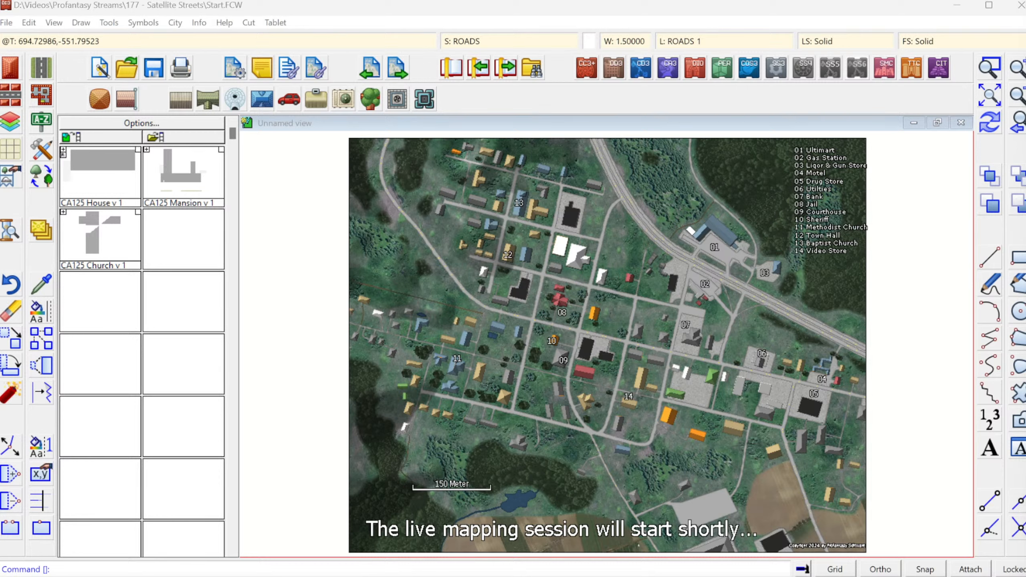
click(835, 570)
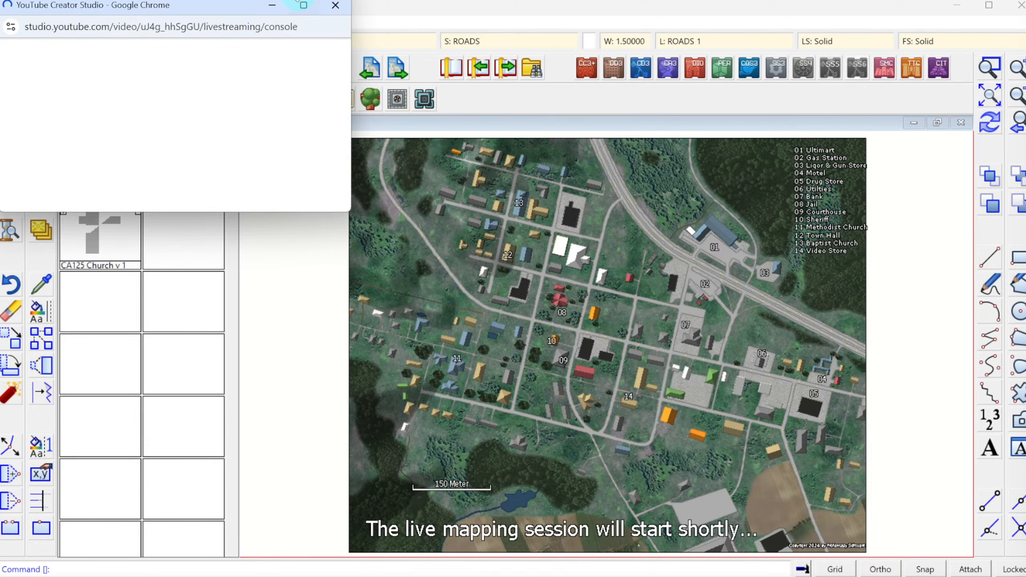
click(333, 9)
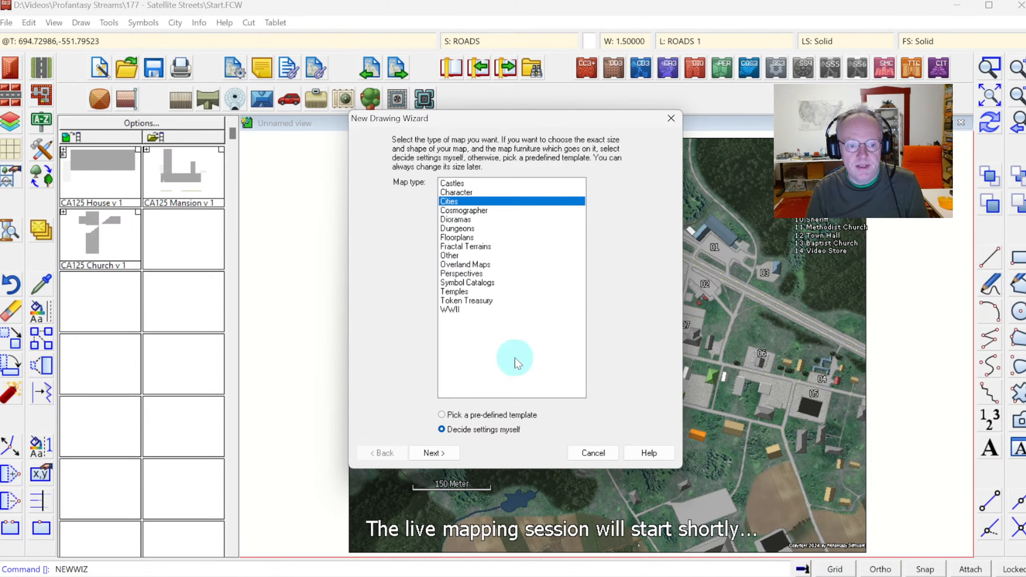
Start a new Cities map with own settings and choose the Satellite Streets (2024) (metric) style.
click(435, 453)
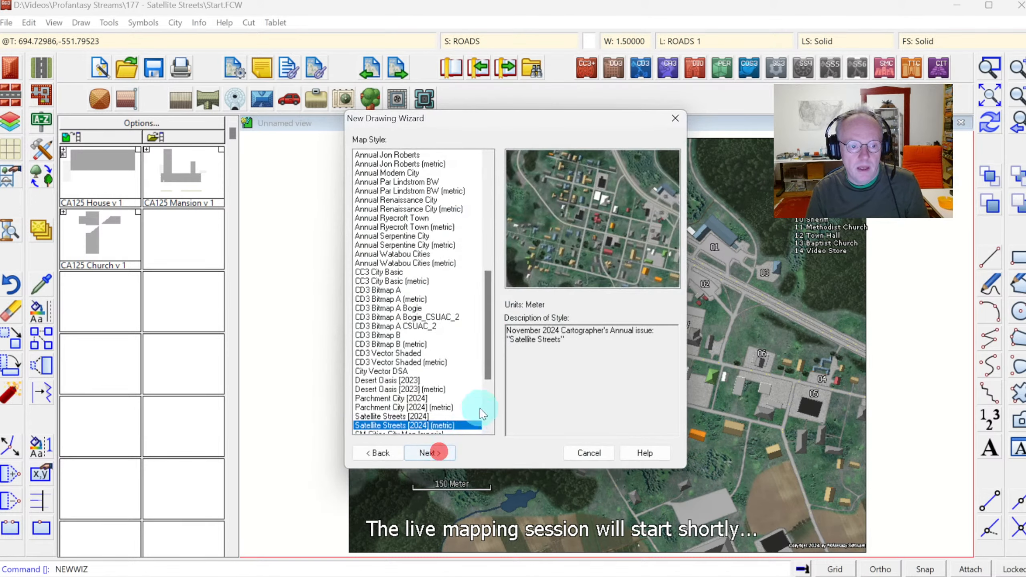
click(494, 308)
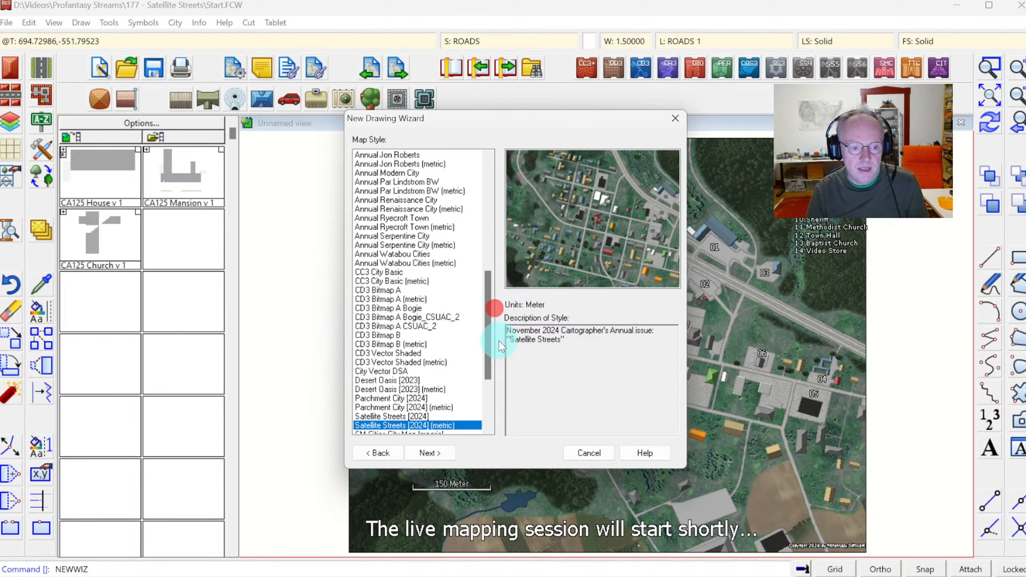
click(407, 417)
click(407, 425)
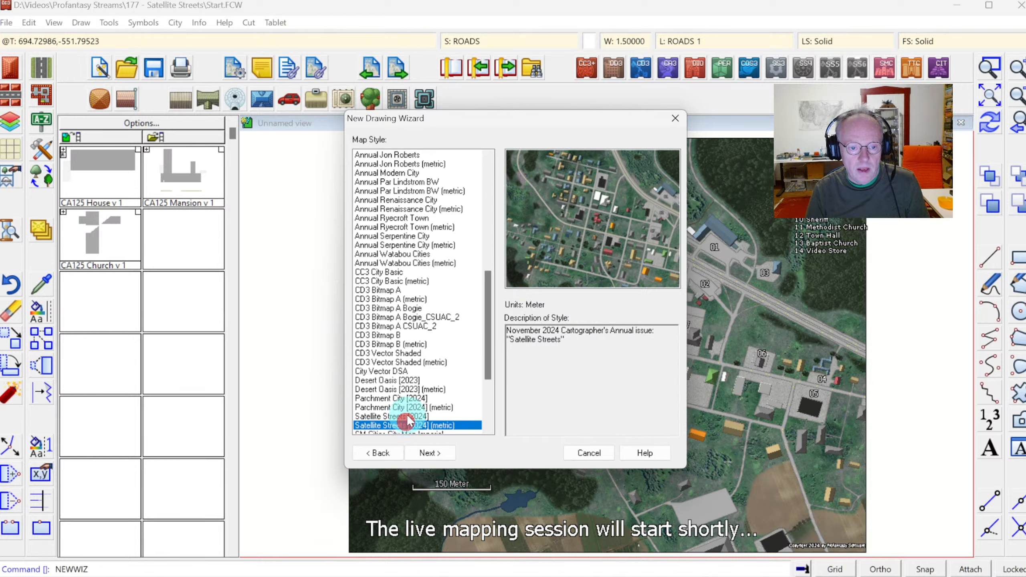
click(404, 417)
click(399, 426)
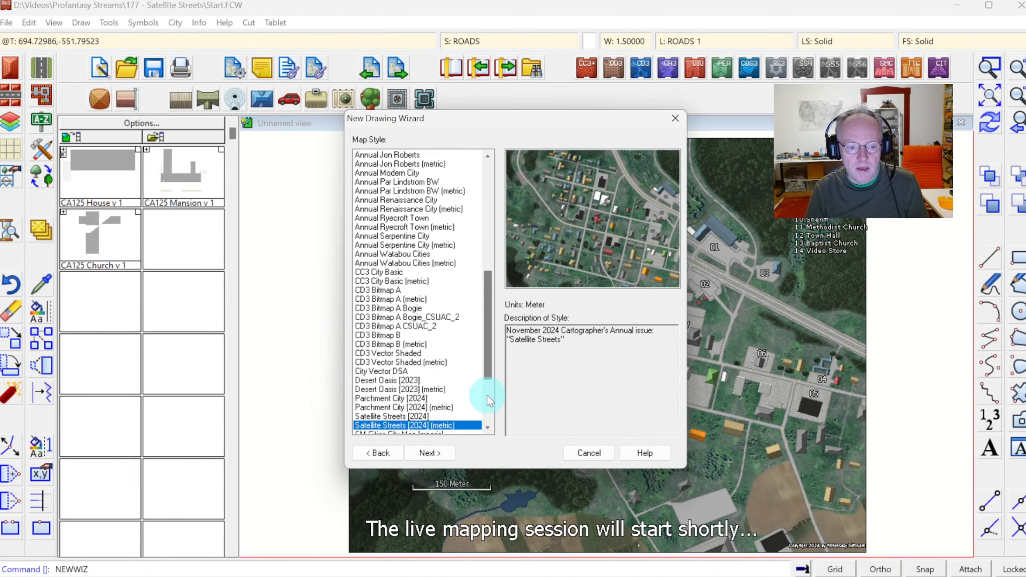
scroll(490, 402, down, 4)
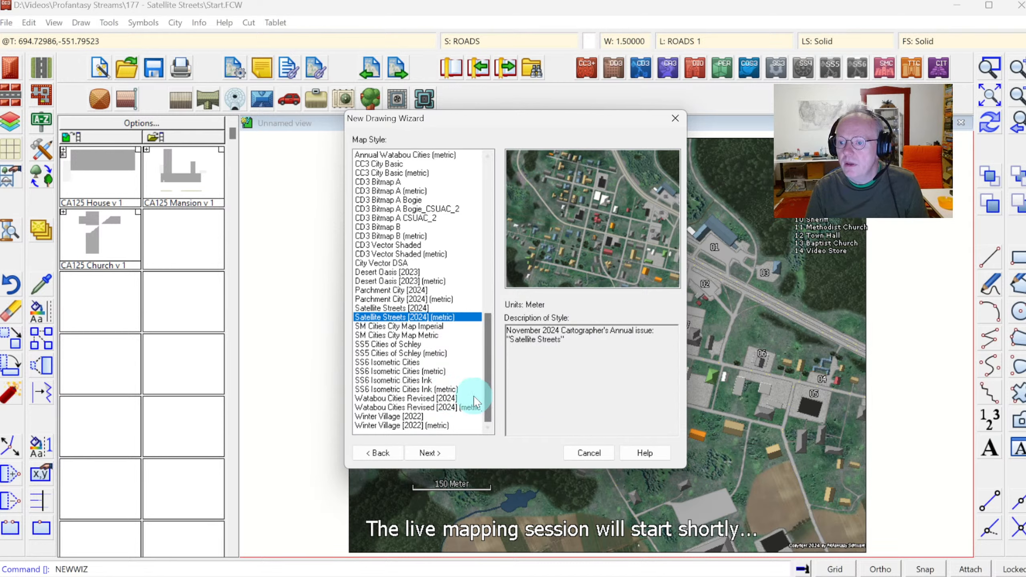
click(430, 453)
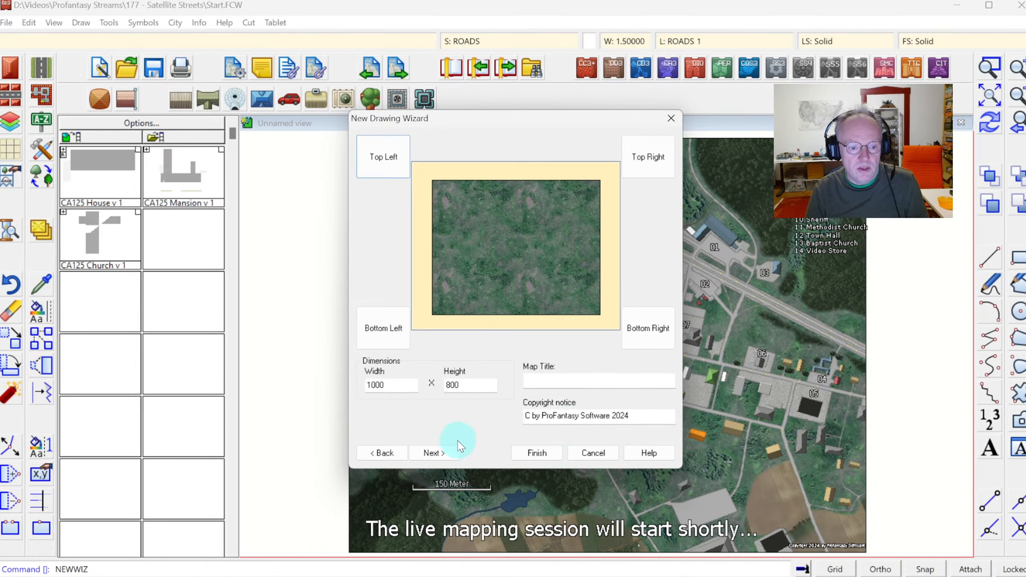
Finish the wizard with a 1000 by 800 map and save it as Reservoir Town.
click(540, 452)
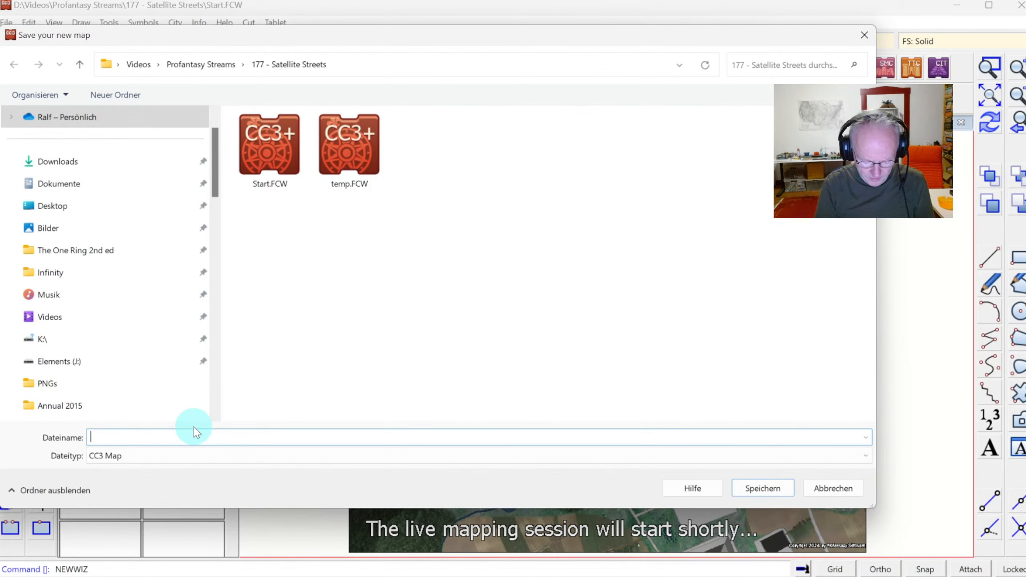
text(Reservoir)
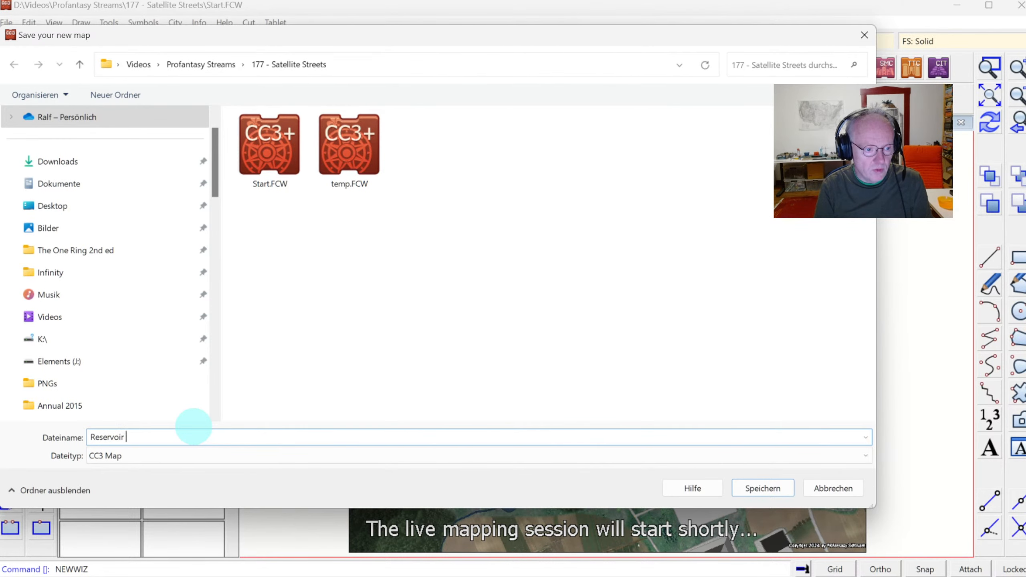
text(Town)
key(Return)
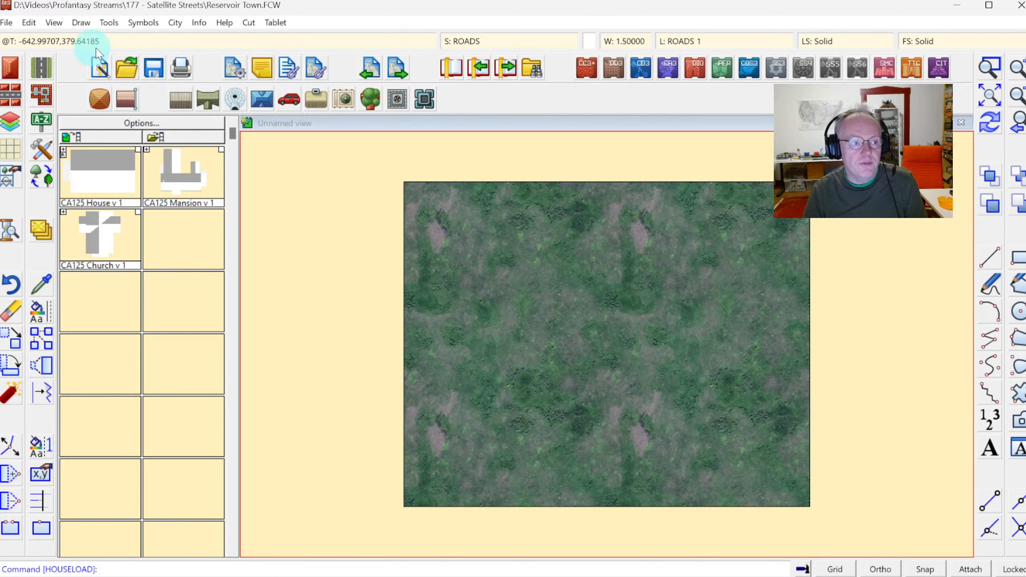
click(54, 23)
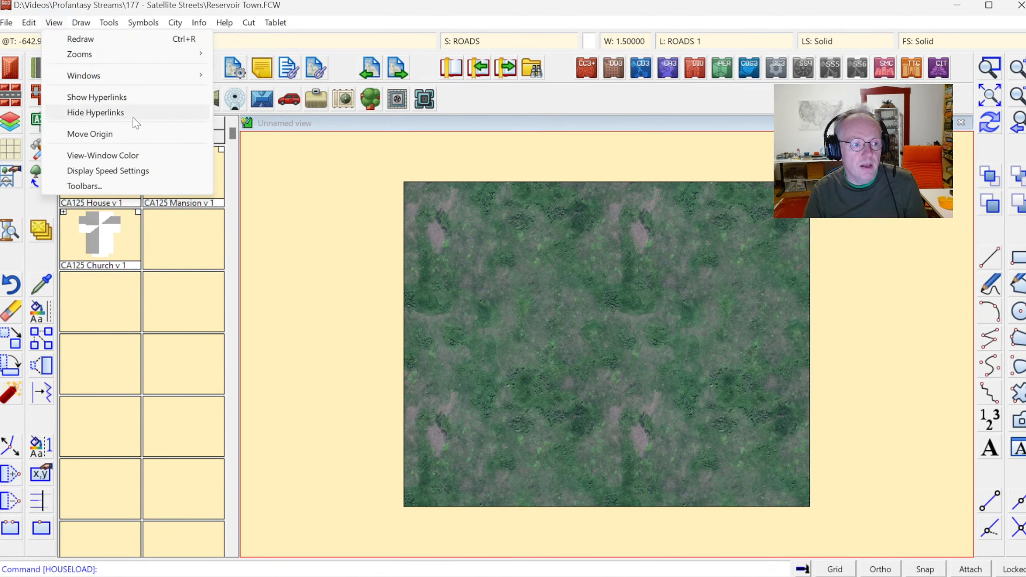
click(103, 156)
click(356, 255)
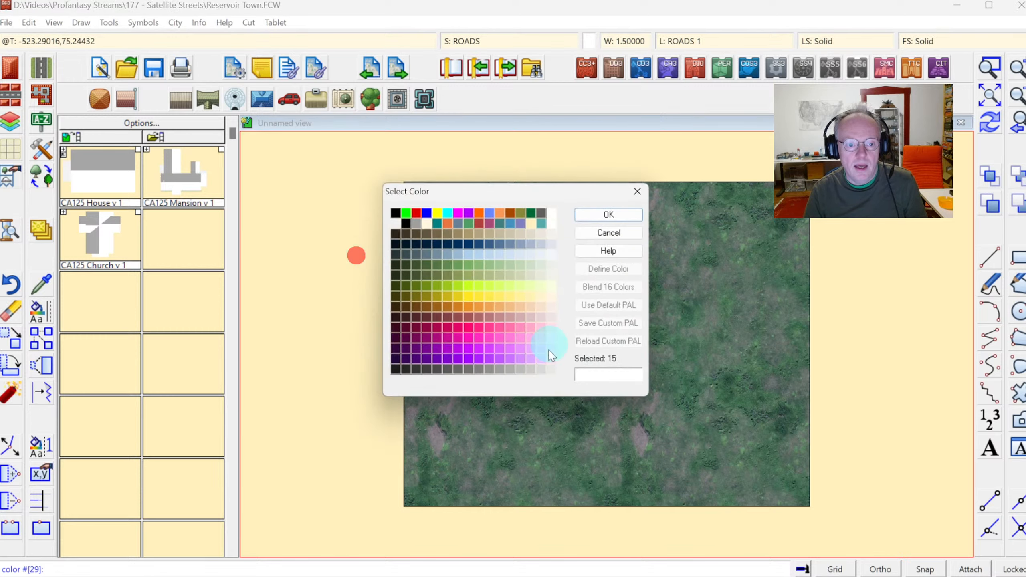
click(599, 238)
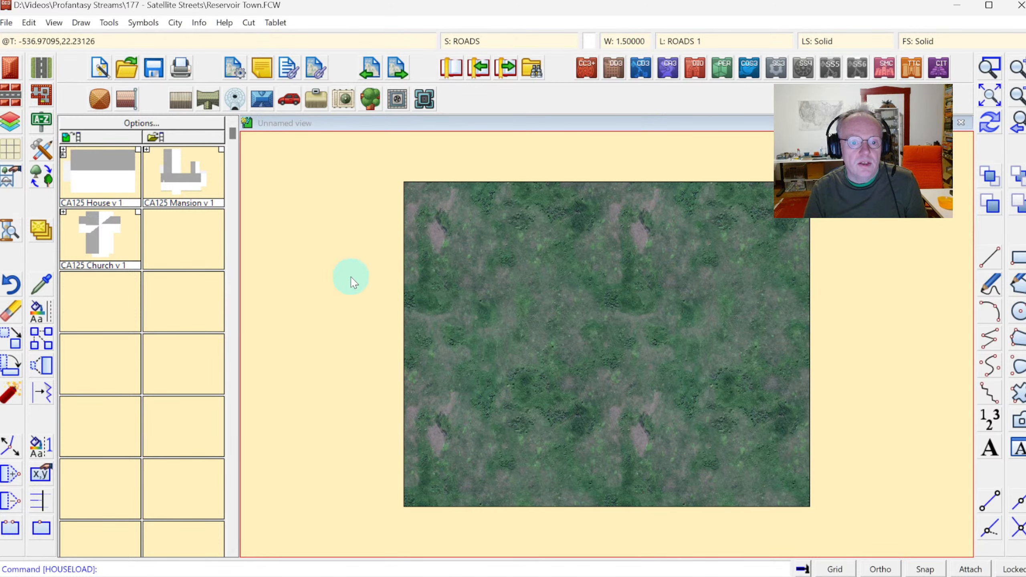
Zoom into a window of the map to examine the satellite background texture, then return to the full view.
click(989, 66)
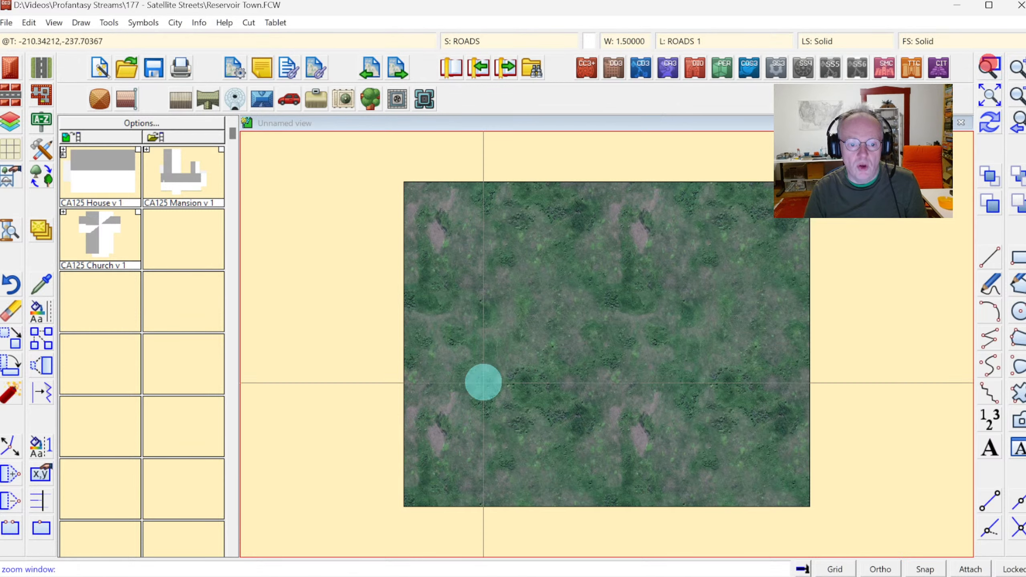
click(474, 346)
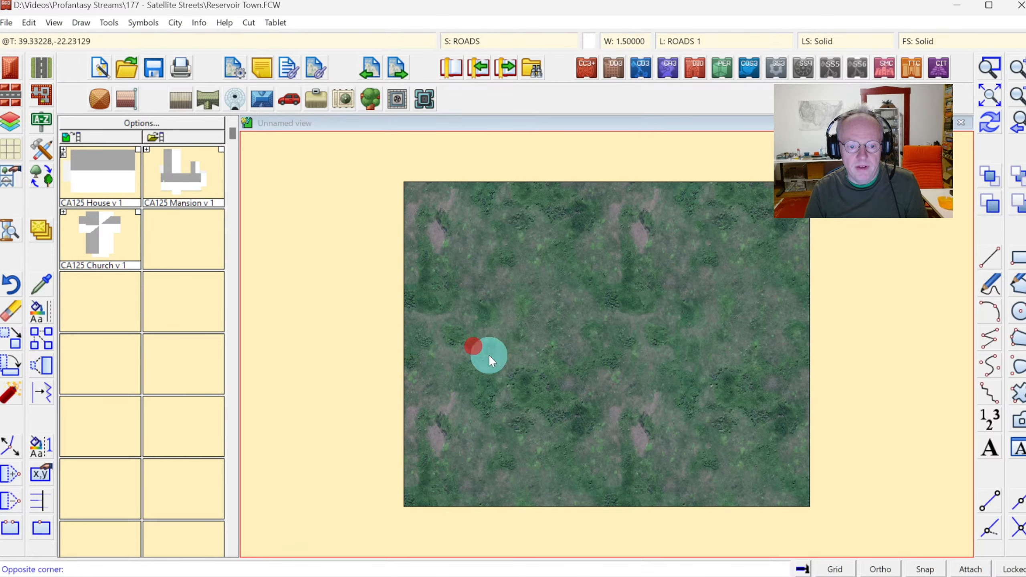
click(576, 418)
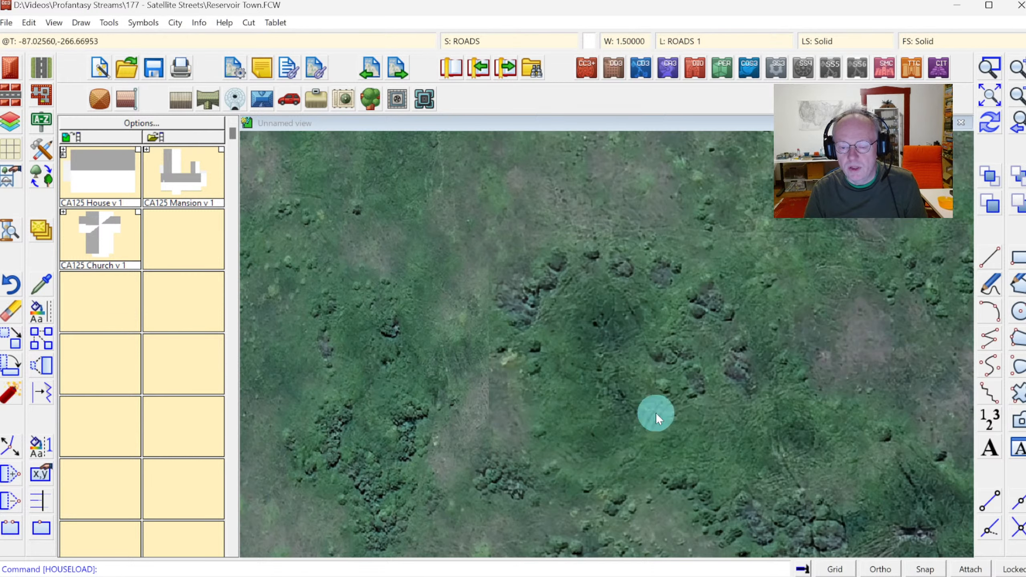
click(990, 98)
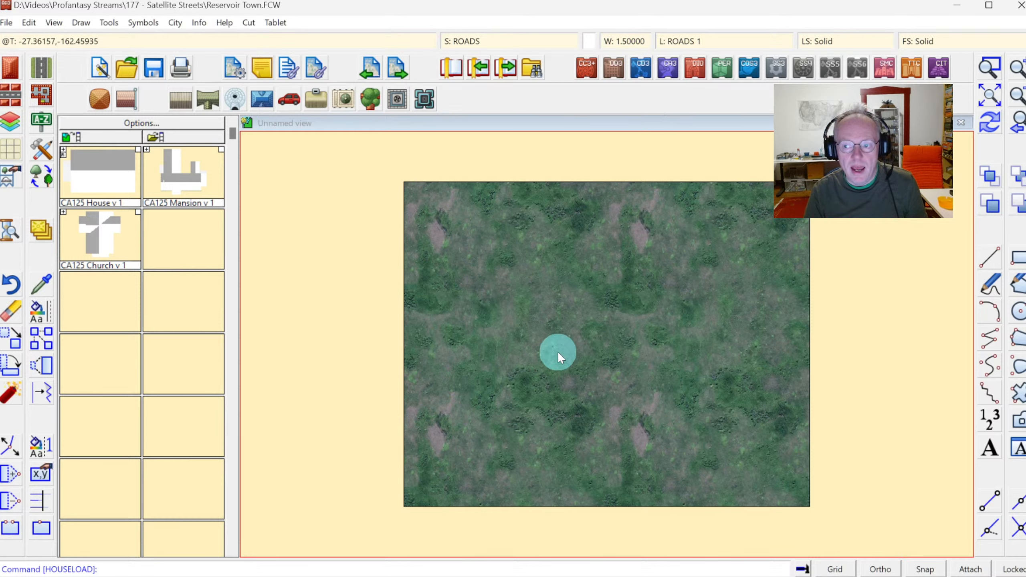
Select the Terrain, Water drawing tool from the 2024 Satellite Streets (metric) style.
click(42, 153)
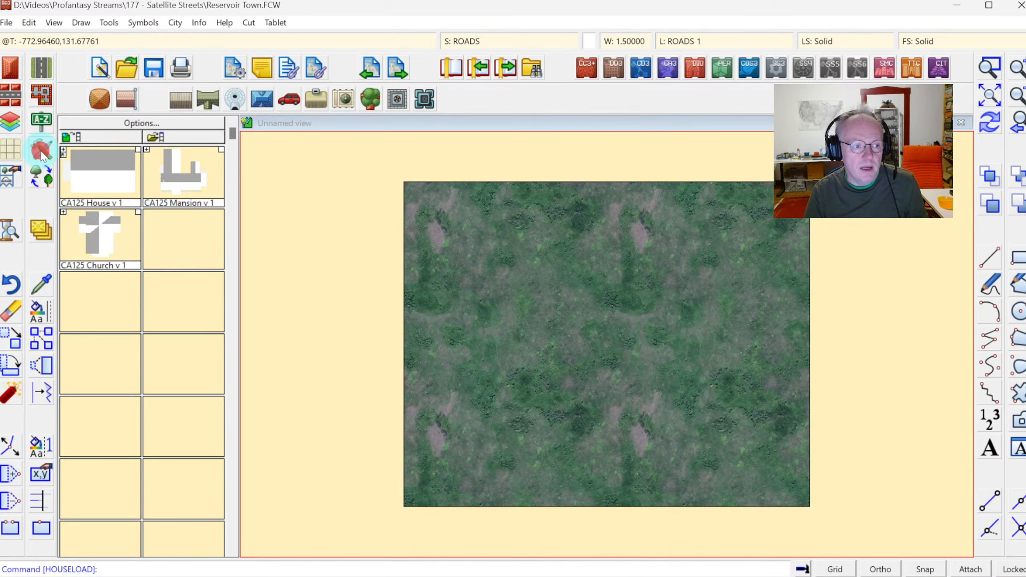
click(697, 329)
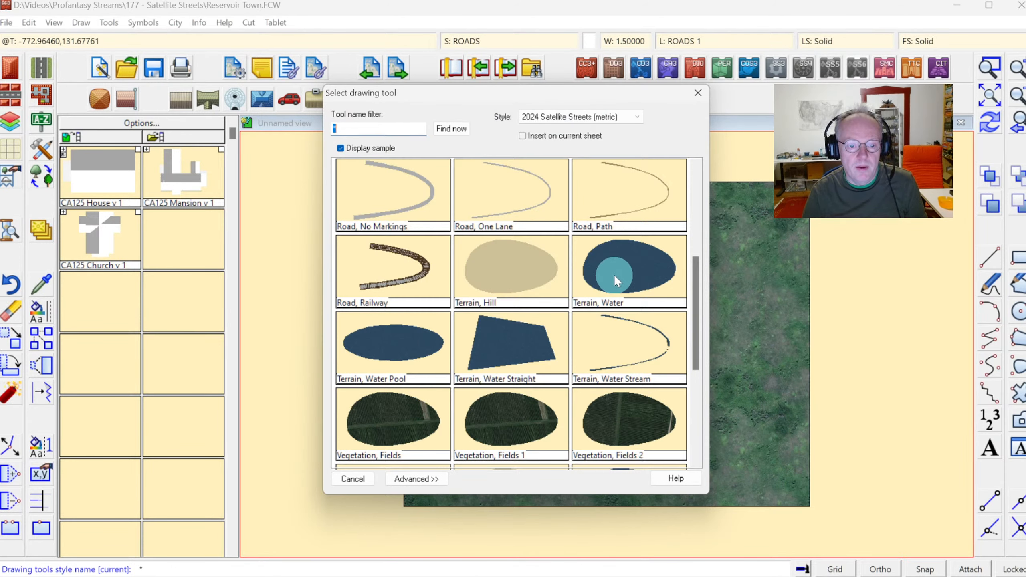
click(494, 334)
double_click(620, 266)
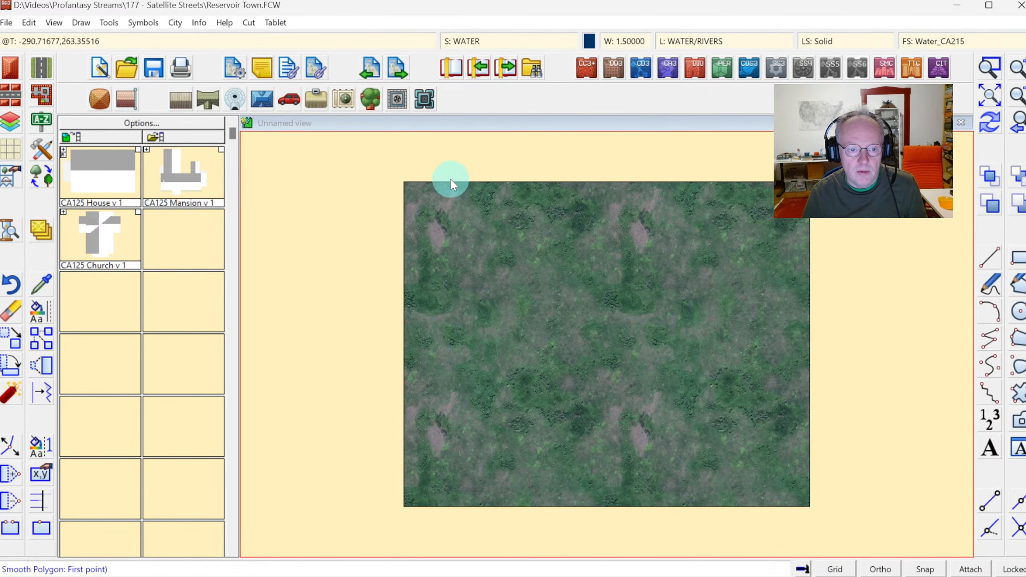
Start tracing a water polygon from the map's upper edge down toward its centre.
click(471, 175)
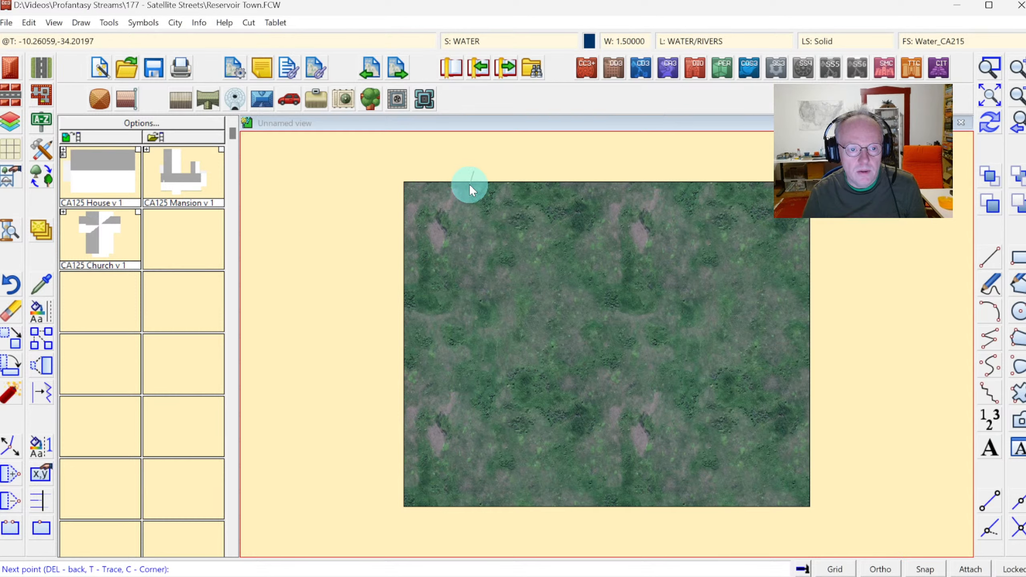
click(465, 201)
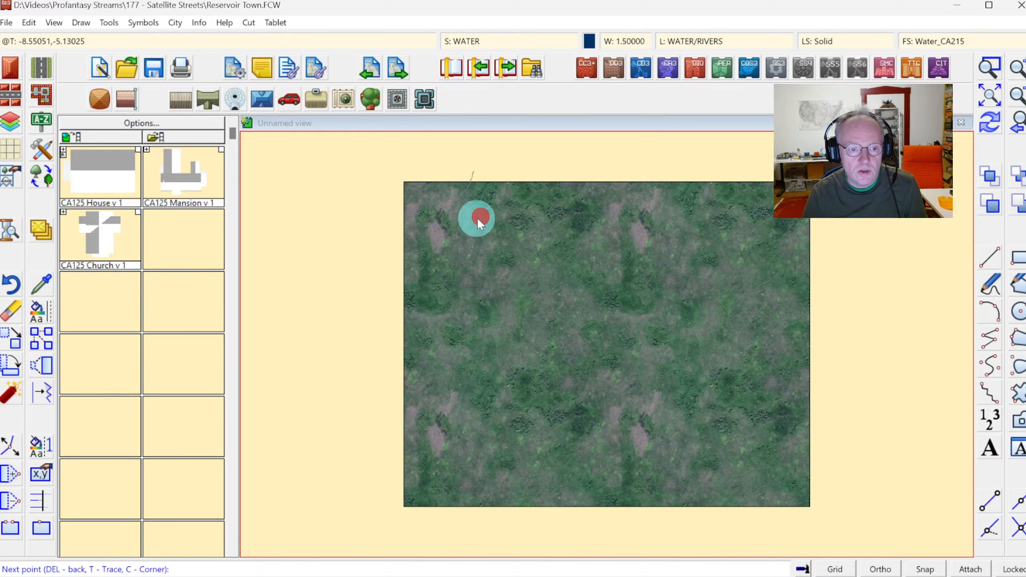
click(471, 223)
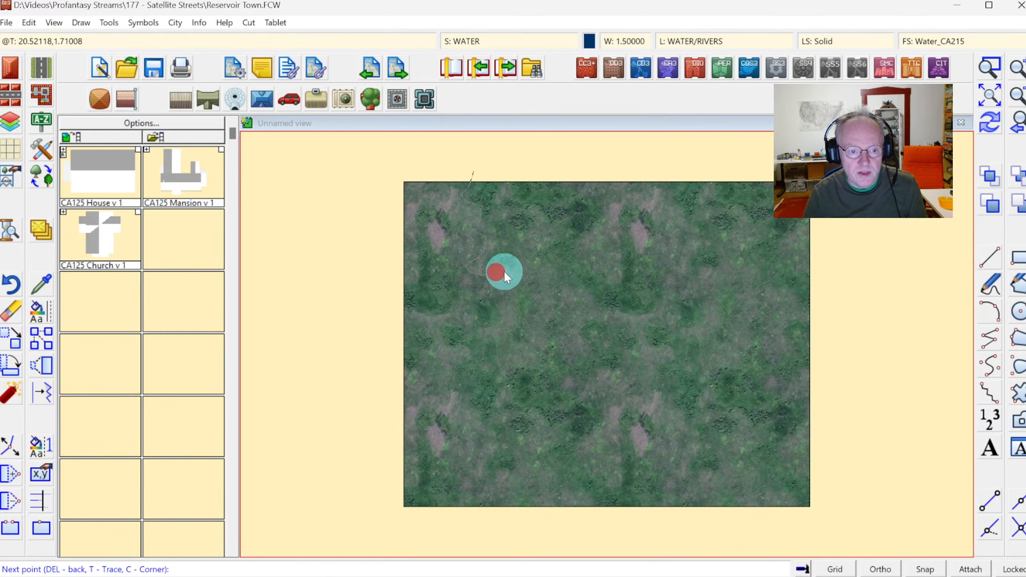
click(501, 281)
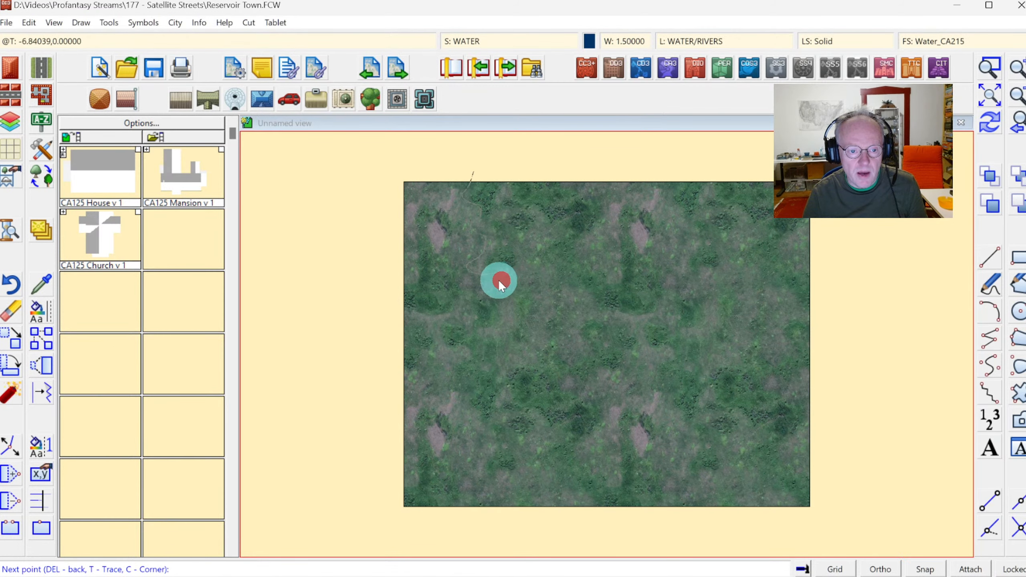
click(525, 305)
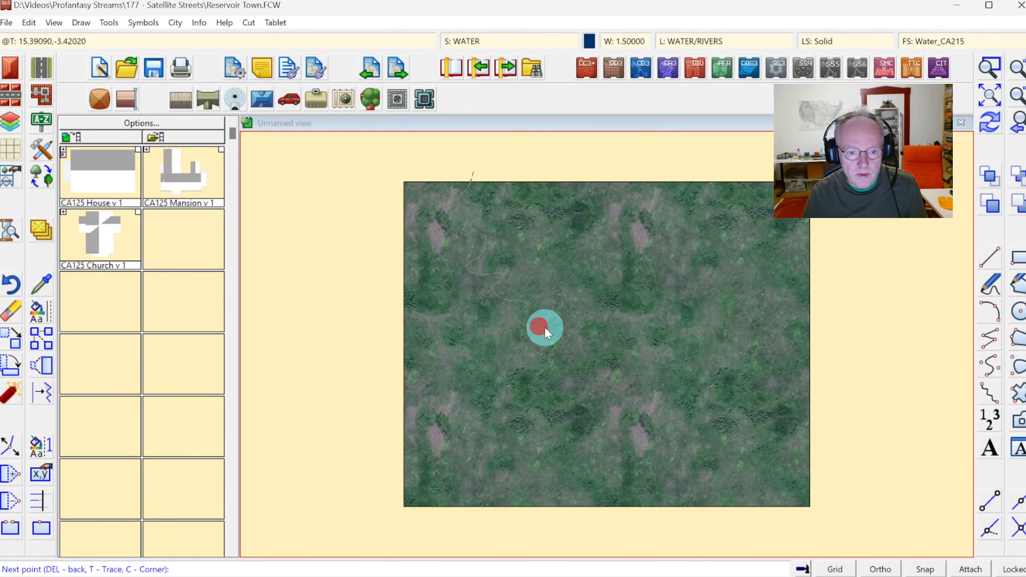
click(565, 322)
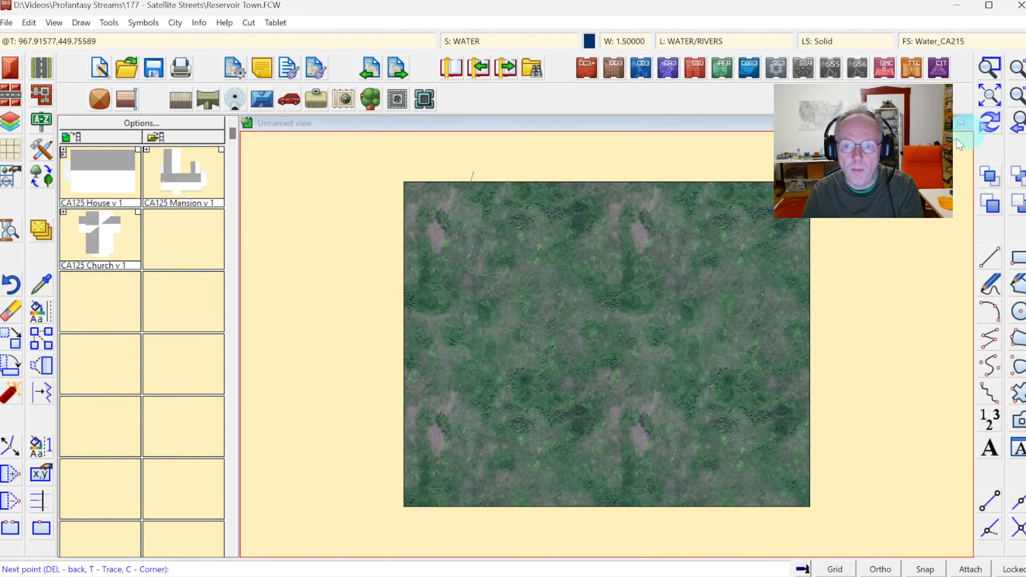
Add corner points to the water outline near the map centre, then cancel the polygon.
click(990, 68)
click(482, 266)
click(638, 364)
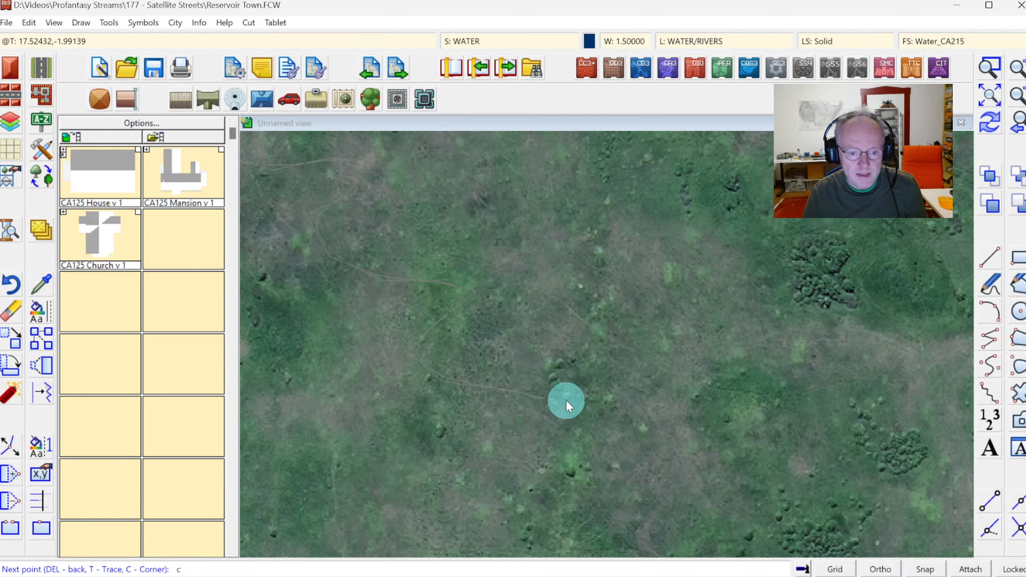
key(c)
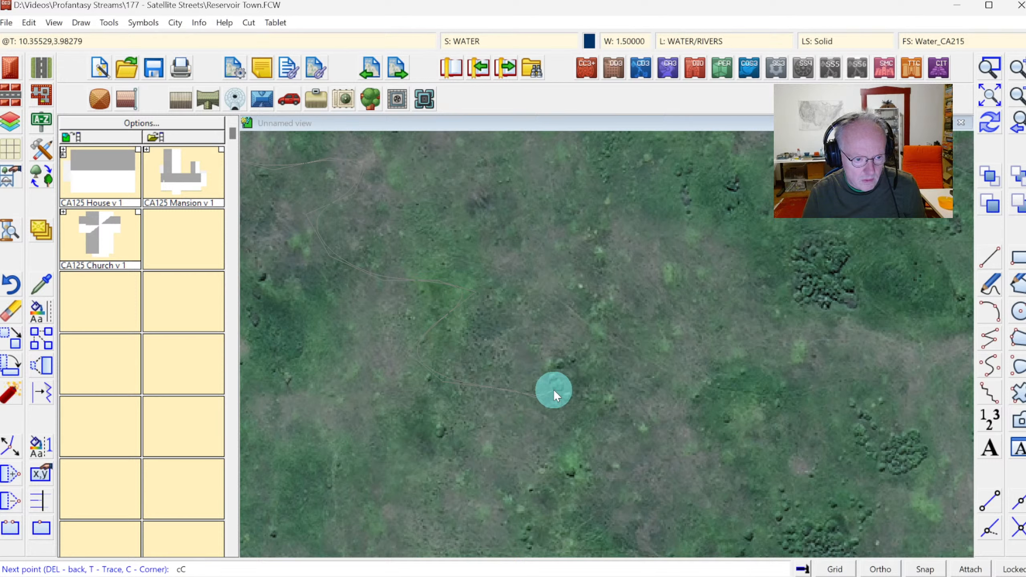
key(shift+c)
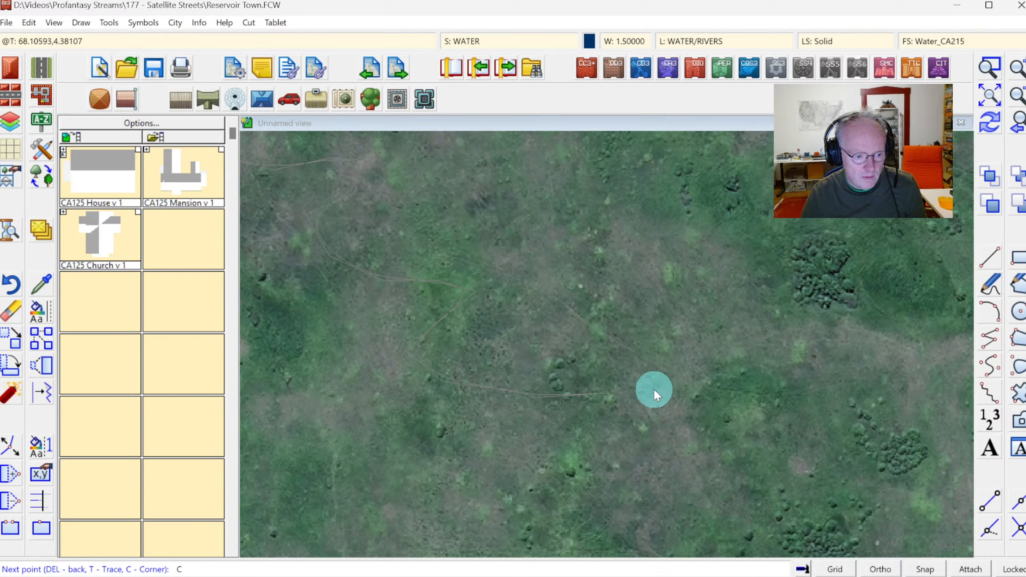
click(541, 393)
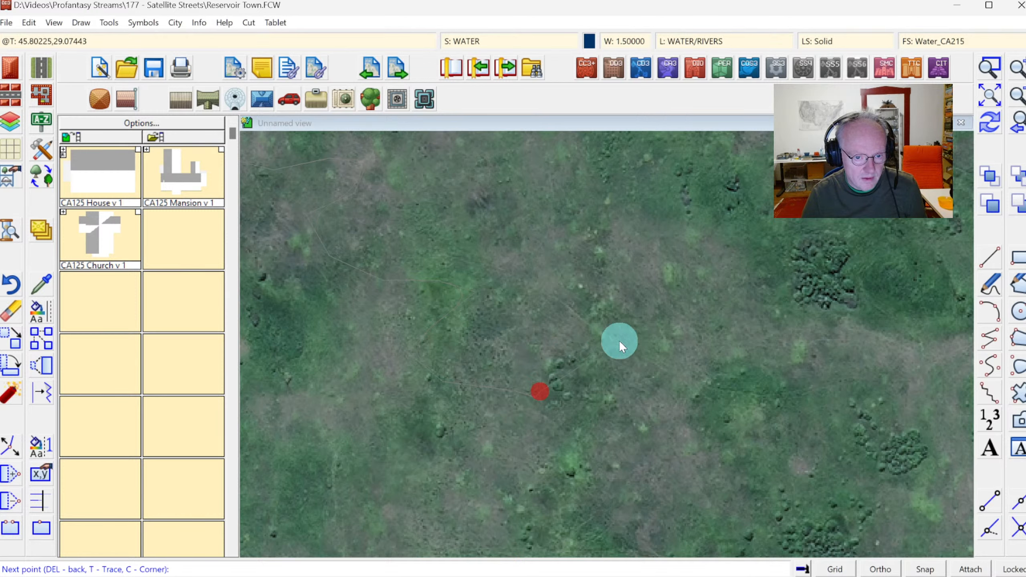
click(636, 305)
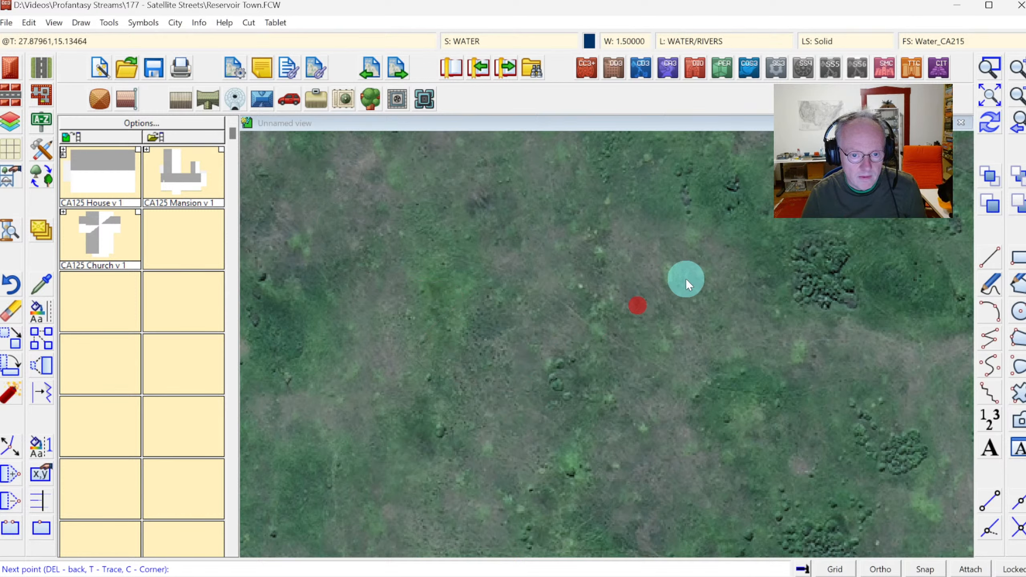
click(588, 234)
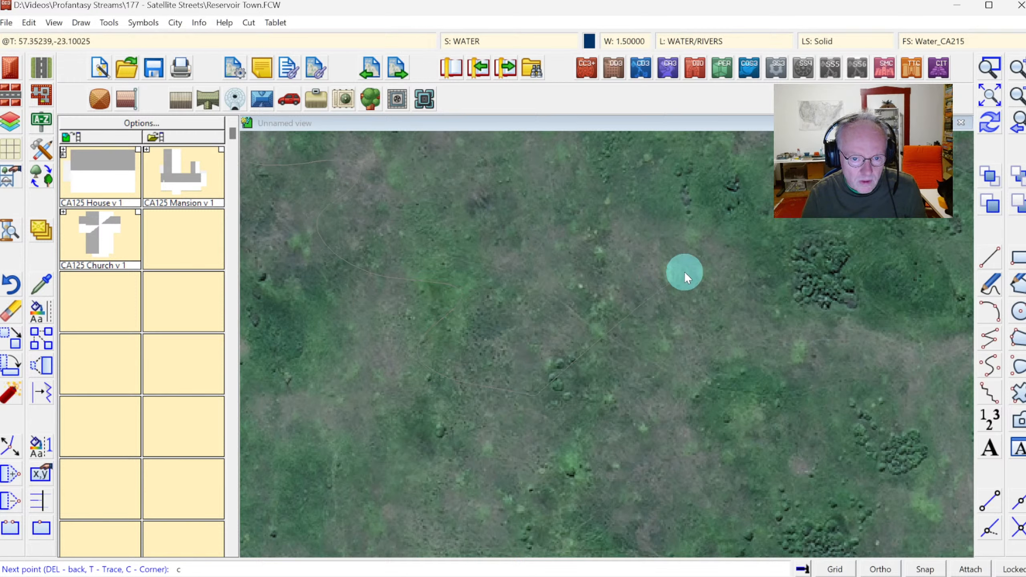
text(c)
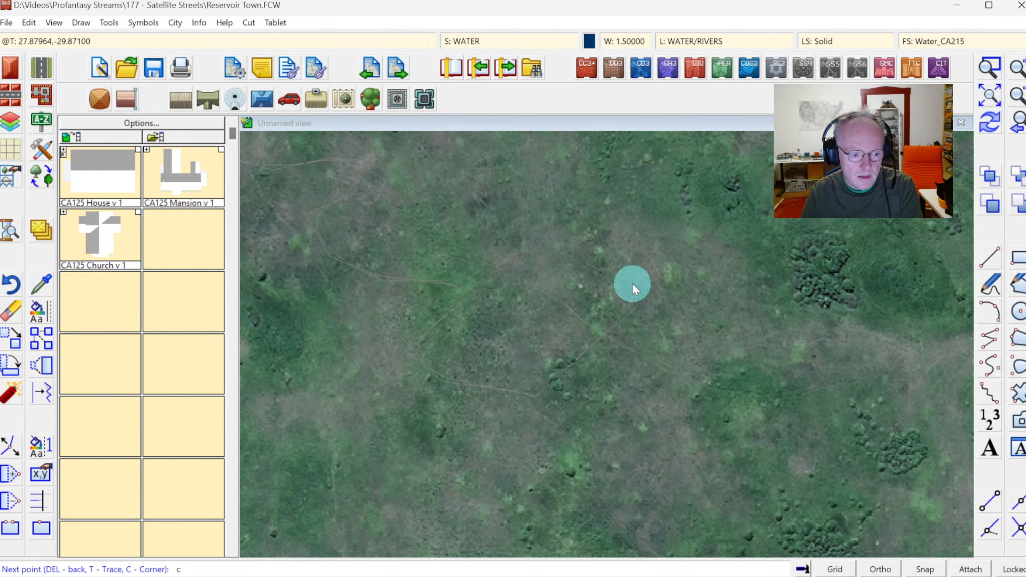
key(Escape)
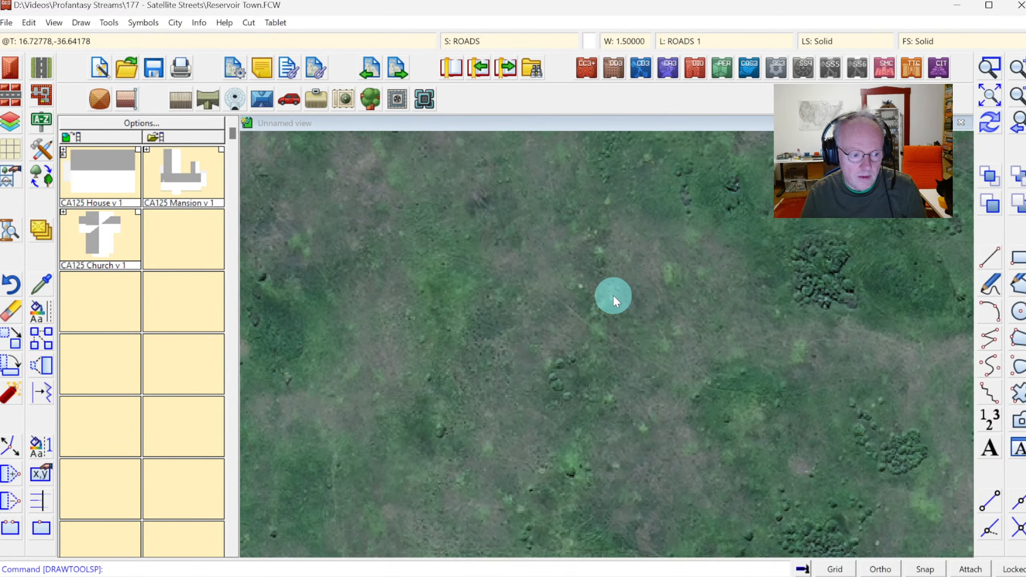
Reselect the Terrain, Water drawing tool from the drawing tools list.
click(1019, 123)
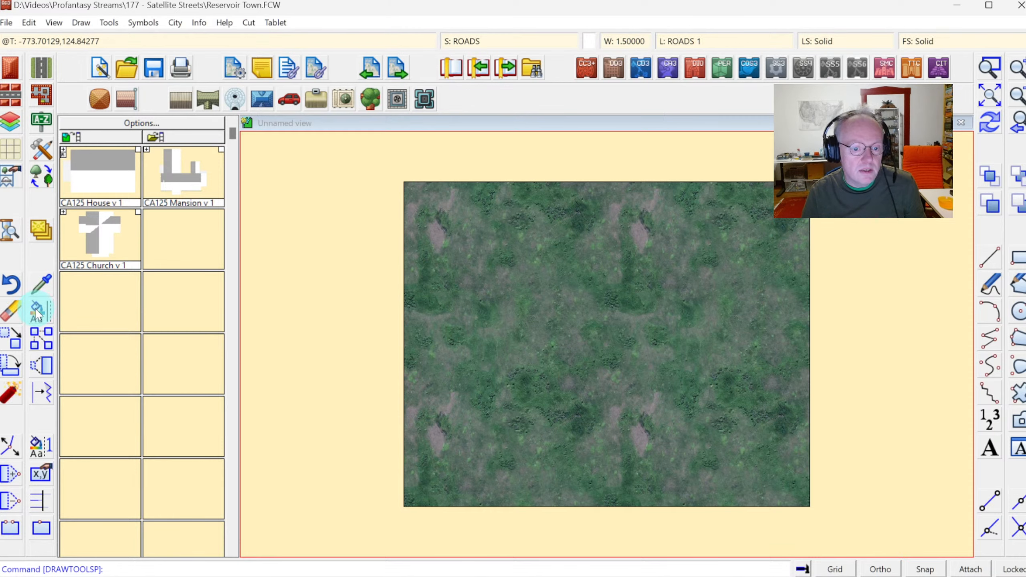
click(41, 147)
scroll(699, 307, down, 5)
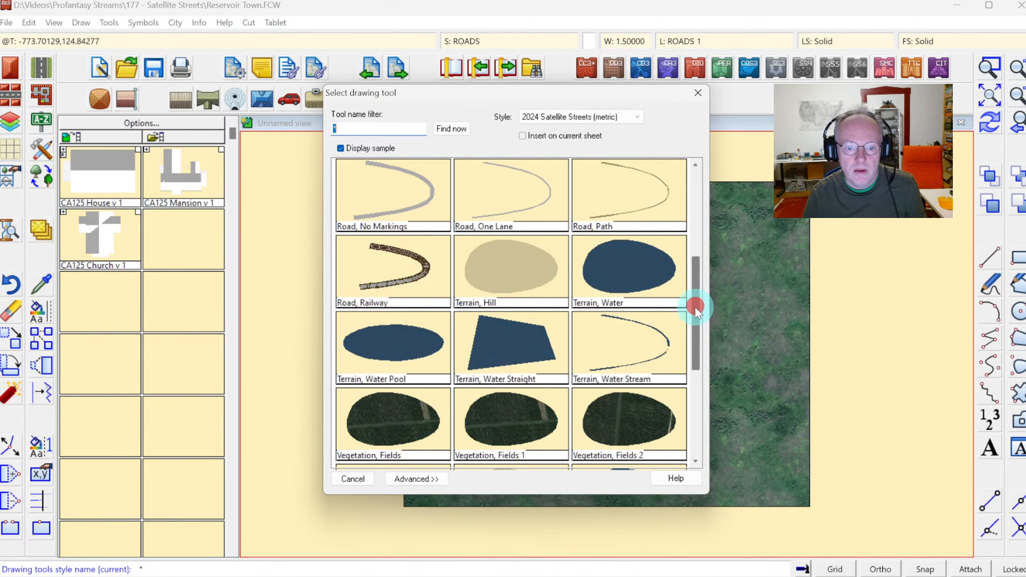
click(624, 283)
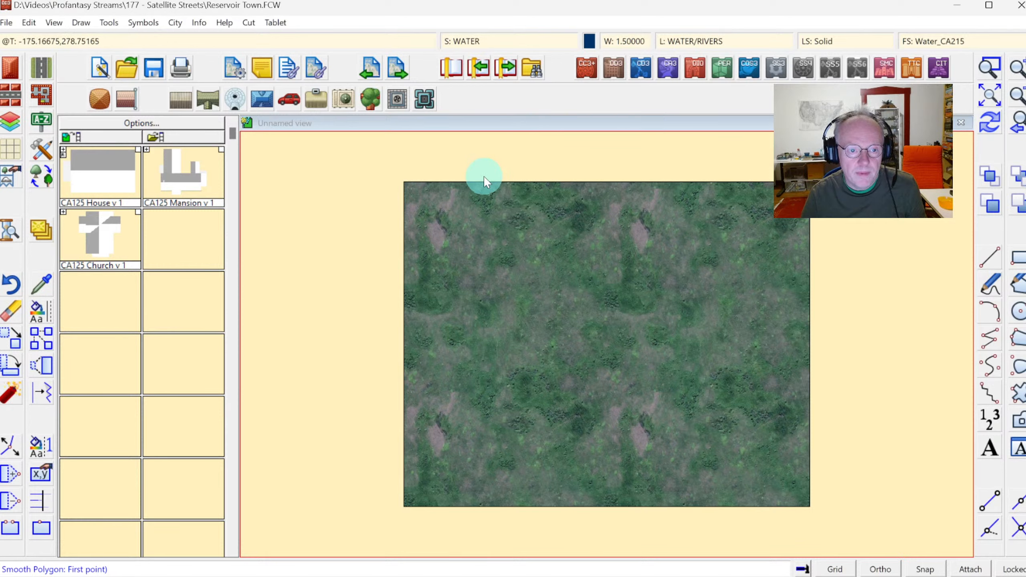
Begin a water polygon at the map's upper edge, placing points down the reservoir's western shore.
click(452, 182)
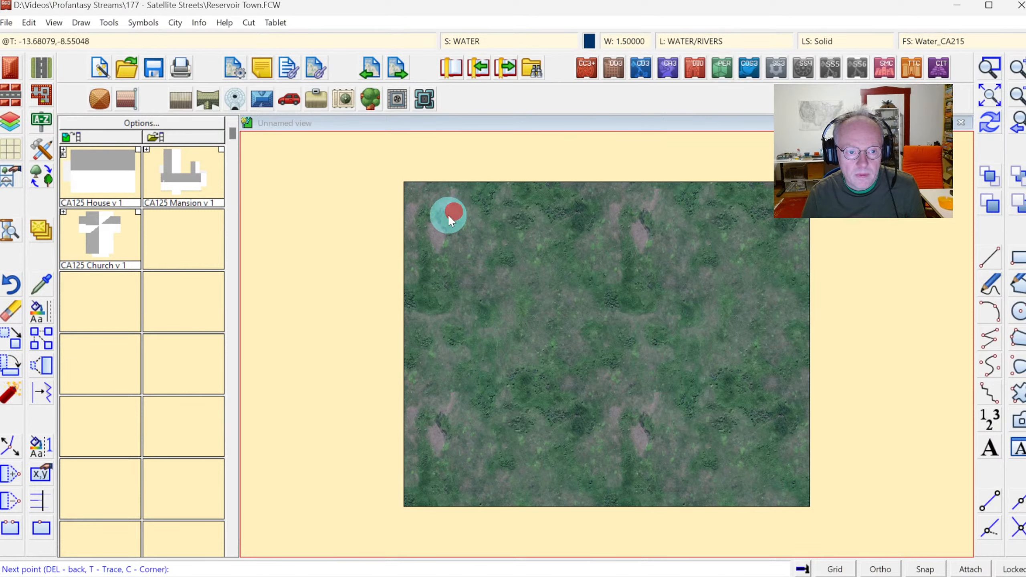
click(461, 246)
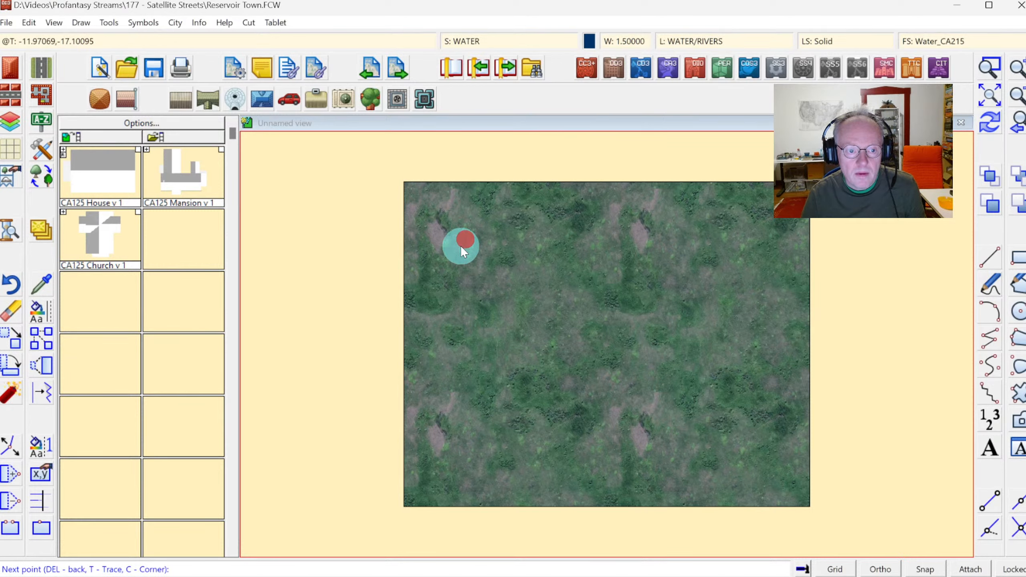
click(980, 95)
click(442, 225)
click(558, 297)
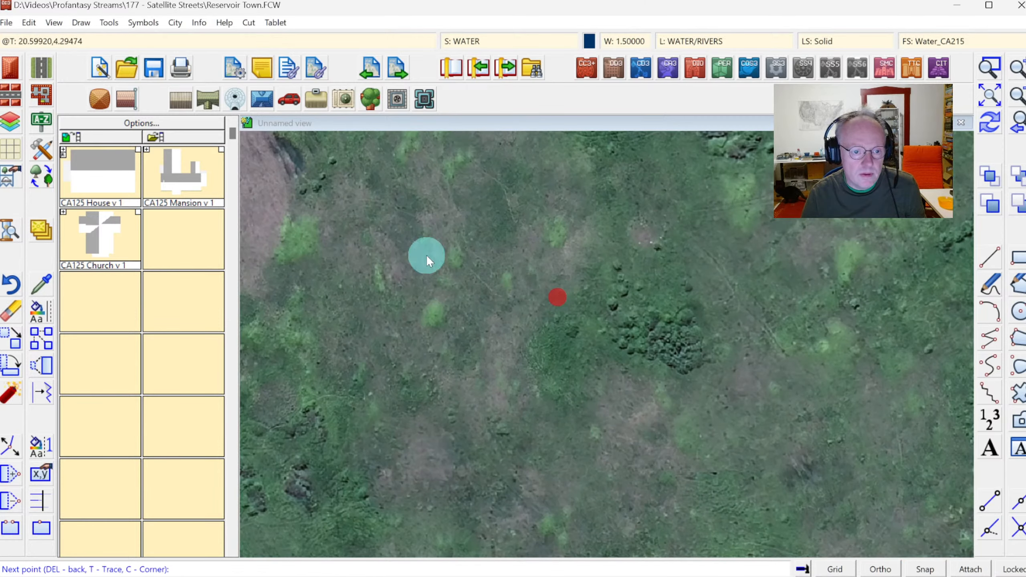
click(420, 283)
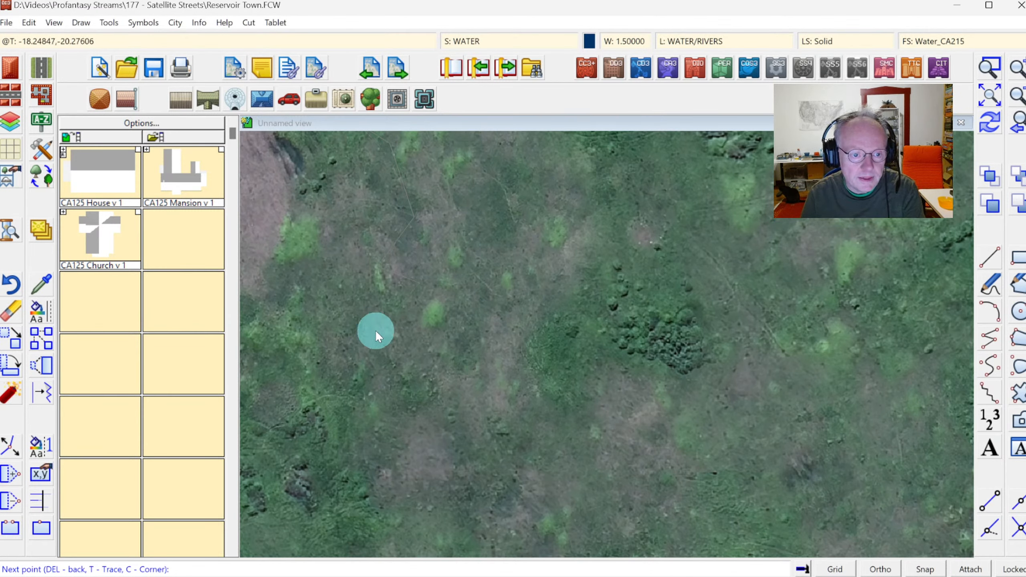
click(431, 308)
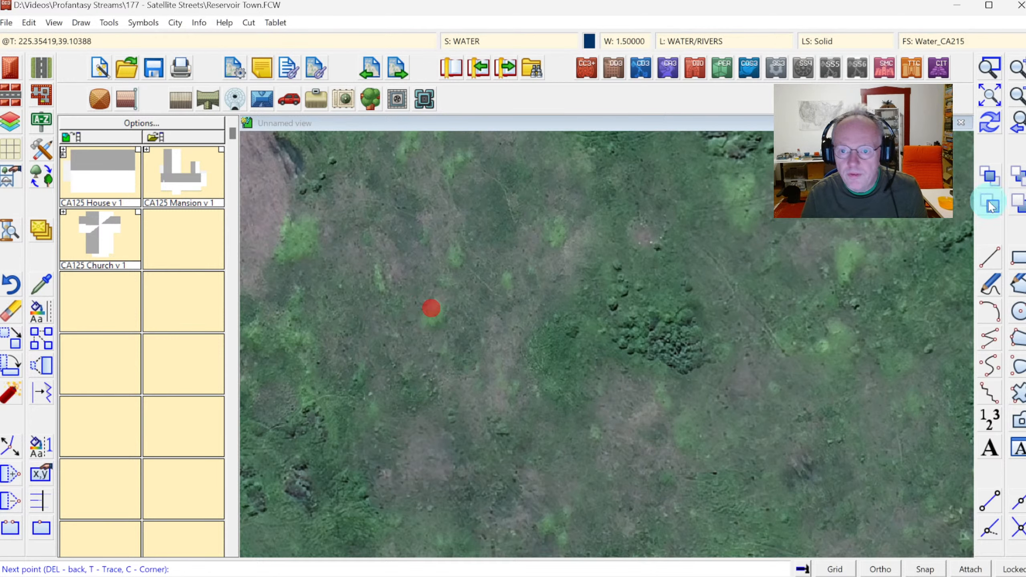
click(994, 97)
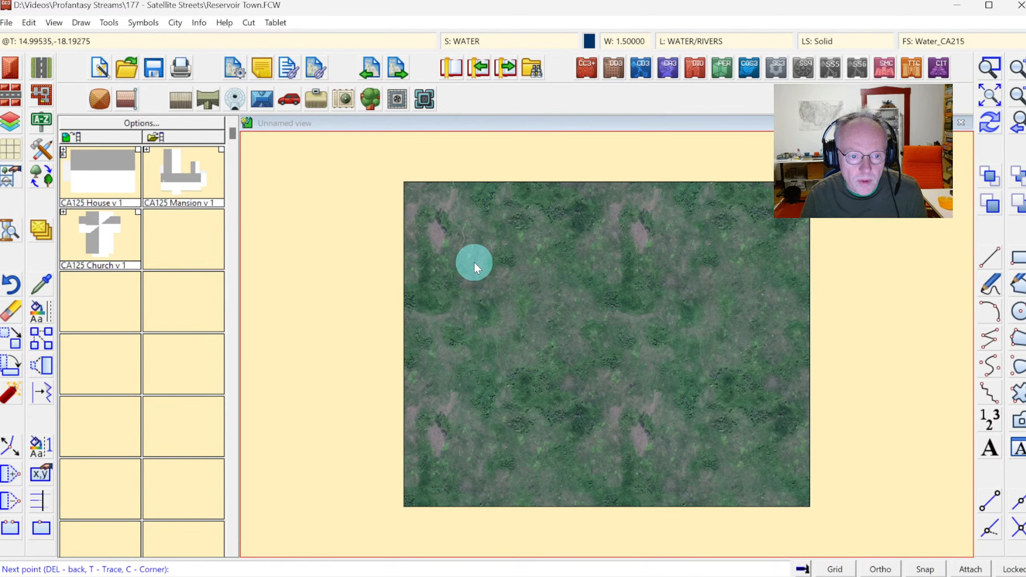
Continue the water outline around the reservoir's southern and eastern shore back beyond the upper edge, and finish the polygon.
click(481, 266)
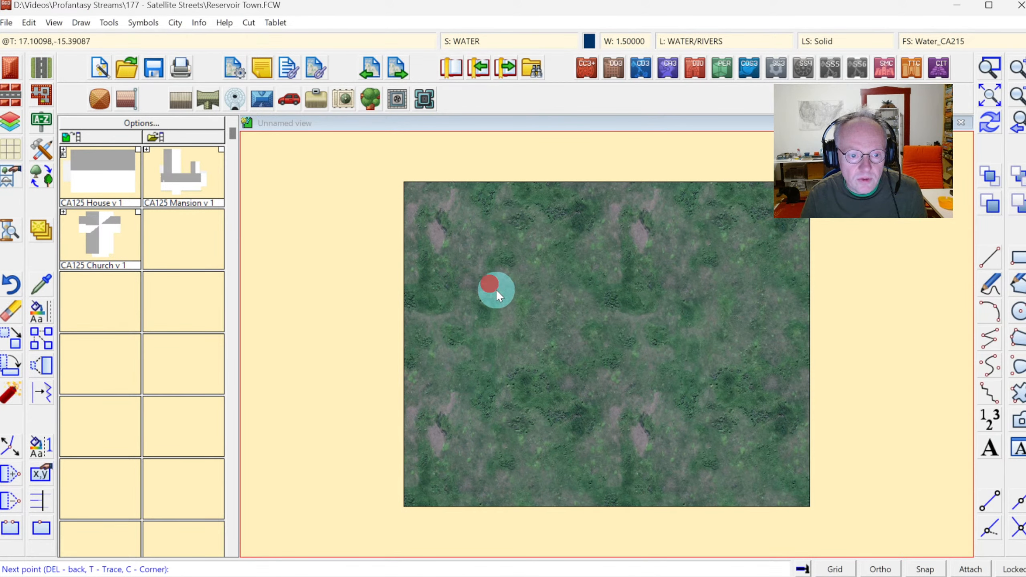
click(506, 323)
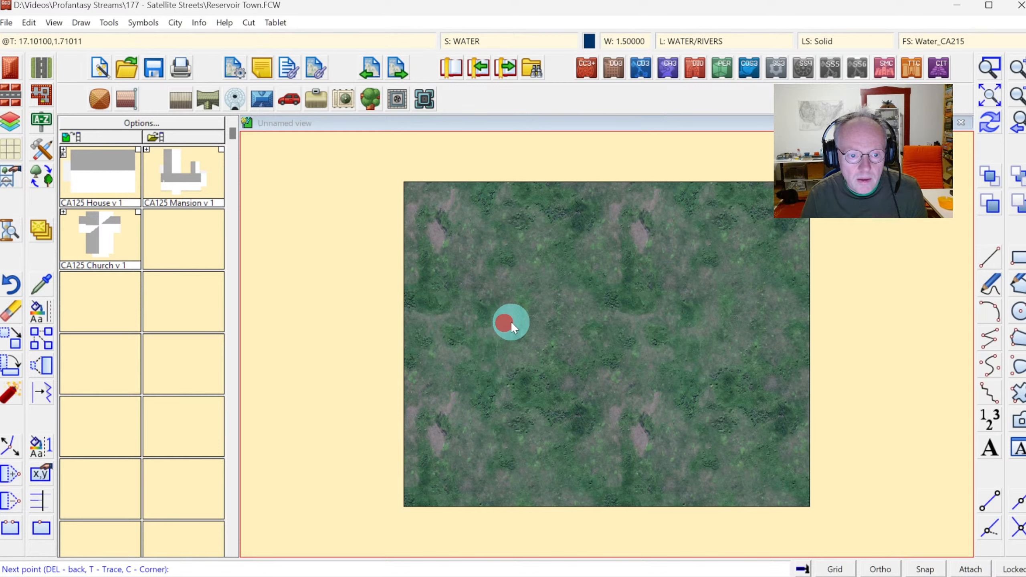
click(526, 318)
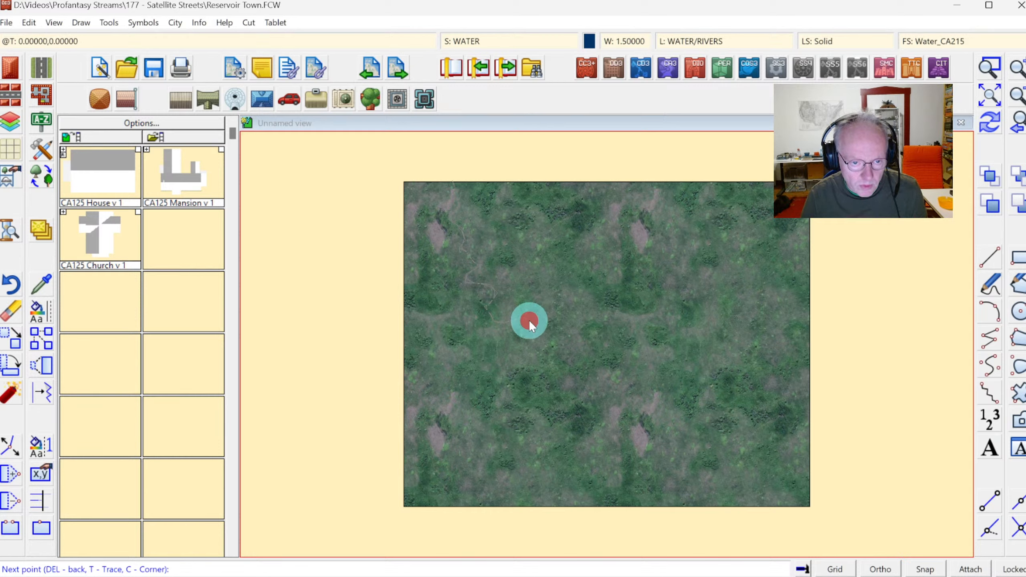
click(552, 309)
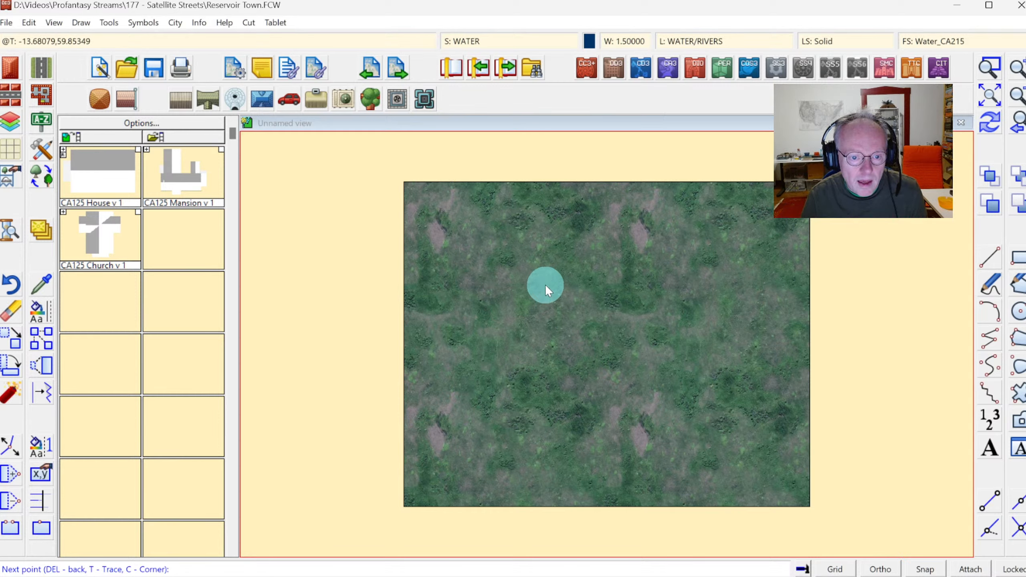
click(523, 254)
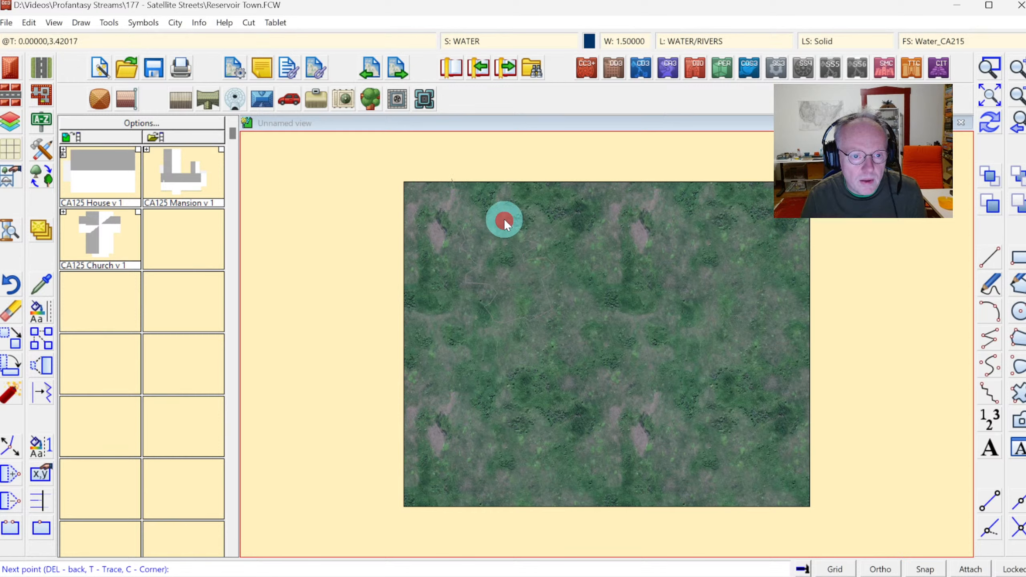
click(468, 167)
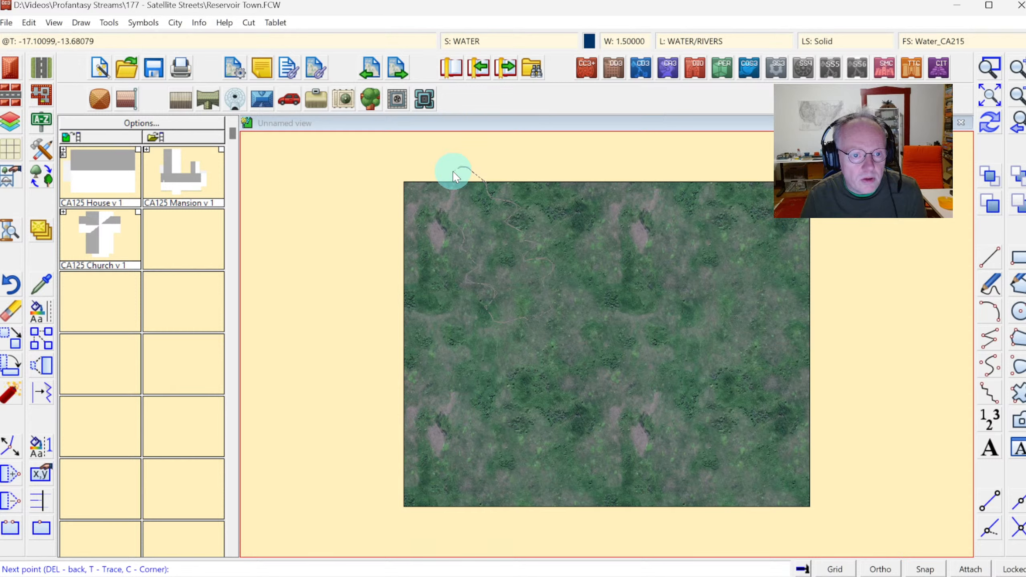
right_click(453, 173)
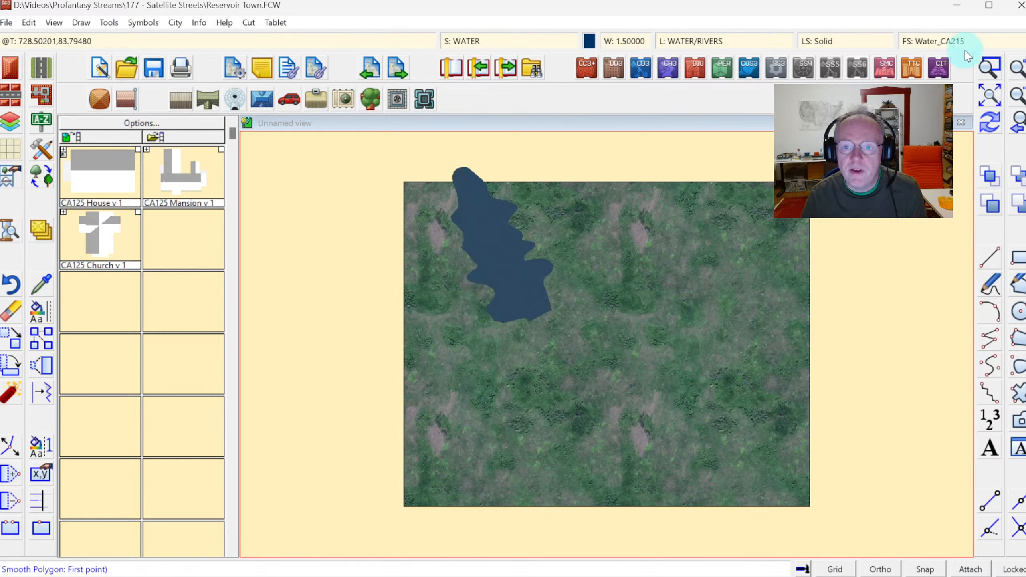
Inspect the reservoir's shoreline up close at its upper and lower ends.
click(990, 121)
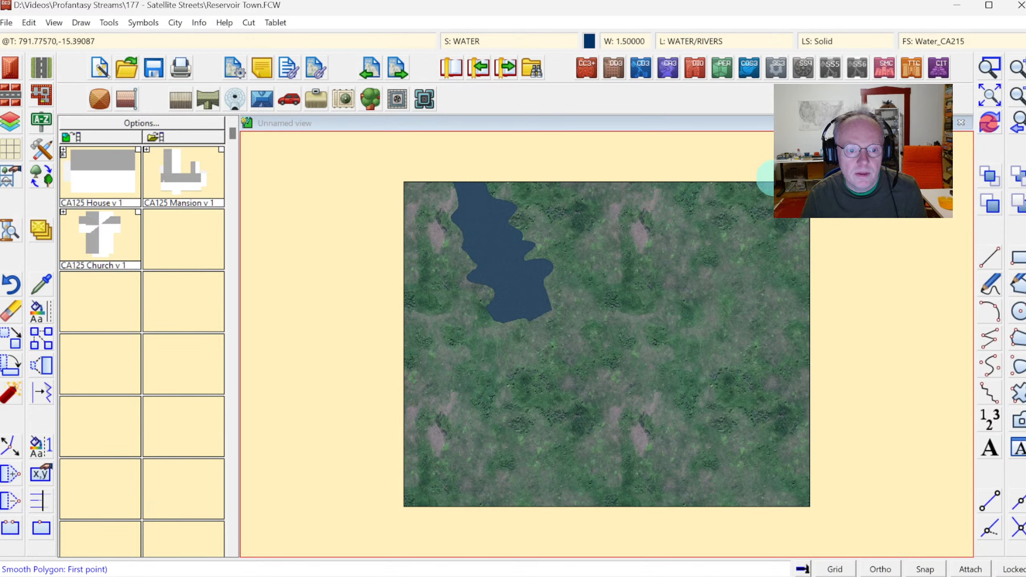
click(989, 66)
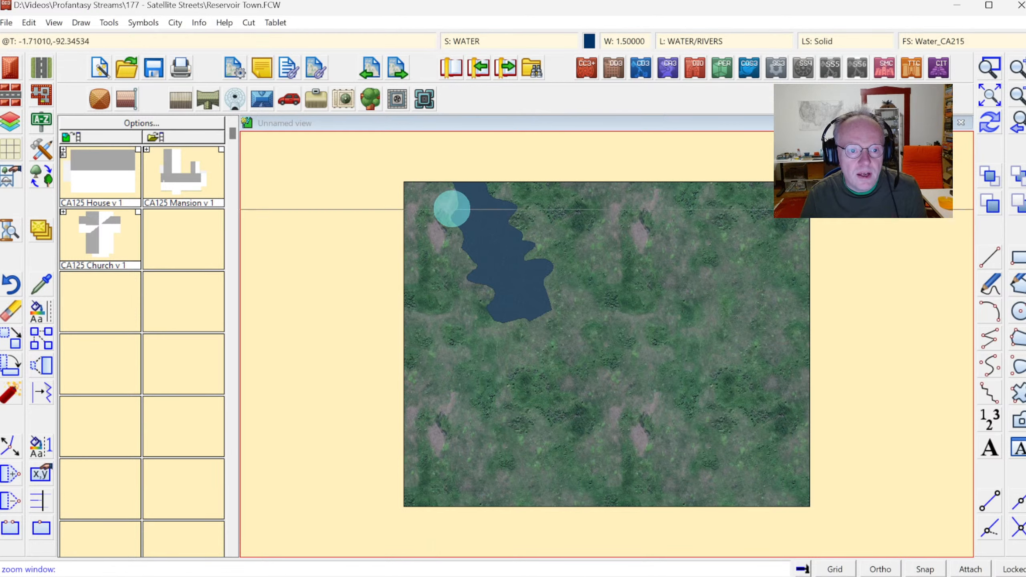
drag(435, 169, 509, 223)
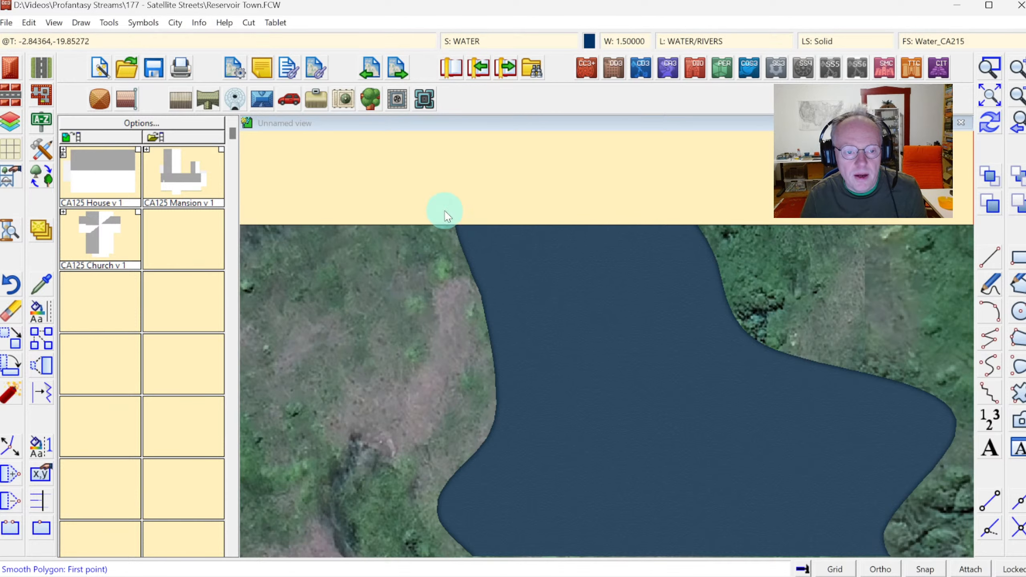
click(1017, 123)
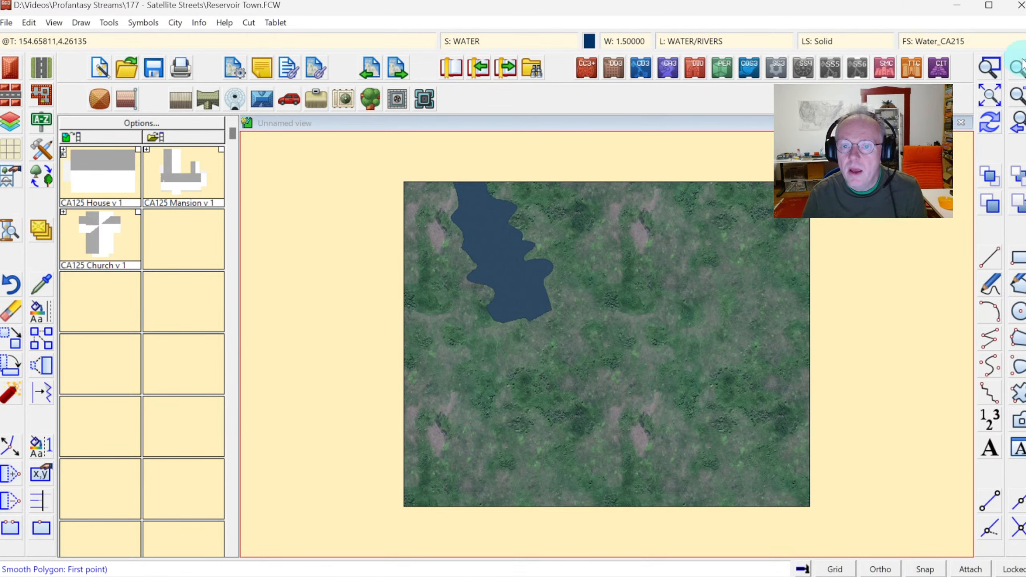
click(989, 66)
click(465, 273)
click(587, 354)
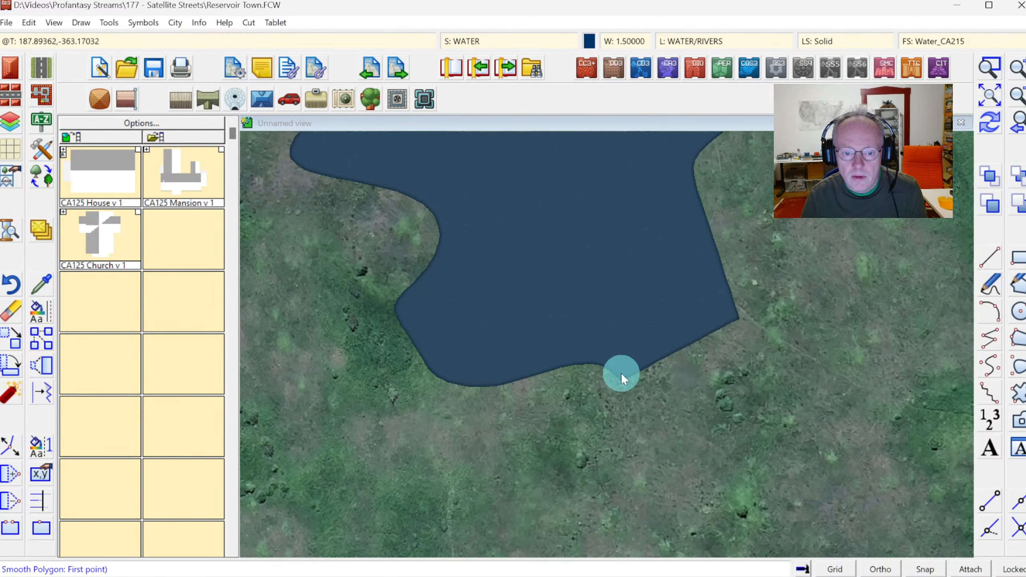
click(988, 99)
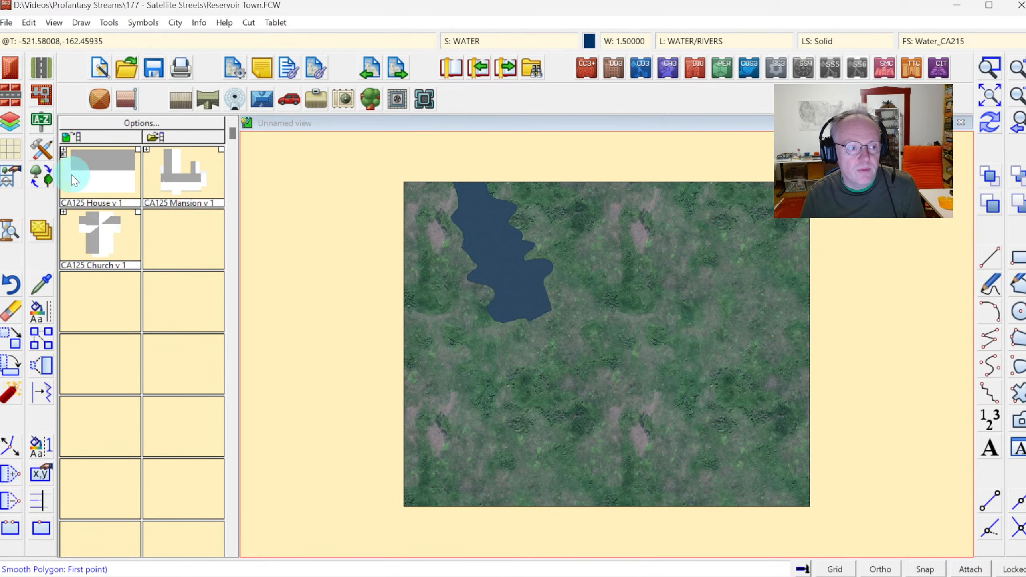
Select the Terrain, Hill drawing tool.
click(41, 149)
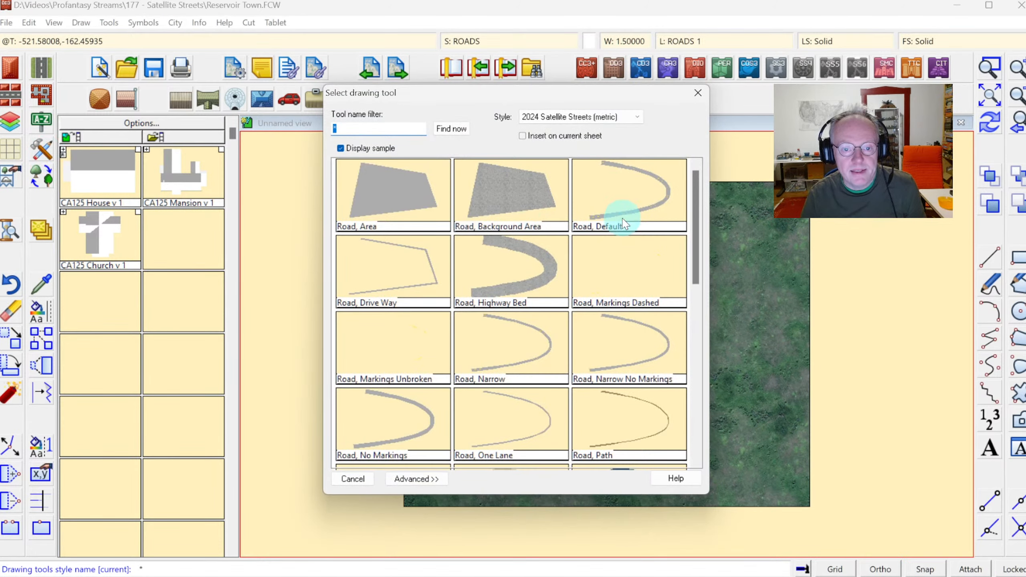
click(694, 301)
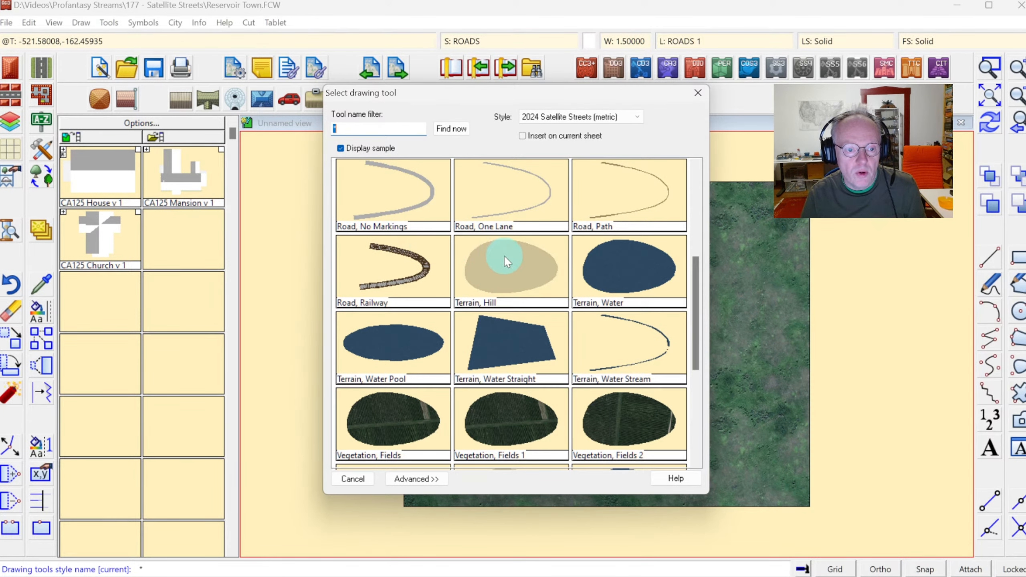
click(509, 266)
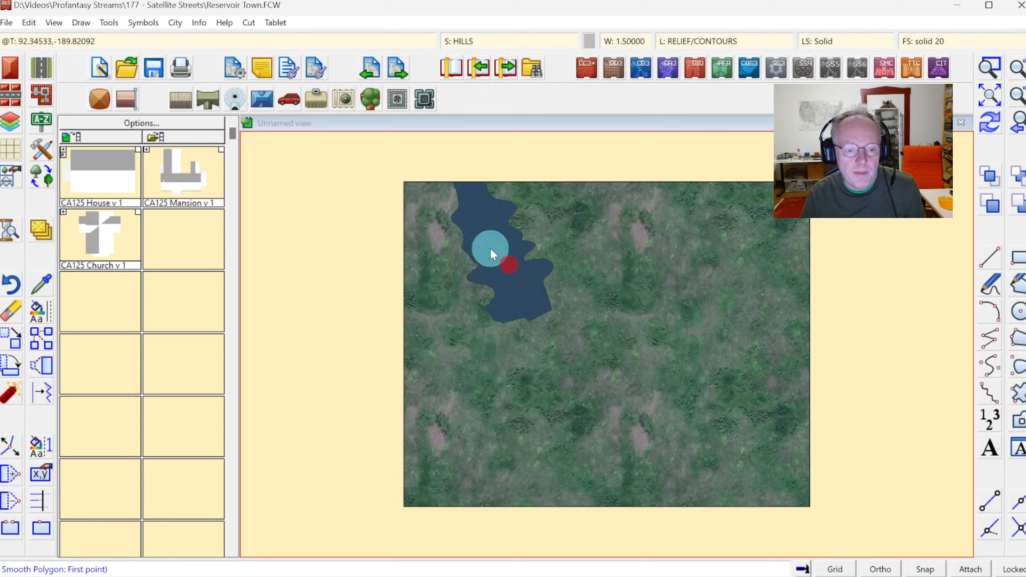
Draw a hill polygon beside the reservoir's eastern shore, starting and ending at the map's upper edge.
click(496, 175)
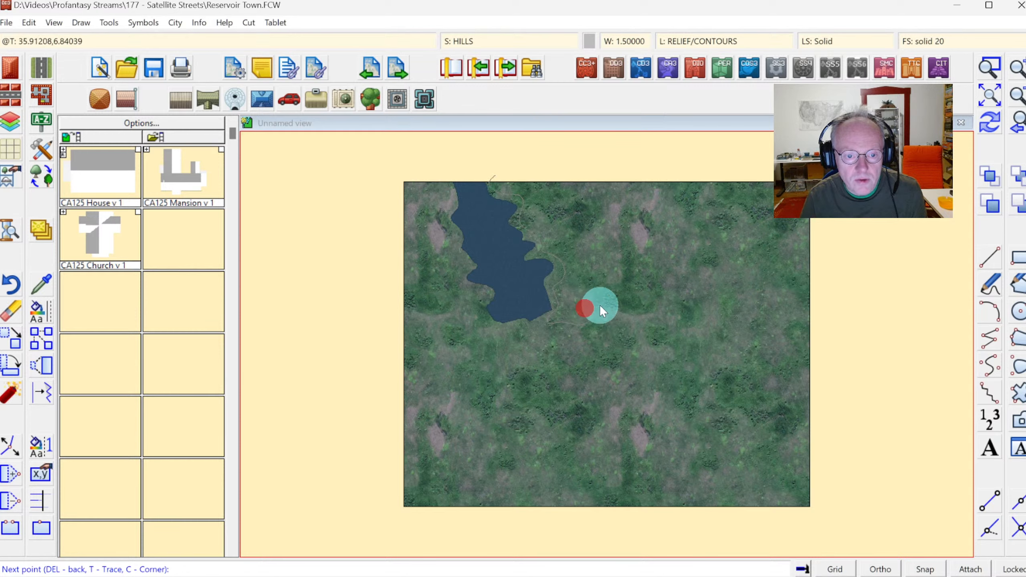
click(594, 243)
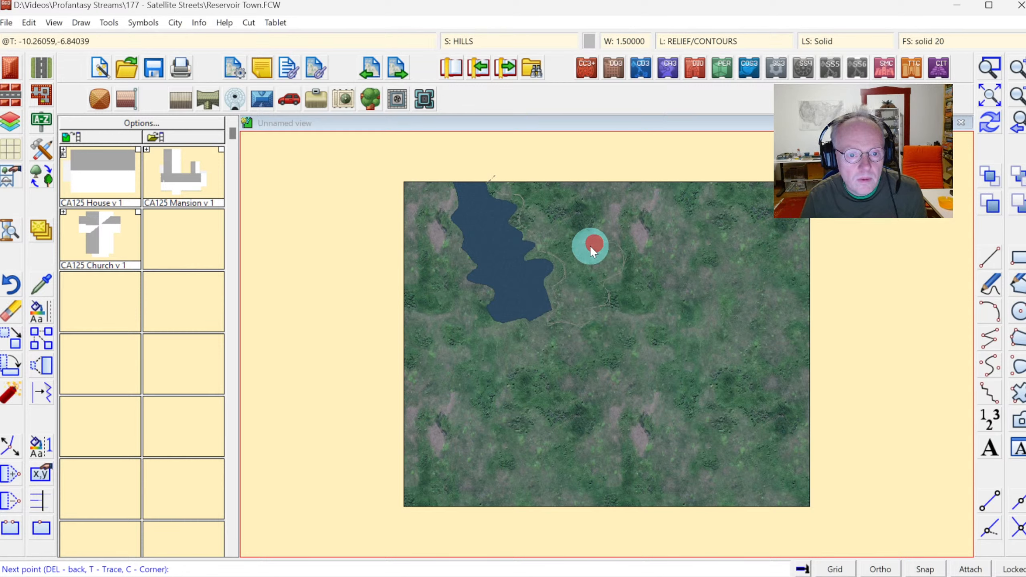
click(584, 229)
click(596, 214)
click(575, 208)
click(562, 211)
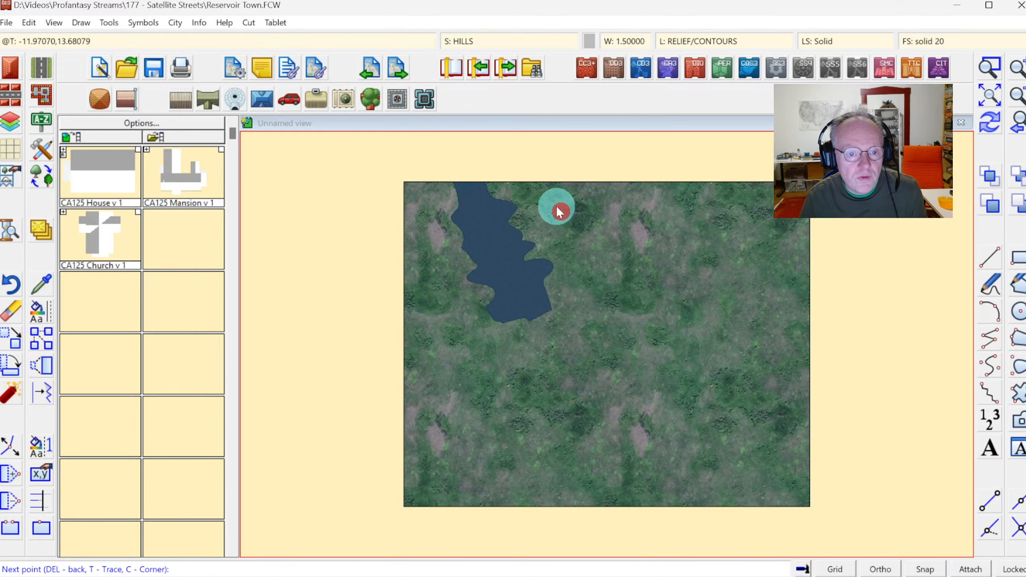
click(570, 199)
click(570, 191)
click(558, 177)
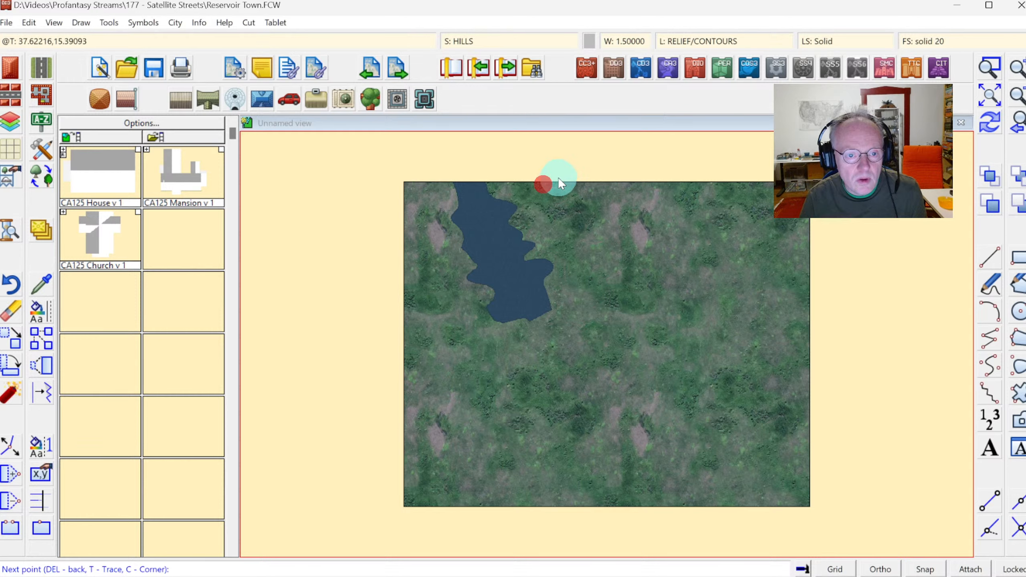
click(550, 171)
click(526, 170)
right_click(509, 170)
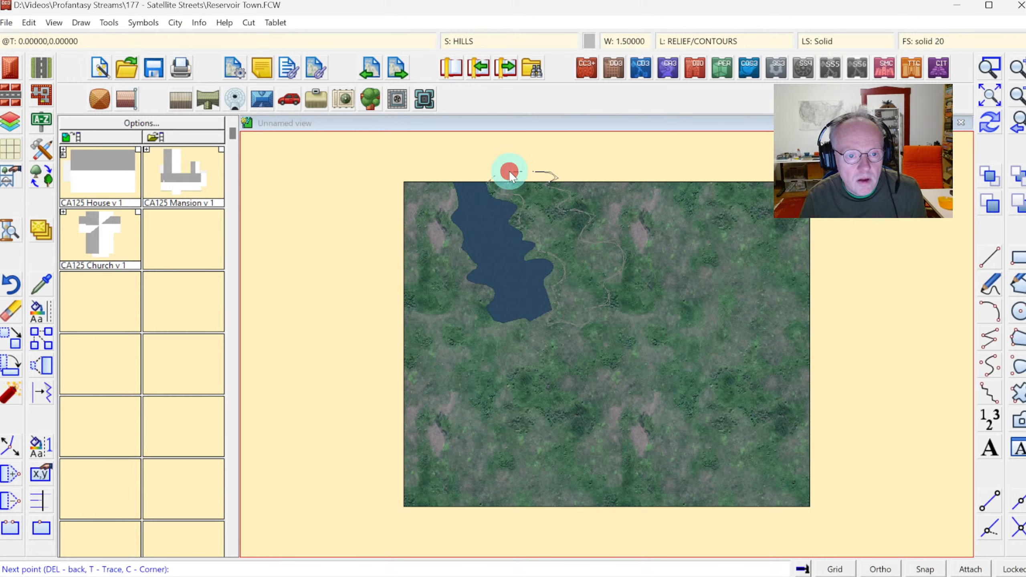
click(990, 117)
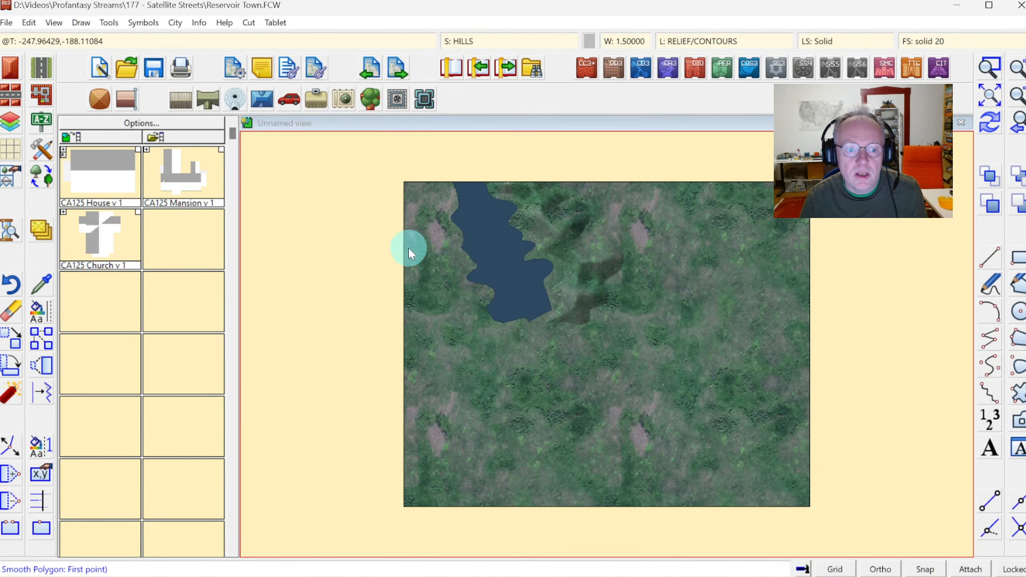
Draw a hill polygon along the reservoir's western and southern shore, extending beyond the map's left and upper edges.
click(432, 173)
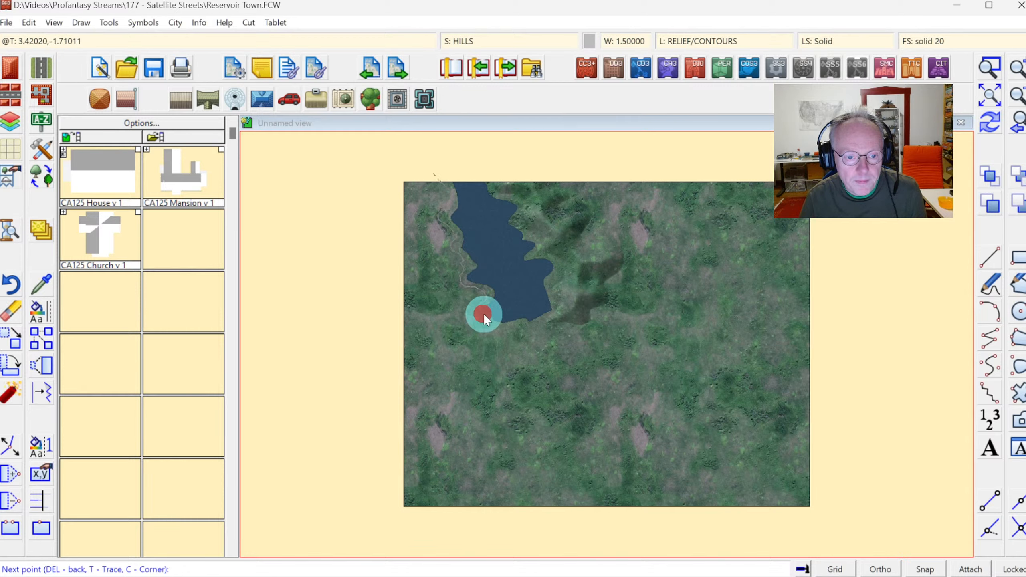
click(498, 329)
click(504, 328)
click(522, 325)
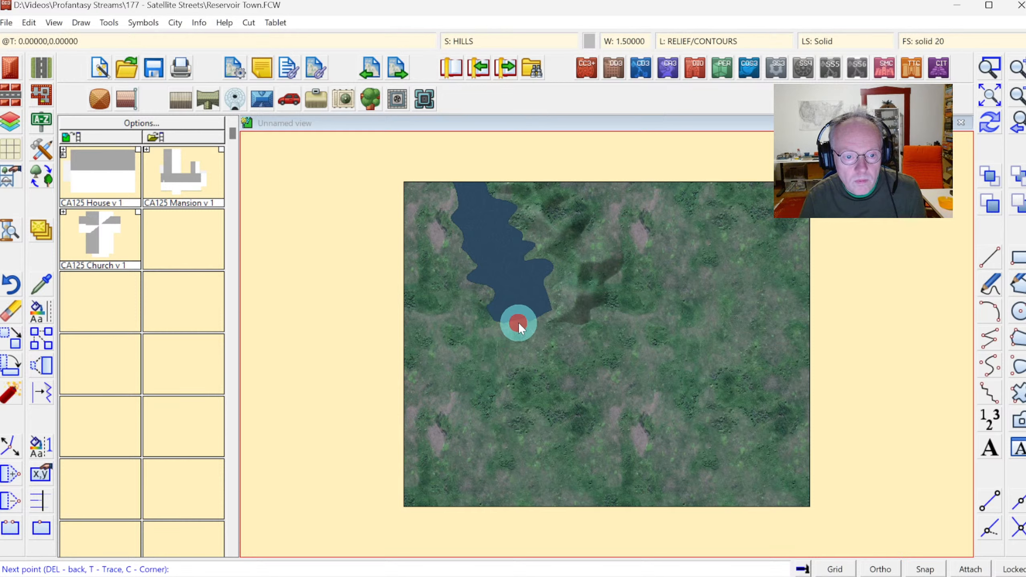
click(498, 338)
click(469, 368)
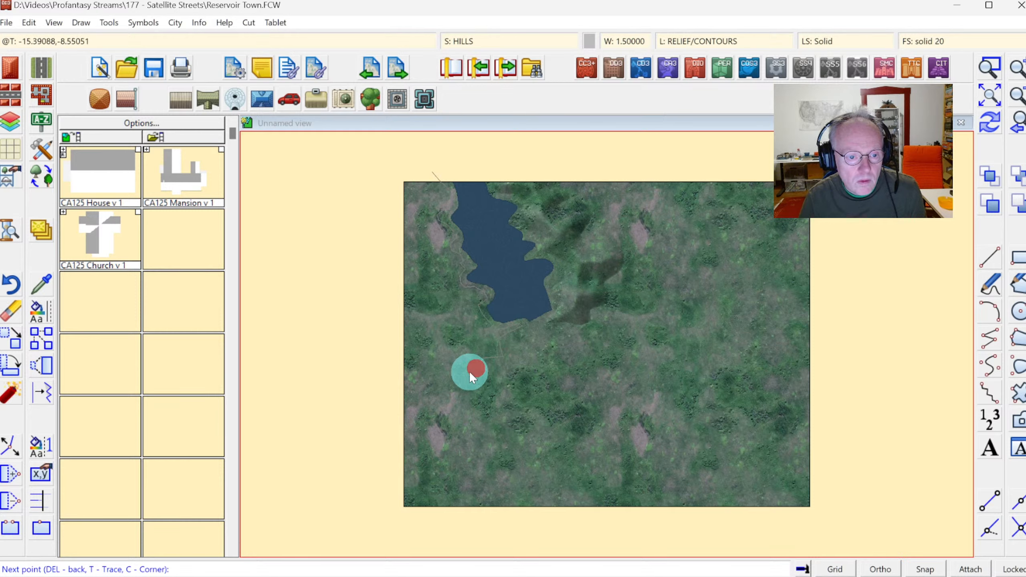
click(438, 373)
click(460, 332)
click(428, 324)
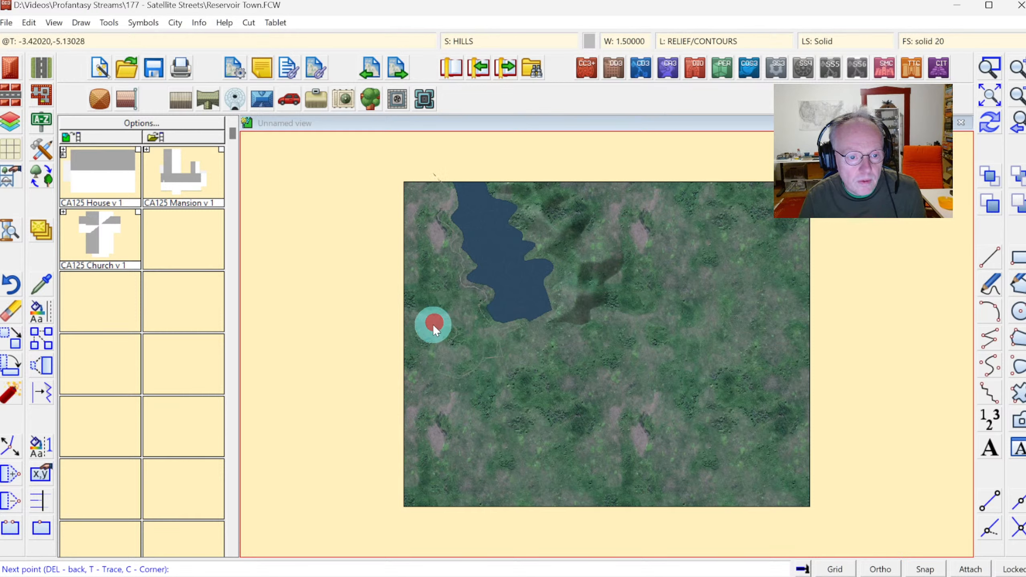
click(420, 313)
click(419, 287)
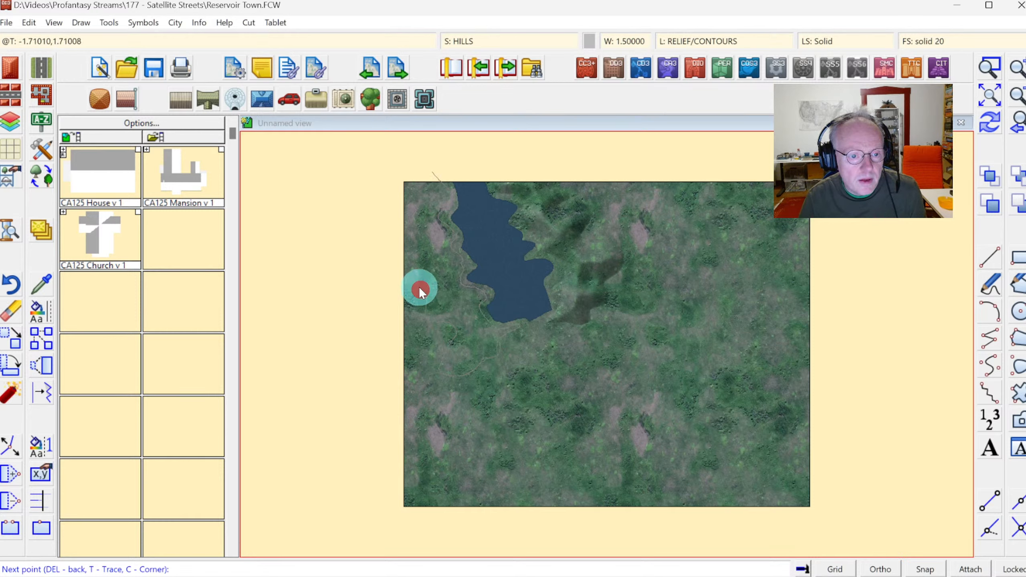
click(401, 237)
click(387, 207)
click(381, 177)
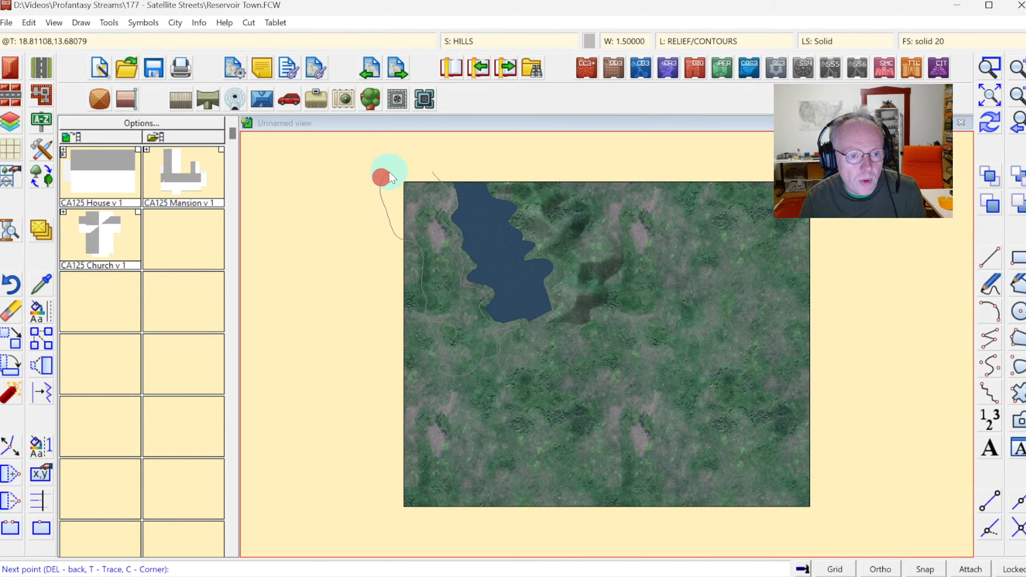
click(419, 167)
right_click(419, 168)
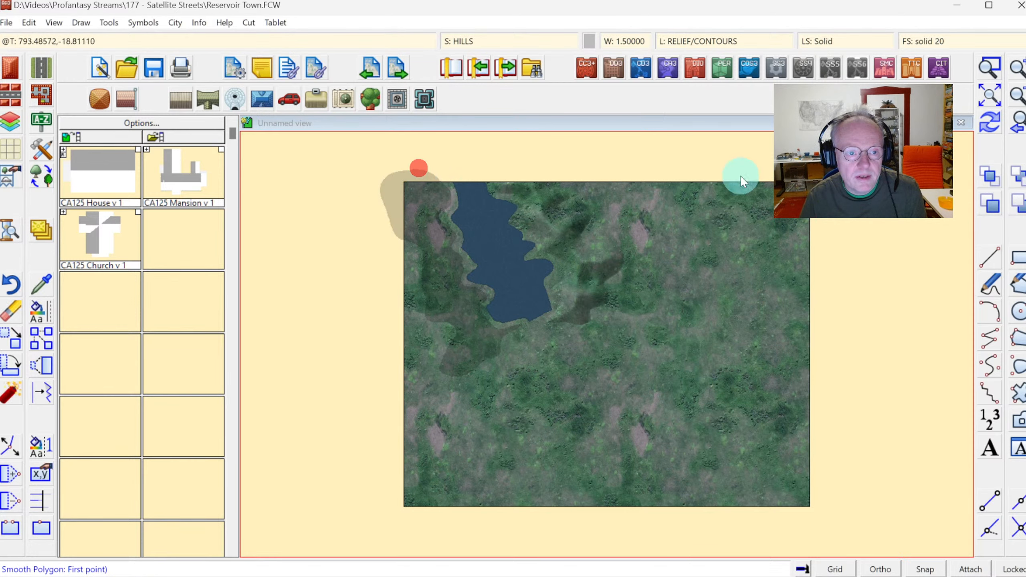
Redraw the map and draw a hill polygon north-east of the reservoir, starting and ending beyond the upper edge.
click(991, 129)
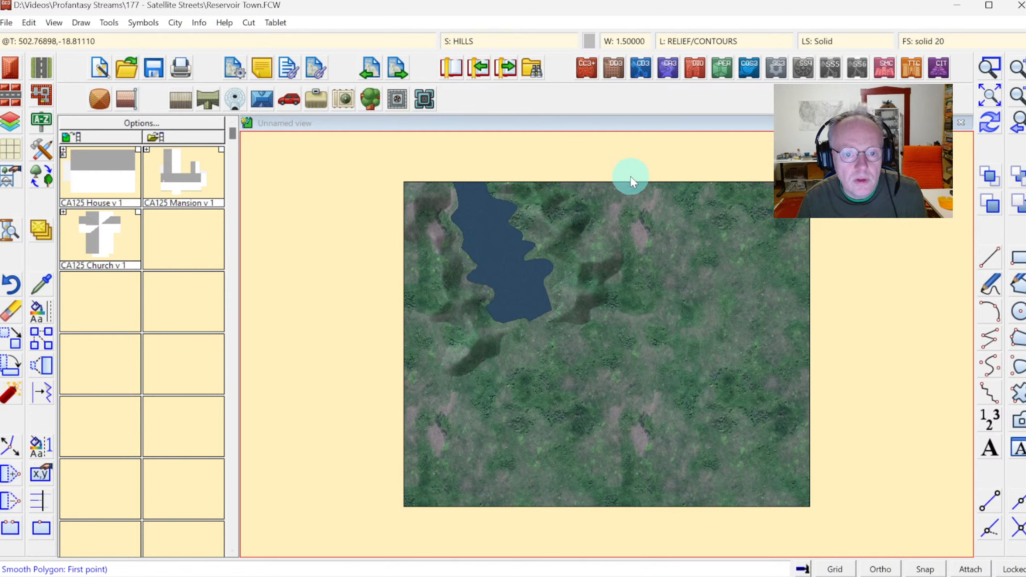
click(653, 171)
click(651, 193)
click(654, 202)
click(662, 213)
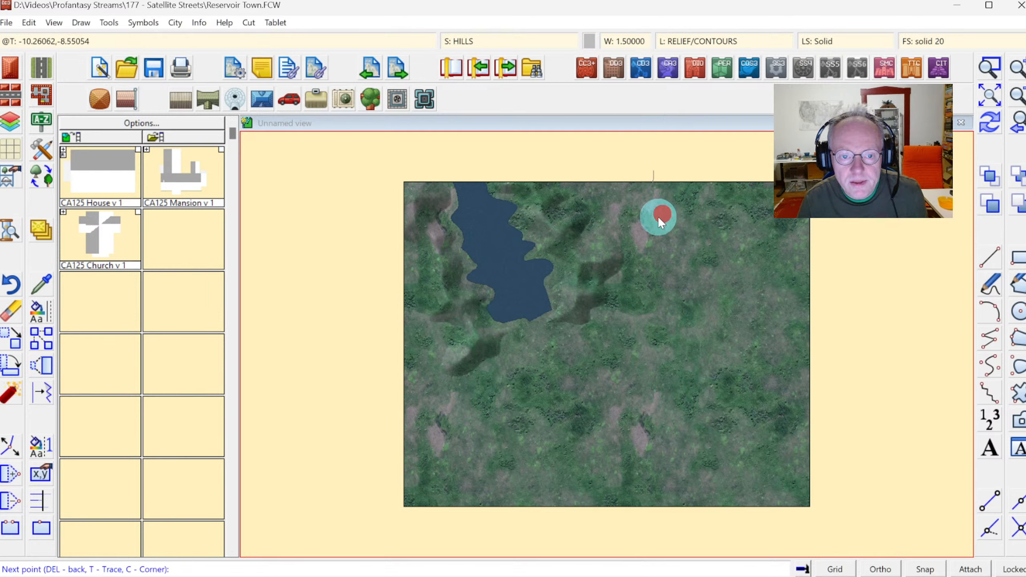
click(656, 249)
click(738, 246)
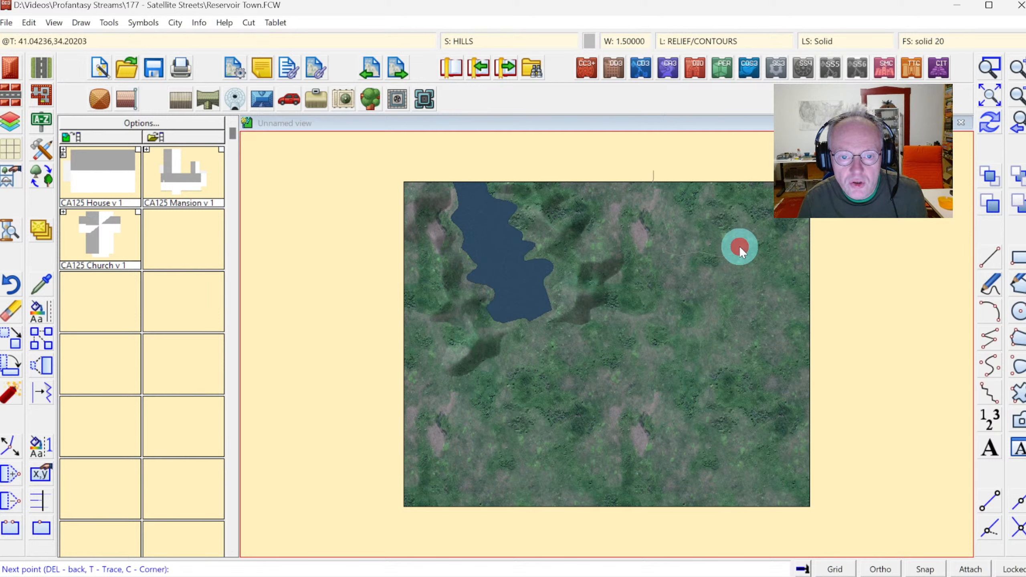
click(712, 228)
click(723, 201)
click(700, 179)
click(672, 168)
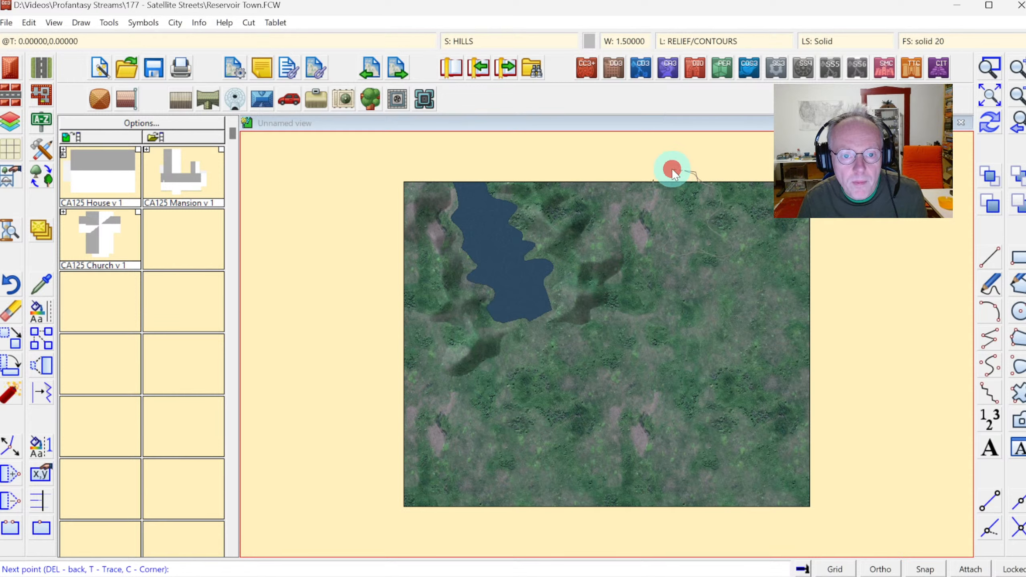
right_click(672, 167)
Draw a hill polygon along the map's upper-right corner, extending beyond the right edge.
click(798, 176)
click(772, 201)
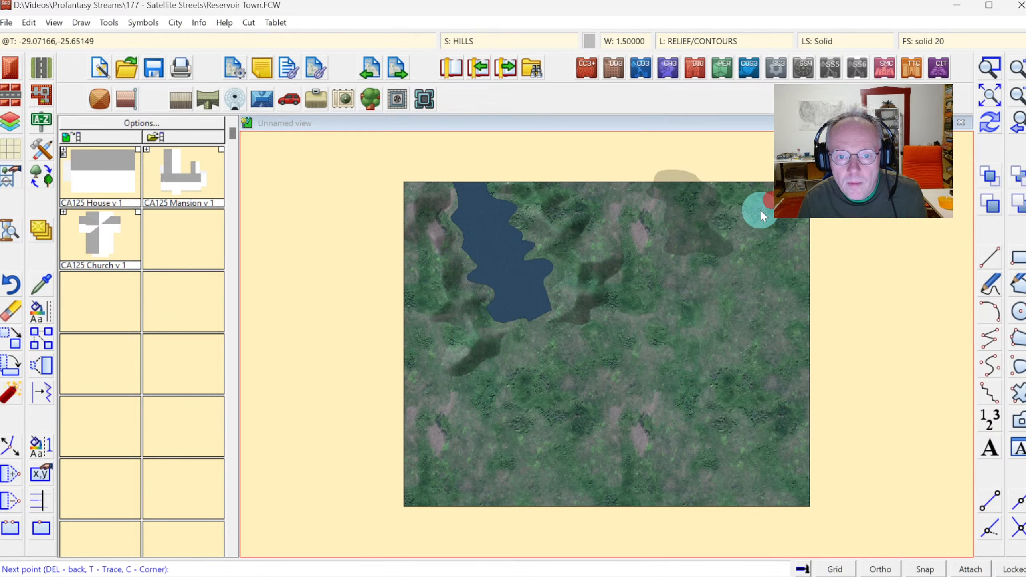
click(759, 272)
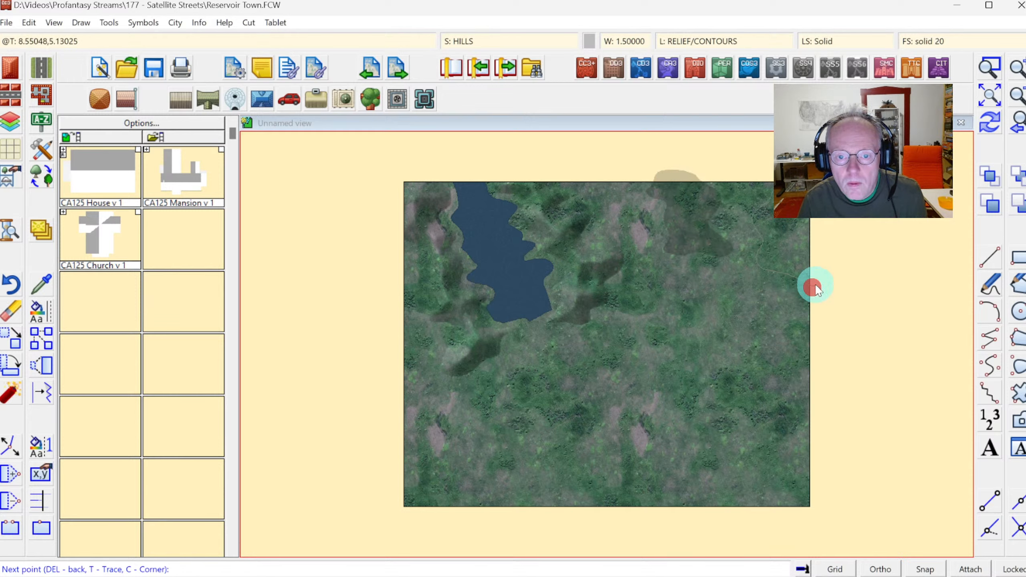
click(818, 259)
right_click(786, 231)
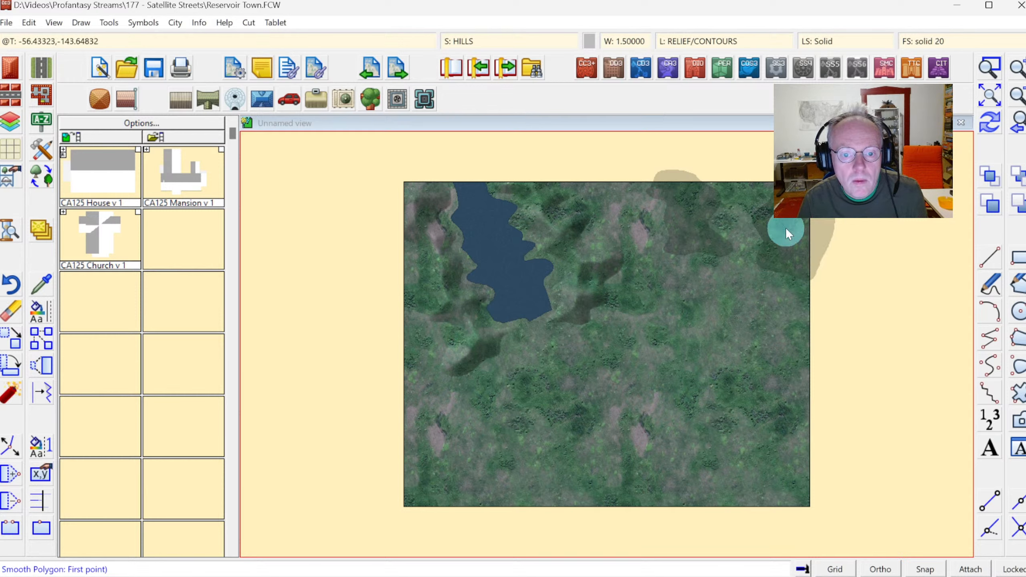
Draw a small hill polygon in the eastern part of the map.
click(726, 281)
click(699, 285)
click(701, 301)
click(723, 314)
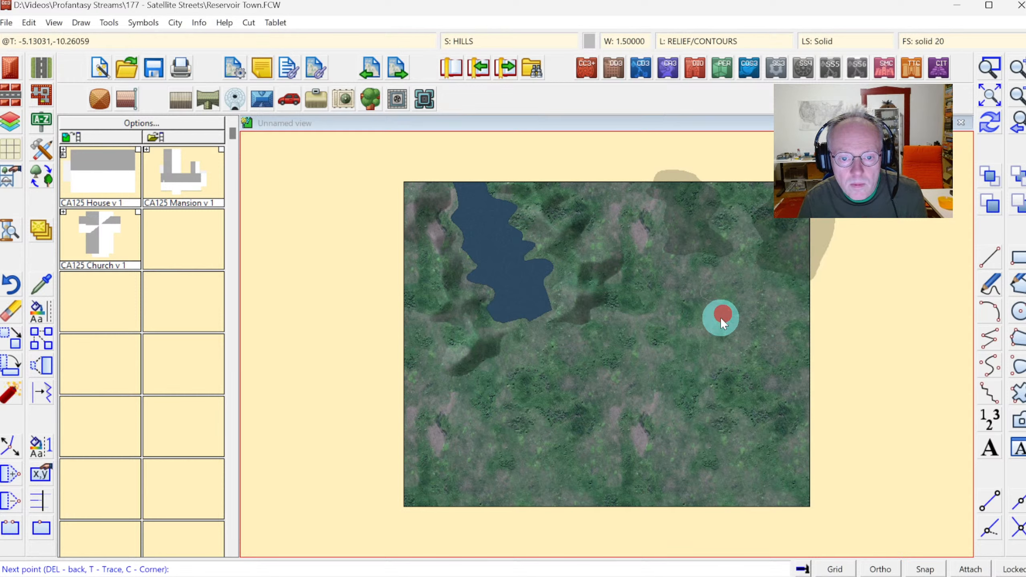
right_click(735, 278)
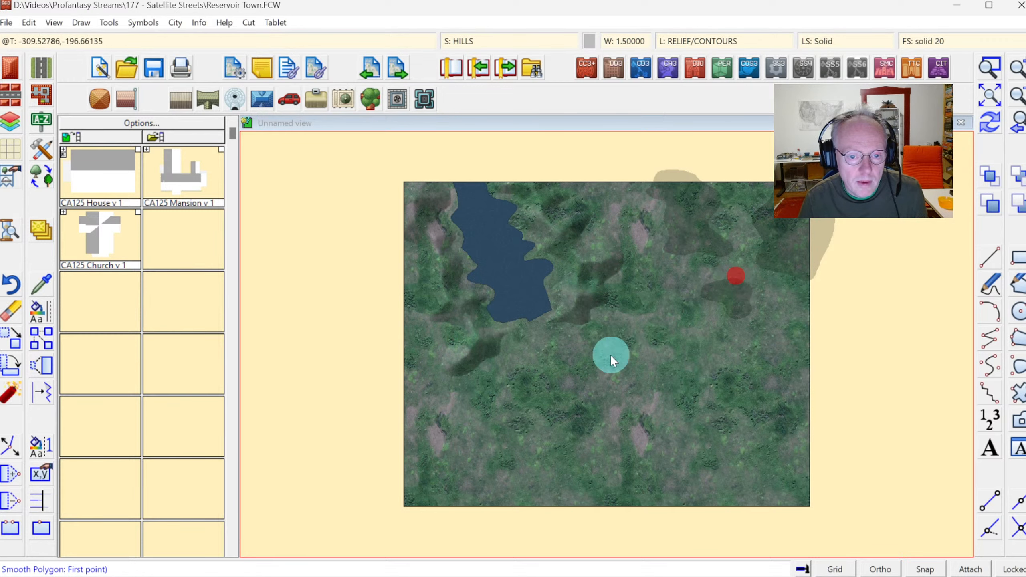
Draw a small hill polygon in the centre of the map, south-east of the reservoir.
click(639, 316)
click(620, 319)
click(647, 355)
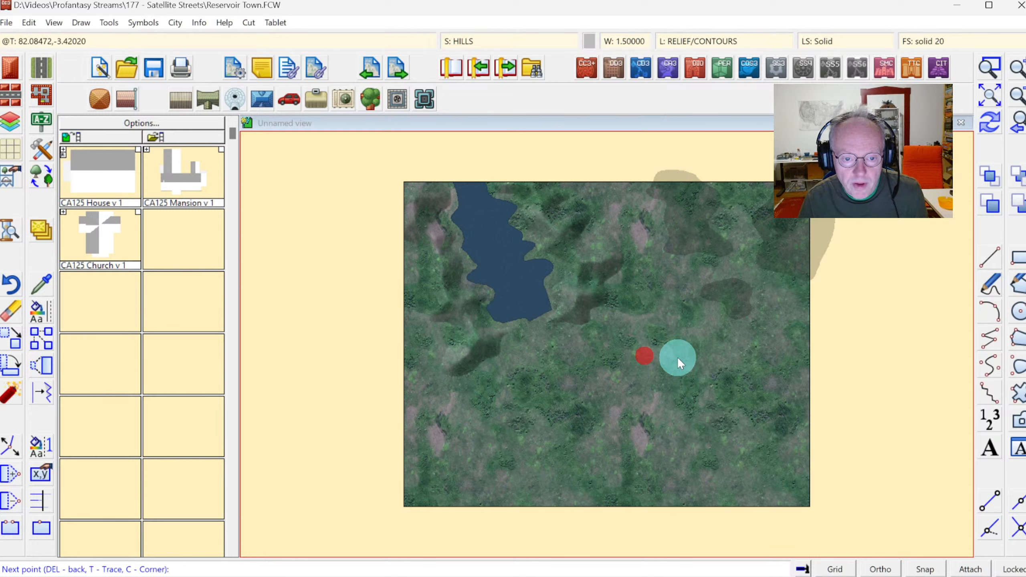
click(676, 335)
click(672, 304)
right_click(640, 319)
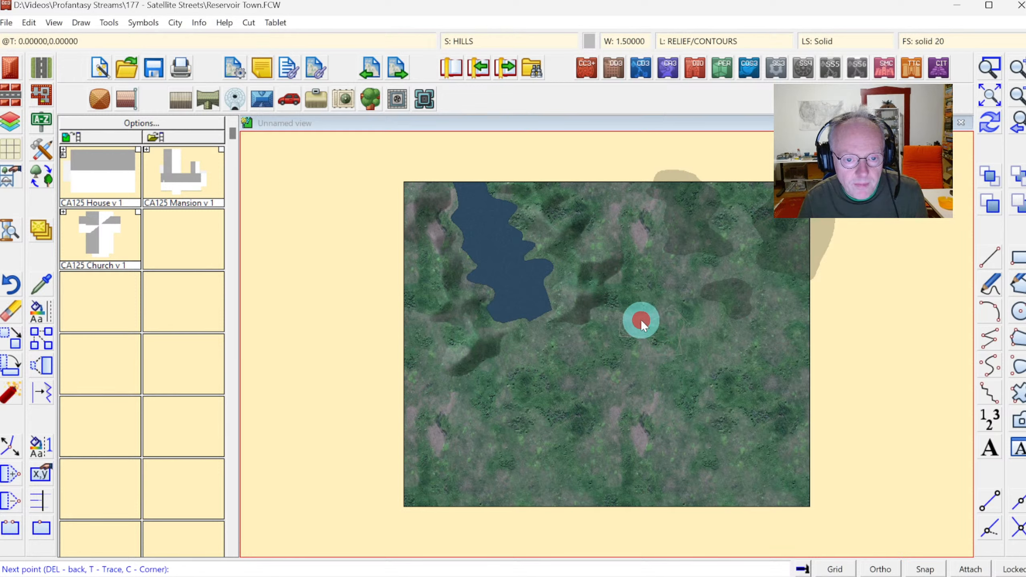
click(976, 126)
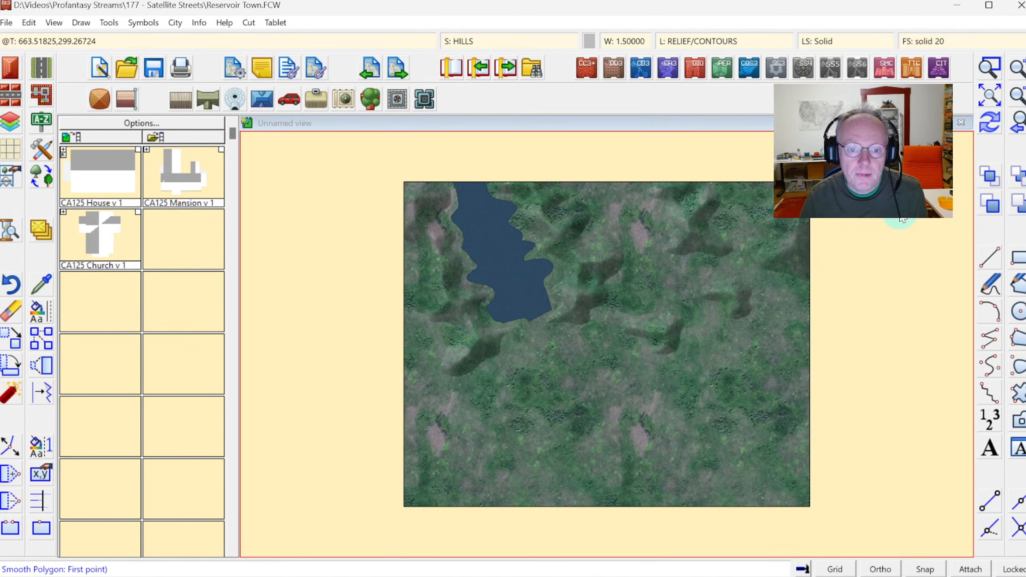
Draw a small hill polygon at the map's left edge in the lower half, then redraw the map.
click(412, 396)
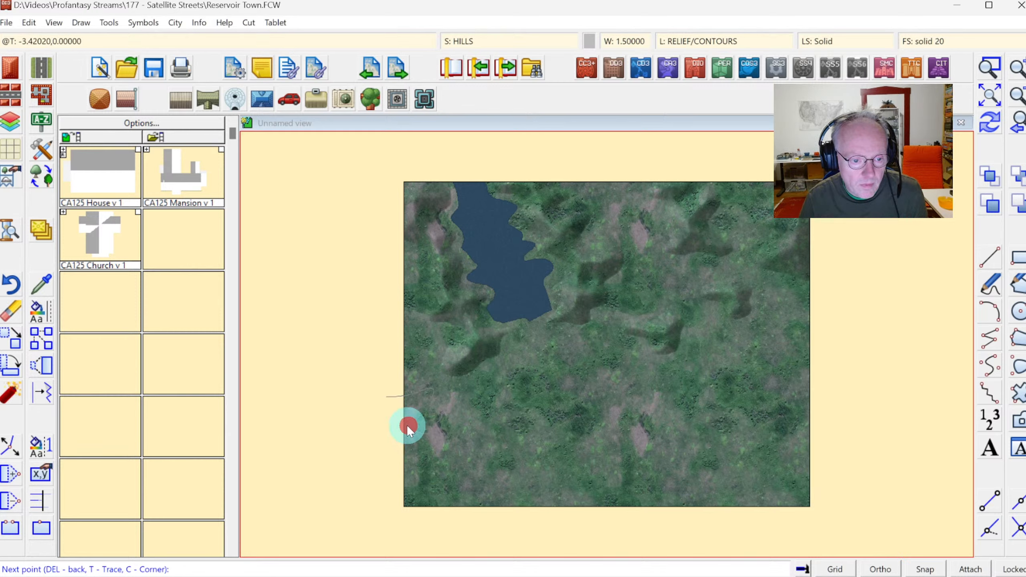
click(384, 406)
right_click(440, 404)
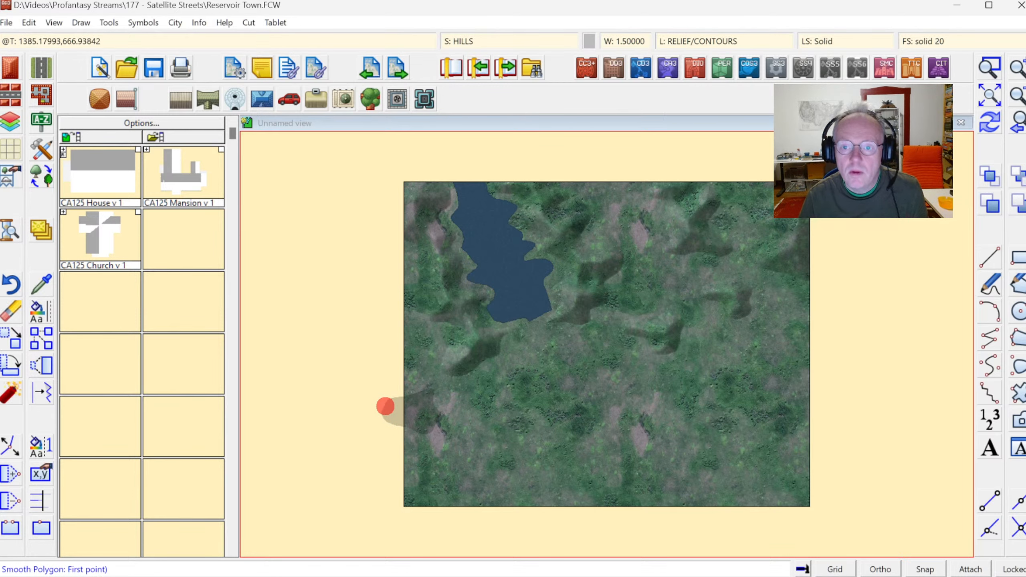
click(989, 123)
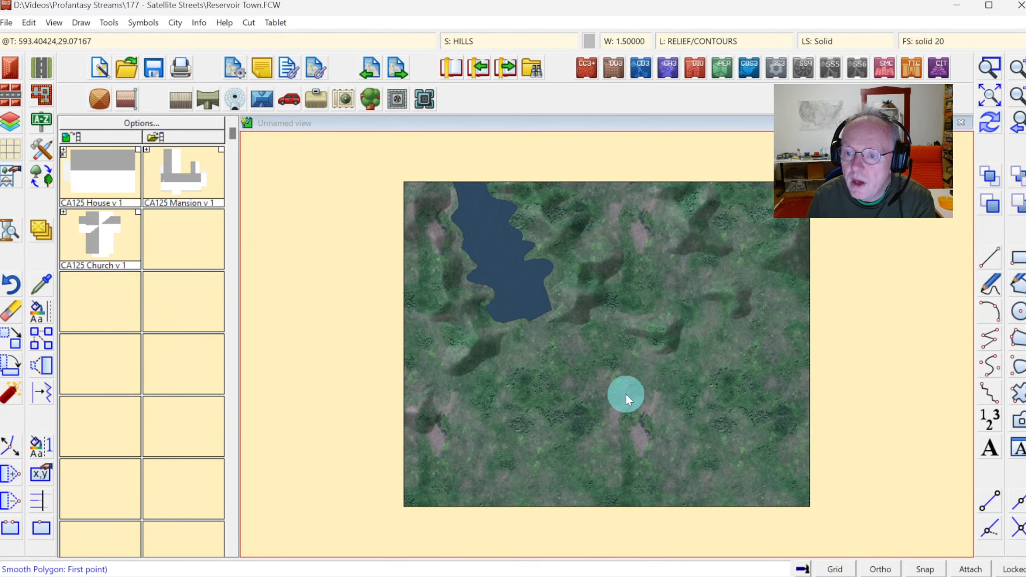
Select the Road, Default drawing tool.
right_click(43, 67)
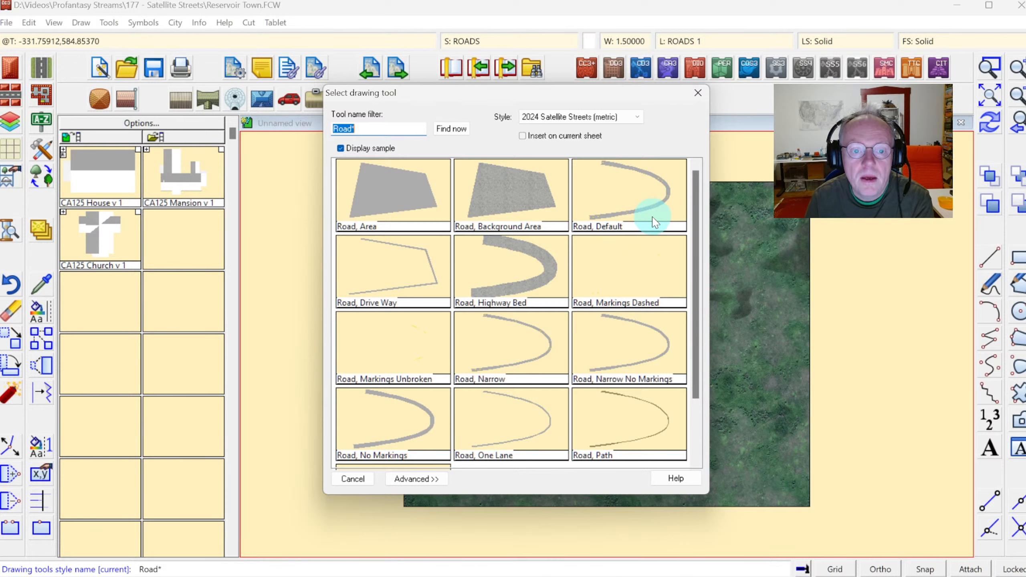
click(638, 202)
Draw a road from beyond the left edge curving south-east, then running east across the map beyond the right edge.
click(990, 67)
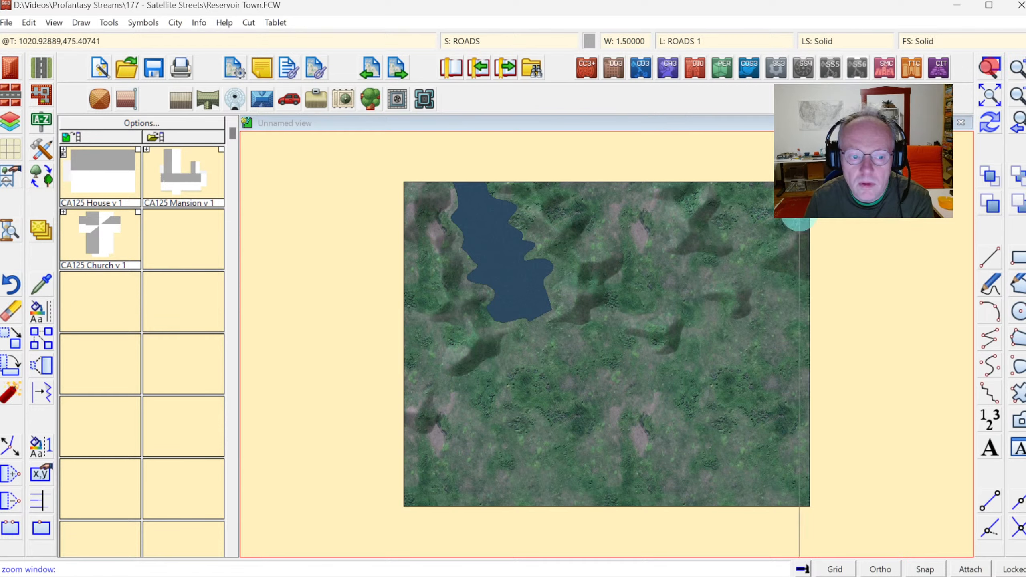
click(395, 511)
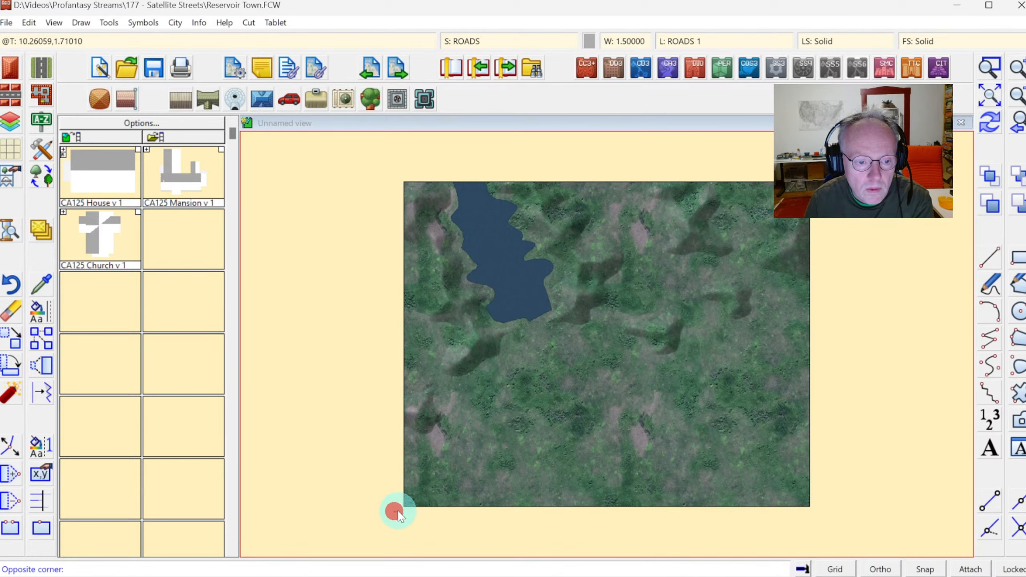
click(814, 319)
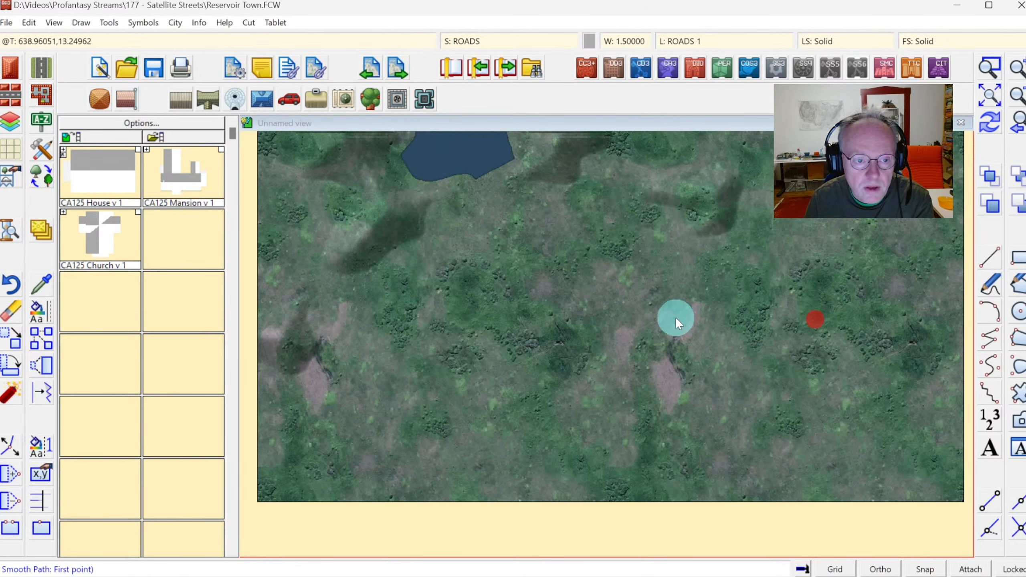
click(245, 238)
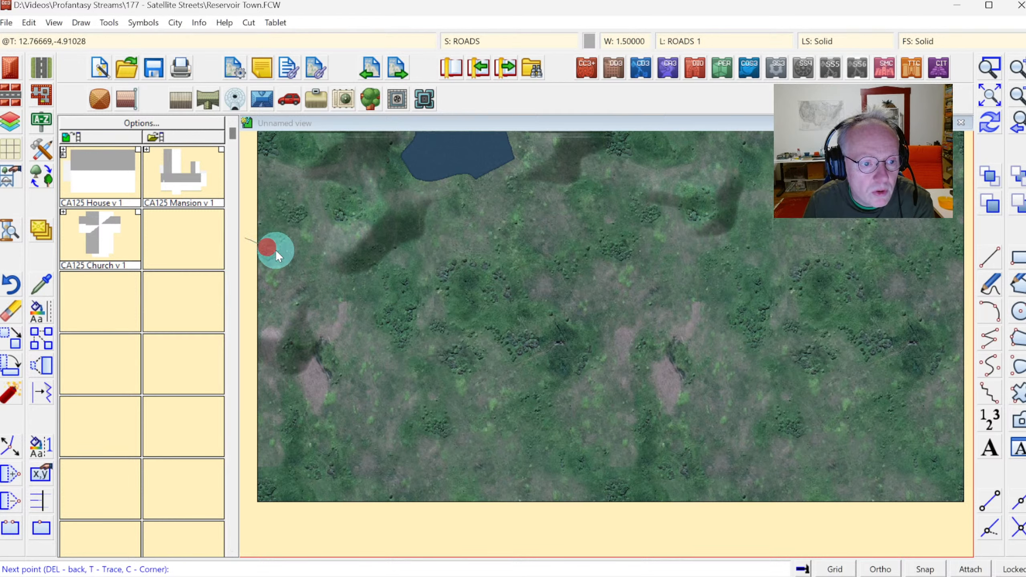
click(300, 268)
click(329, 298)
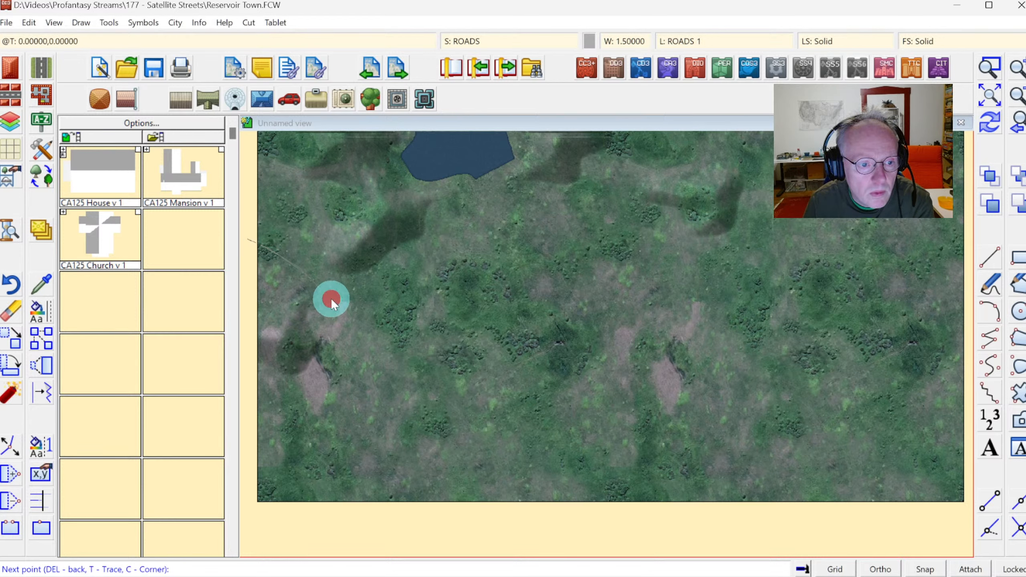
click(371, 335)
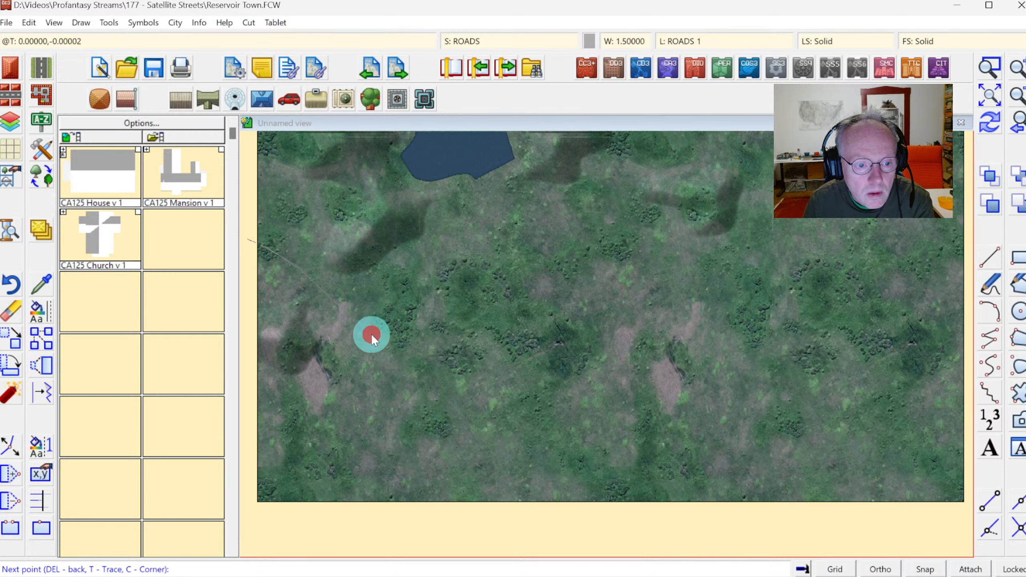
click(486, 393)
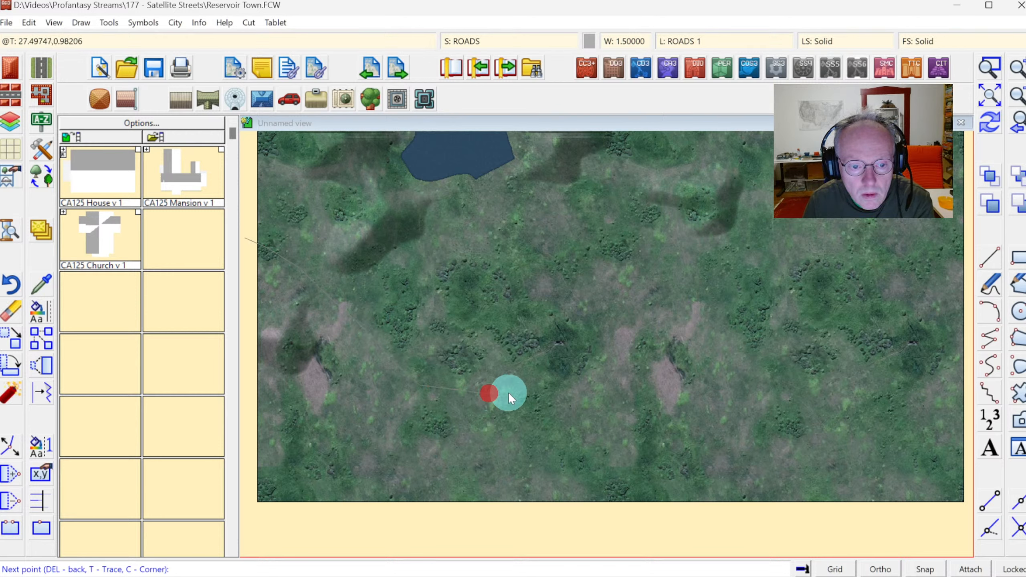
click(541, 393)
click(591, 390)
click(653, 387)
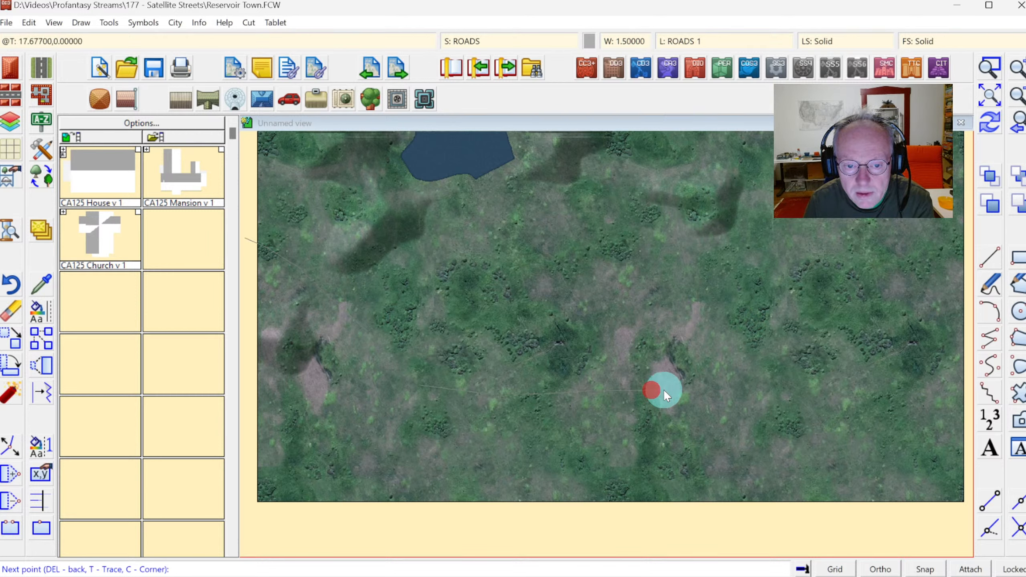
click(697, 387)
click(757, 388)
click(823, 397)
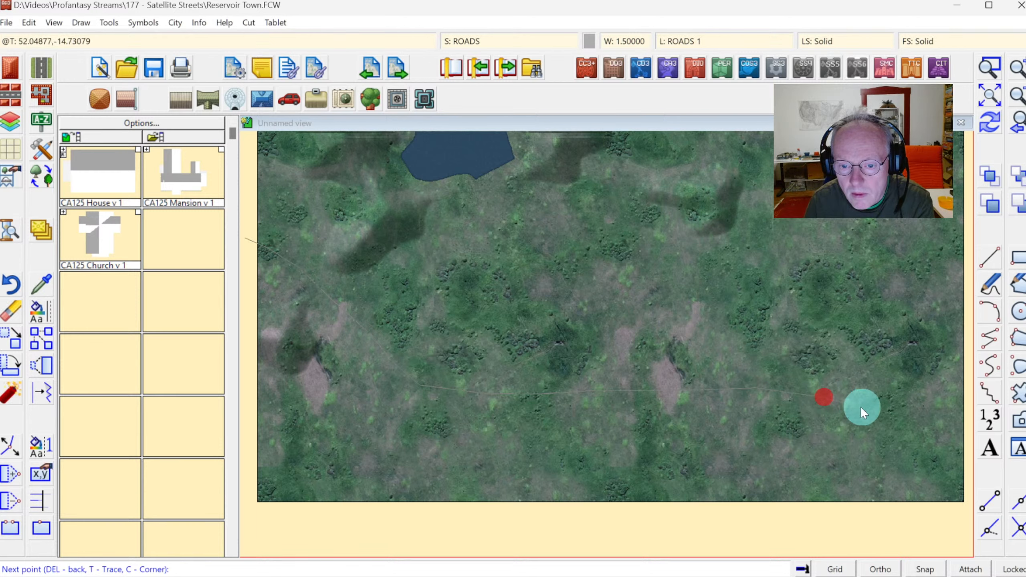
click(890, 414)
click(950, 425)
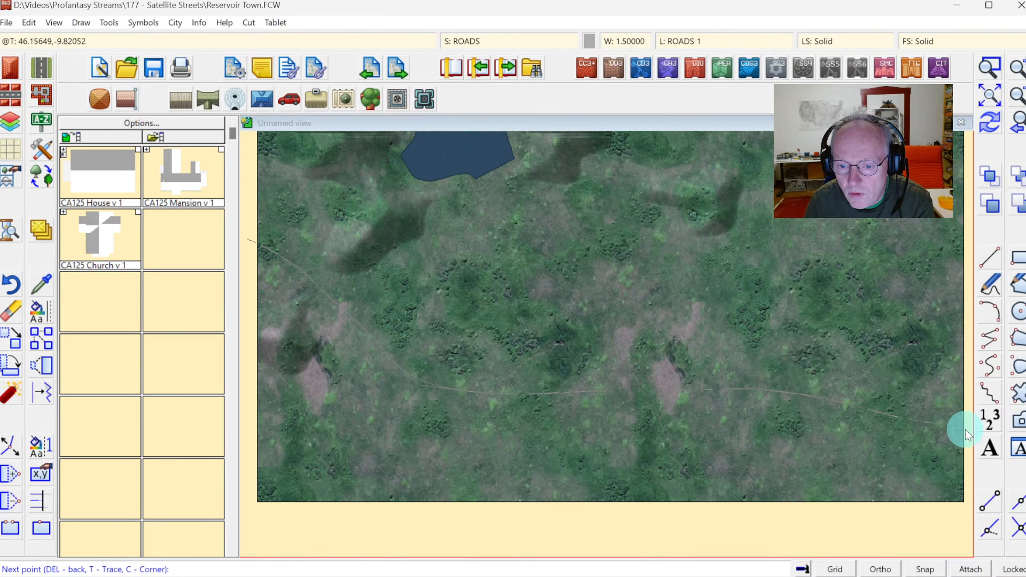
click(967, 430)
right_click(969, 432)
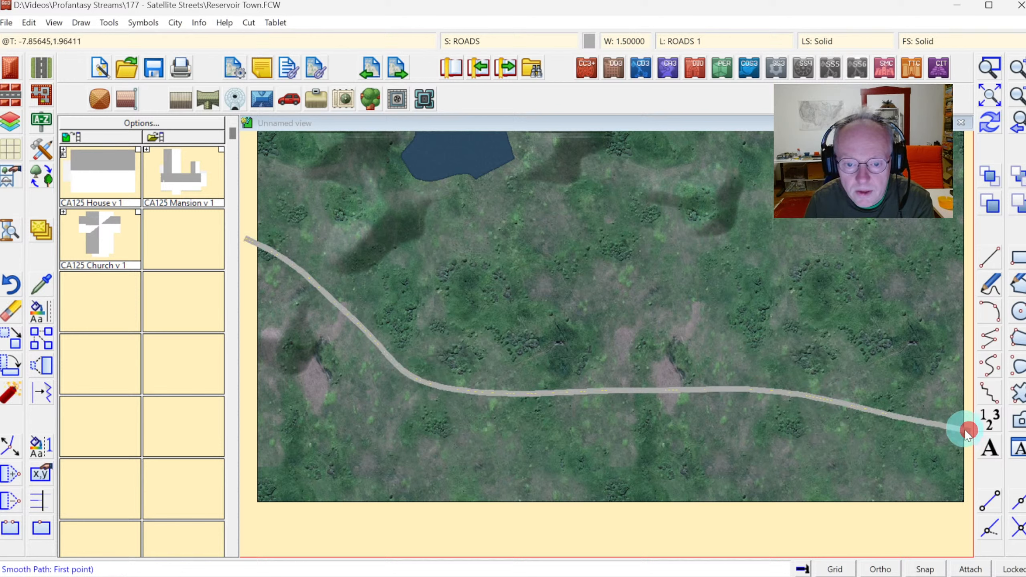
click(990, 124)
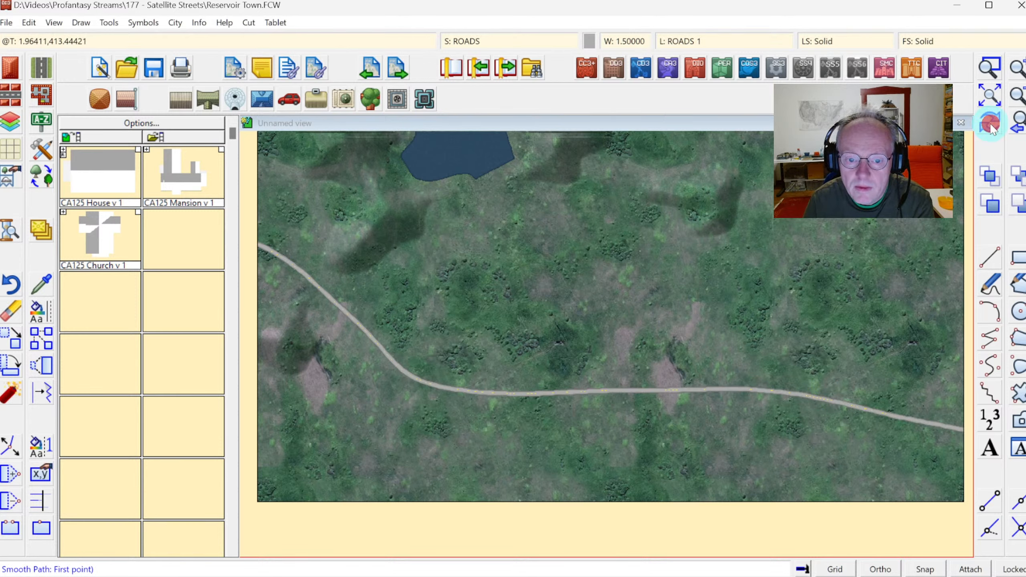
Zoom in to inspect how the drawn road renders, including where it enters at the map's left edge.
click(989, 67)
click(416, 371)
click(459, 401)
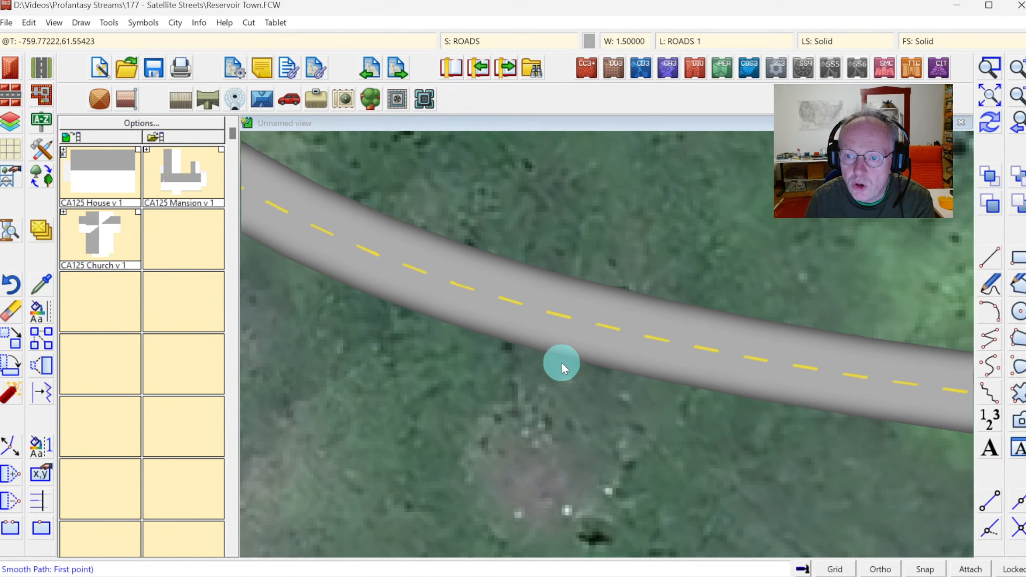
click(1016, 125)
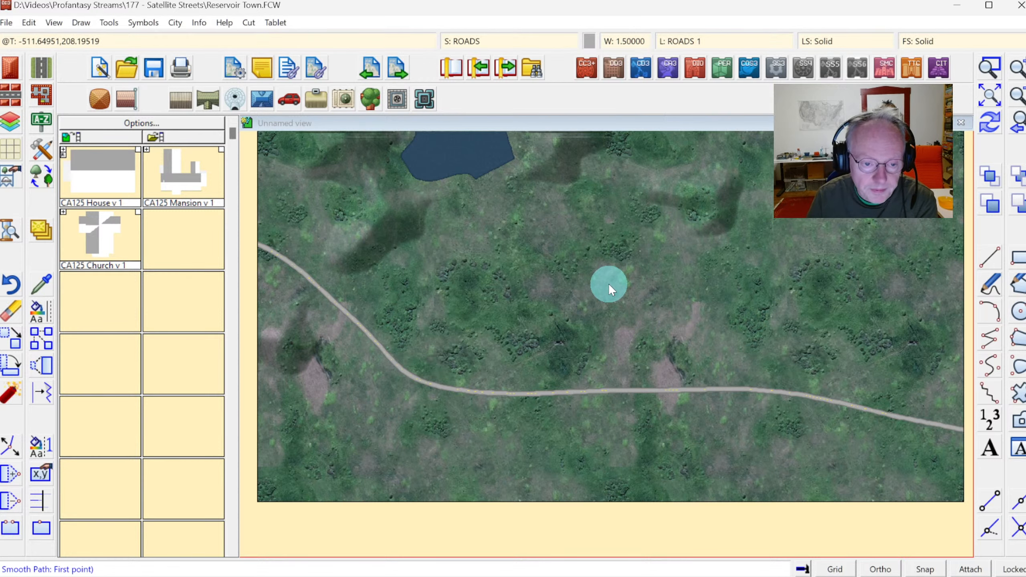
click(45, 64)
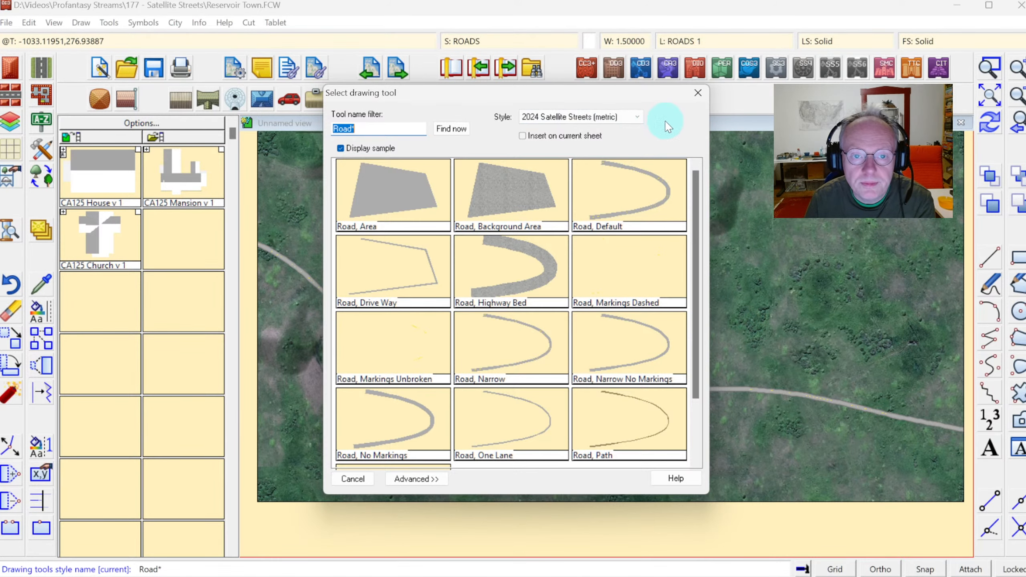
click(697, 93)
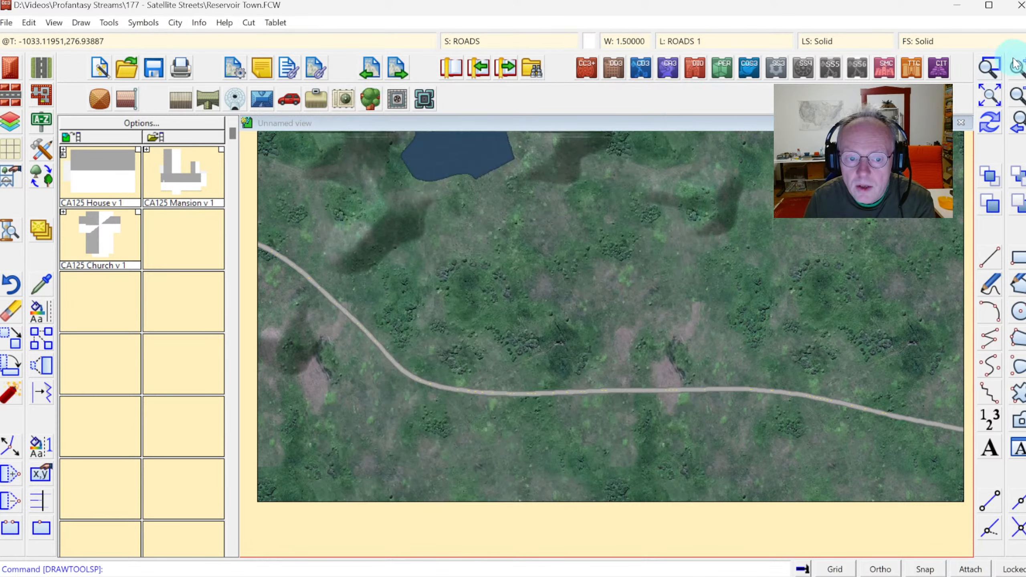
click(989, 67)
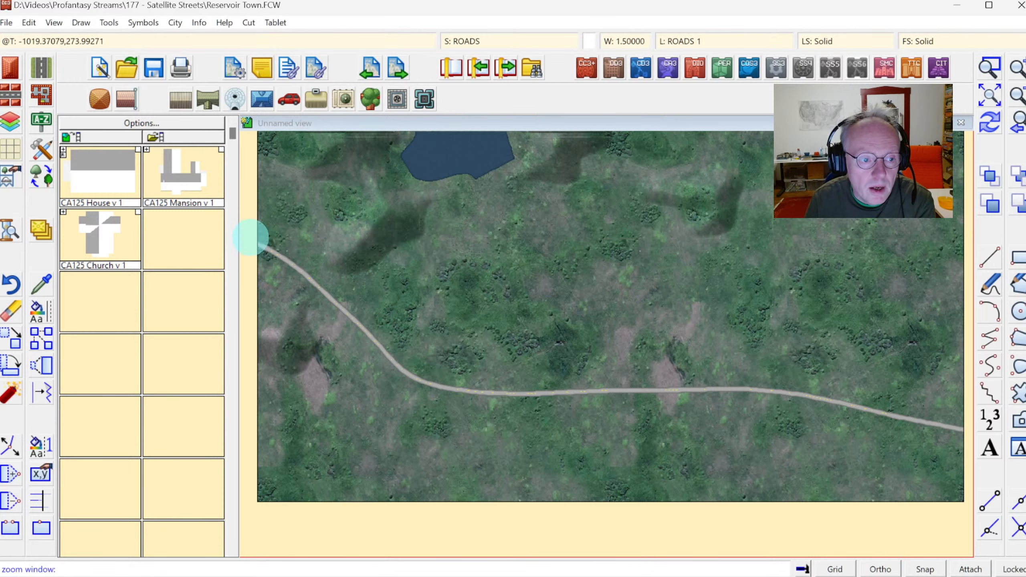
click(249, 238)
click(306, 271)
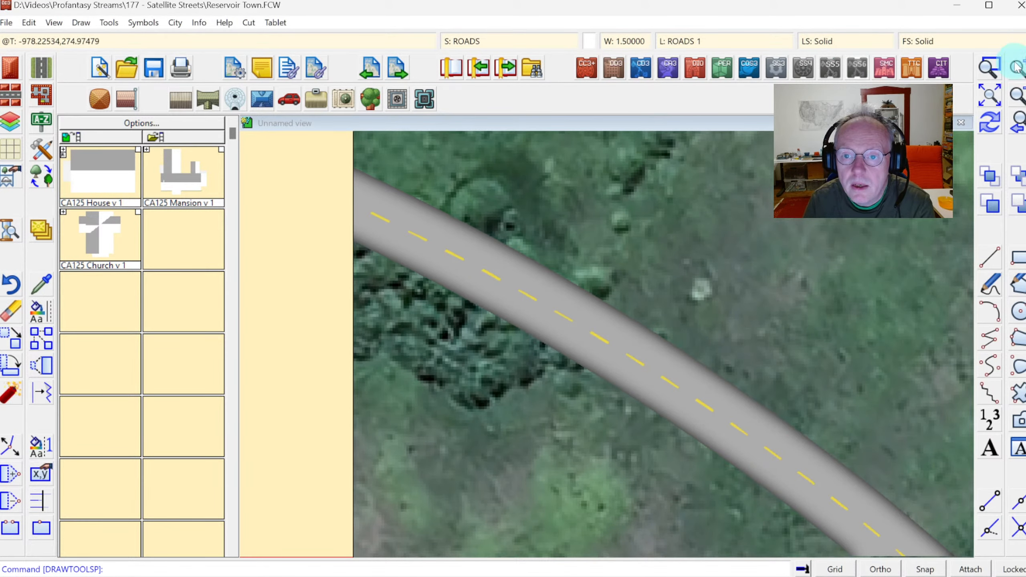
click(987, 97)
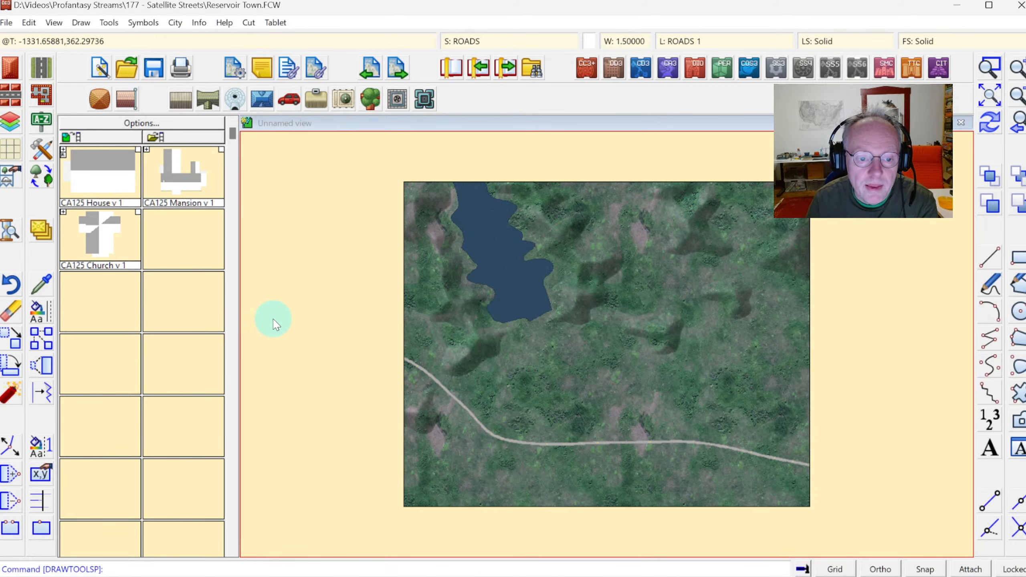
click(987, 68)
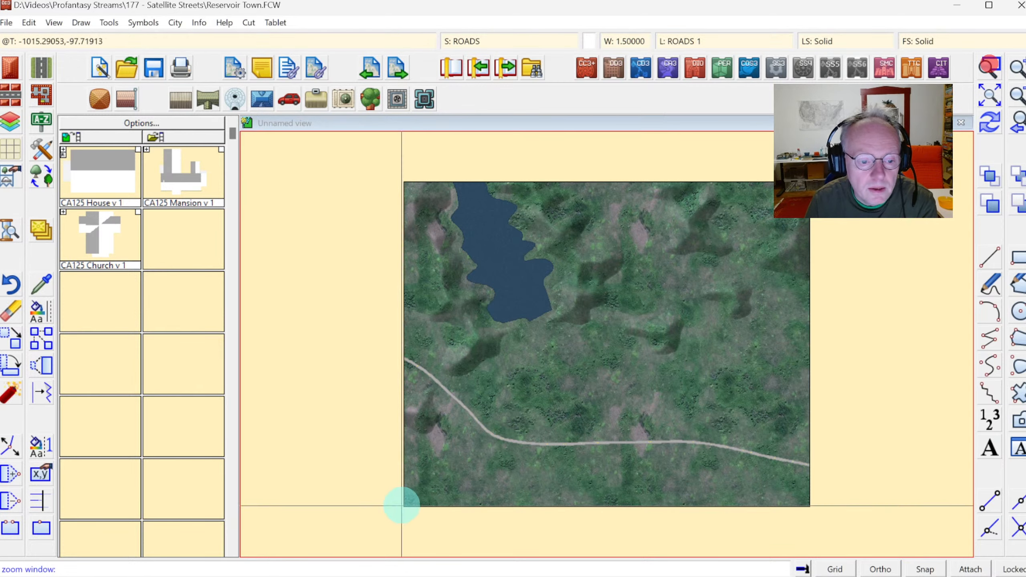
click(400, 510)
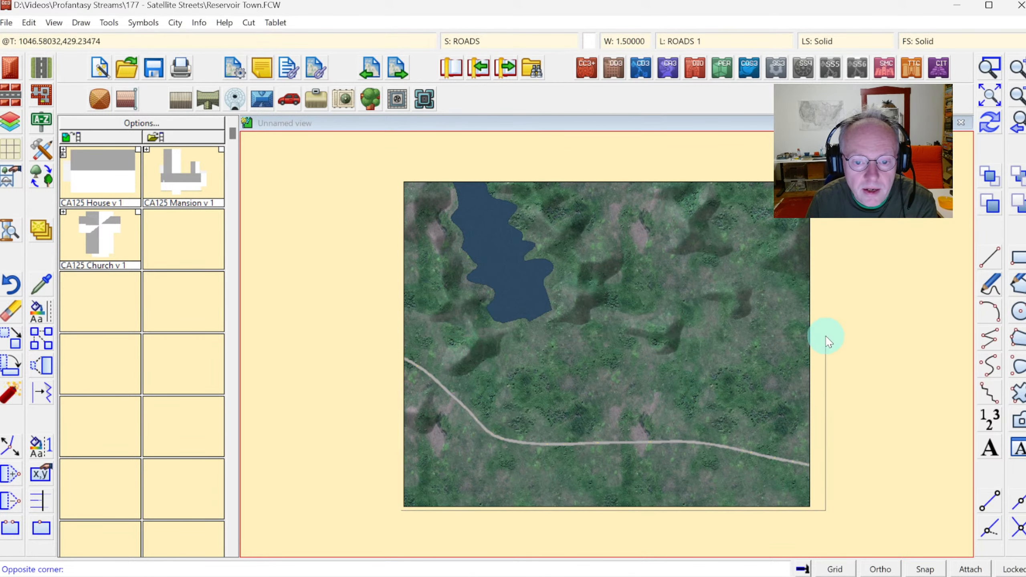
click(815, 335)
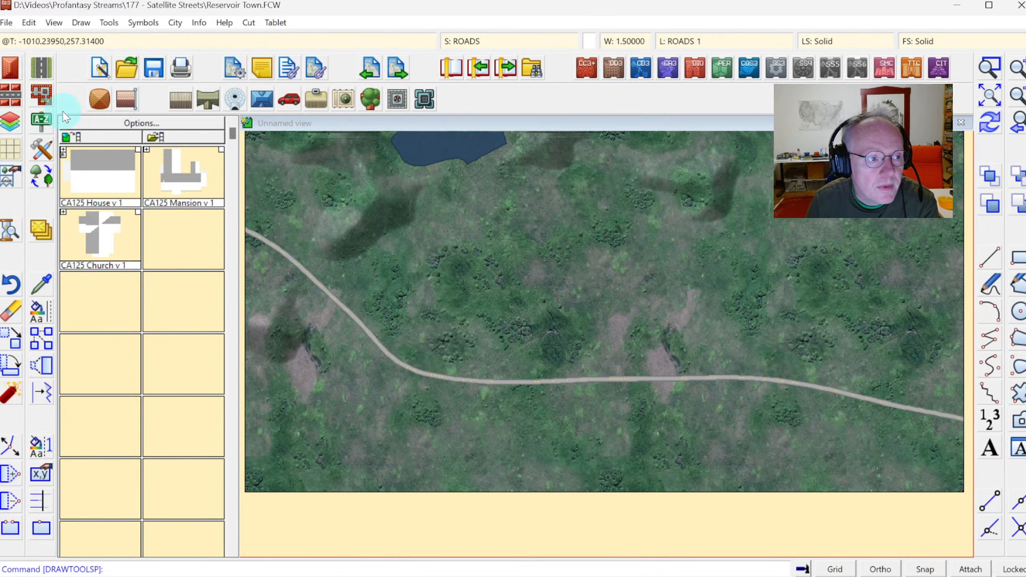
With the Road, Default tool, draw a short branch road from the main road south beyond the map's bottom edge.
click(42, 150)
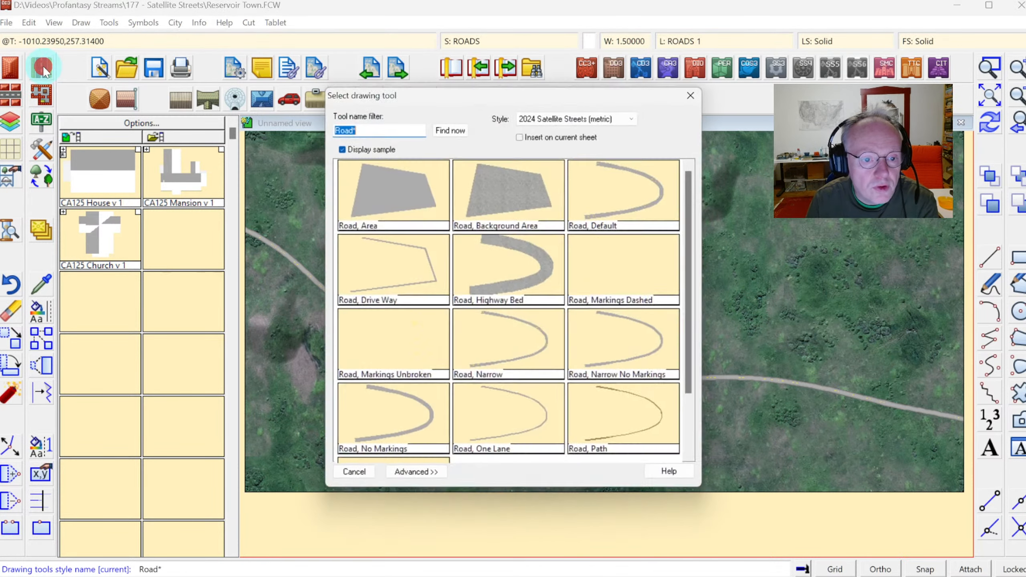
click(614, 201)
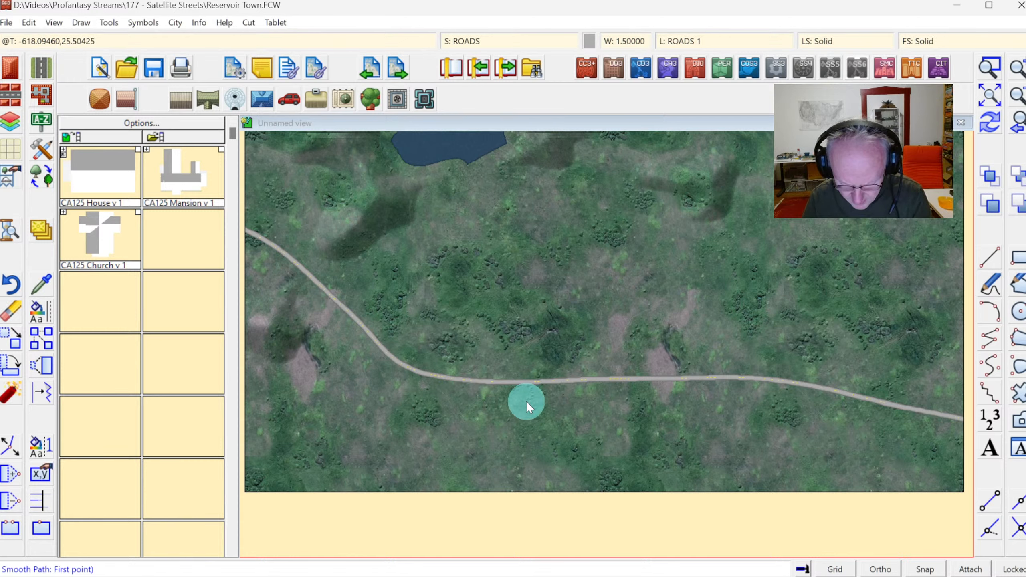
click(469, 382)
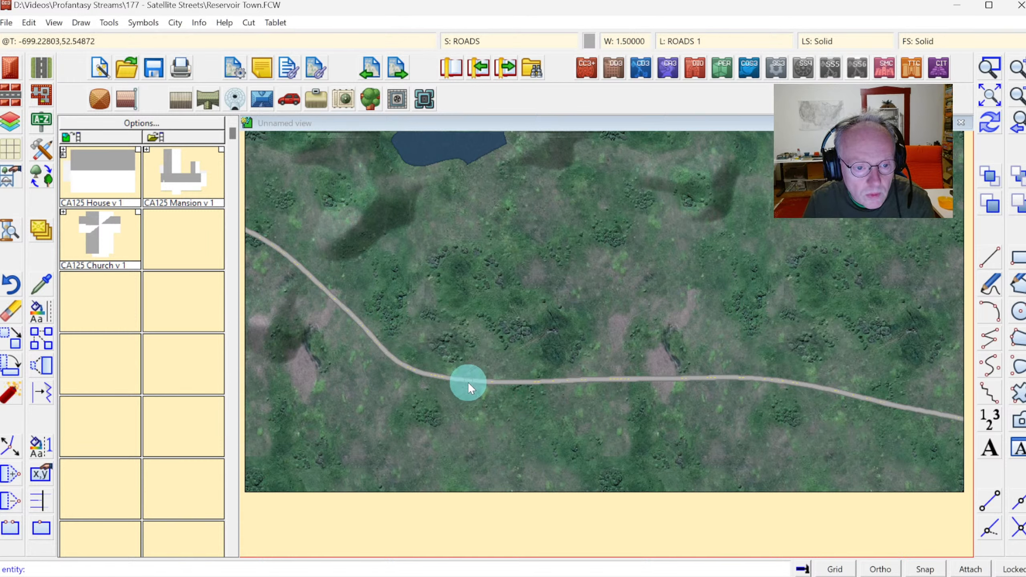
click(459, 412)
click(451, 460)
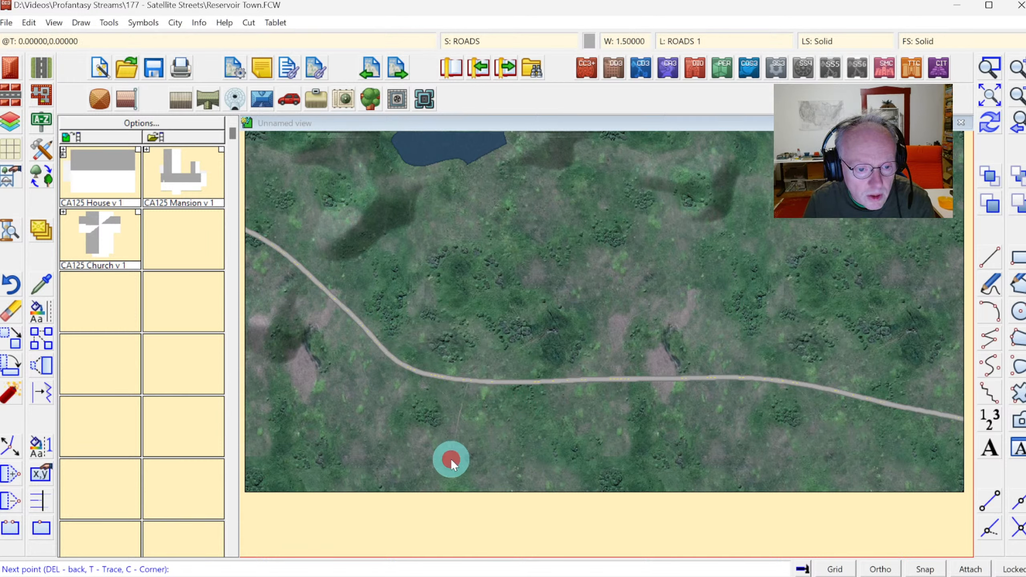
click(442, 501)
right_click(460, 495)
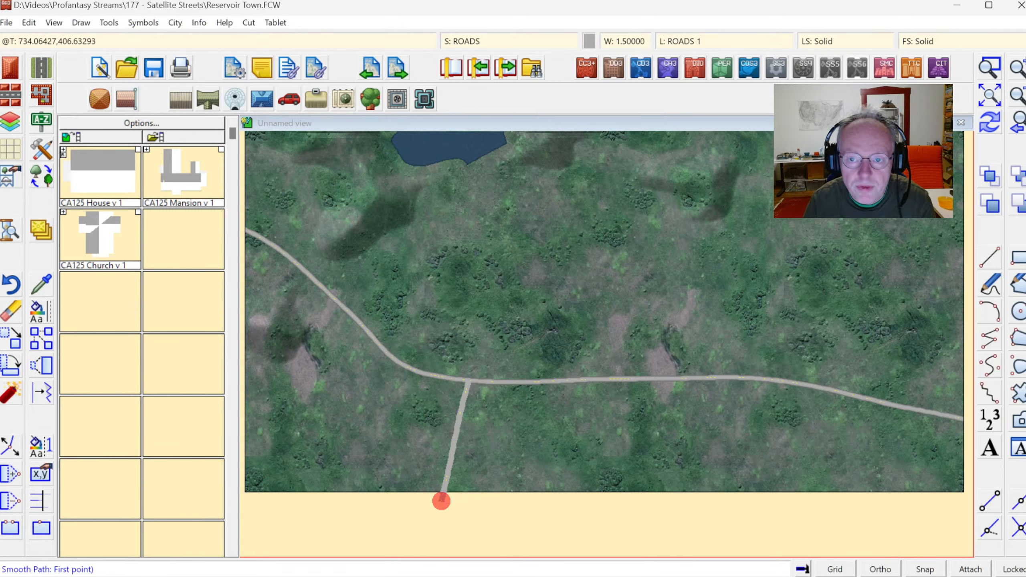
With the Road, Narrow tool, draw a road from the main road north, east of the reservoir, beyond the top edge.
click(995, 132)
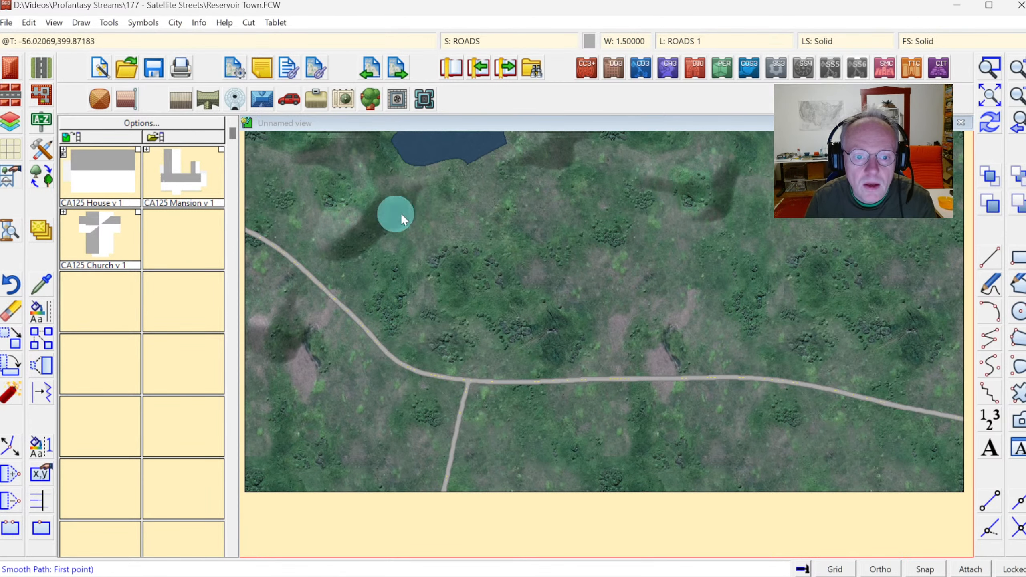
click(40, 149)
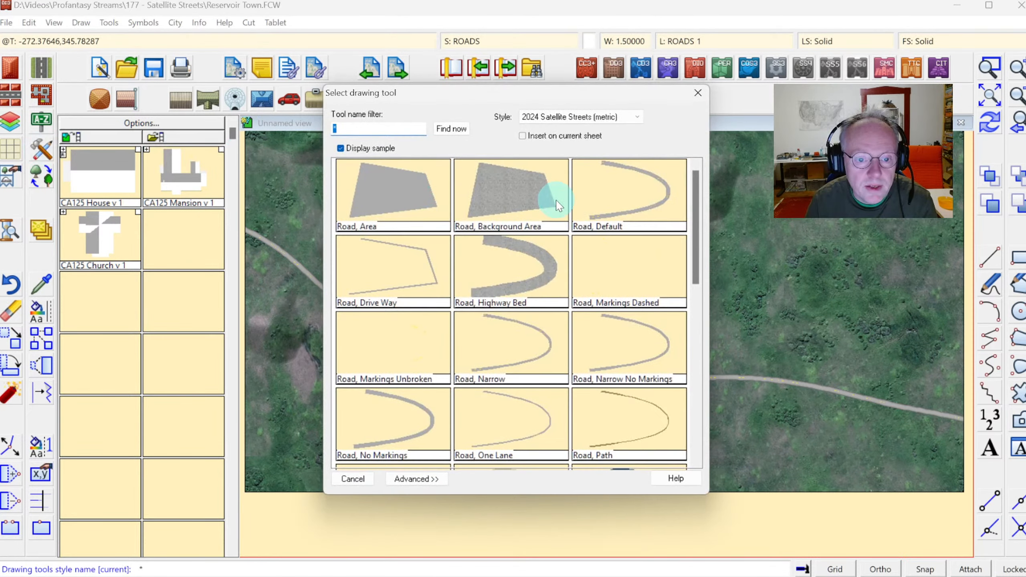
click(508, 342)
click(990, 95)
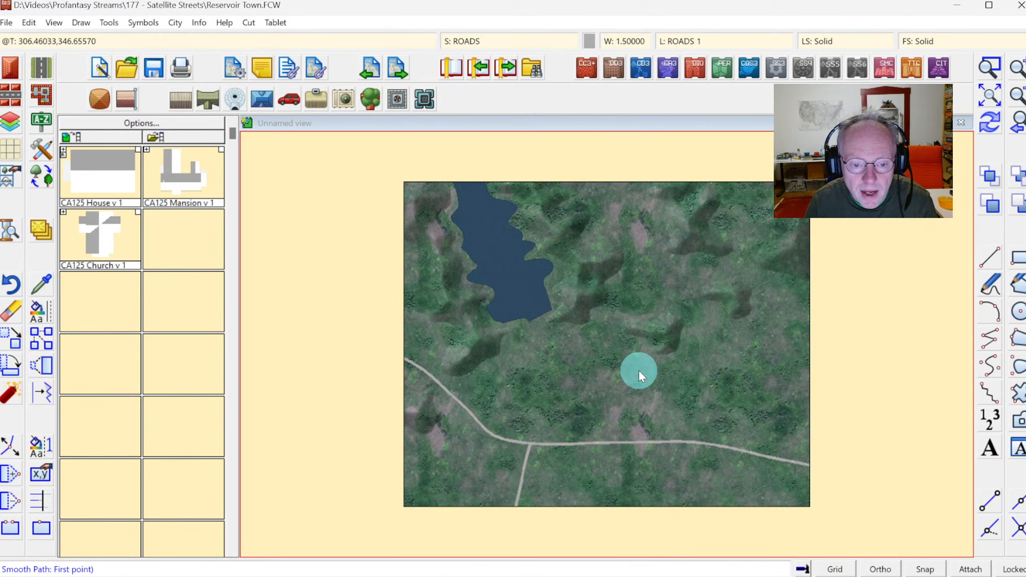
key(F7)
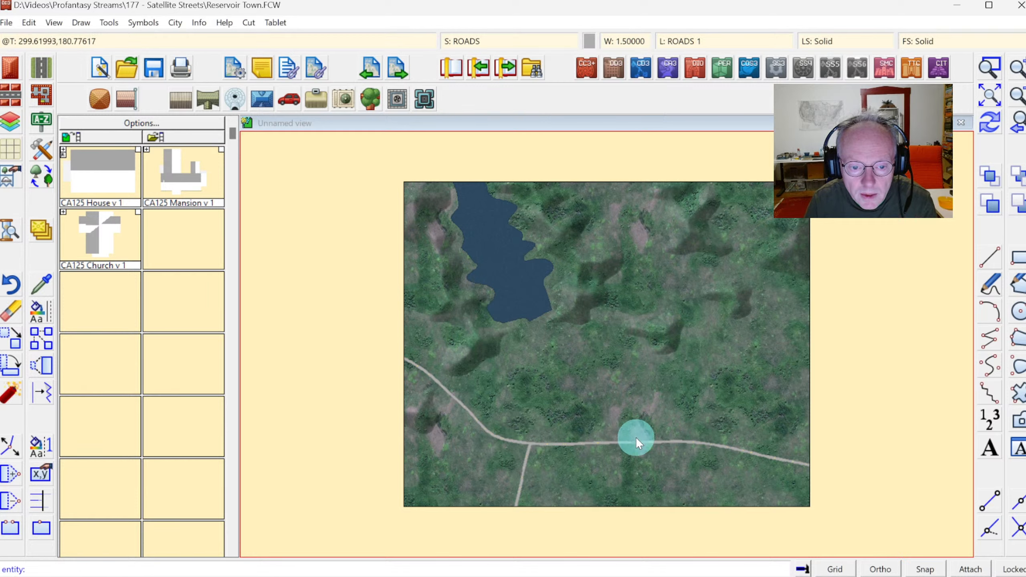
click(634, 441)
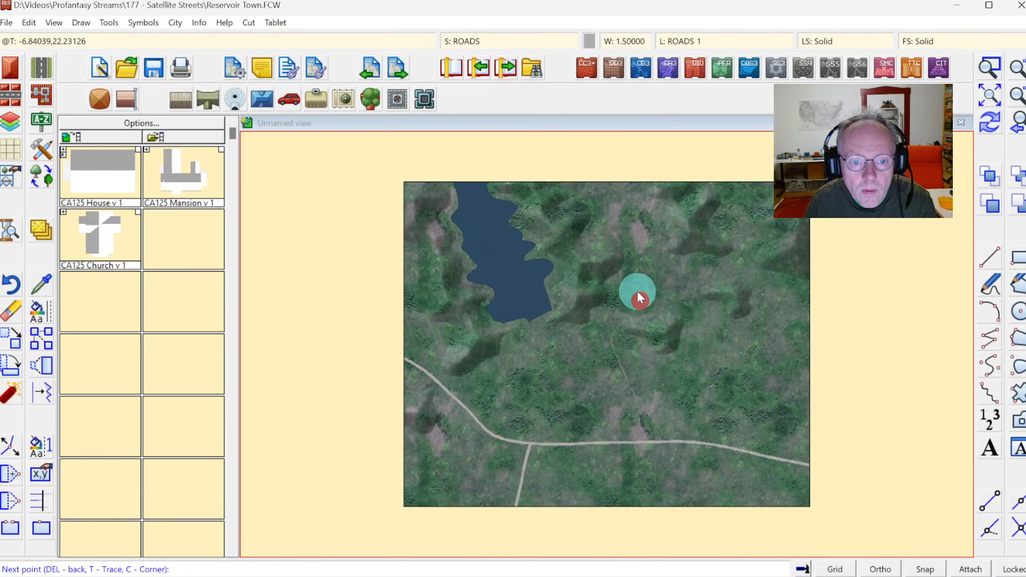
click(617, 229)
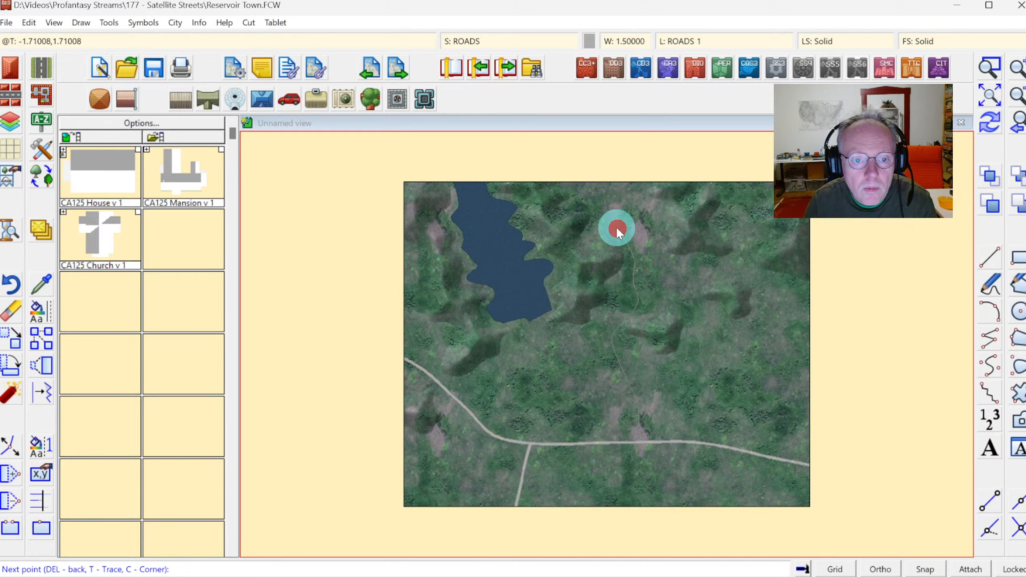
click(607, 200)
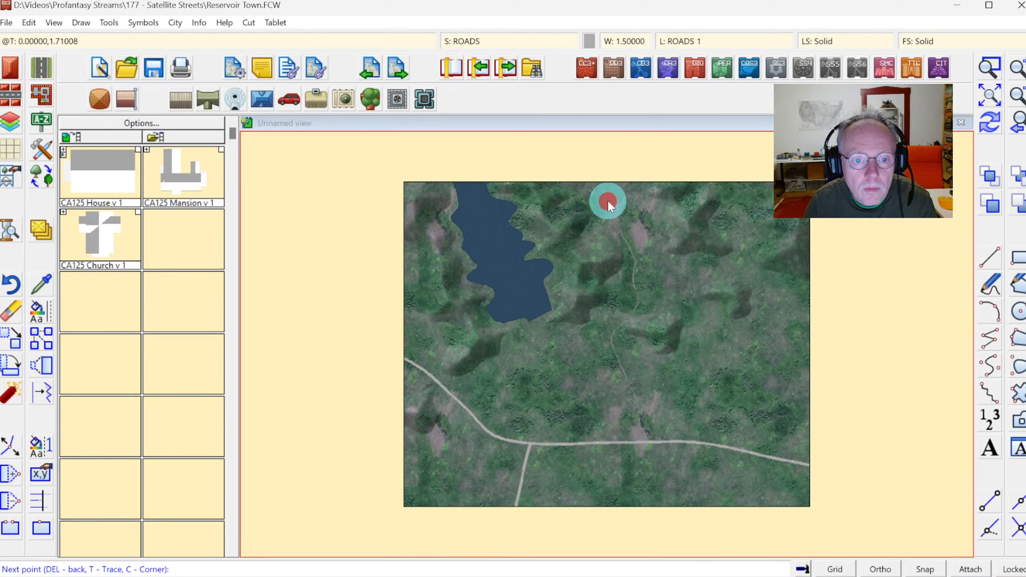
click(609, 177)
right_click(609, 177)
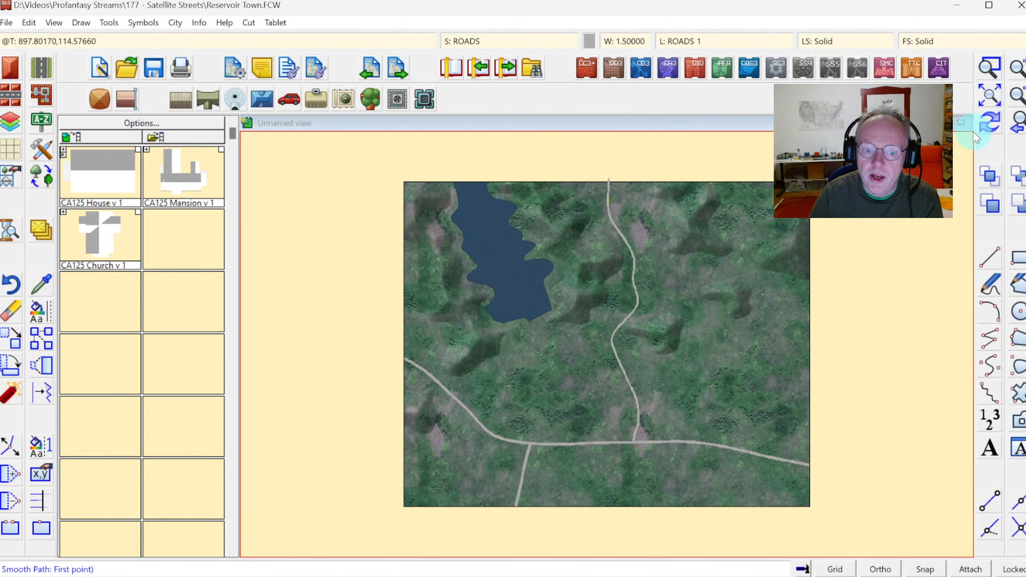
Zoom in to examine the junction of the southern branch with the main road.
click(987, 121)
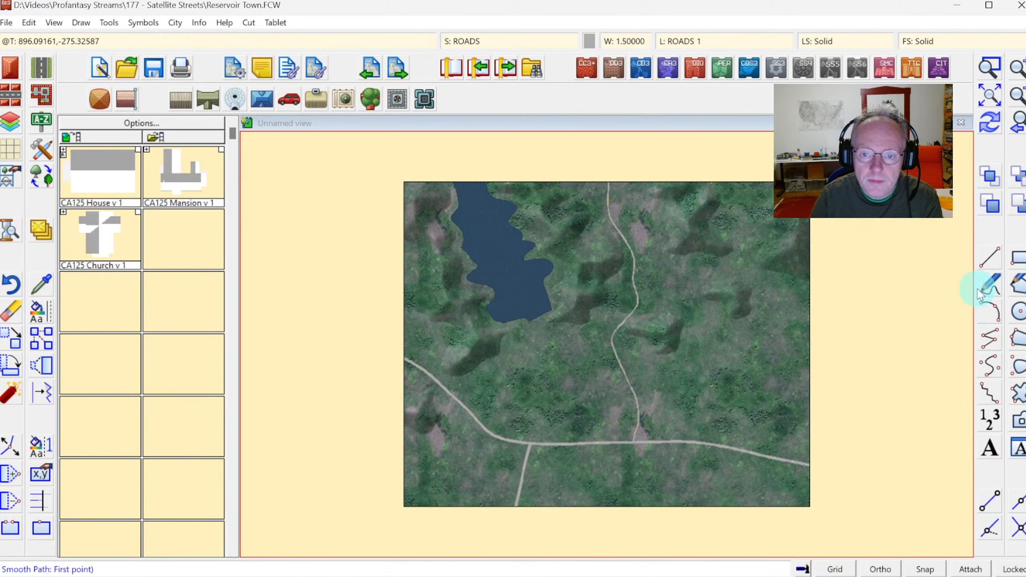
click(990, 67)
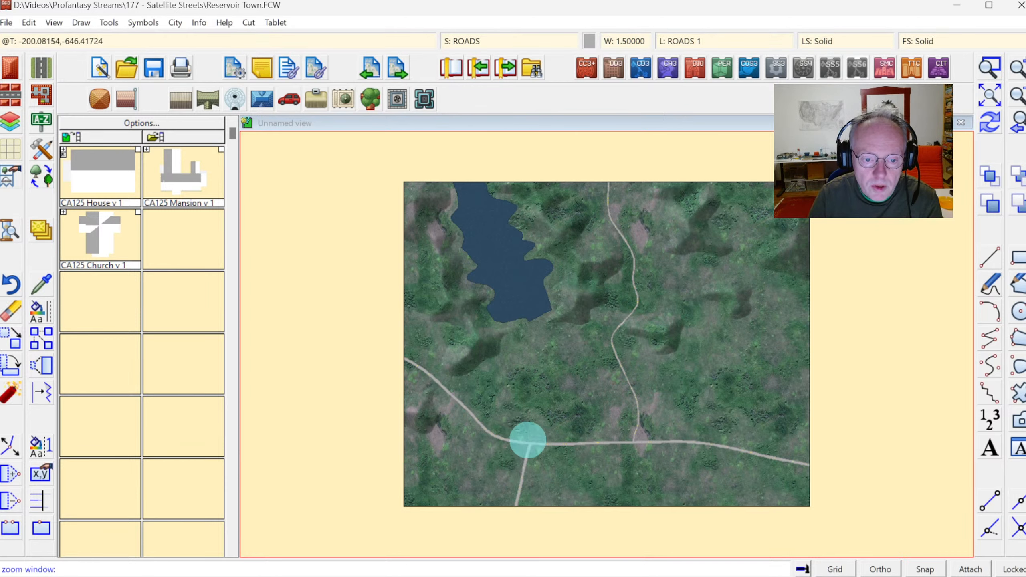
click(521, 438)
click(543, 454)
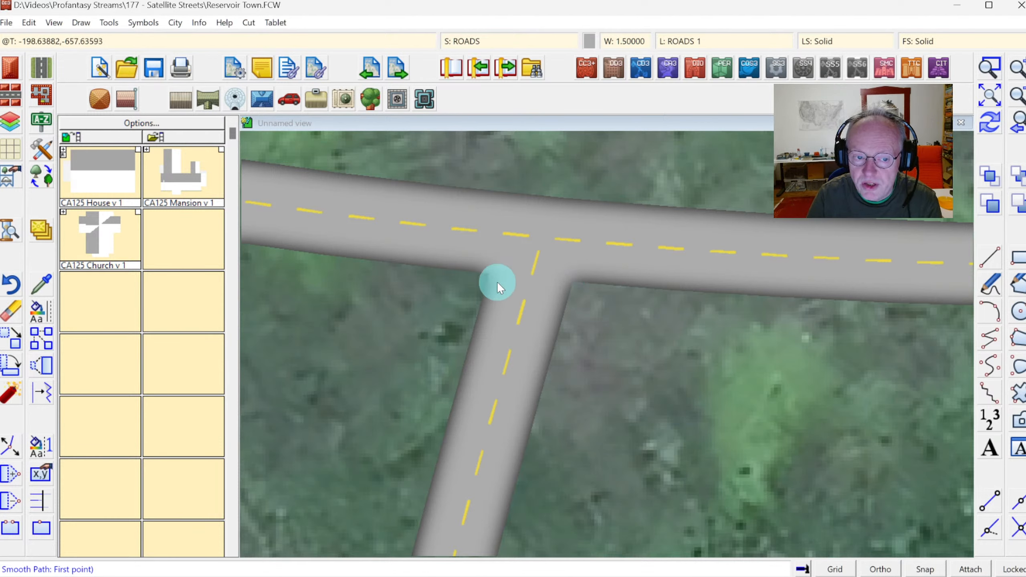
click(1018, 125)
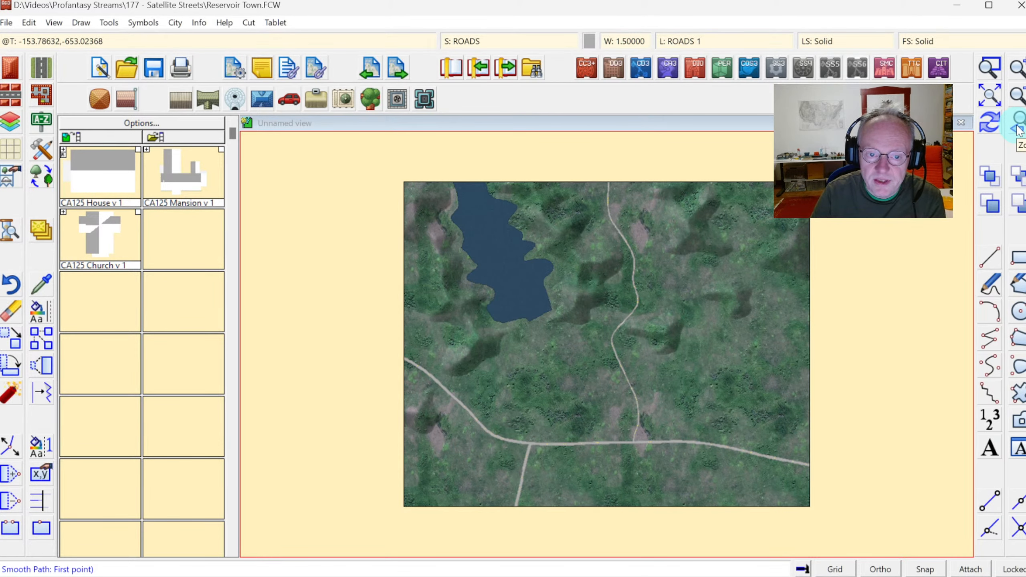
click(990, 66)
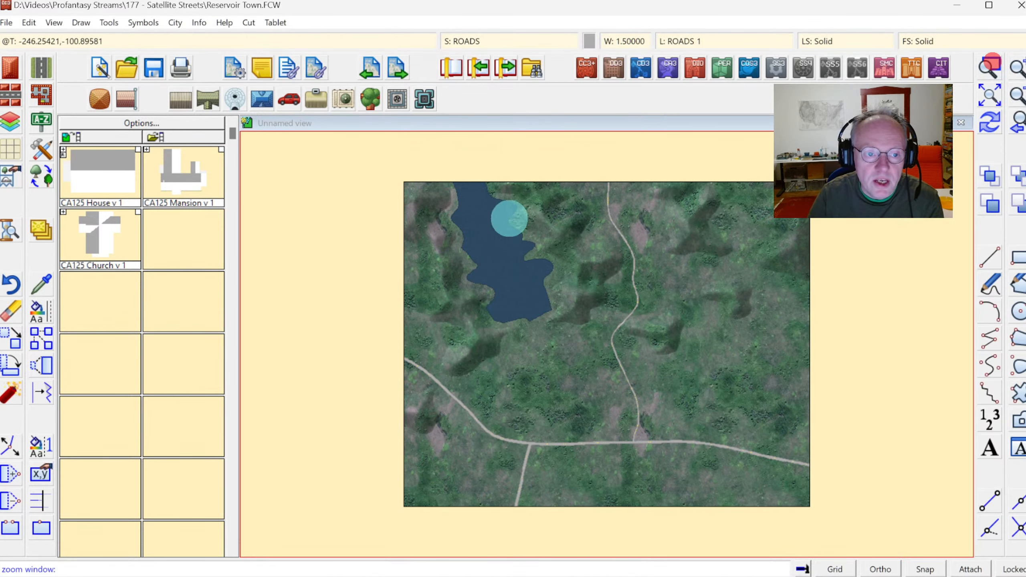
click(425, 197)
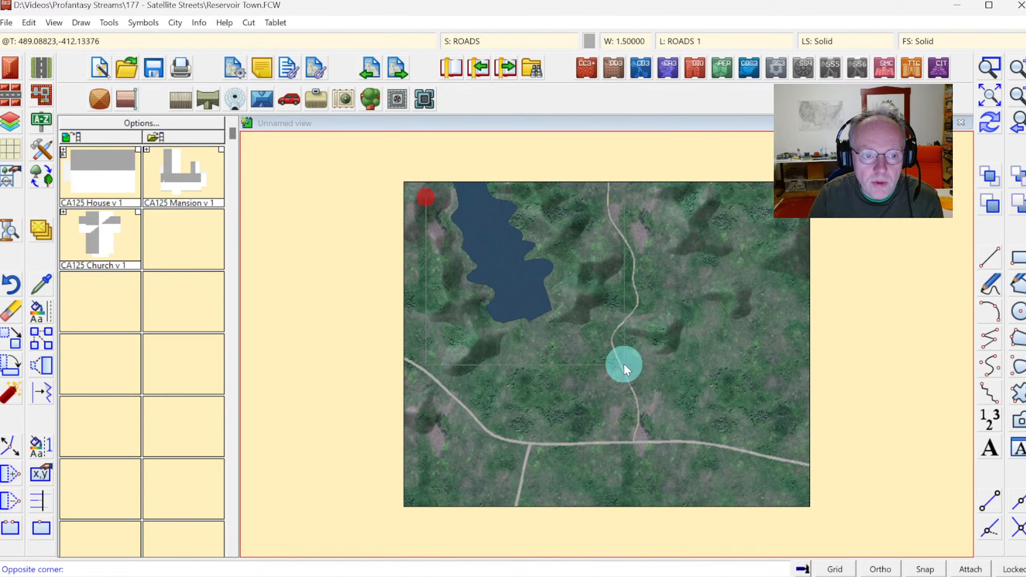
click(821, 512)
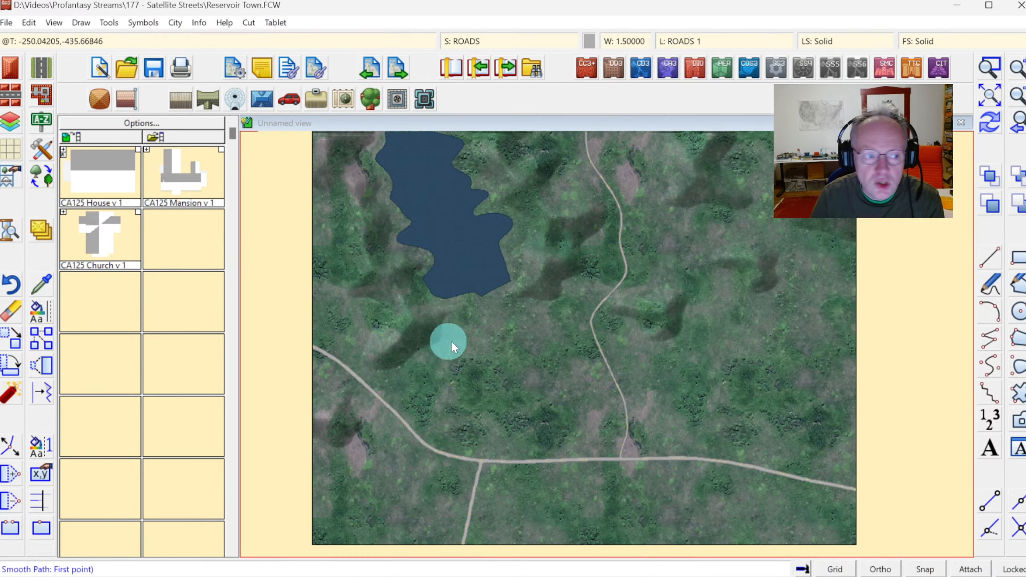
With the Road, Narrow tool, draw a straight road linking the northern road westward to the main road.
click(41, 67)
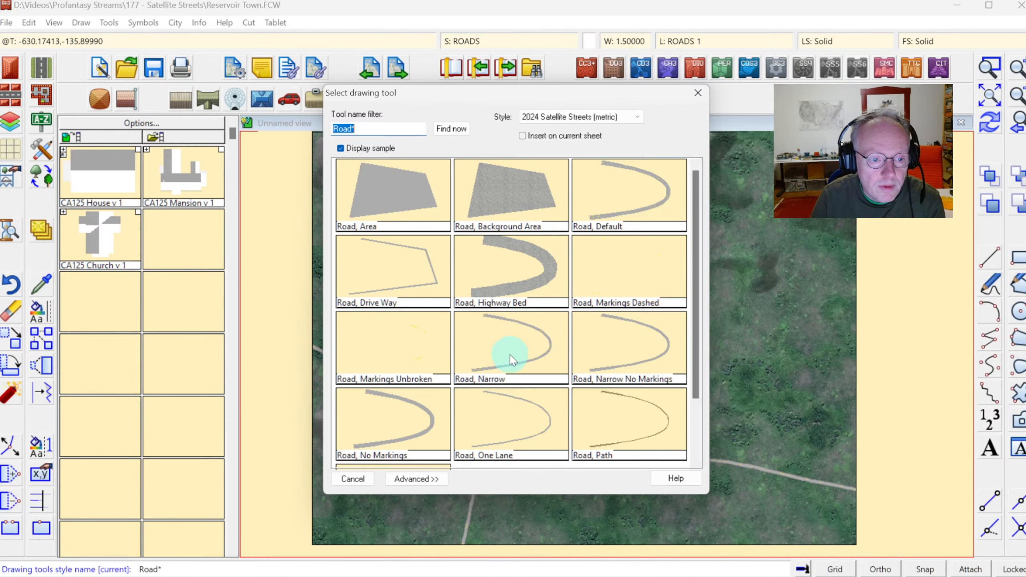
click(512, 341)
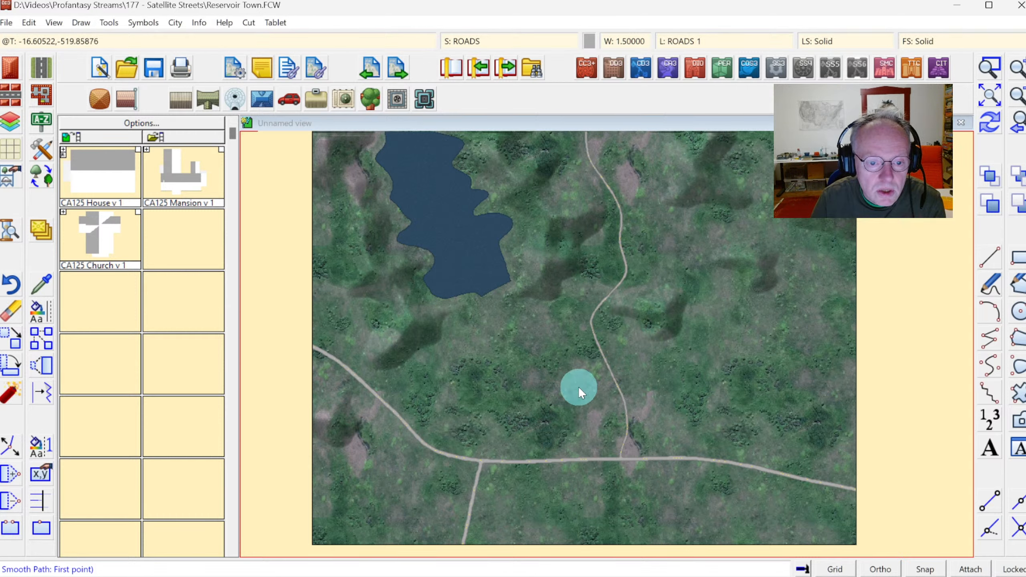
click(619, 390)
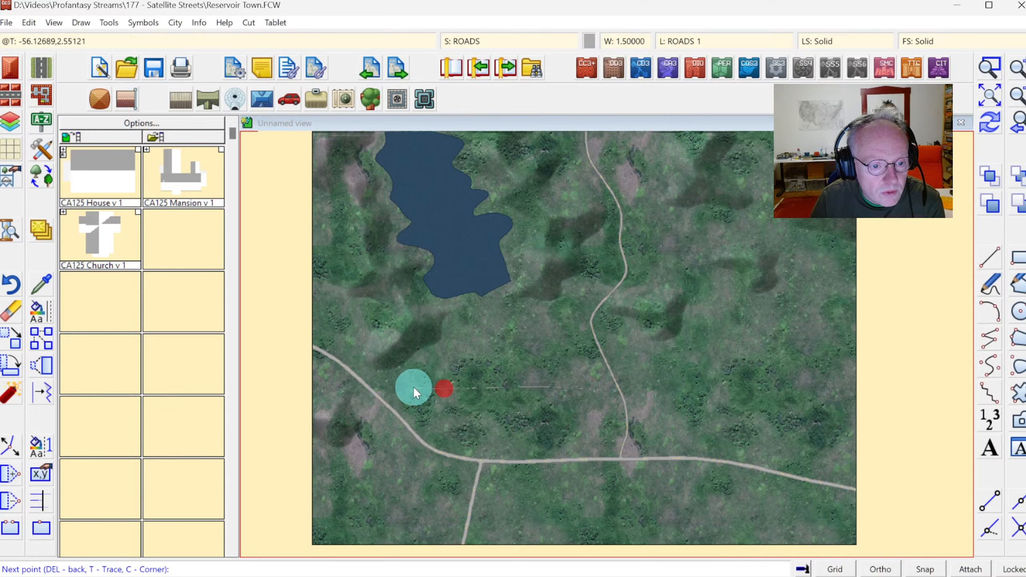
right_click(376, 384)
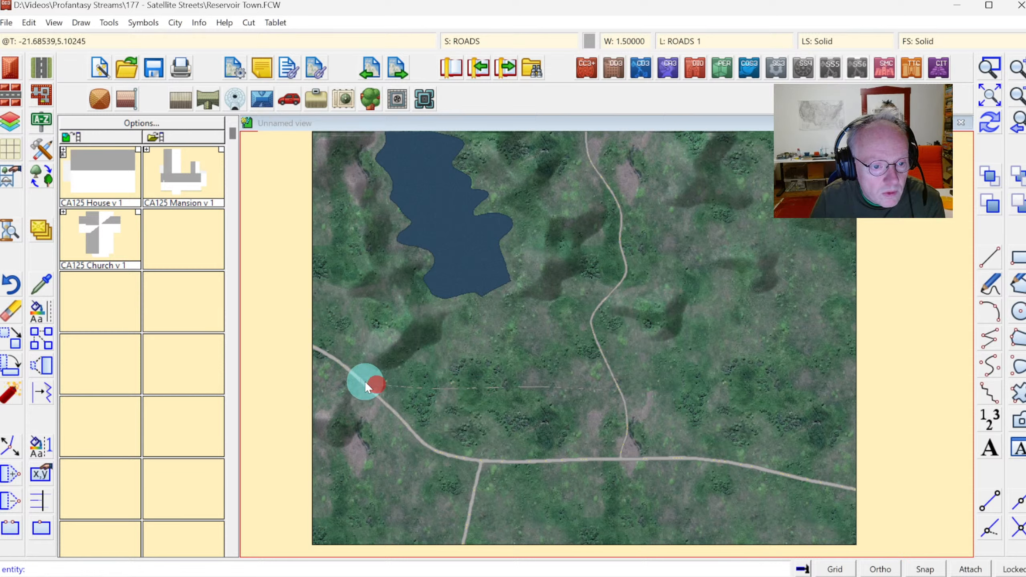
click(364, 381)
right_click(365, 381)
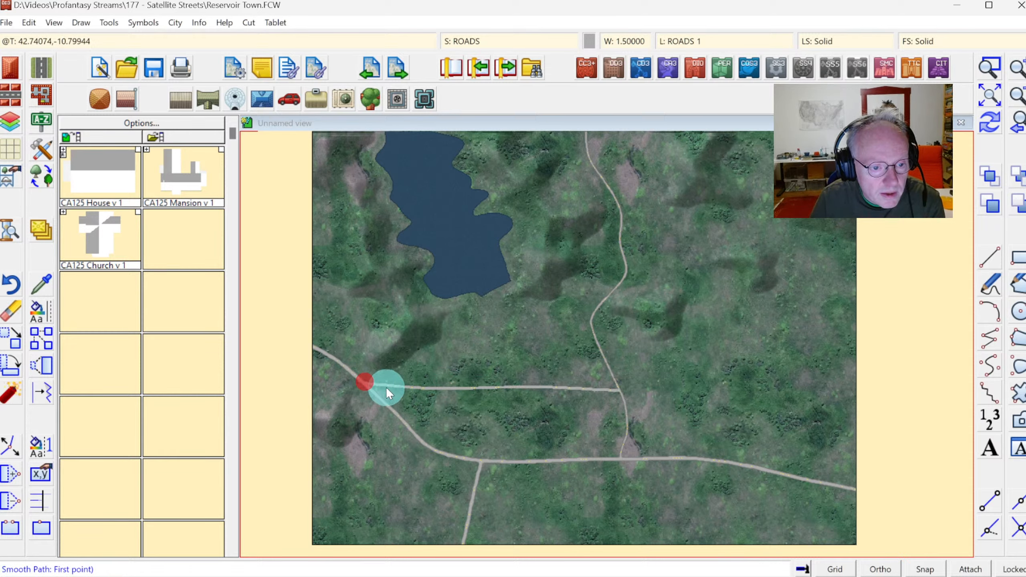
Undo the straight narrow road that linked the northern road westward to the main road.
key(F7)
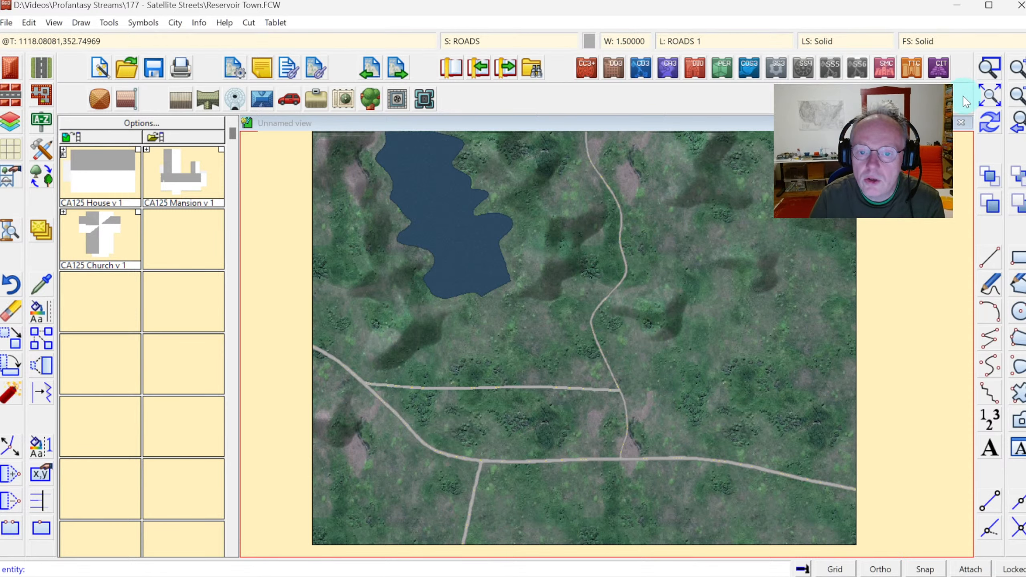
click(989, 68)
click(361, 358)
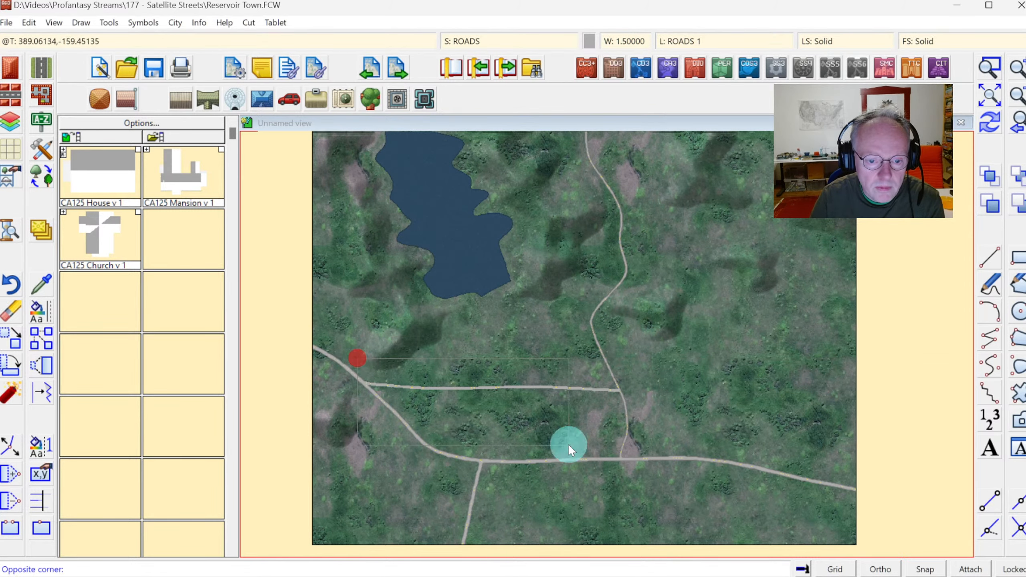
click(666, 493)
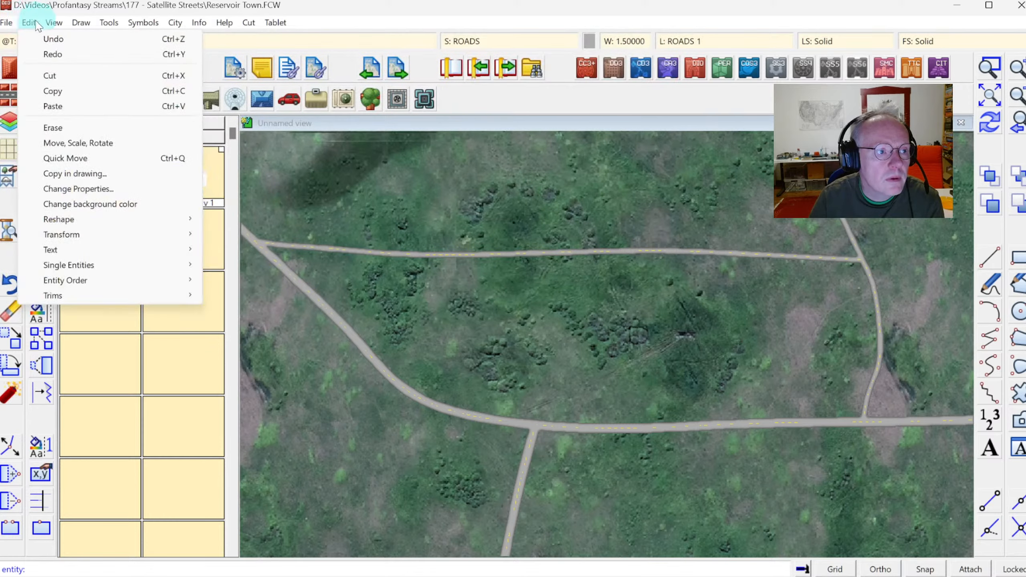
click(50, 99)
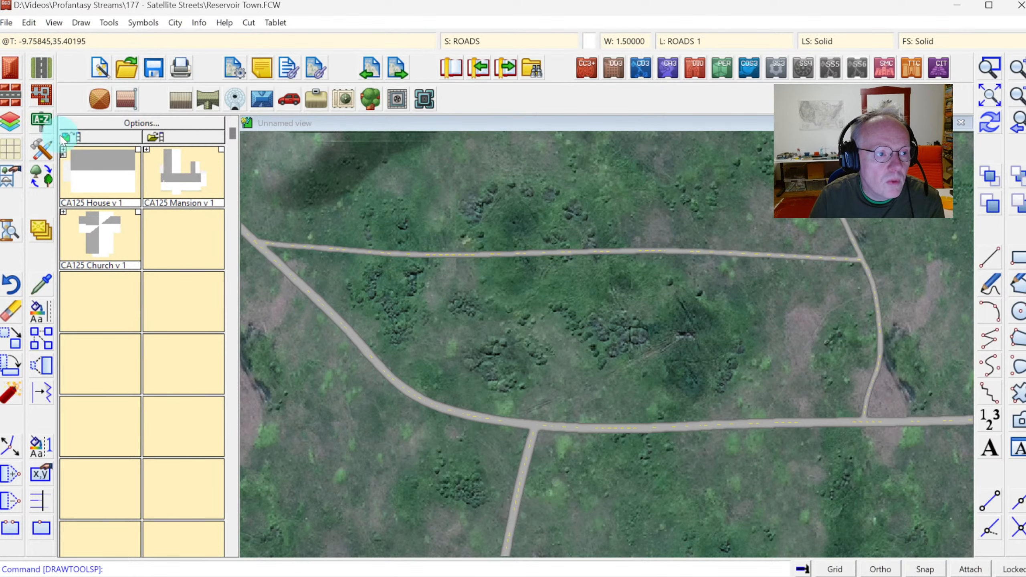
click(422, 235)
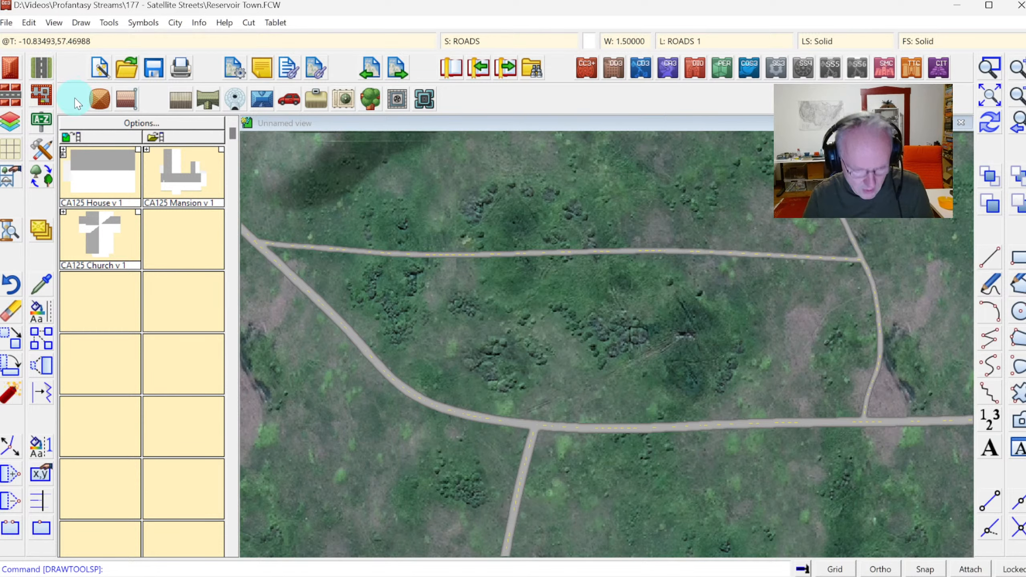
key(ctrl+z)
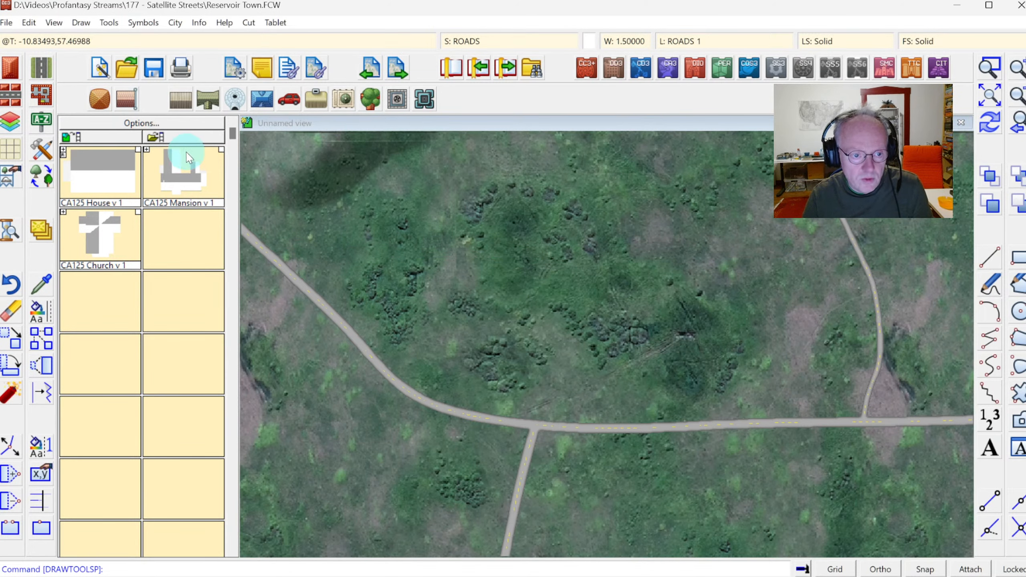
With the Road, No Markings tool, draw a road from the northern road westward to the main road near the top edge.
click(40, 76)
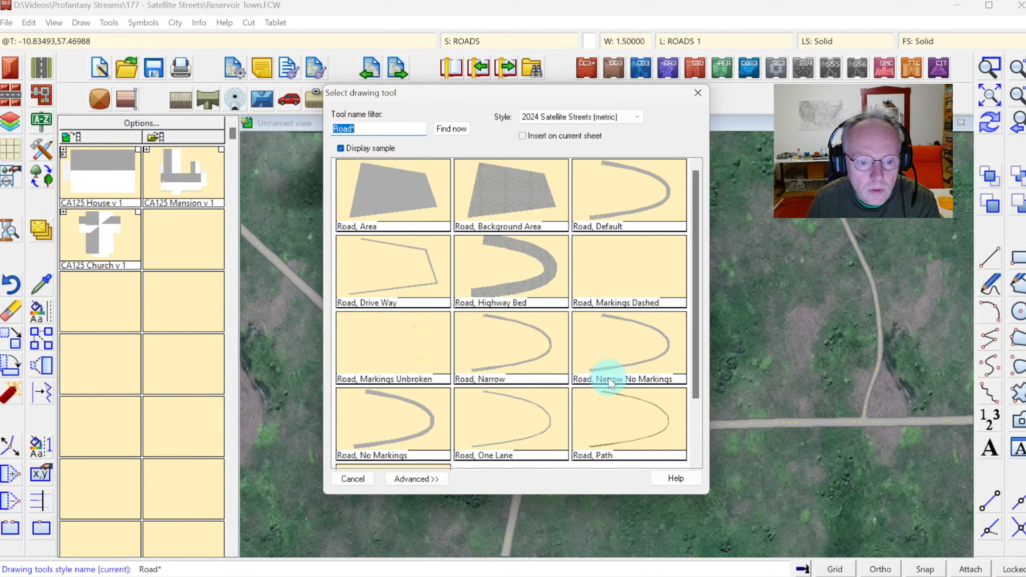
click(416, 479)
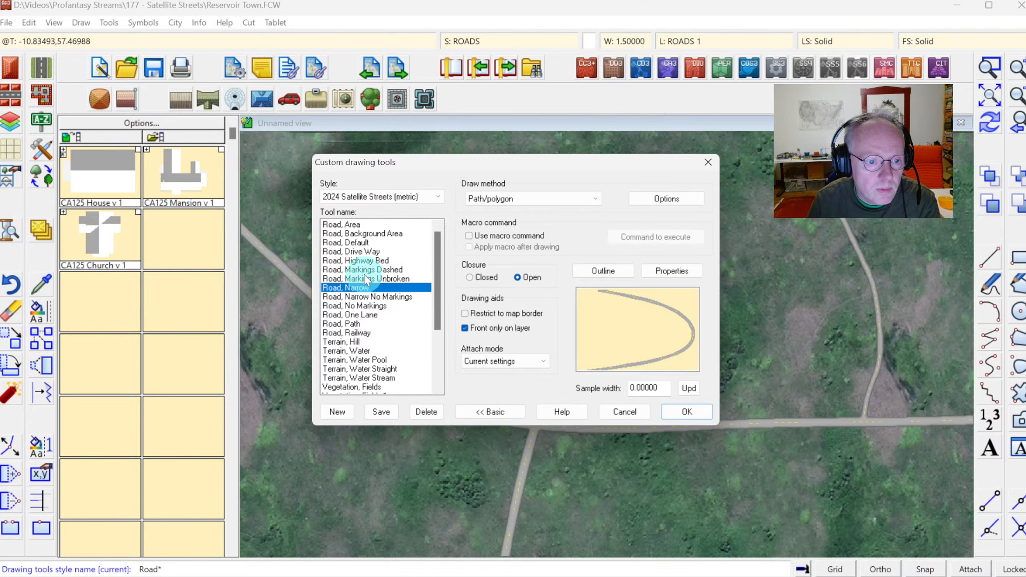
click(355, 306)
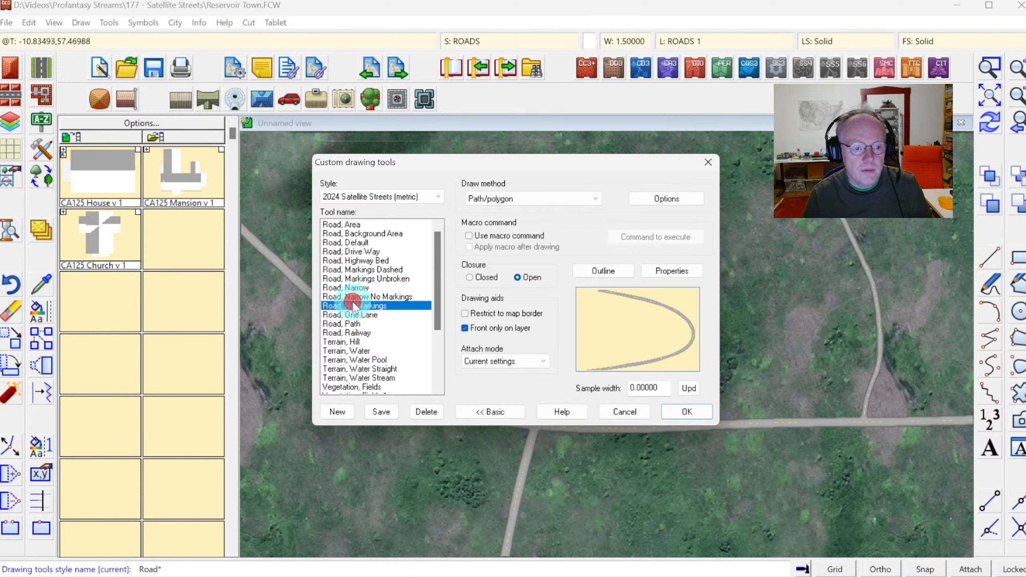
click(679, 413)
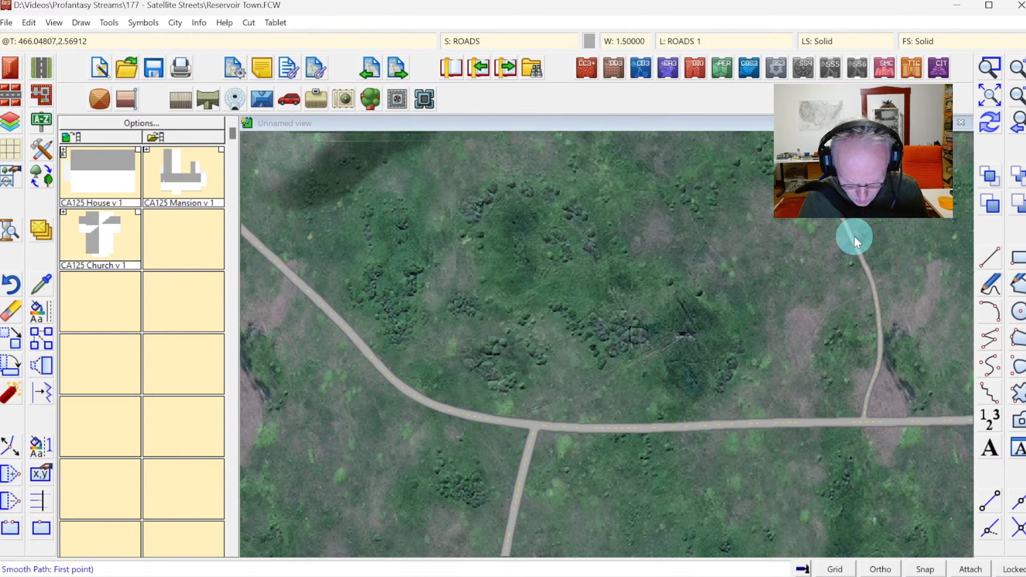
key(F8)
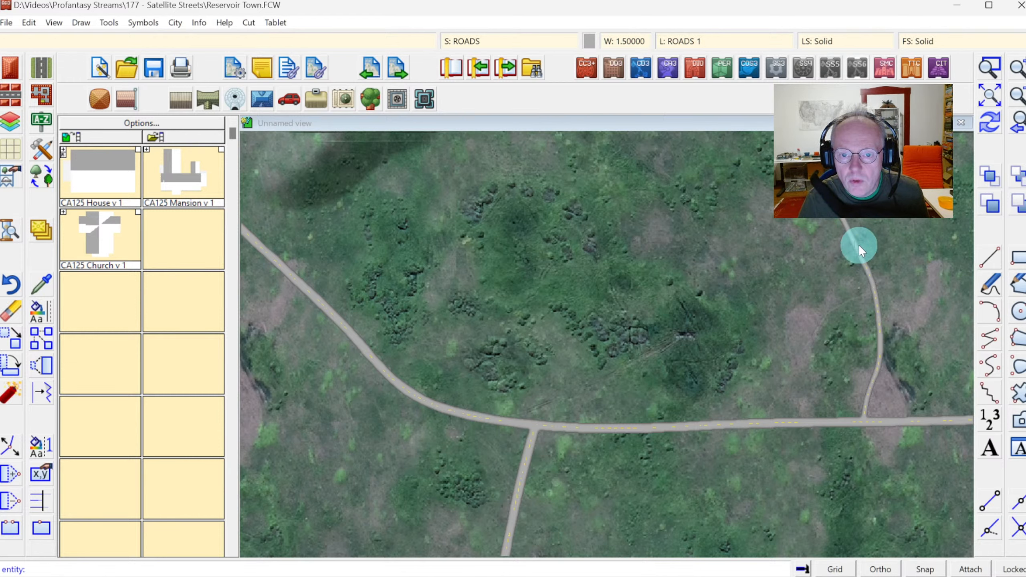
click(848, 227)
click(792, 227)
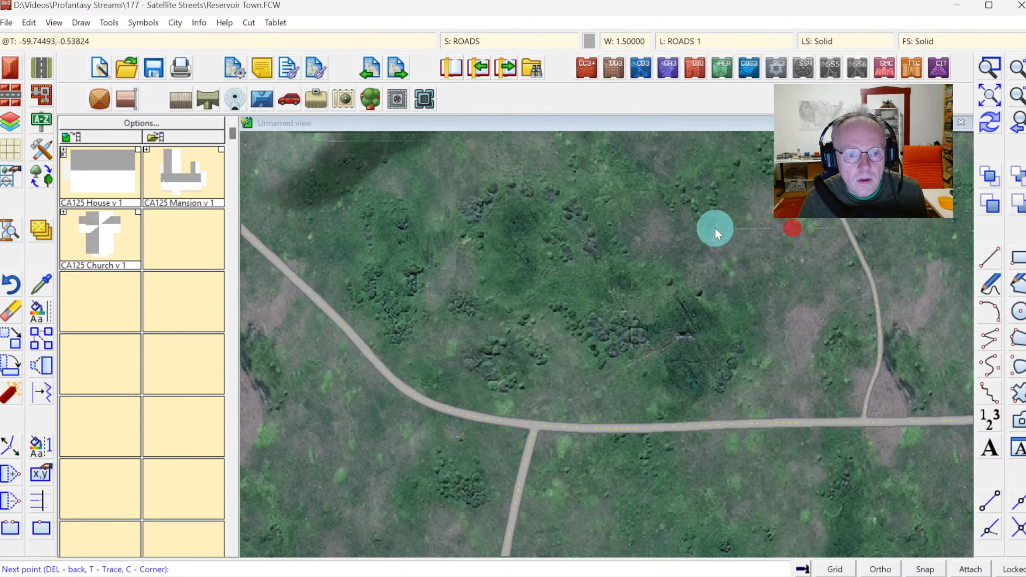
click(715, 228)
click(446, 227)
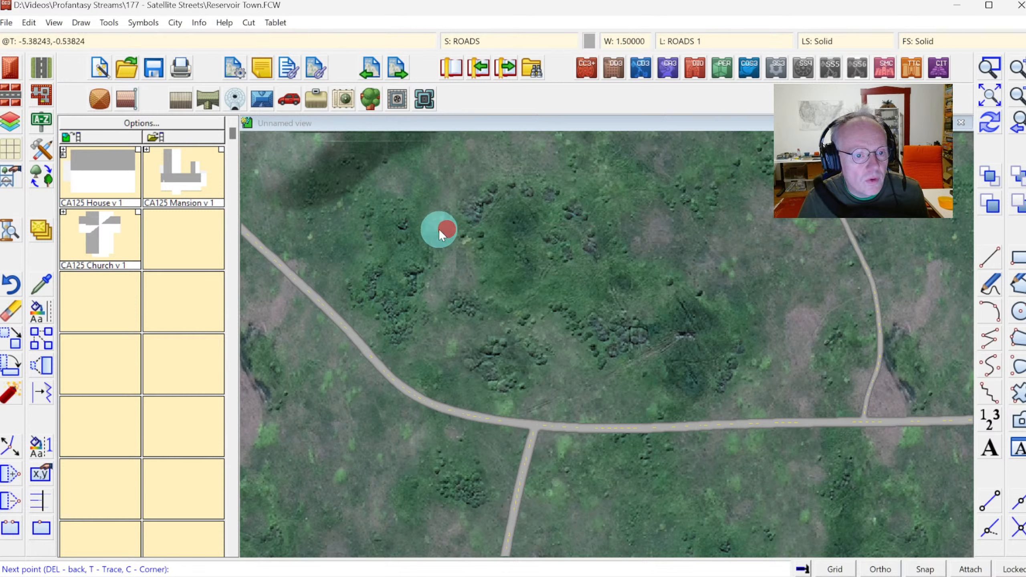
click(389, 232)
click(351, 239)
click(278, 239)
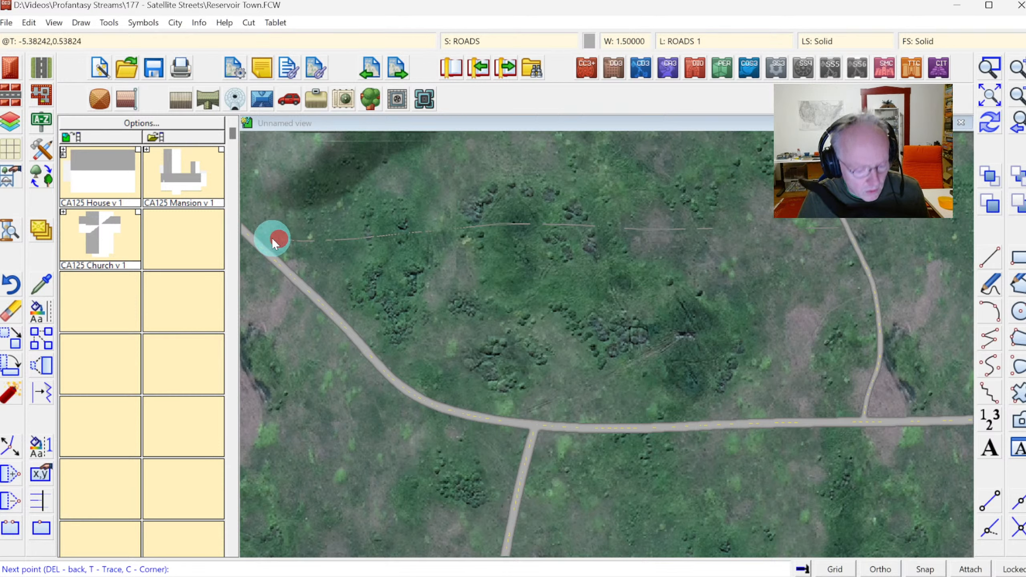
key(F7)
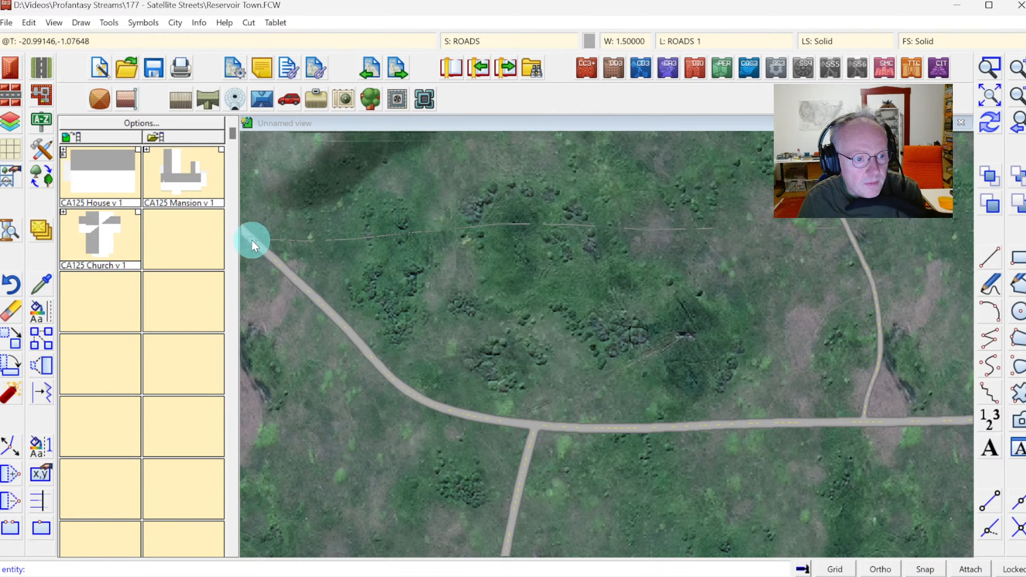
click(252, 239)
right_click(252, 239)
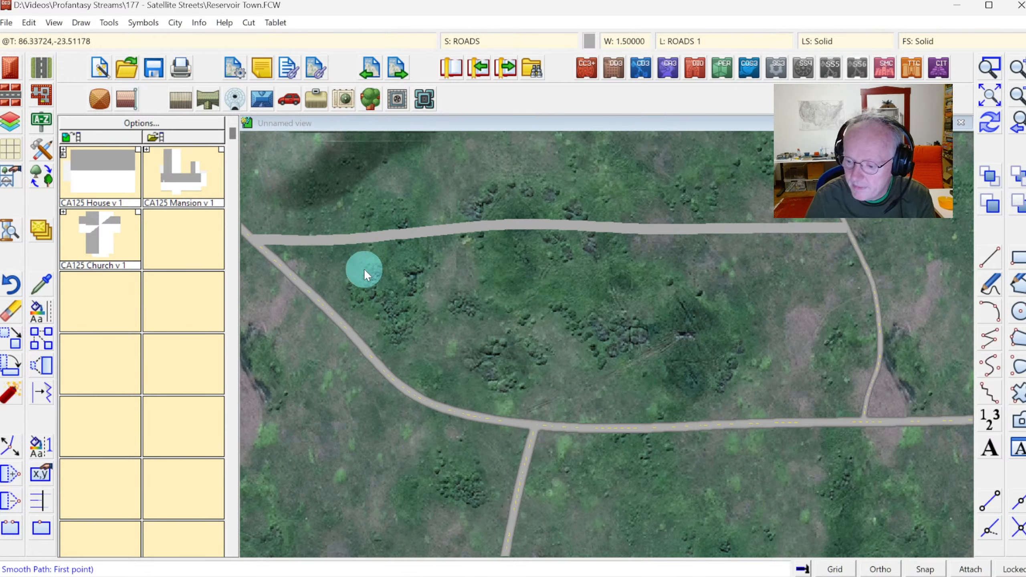
With the Road, Narrow No Markings tool, draw a short curved connector from the new road down to the main road at the northwest junction.
key(F7)
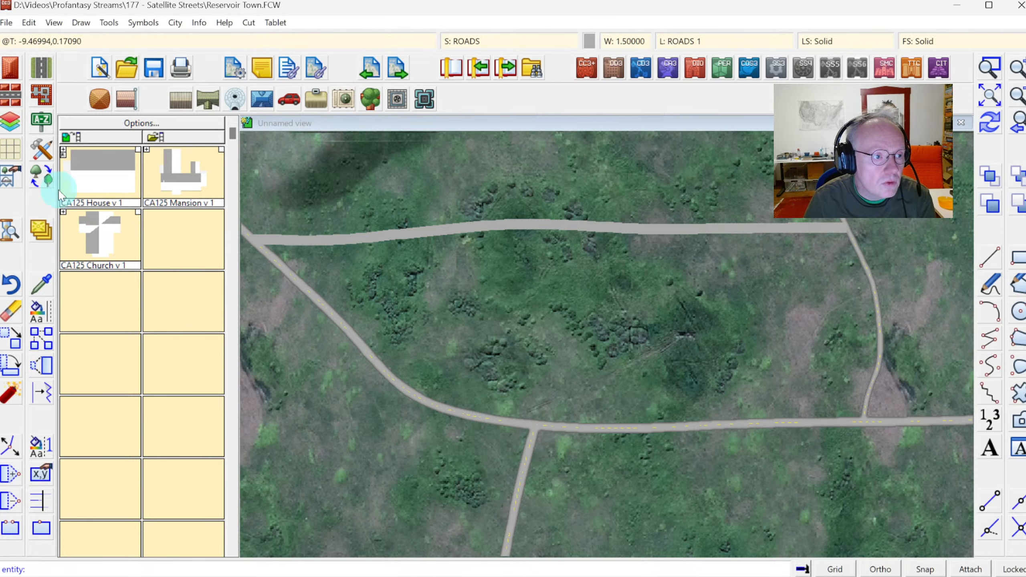
click(48, 152)
key(Return)
click(48, 152)
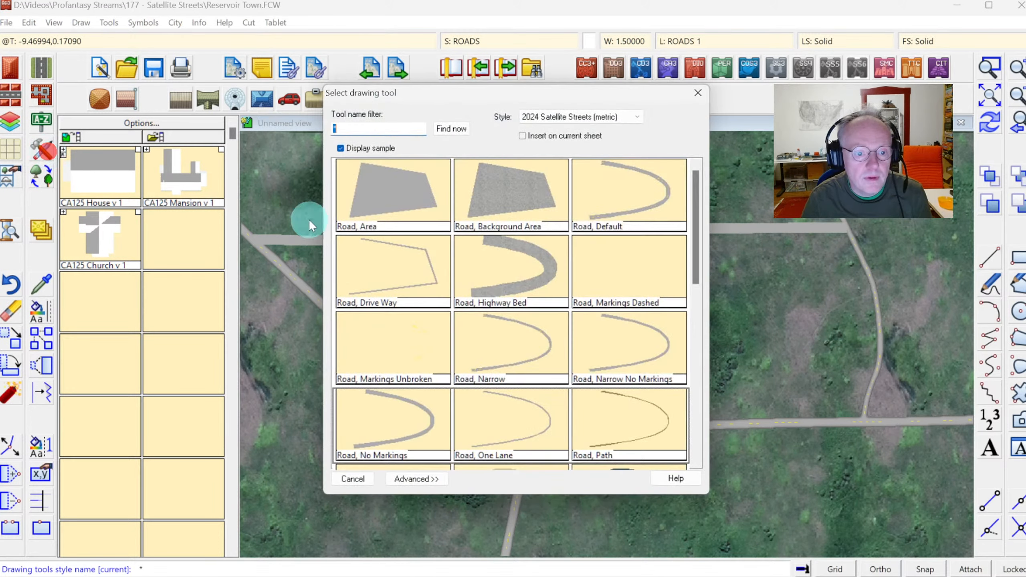
double_click(492, 345)
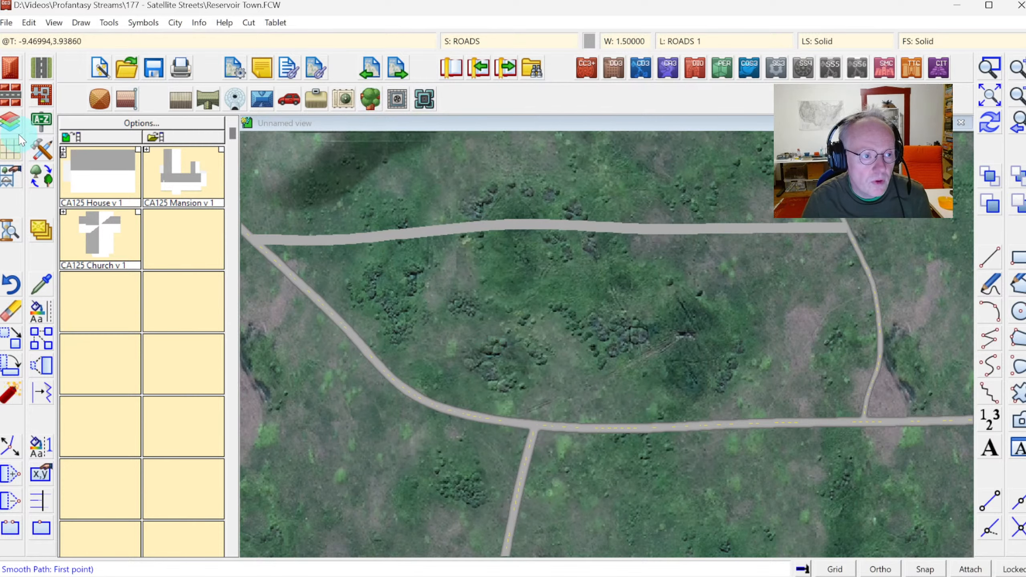
click(42, 150)
double_click(635, 349)
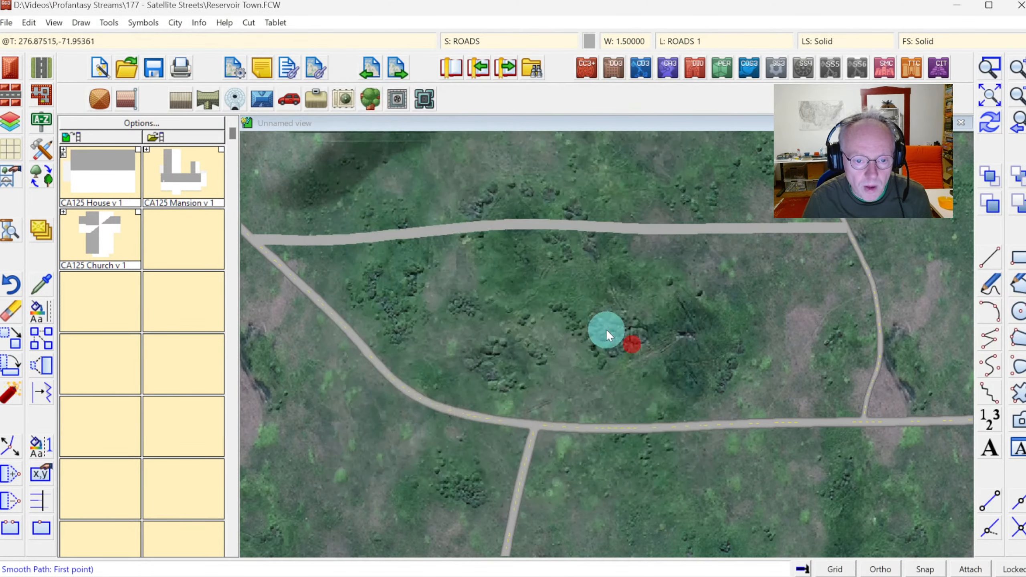
click(304, 241)
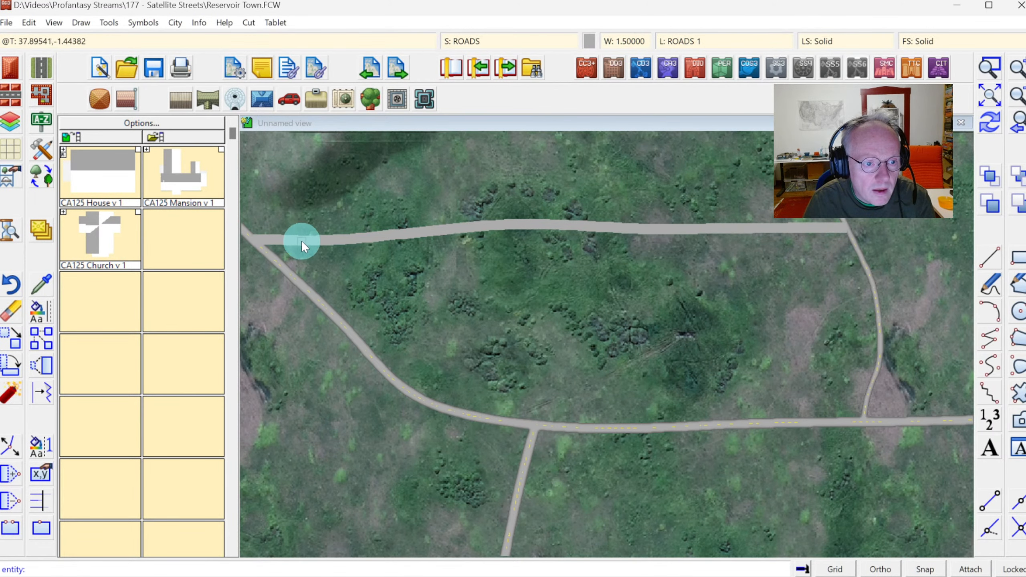
right_click(285, 254)
right_click(292, 275)
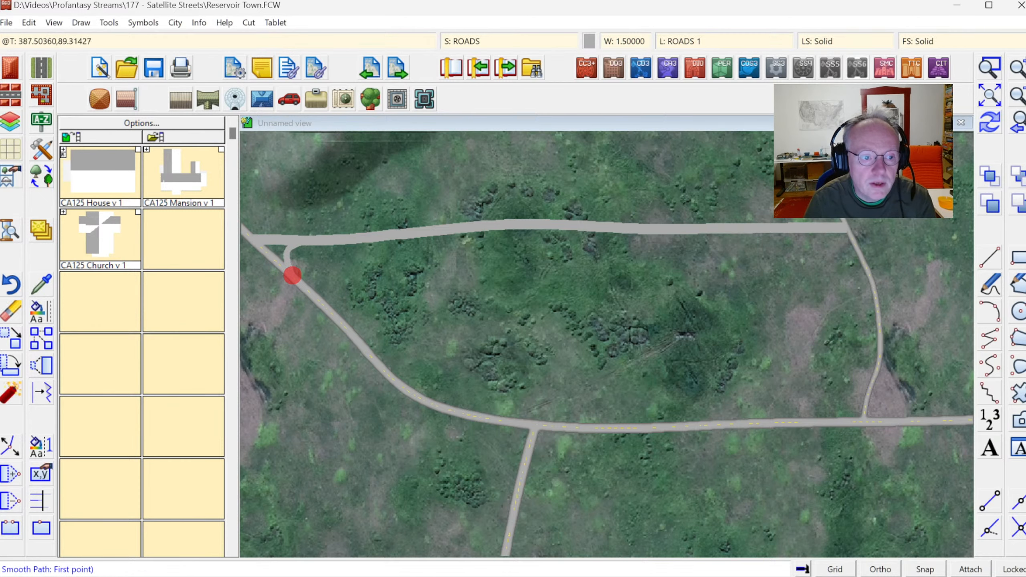
Draw a road from the southern branch junction on the main road north to the new top road.
click(991, 121)
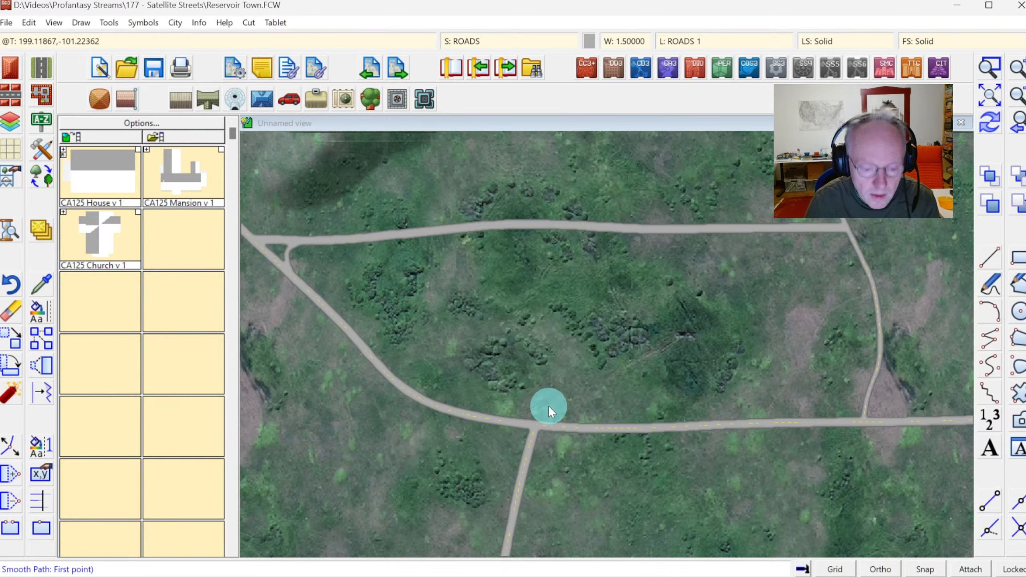
click(532, 438)
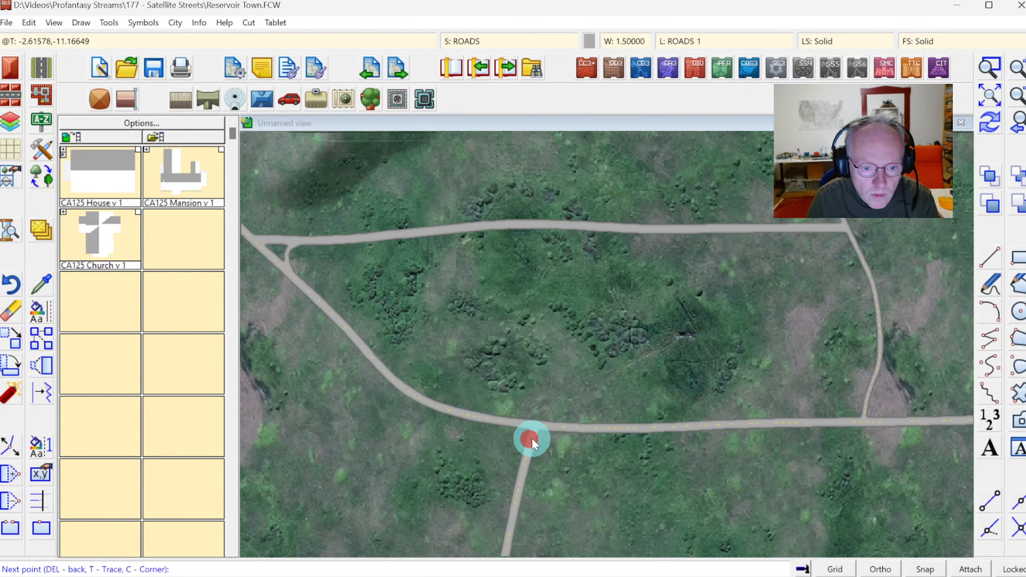
click(553, 346)
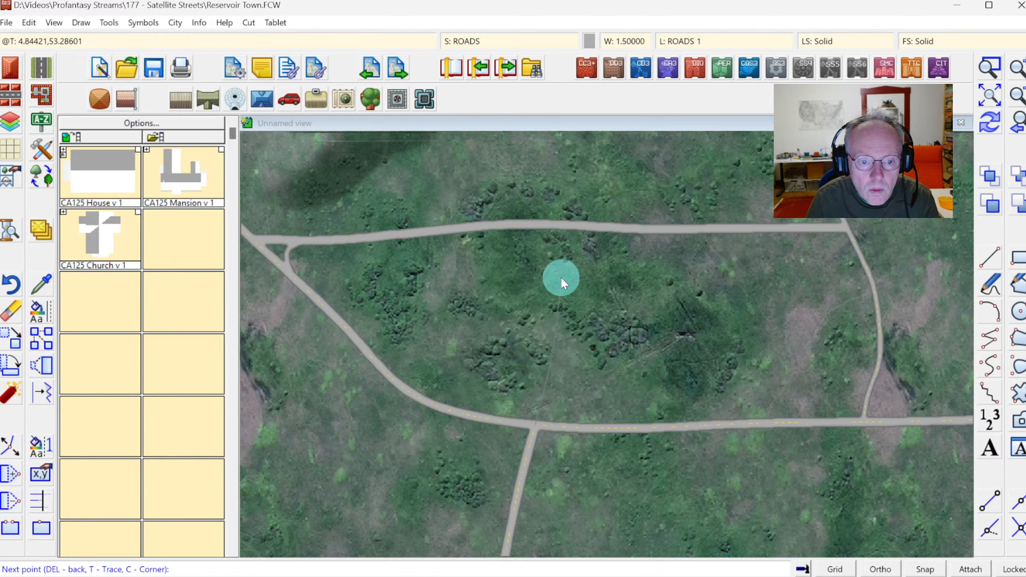
click(555, 223)
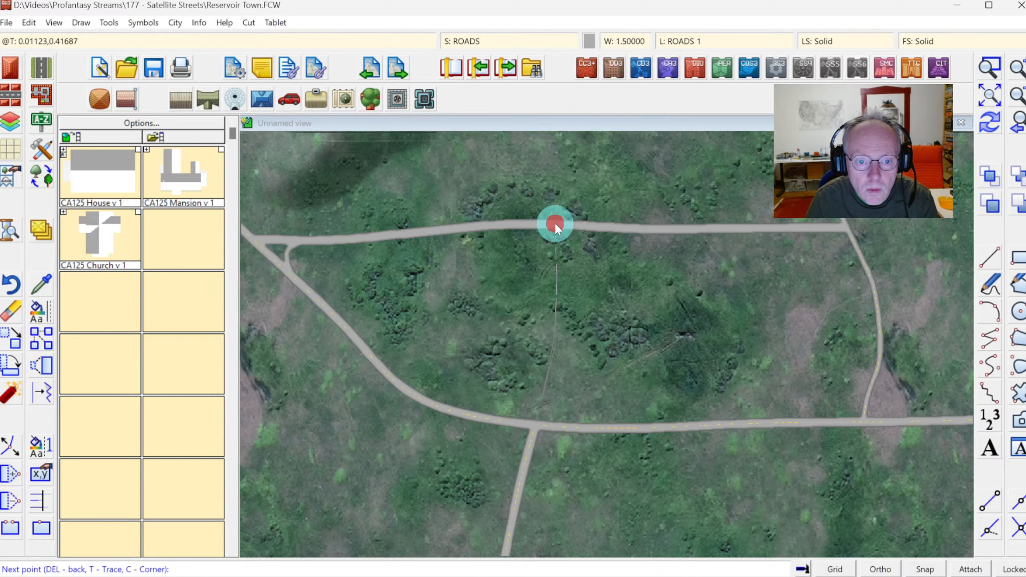
right_click(555, 224)
Draw a second straight road from the top road south to the main road, further east.
click(736, 226)
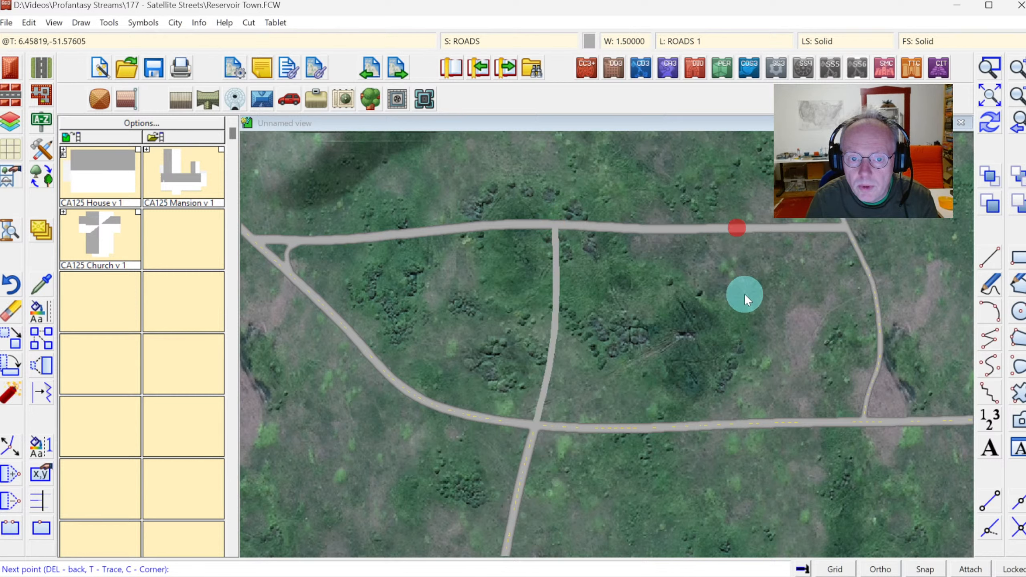
click(743, 420)
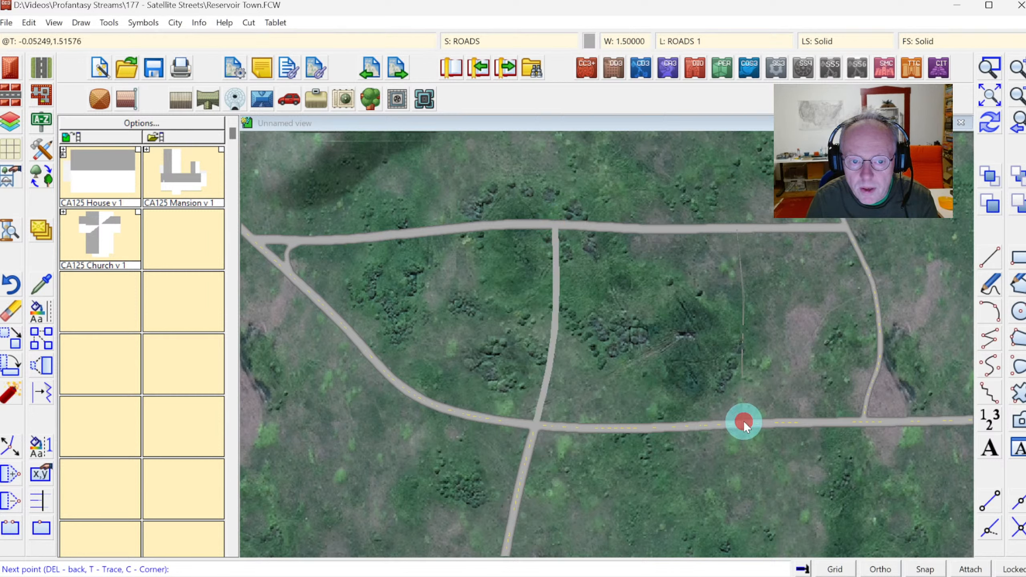
right_click(743, 421)
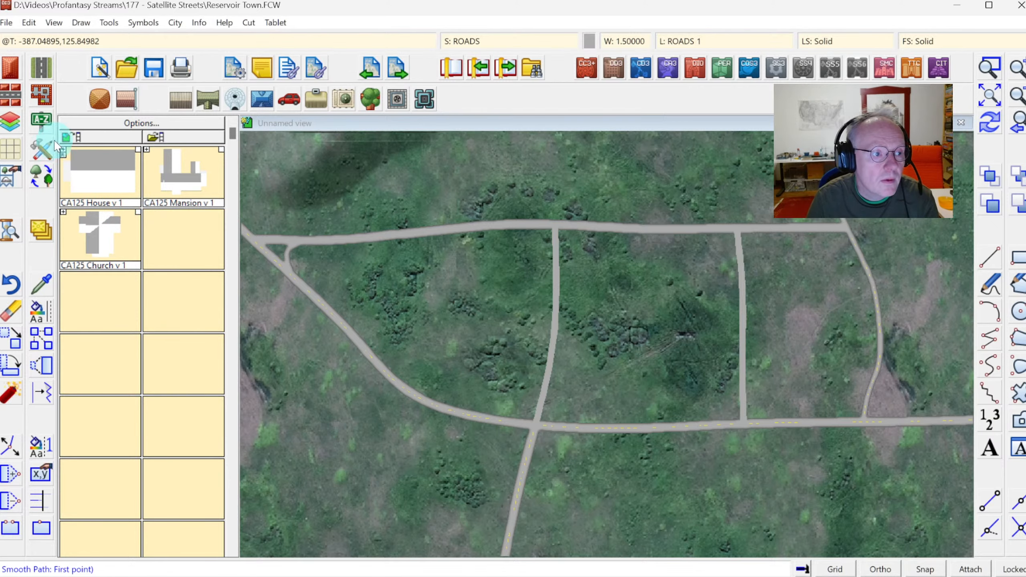
With the Road, One Lane tool, draw a cross road from the main road east across both new roads to the eastern road.
click(43, 147)
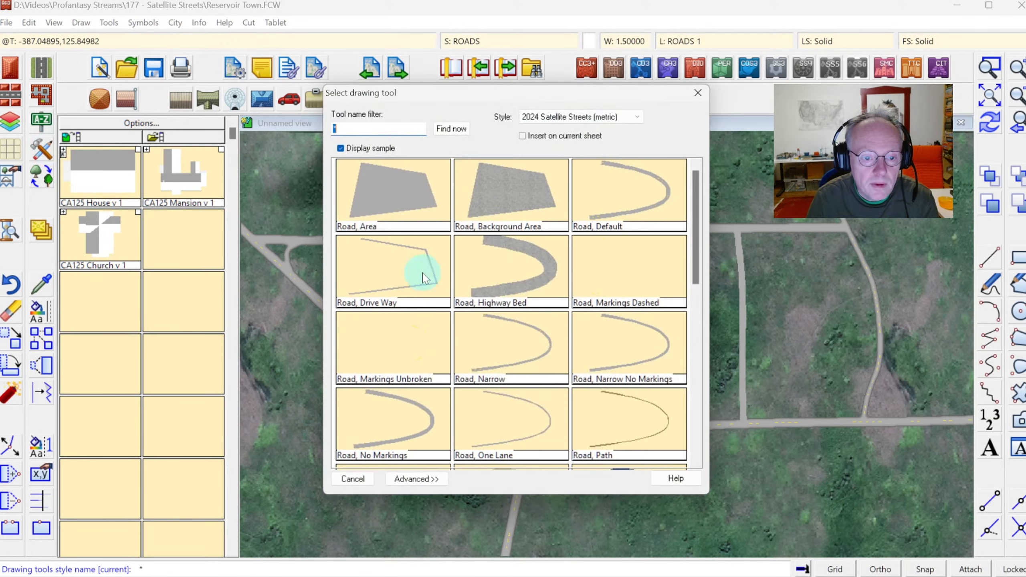
click(482, 434)
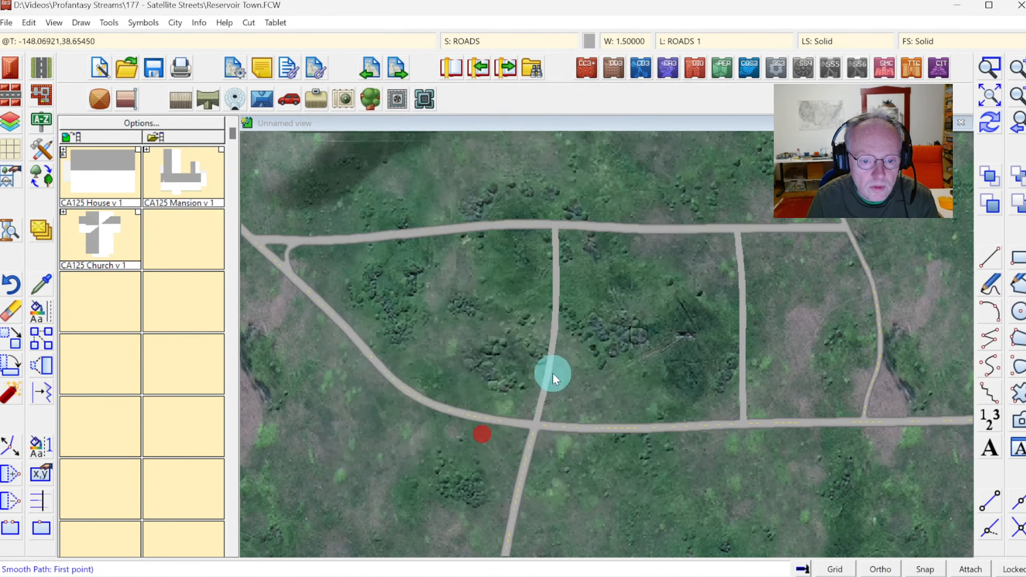
click(350, 331)
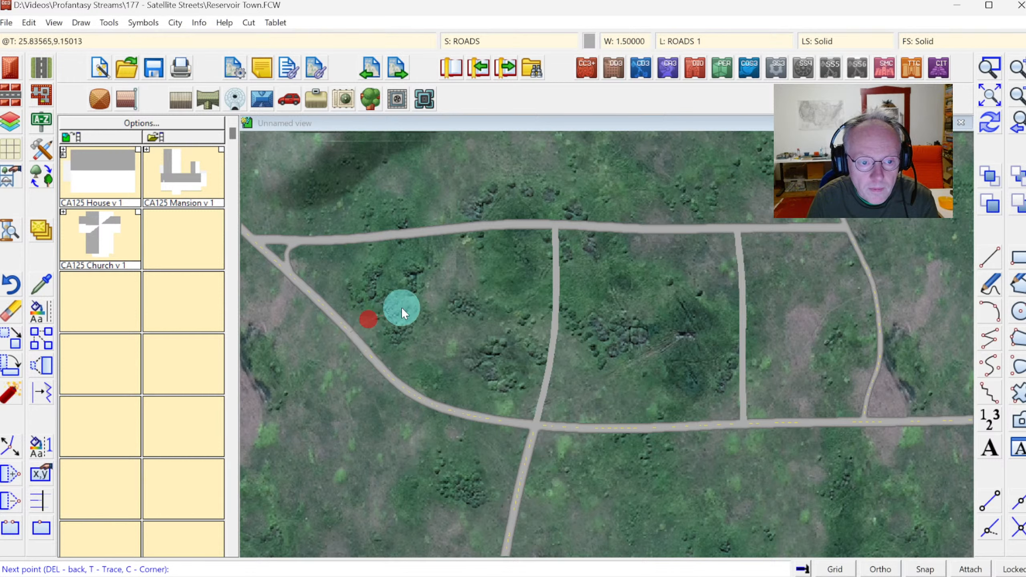
click(556, 303)
click(741, 307)
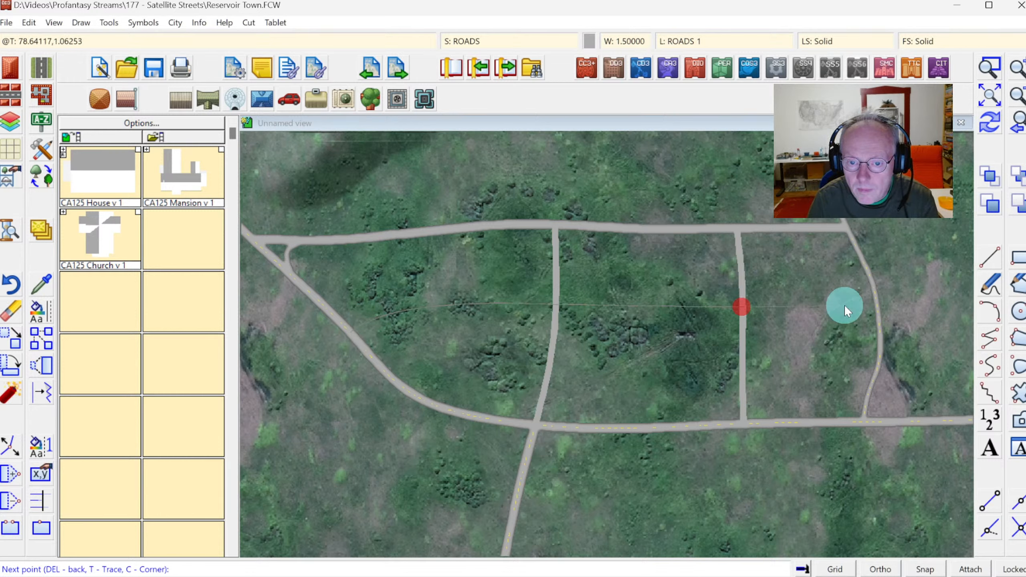
click(879, 307)
right_click(879, 307)
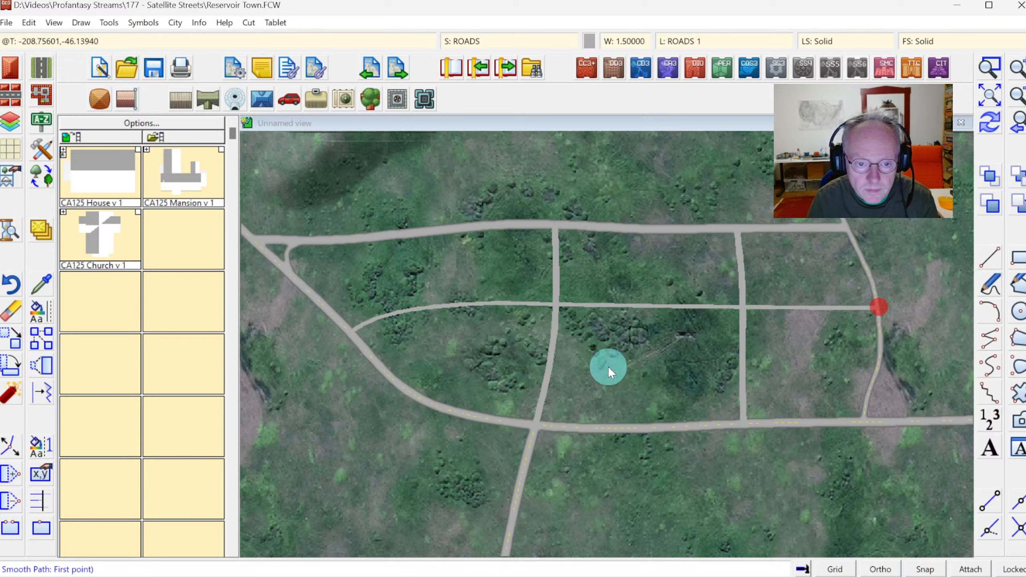
Draw a short east–west road linking the two new north–south roads between the cross road and the main road.
click(551, 367)
right_click(740, 371)
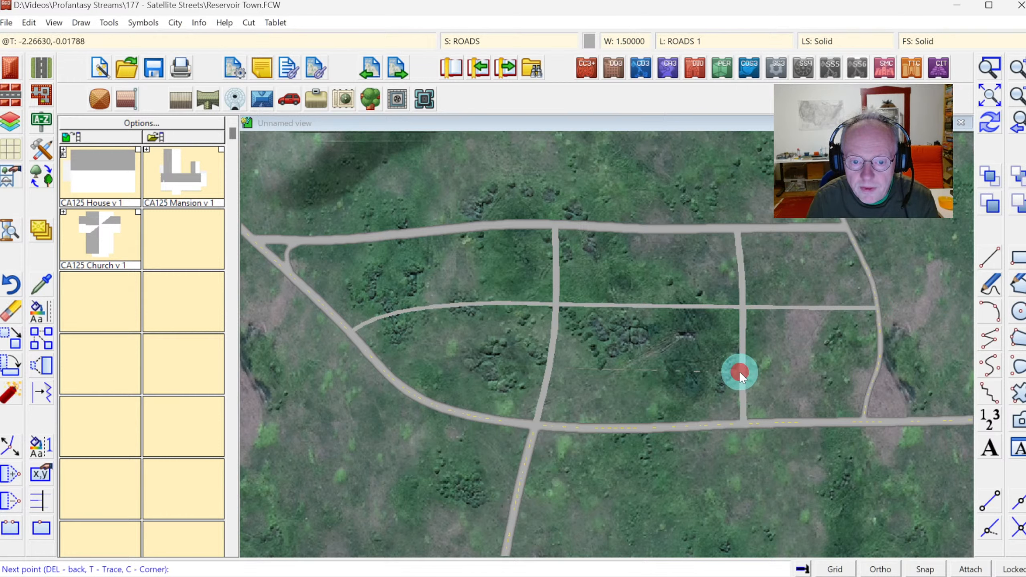
click(1001, 128)
click(990, 129)
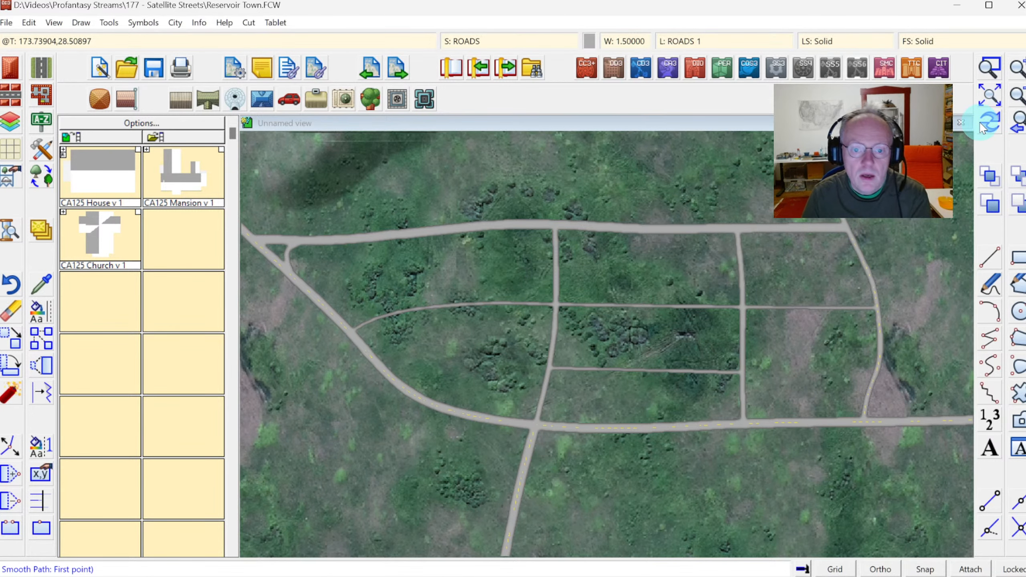
click(1018, 97)
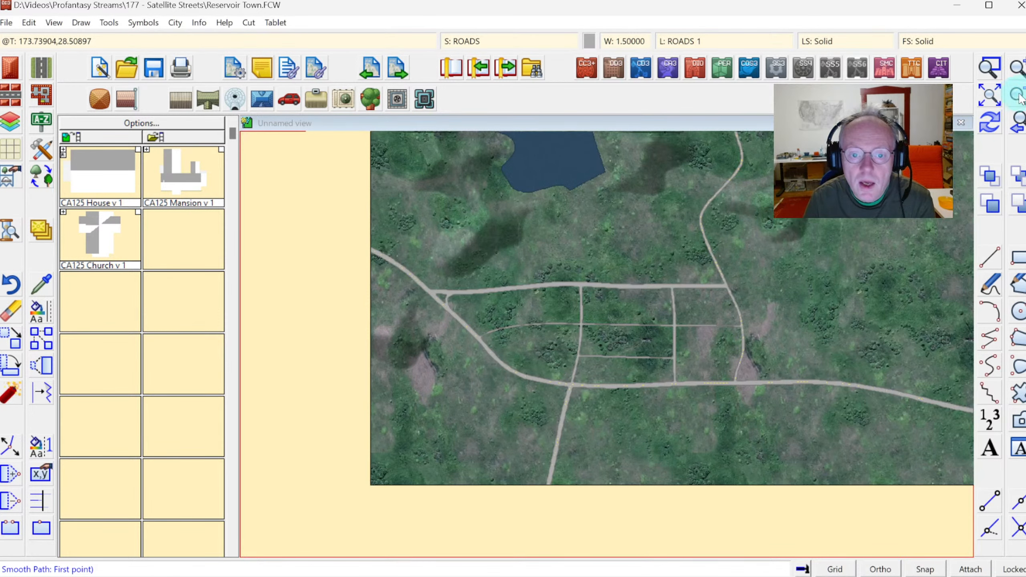
click(990, 66)
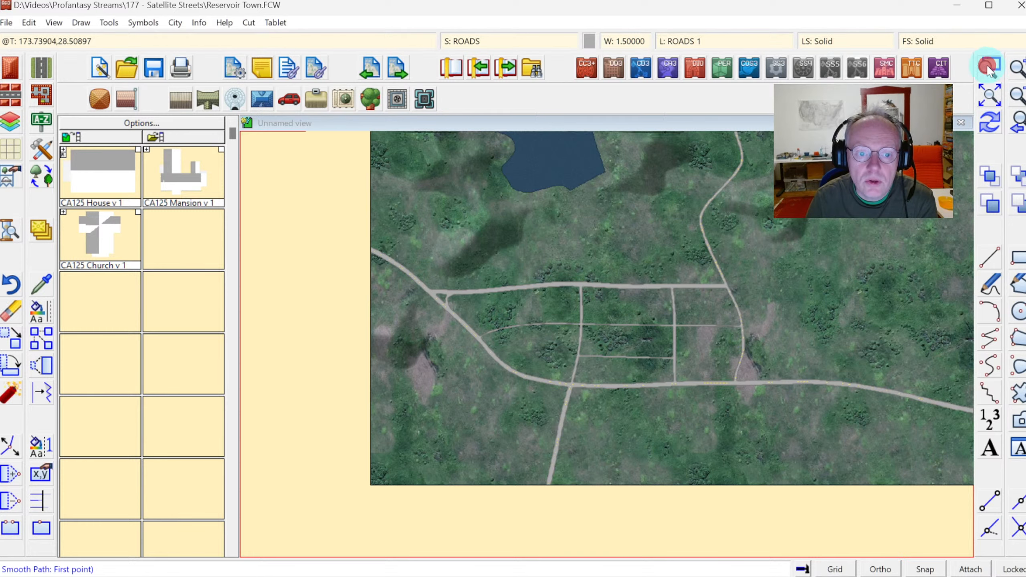
click(426, 268)
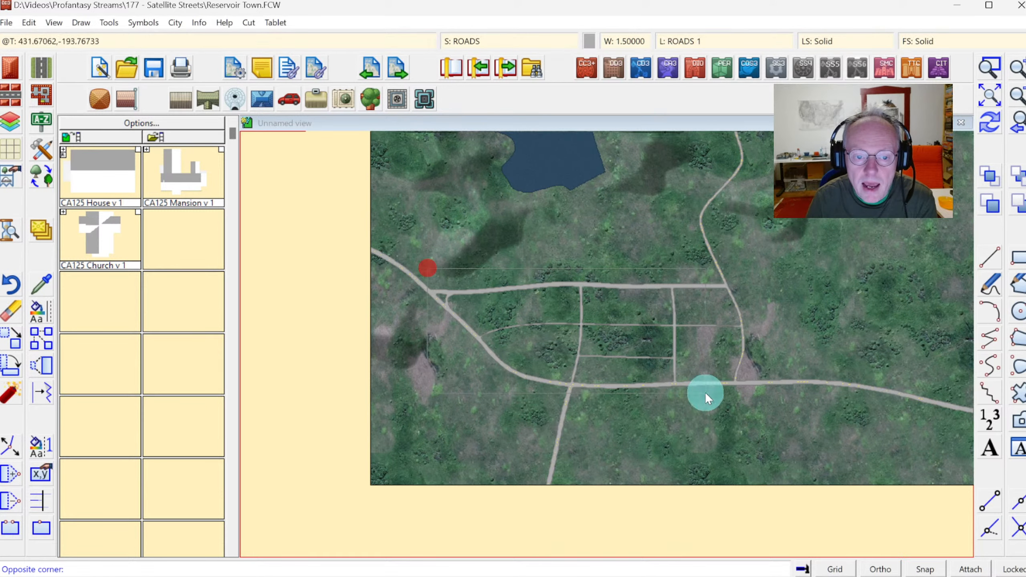
click(774, 419)
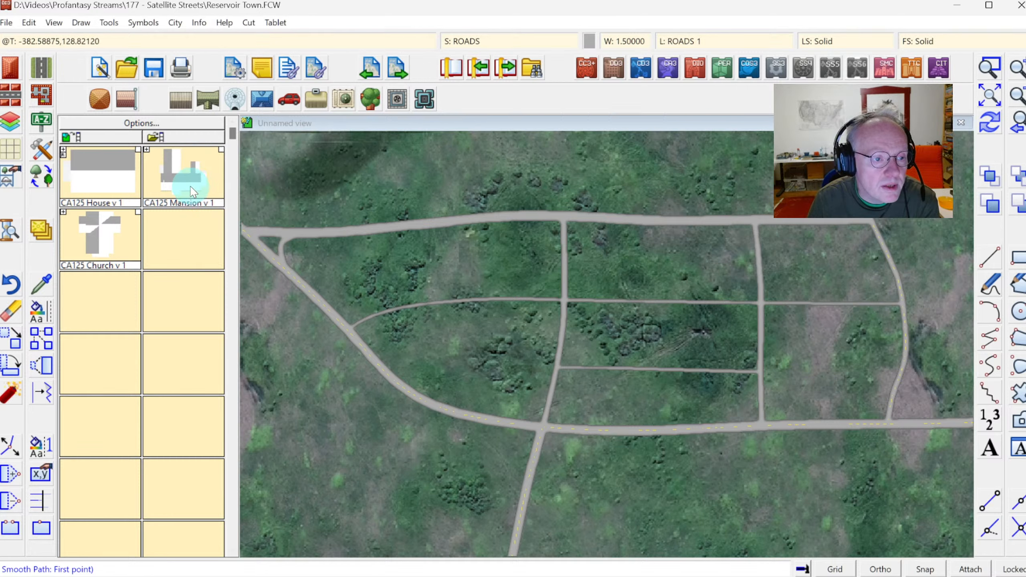
click(166, 188)
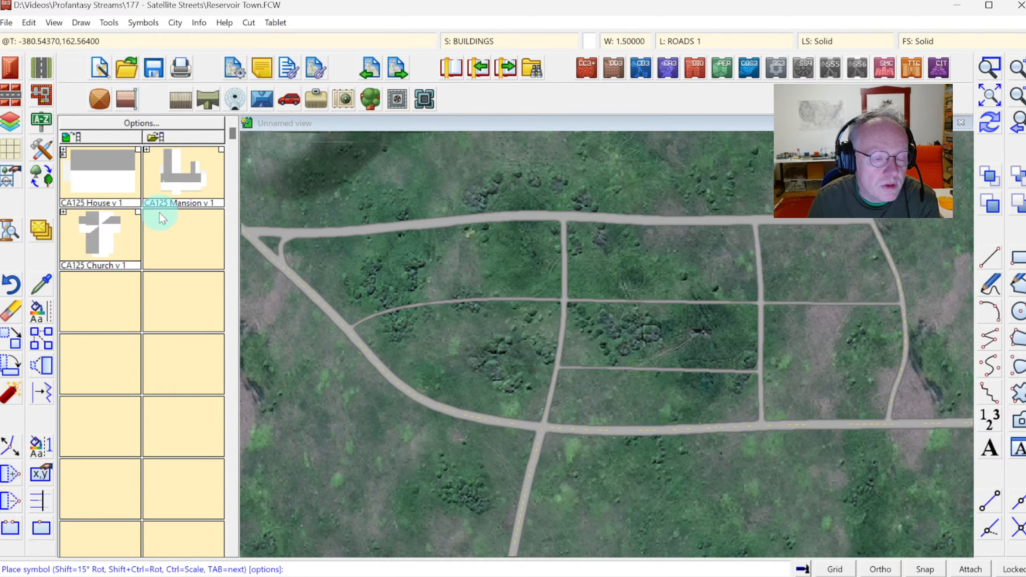
click(139, 124)
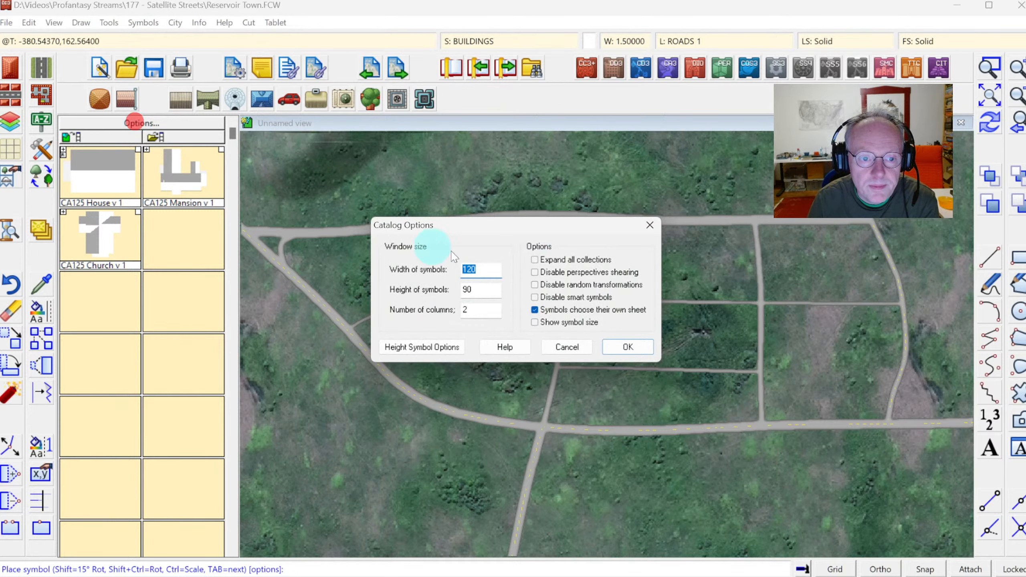
click(627, 347)
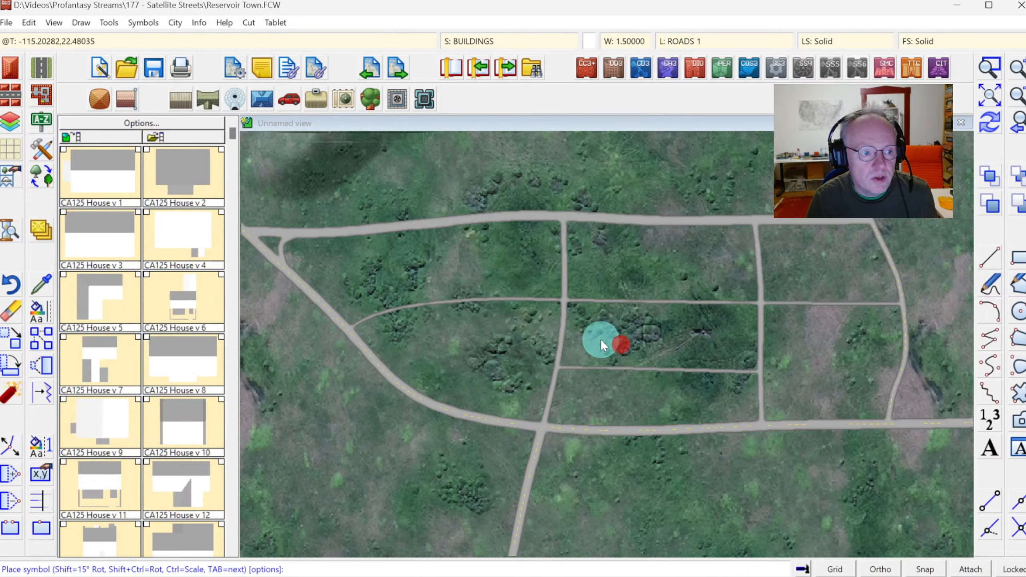
click(230, 413)
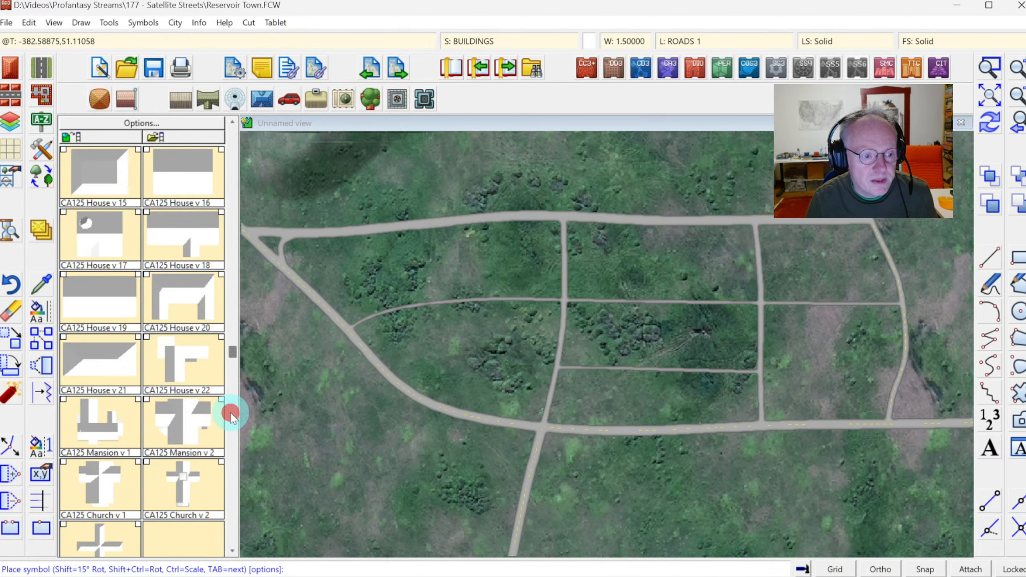
click(234, 139)
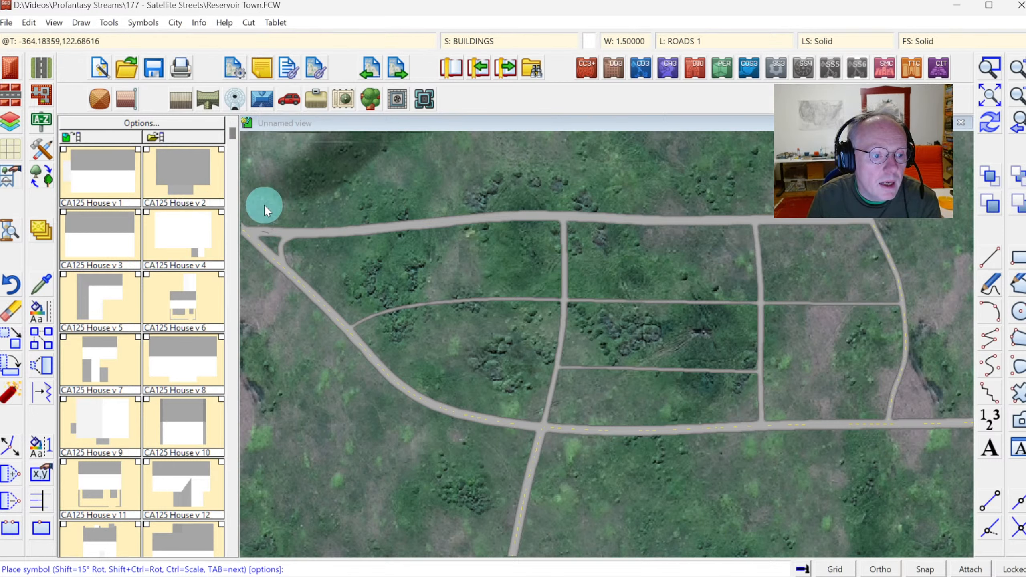
click(186, 127)
click(553, 259)
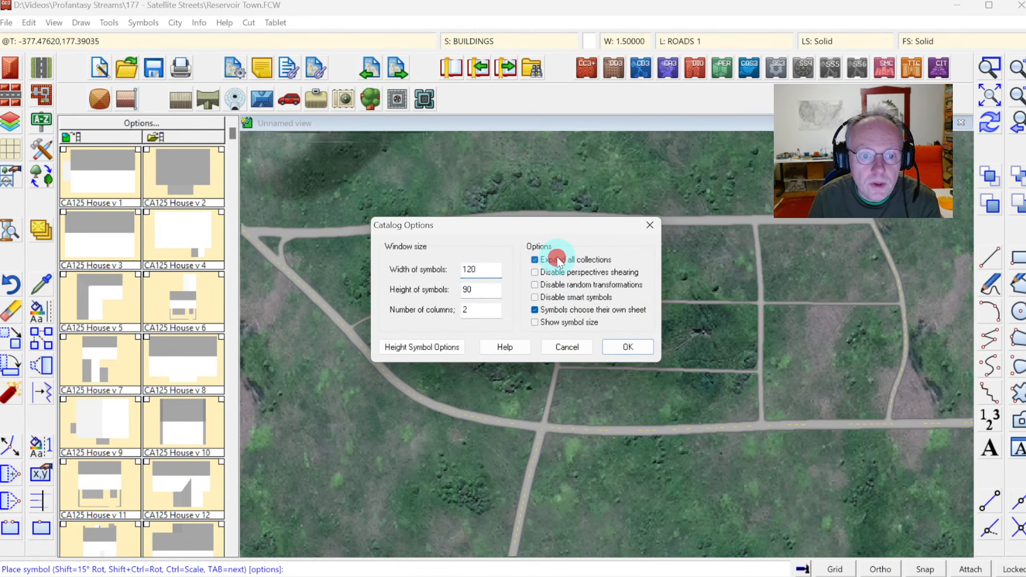
click(617, 339)
click(624, 348)
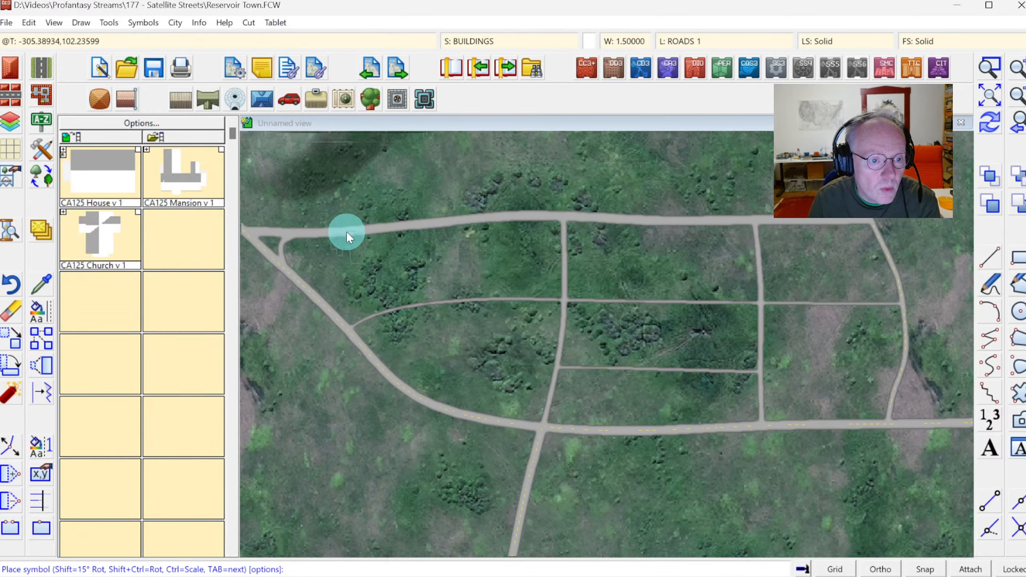
Place a CA125 Mansion v 1 symbol north of the top road's western part, then undo it.
click(173, 172)
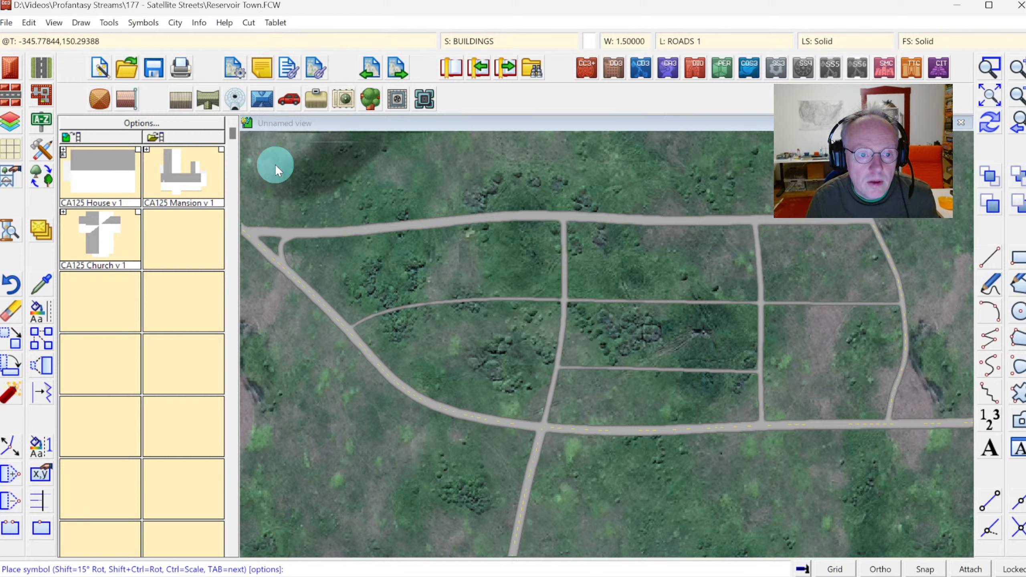
click(439, 222)
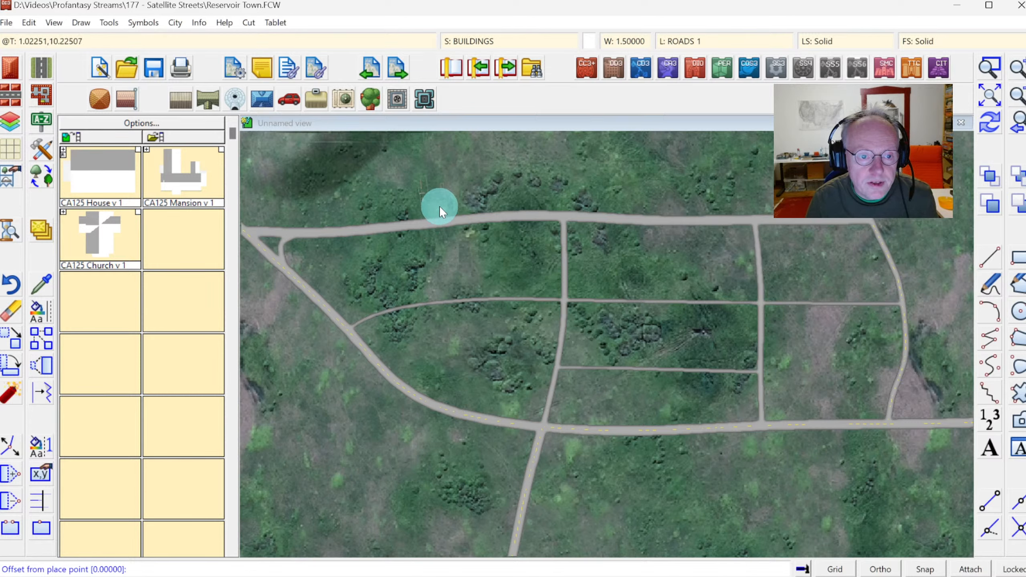
click(439, 202)
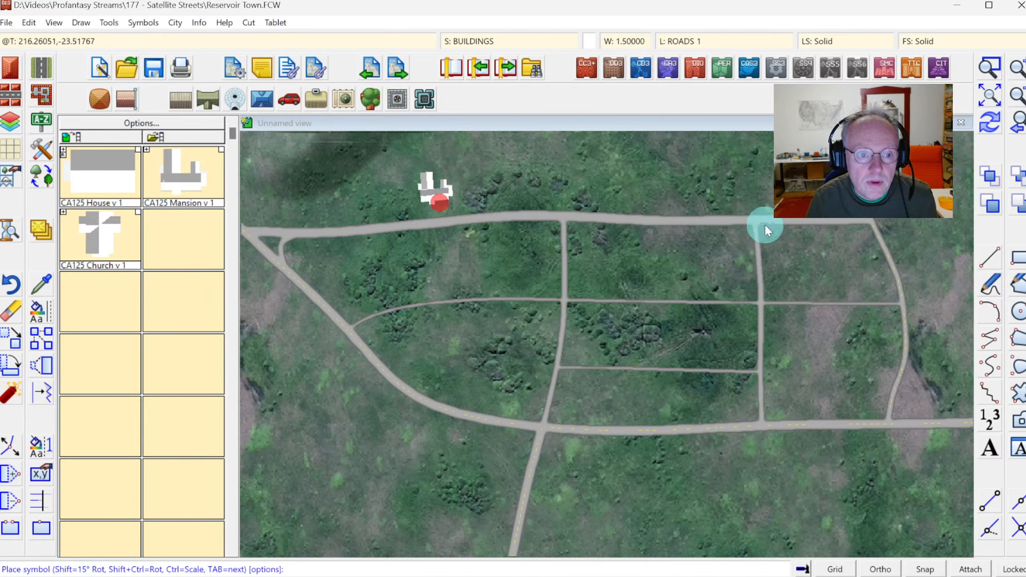
click(990, 122)
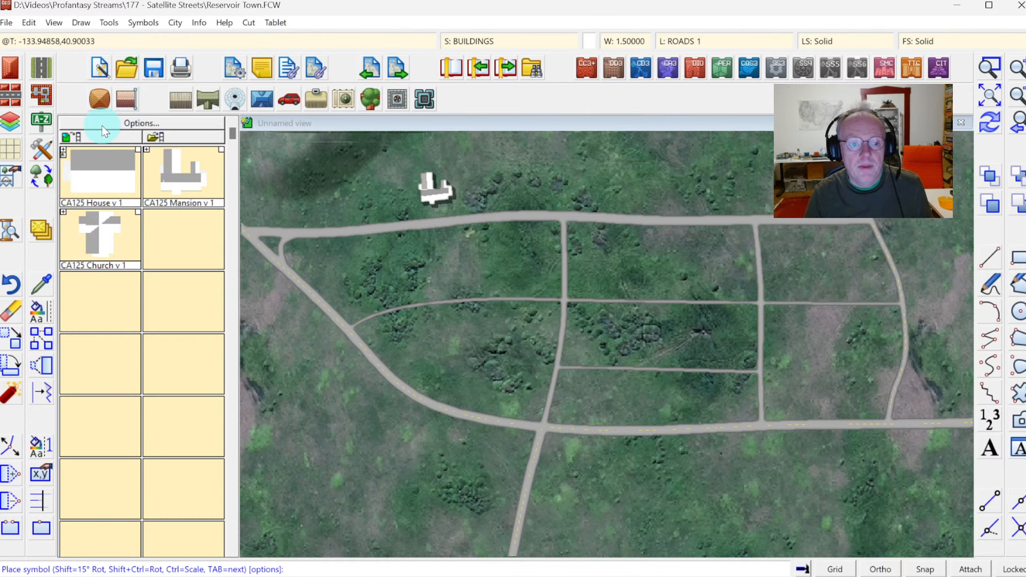
click(28, 22)
click(31, 38)
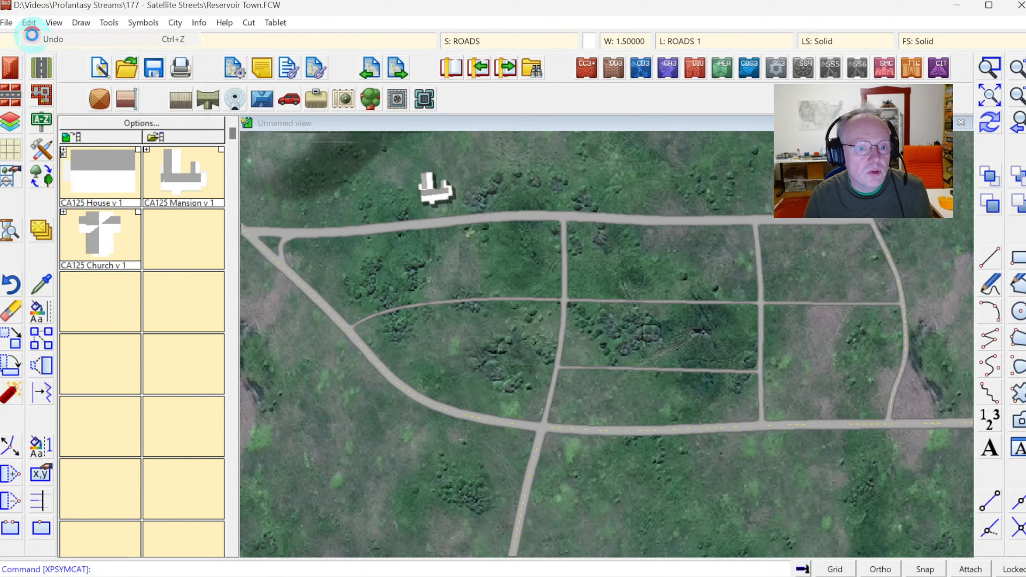
Set the current drawing colour to colour 68, a slate blue.
click(589, 39)
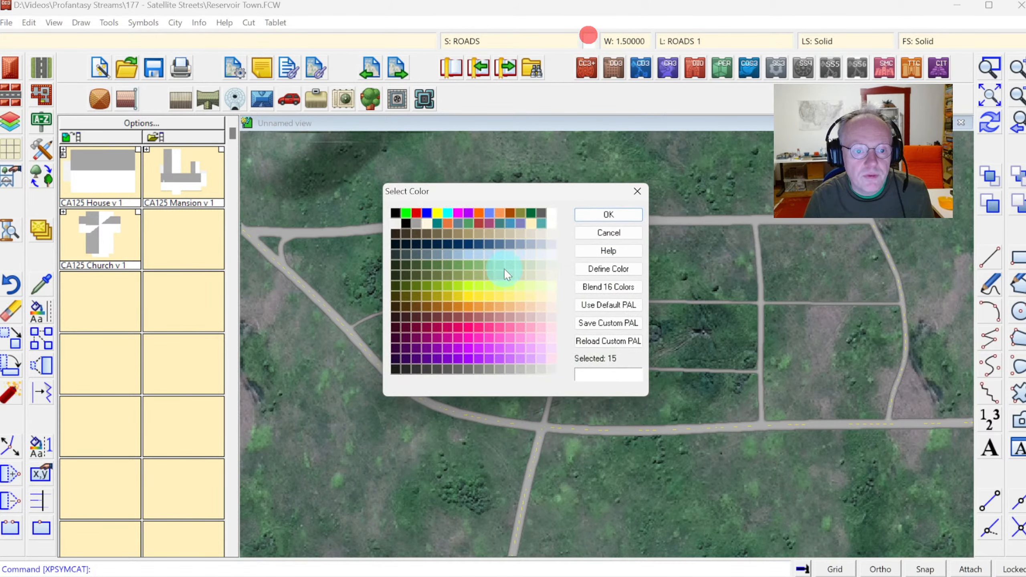
click(422, 255)
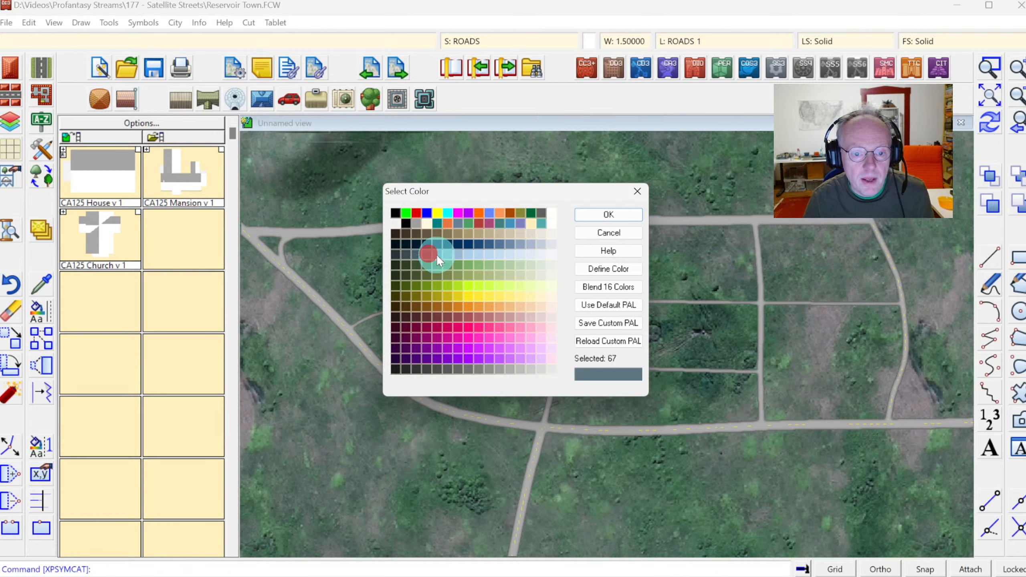
click(436, 254)
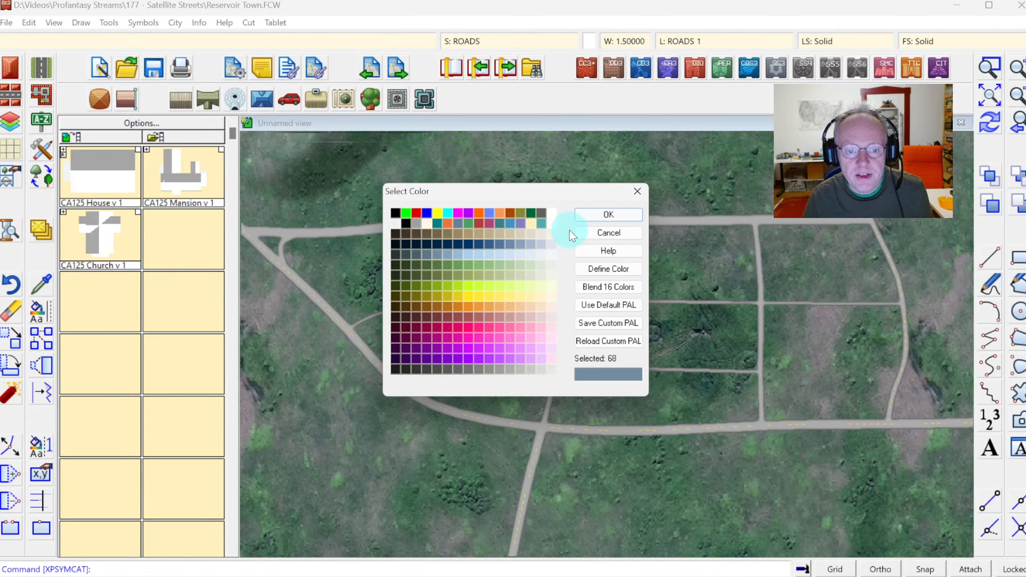
click(603, 215)
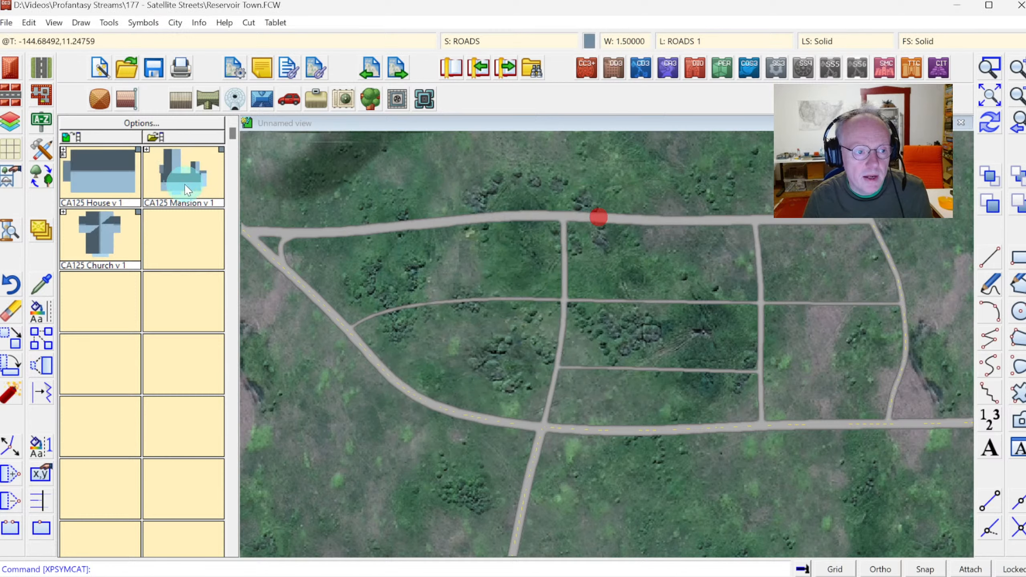
Place a CA125 Mansion v 1 symbol just north of the top road's western part.
click(169, 181)
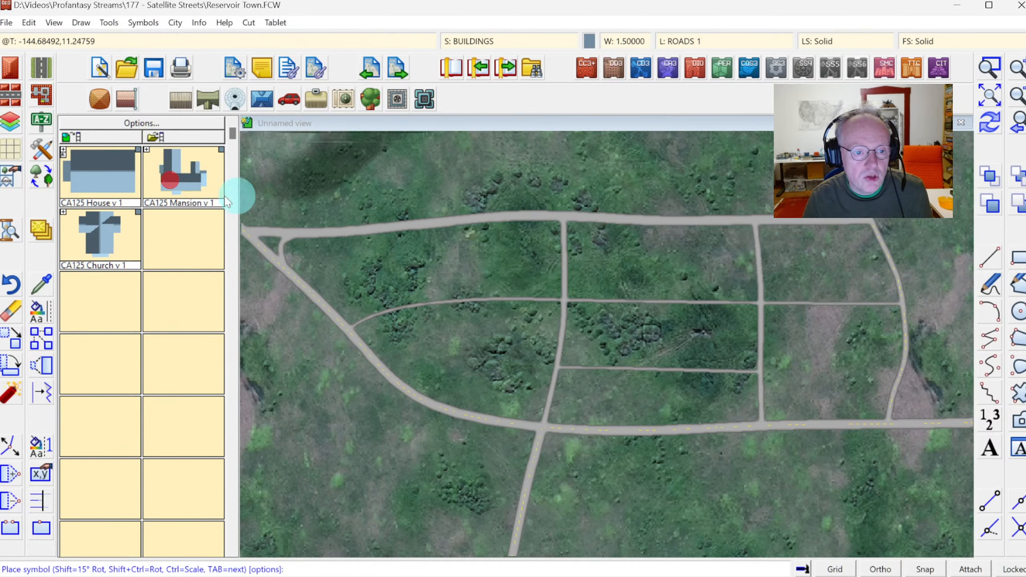
click(442, 225)
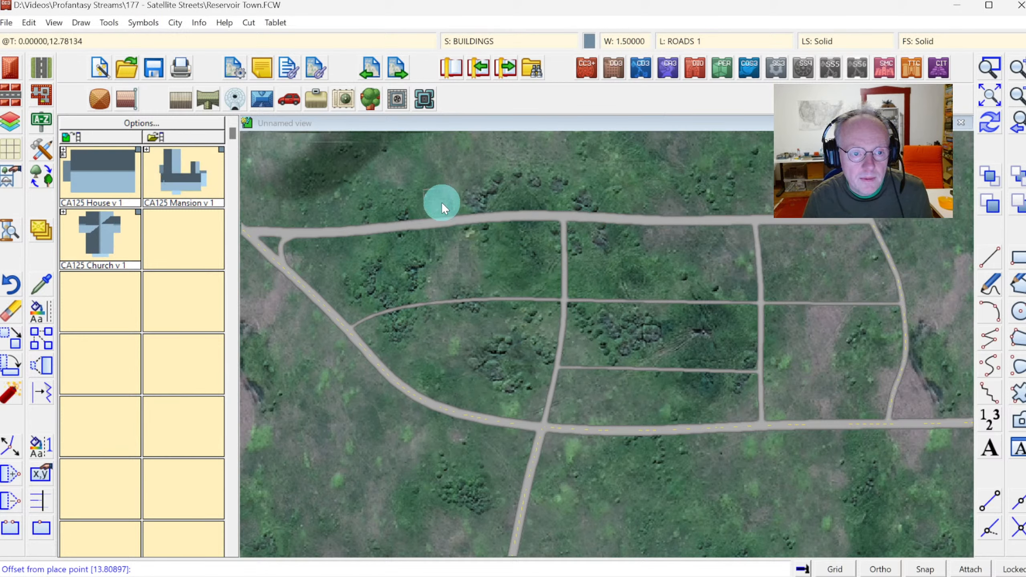
click(443, 207)
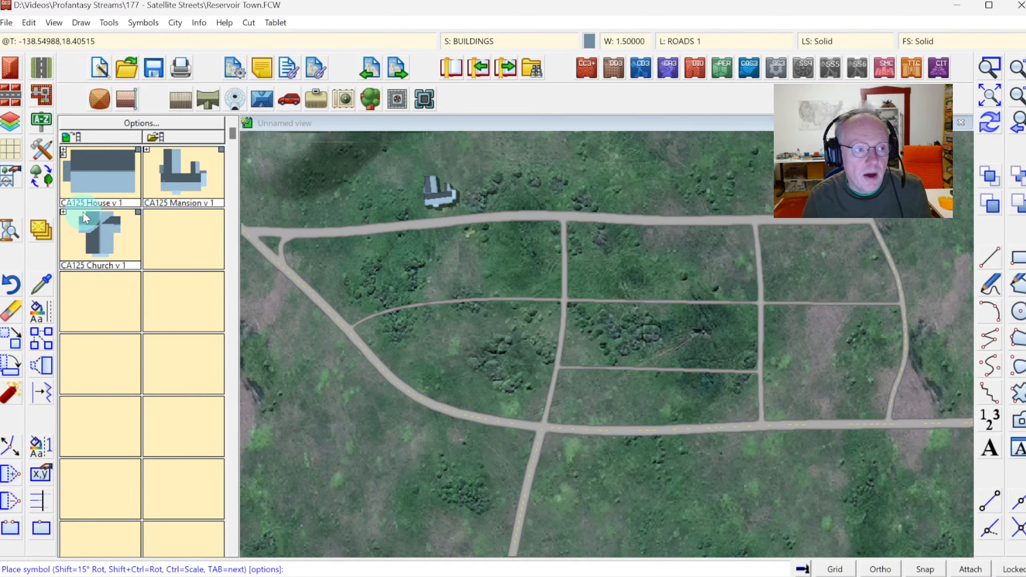
With the Street tool set to CA215 Default, place a row of houses along the north side of the top road, east of the mansion.
click(6, 98)
right_click(8, 99)
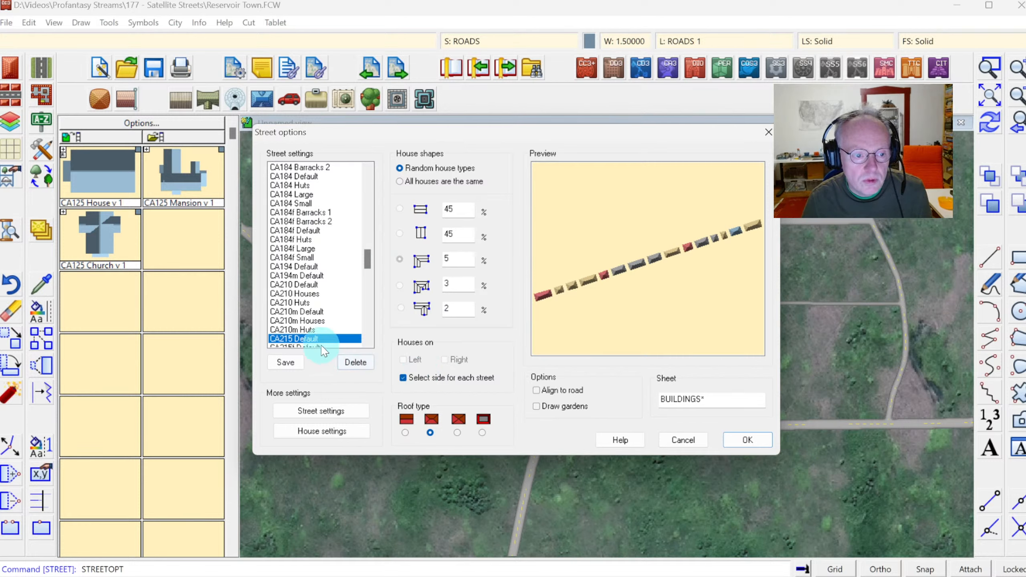
scroll(367, 341, down, 1)
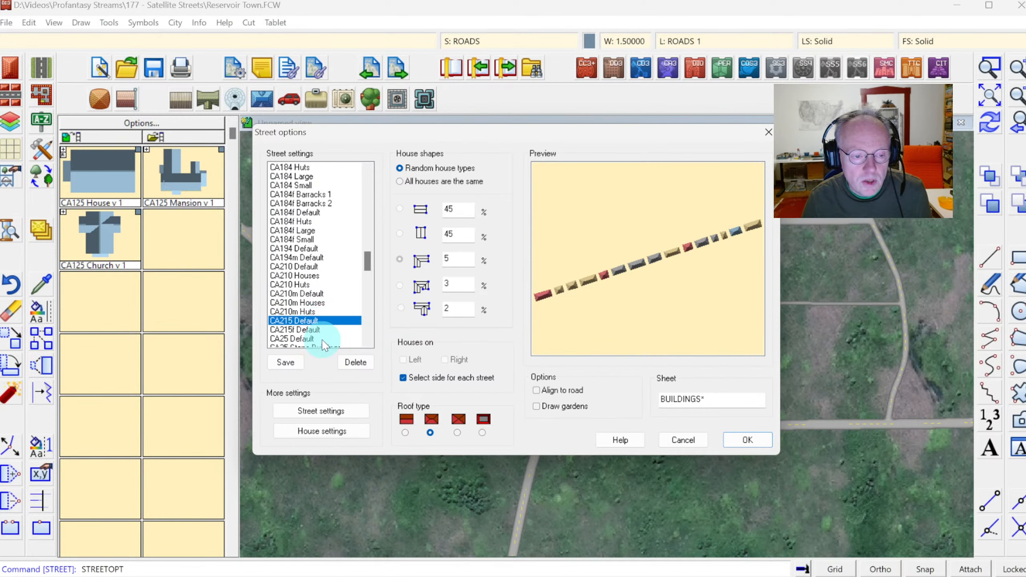
click(290, 330)
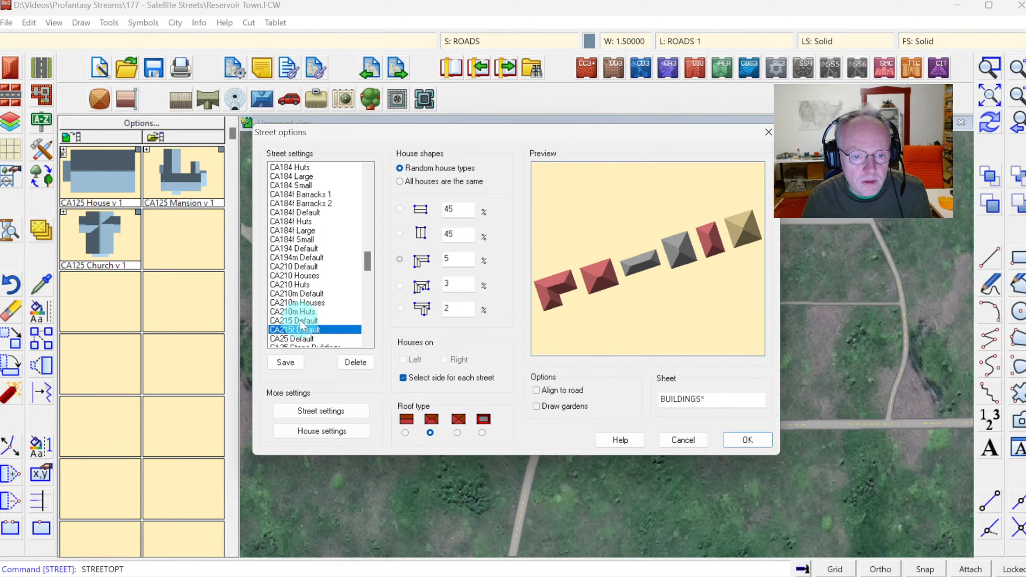
click(301, 321)
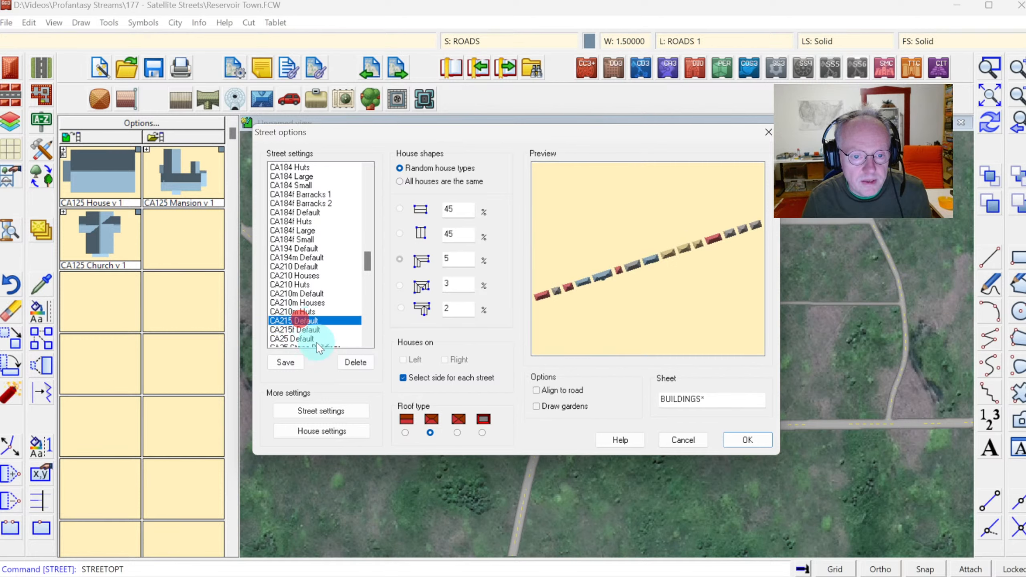
click(294, 331)
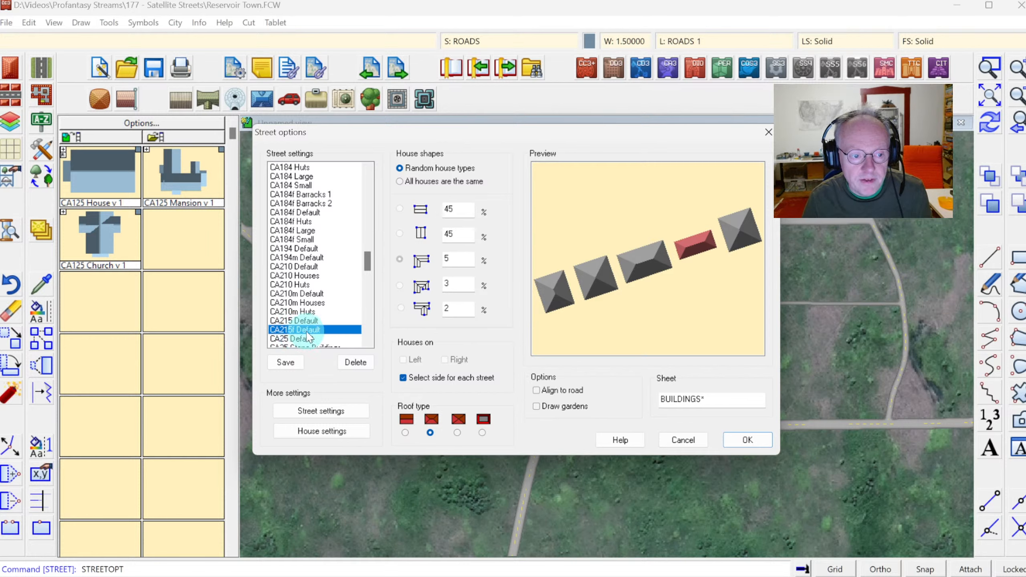
click(298, 321)
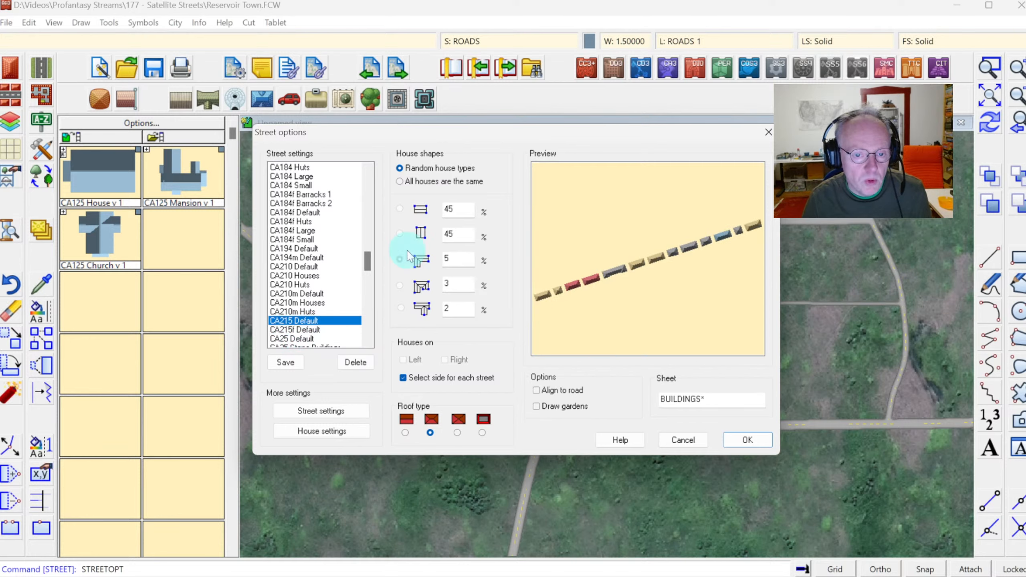
click(743, 438)
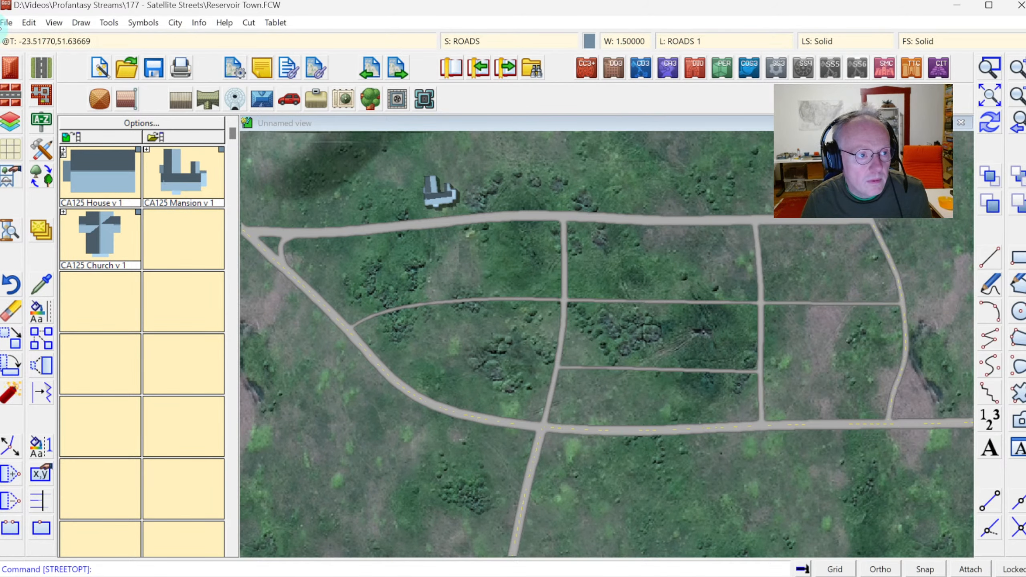
click(843, 219)
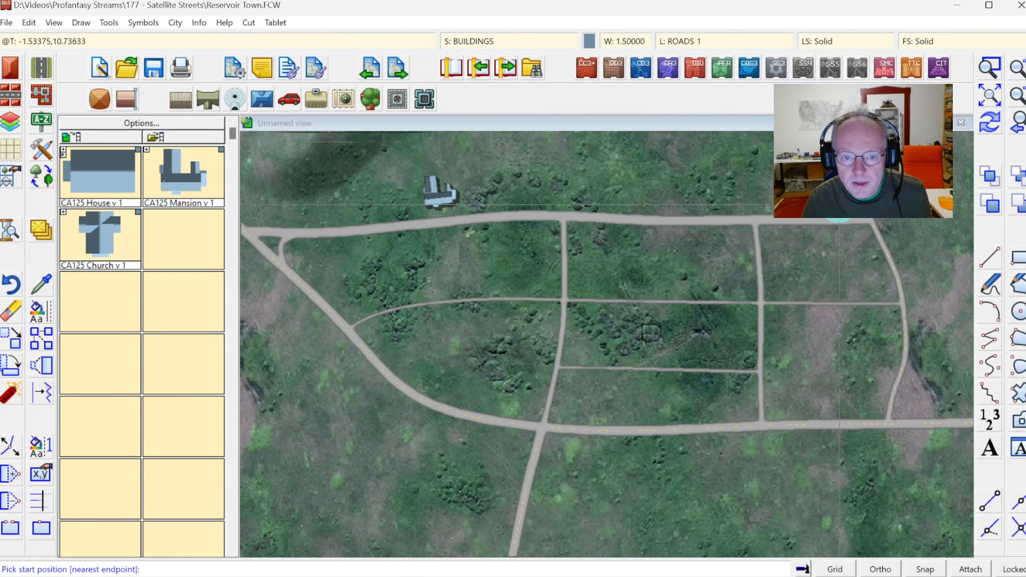
click(840, 220)
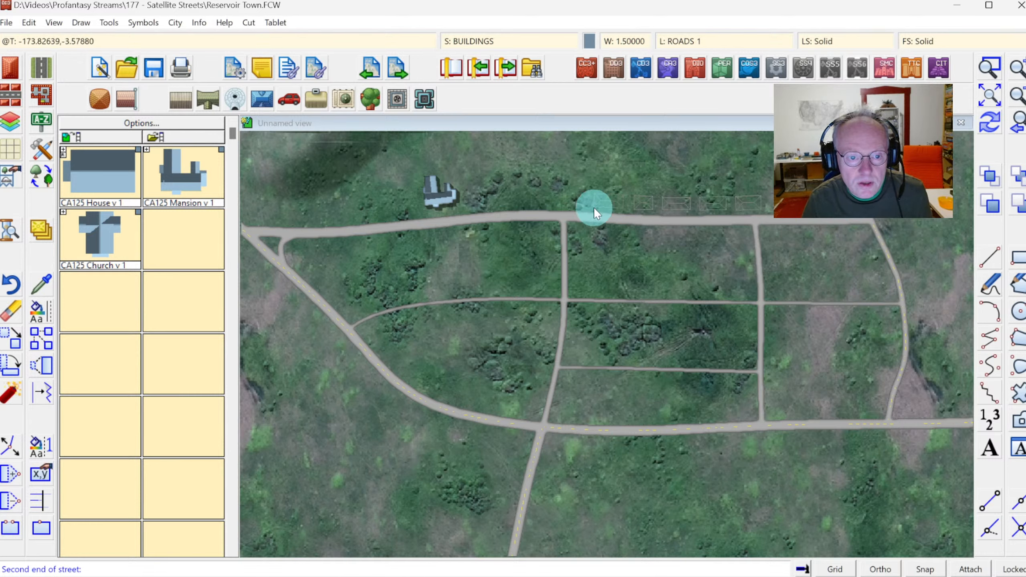
click(486, 194)
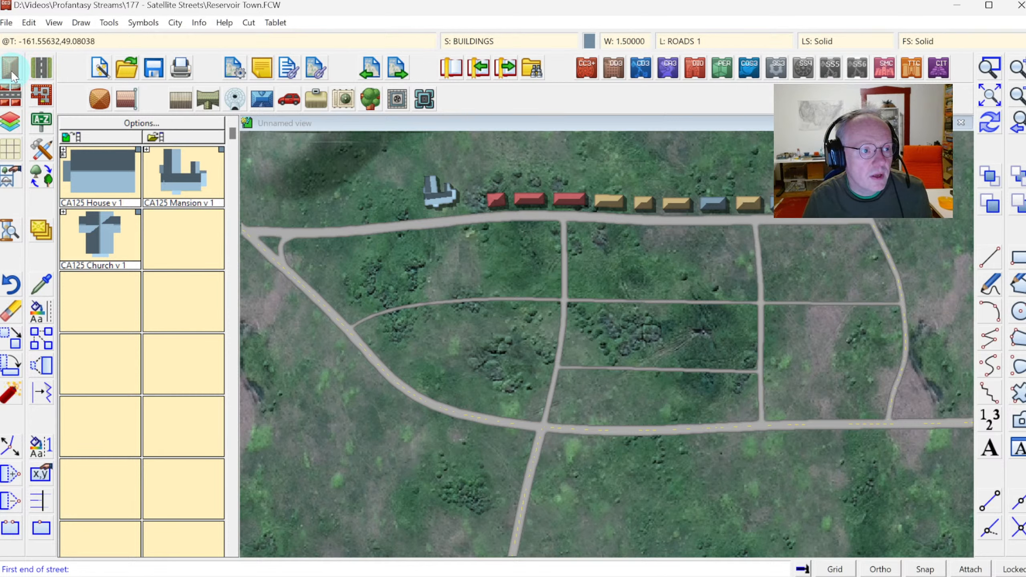
Place a street of two houses along the west side of the north-south road just below the top road.
click(563, 232)
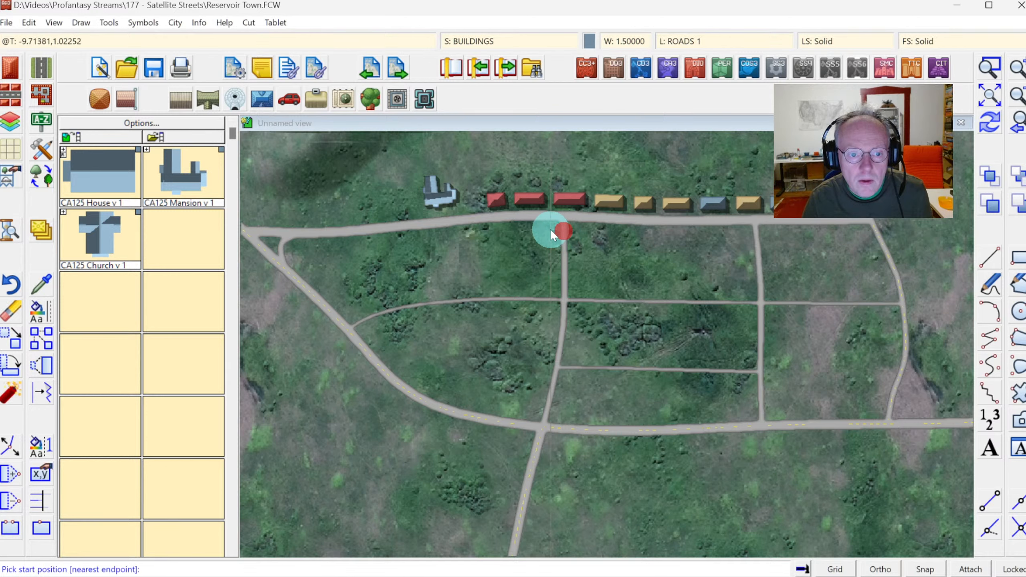
click(555, 282)
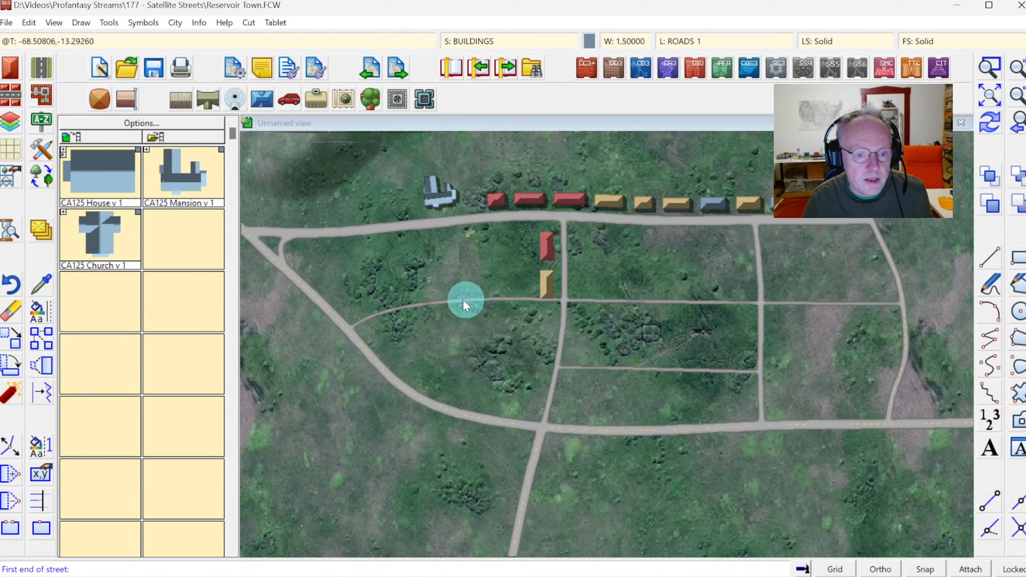
Move the two new houses slightly east, closer to the north-south road.
click(12, 344)
right_click(413, 267)
click(446, 338)
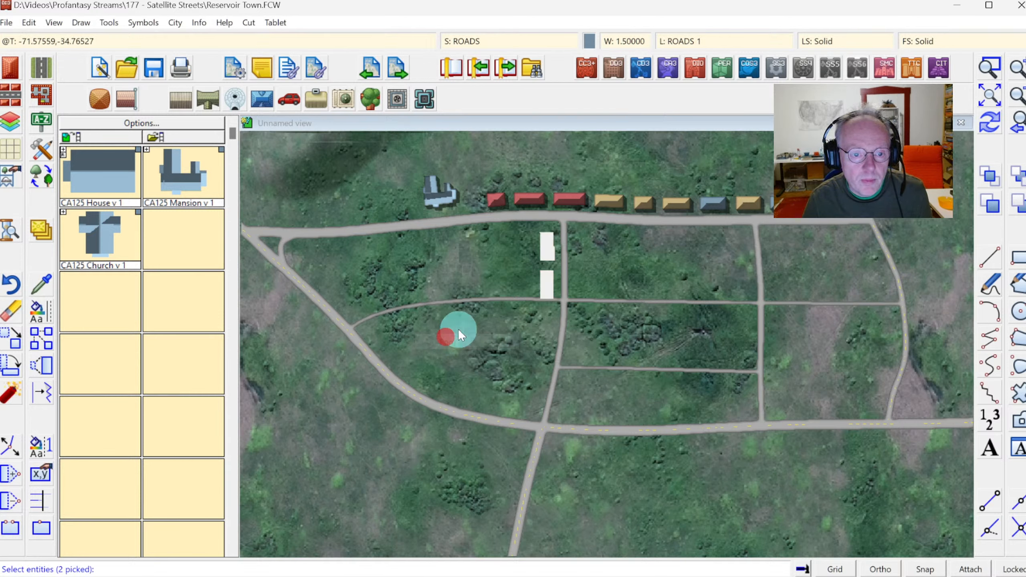
right_click(608, 212)
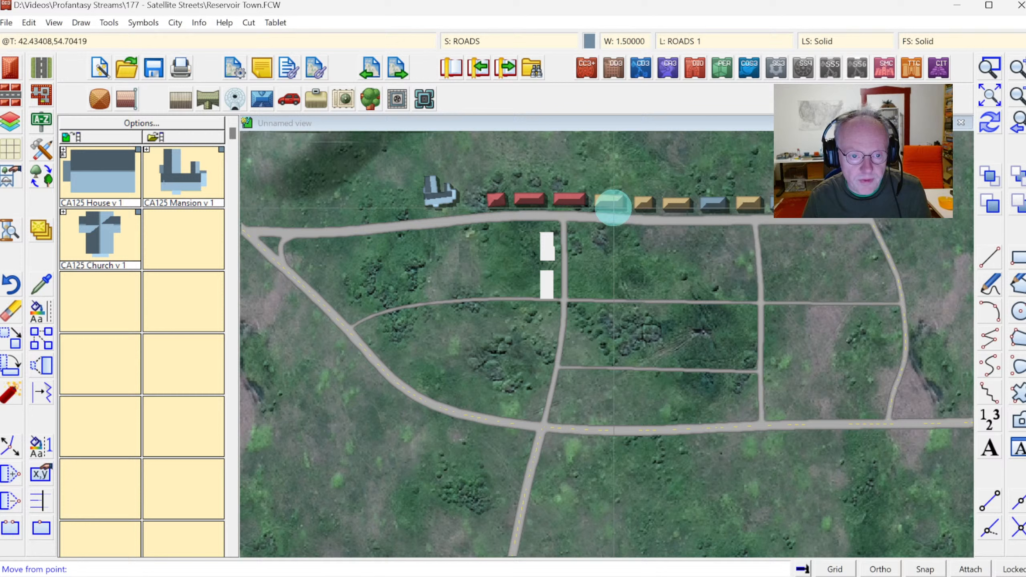
click(548, 250)
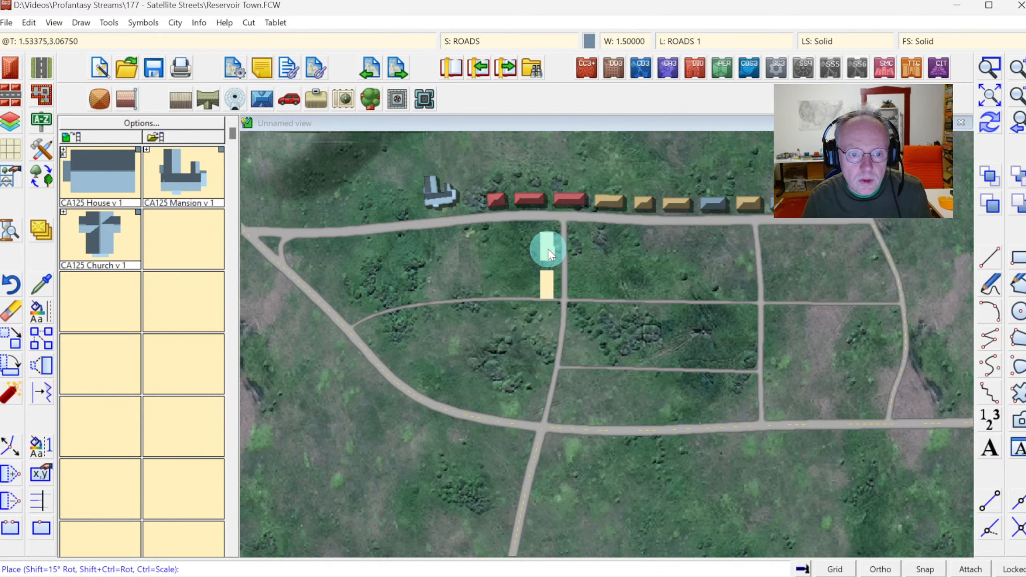
click(550, 251)
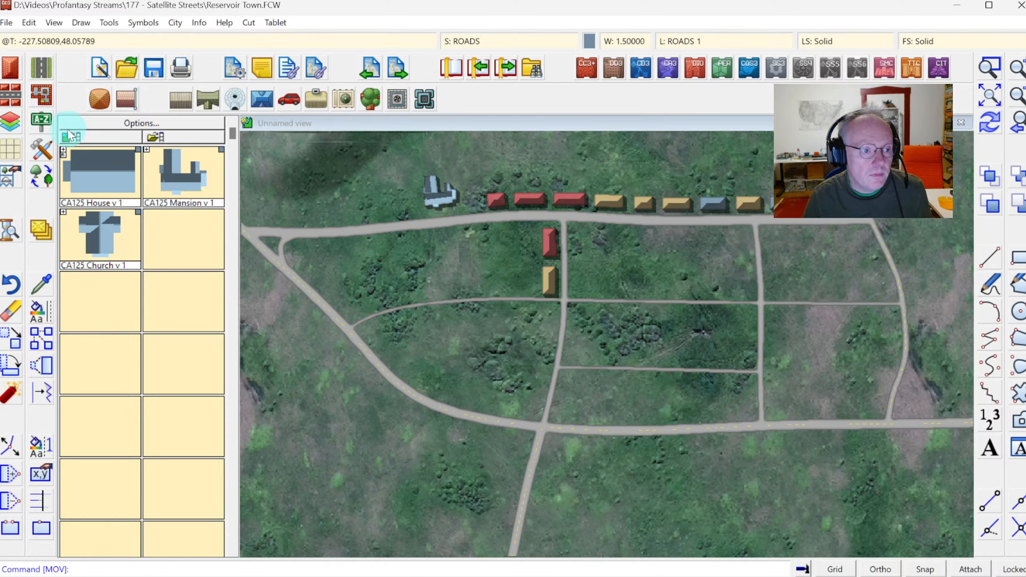
Open the Insert building dialog and choose the CA215 Green Roof house settings.
click(13, 67)
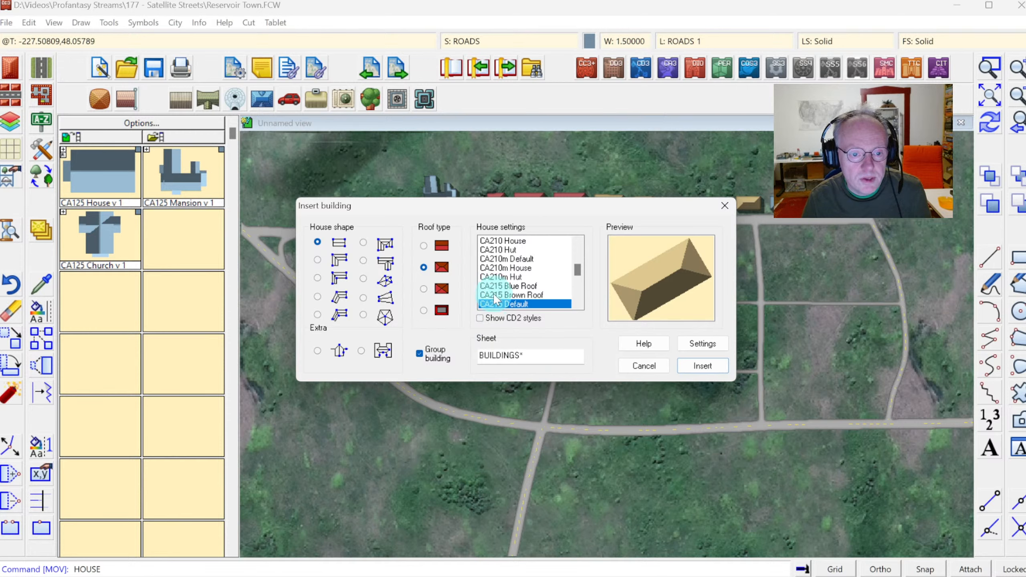
click(577, 303)
click(578, 303)
click(577, 303)
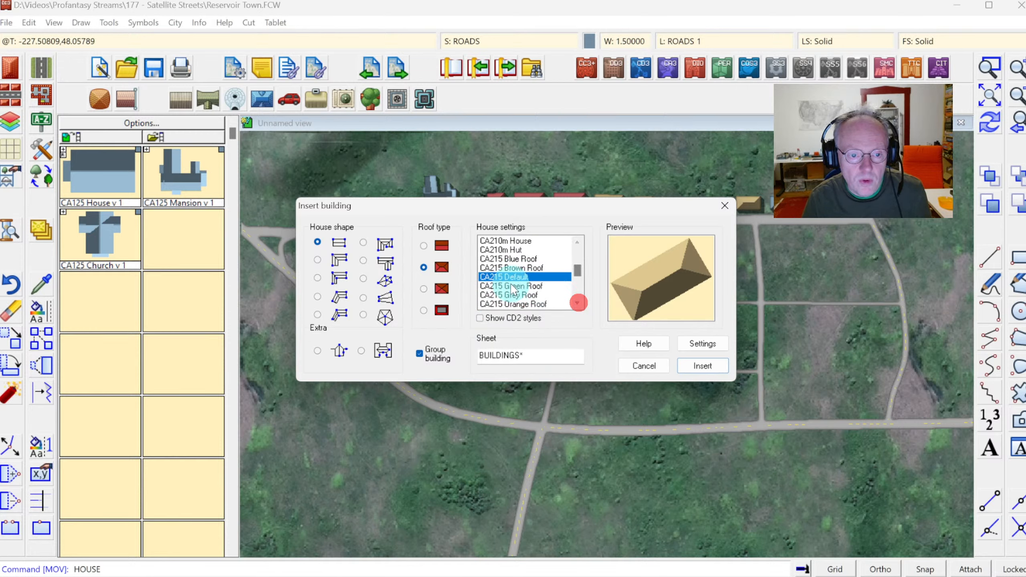
click(513, 285)
key(Down)
key(Down)
key(Down)
key(Down)
key(Down)
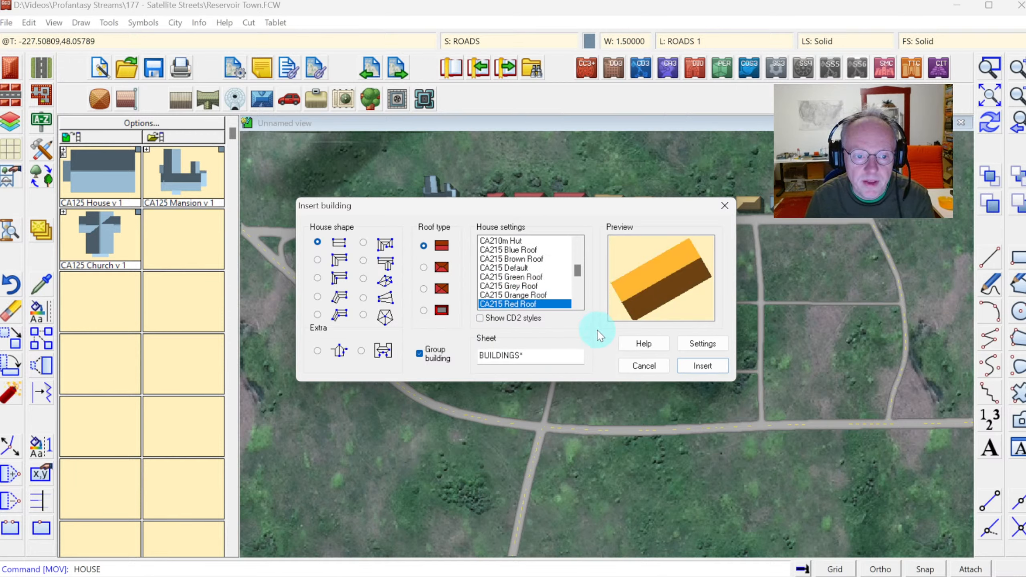
key(Down)
key(Up)
key(Up)
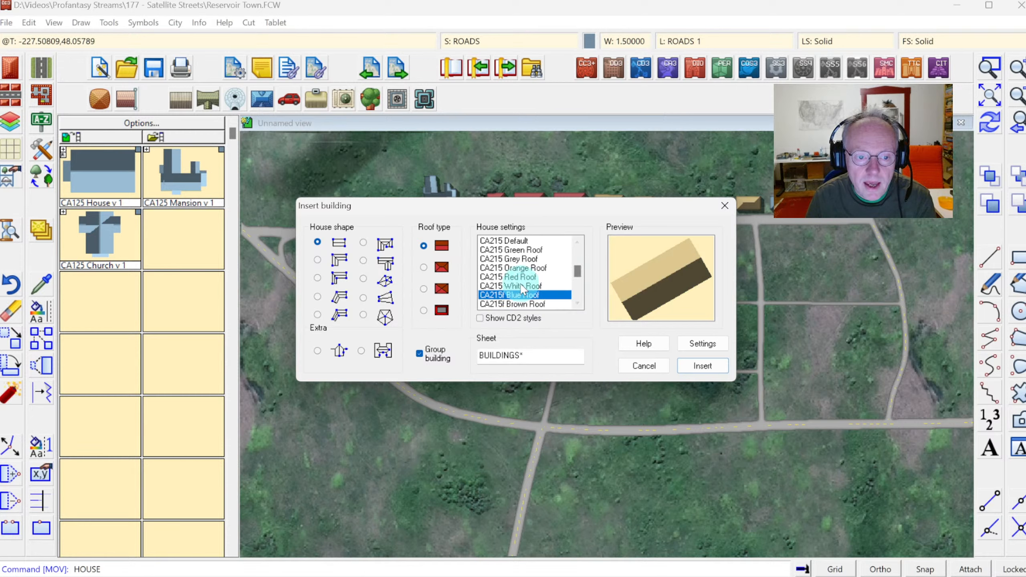
click(501, 294)
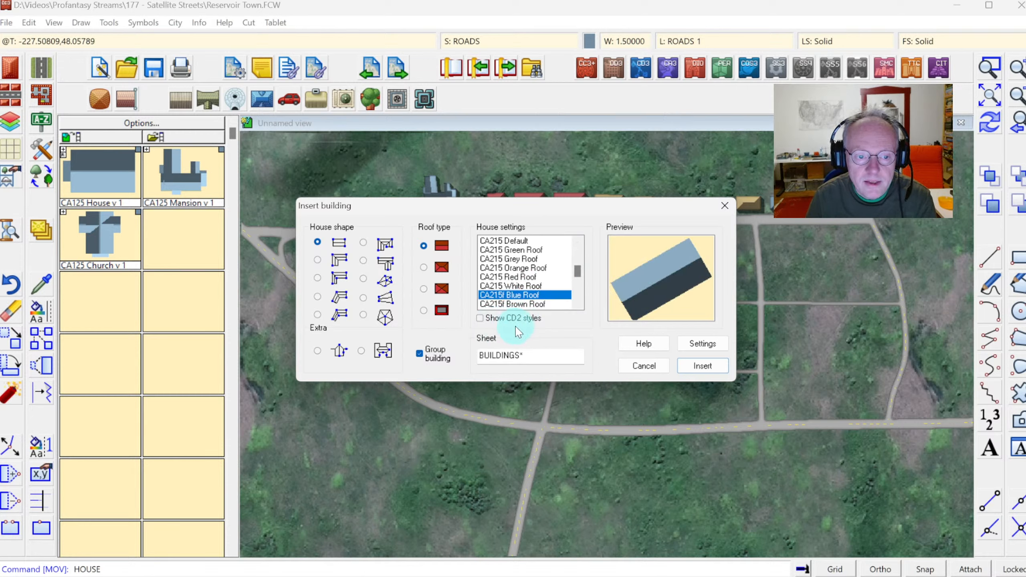
key(Down)
key(Down)
key(Up)
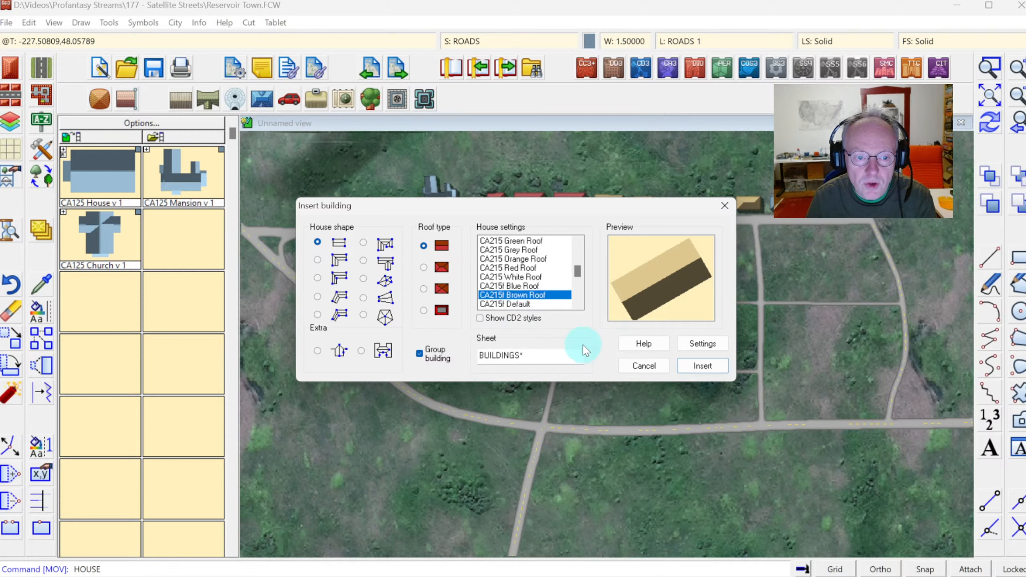
key(Up)
key(Up)
key(Up)
key(Up)
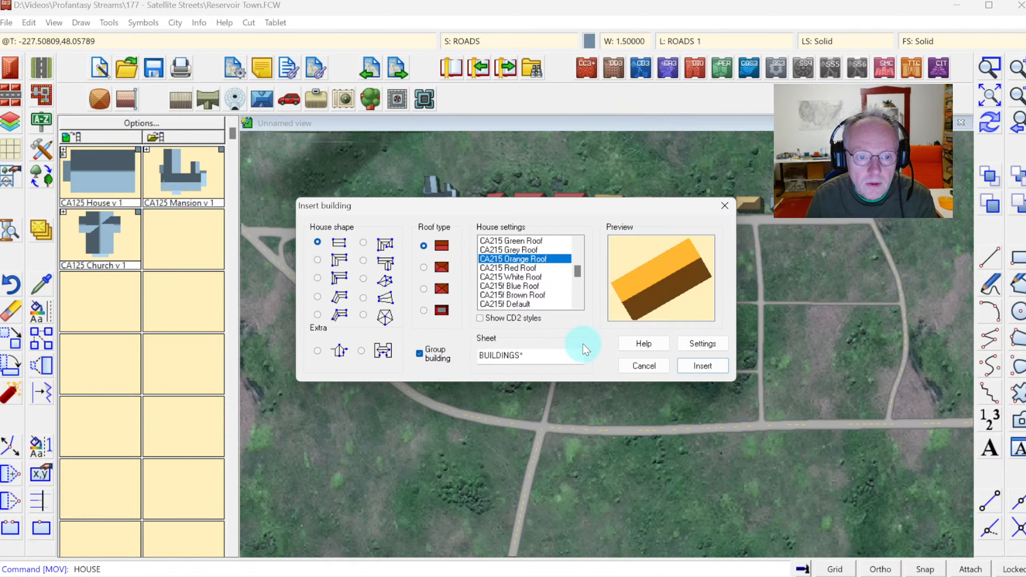
key(Up)
key(Up)
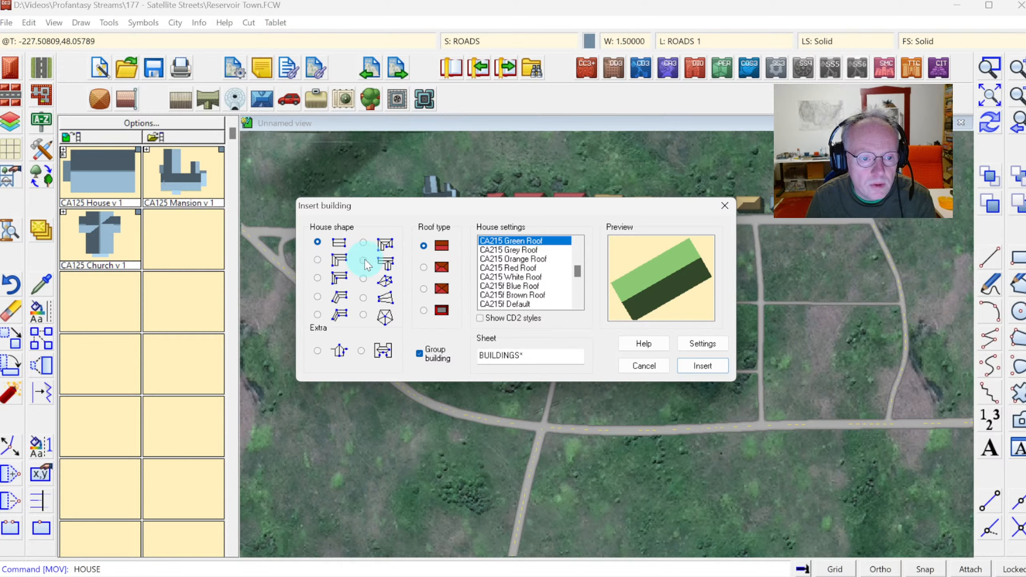
Insert an irregular T-shaped house with a hipped roof just east of the north-south road, below the top road.
click(364, 260)
click(422, 268)
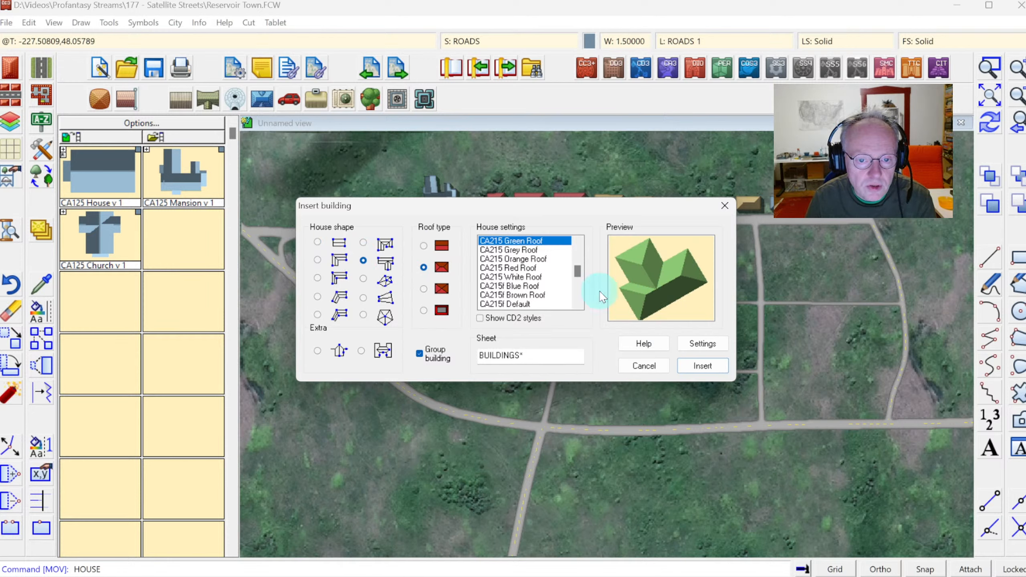
click(704, 366)
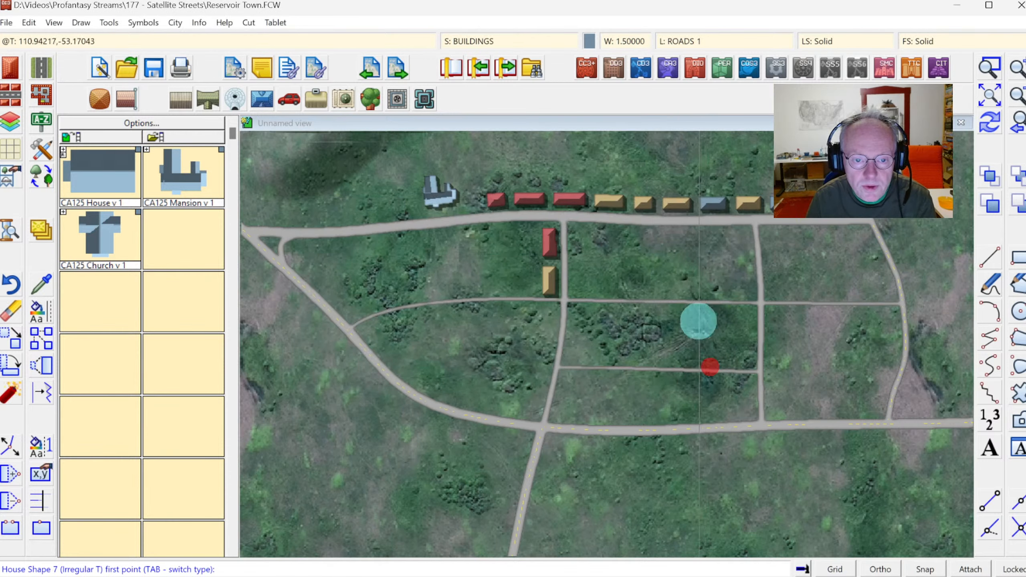
click(575, 226)
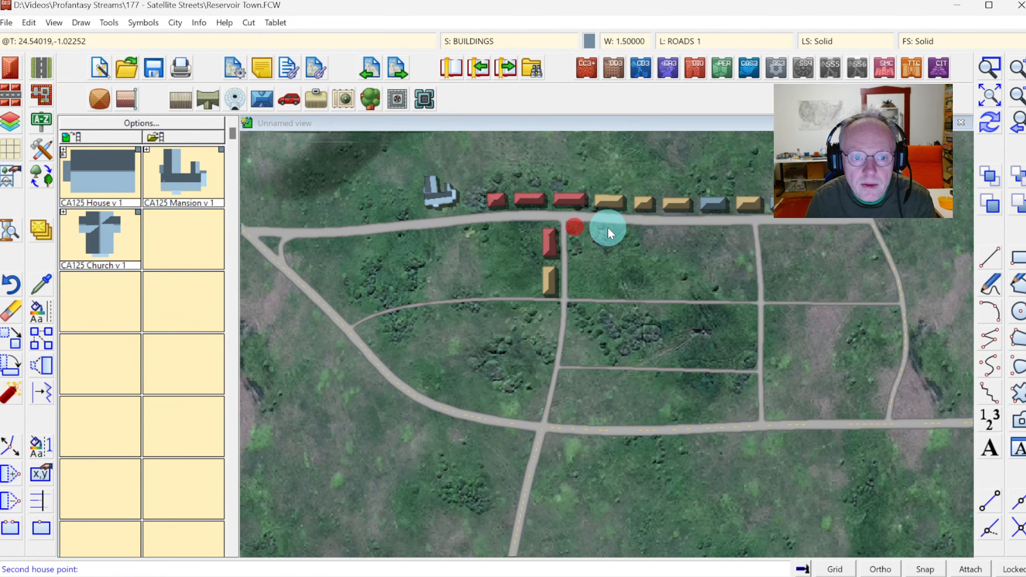
click(593, 255)
click(995, 124)
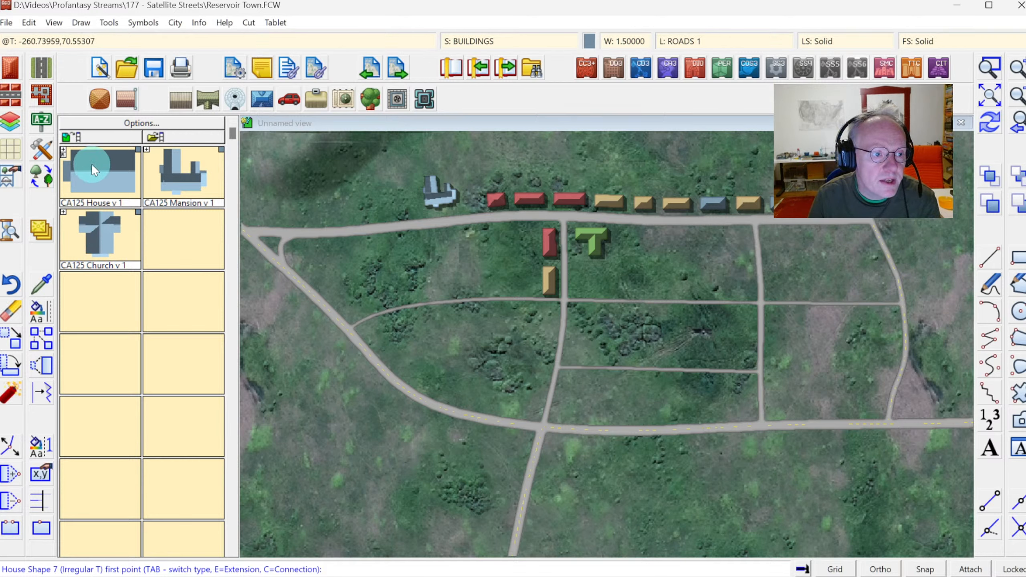
Insert a large flat-roofed irregular T building with CA215 White Roof settings north of the bottom road, east of the junction.
click(10, 69)
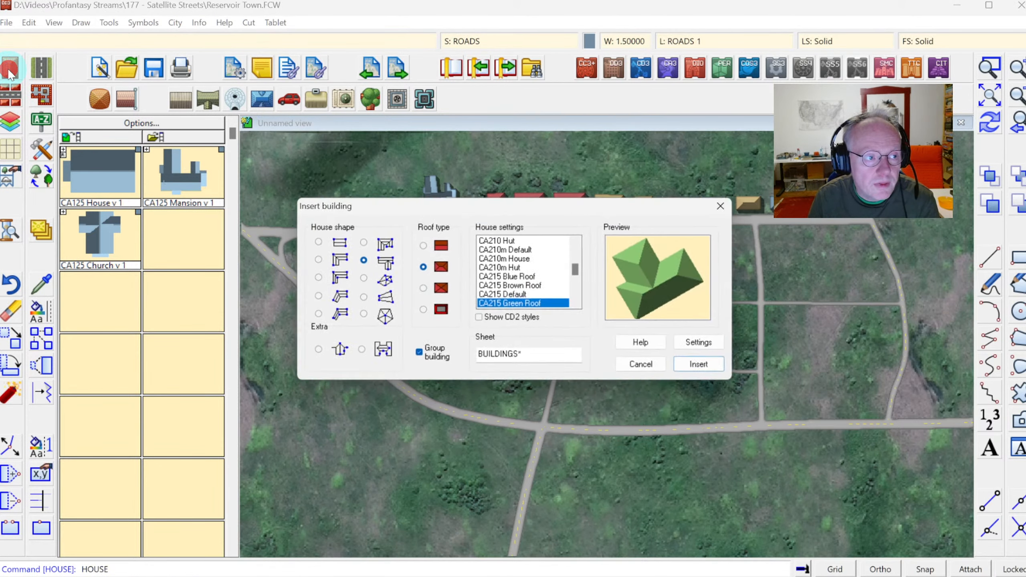
click(577, 304)
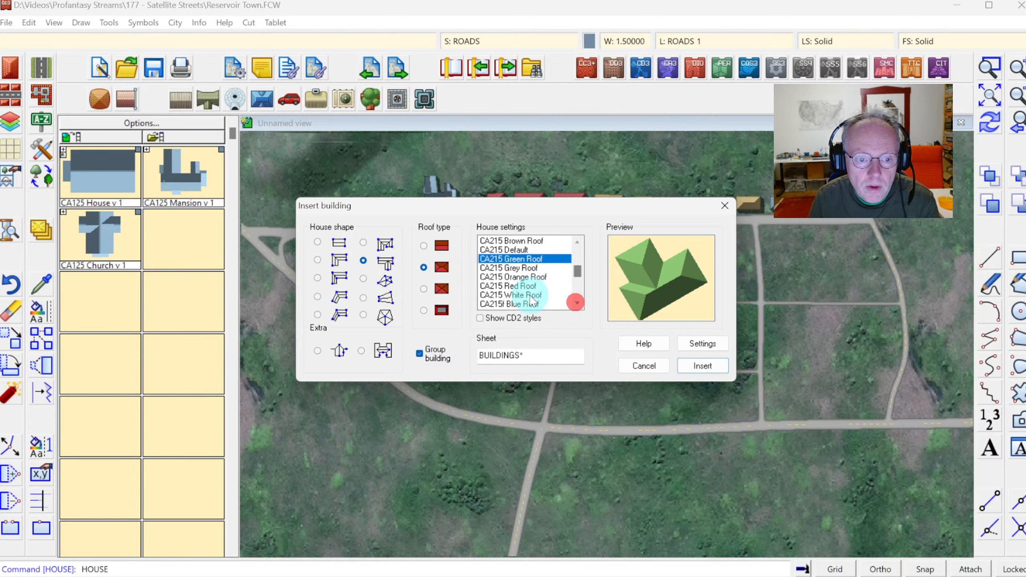
click(531, 296)
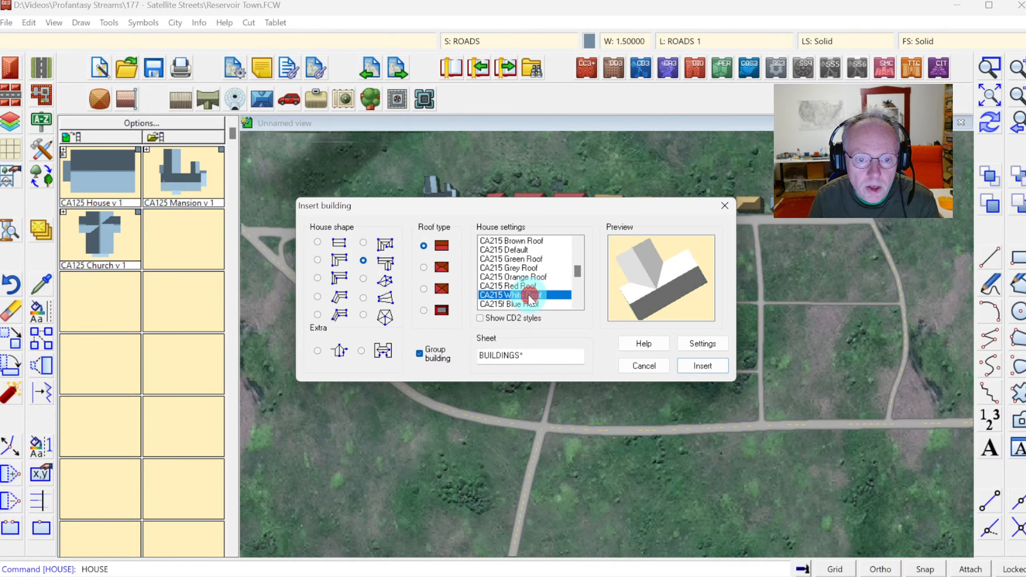
click(424, 310)
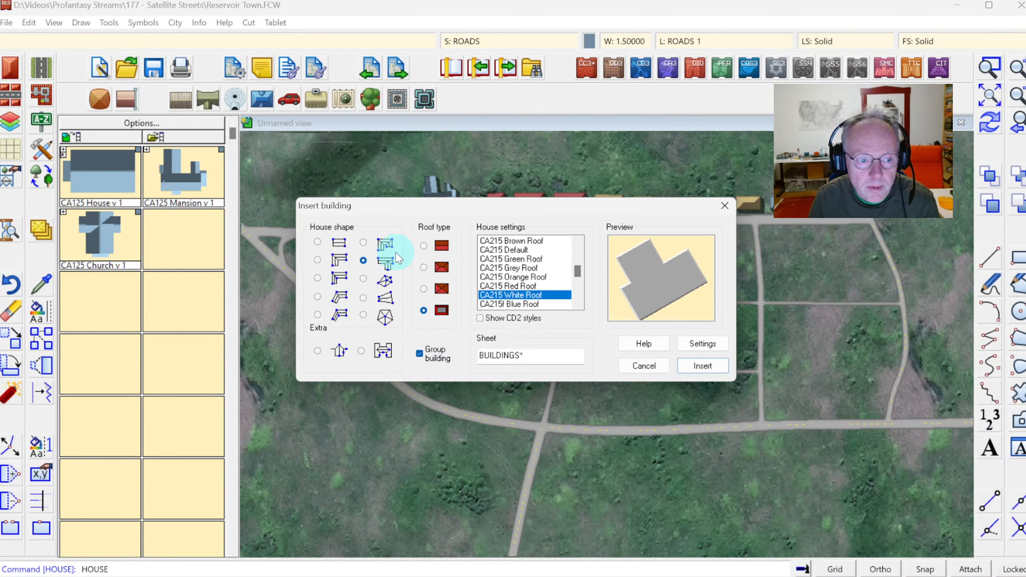
click(701, 366)
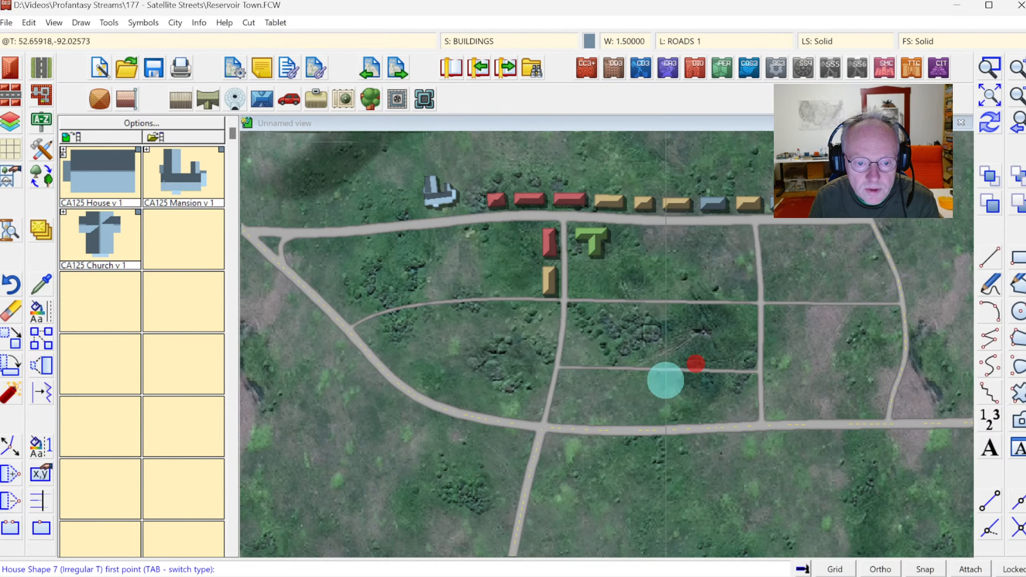
click(556, 421)
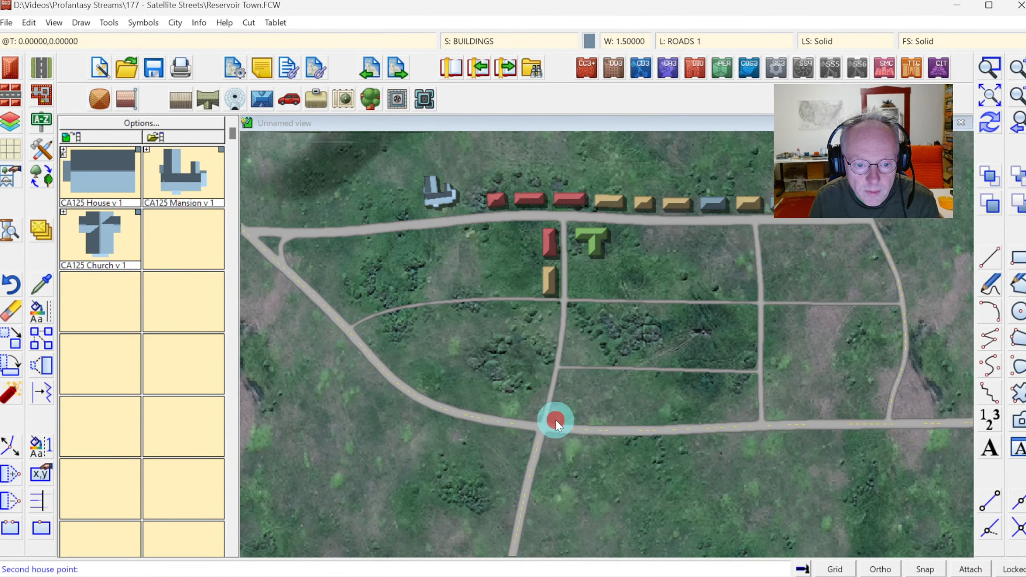
click(633, 421)
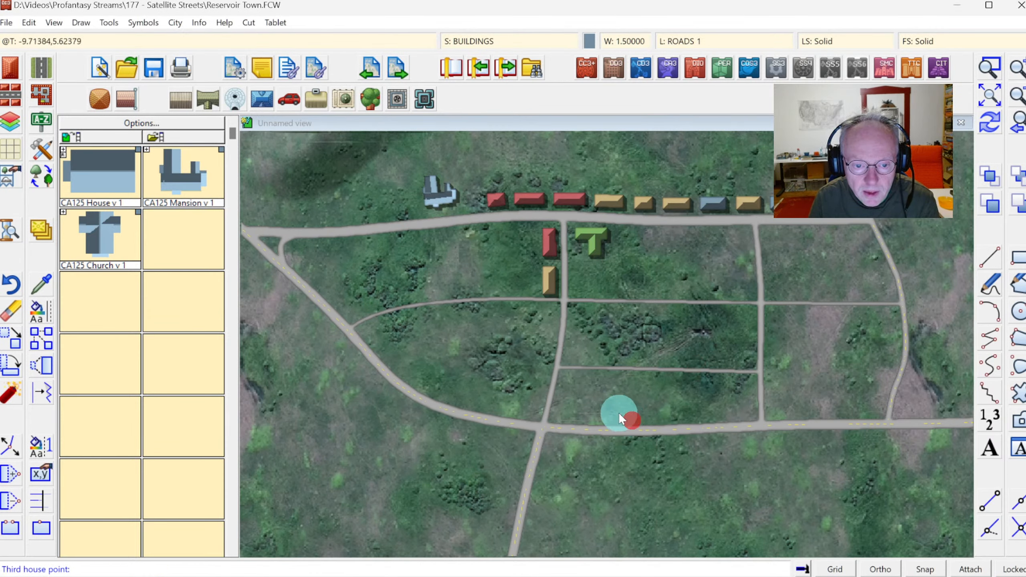
click(613, 372)
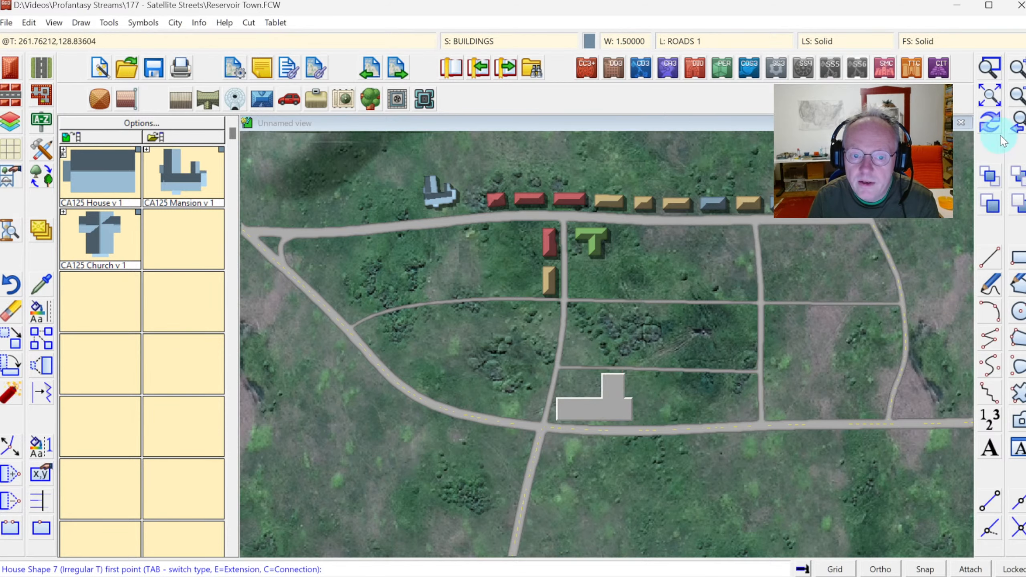
click(989, 126)
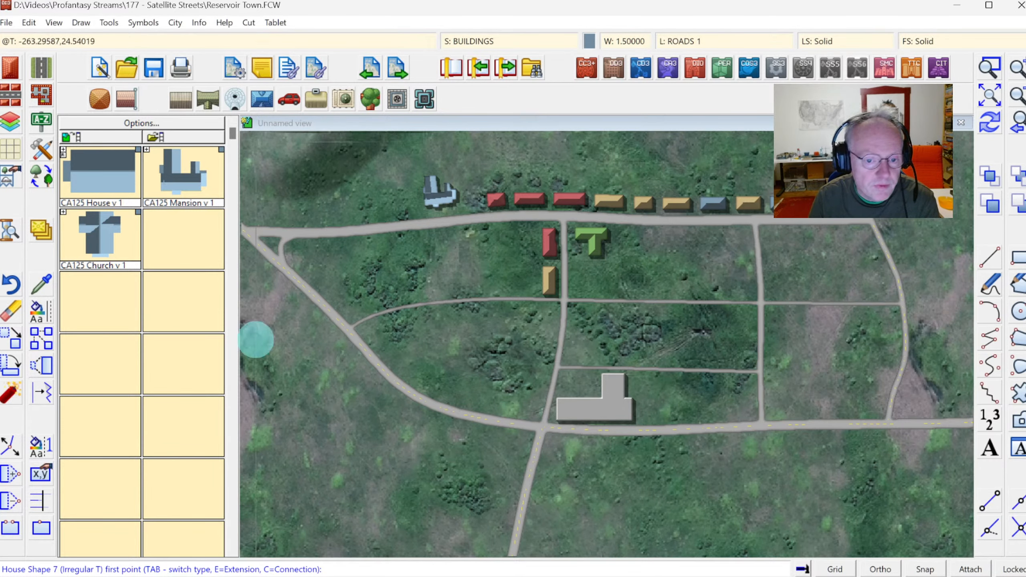
Draw a Road, Background Area polygon around the large building, between the north-south road, the side street and the bottom road.
click(38, 146)
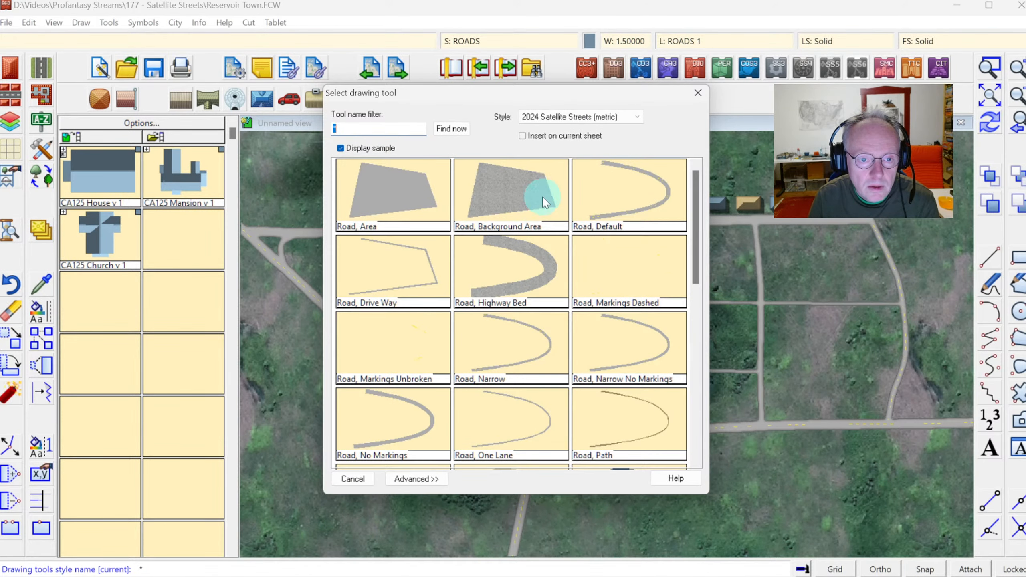
click(502, 196)
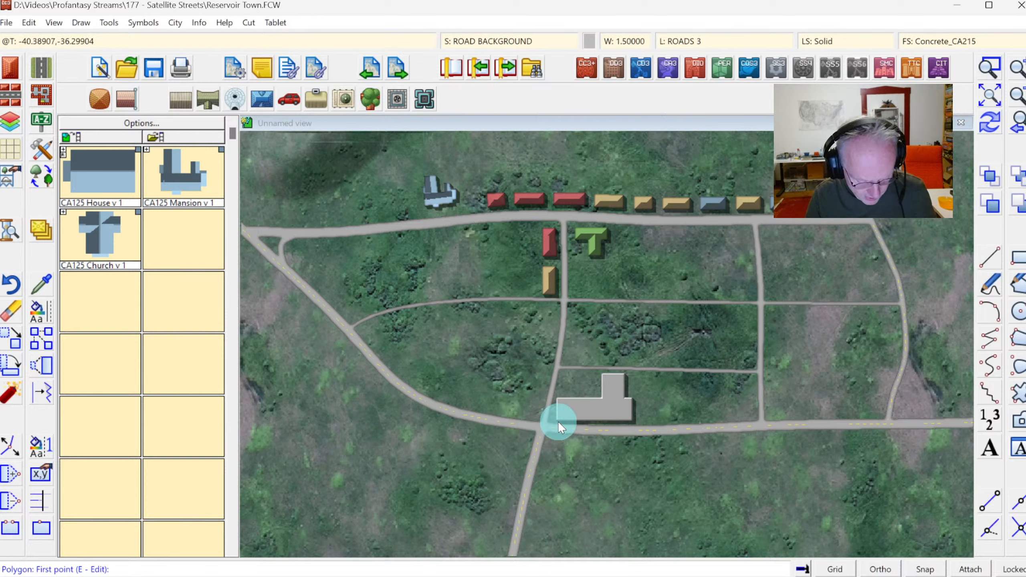
click(544, 421)
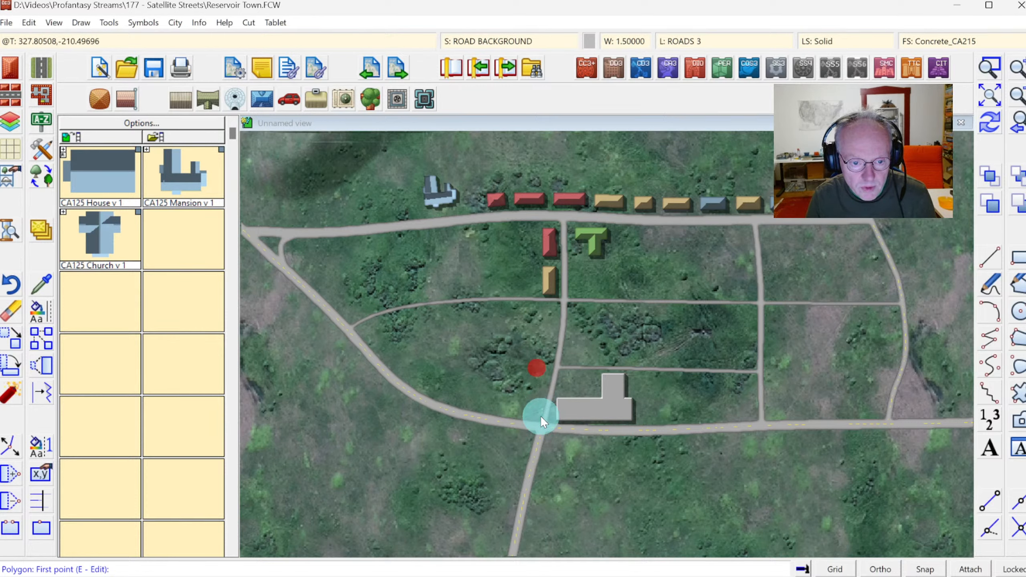
click(570, 368)
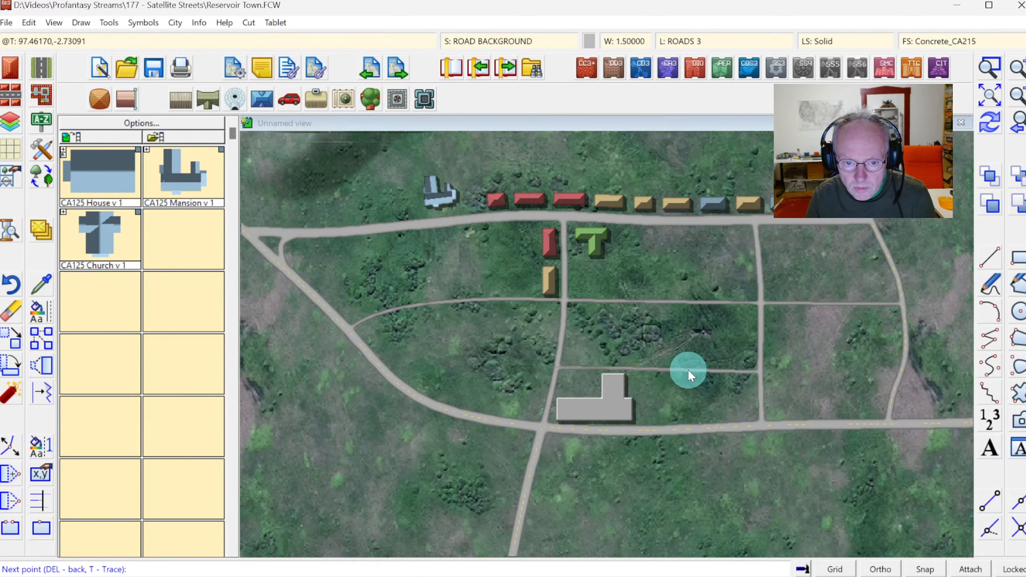
click(664, 370)
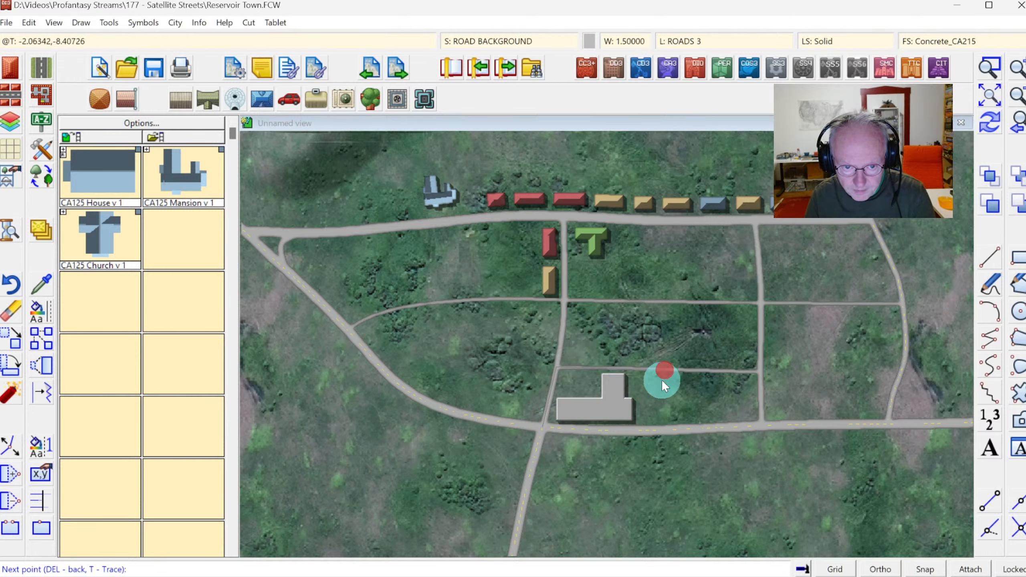
click(663, 428)
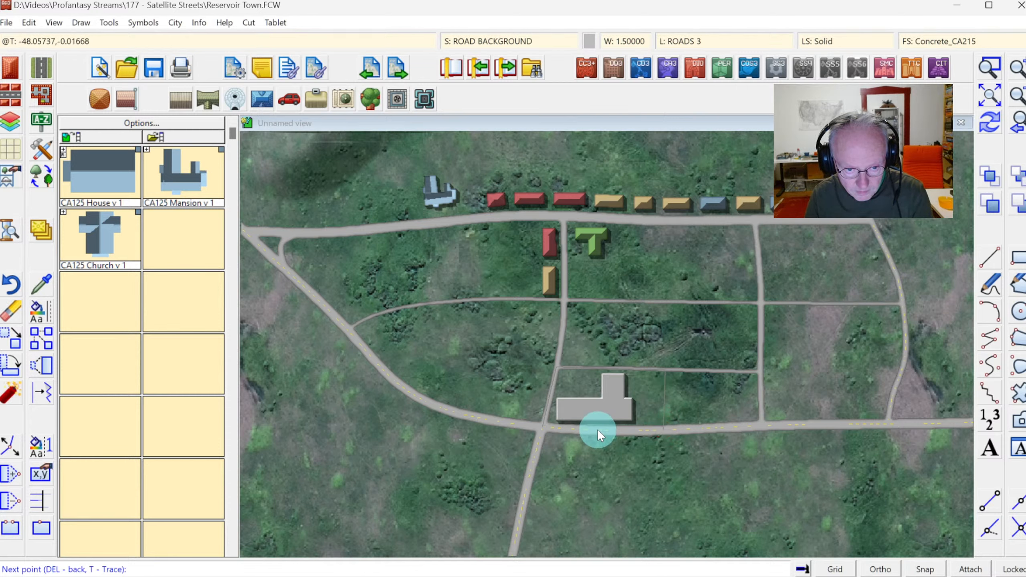
click(597, 429)
right_click(597, 429)
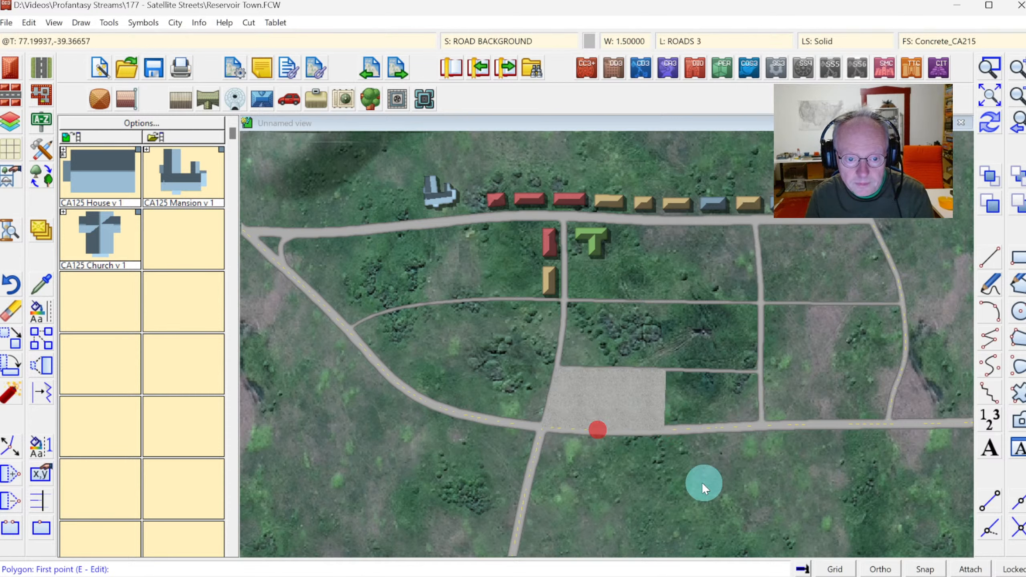
click(994, 129)
click(989, 66)
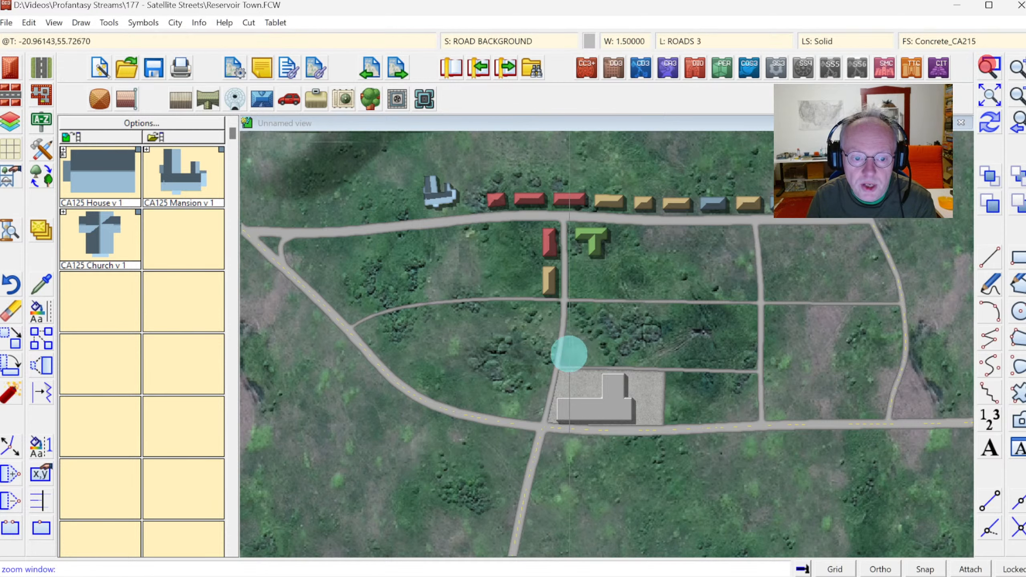
Draw a Road, Area polygon covering the paved lot's northwest corner beside the large building's upper wing.
click(531, 356)
click(691, 441)
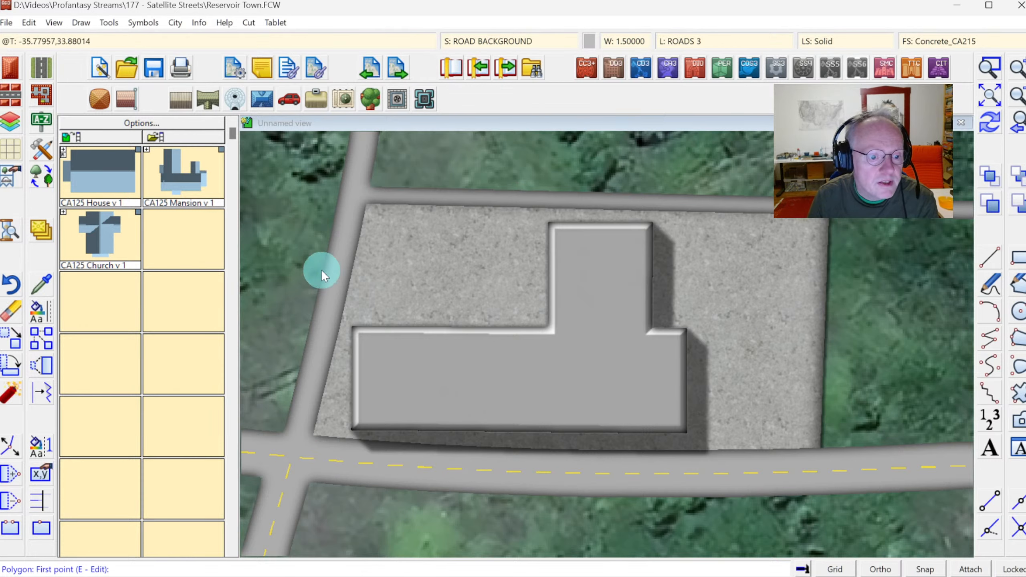
click(9, 69)
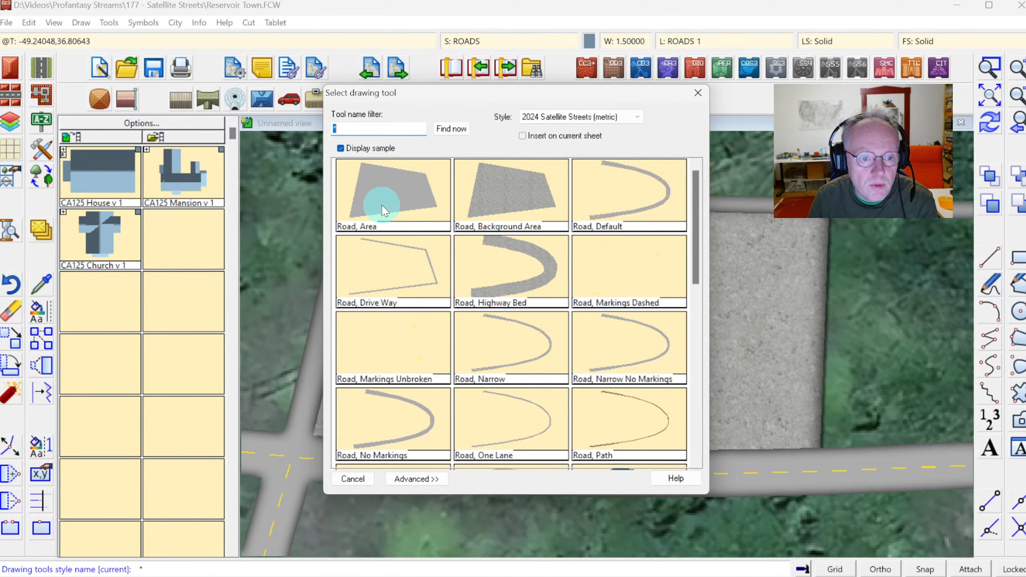
click(383, 210)
click(346, 240)
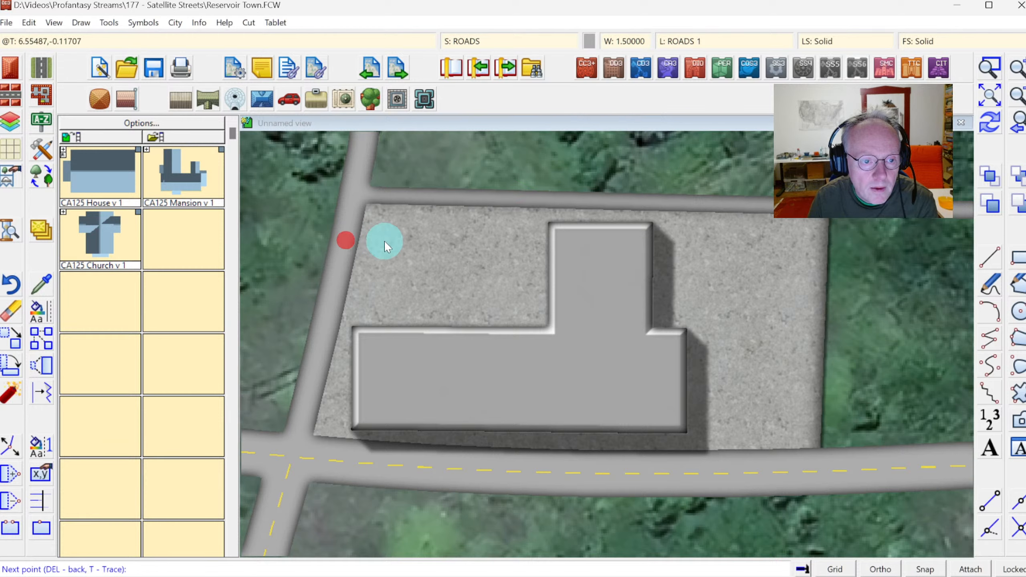
click(390, 242)
click(392, 211)
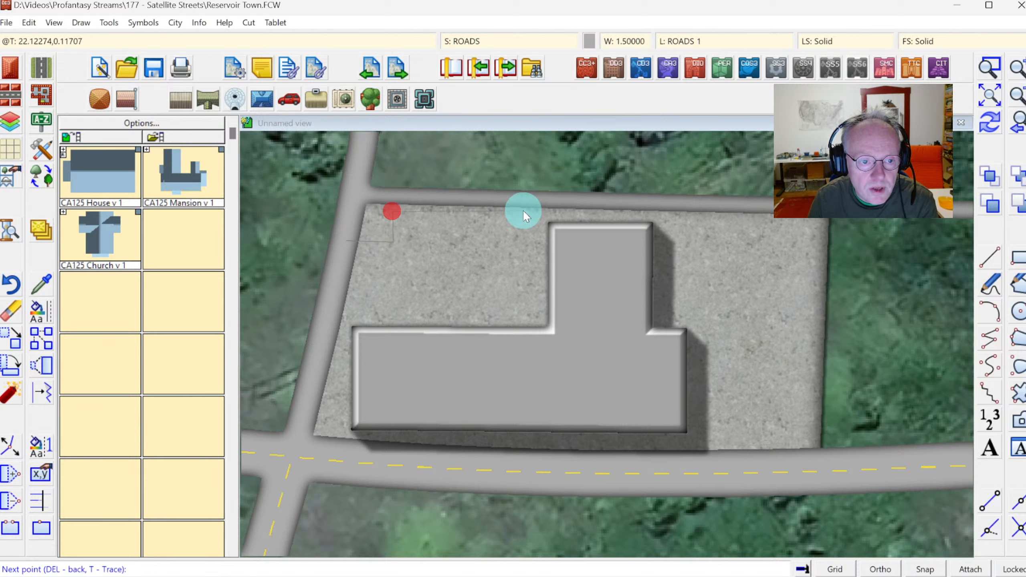
click(539, 211)
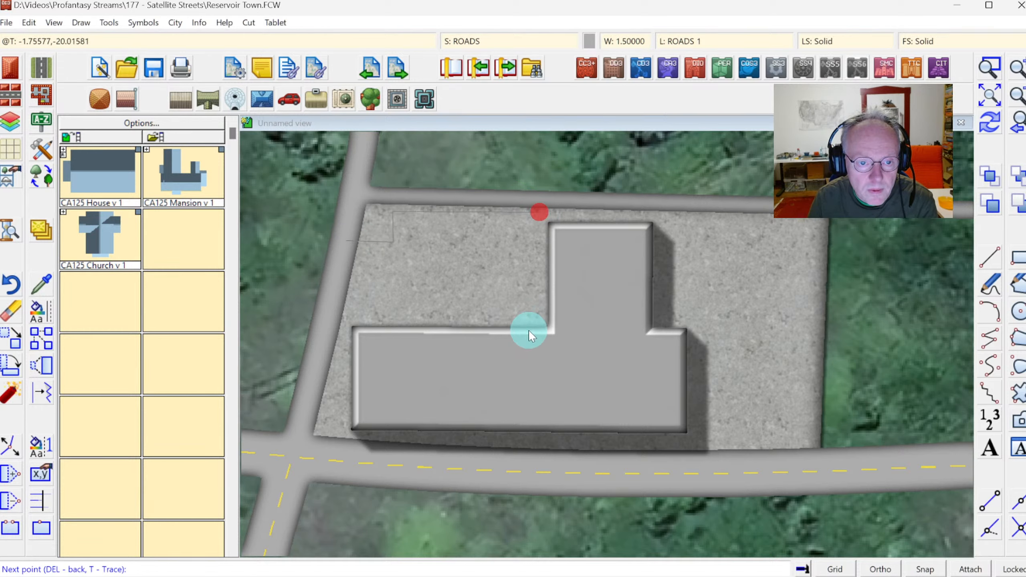
click(540, 336)
click(392, 339)
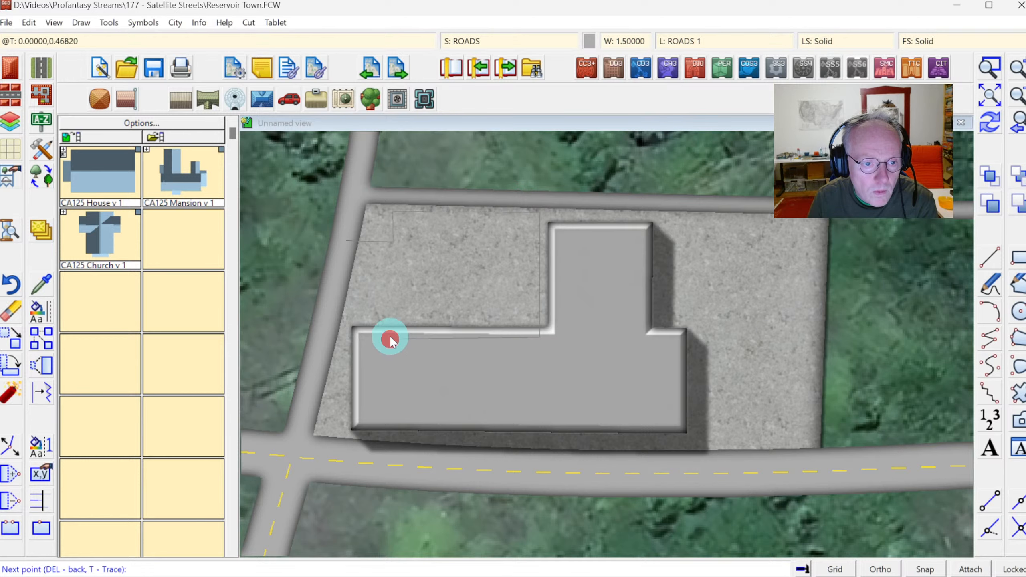
click(390, 267)
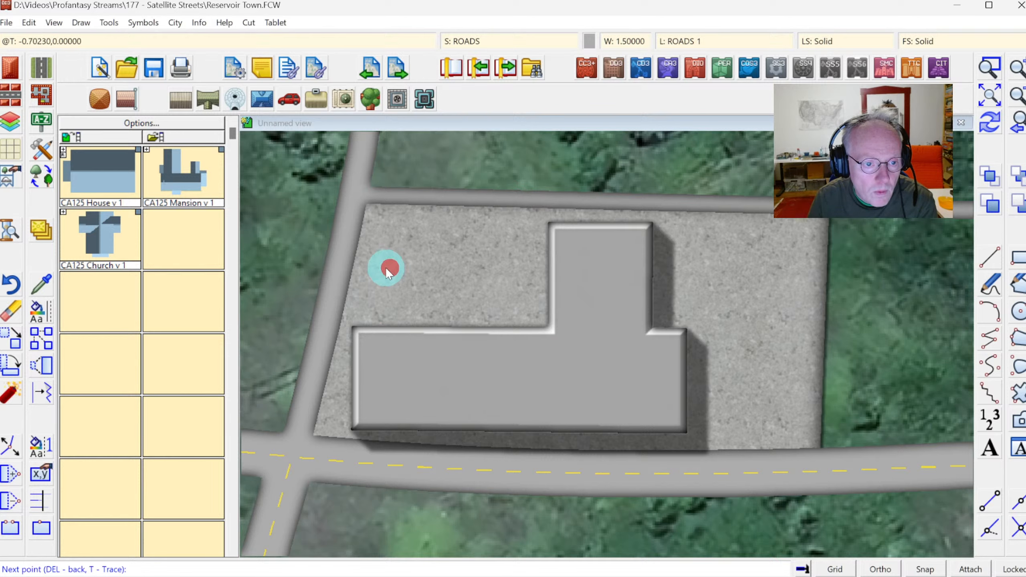
click(342, 267)
right_click(343, 267)
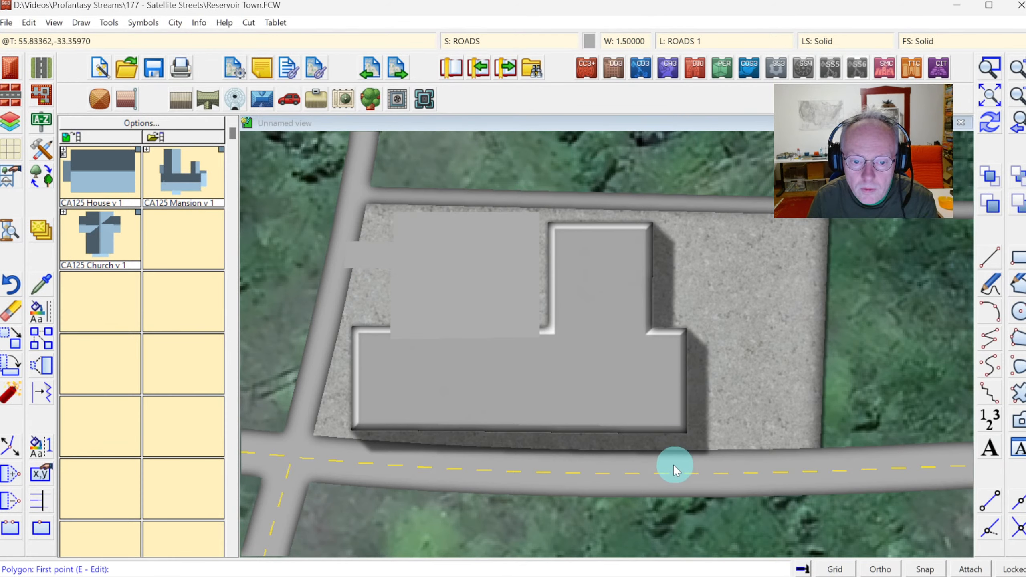
Draw a second Road, Area polygon over the lot's east side between the building and the side street, then redraw.
click(699, 462)
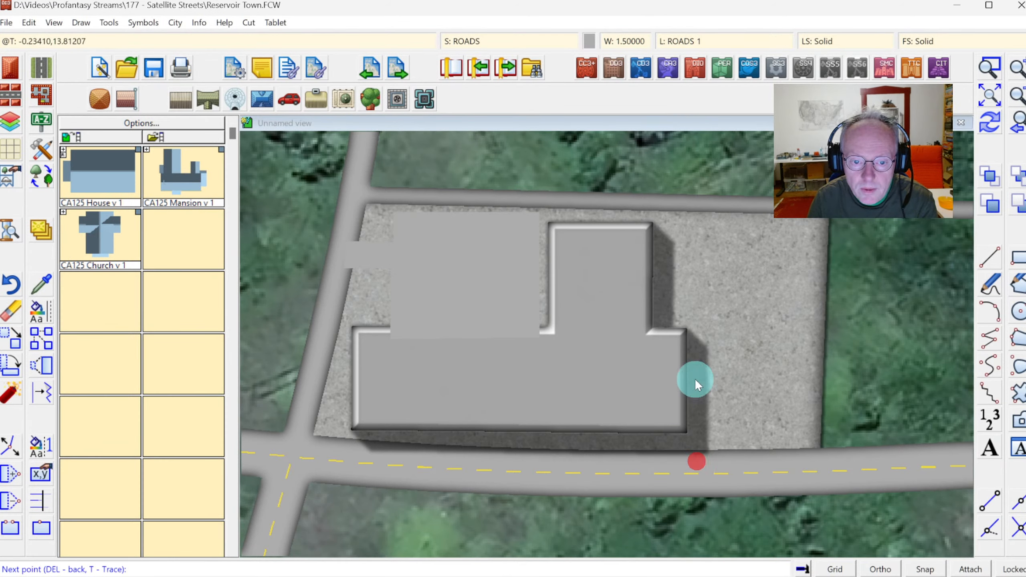
click(699, 226)
click(814, 228)
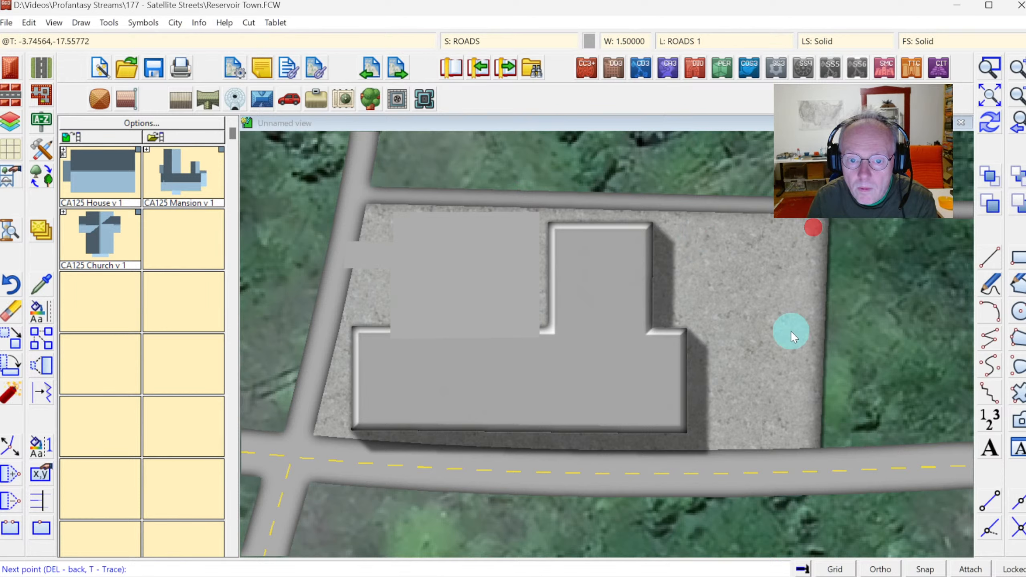
click(807, 416)
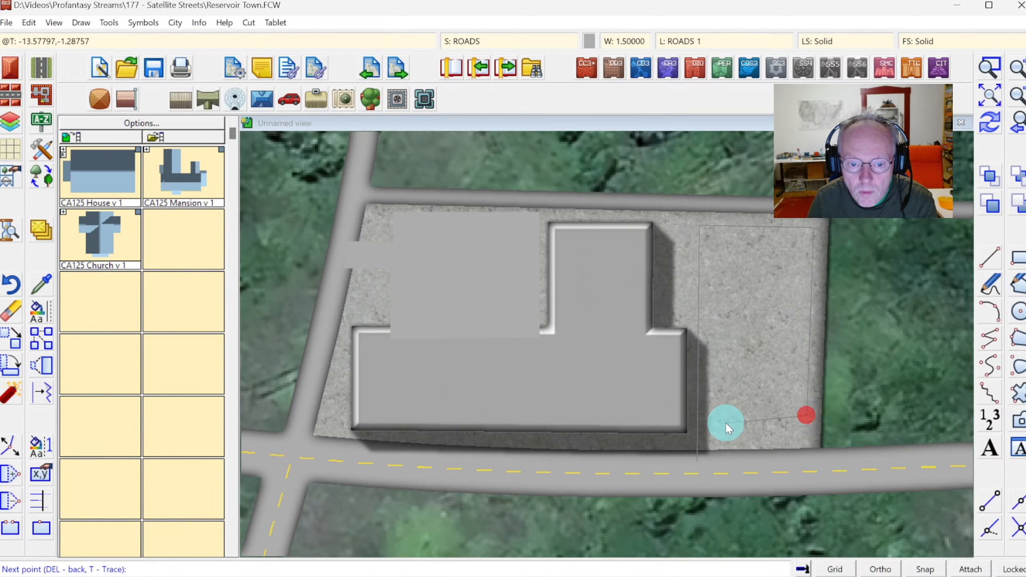
click(724, 459)
right_click(723, 459)
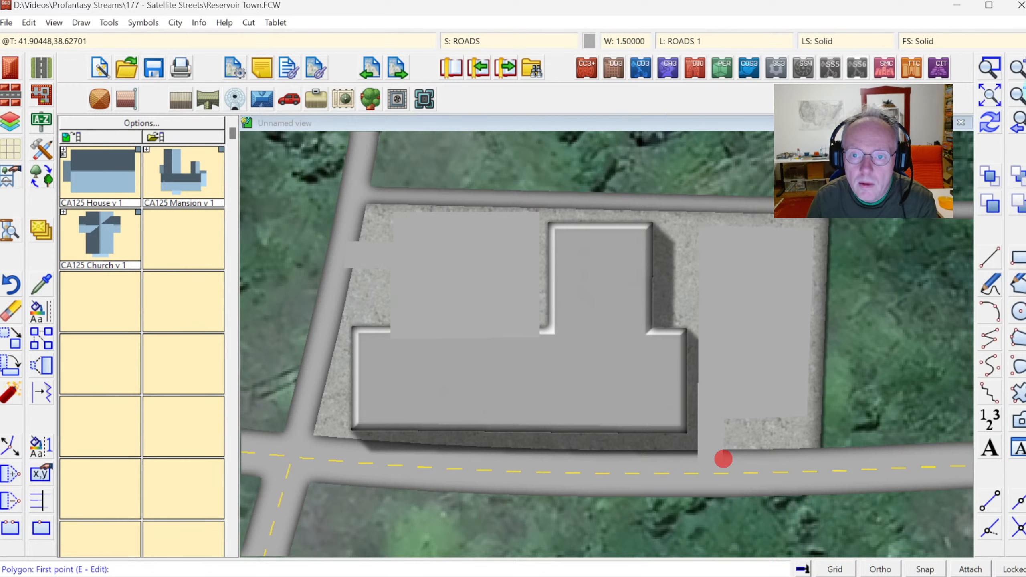
click(983, 126)
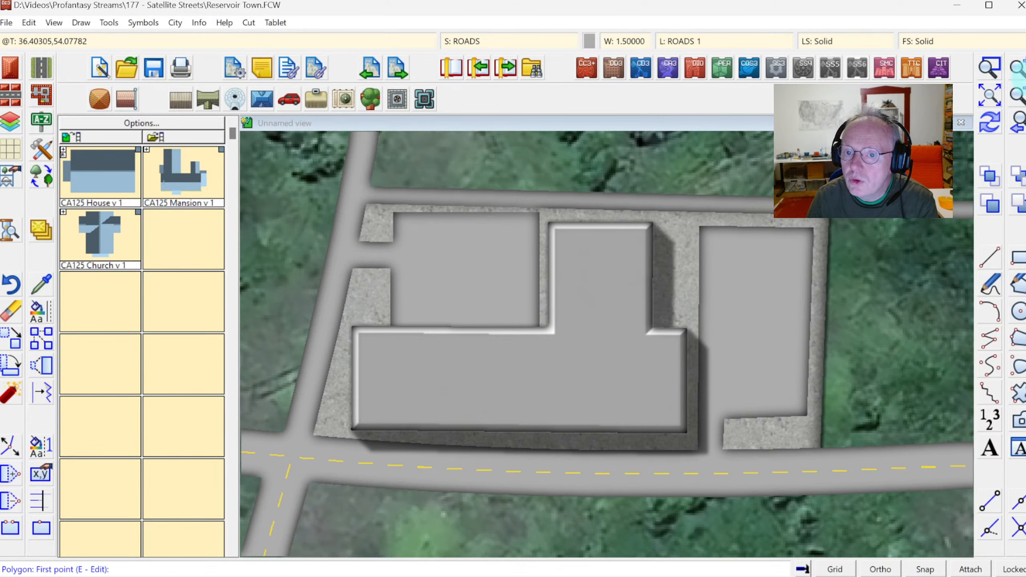
Open the Insert building dialog and choose a rectangular shape, flat roof and CA215 Grey Roof settings.
click(1016, 97)
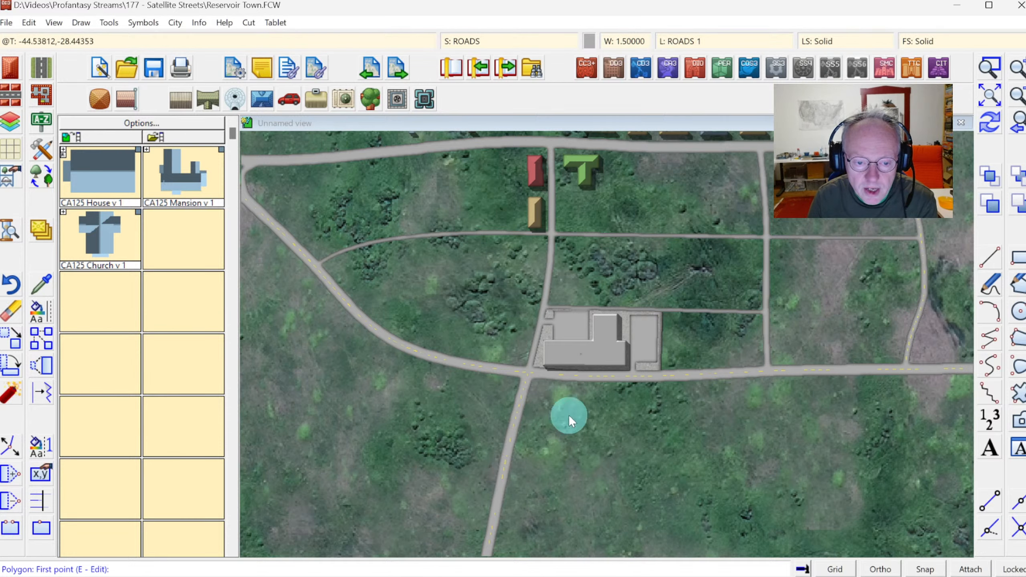
click(985, 73)
click(477, 328)
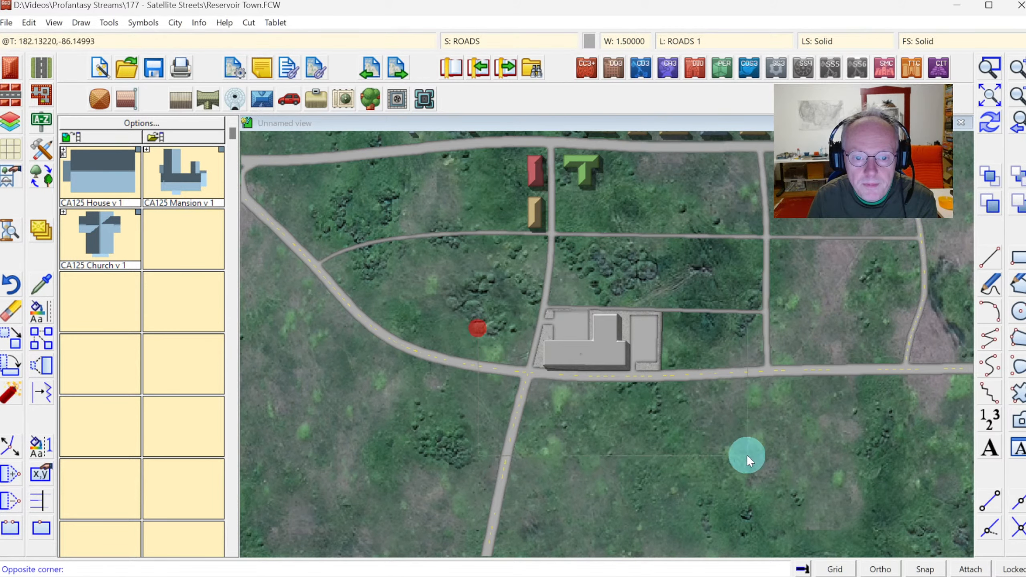
click(794, 464)
click(6, 66)
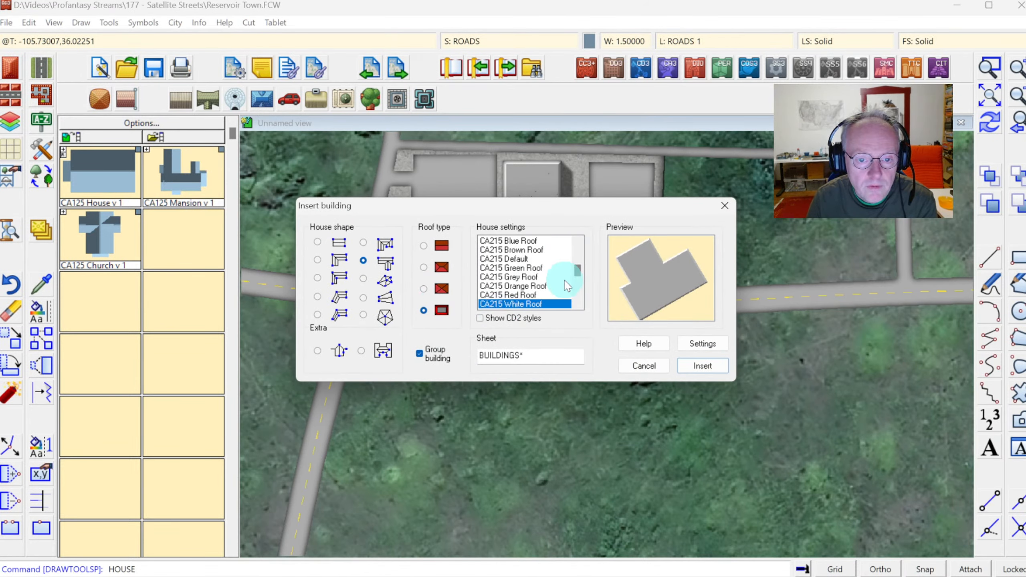
click(511, 295)
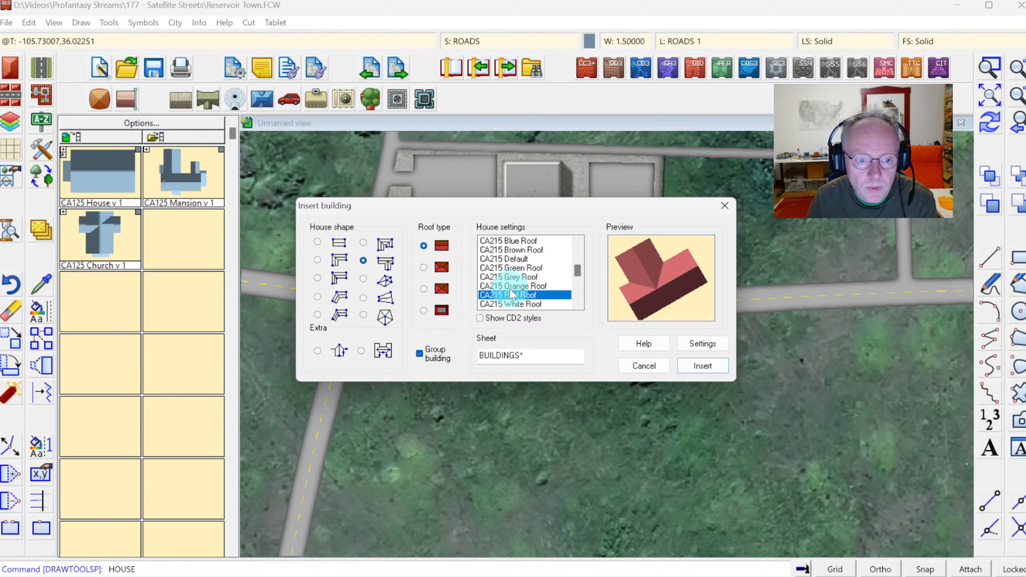
click(423, 310)
click(500, 286)
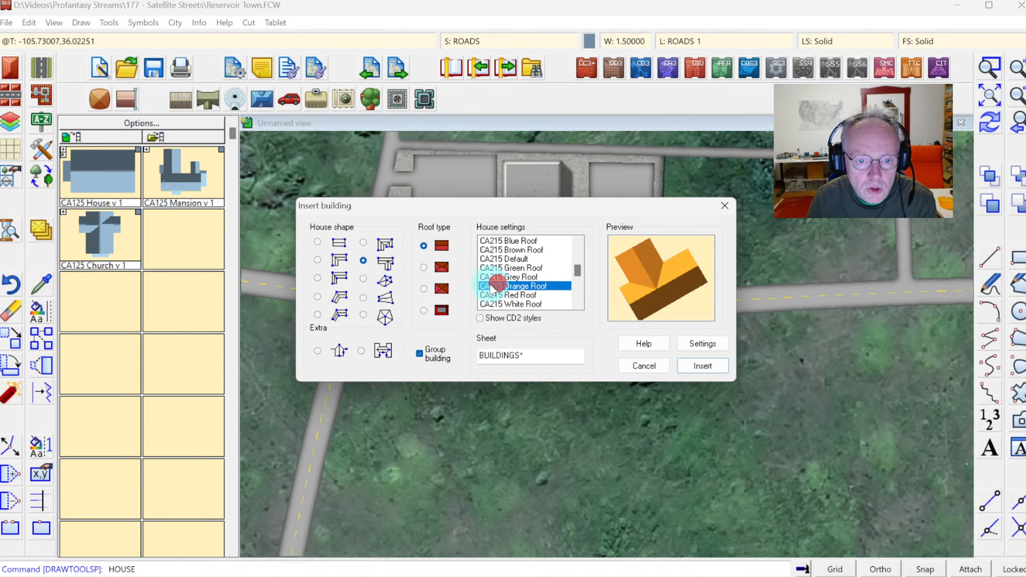
click(443, 288)
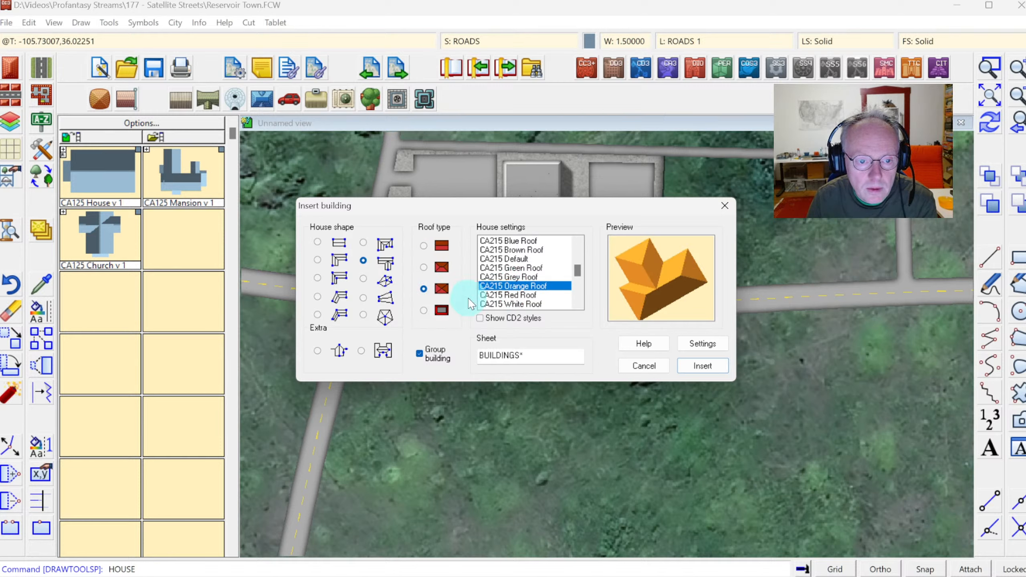
click(427, 310)
click(497, 277)
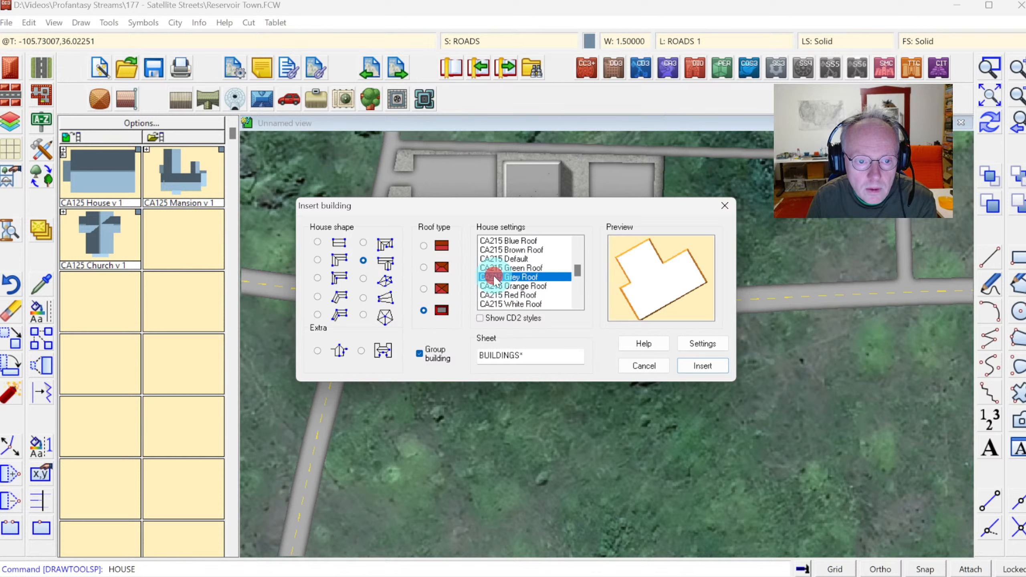
click(424, 310)
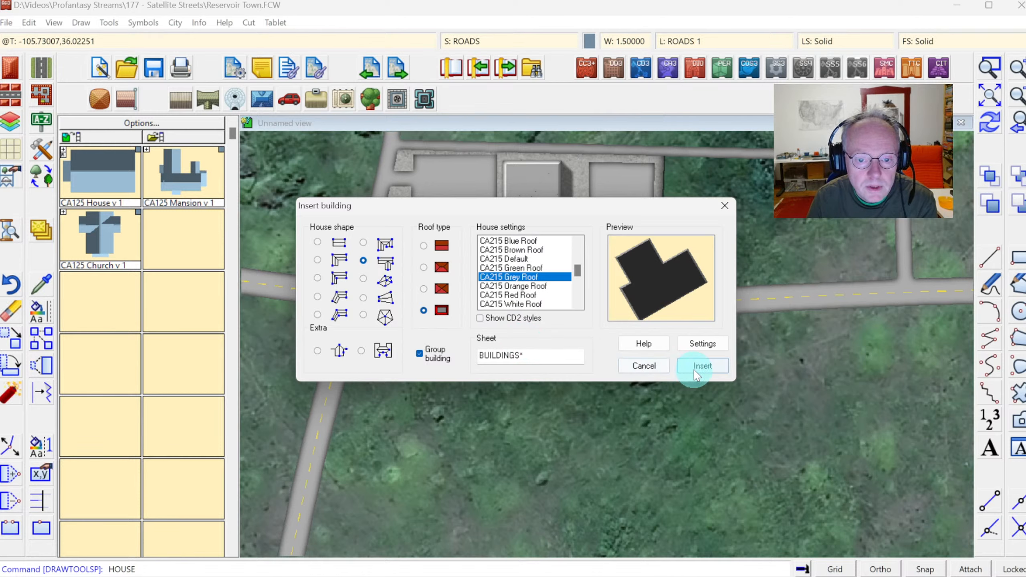
click(317, 242)
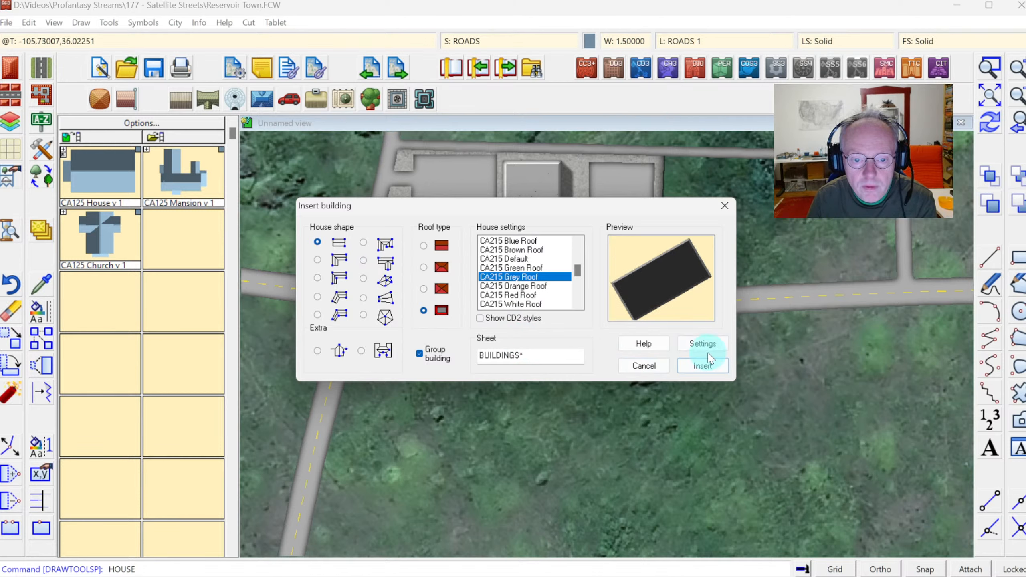
click(703, 367)
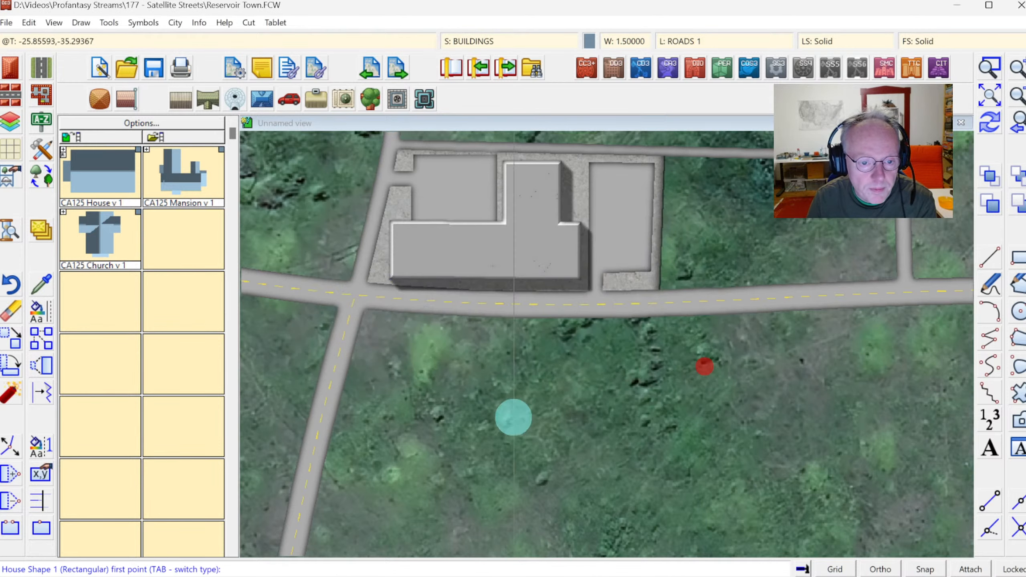
Insert a flat-roofed rectangular building south of the bottom road, just east of the north-south road.
click(375, 358)
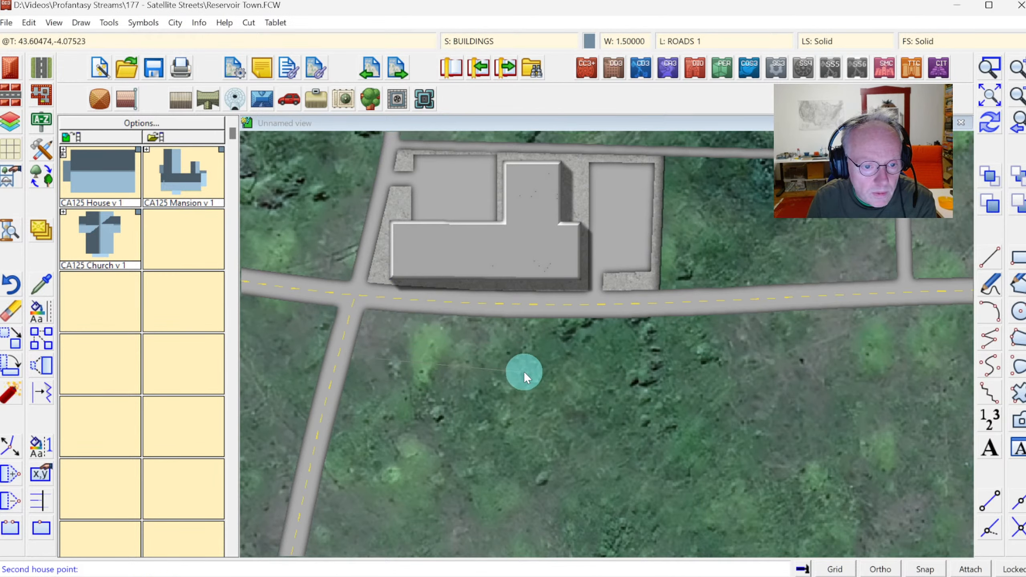
click(466, 368)
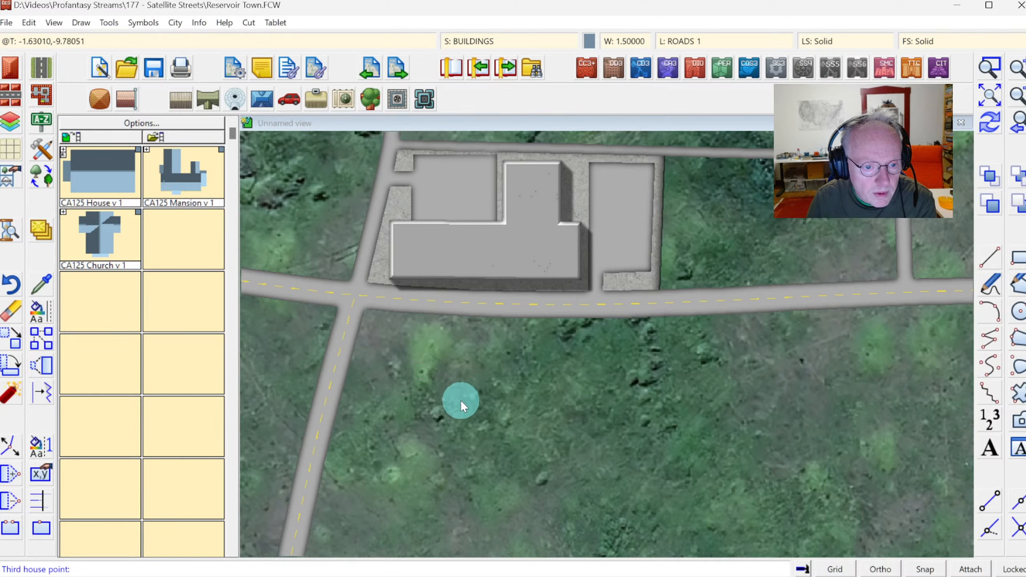
click(460, 400)
Insert a second rectangular building, oriented north-south, just east of the first one.
click(484, 328)
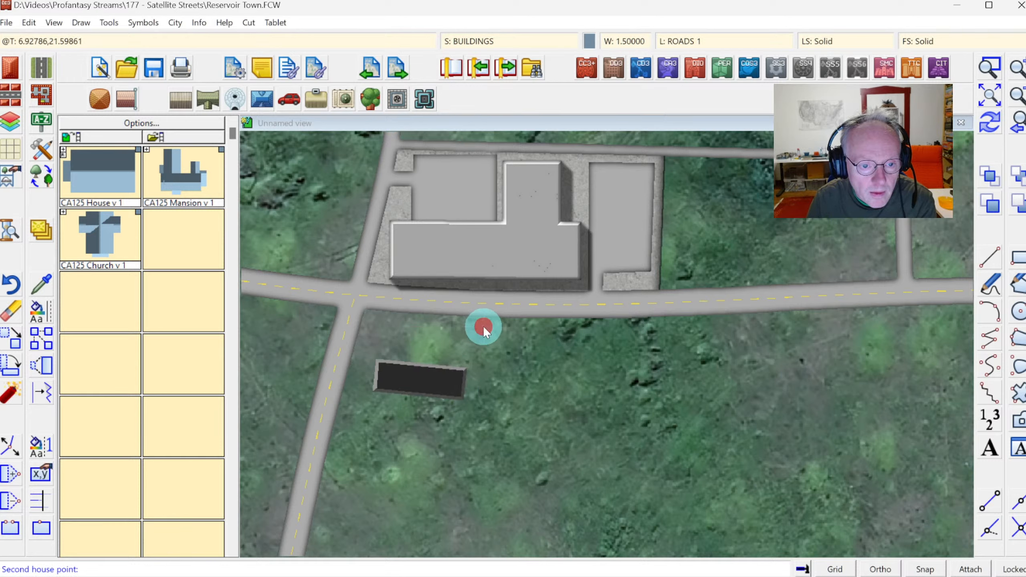
click(477, 400)
click(508, 402)
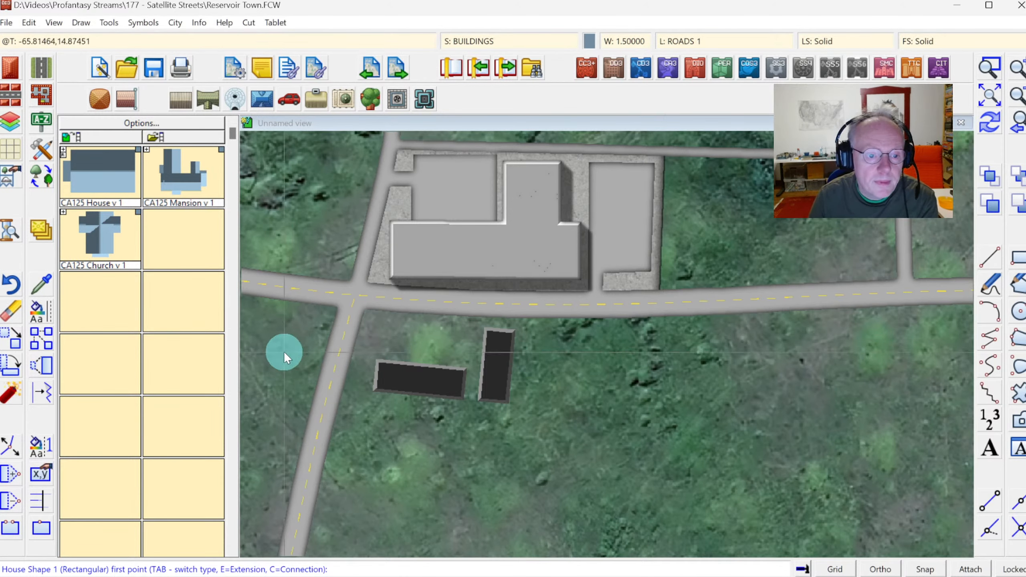
Draw a Road, No Markings path from the north-south road past the two buildings, curving up to join the bottom road.
click(43, 79)
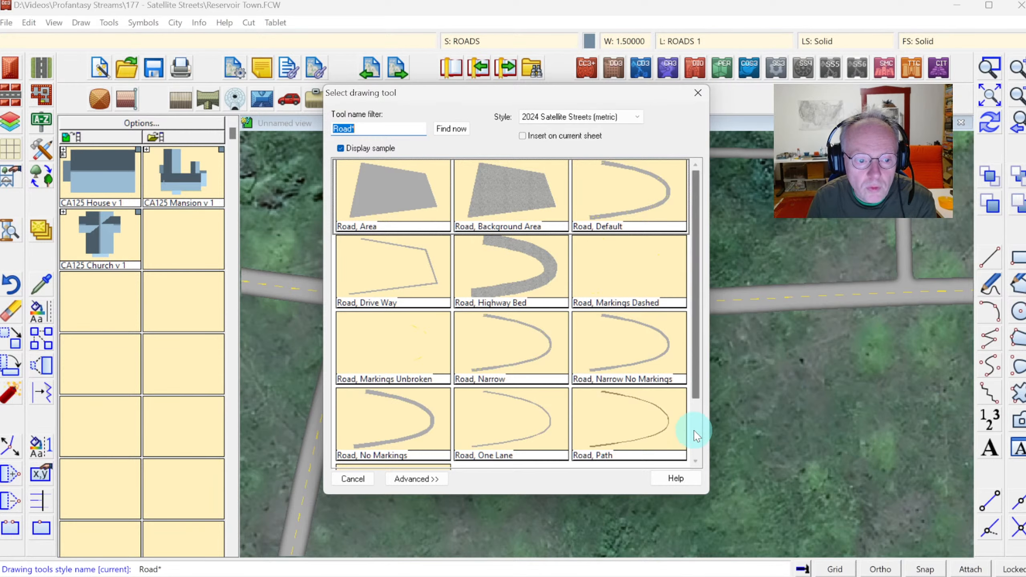
click(696, 432)
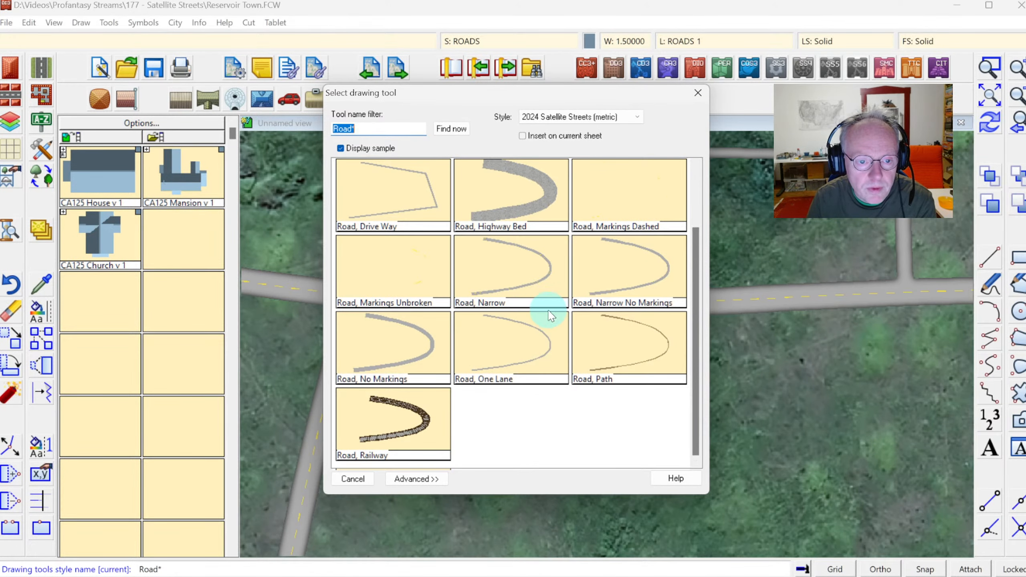
click(399, 354)
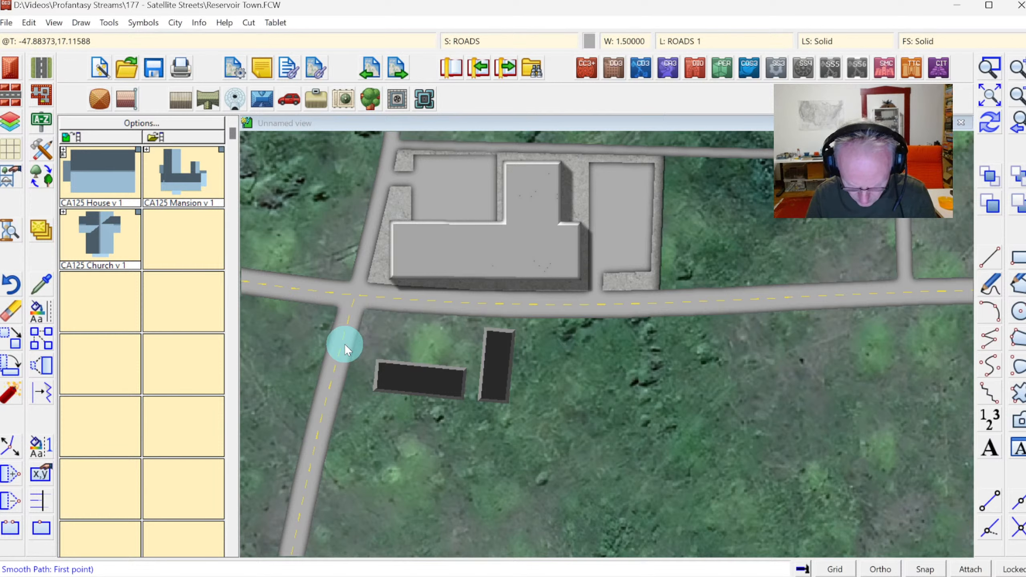
click(343, 335)
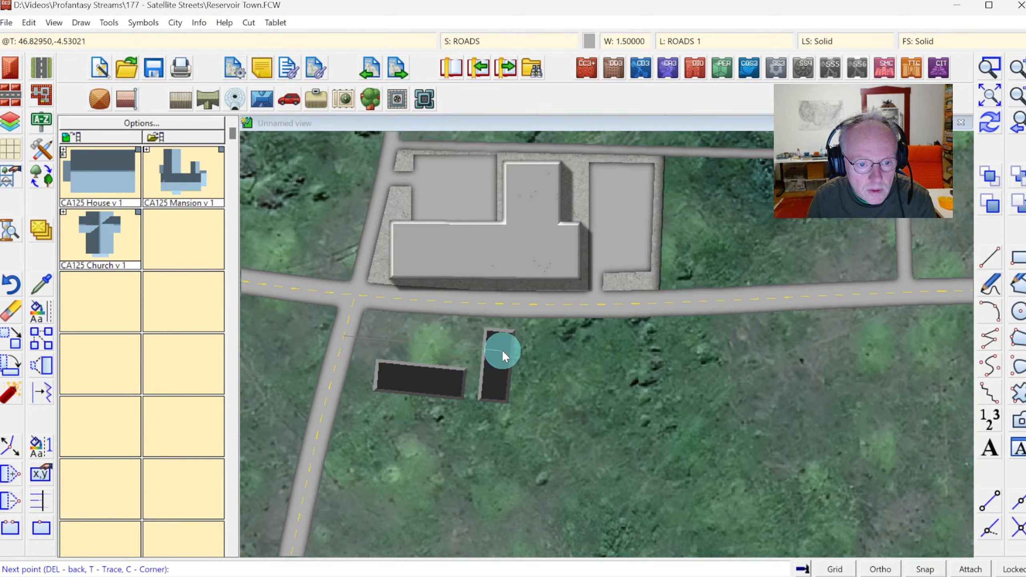
click(528, 355)
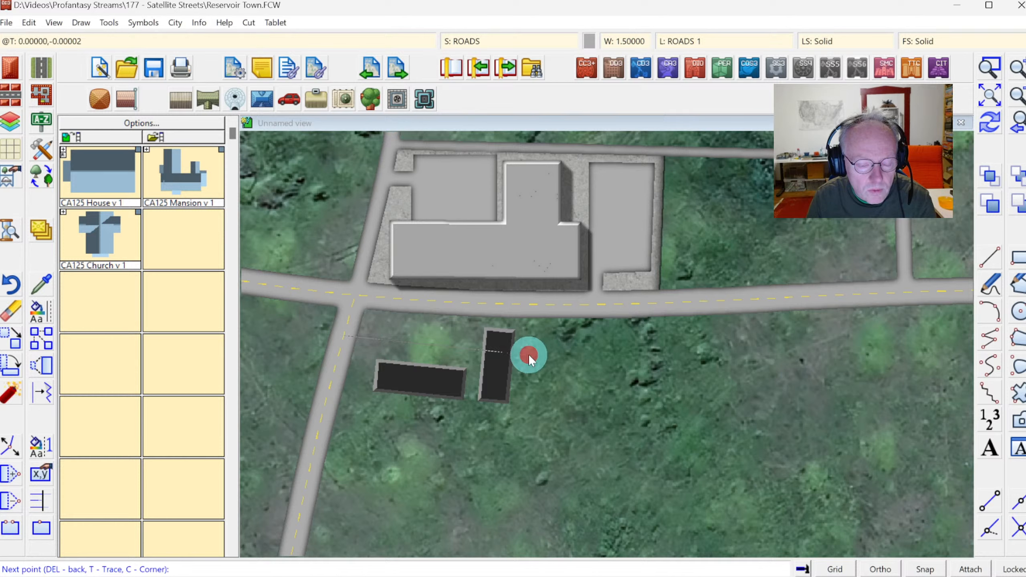
click(544, 356)
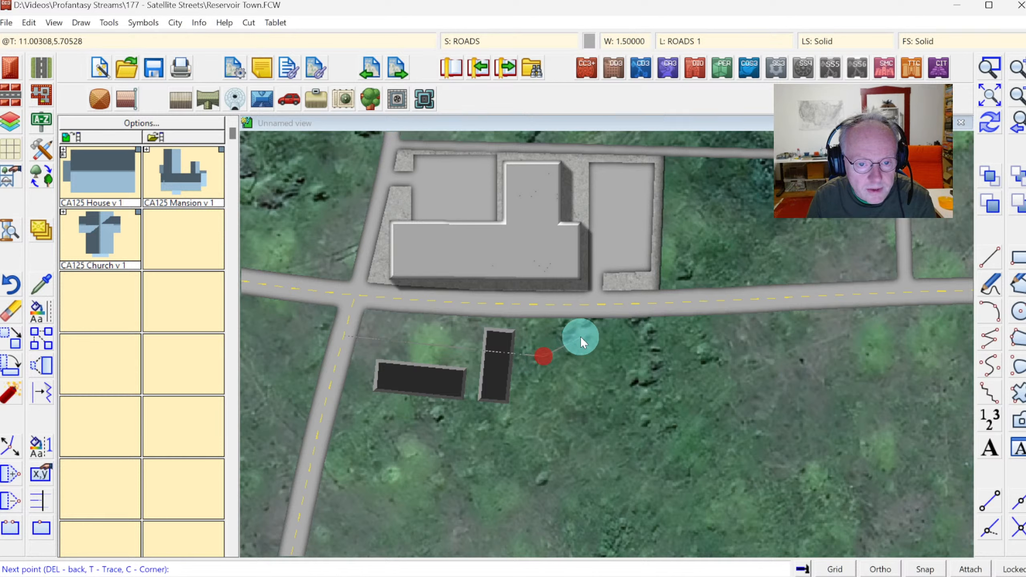
click(610, 322)
click(673, 302)
right_click(688, 317)
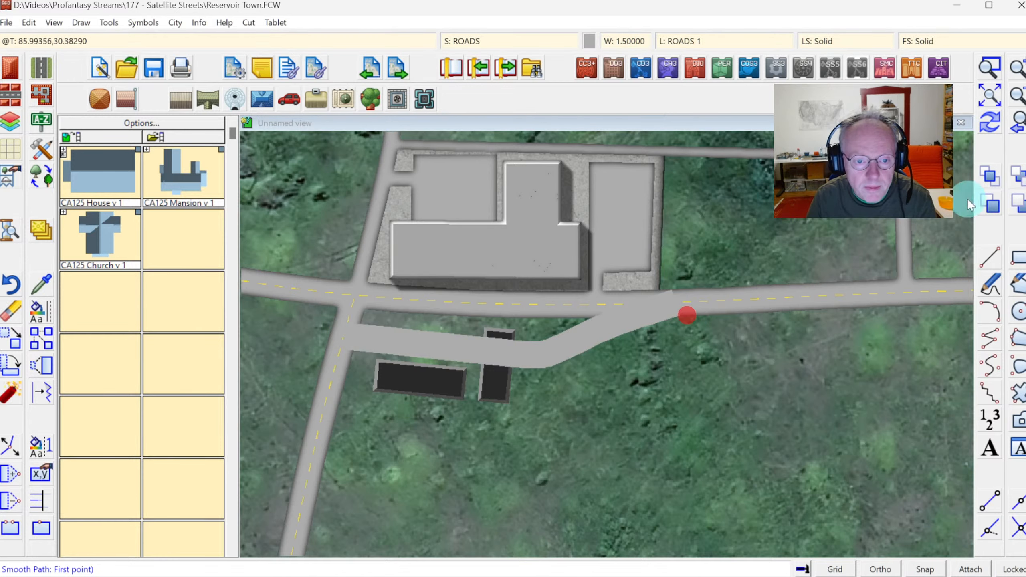
click(990, 122)
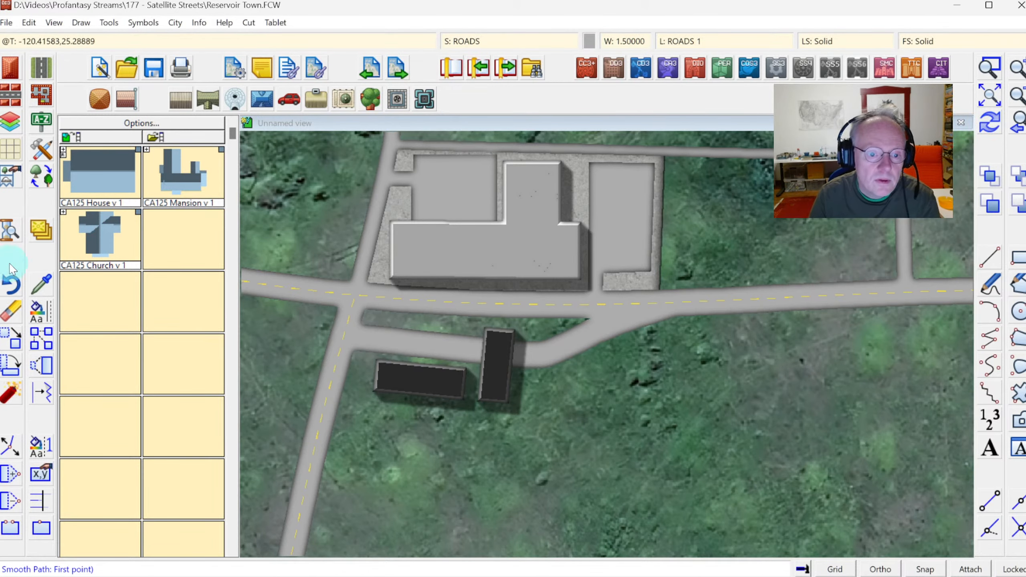
Draw a Concrete_CA215 paved-area polygon around the two southern buildings, between the north-south road and the curved road.
click(41, 151)
click(510, 201)
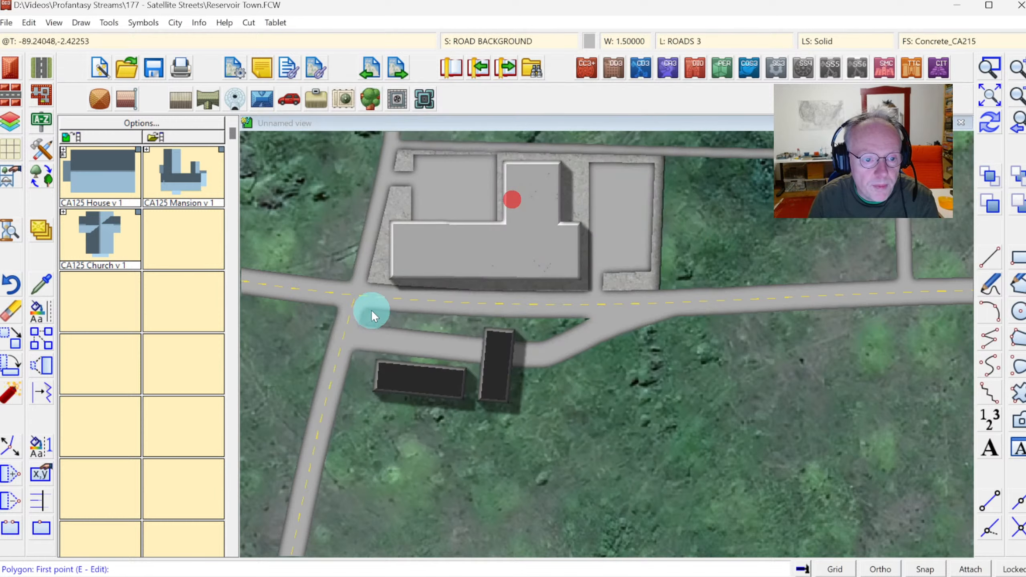
click(344, 335)
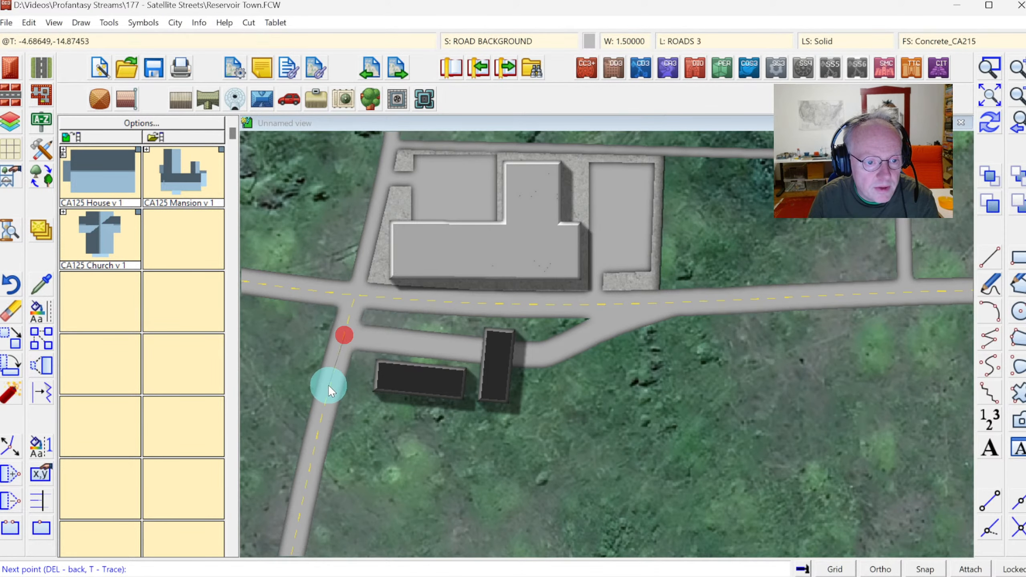
click(326, 401)
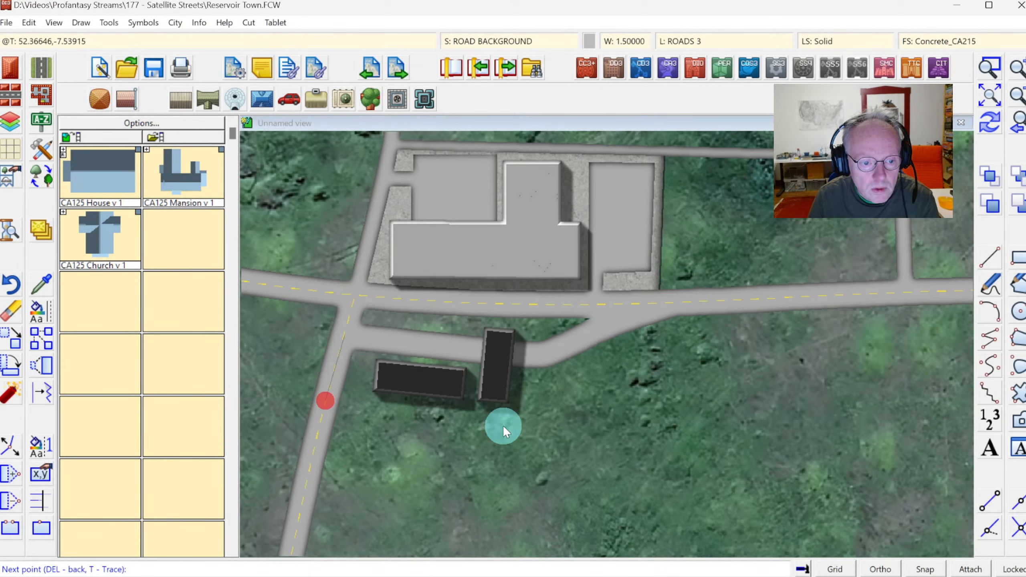
click(553, 420)
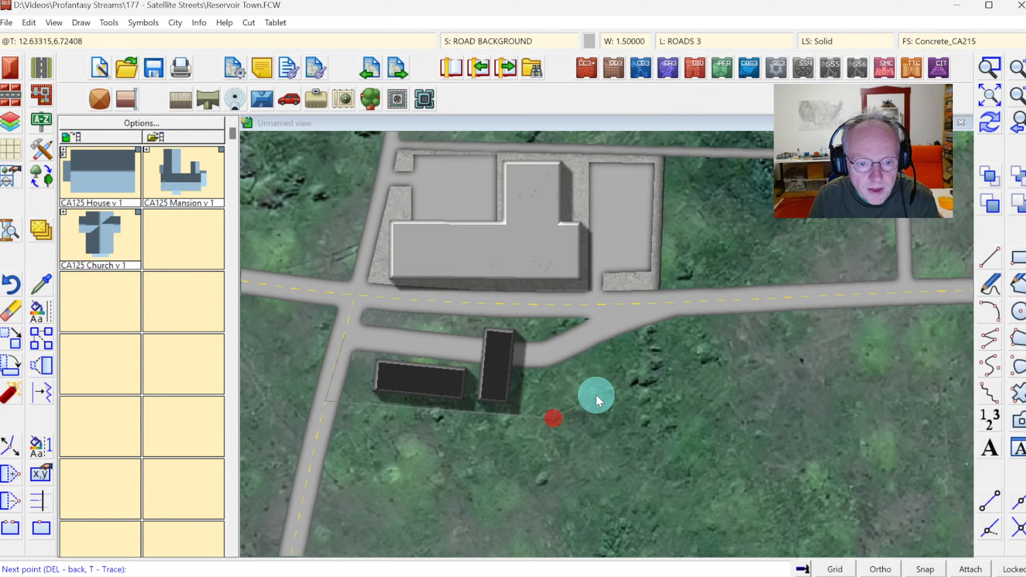
click(596, 395)
click(607, 308)
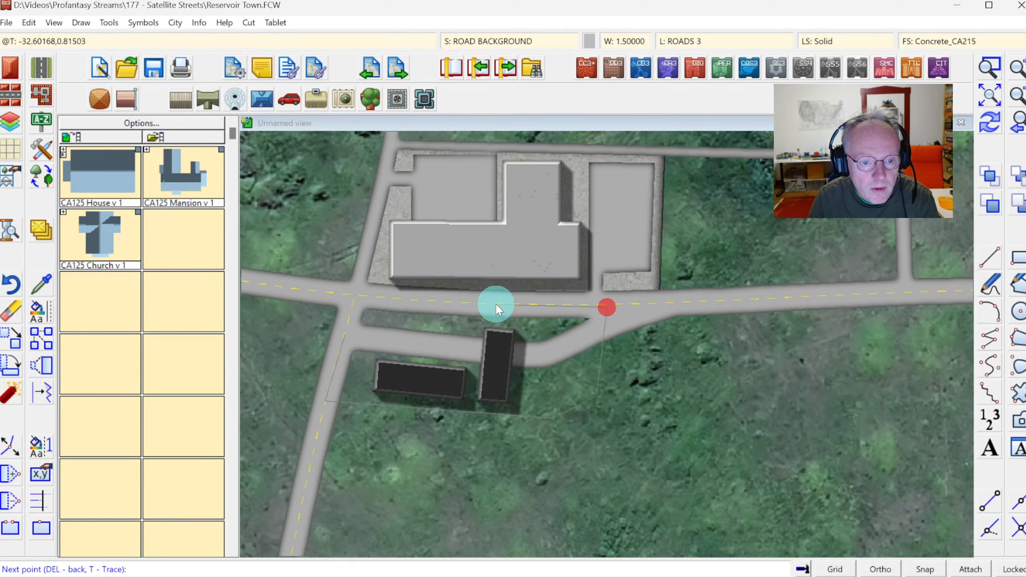
click(470, 304)
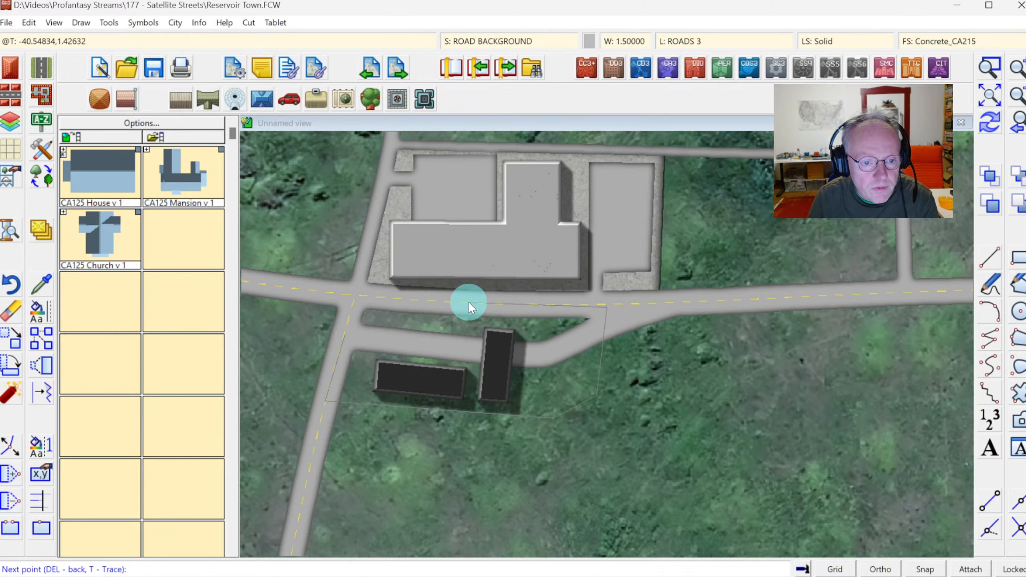
click(465, 327)
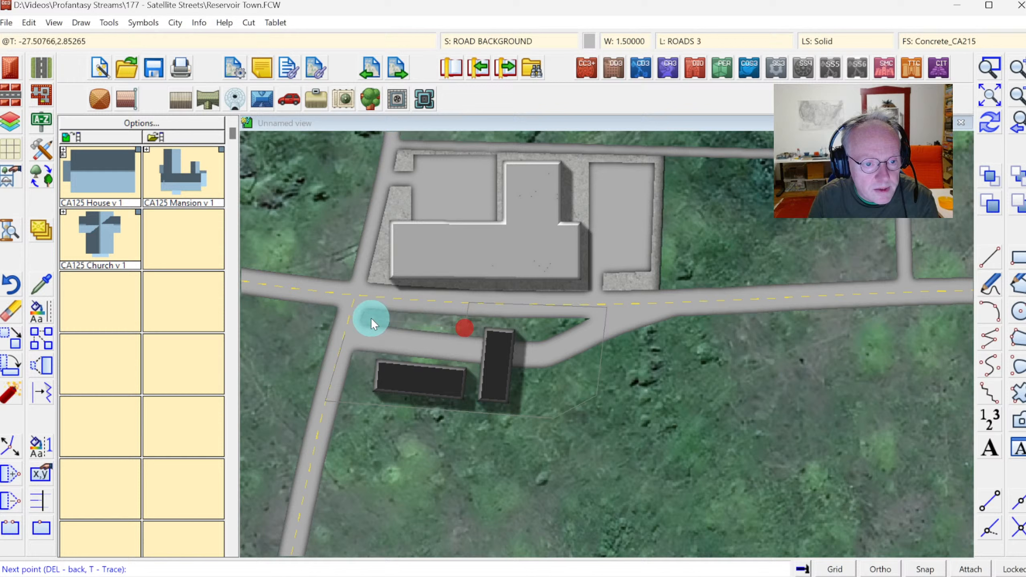
click(347, 316)
right_click(348, 317)
click(989, 122)
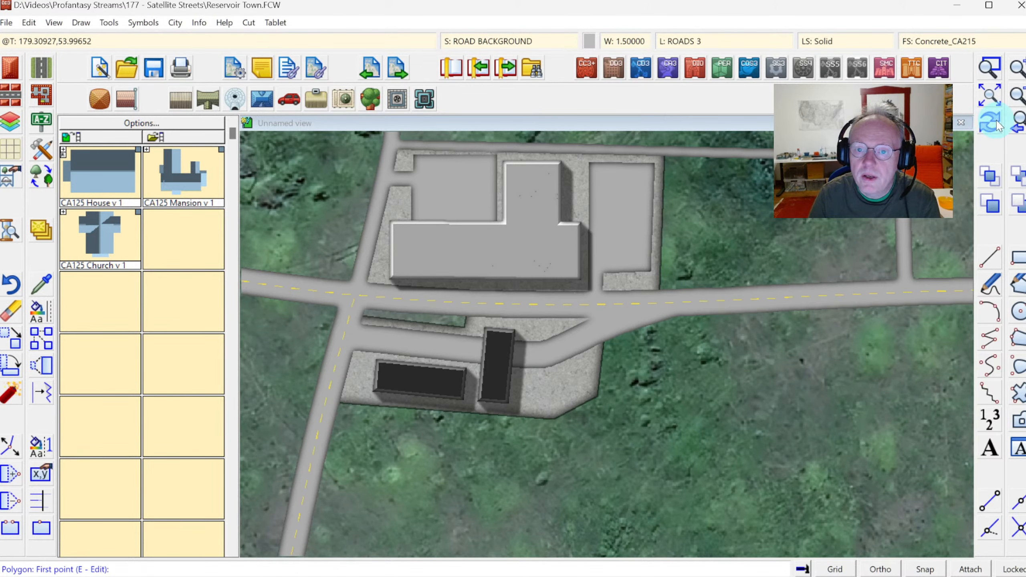
Set the current drawing colour to a dark red from the colour palette.
click(1017, 96)
click(1016, 96)
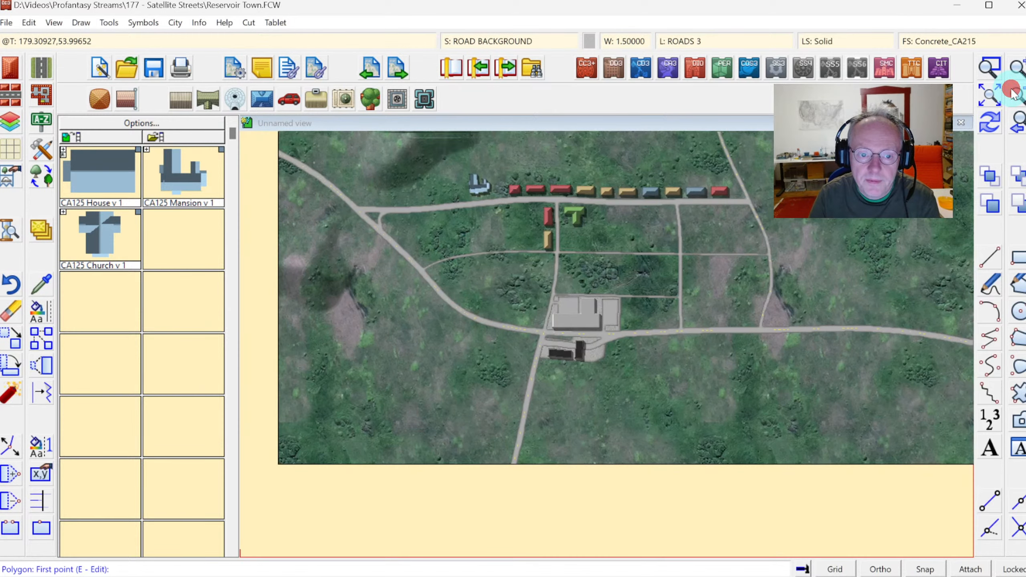
click(991, 69)
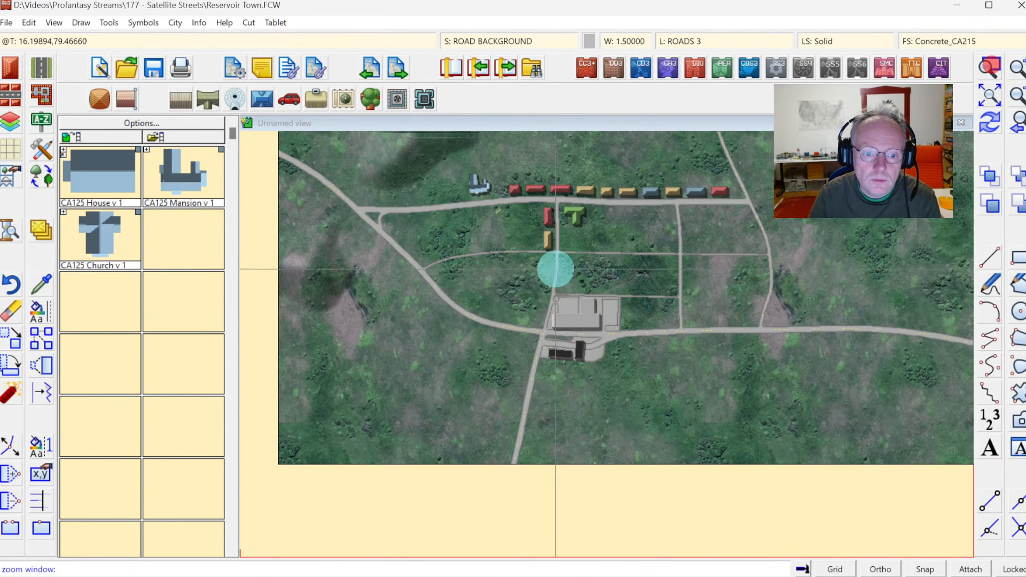
click(393, 174)
click(778, 378)
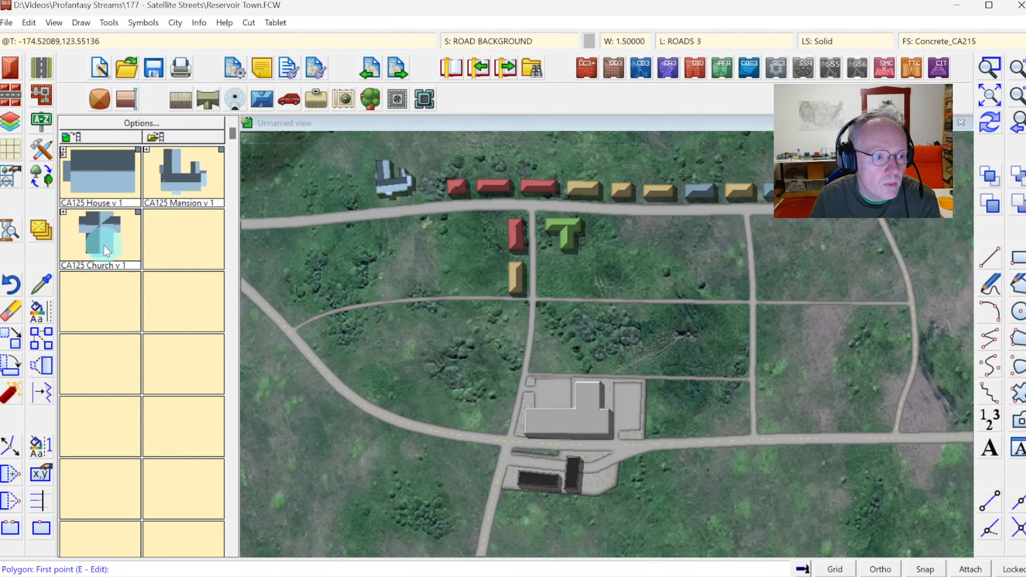
click(589, 41)
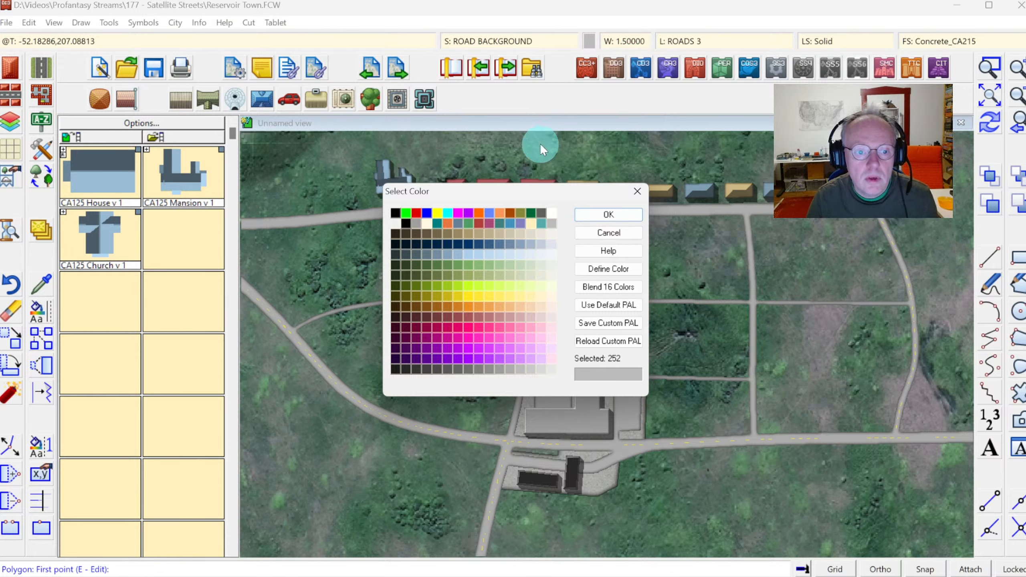
click(445, 316)
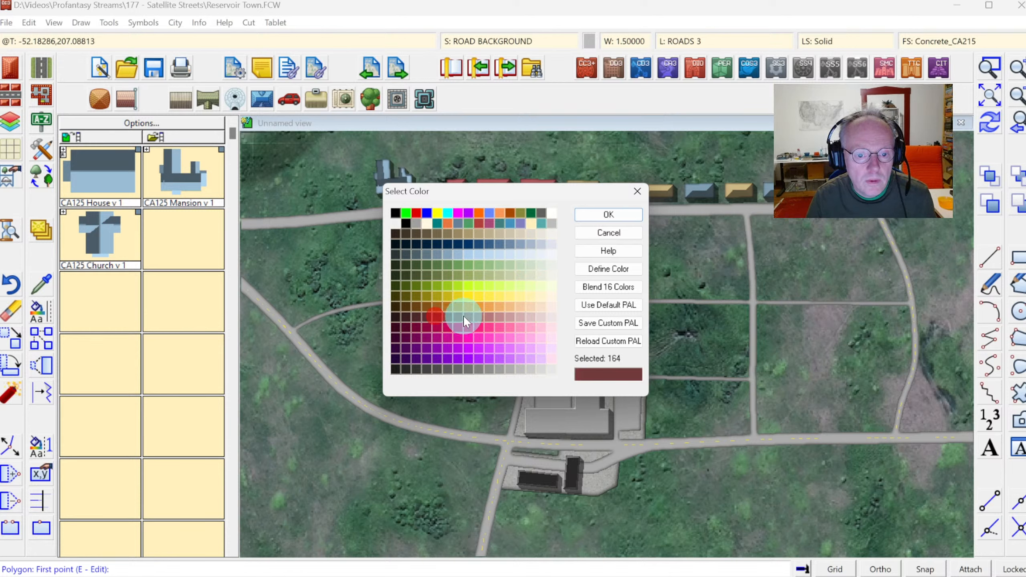
click(602, 220)
Place a CA125 Church v 1 symbol in the eastern block just north of the middle east-west road.
click(99, 219)
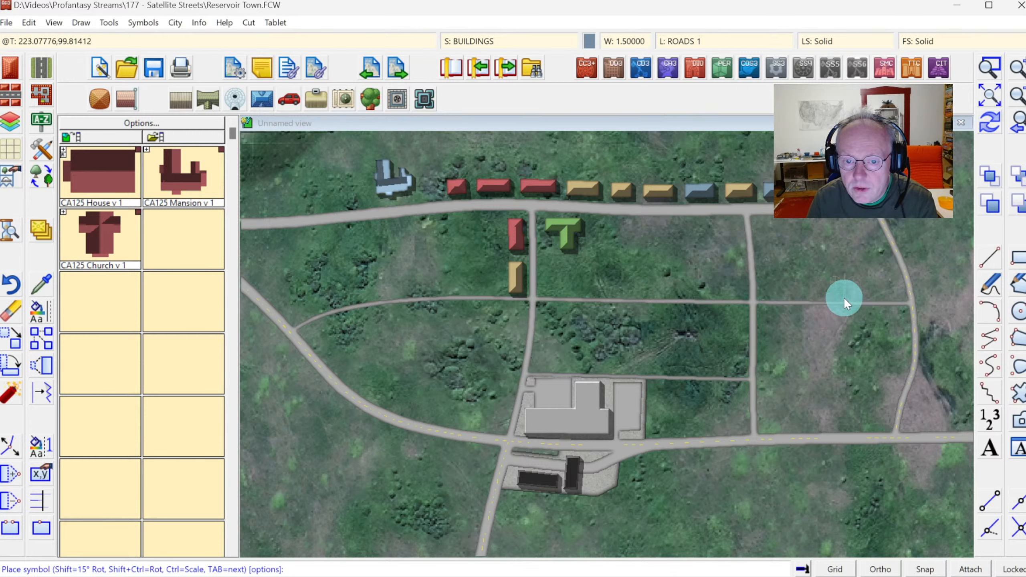
click(831, 300)
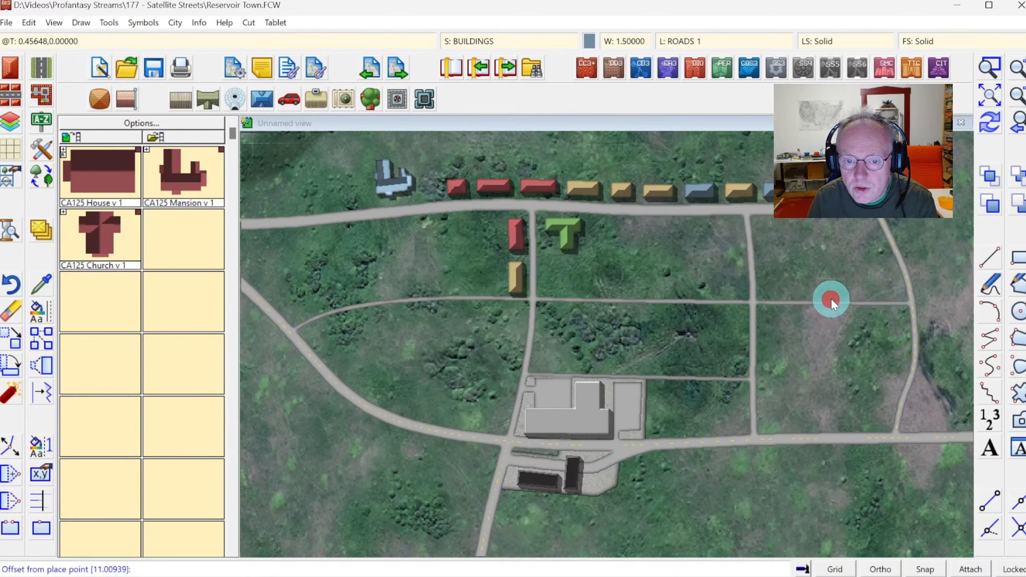
click(834, 290)
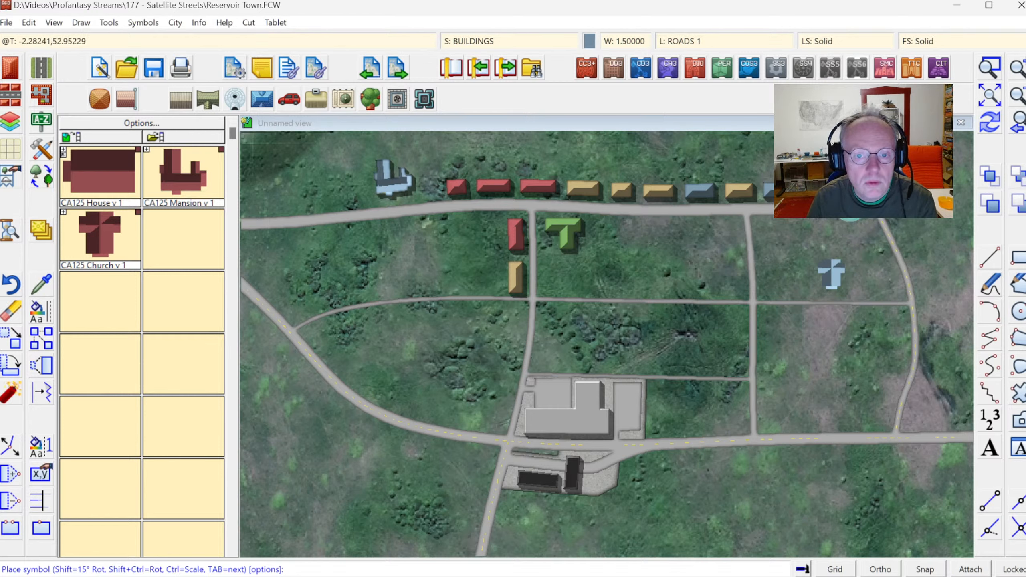
click(988, 121)
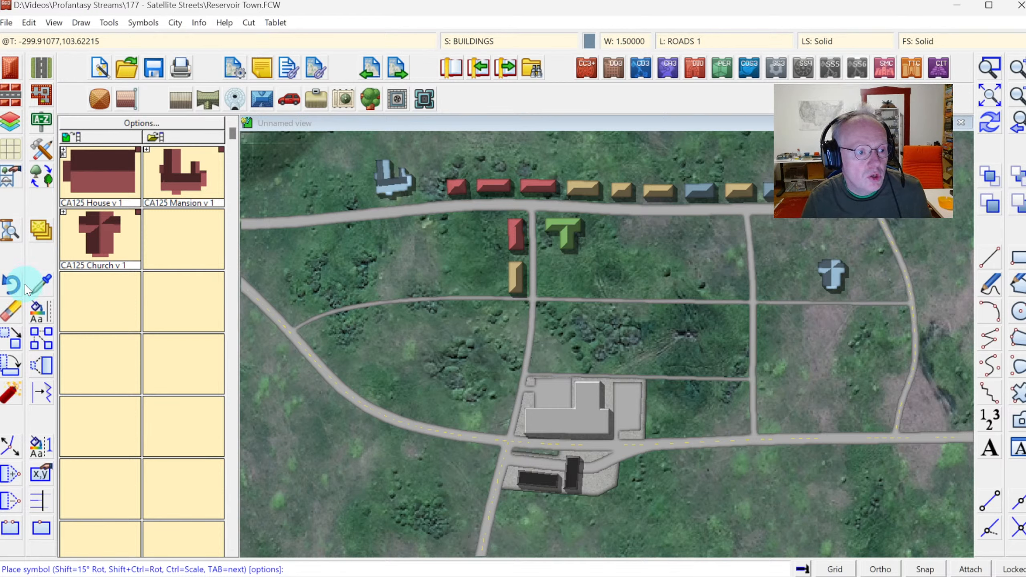
Change the church symbol's colour to dark red.
click(37, 312)
click(84, 394)
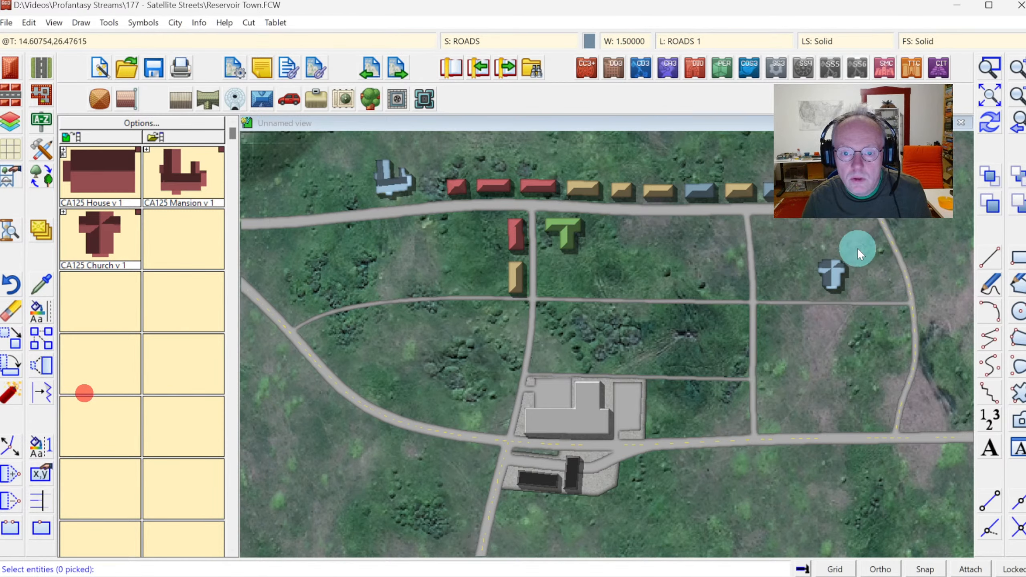
click(834, 265)
right_click(764, 263)
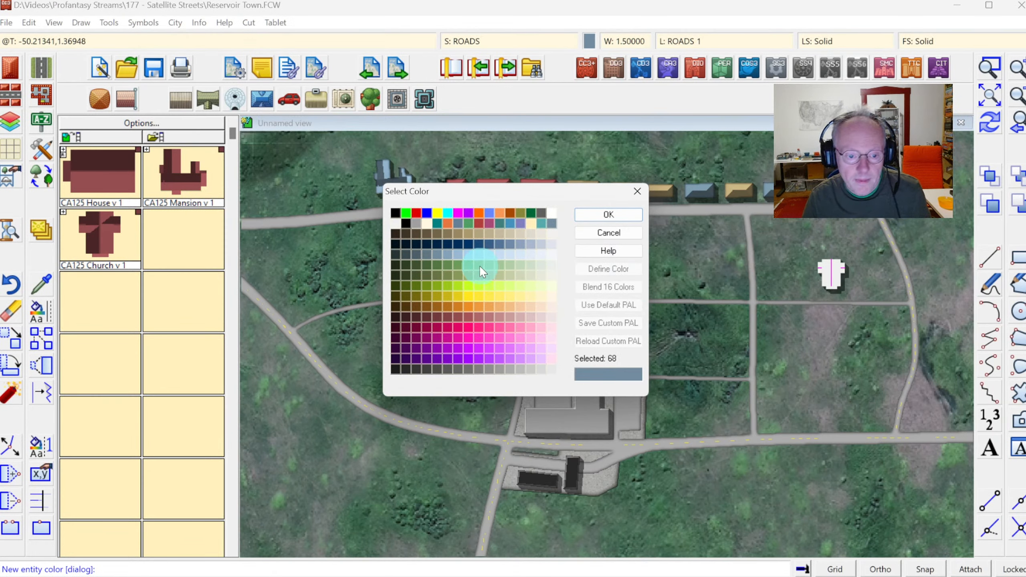
click(437, 316)
click(609, 212)
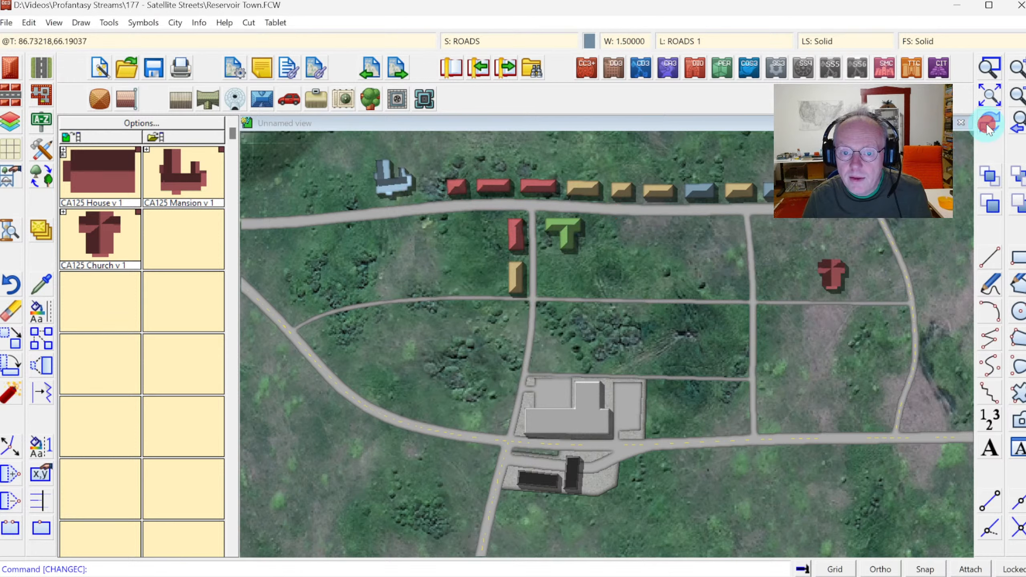
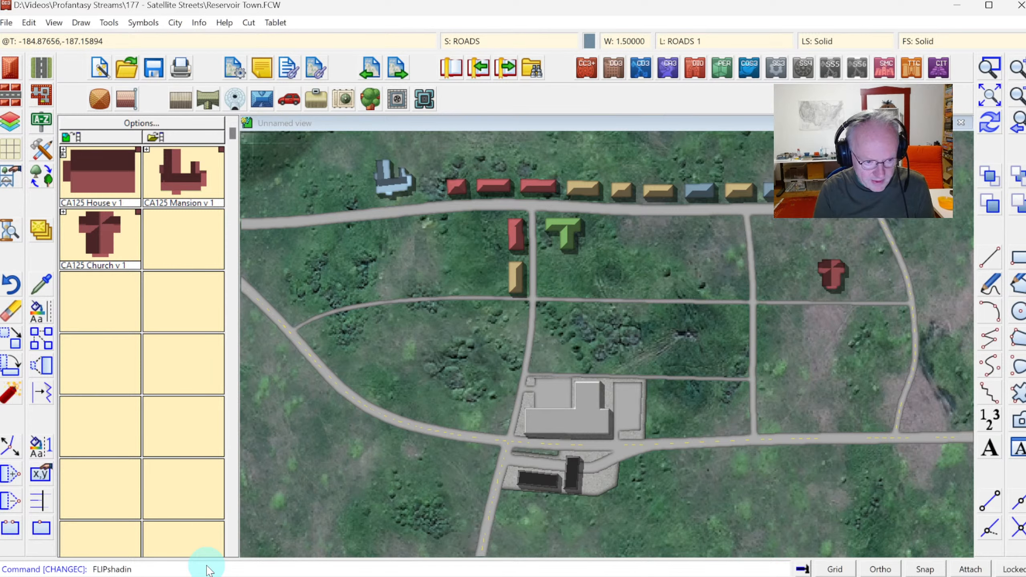
Run the FLIPSHADING command to flip the building shading, and redraw the map.
key(Return)
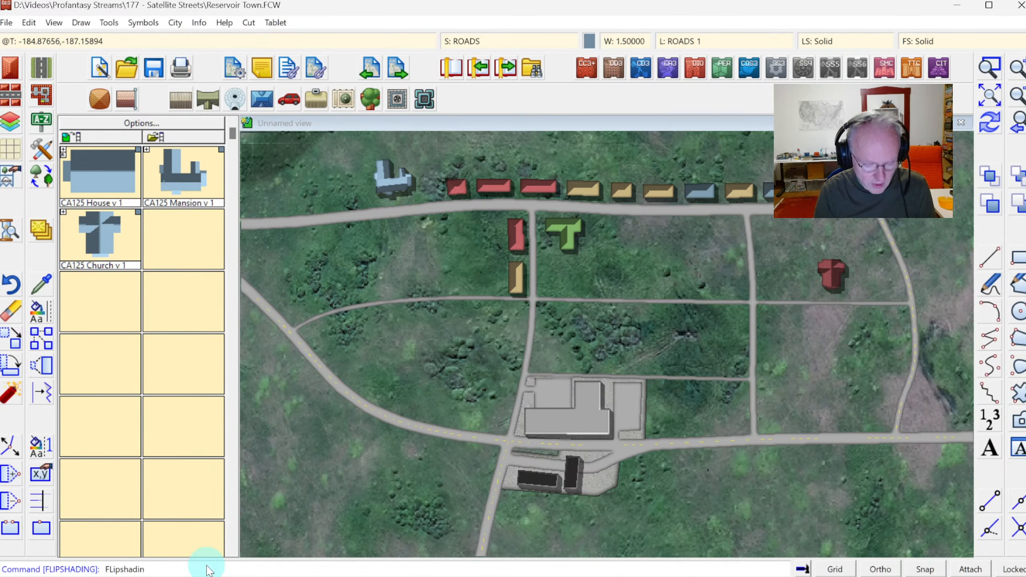
key(Return)
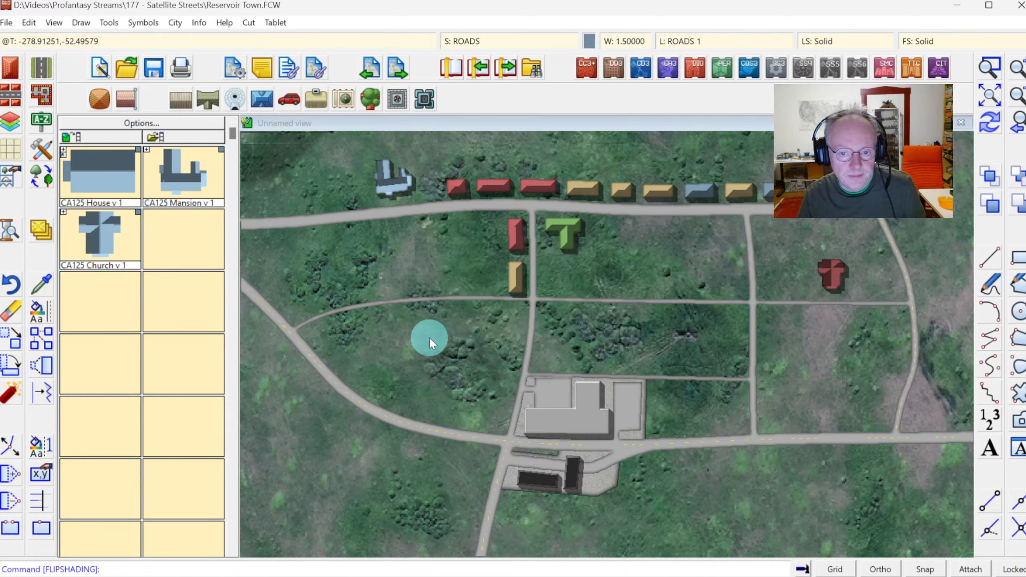
click(989, 127)
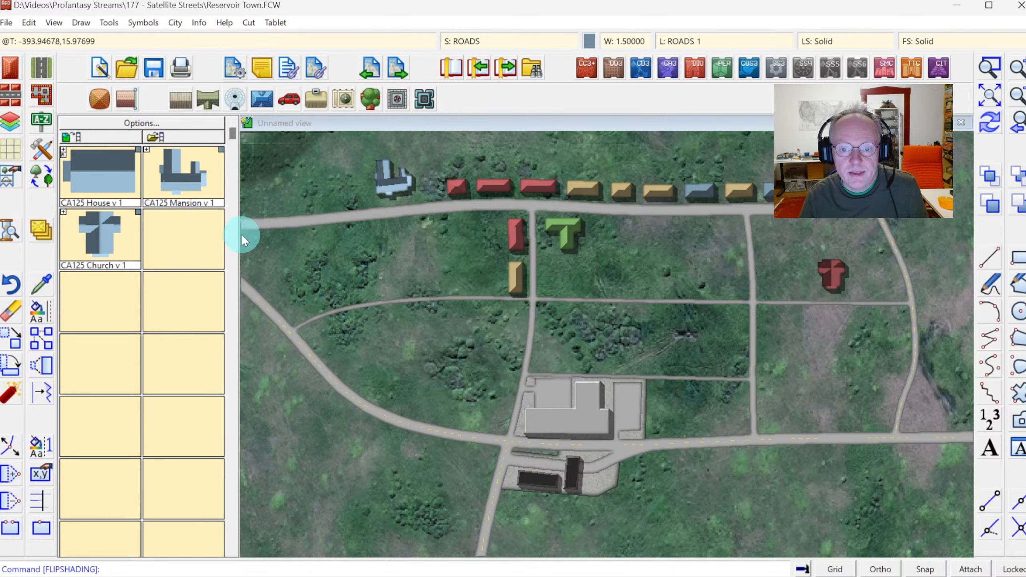
Start inserting a building with the CA215 Red Roof style, the irregular T house shape and the second roof type.
click(8, 68)
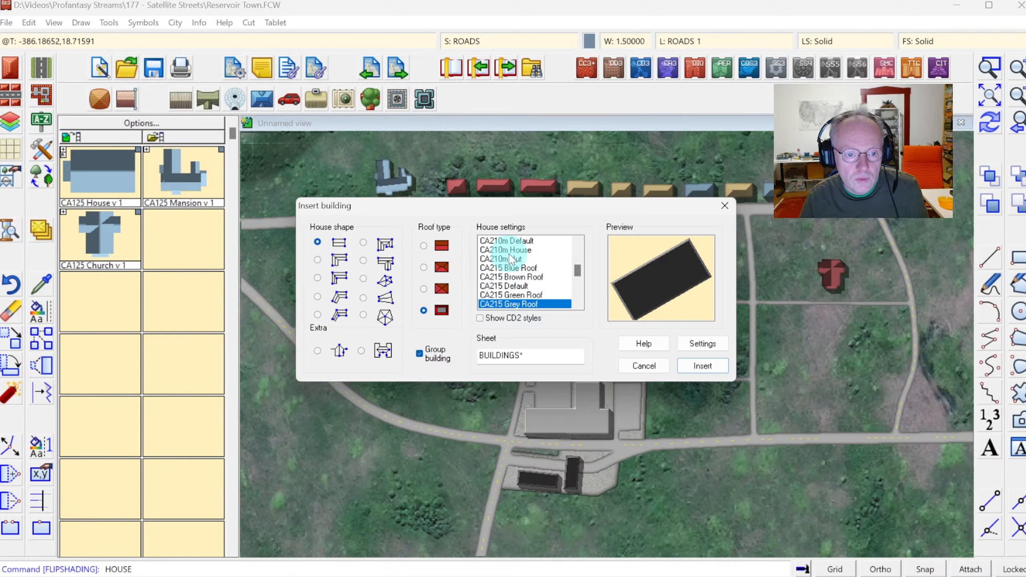
scroll(512, 258, down, 3)
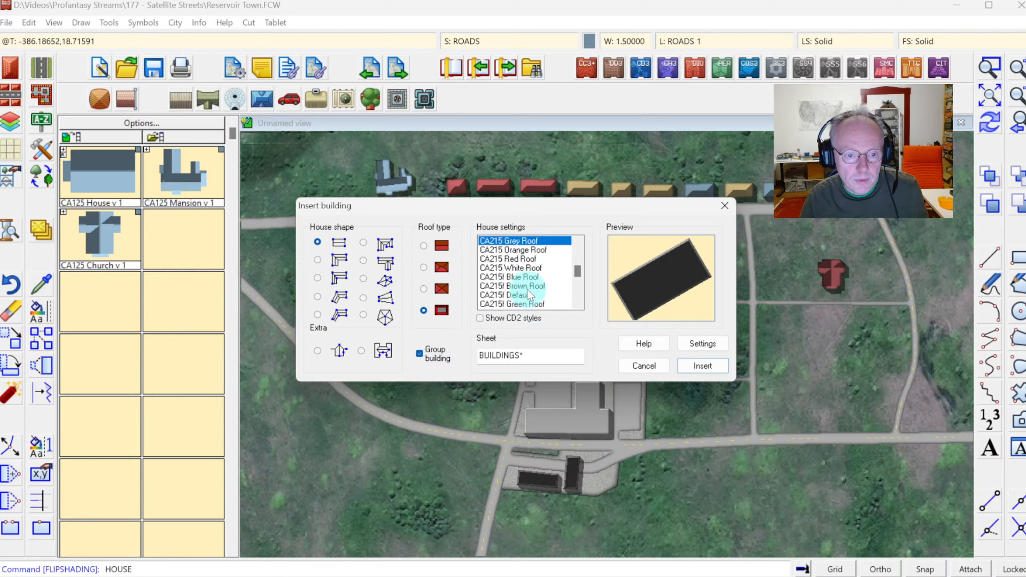
click(511, 259)
click(436, 304)
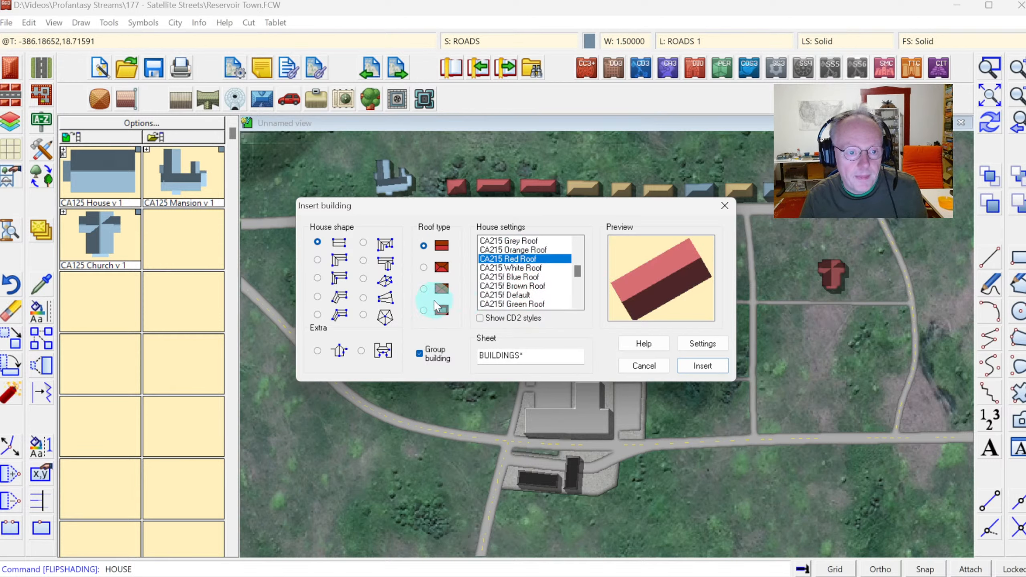
click(362, 260)
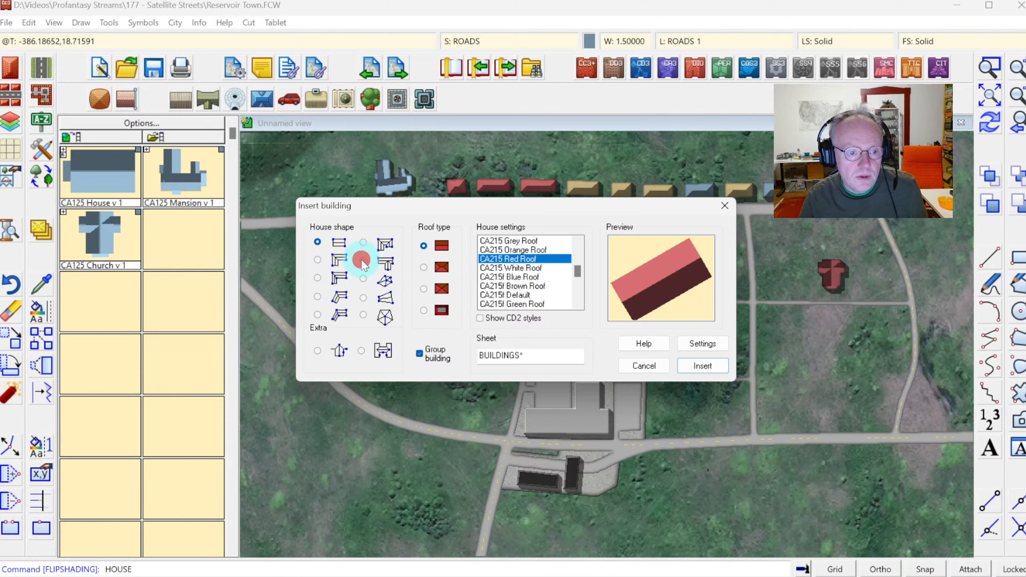
click(423, 267)
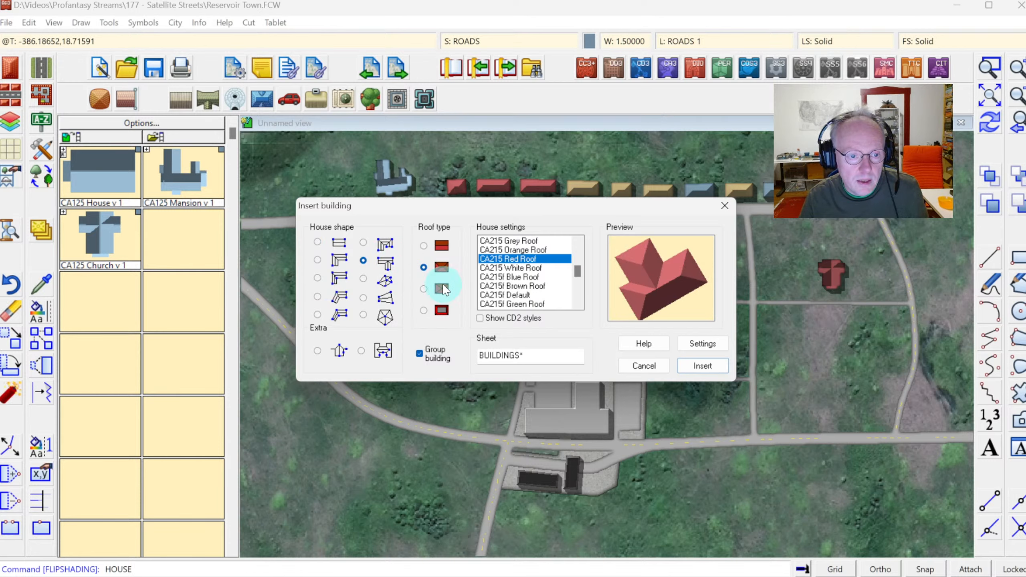
click(700, 365)
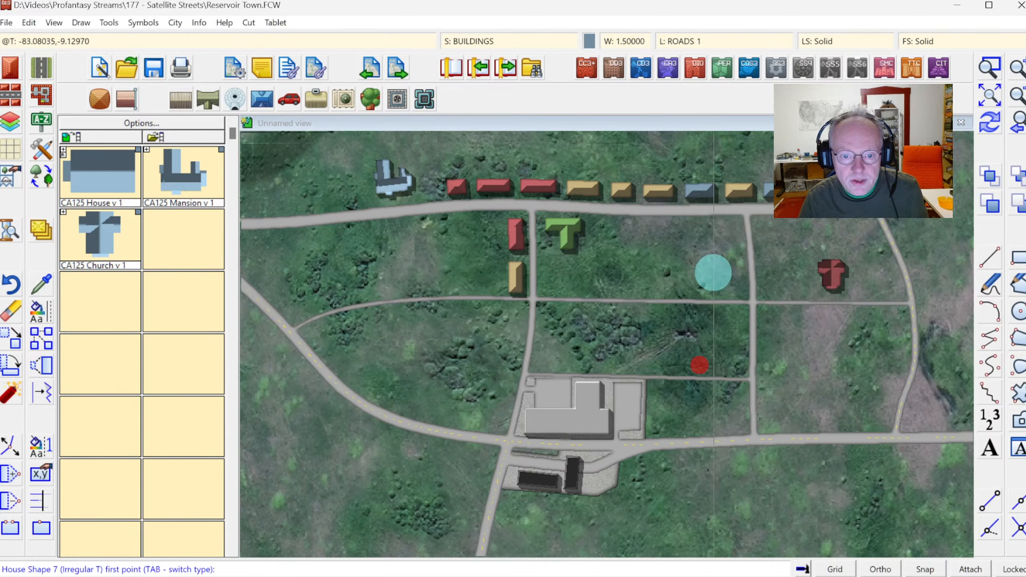
click(714, 273)
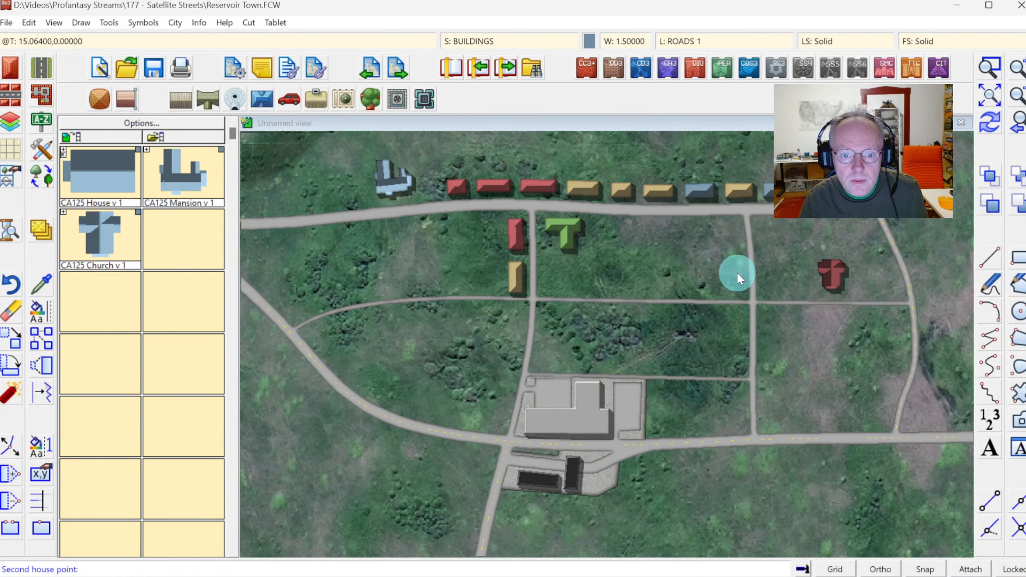
click(716, 297)
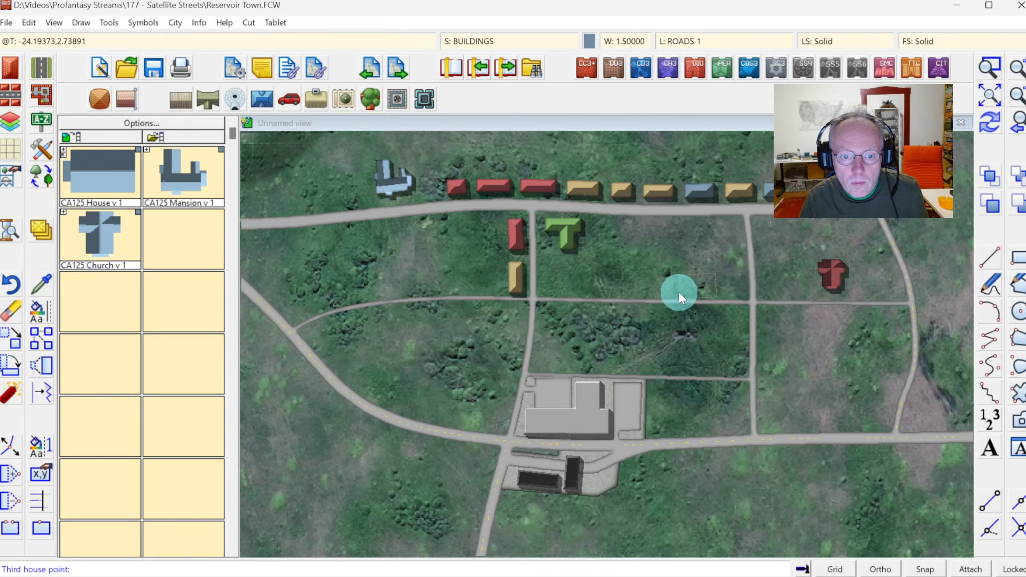
click(735, 278)
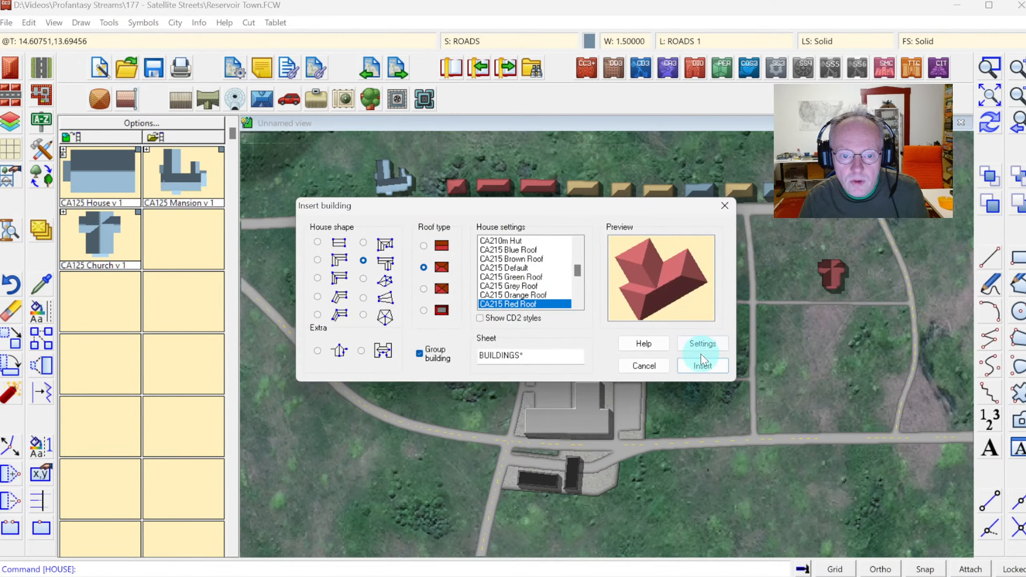
Place the red-roofed T-shaped house in the block west of the eastern north-south road, just north of the middle road, and redraw.
click(701, 366)
click(740, 256)
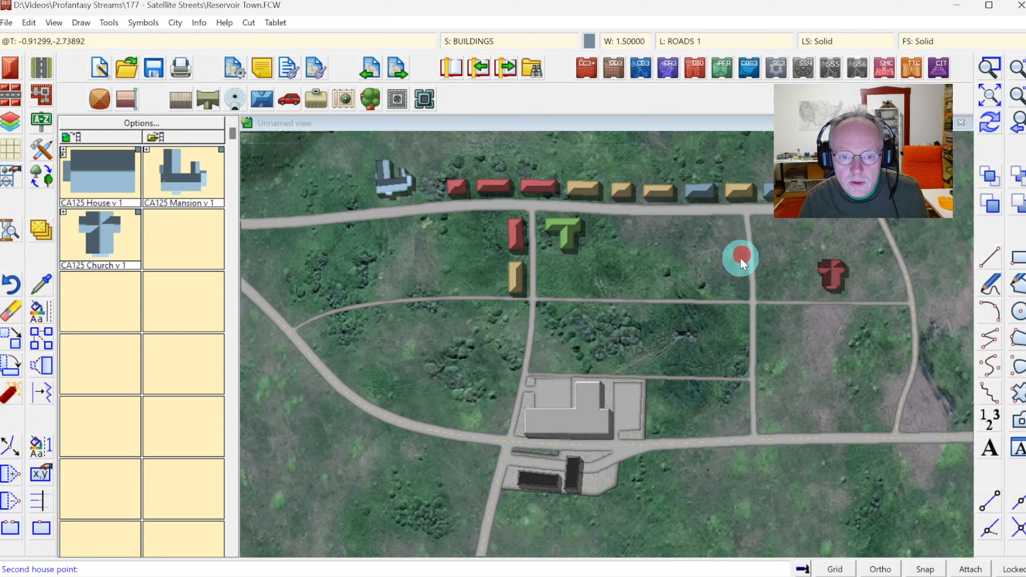
click(742, 293)
click(719, 293)
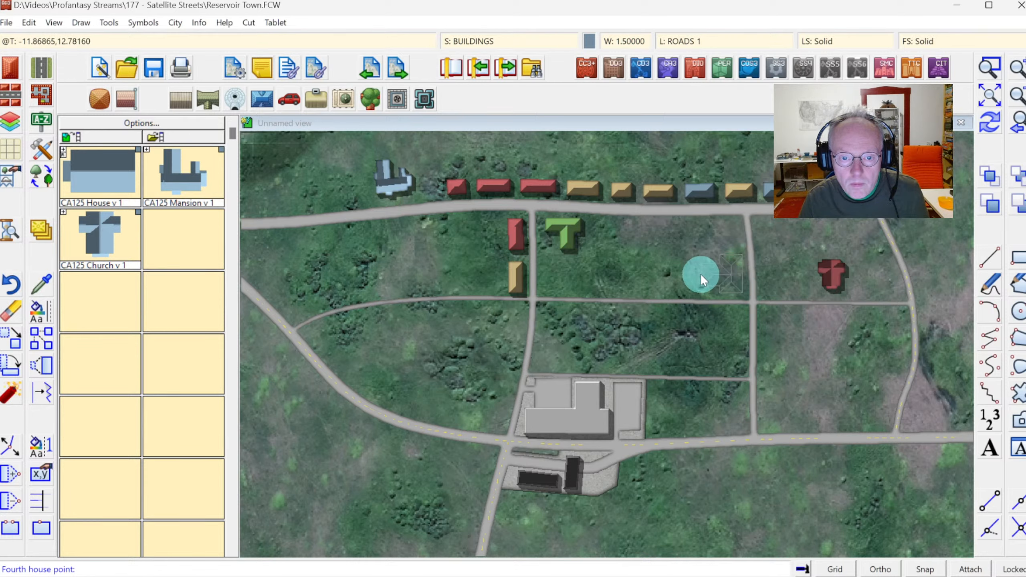
click(701, 274)
click(992, 127)
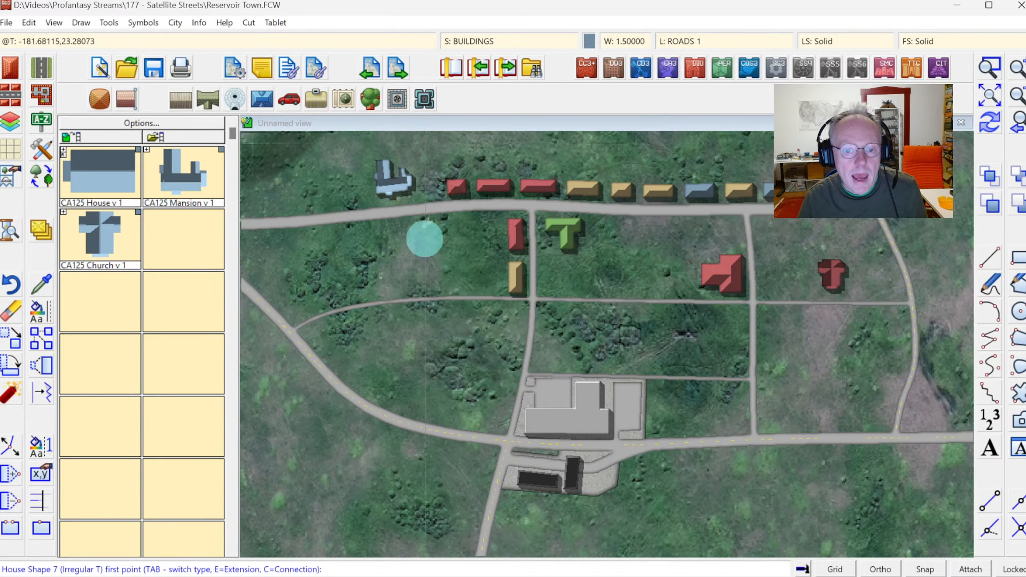
Add an extension wing to the east side of the T-shaped house, then return to the full map view.
click(989, 67)
click(673, 235)
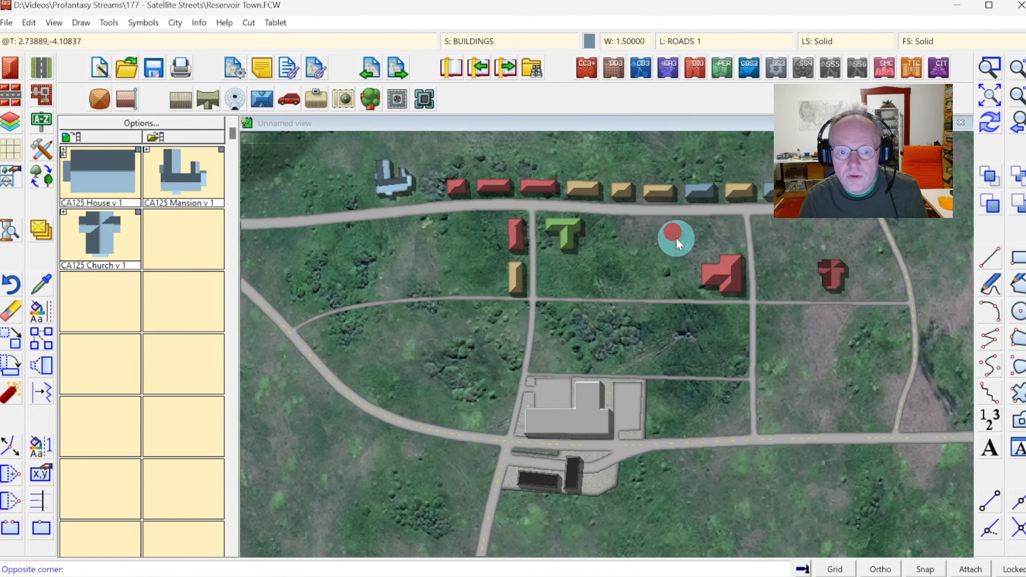
click(775, 324)
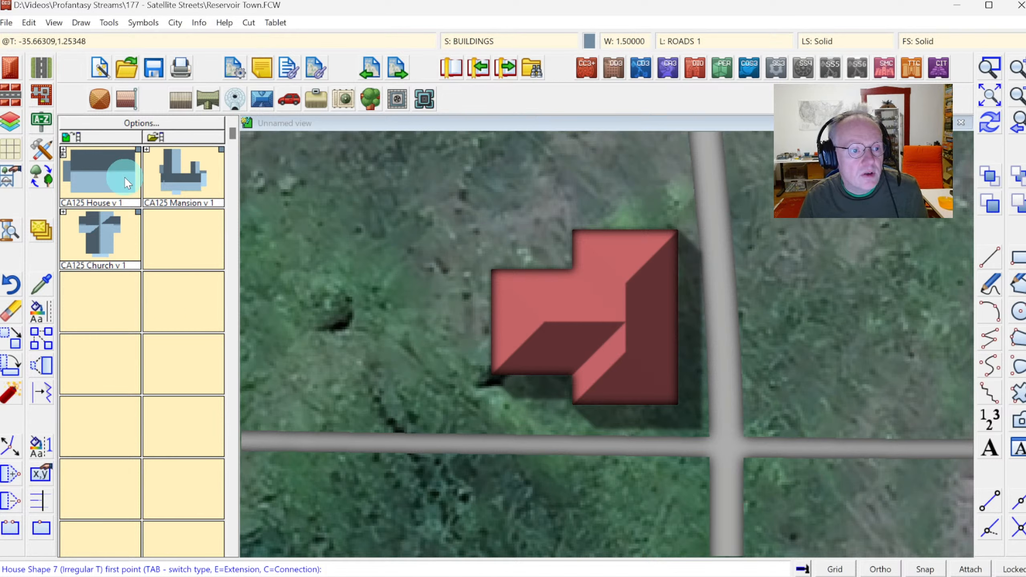
click(11, 67)
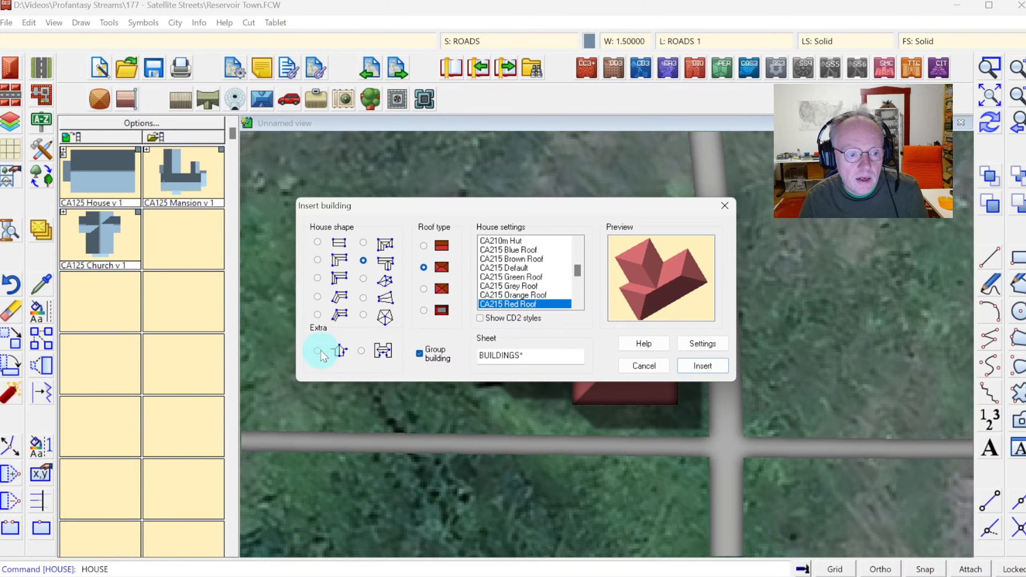
click(317, 351)
click(702, 367)
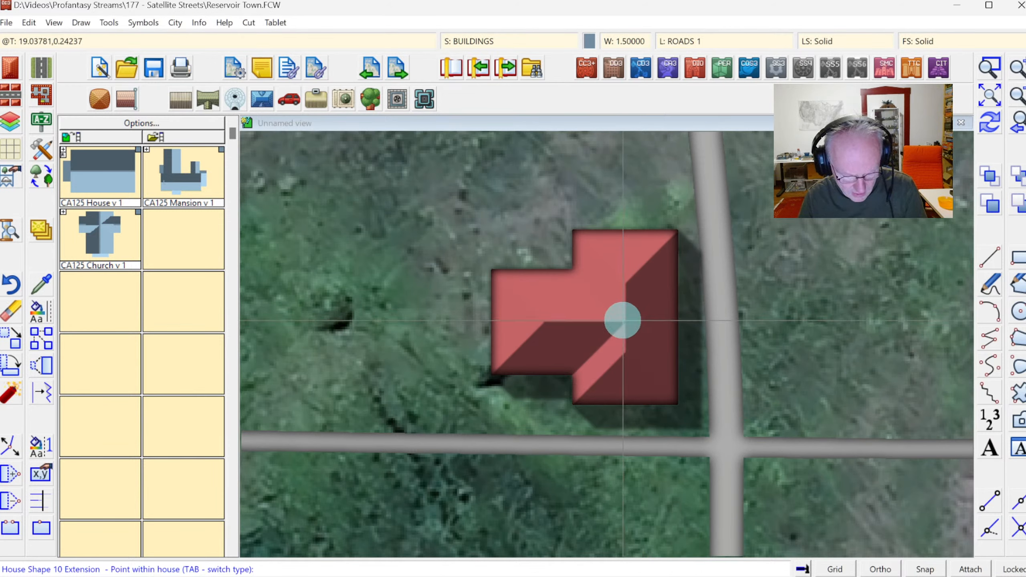
click(613, 322)
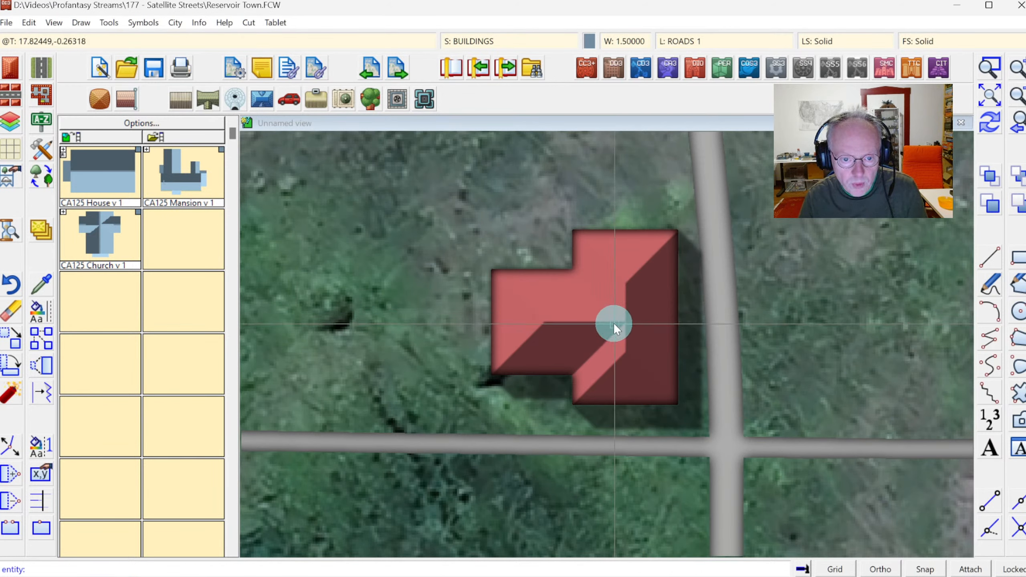
click(679, 323)
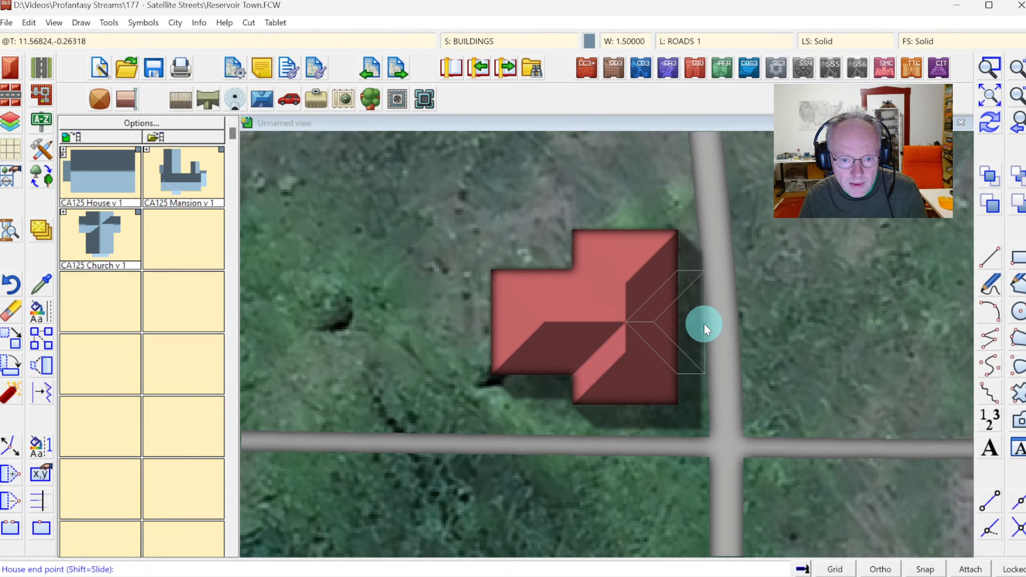
click(701, 323)
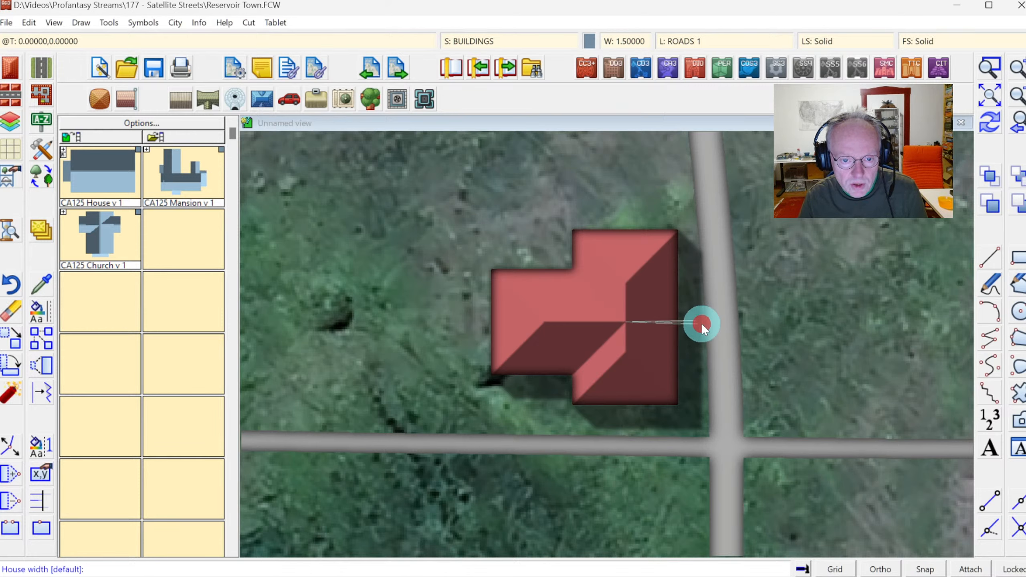
click(698, 272)
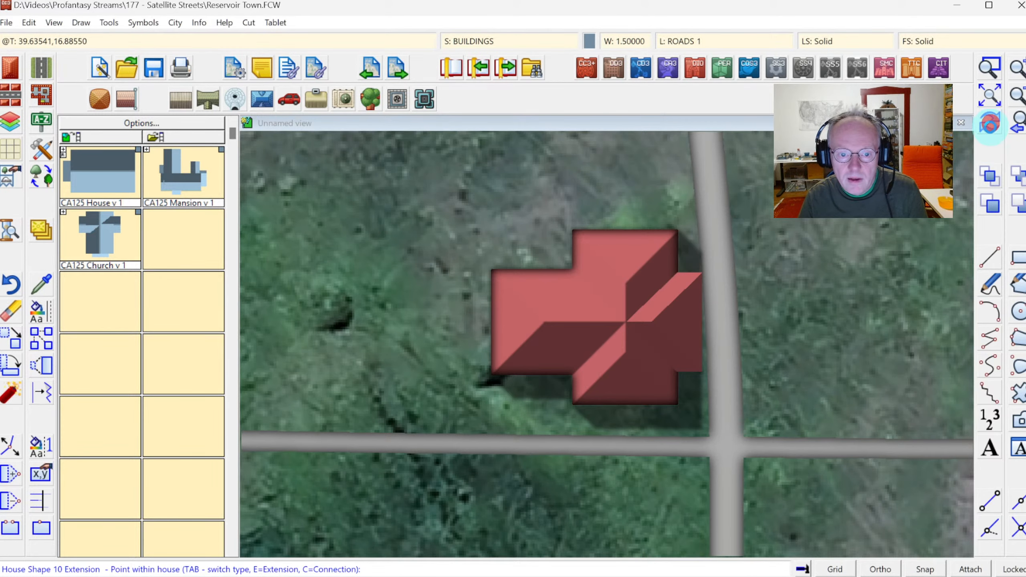
click(1018, 123)
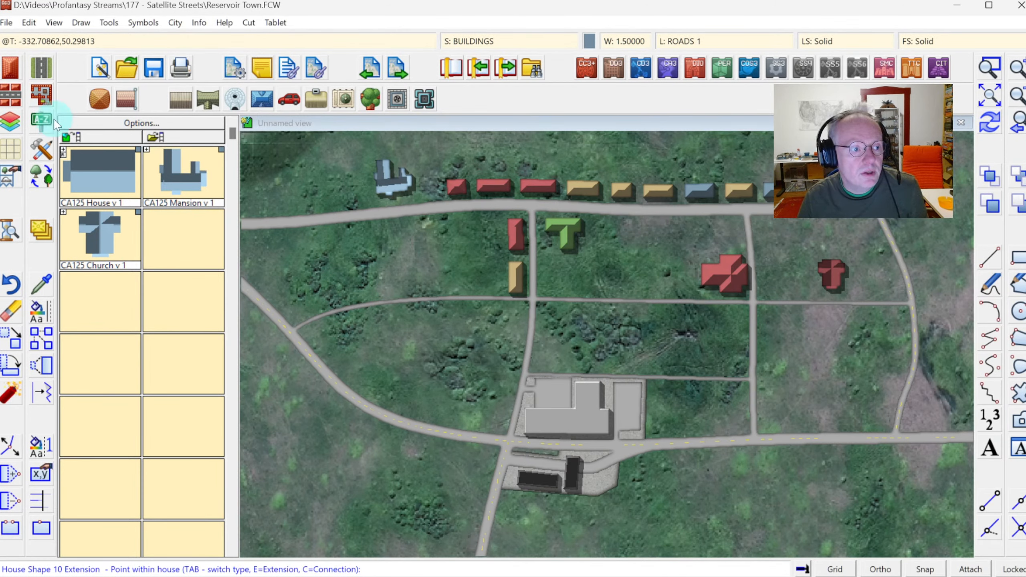
Place rows of houses along the middle road and along the northern road in the block west of the T-shaped house.
click(10, 66)
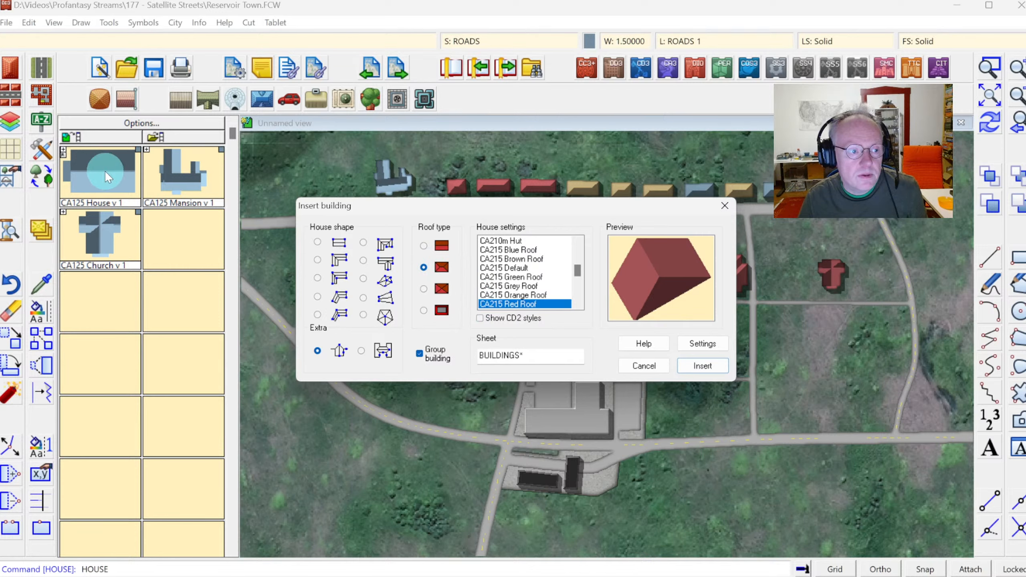
key(Escape)
click(11, 97)
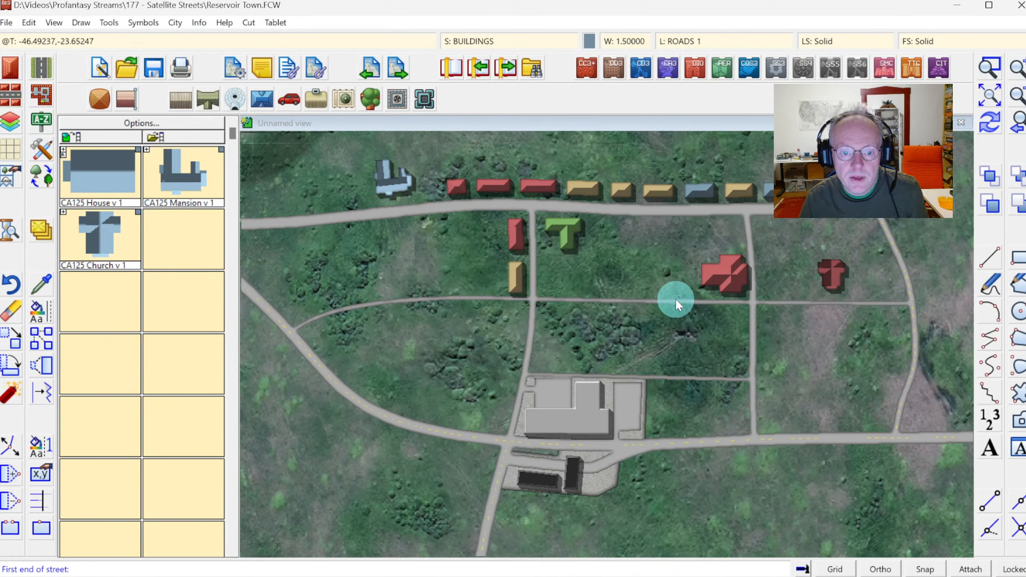
click(683, 288)
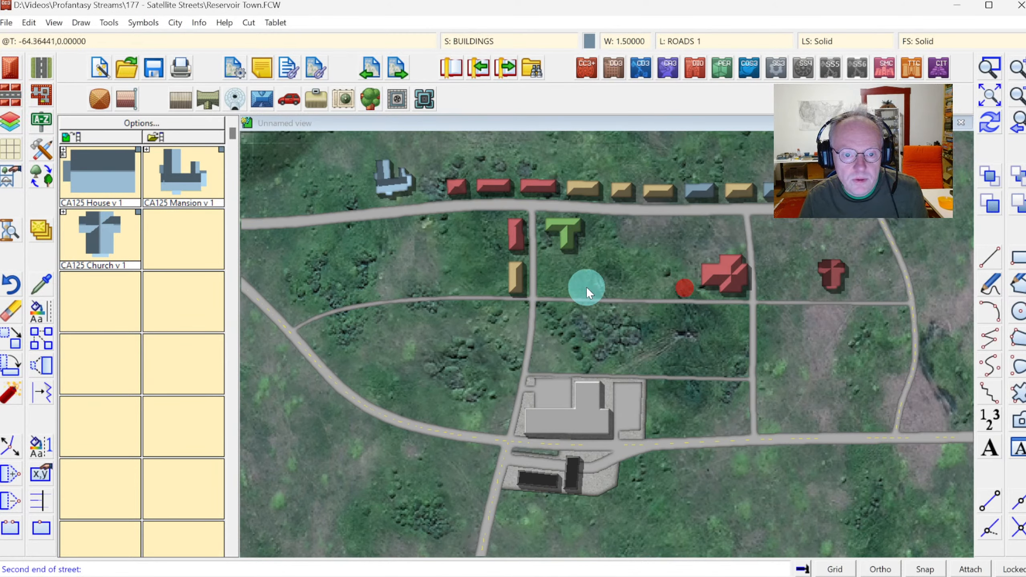
click(571, 286)
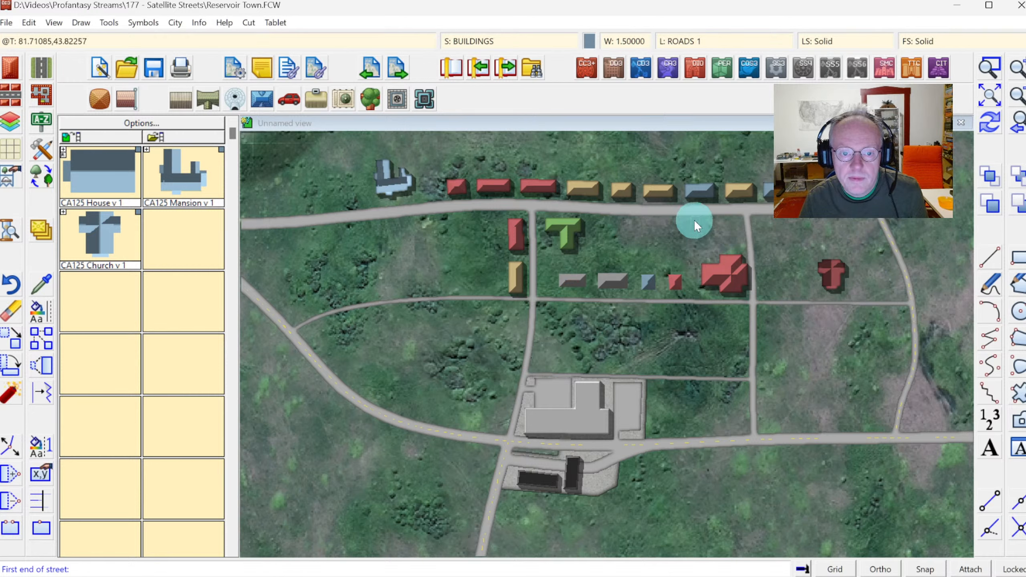
click(730, 214)
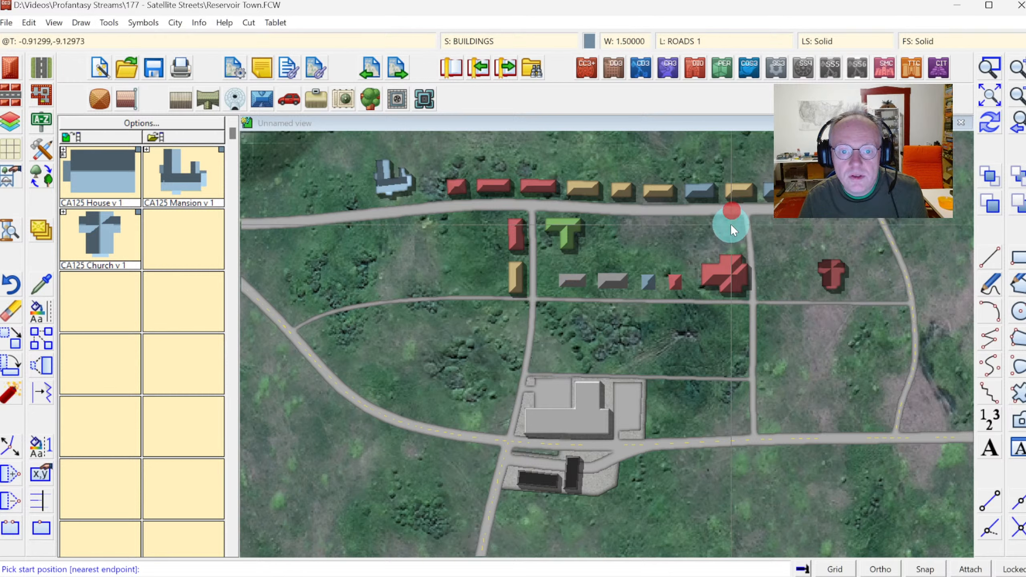
click(613, 224)
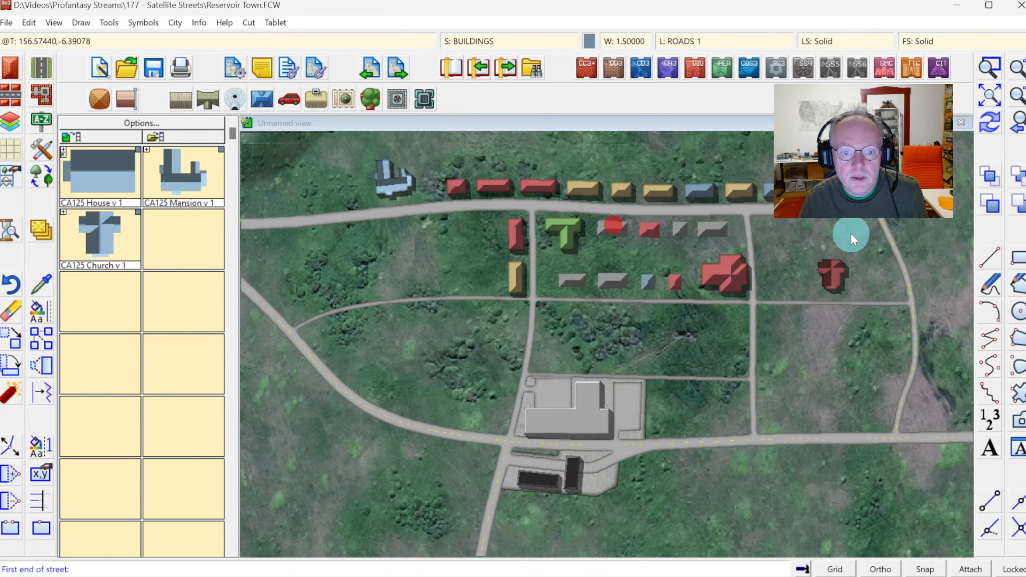
Place rows of houses along both sides of the western middle road and along the inner side of the curved road.
click(492, 295)
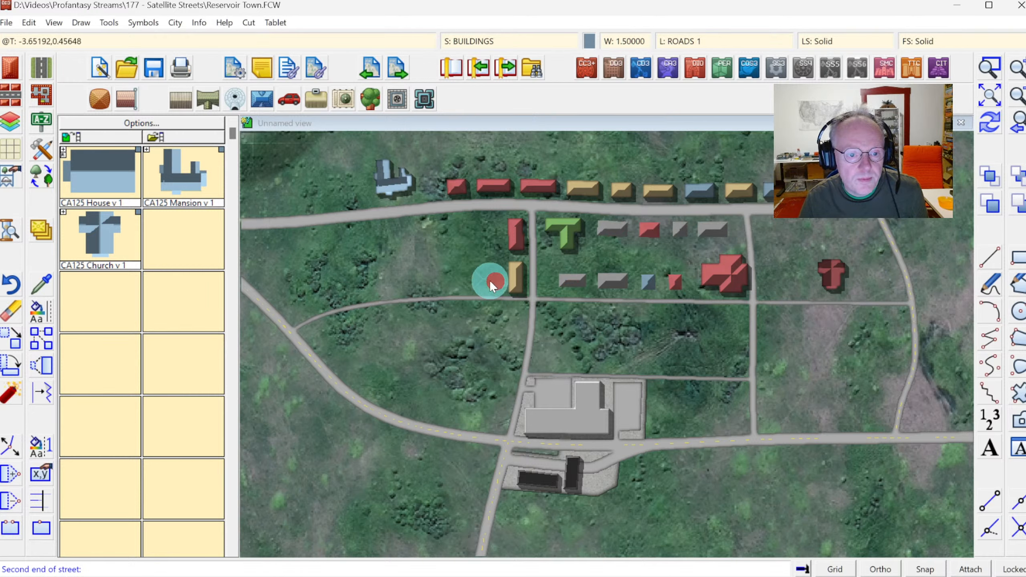
click(310, 303)
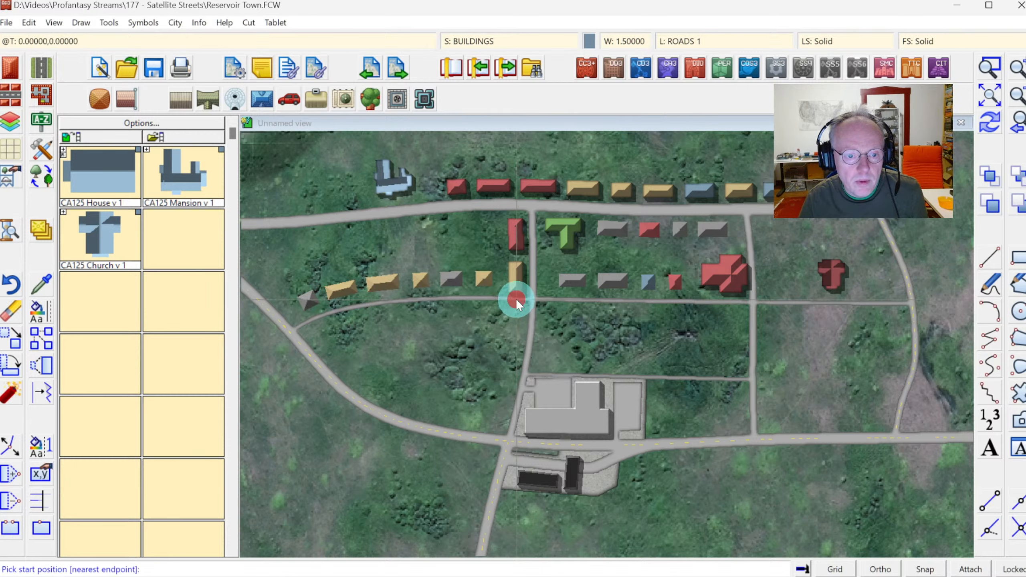
click(517, 314)
click(329, 333)
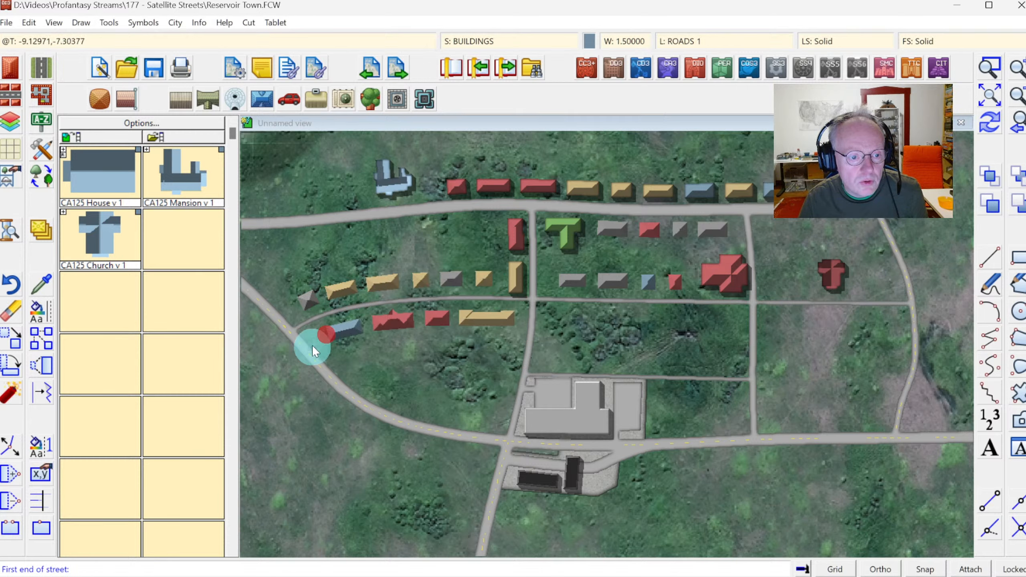
click(335, 359)
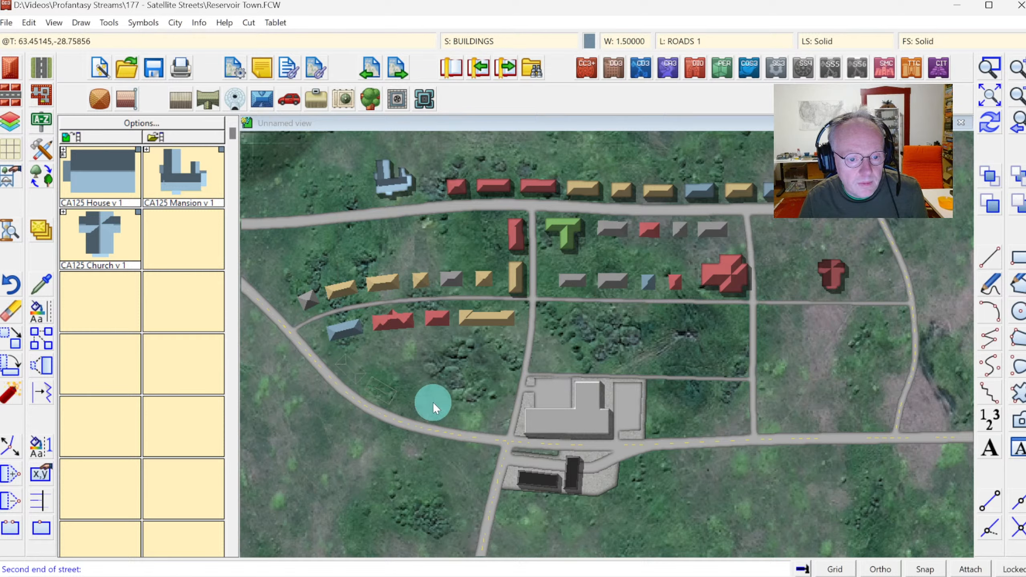
click(468, 410)
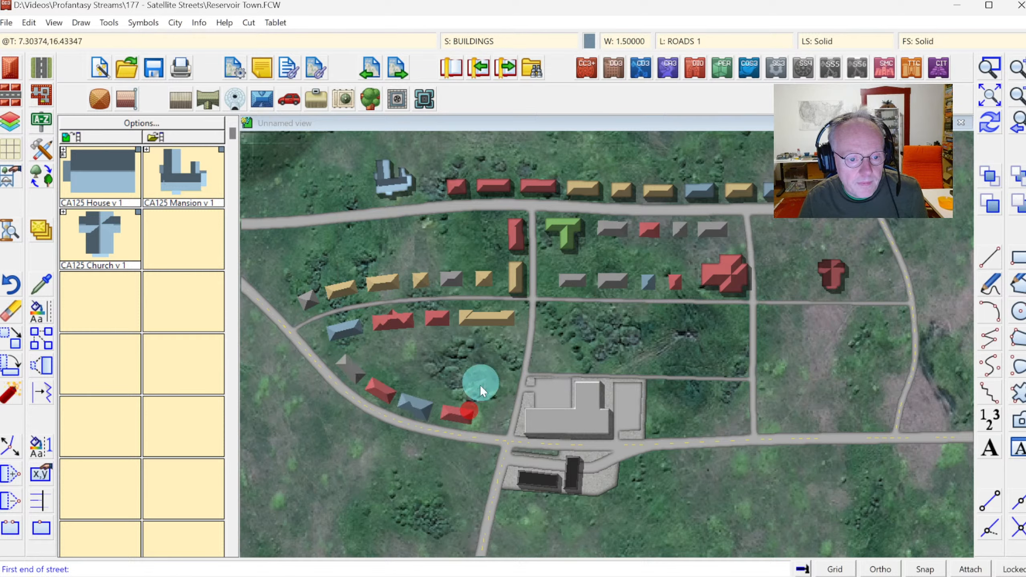
Place houses along the south side of the northern road in the western block and south of the middle road in the central block.
click(452, 208)
click(284, 250)
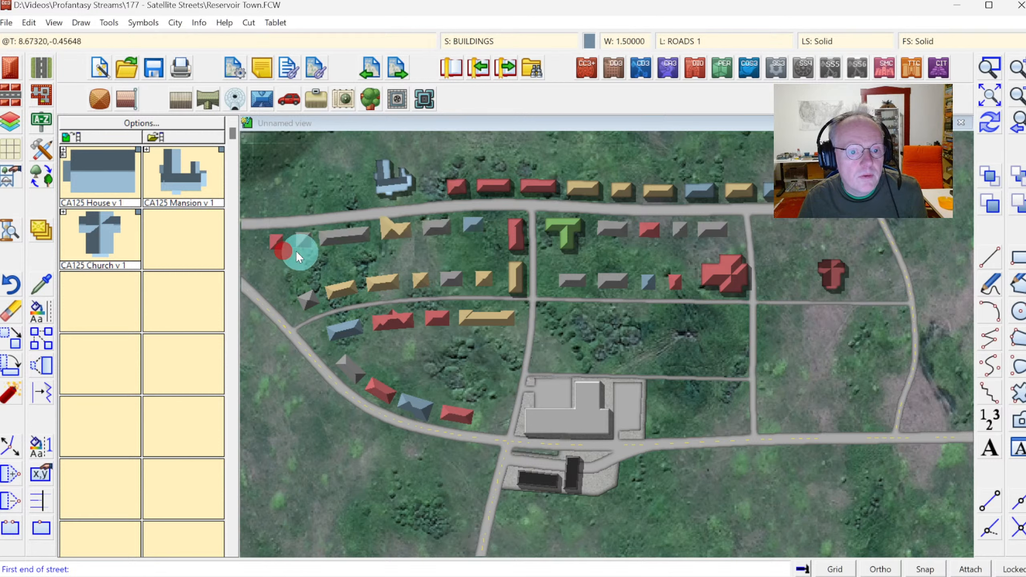
click(551, 298)
click(553, 315)
click(723, 326)
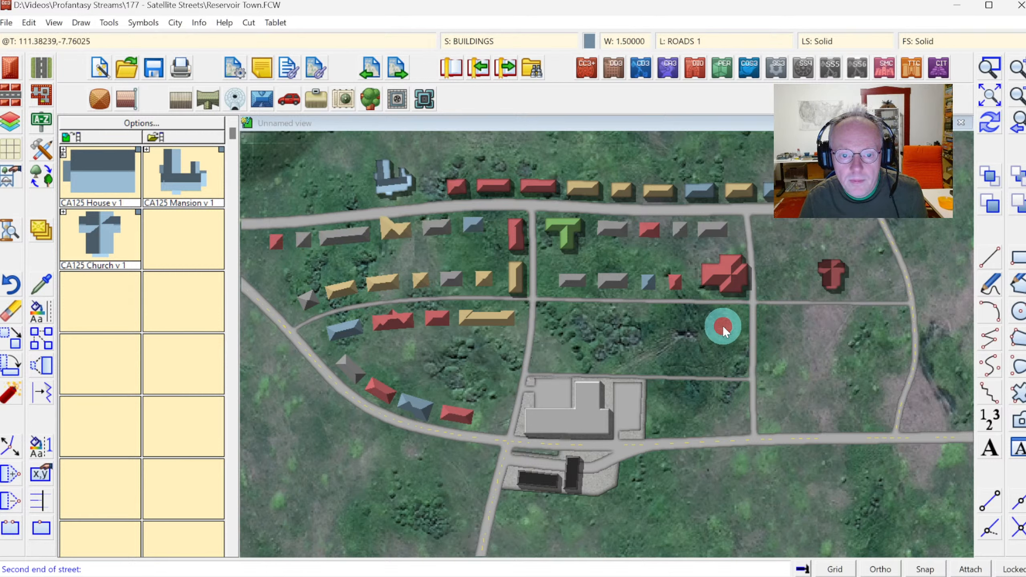
Replace the large L-shaped house south of the middle road with a small CA125 House v 1 symbol.
click(990, 66)
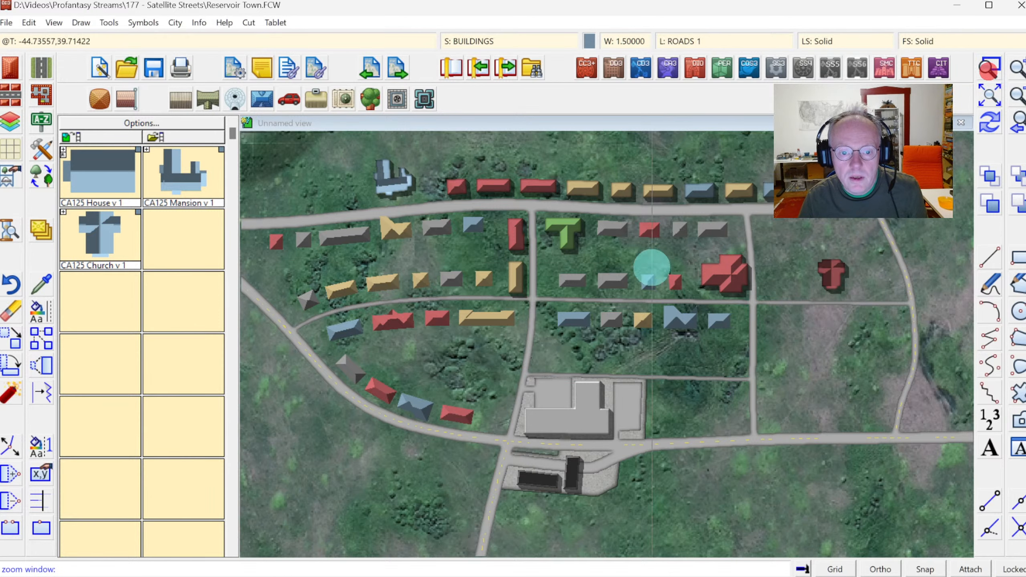
click(611, 282)
click(717, 343)
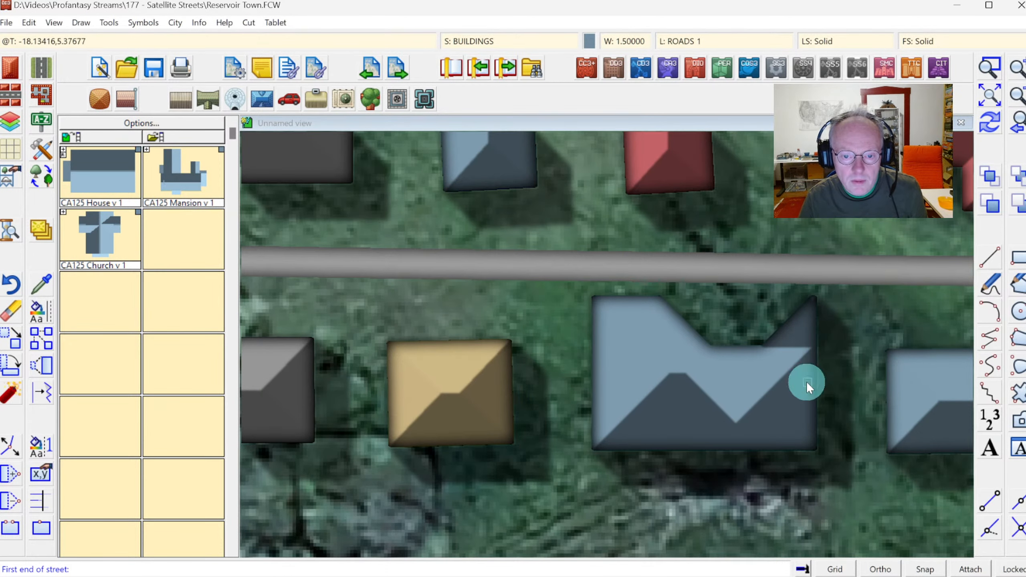
click(1017, 95)
click(1017, 95)
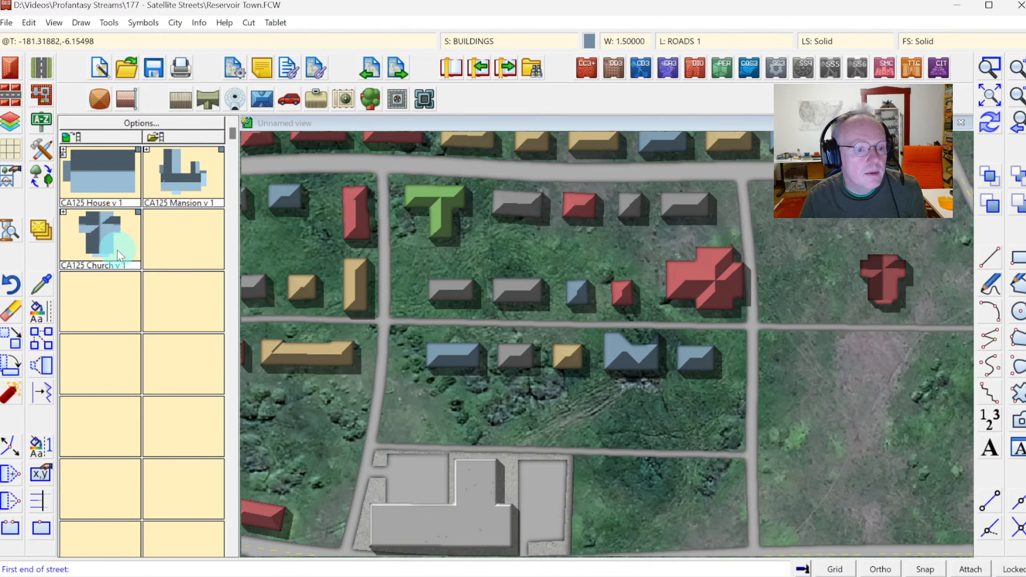
click(10, 311)
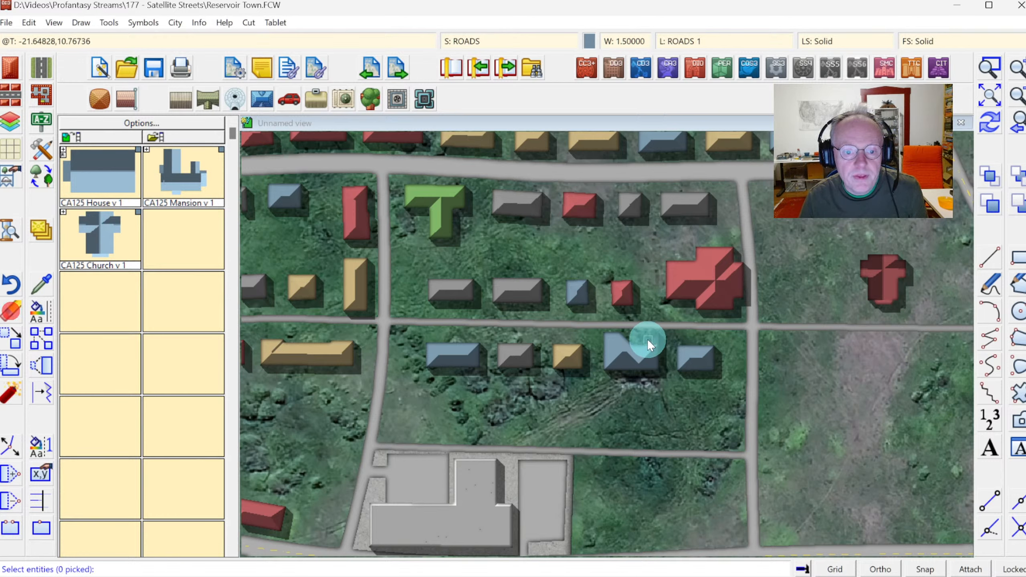
click(636, 349)
right_click(625, 365)
click(675, 369)
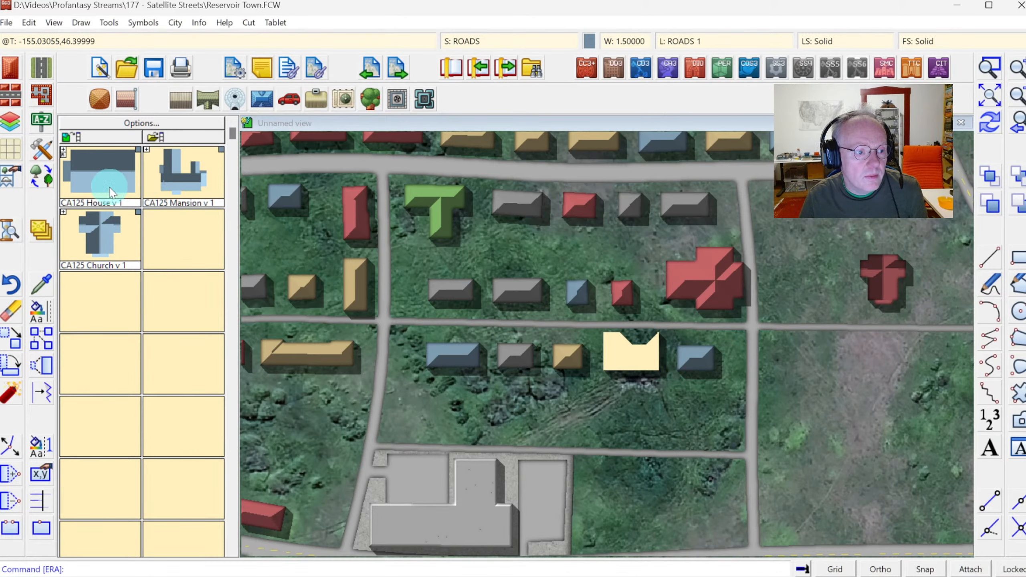
click(989, 122)
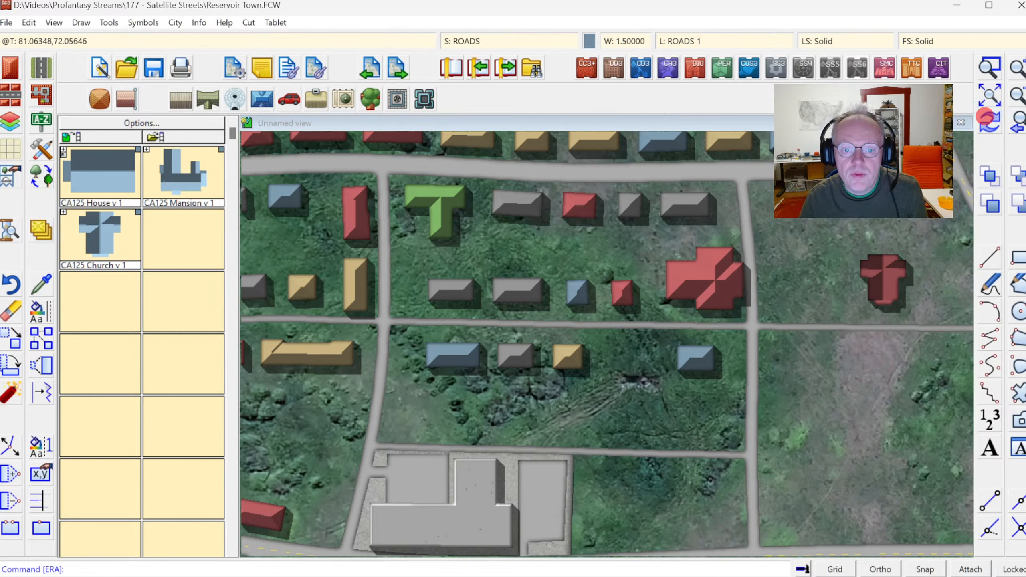
click(92, 169)
drag(631, 326, 625, 346)
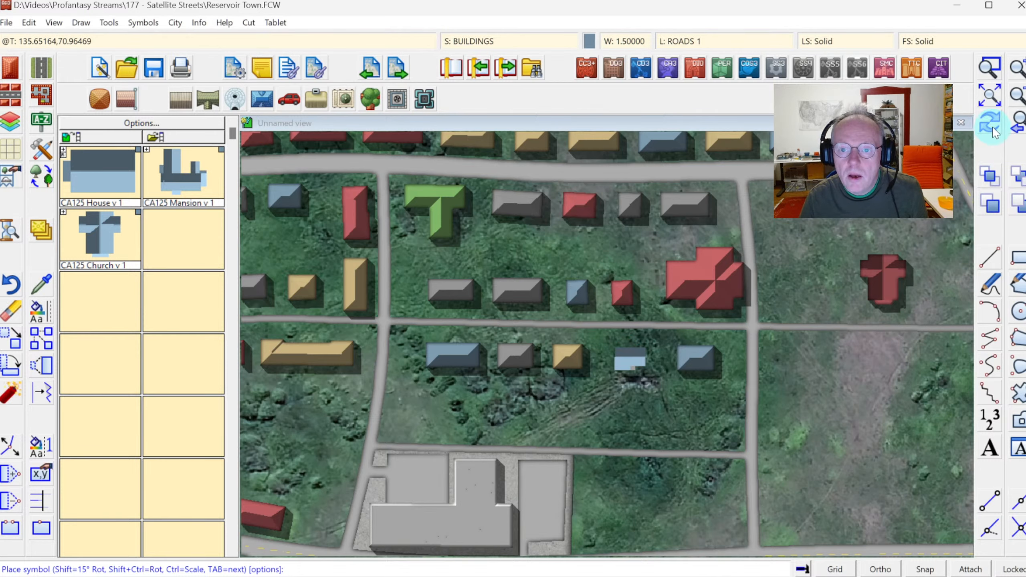
Draw a Vegetation, Woods area filling the eastern block, tracing the surrounding roads along its edges.
click(1019, 96)
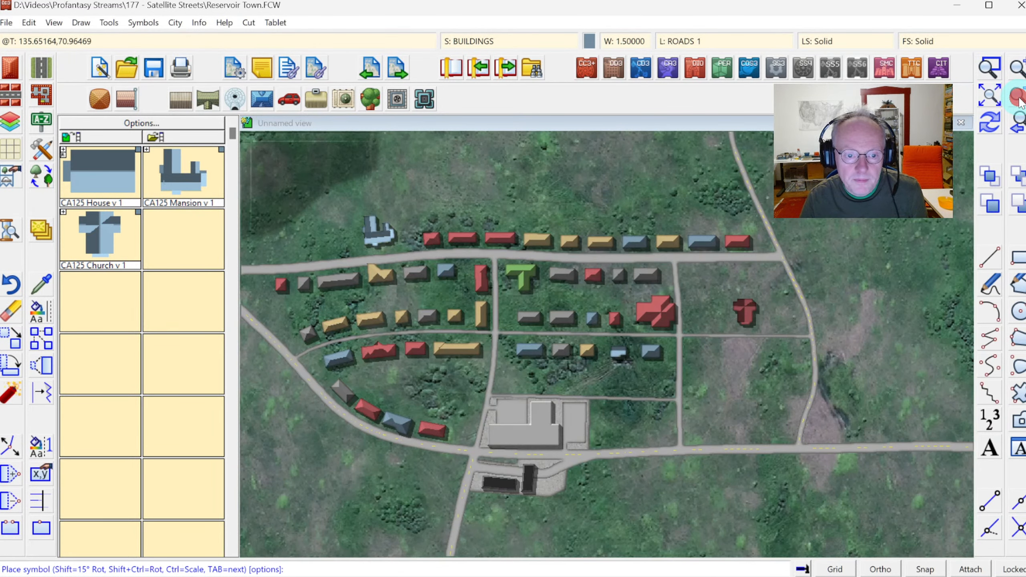
click(989, 66)
click(512, 242)
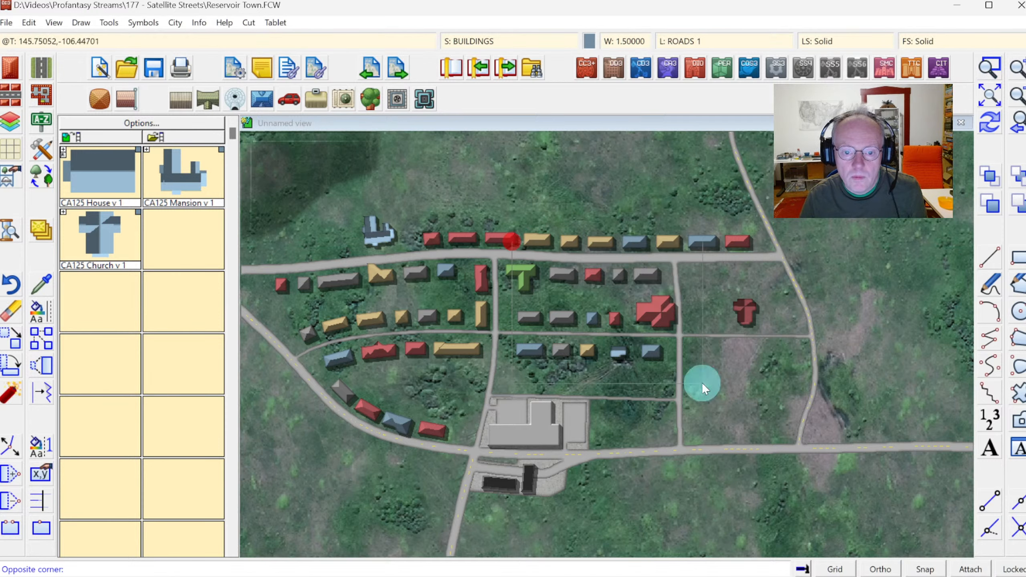
click(838, 485)
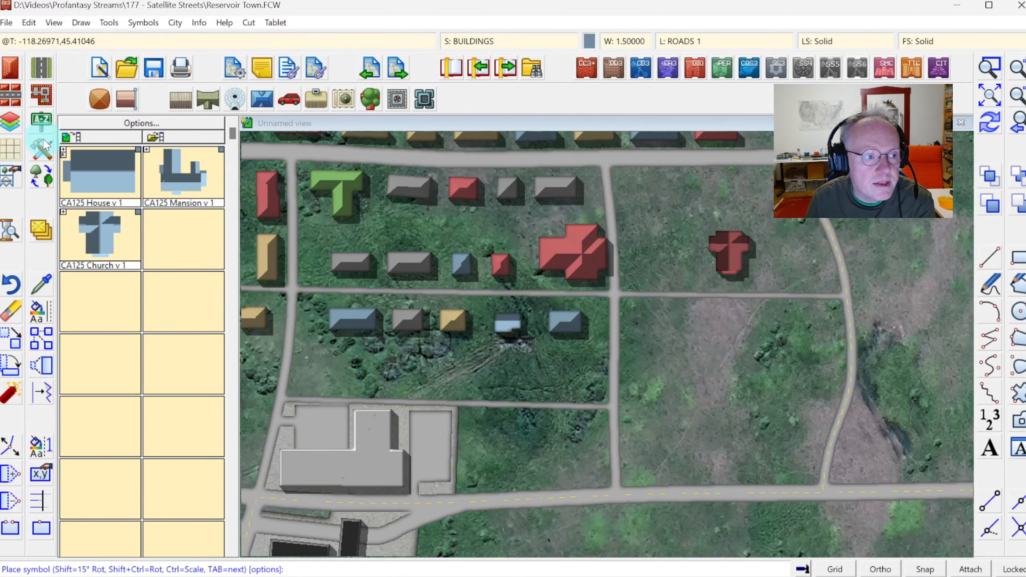
click(41, 152)
mouse_move(698, 206)
mouse_down()
mouse_move(703, 326)
mouse_move(691, 396)
mouse_up()
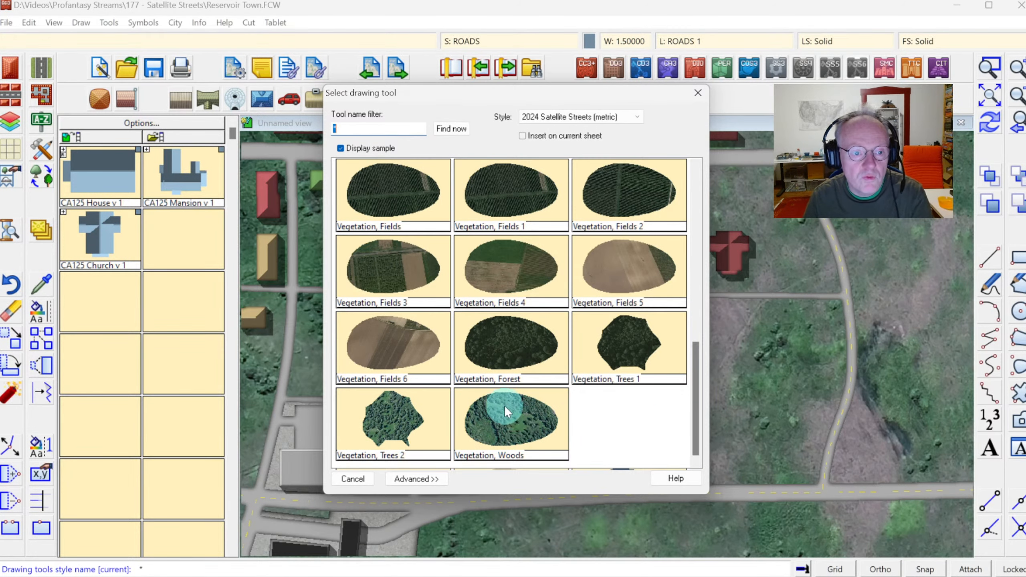
click(506, 421)
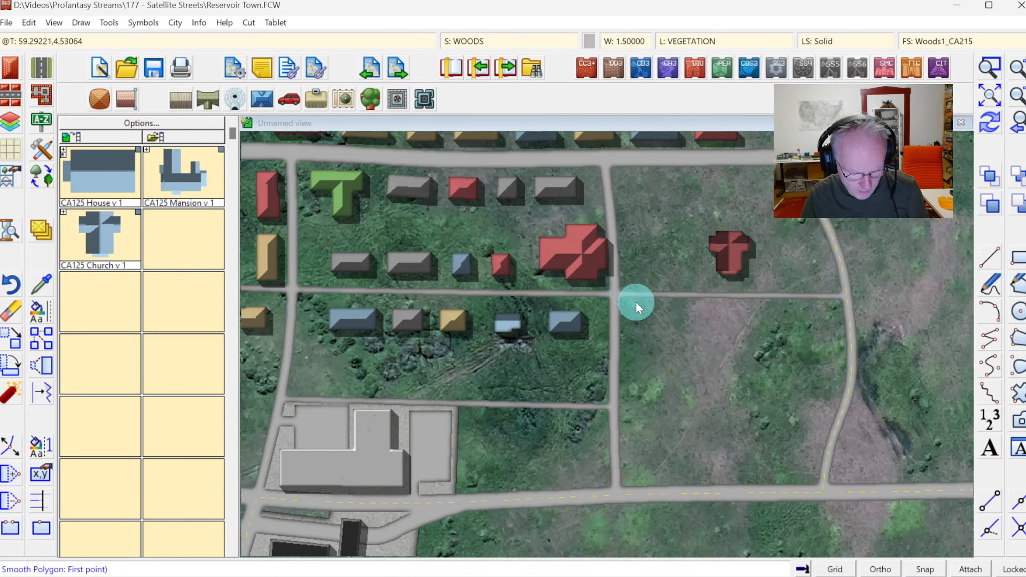
click(629, 294)
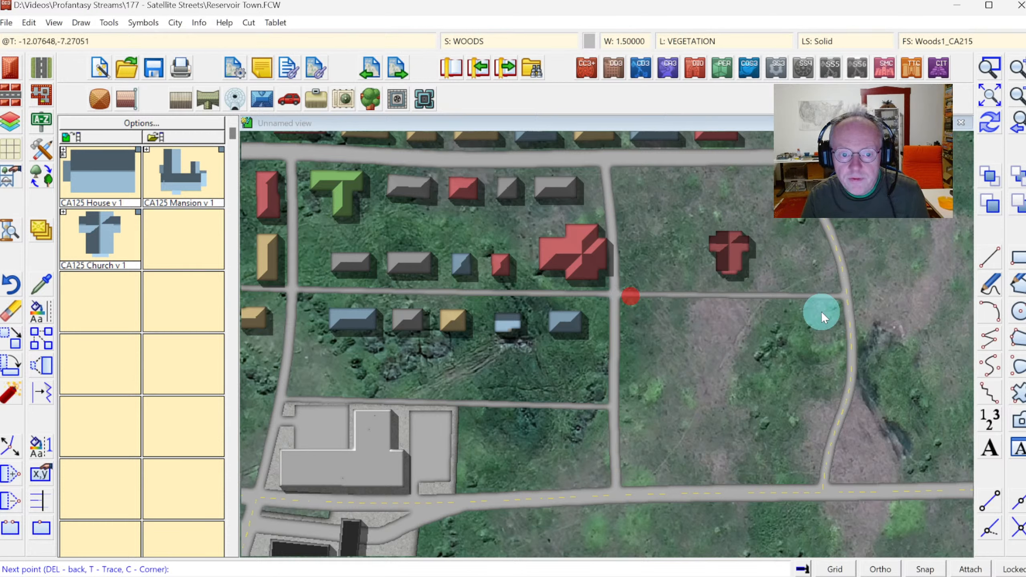
click(833, 297)
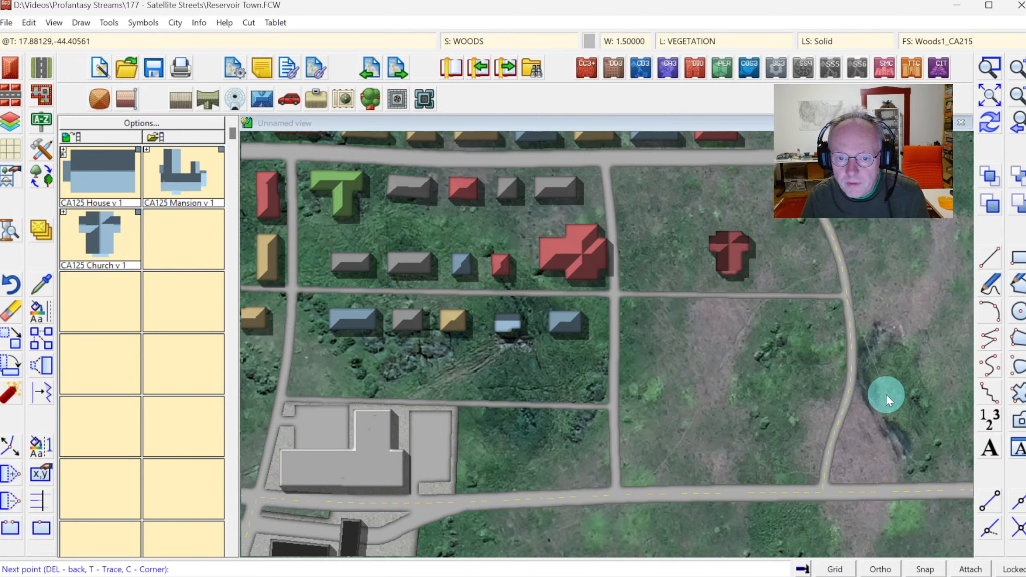
key(t)
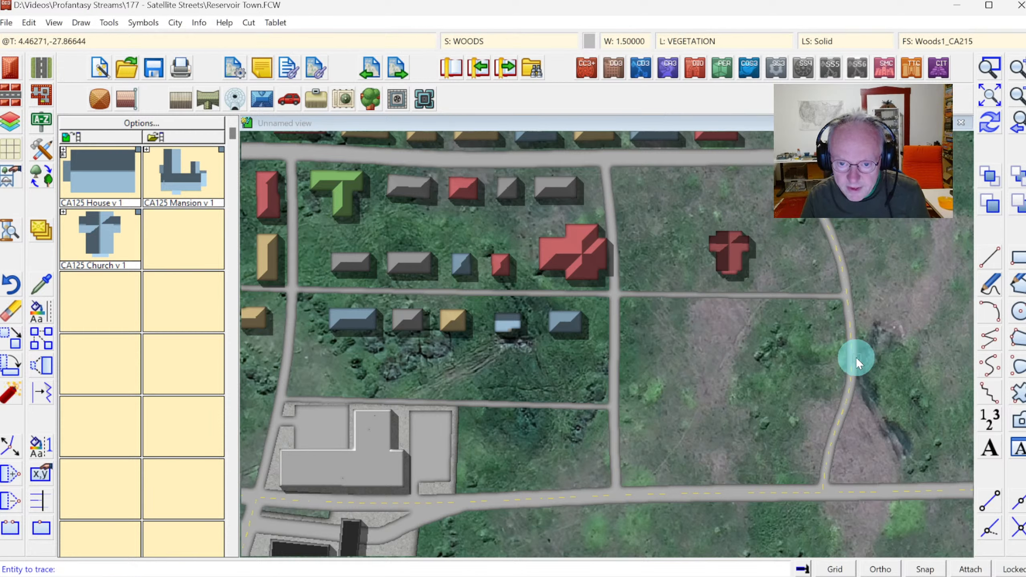
click(852, 358)
click(846, 304)
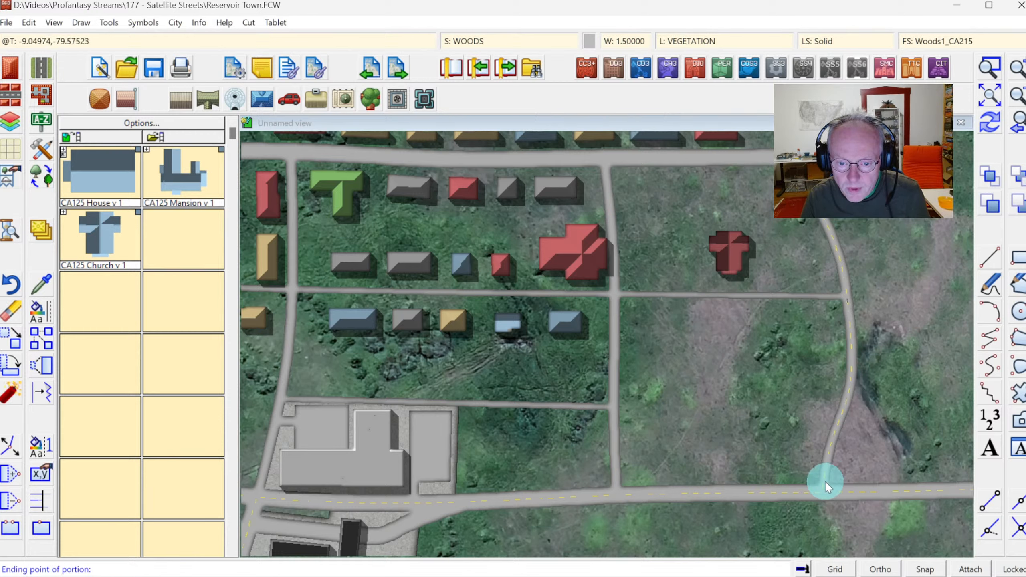
click(819, 490)
click(620, 493)
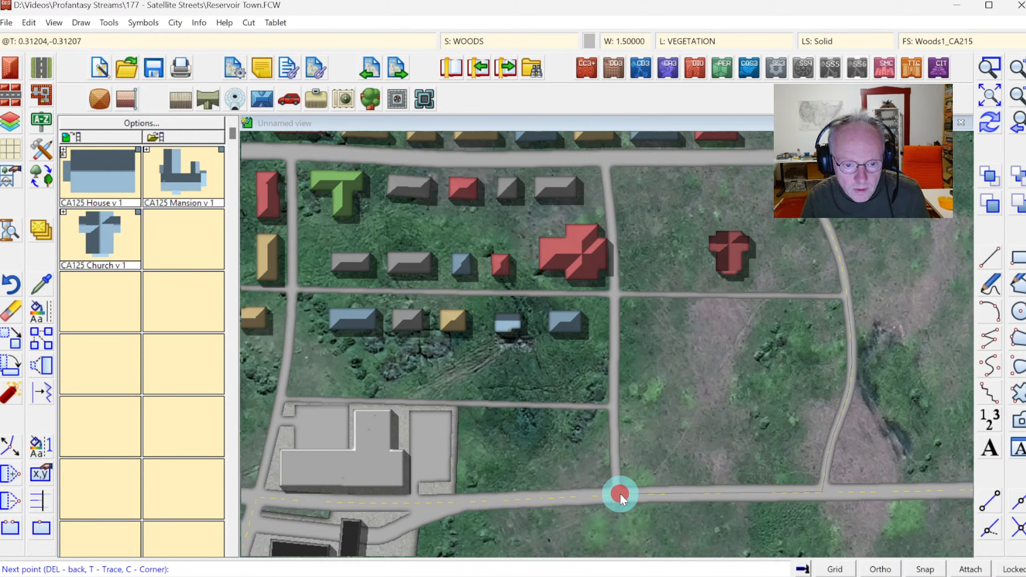
key(t)
click(613, 430)
click(612, 473)
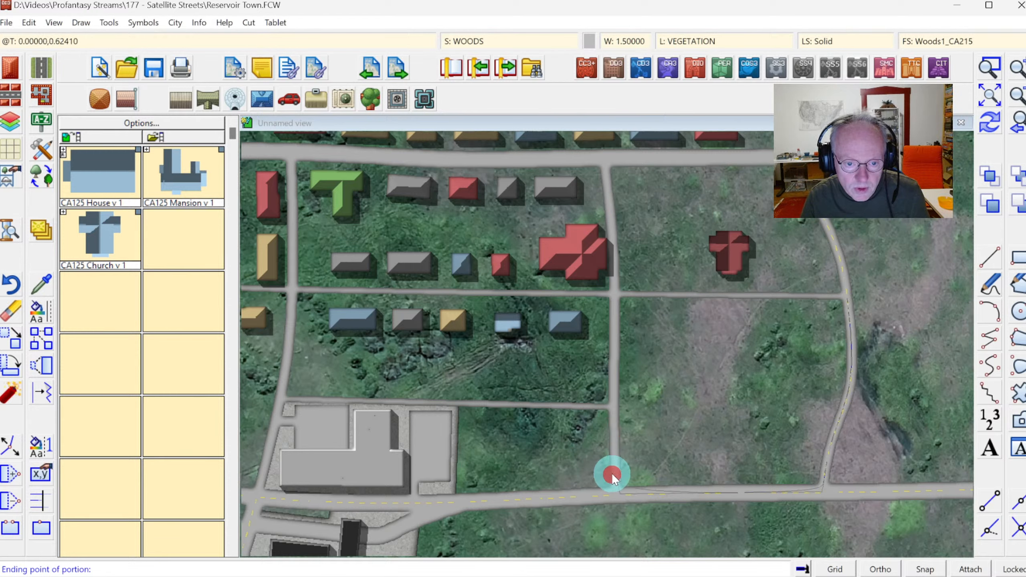
click(620, 293)
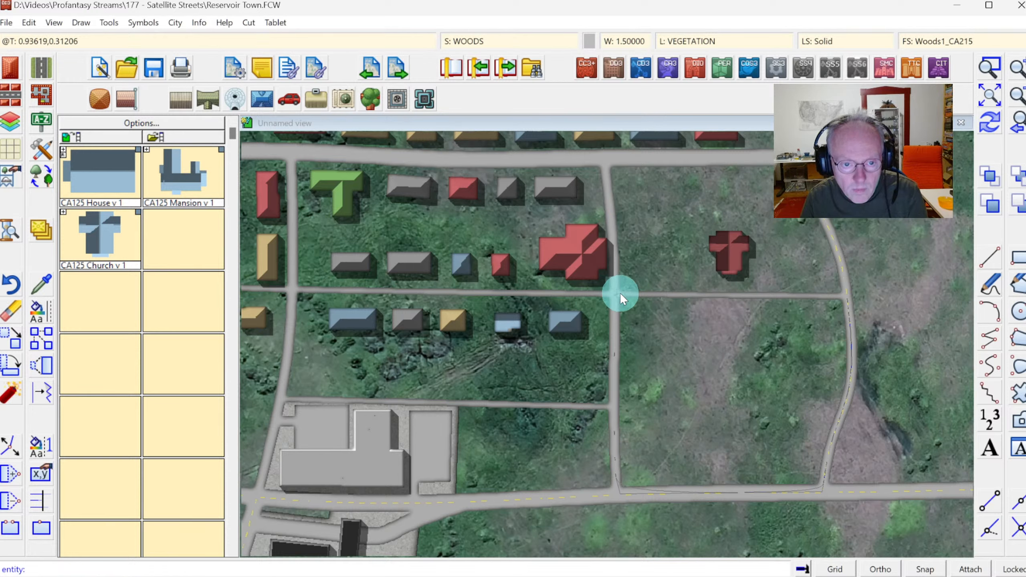
right_click(620, 292)
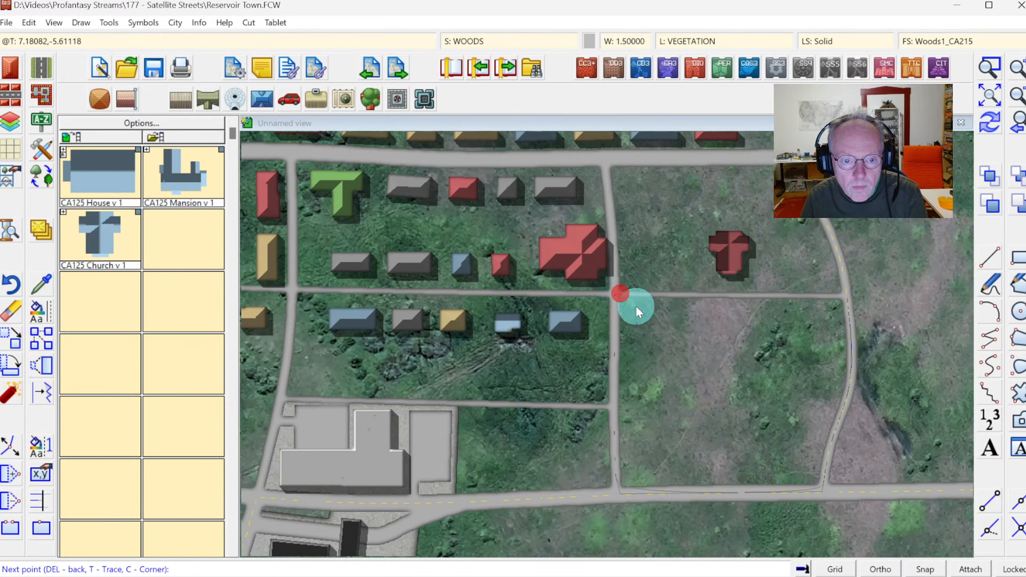
click(990, 122)
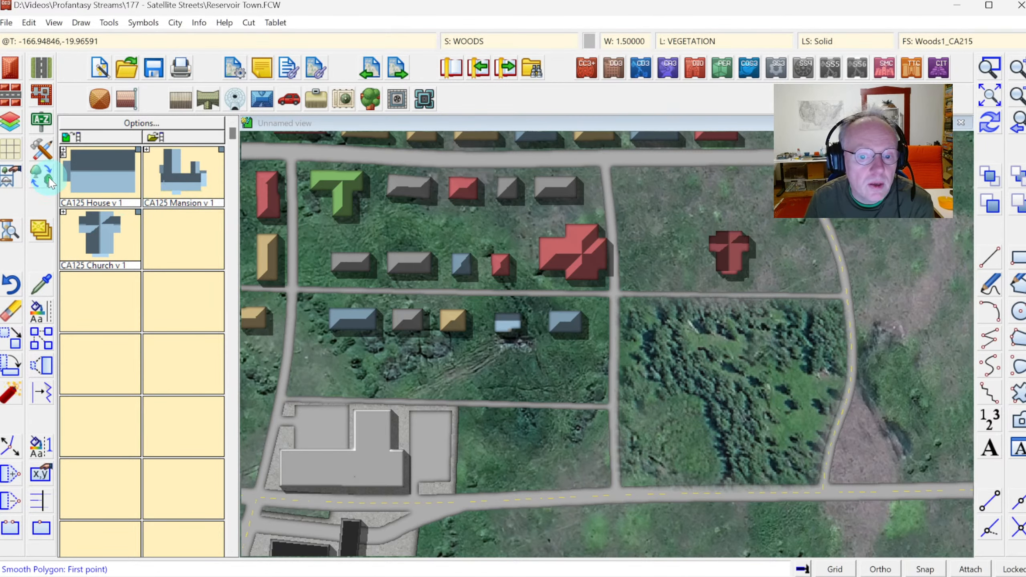
Draw two curving Road, Path tracks through the woods, one from the southern road and one from the middle road.
click(42, 69)
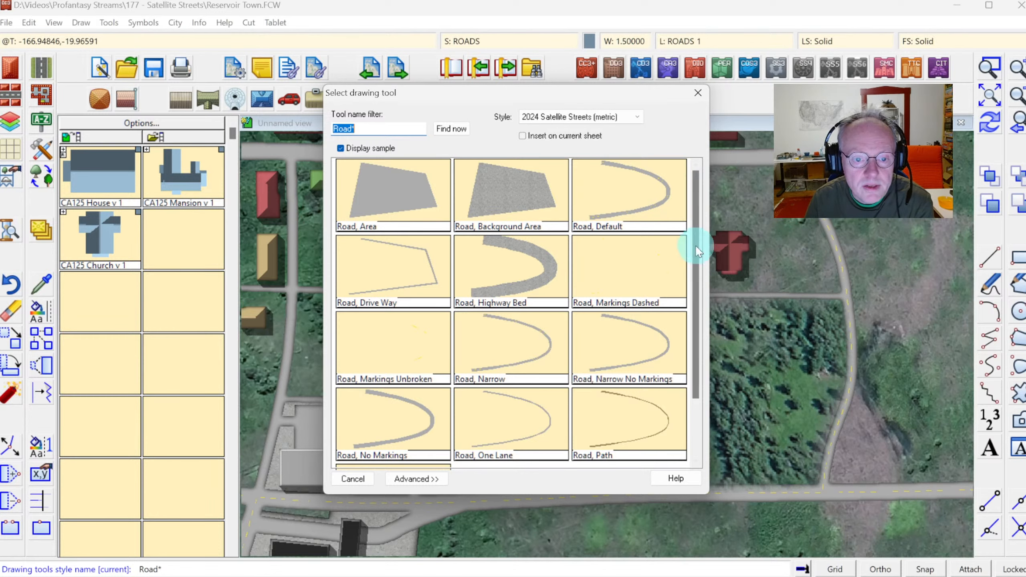
click(636, 434)
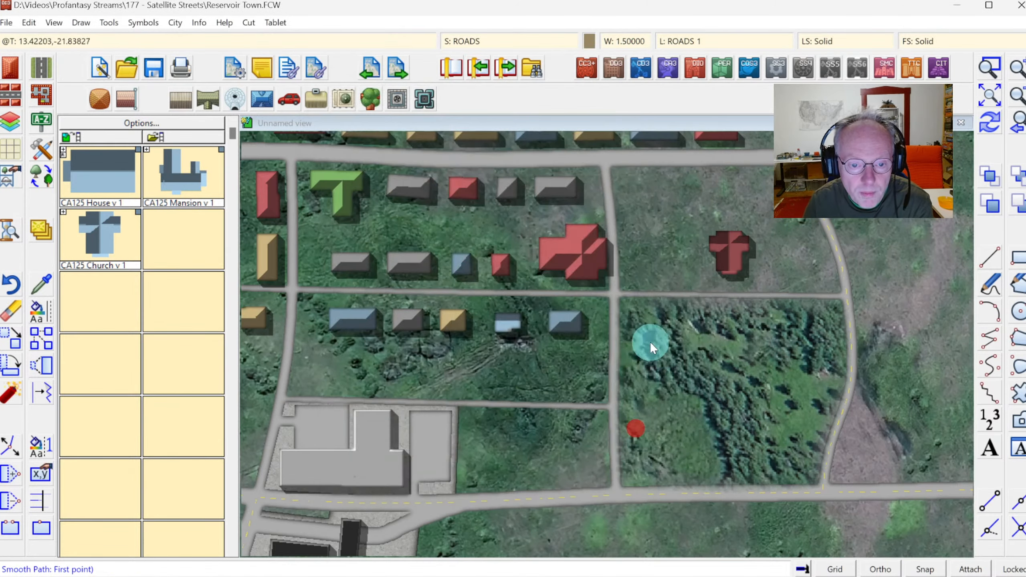
click(614, 392)
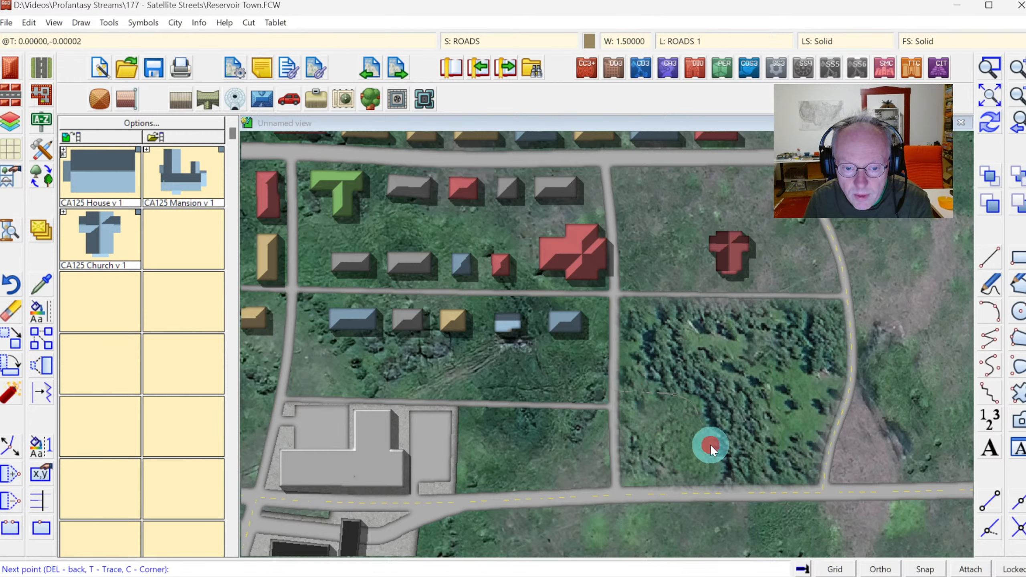
click(702, 480)
key(F7)
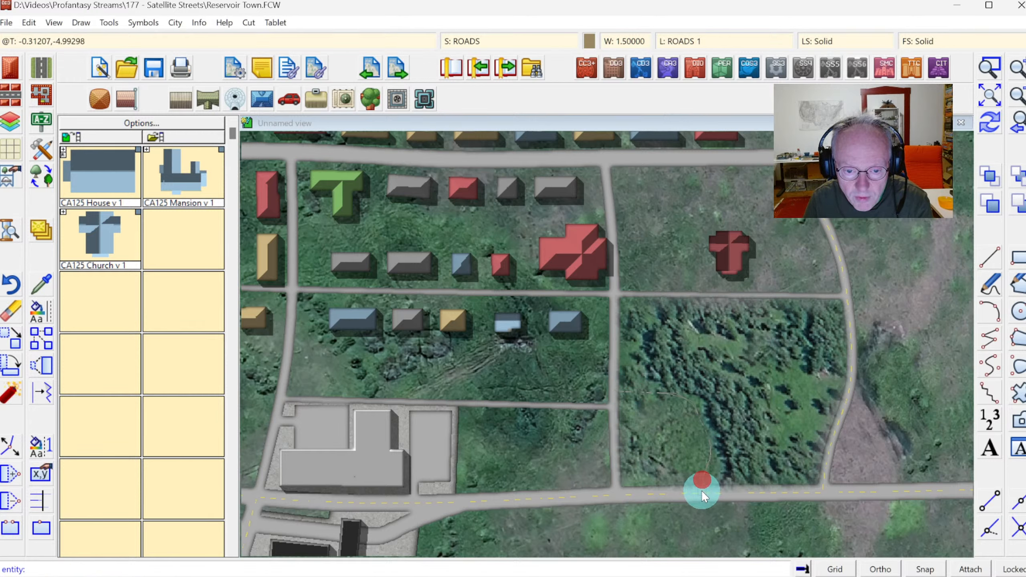
click(702, 490)
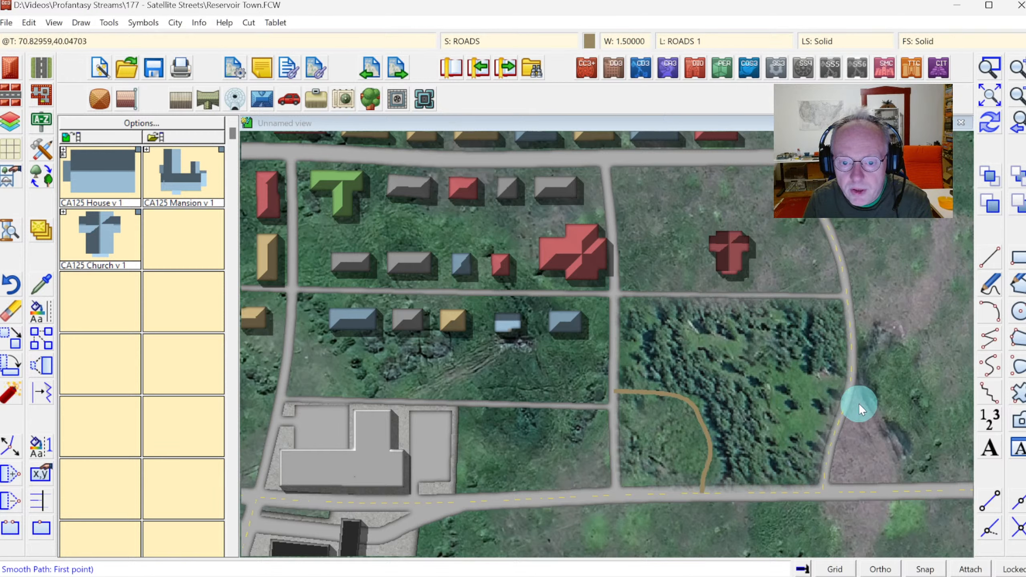
click(844, 383)
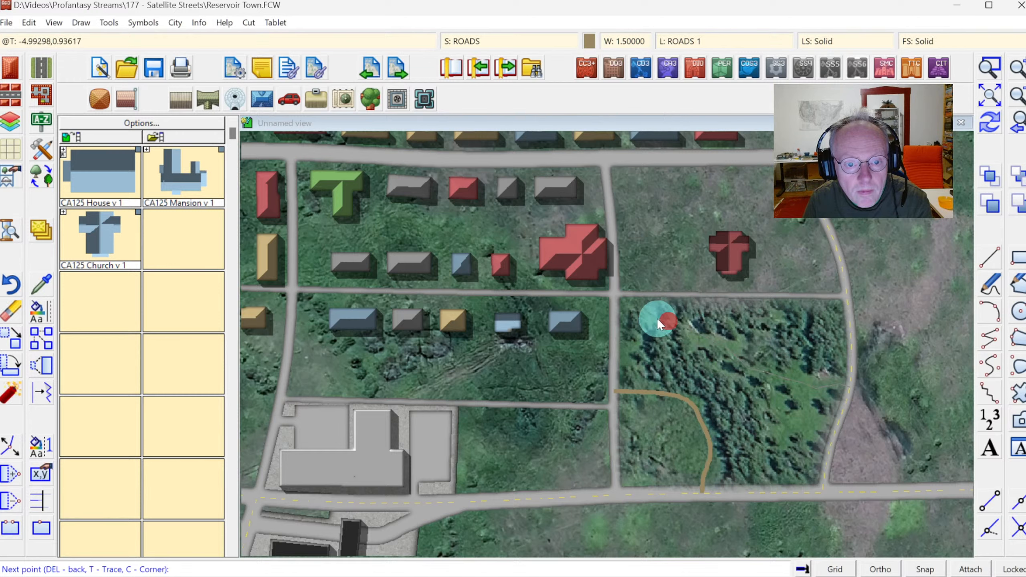
click(658, 293)
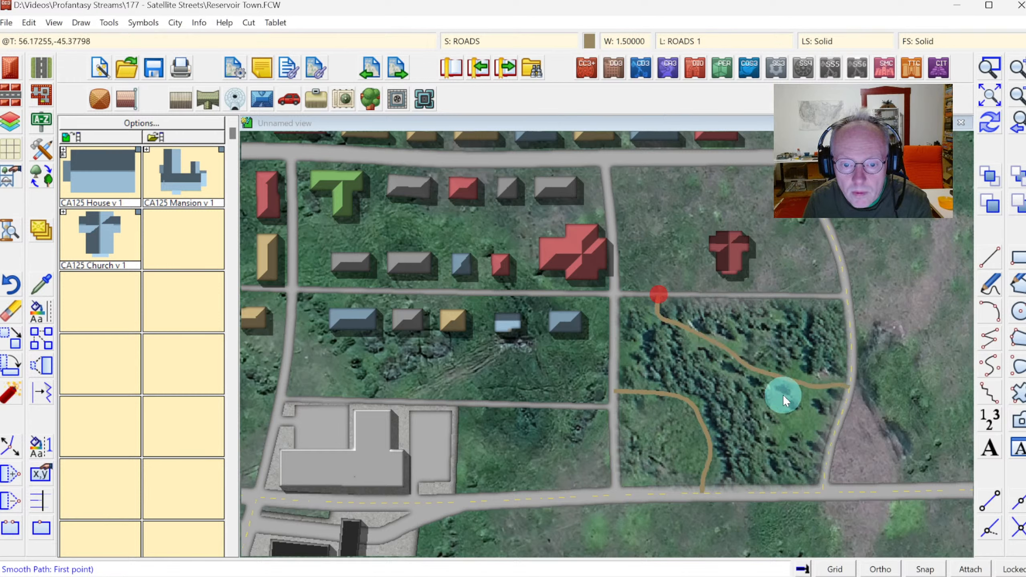
click(989, 128)
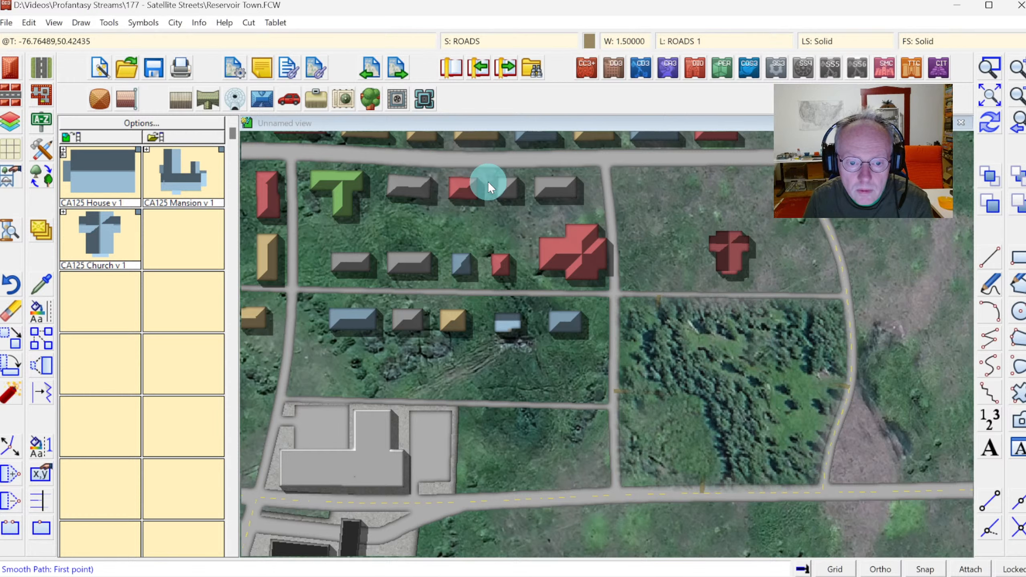
Move the WOODS sheet up above the ROAD BACKGROUND and ROADS sheets in the drawing sheet order.
click(469, 41)
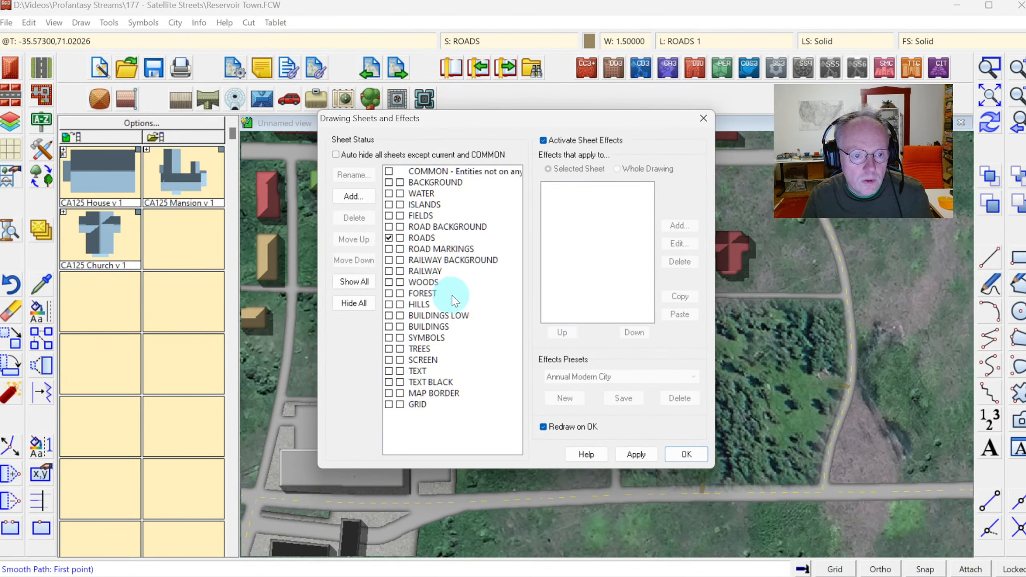
click(418, 284)
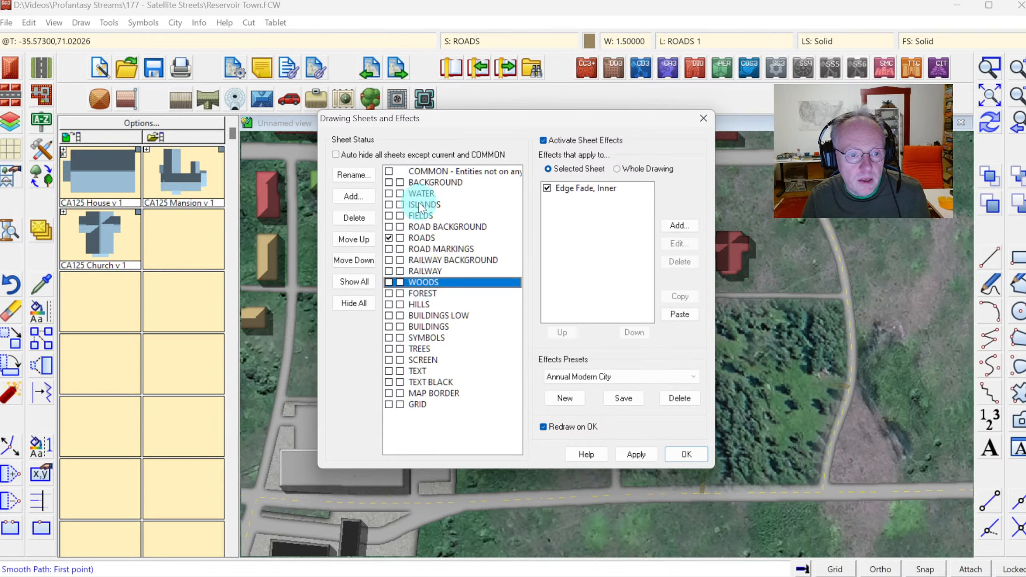
click(354, 239)
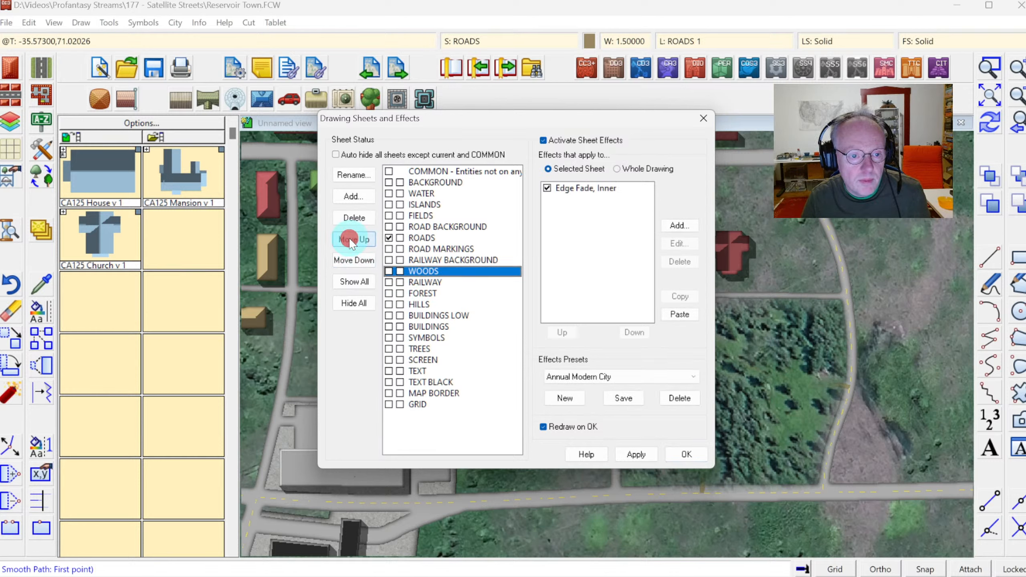
click(354, 240)
click(354, 240)
click(353, 240)
click(353, 240)
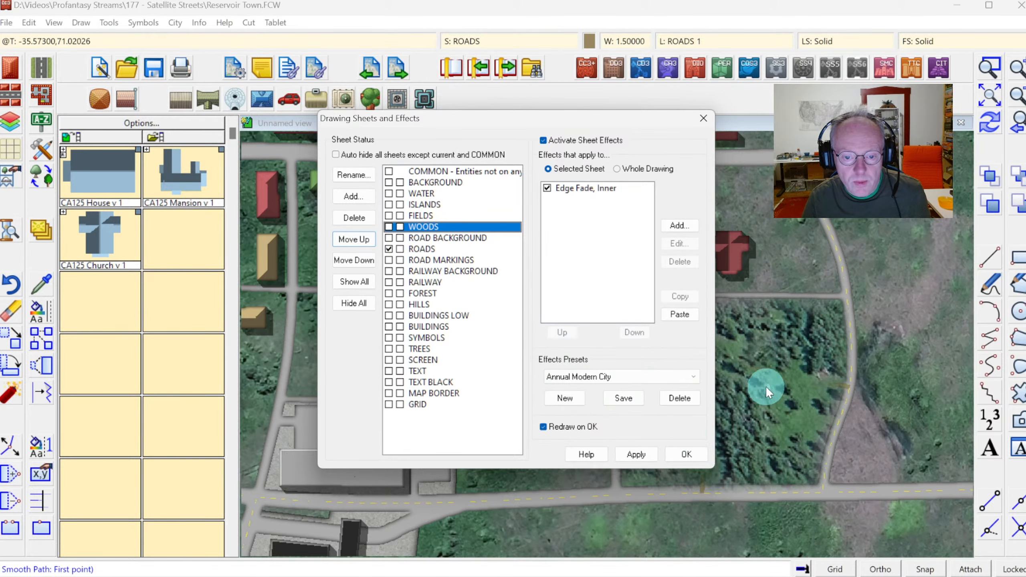
click(678, 450)
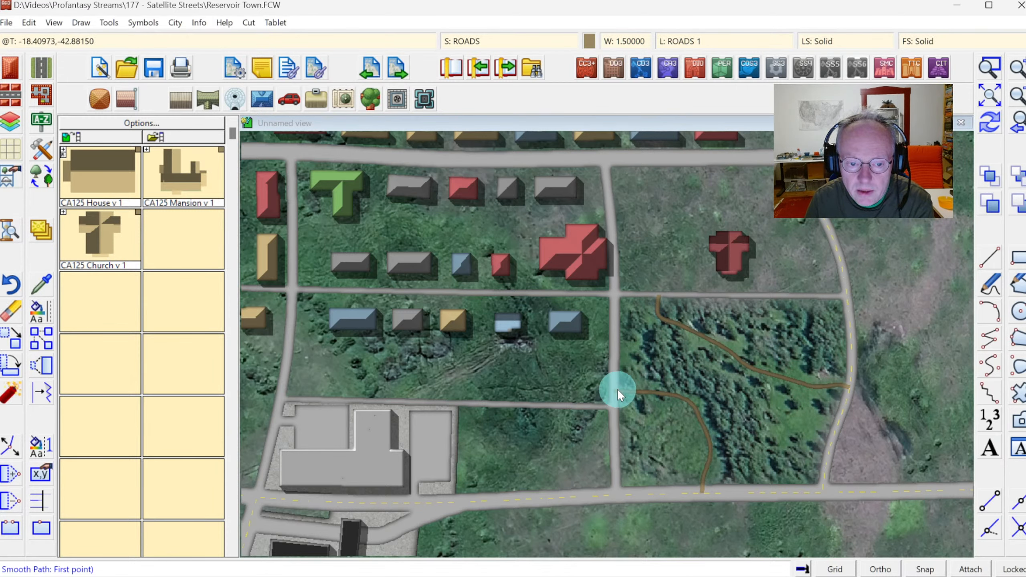
Send both curving woodland paths to the back of the drawing order.
click(1020, 177)
click(790, 377)
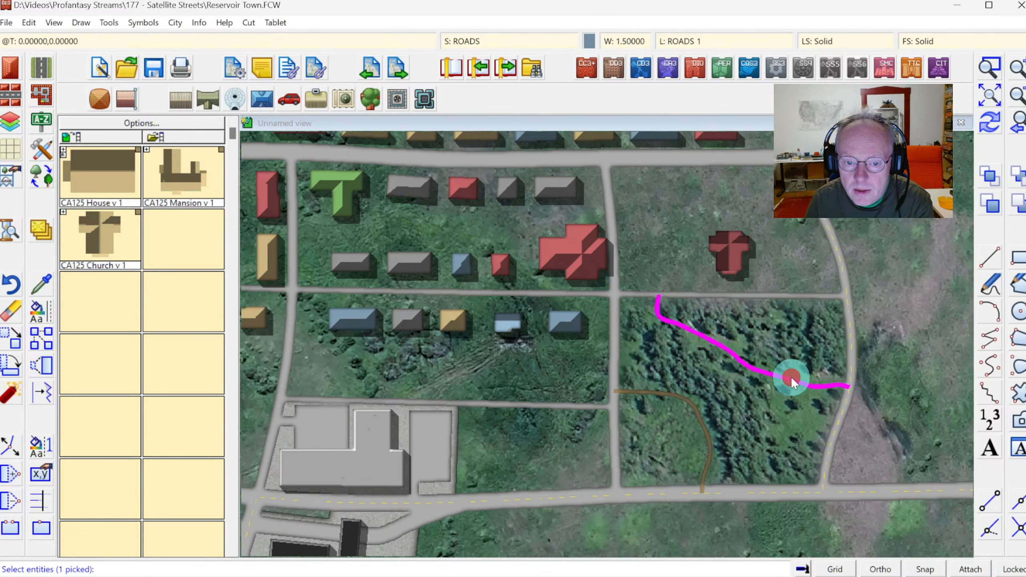
click(690, 404)
right_click(651, 345)
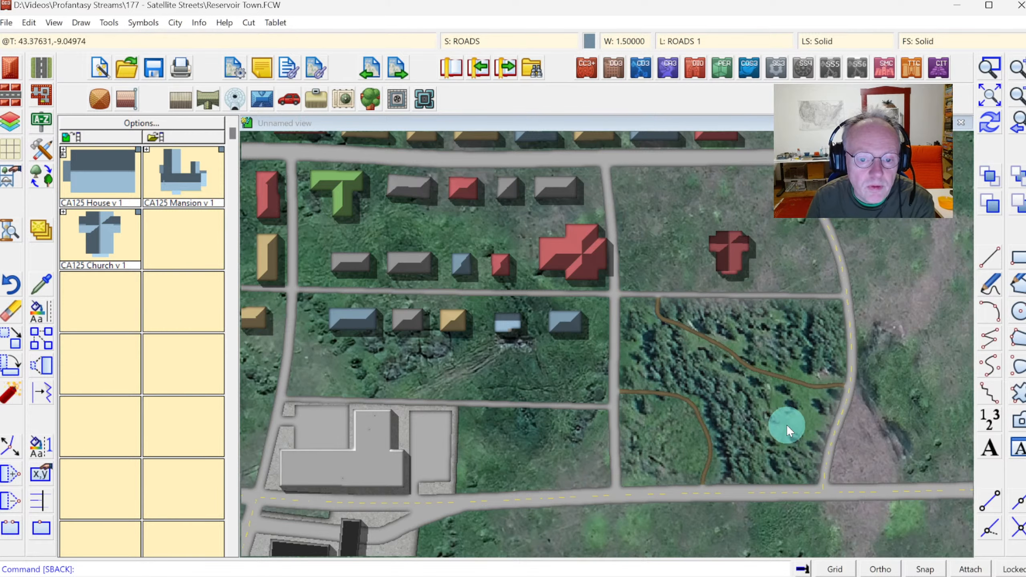
Draw a small Terrain, Water pond beside the western path in the southwest of the woods.
click(37, 153)
scroll(699, 320, down, 3)
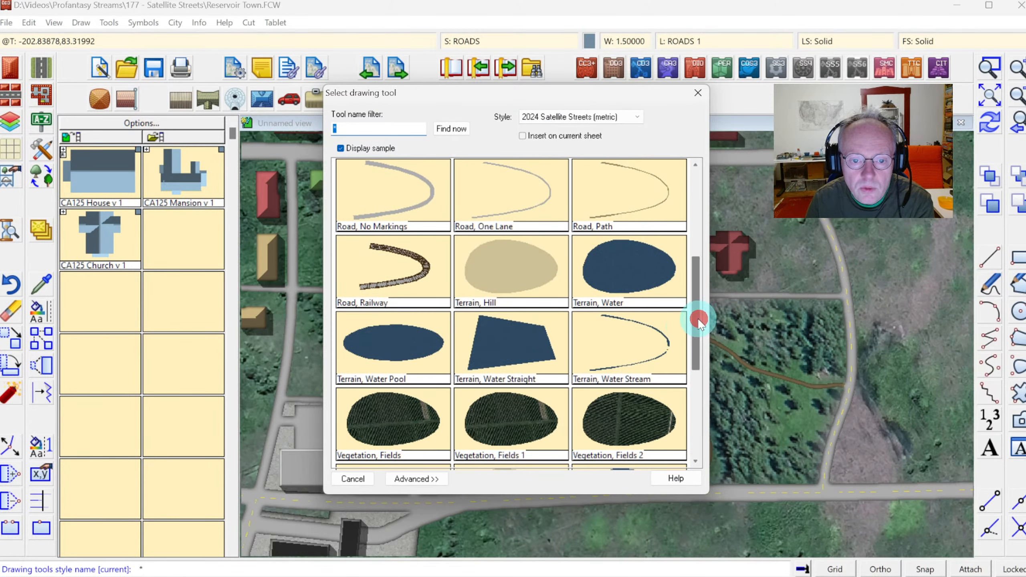
double_click(634, 278)
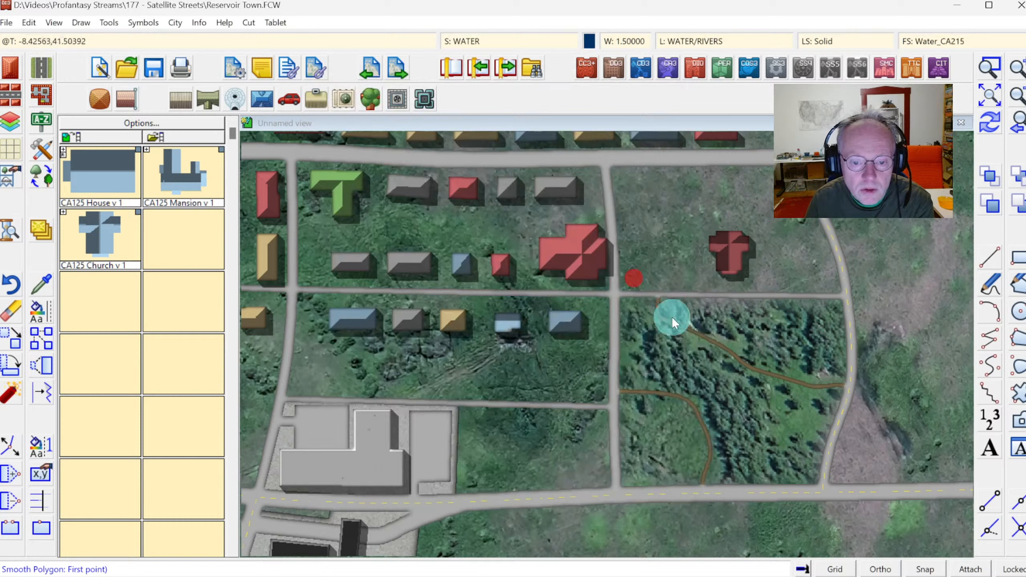
click(672, 412)
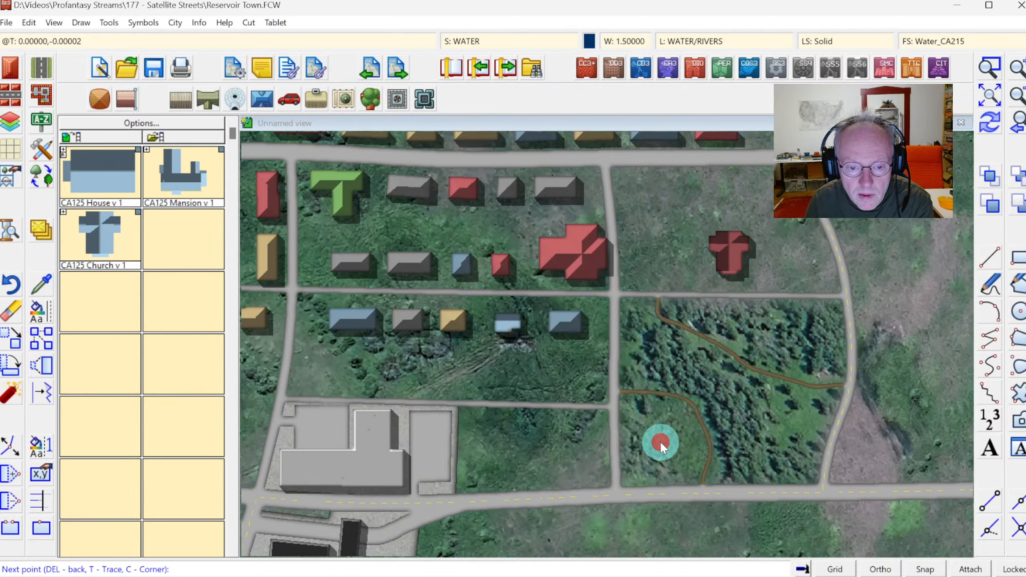
right_click(667, 411)
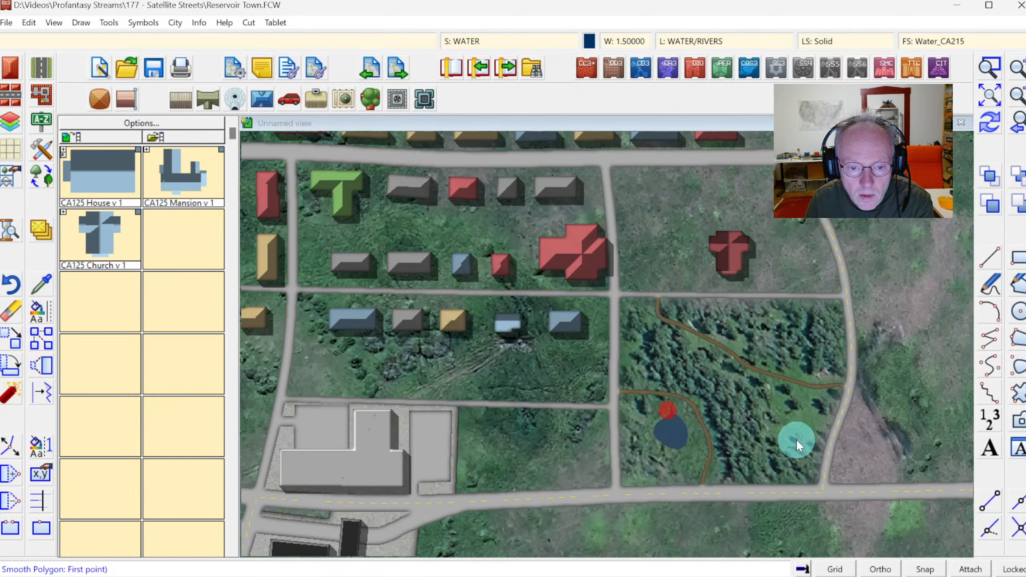
Draw a second small Terrain, Water pond near the eastern edge of the woods.
click(805, 412)
click(783, 423)
click(800, 431)
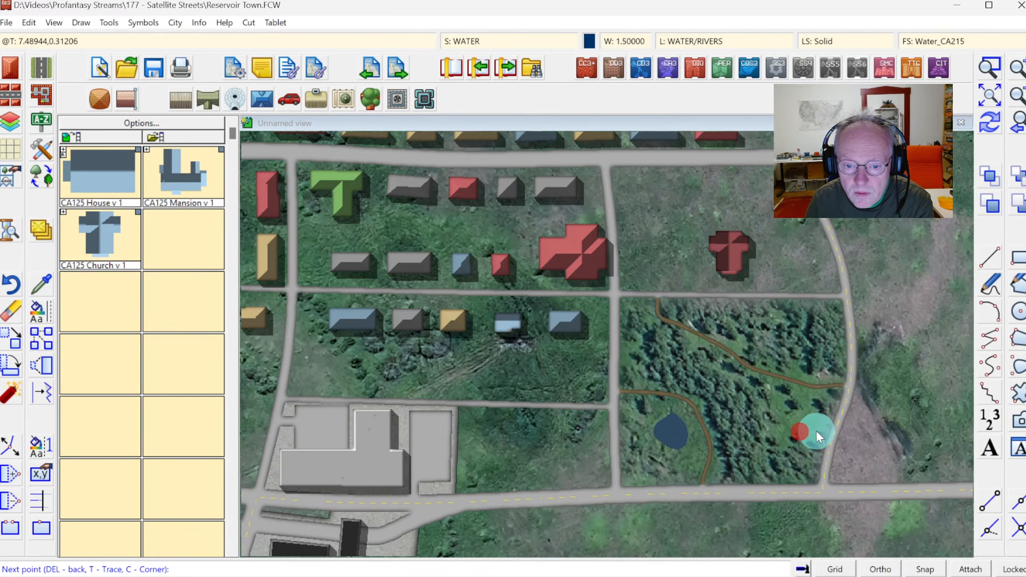
click(820, 429)
click(814, 413)
right_click(809, 410)
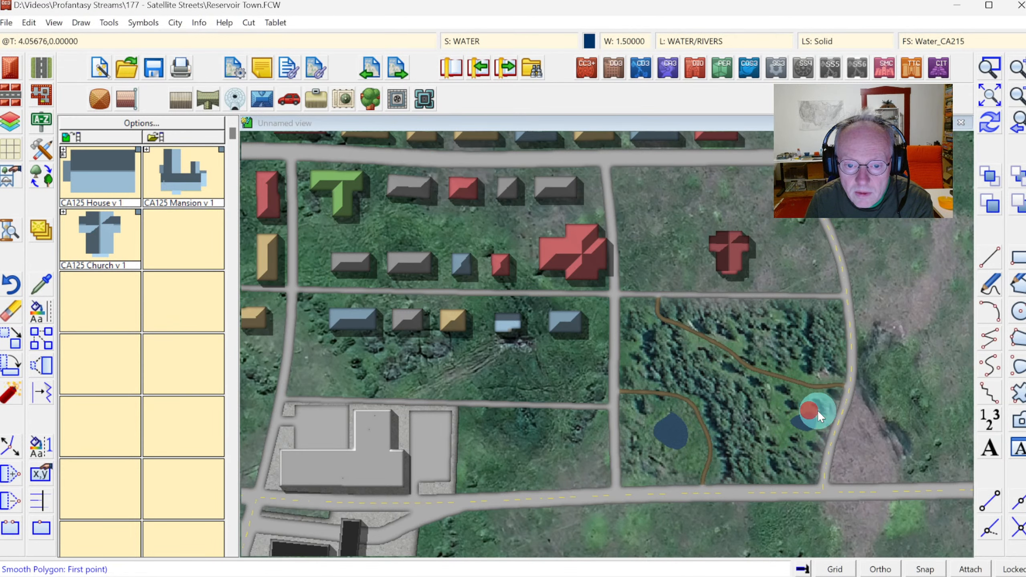
Move the WATER sheet down below the WOODS sheet in the drawing sheet order.
click(982, 128)
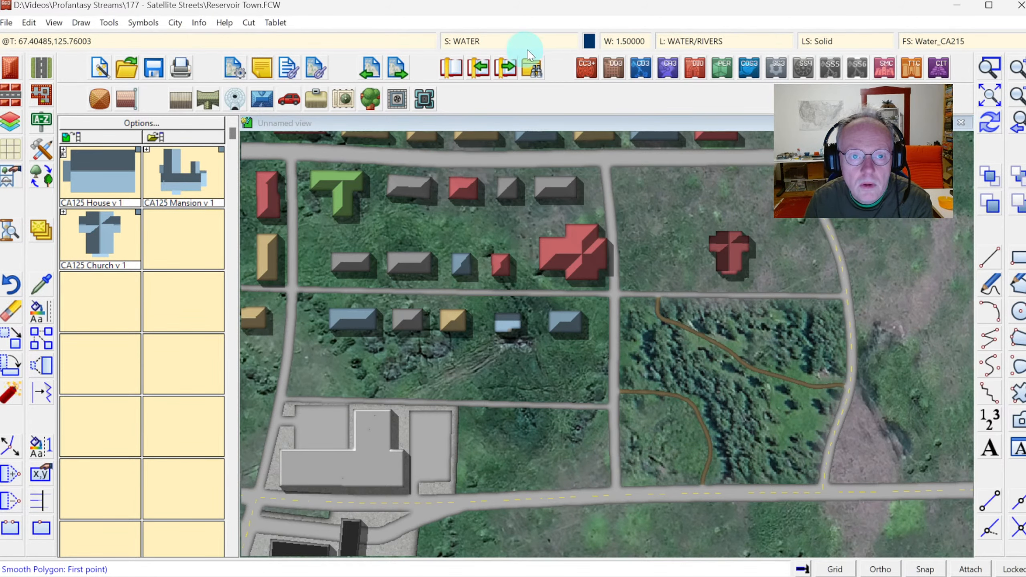
click(480, 41)
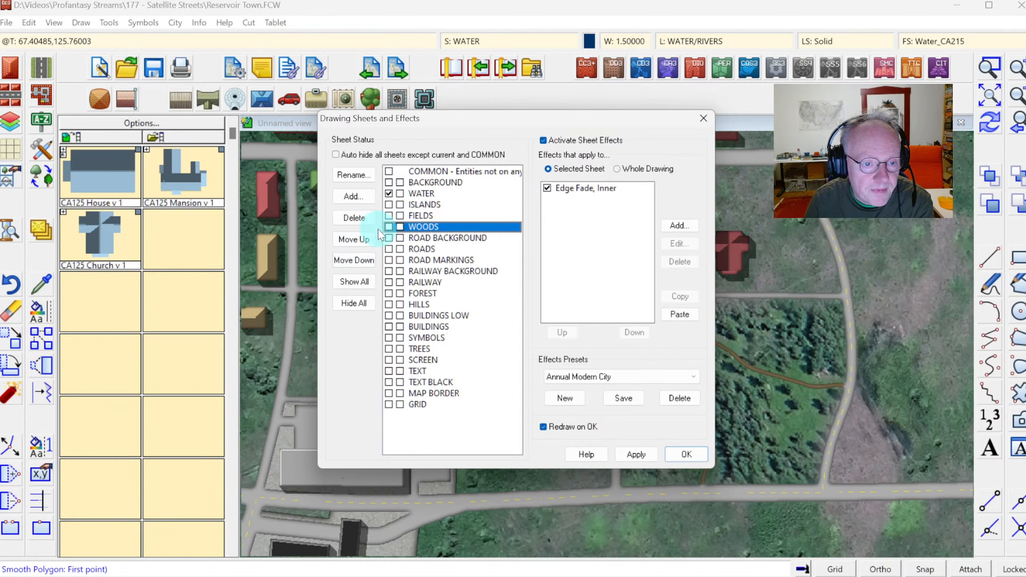
click(363, 261)
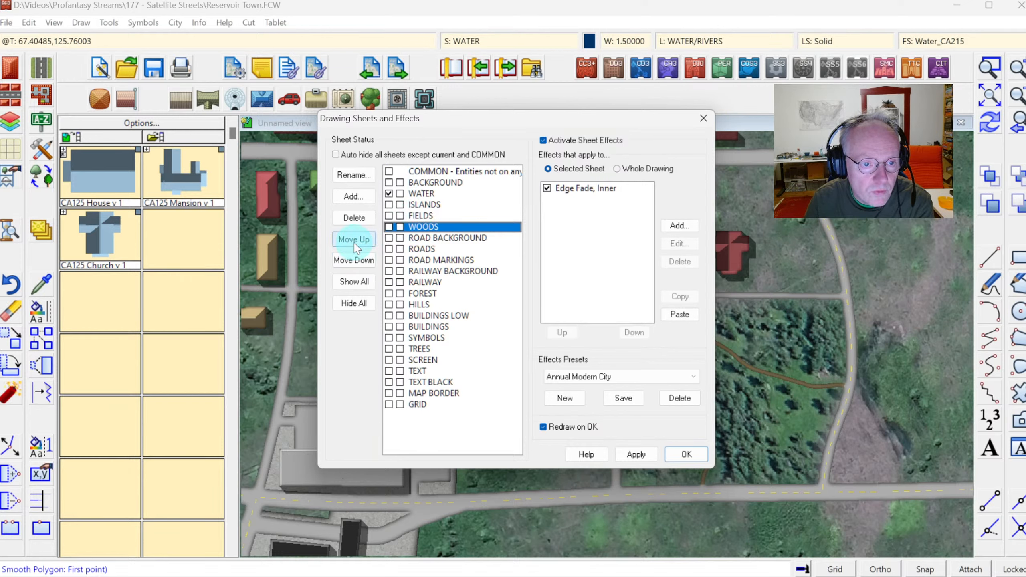
click(355, 260)
click(354, 240)
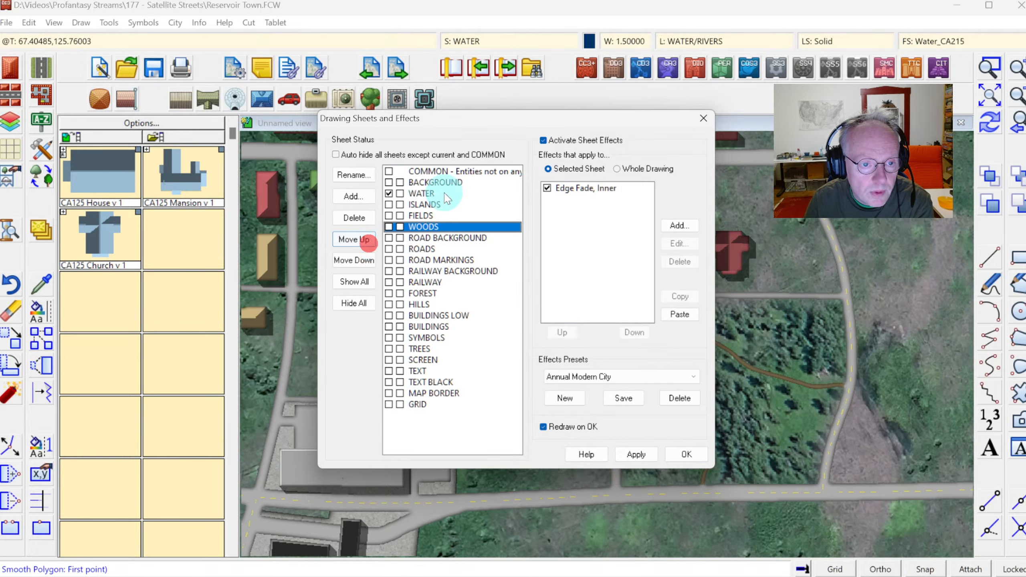
click(421, 193)
click(353, 260)
click(354, 259)
click(353, 259)
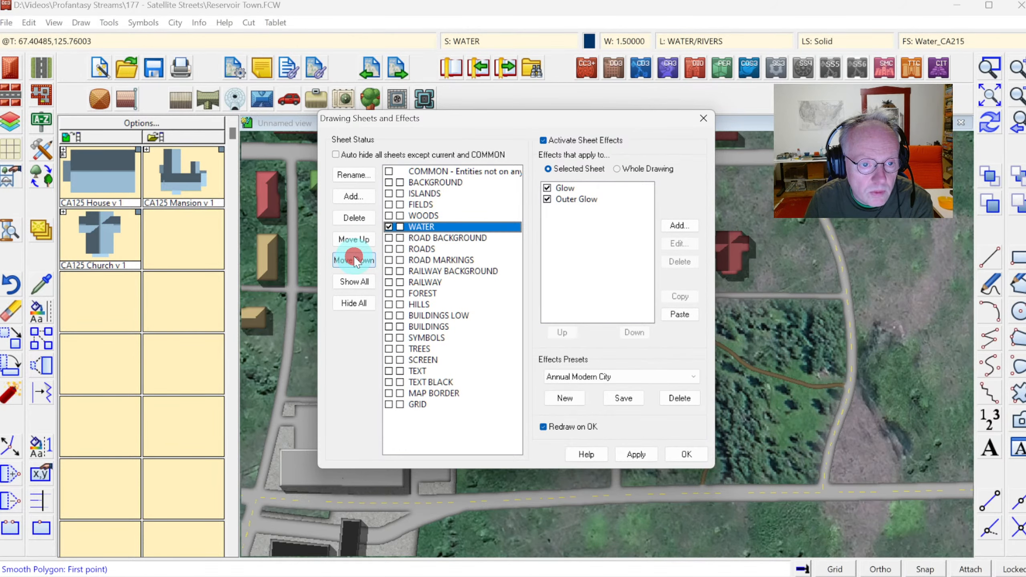
click(686, 454)
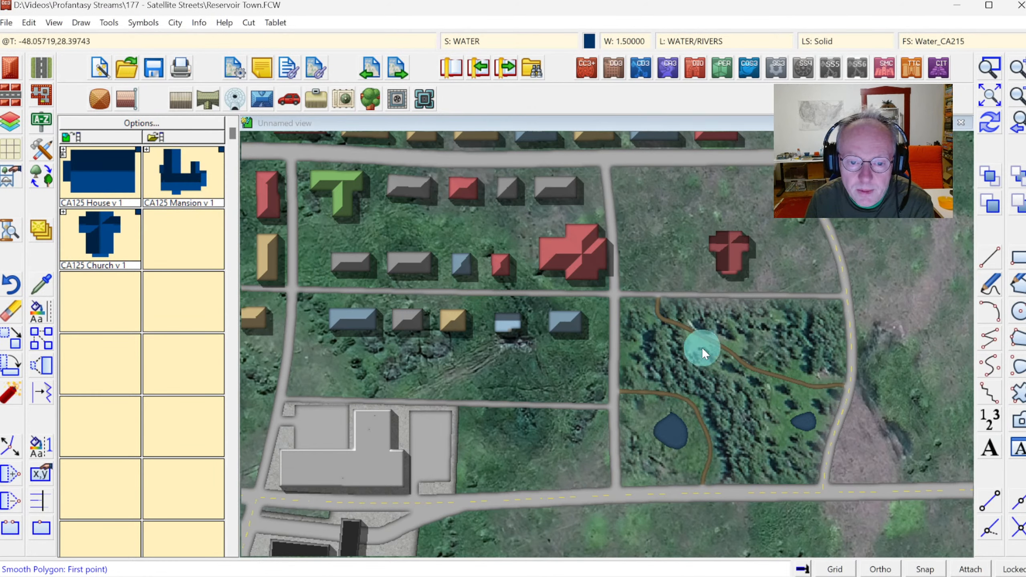
Scatter several Vegetation, Trees 1 clumps around the western pond and along the paths in the woods.
click(41, 149)
click(696, 332)
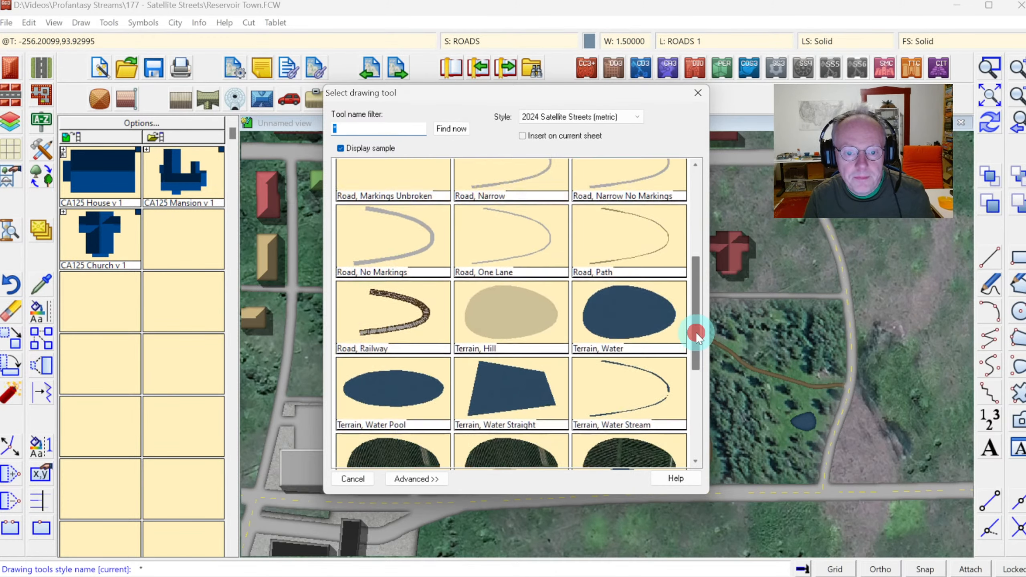
drag(696, 332, 708, 426)
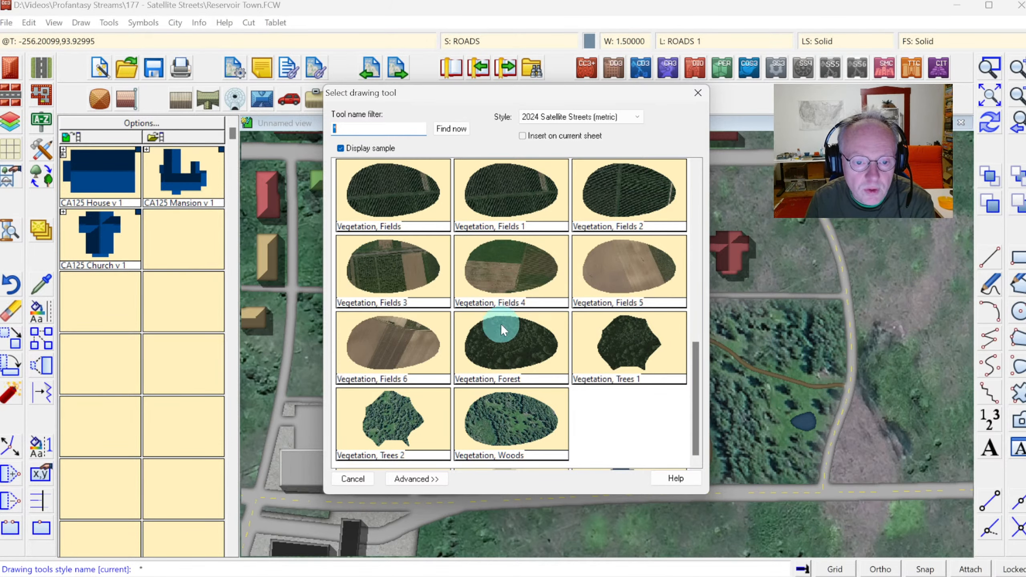
click(619, 337)
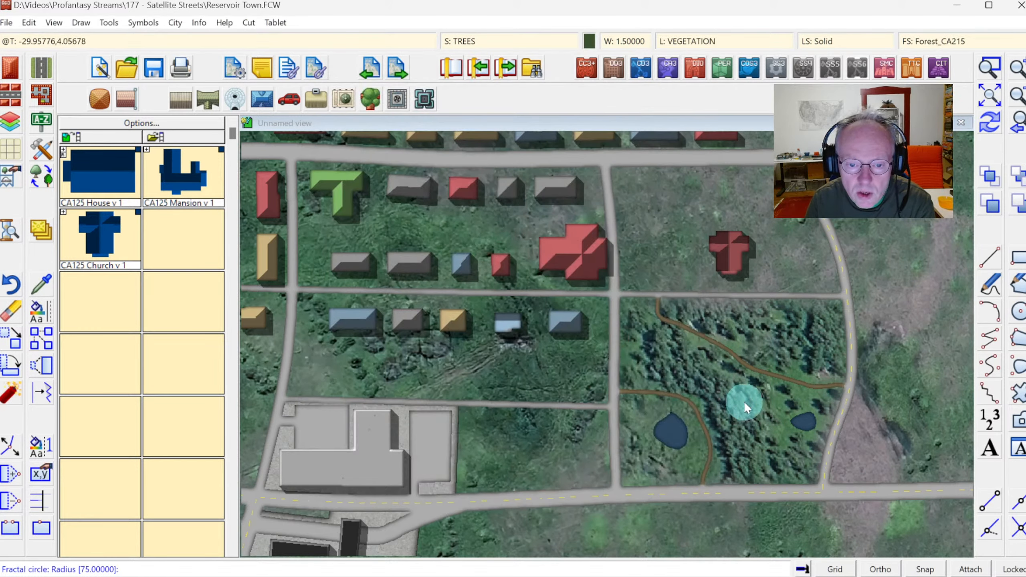
click(636, 414)
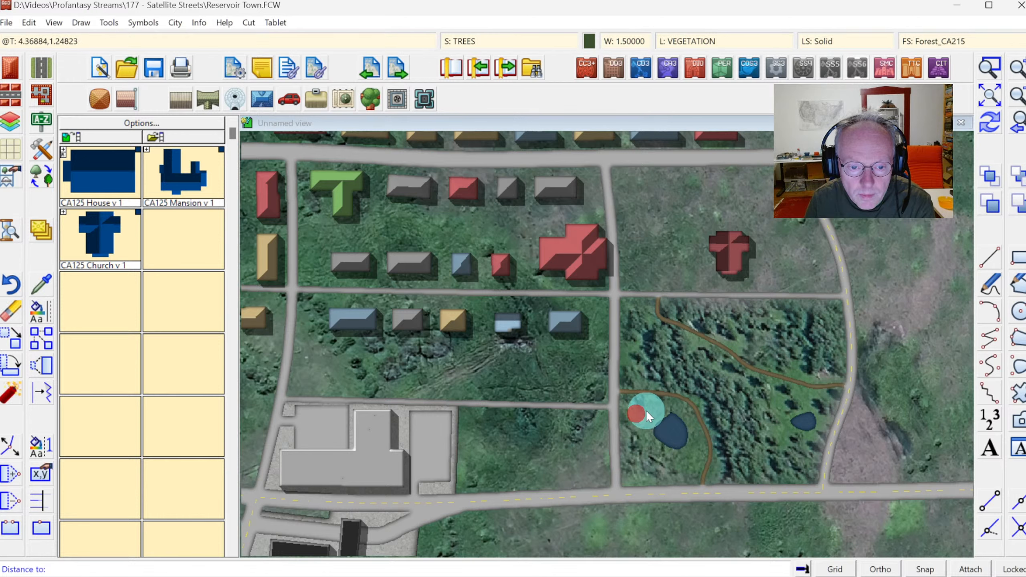
click(647, 413)
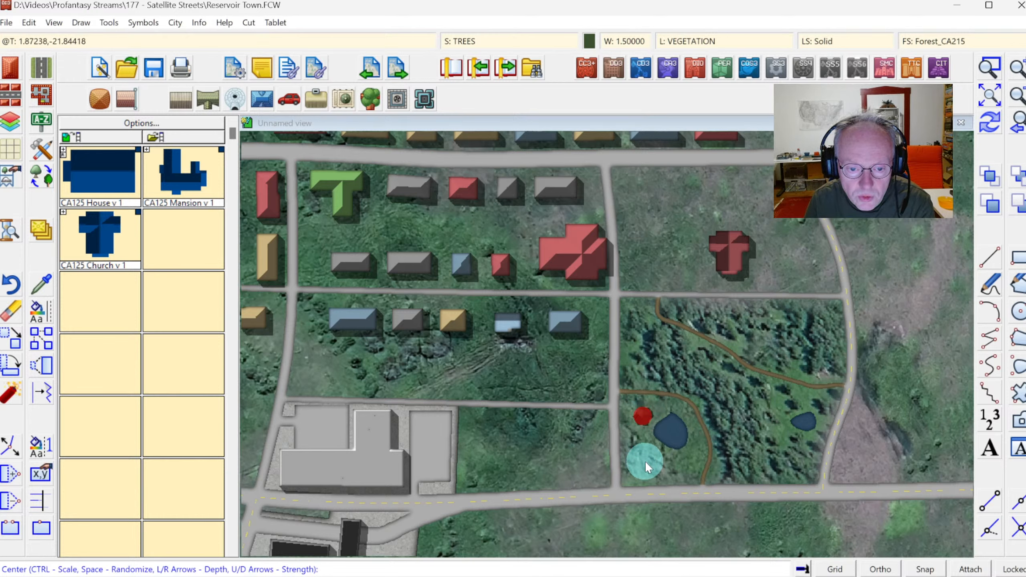
click(661, 462)
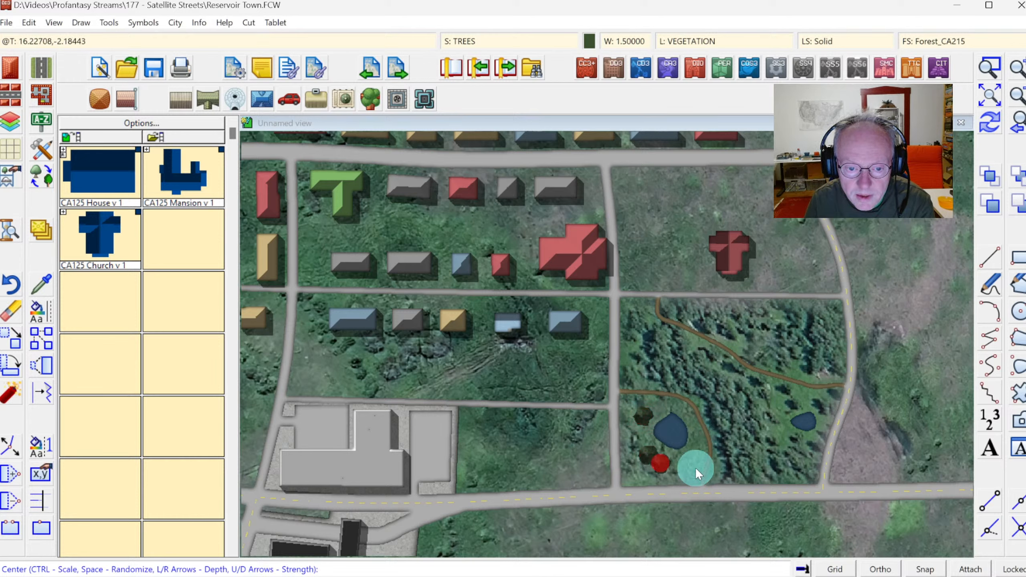
click(643, 319)
click(742, 330)
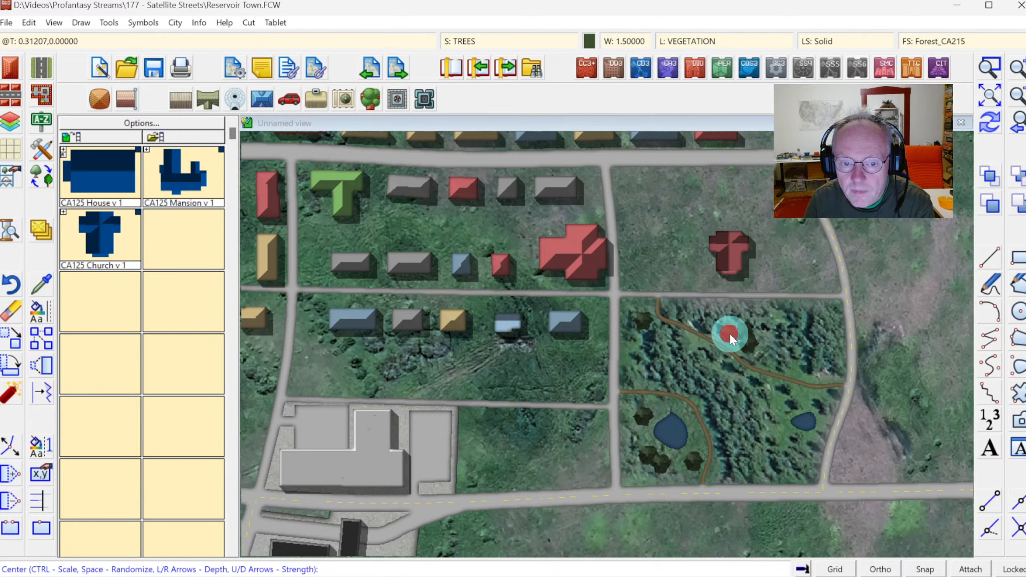
click(798, 367)
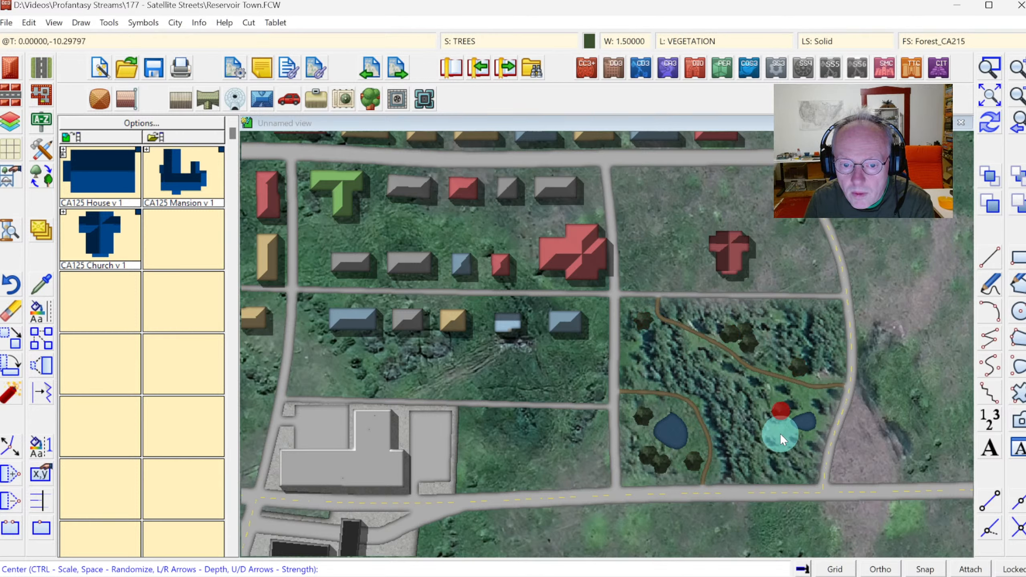
Insert a CA215 Grey Roof flat-roofed irregular T-shaped building on the BUILDINGS sheet just south of the main road, east of the school.
click(986, 92)
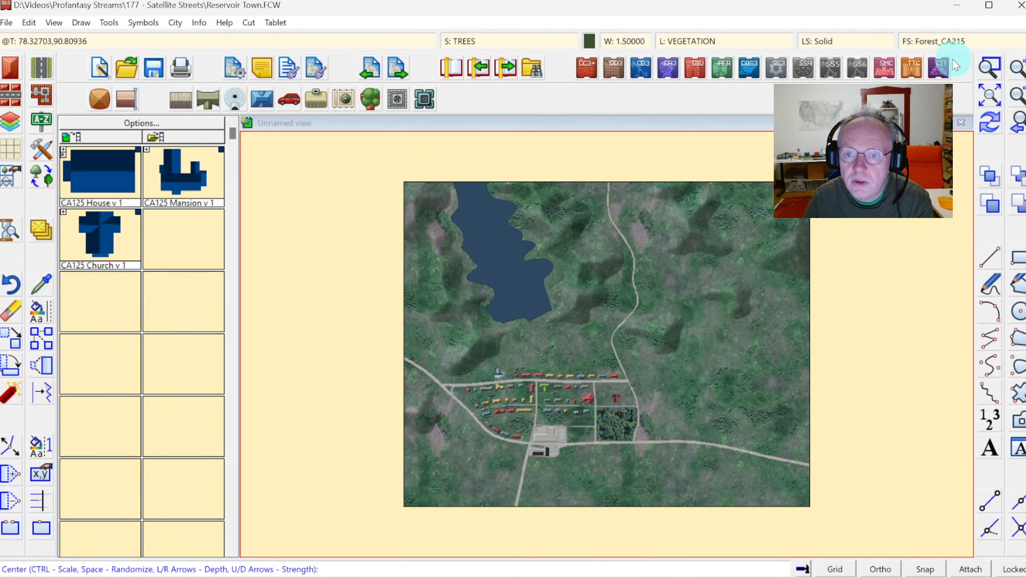
click(994, 73)
click(440, 368)
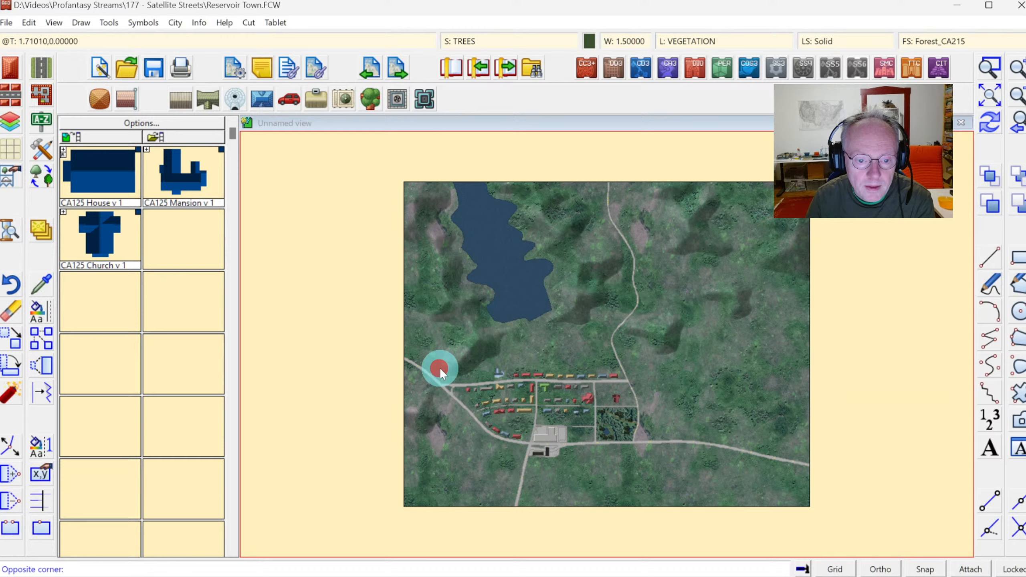
click(659, 470)
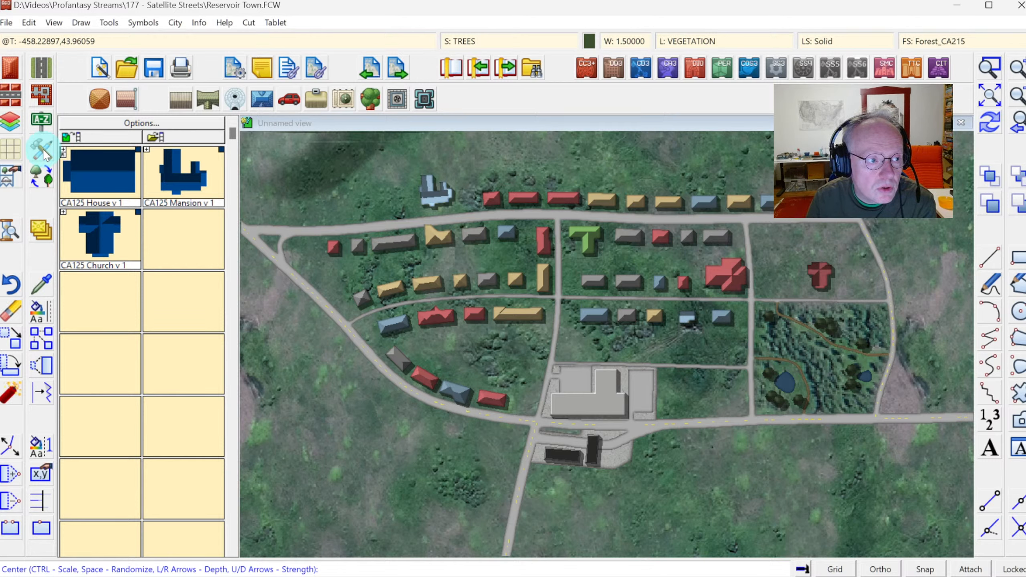
click(11, 66)
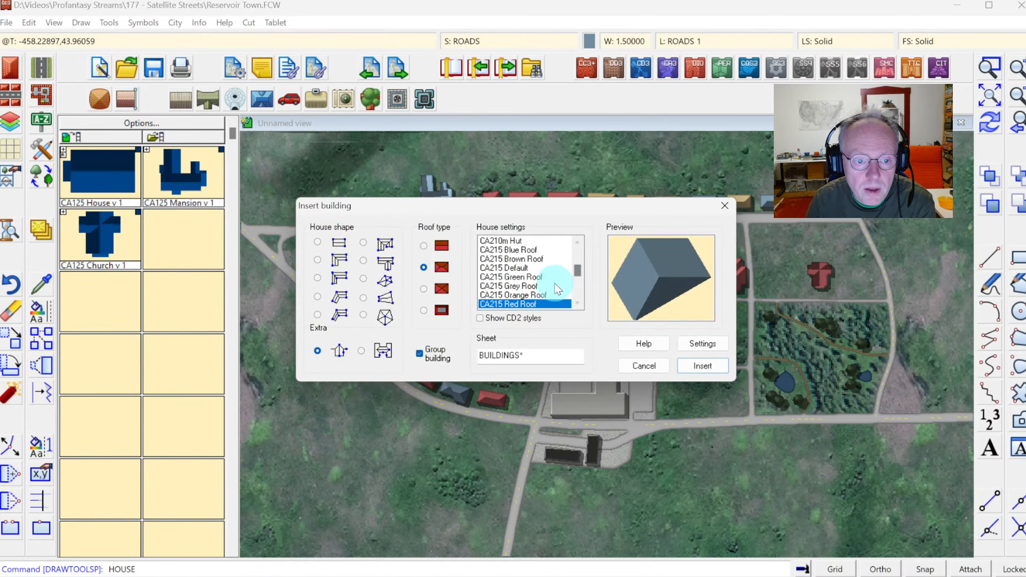
click(496, 285)
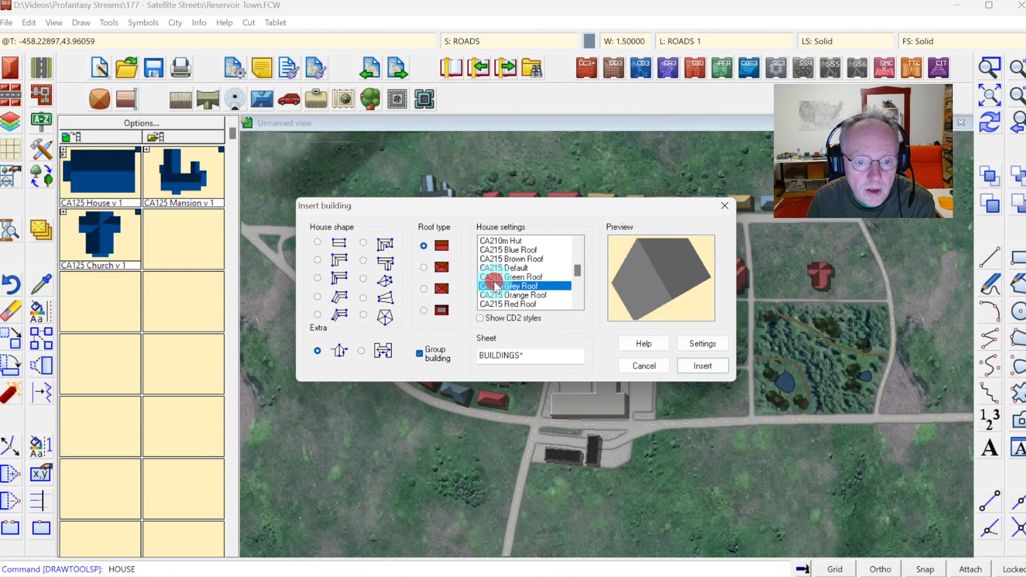
click(317, 243)
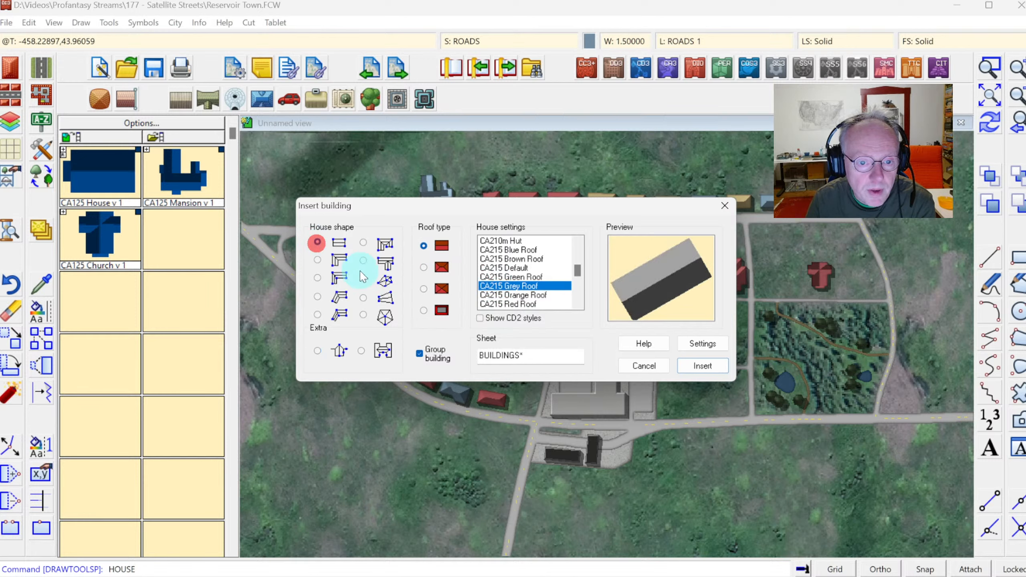
click(422, 310)
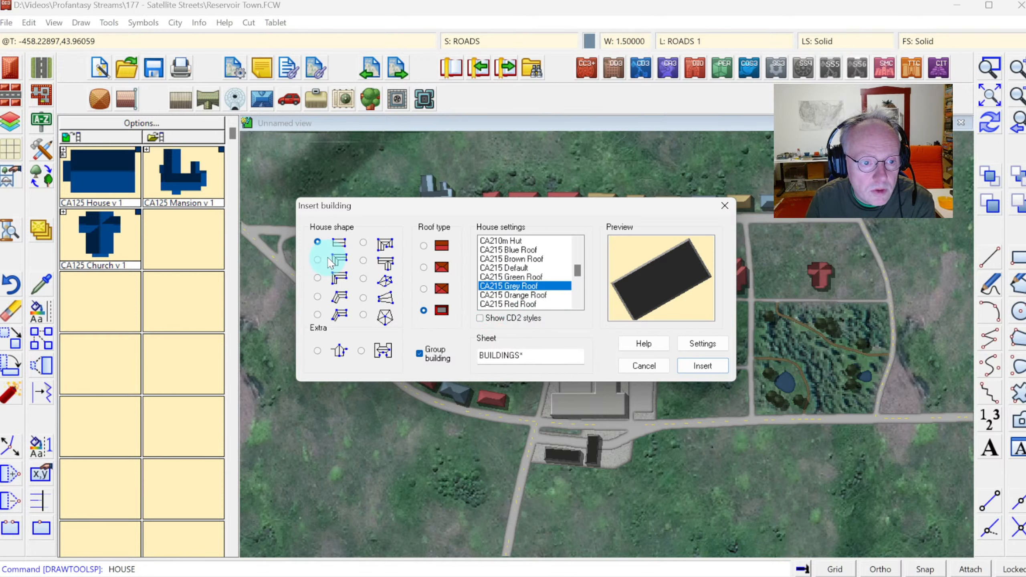
click(363, 261)
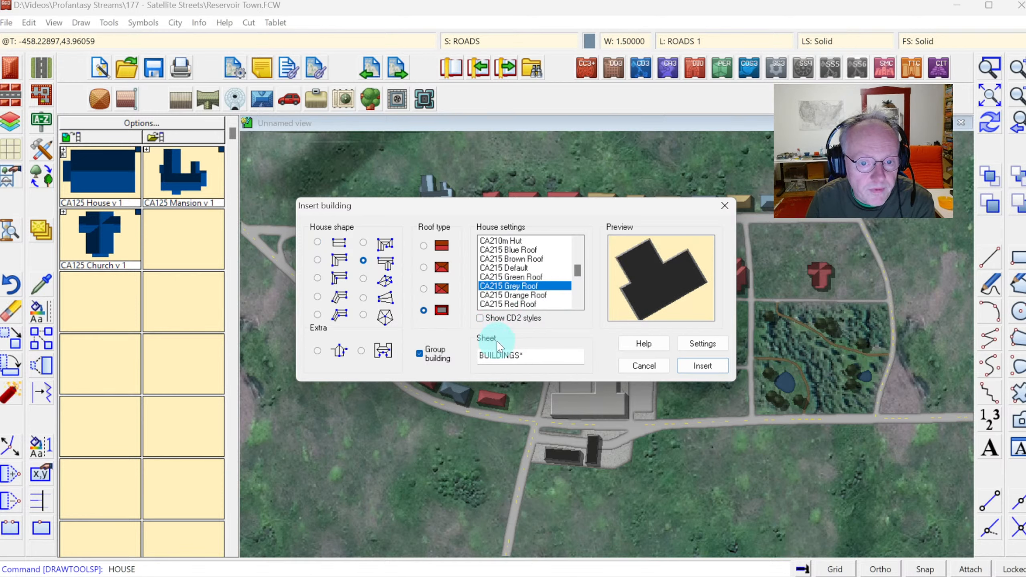
click(697, 365)
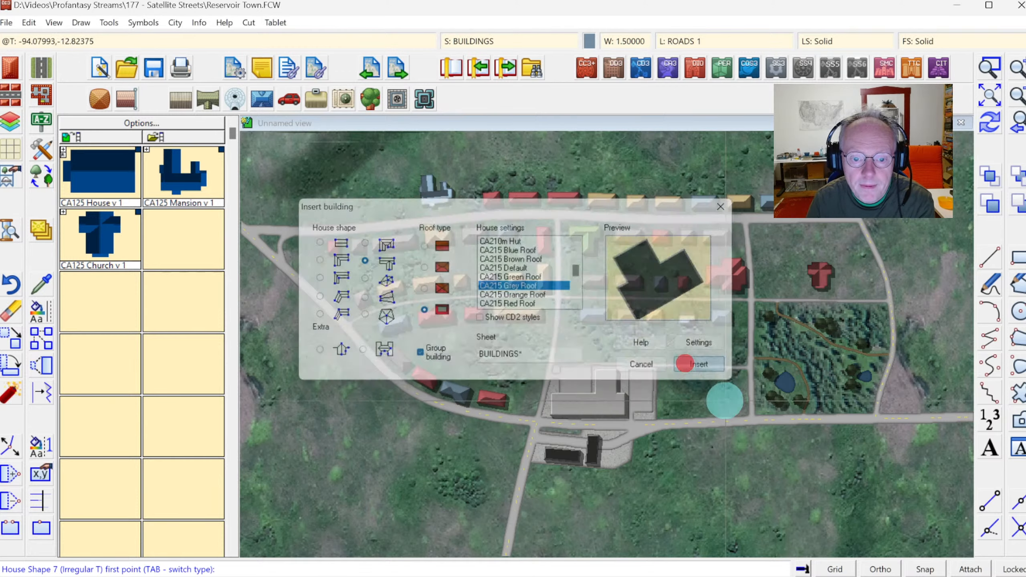
click(709, 431)
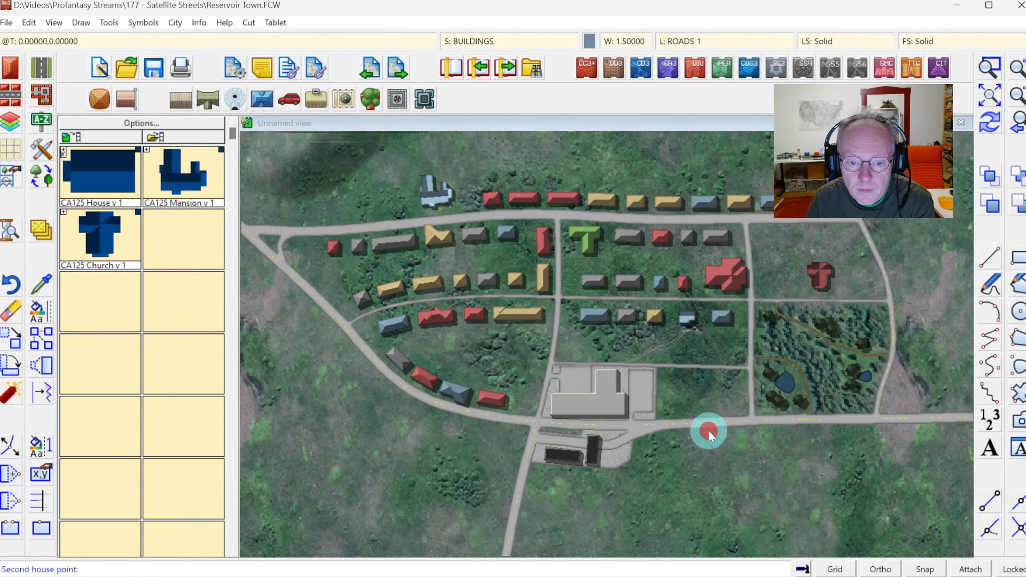
click(751, 430)
click(750, 448)
click(739, 462)
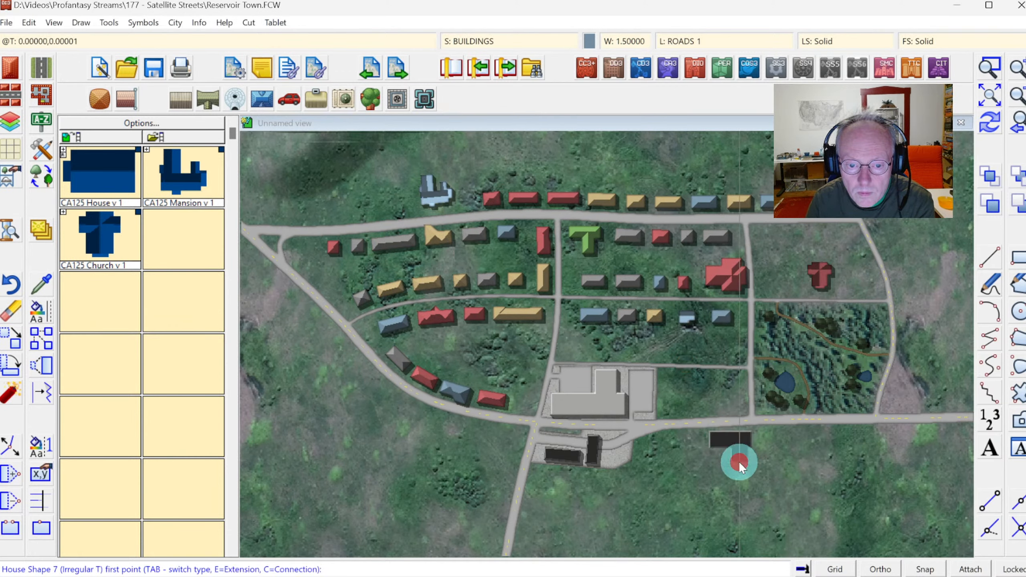
Place a second grey irregular T-shaped building just north of the main road beside the school grounds.
click(691, 392)
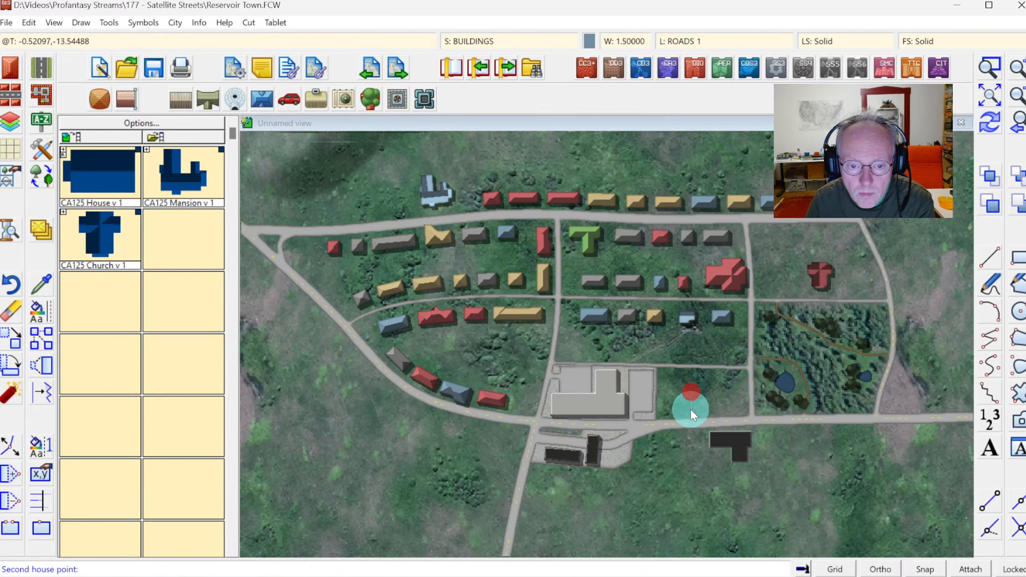
click(690, 413)
click(706, 408)
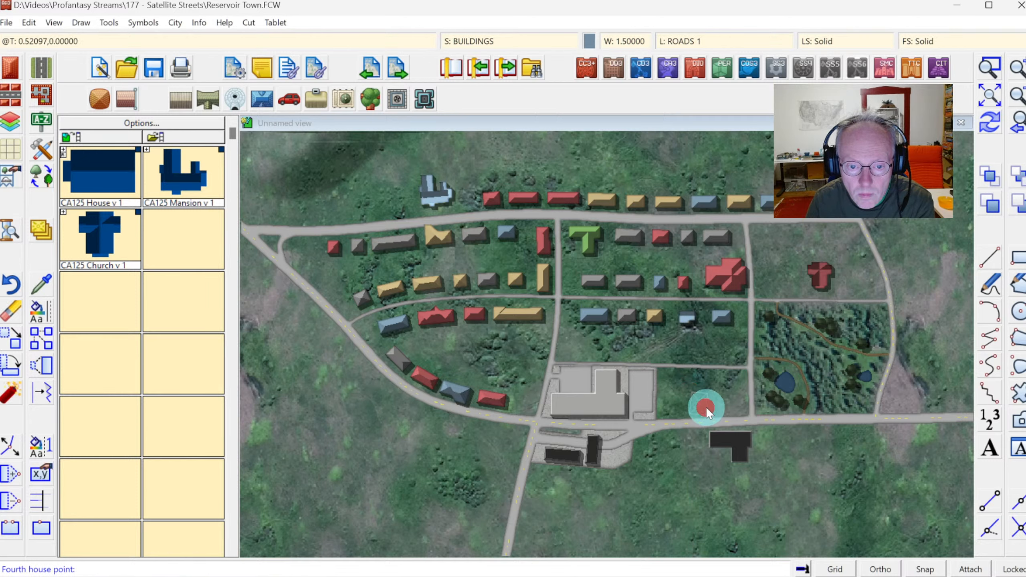
click(731, 408)
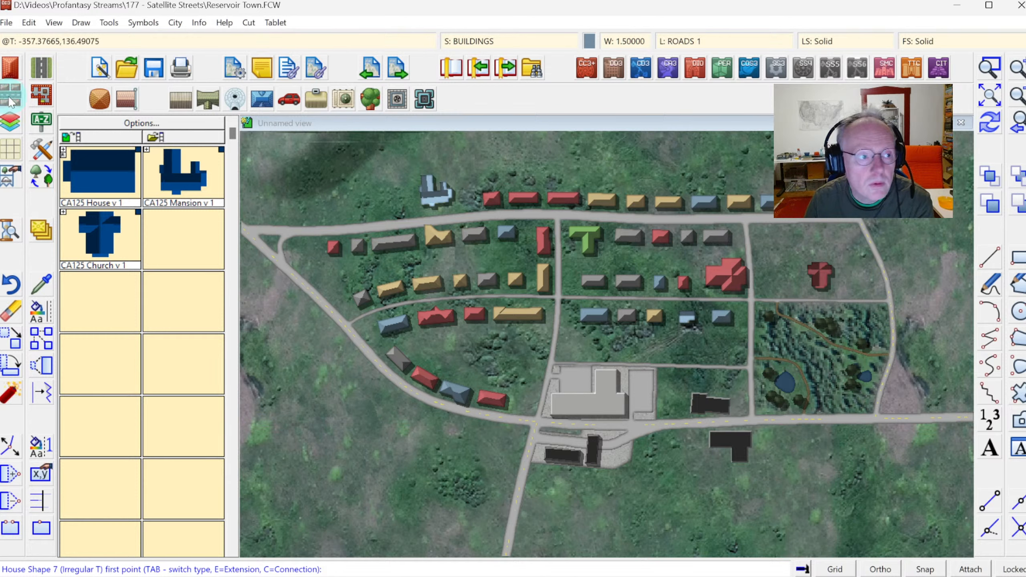
Insert a grey flat-roofed rectangular building south of the main road near the eastern edge of the woods.
click(10, 67)
click(317, 241)
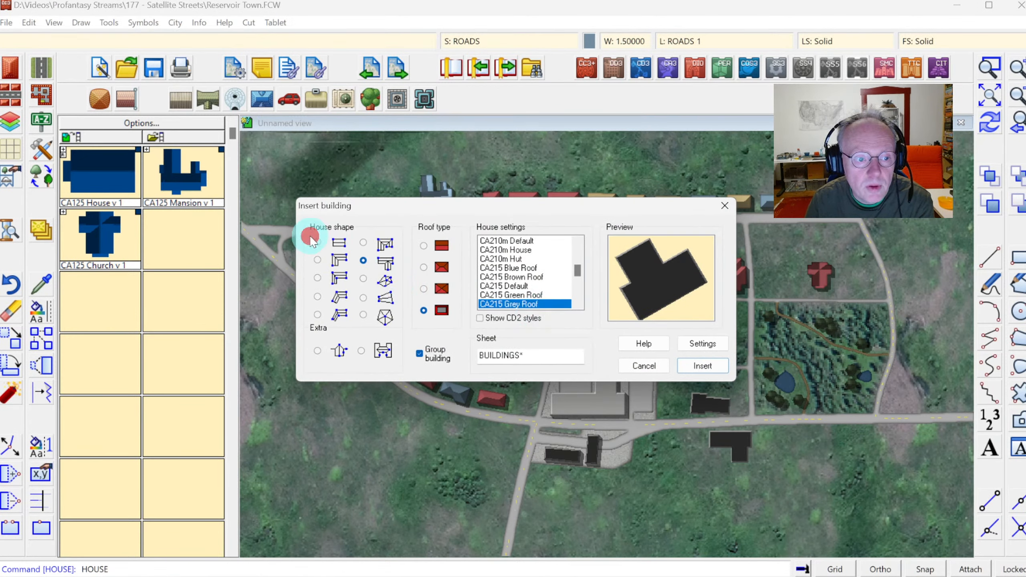
click(703, 368)
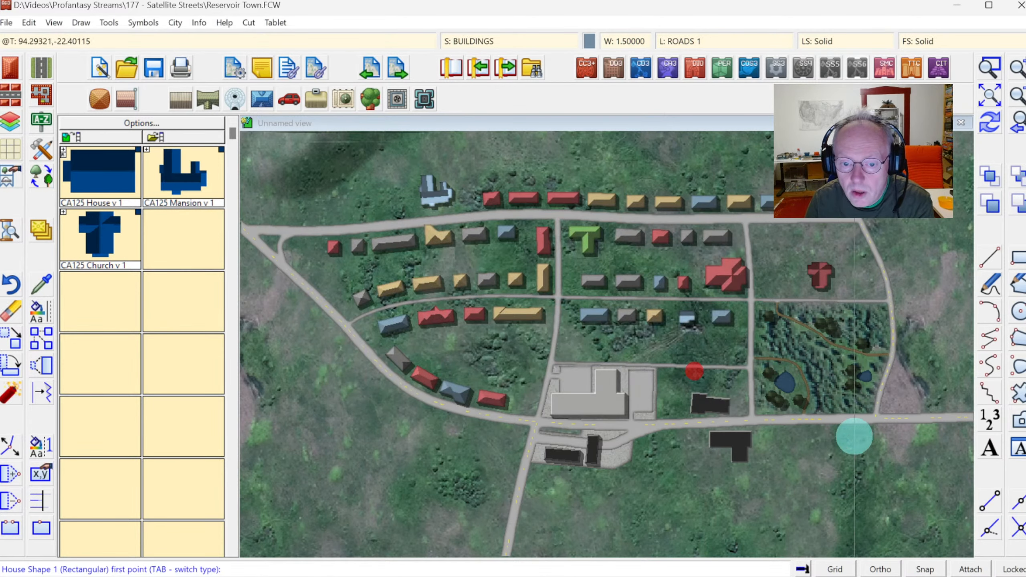
click(834, 430)
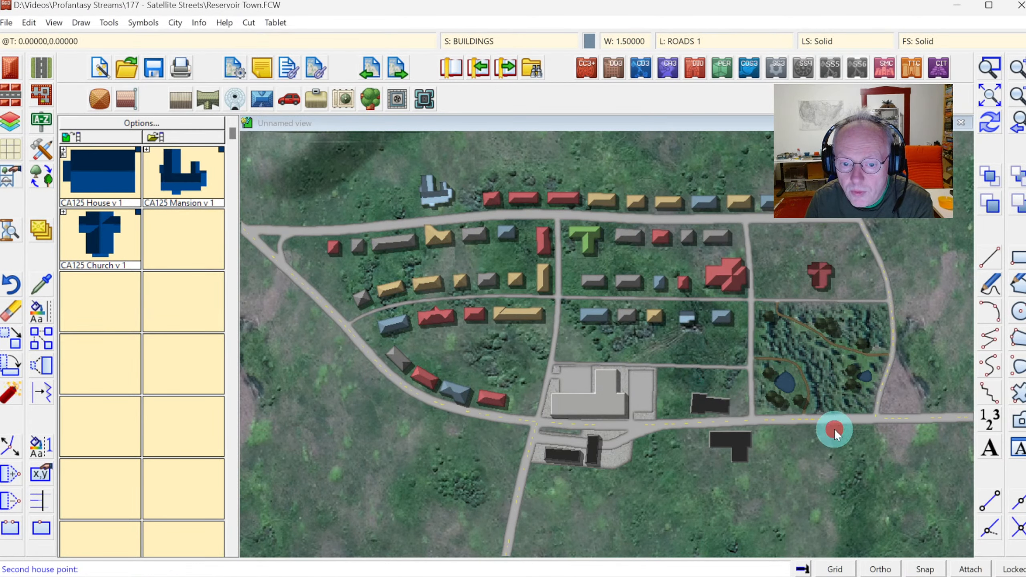
click(869, 446)
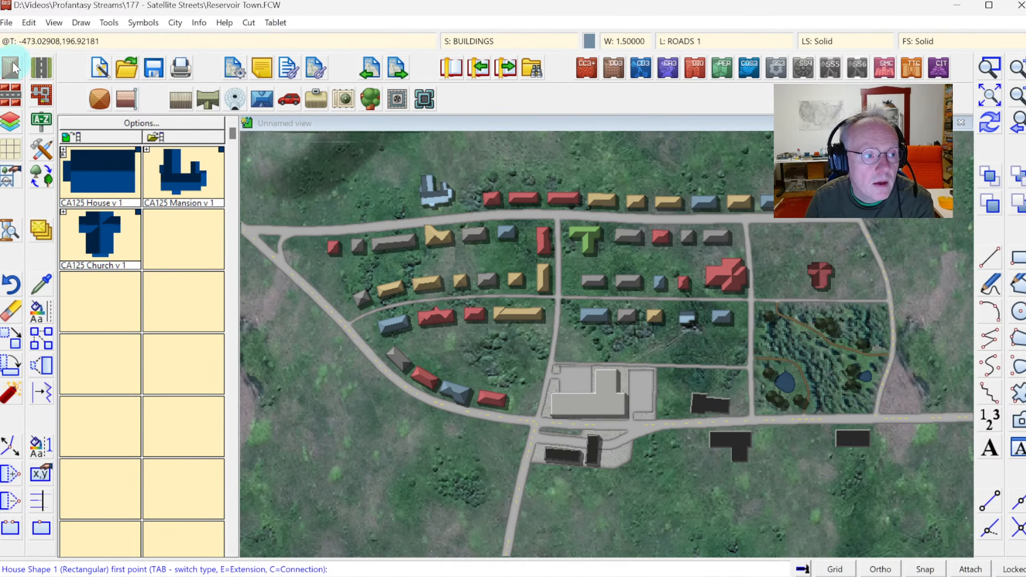
Switch to CA215 White Roof with a flat roof and place a rectangular building south of the road beside the grey T building.
key(Return)
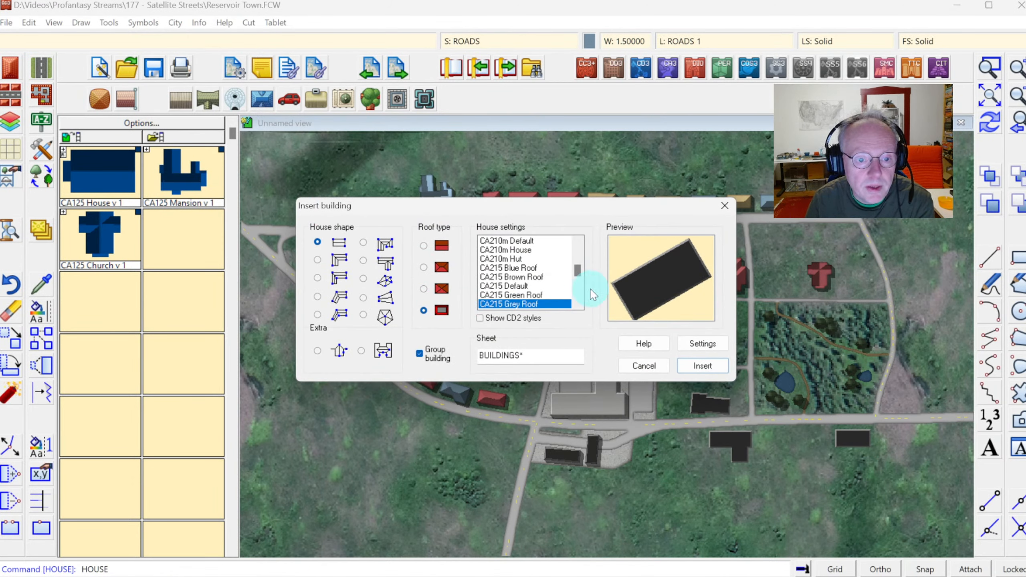
click(579, 291)
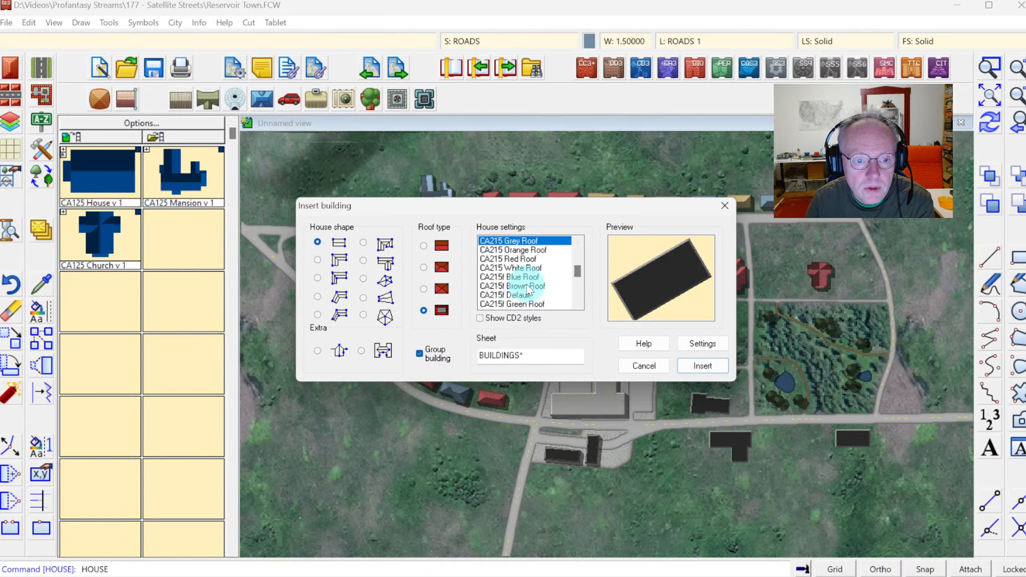
click(521, 268)
click(424, 309)
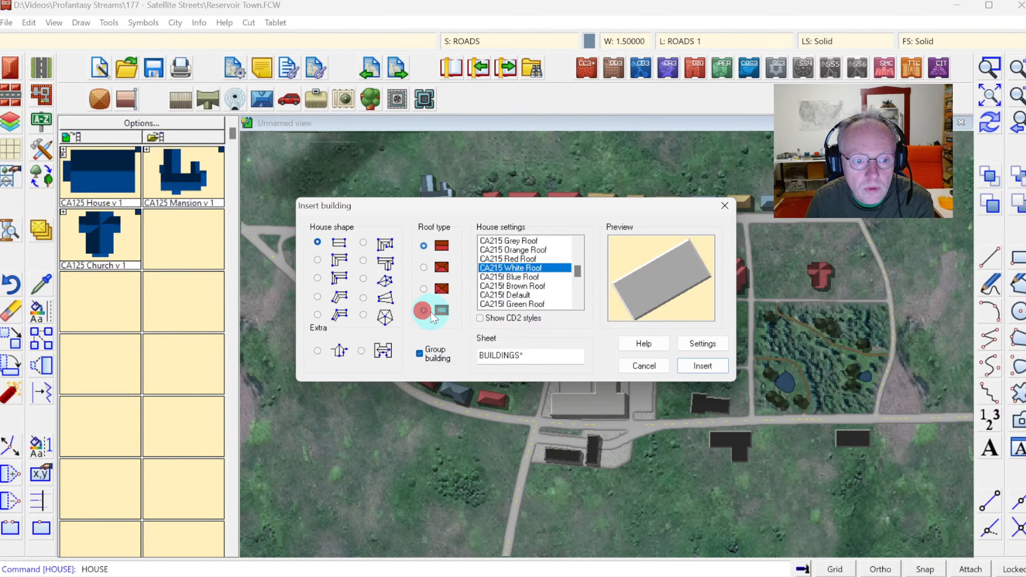
click(705, 365)
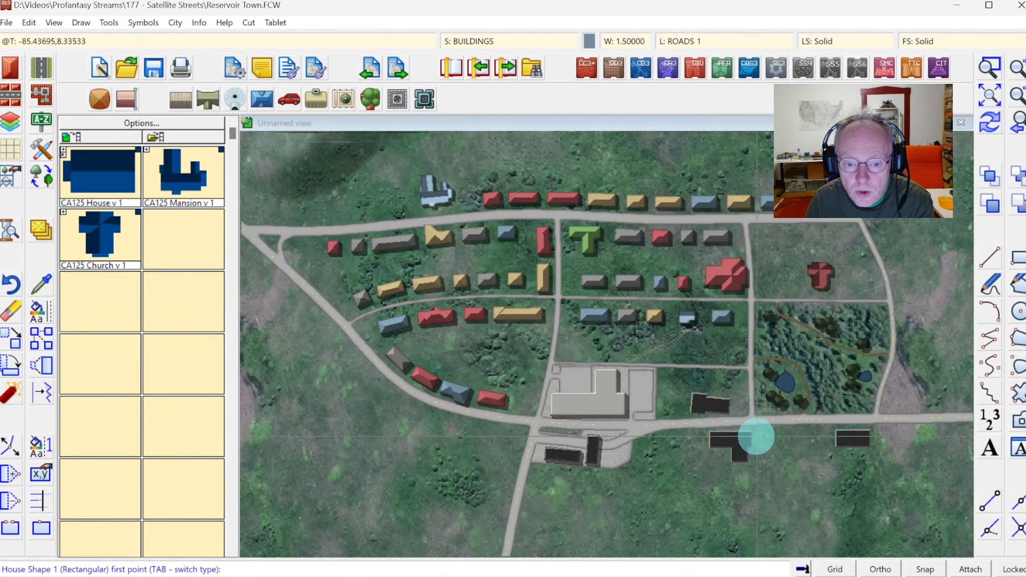
click(761, 431)
click(759, 466)
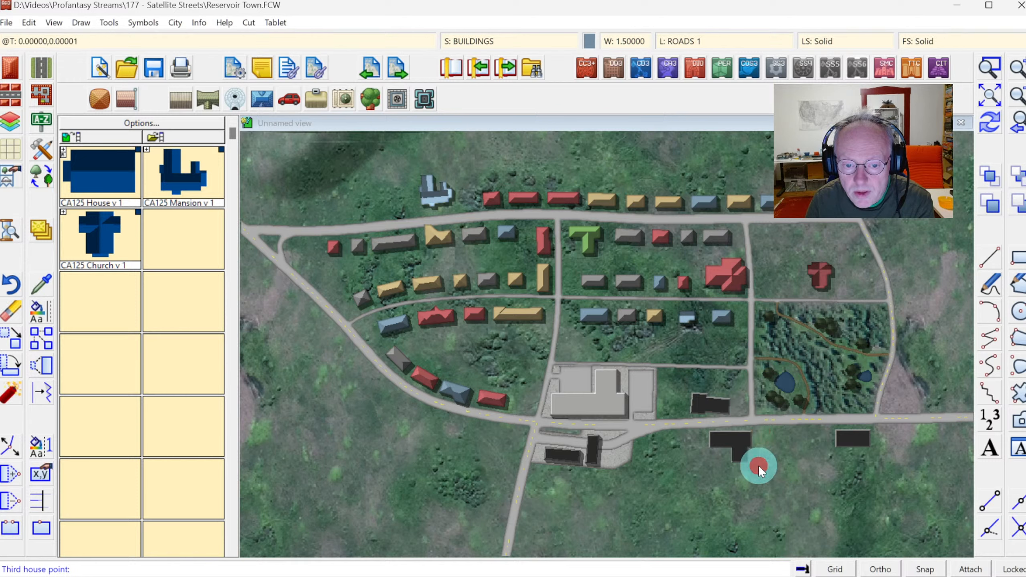
click(778, 462)
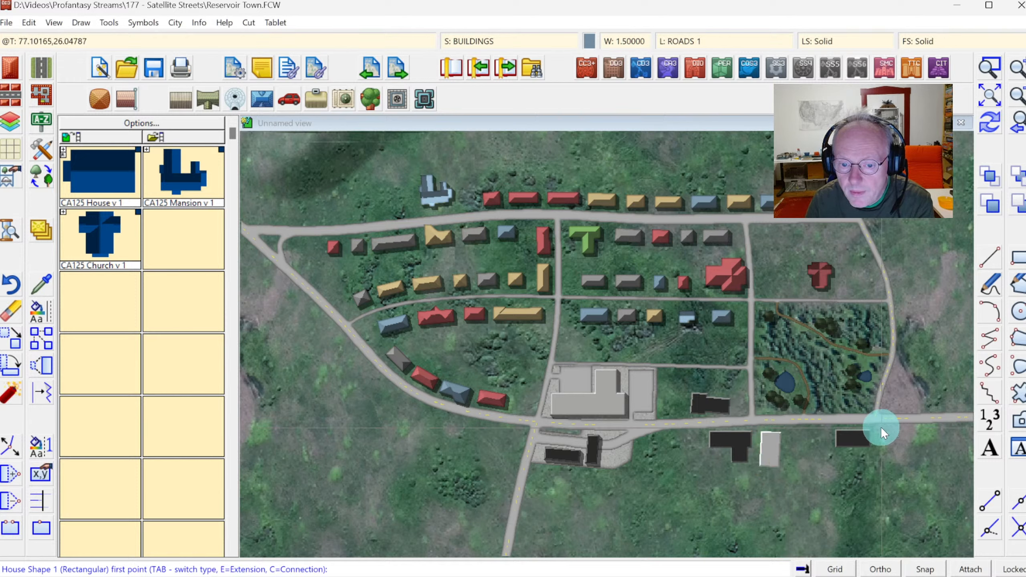
Place three more white-roofed rectangular buildings along the south side of the road, including one west of the southern junction.
click(880, 429)
click(926, 431)
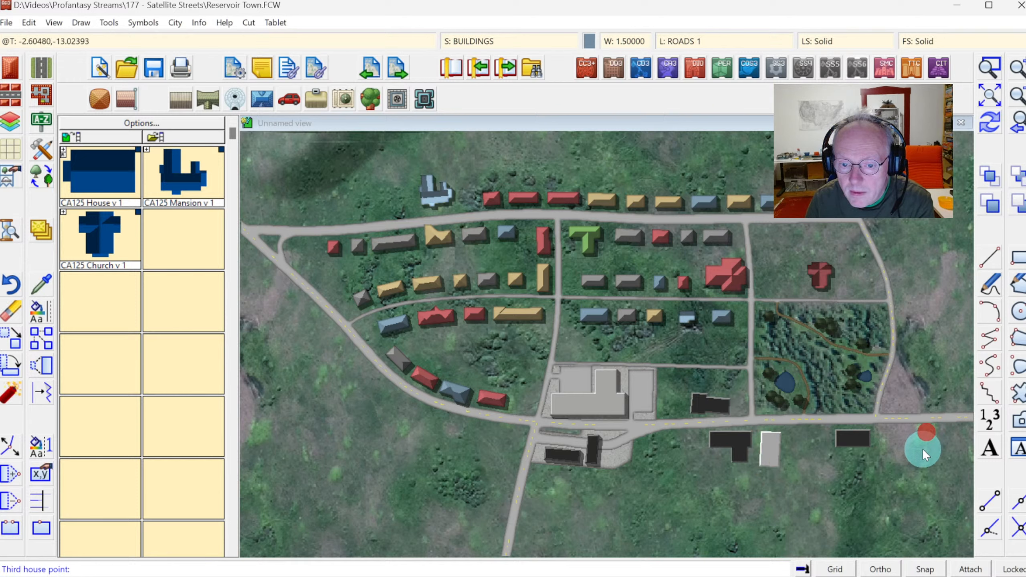
click(923, 449)
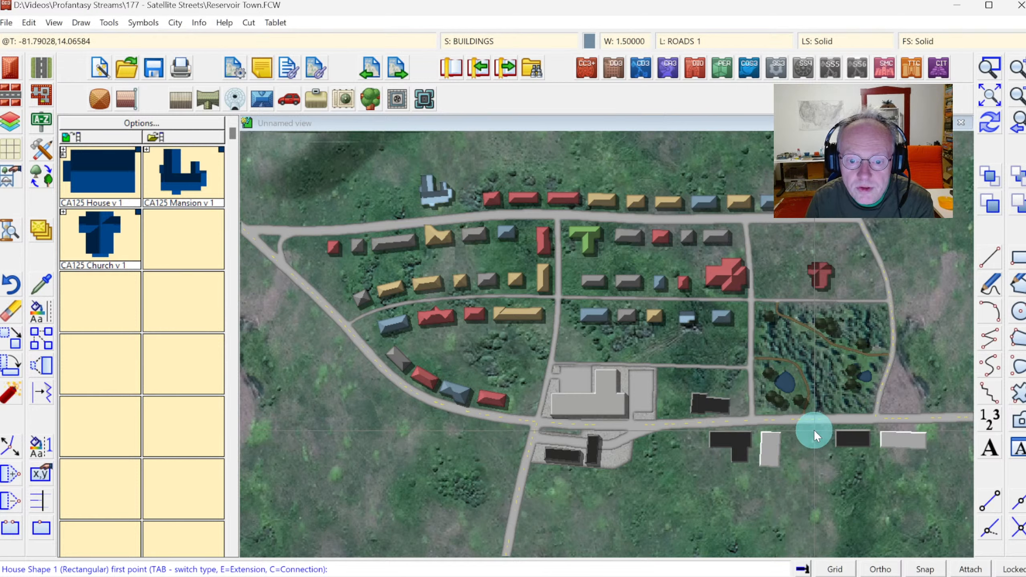
click(814, 430)
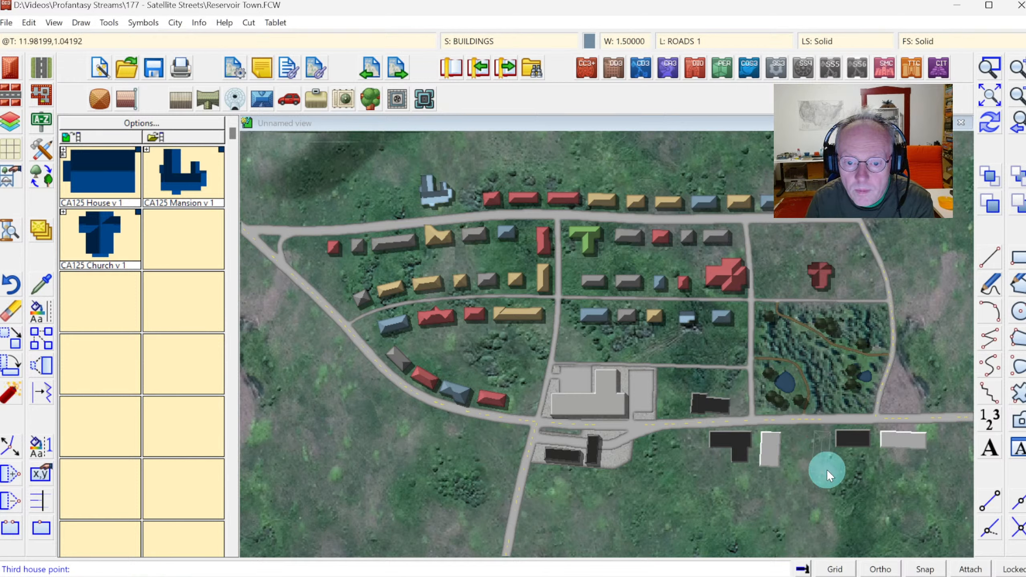
click(825, 470)
click(520, 430)
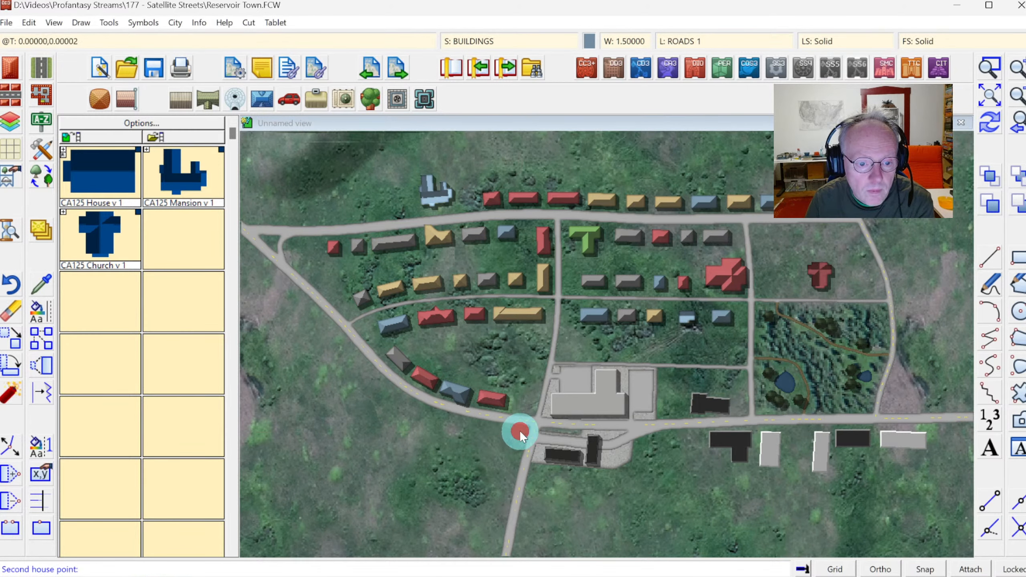
click(484, 450)
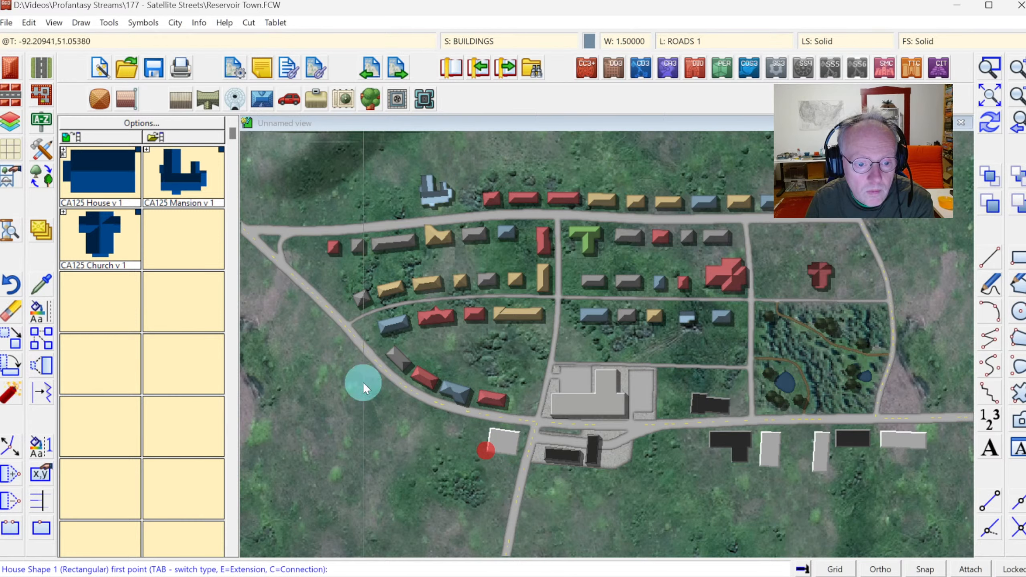
Insert a CA215 Blue Roof irregular T-shaped building with a pitched roof south of the road near the school.
click(14, 73)
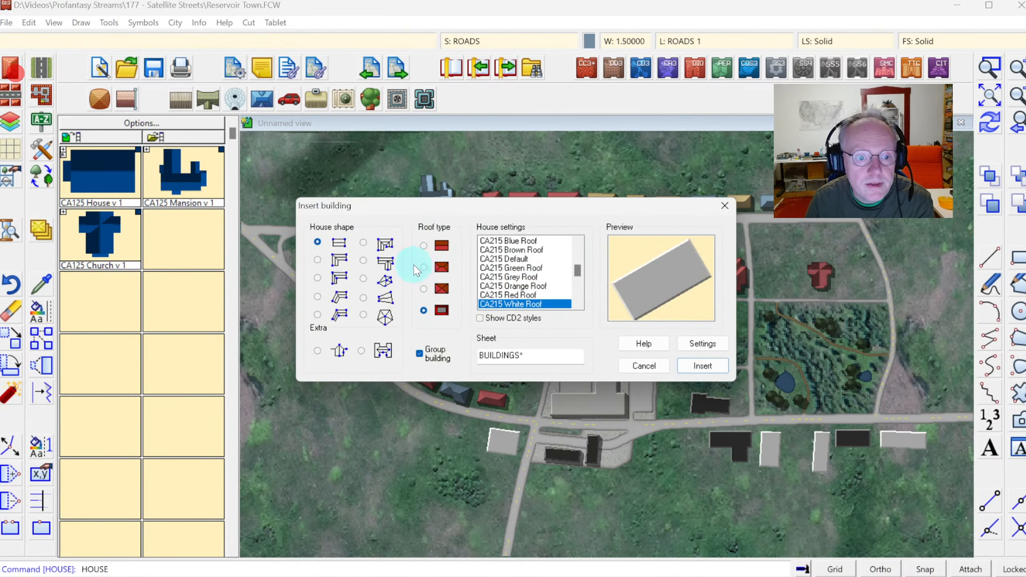
click(523, 241)
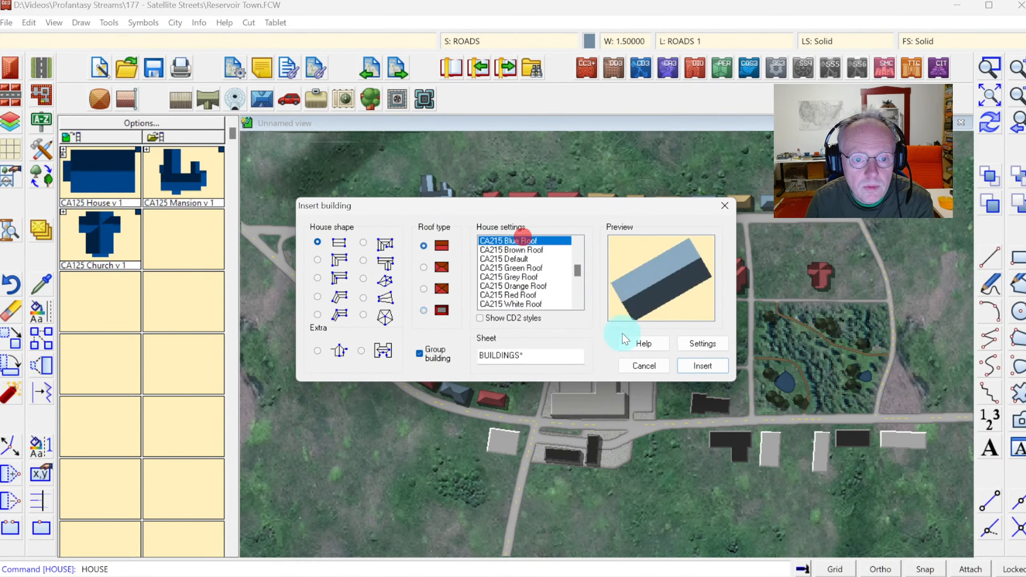
click(425, 269)
click(363, 260)
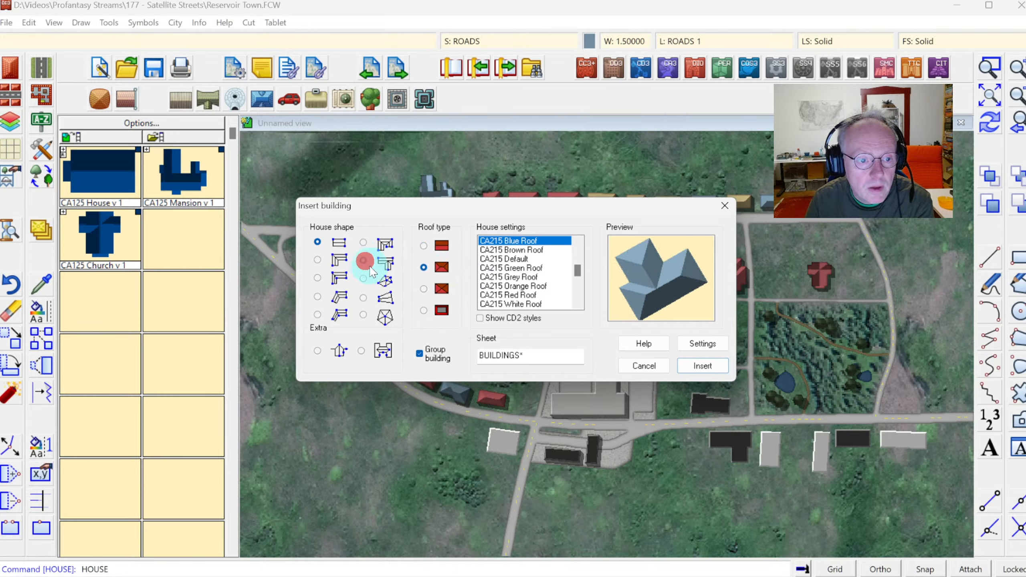
click(702, 366)
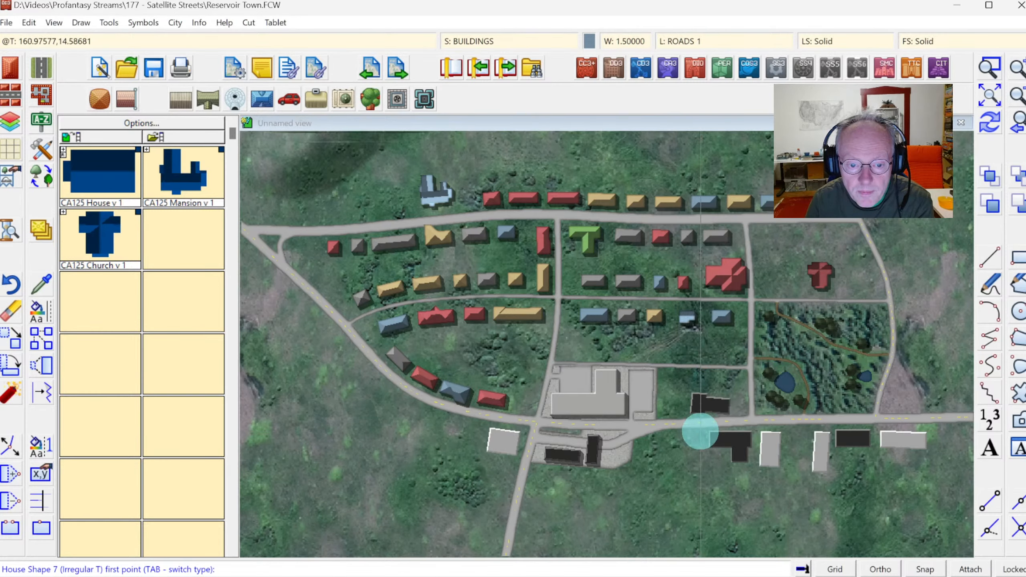
click(678, 432)
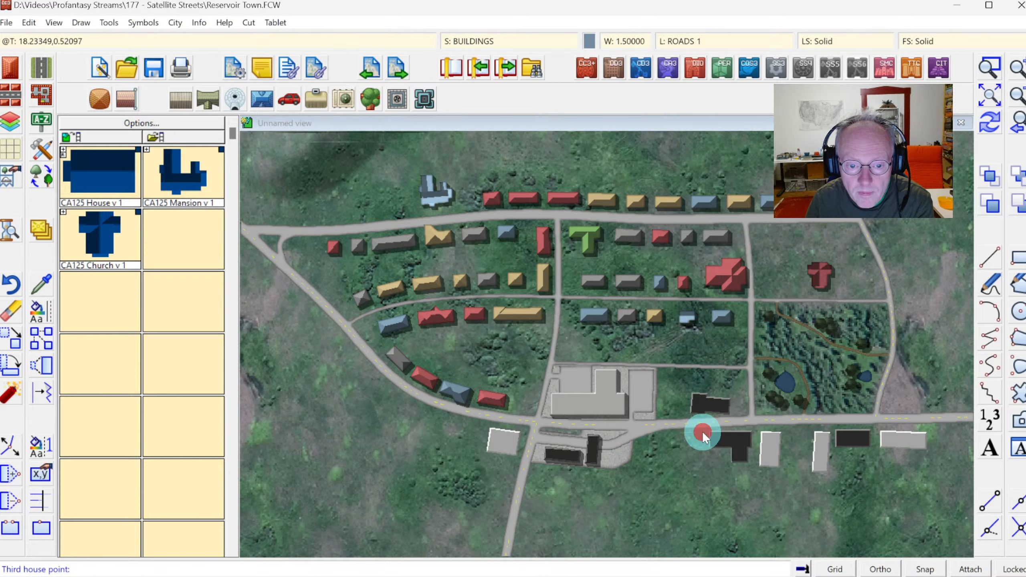
click(692, 454)
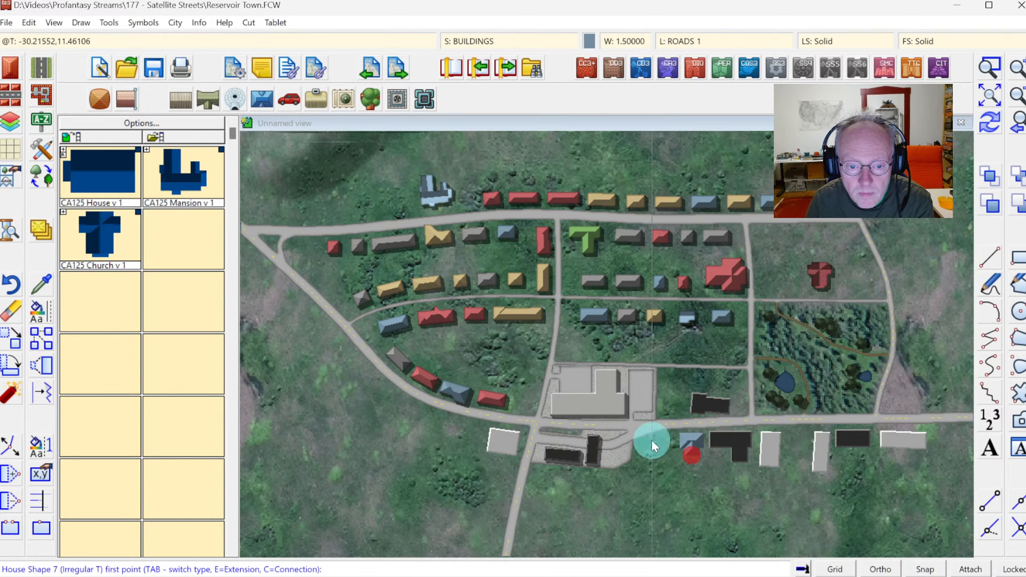
Place two more blue-roofed irregular T buildings, one west of the southern junction and one at the eastern end south of the road.
click(461, 421)
click(483, 426)
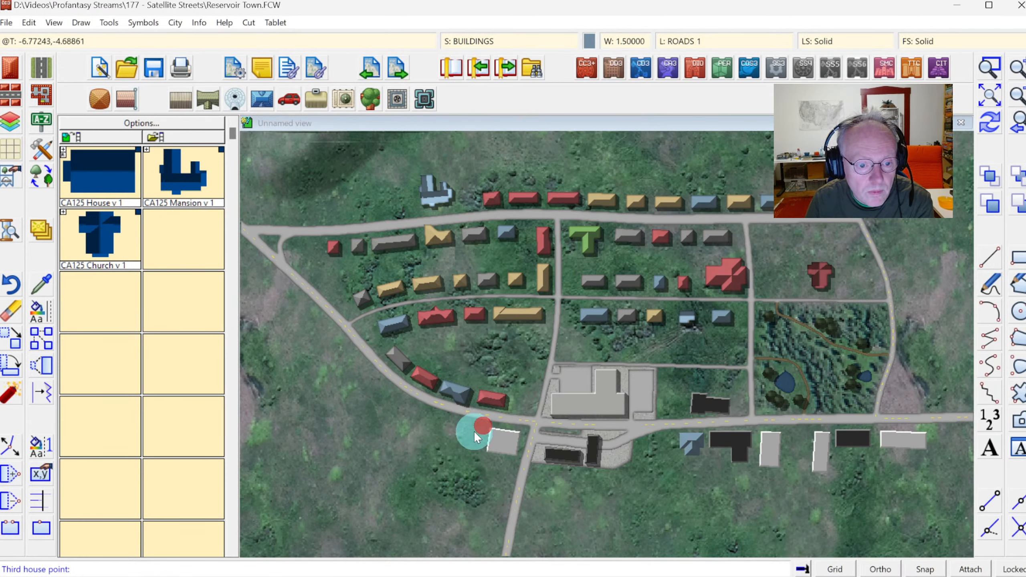
click(468, 441)
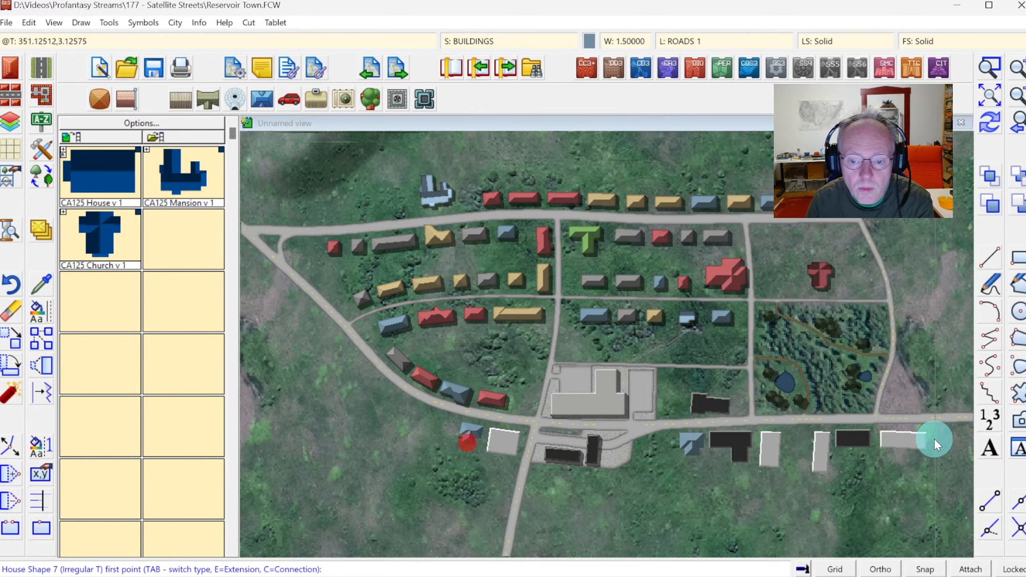
click(940, 429)
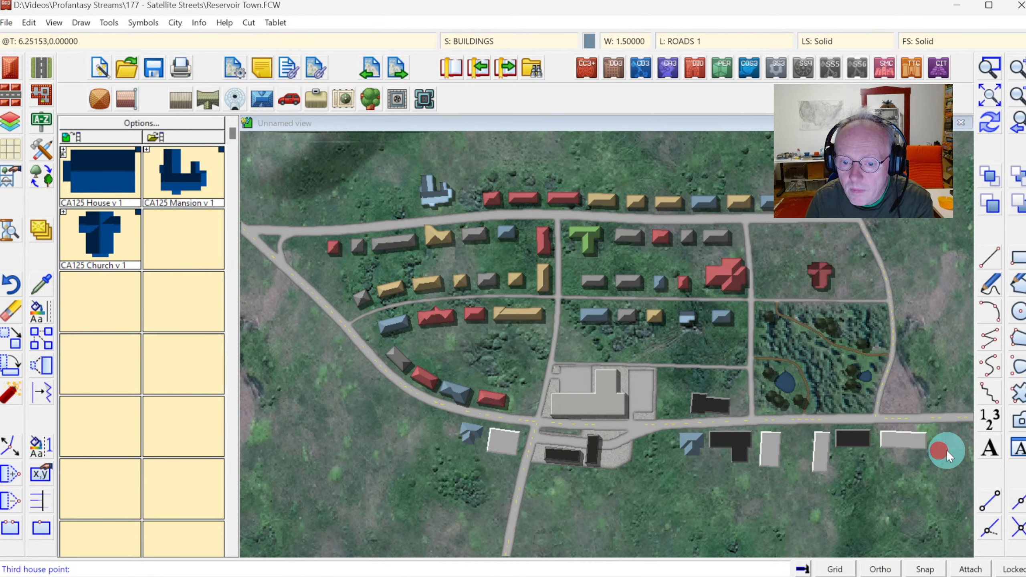
click(960, 441)
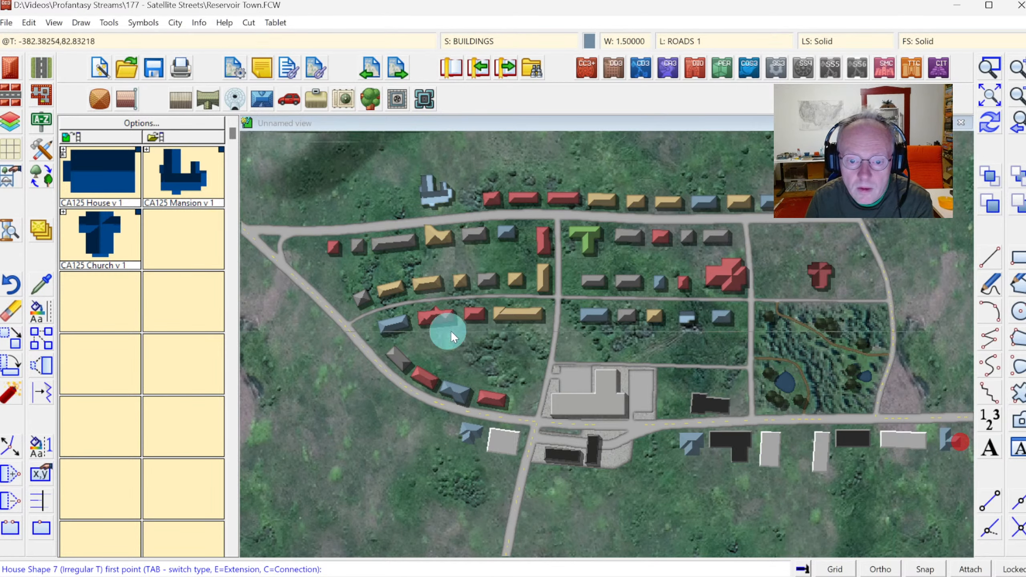
Switch to CA215 Brown Roof with a rectangular shape and place a small building south of the black T-shaped building.
click(12, 71)
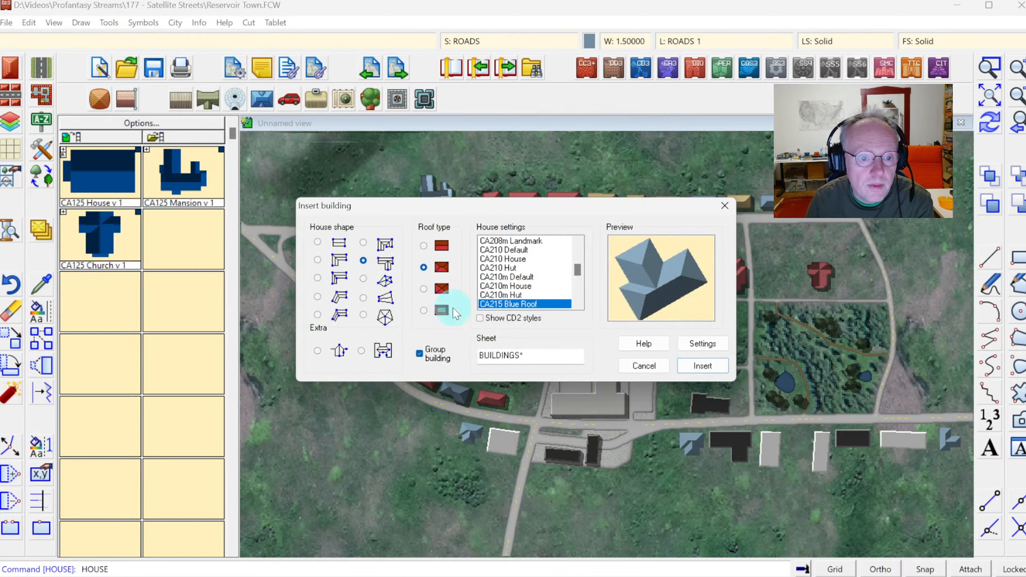
click(577, 306)
click(577, 305)
click(577, 305)
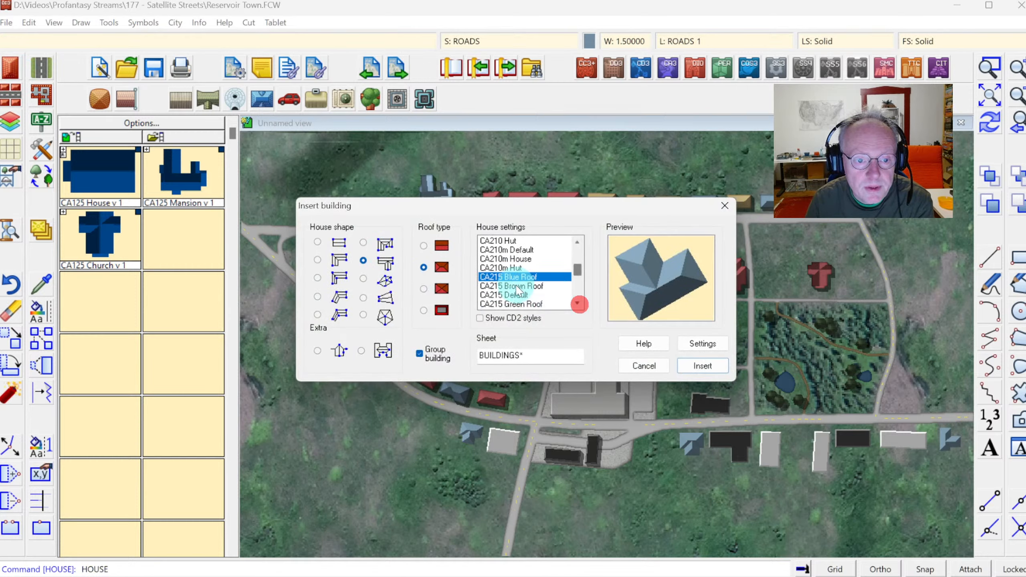
click(513, 286)
click(317, 242)
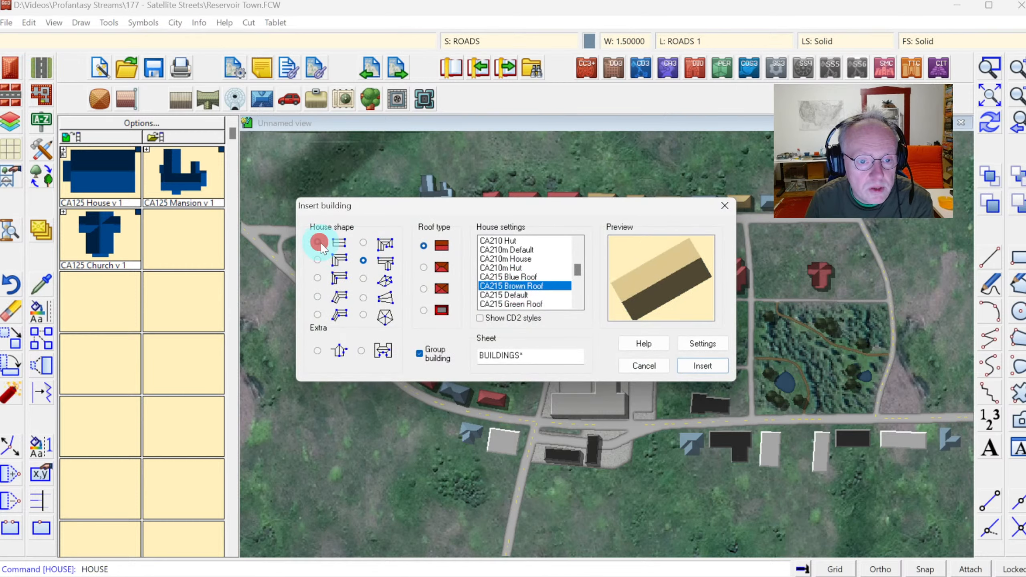
click(698, 367)
click(727, 470)
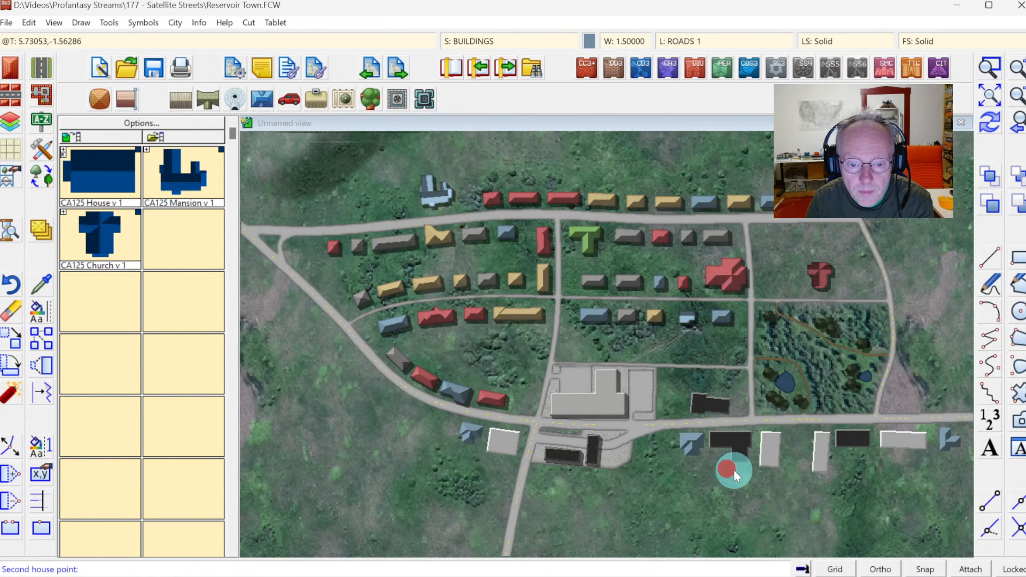
click(748, 475)
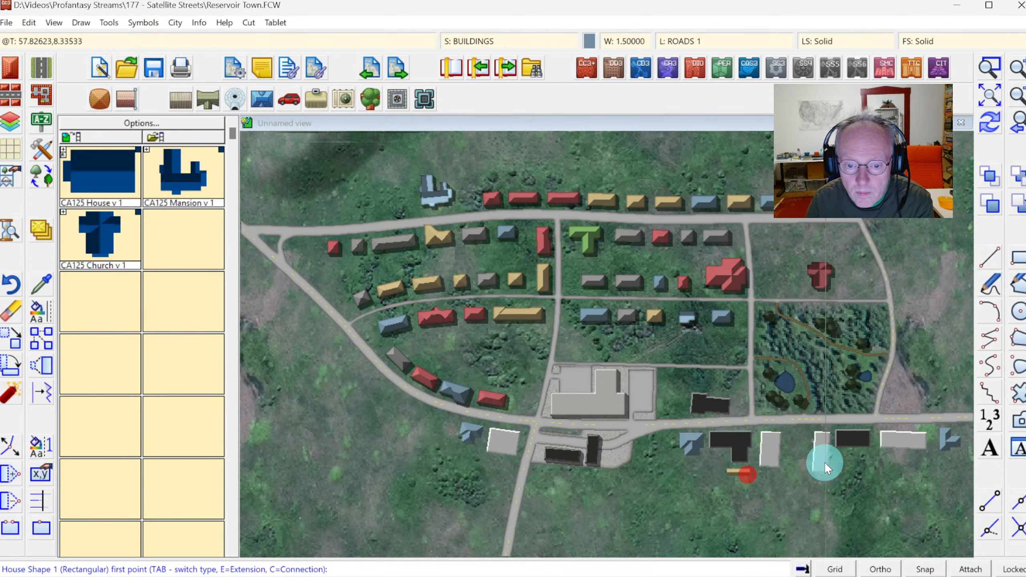
Place three more small brown-roofed rectangular buildings beside the southern buildings, including one next to the building west of the junction.
click(803, 454)
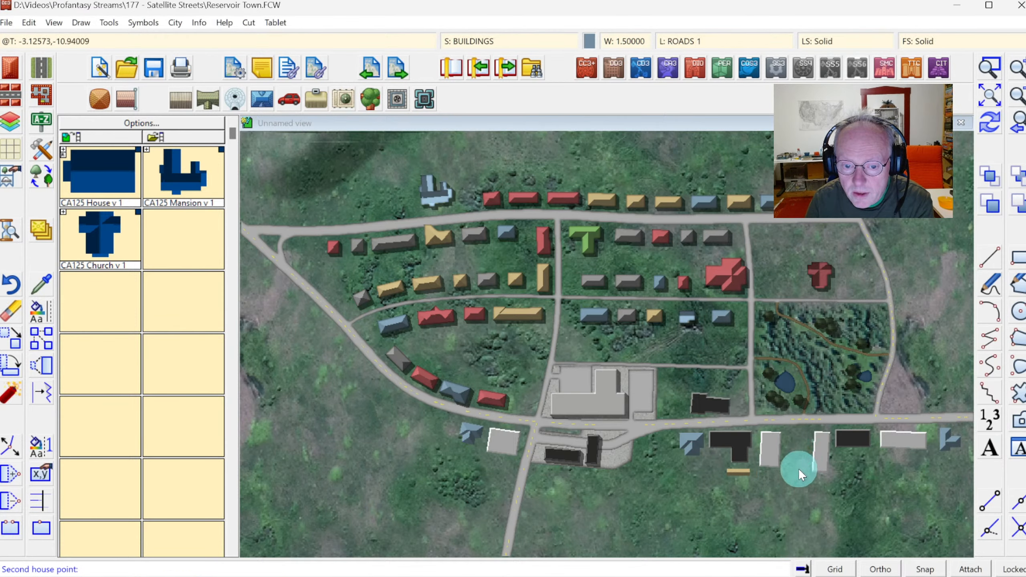
click(808, 470)
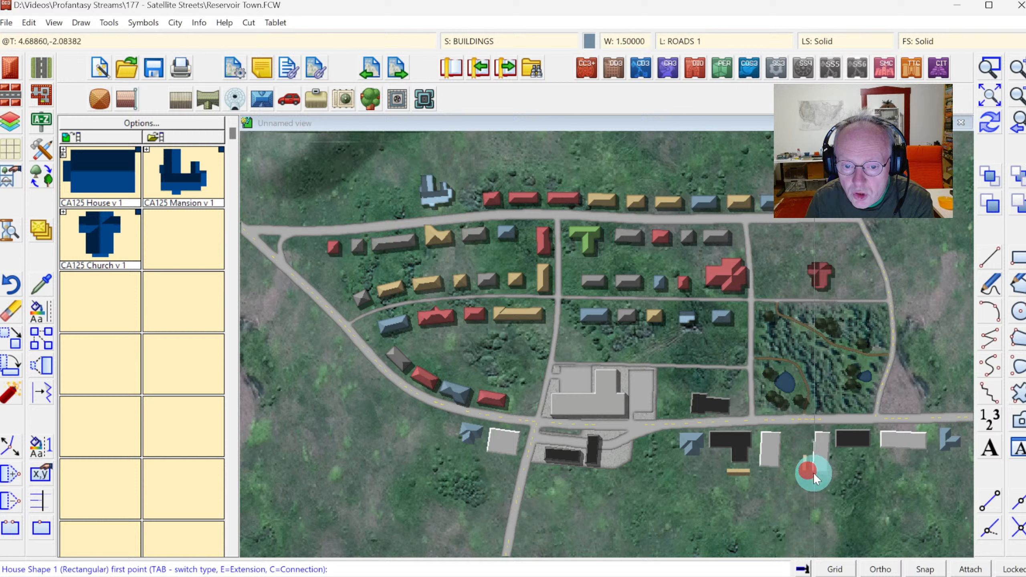
click(855, 449)
click(868, 450)
click(862, 458)
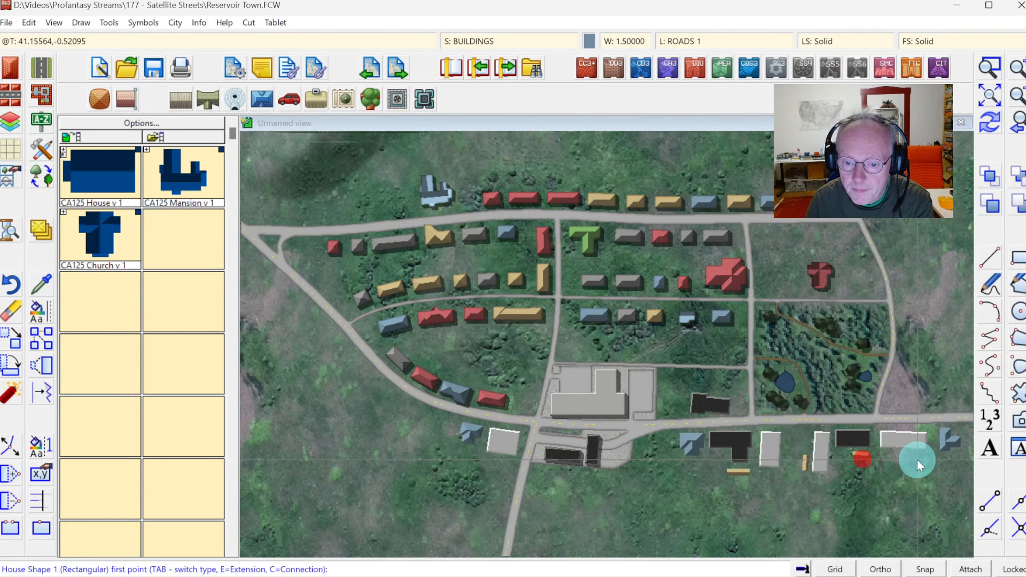
click(500, 459)
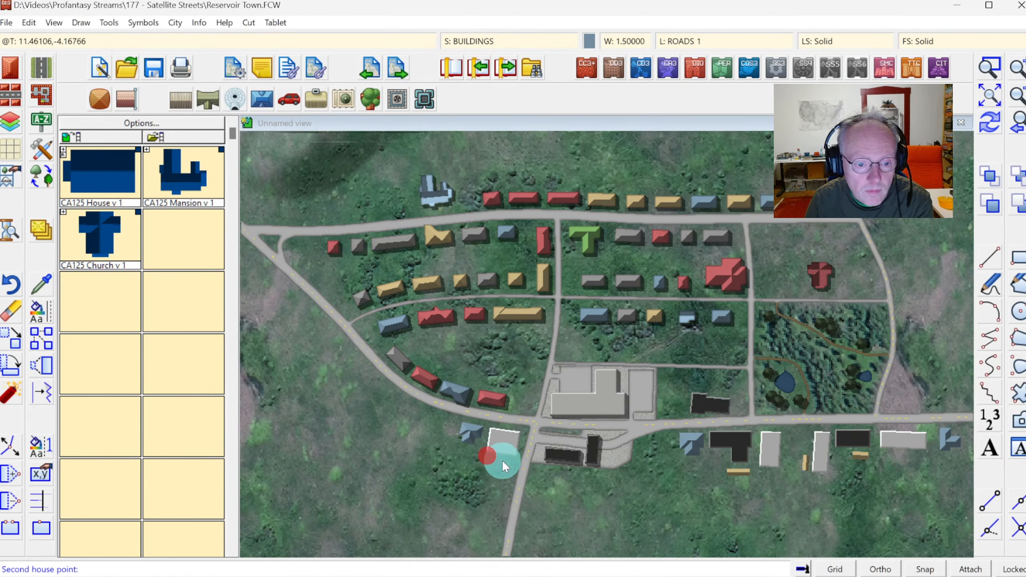
click(501, 459)
click(500, 469)
key(Escape)
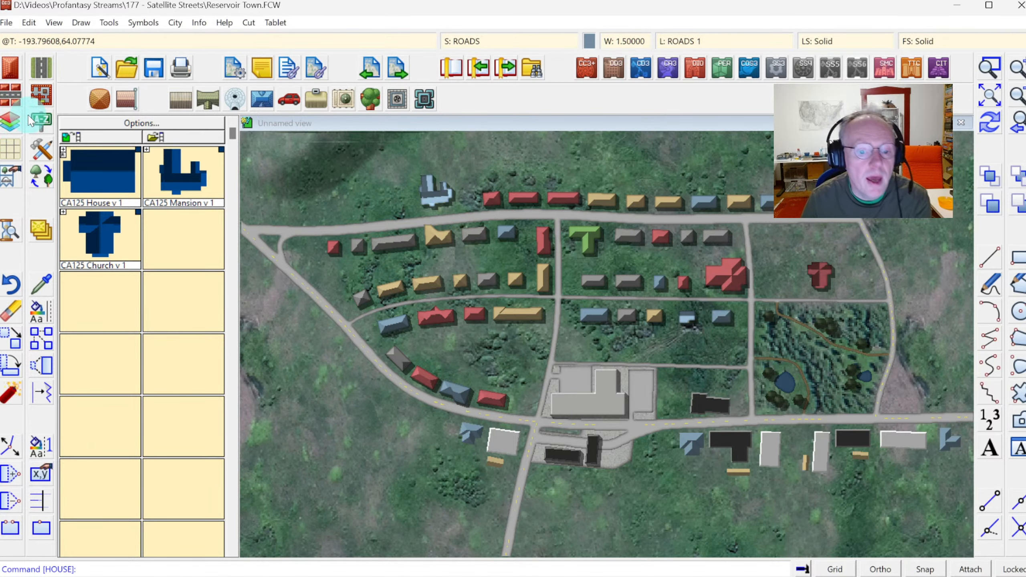
Choose the Road, Background Area tool and draw a concrete area under the buildings around the southern junction.
click(47, 156)
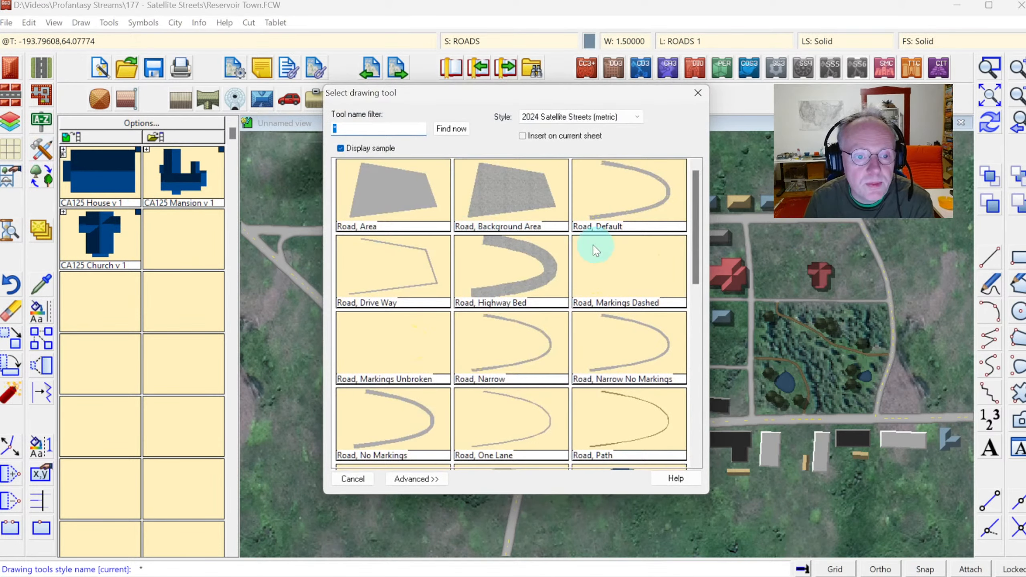
click(521, 211)
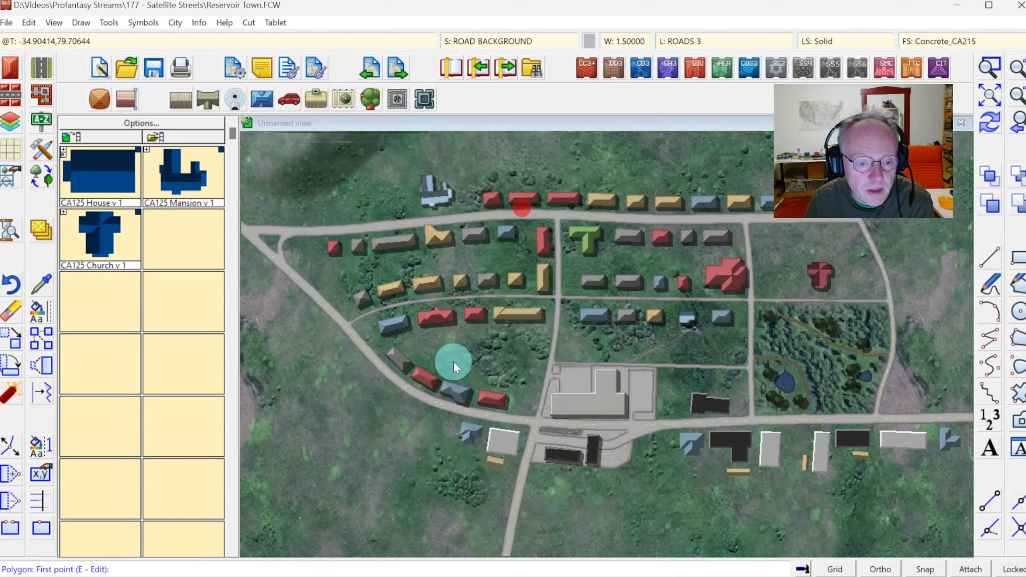
click(461, 412)
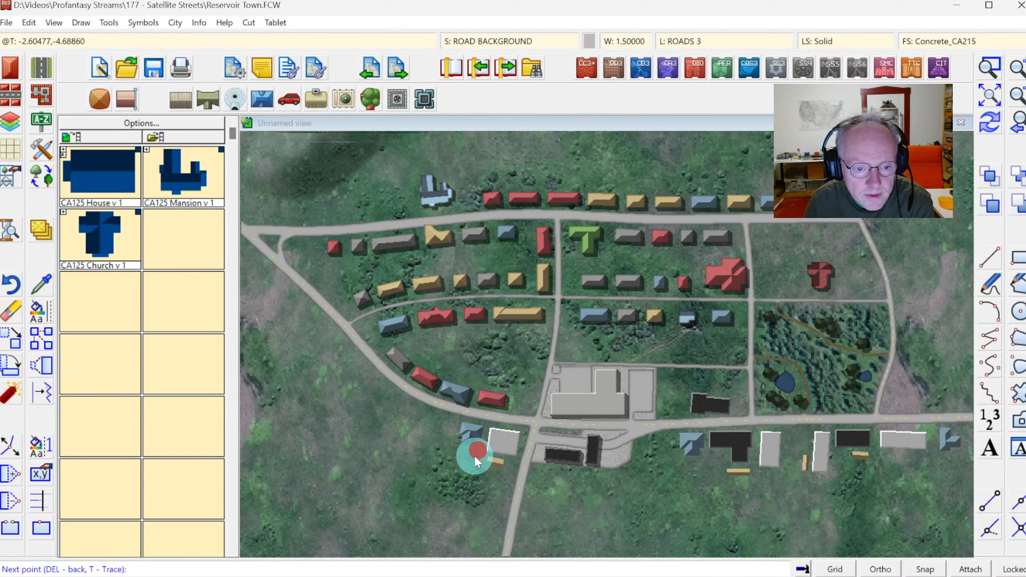
click(536, 422)
right_click(536, 422)
Draw another concrete background area under the middle group of buildings south of the road.
click(676, 426)
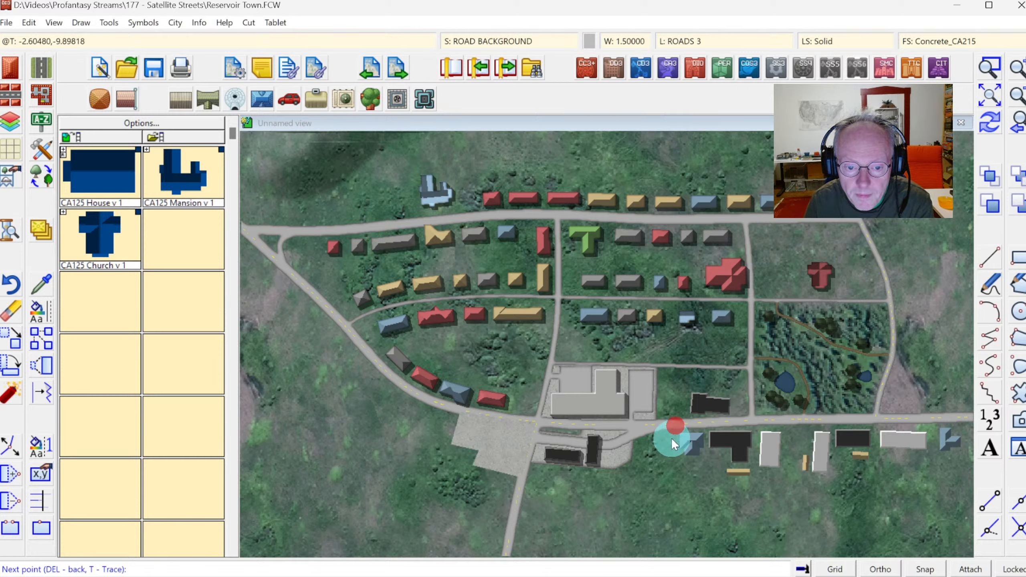
click(674, 459)
click(722, 480)
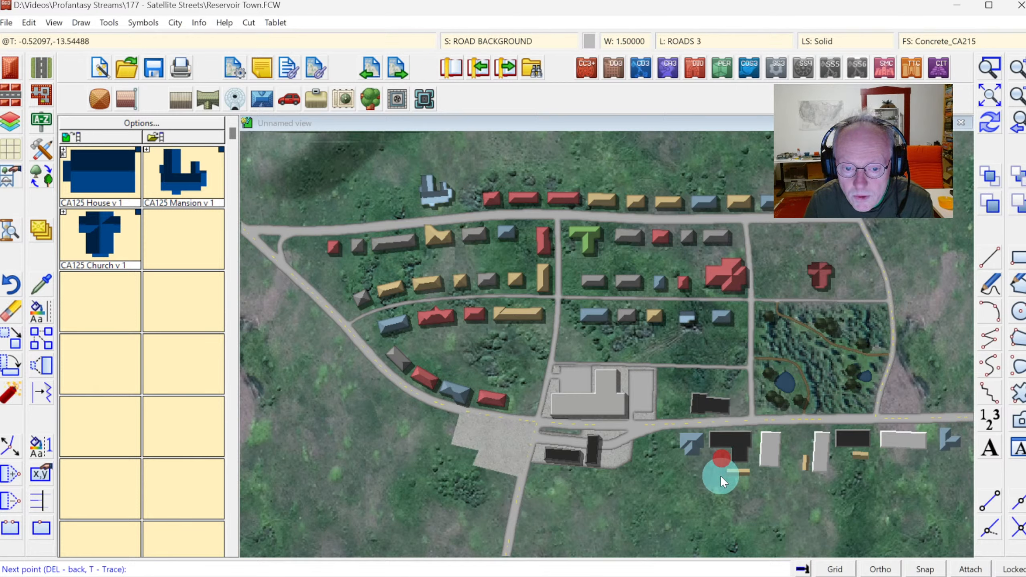
click(788, 480)
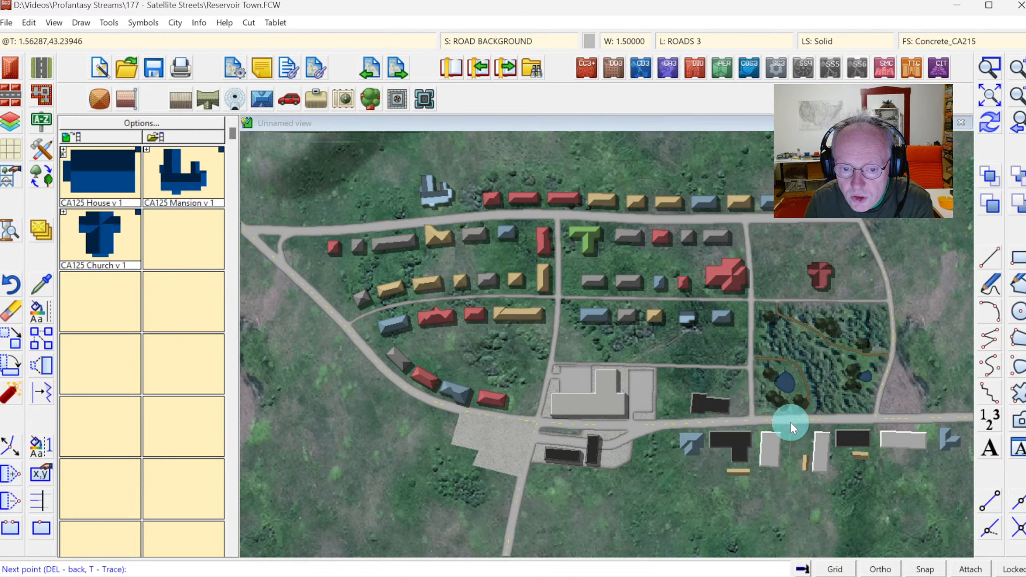
click(791, 423)
click(712, 420)
right_click(713, 420)
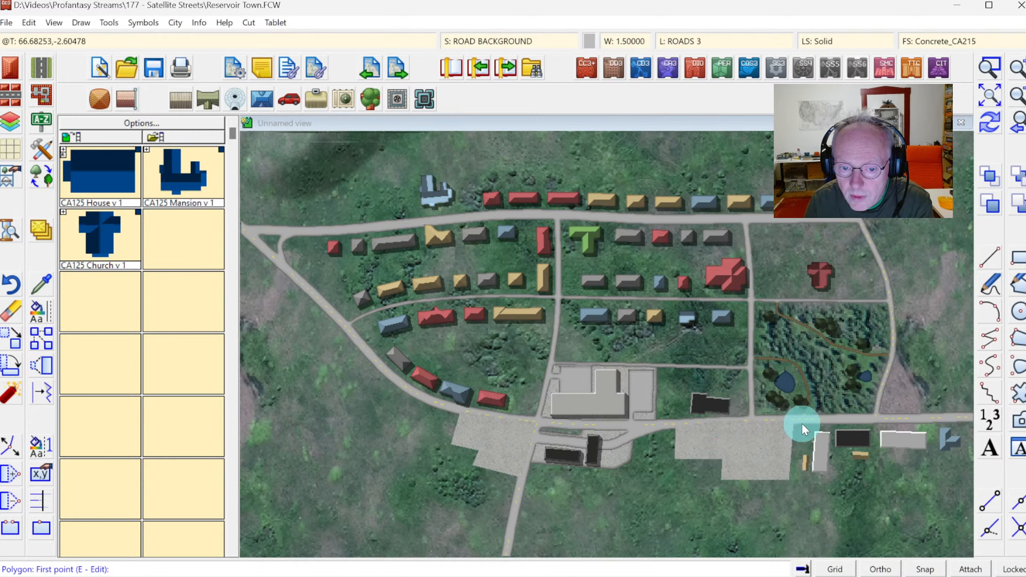
Draw a third concrete background area under the eastern buildings south of the road and redraw the map.
click(805, 421)
click(797, 481)
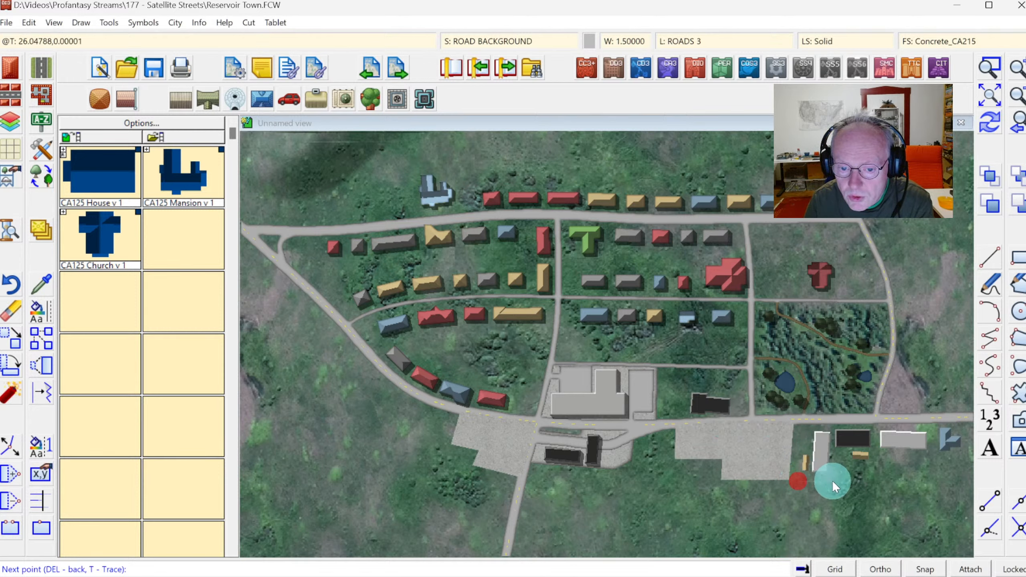
click(832, 481)
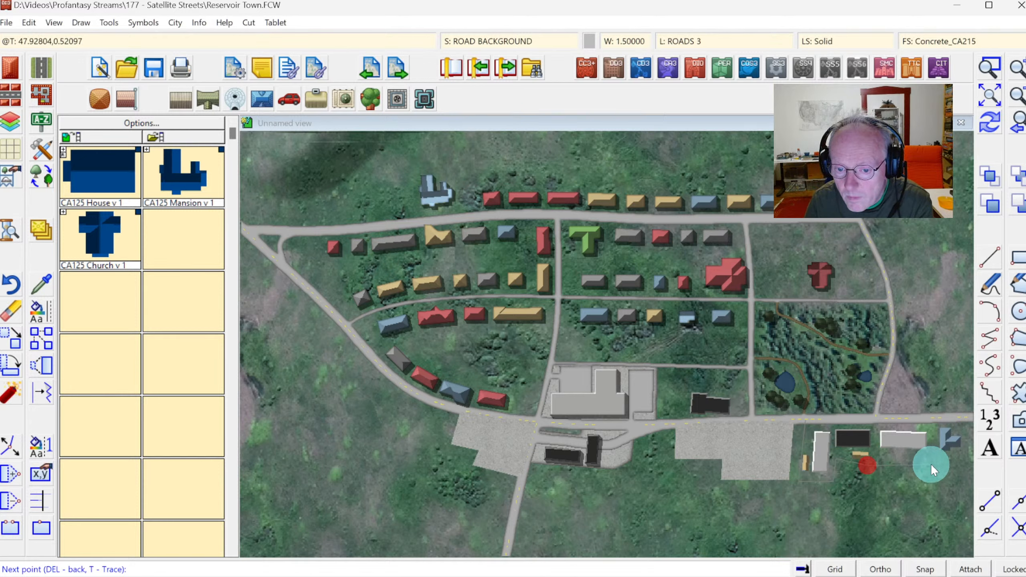
click(933, 421)
right_click(933, 421)
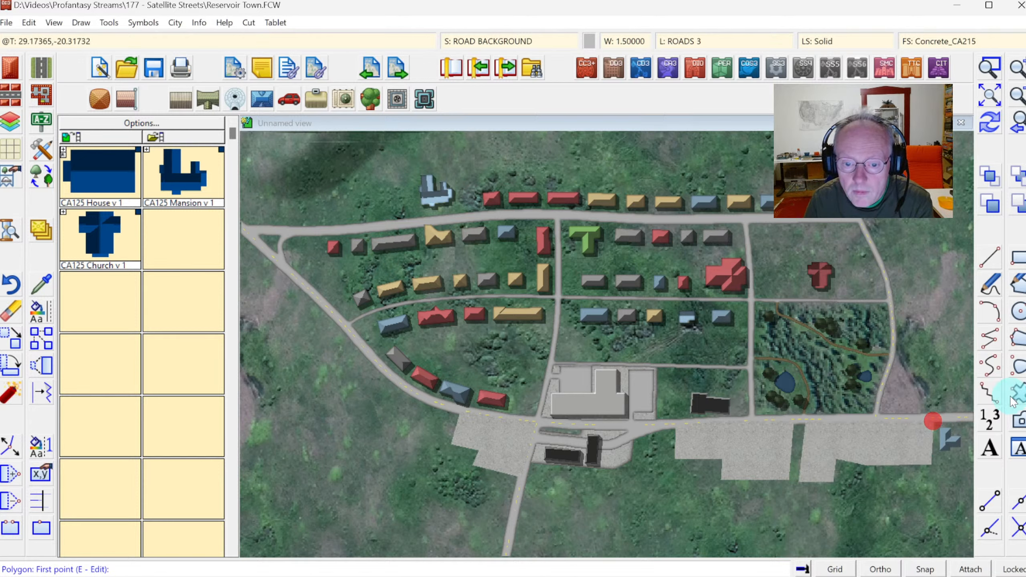
click(989, 122)
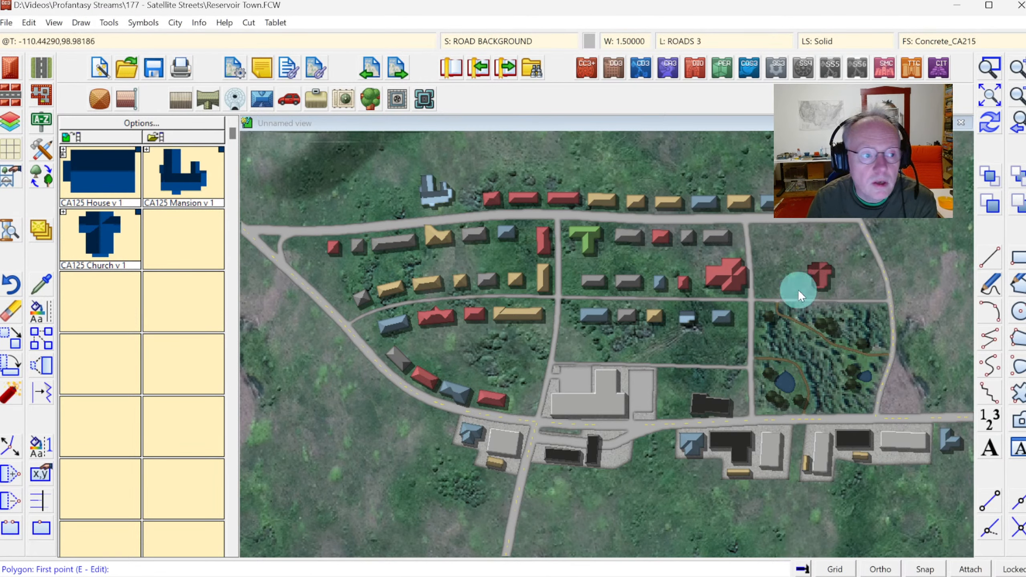
Insert a CA215 Green Roof irregular T-shaped building east of the red mansion in the eastern block.
click(15, 79)
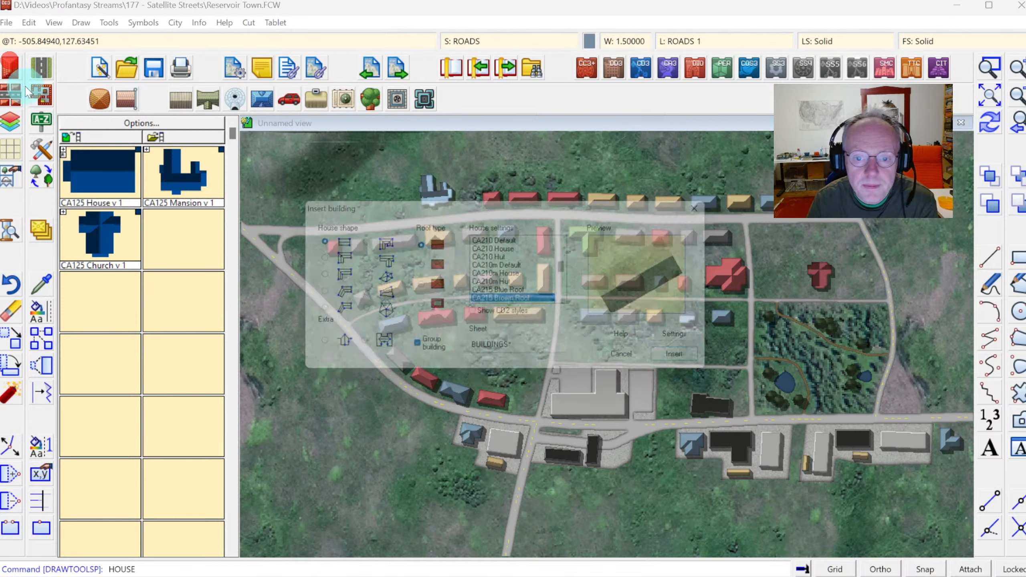
click(370, 263)
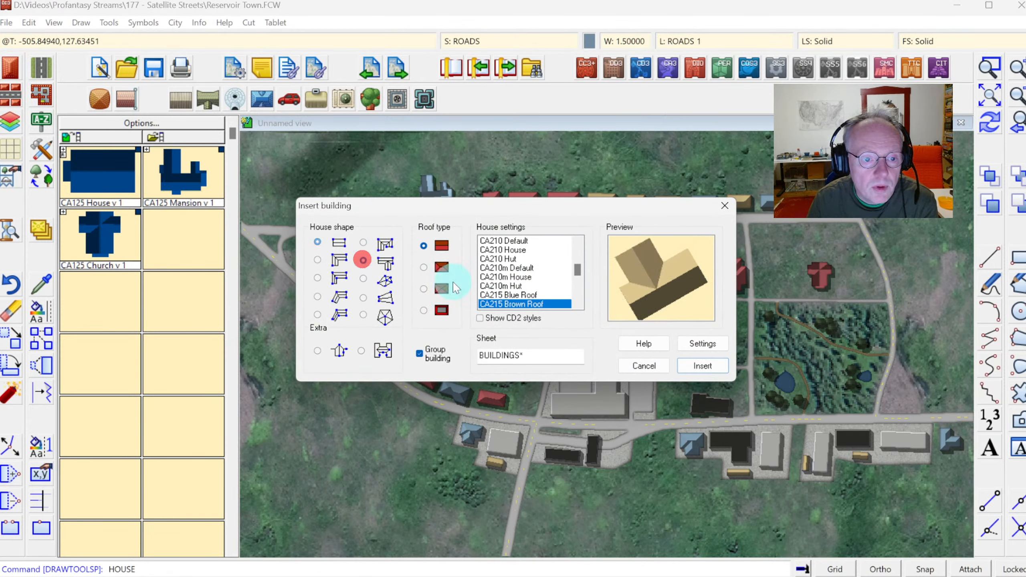
click(582, 305)
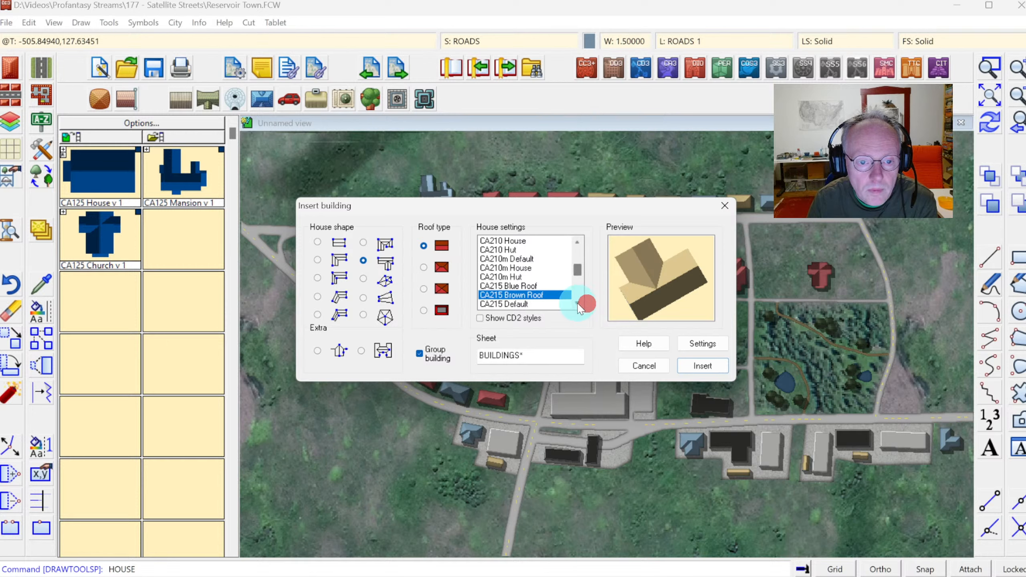
click(582, 304)
click(582, 305)
click(525, 295)
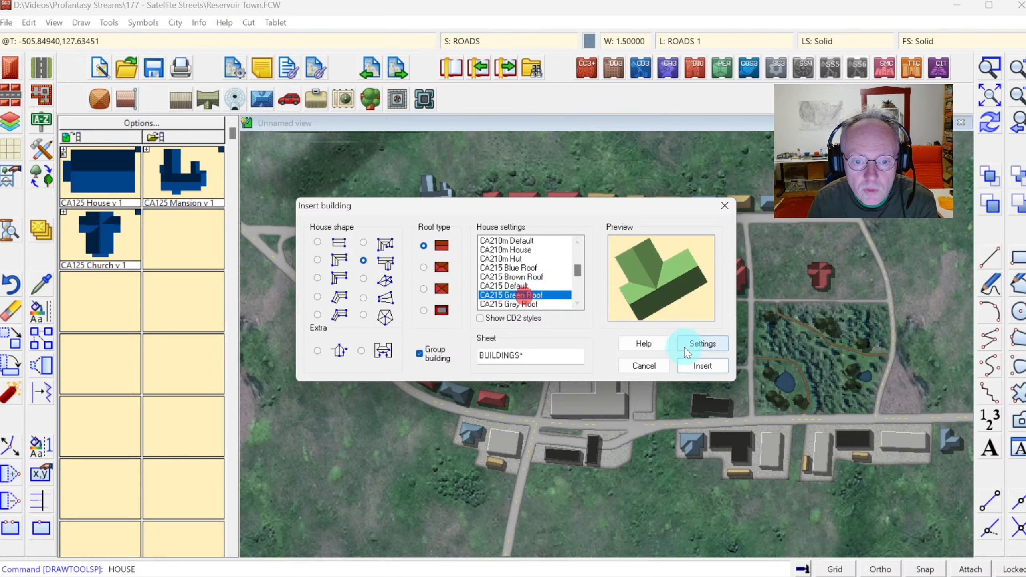
click(691, 365)
click(756, 270)
click(757, 277)
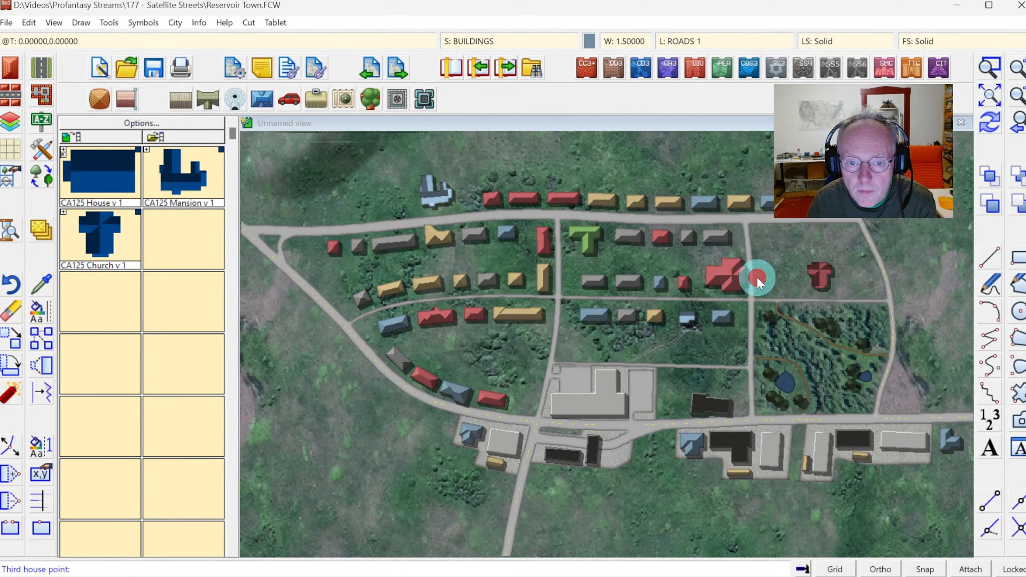
click(770, 275)
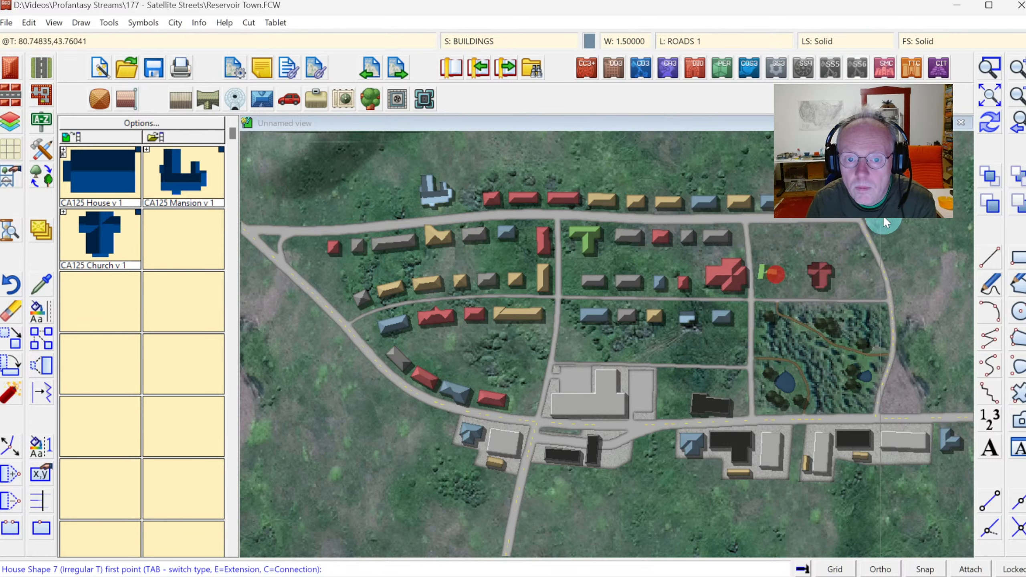
right_click(841, 232)
right_click(840, 231)
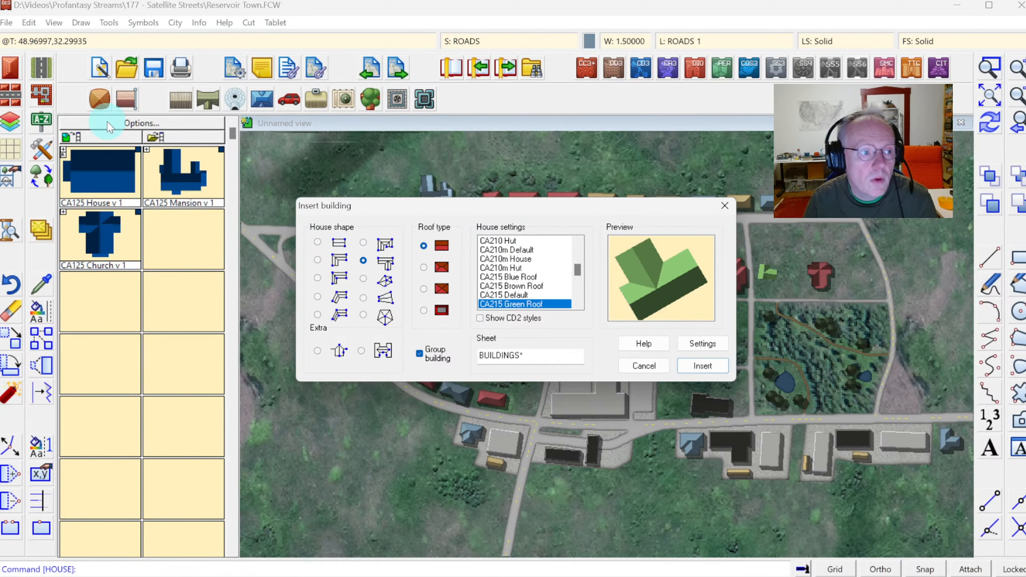
key(Escape)
Use the street-of-houses tool to line small houses along the north and east roads of the eastern block.
click(12, 95)
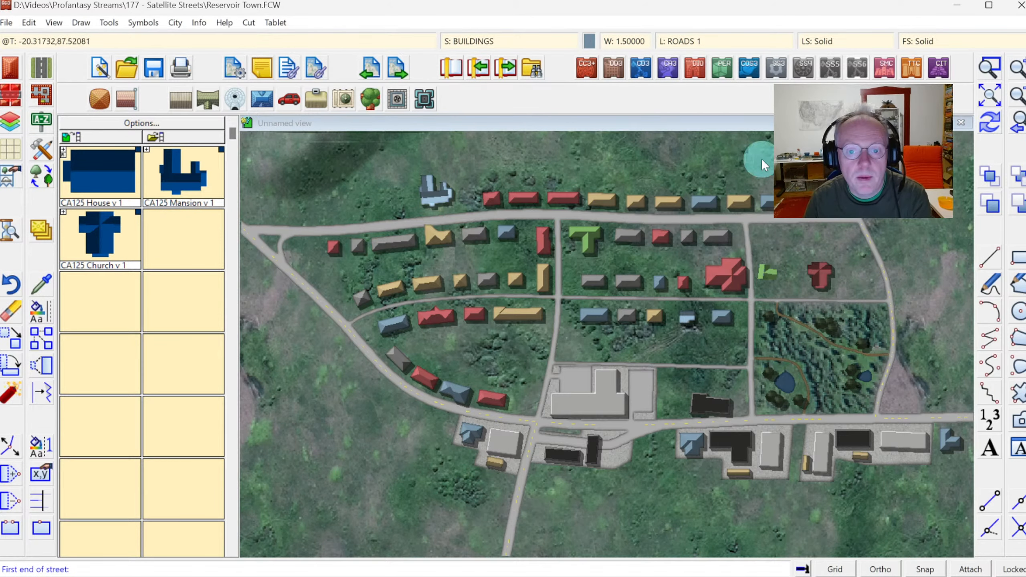
click(845, 219)
click(765, 228)
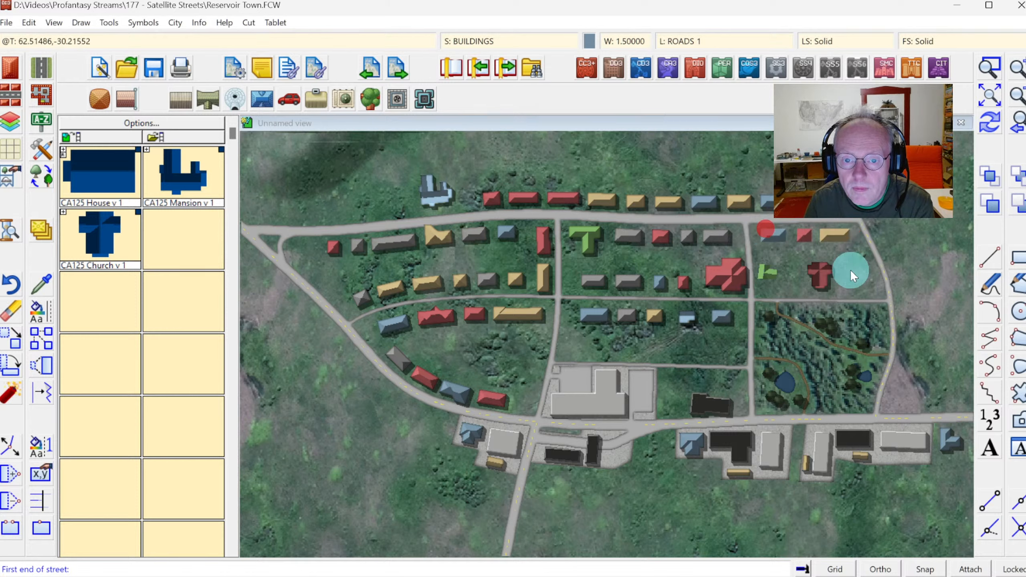
click(883, 287)
click(866, 265)
click(857, 255)
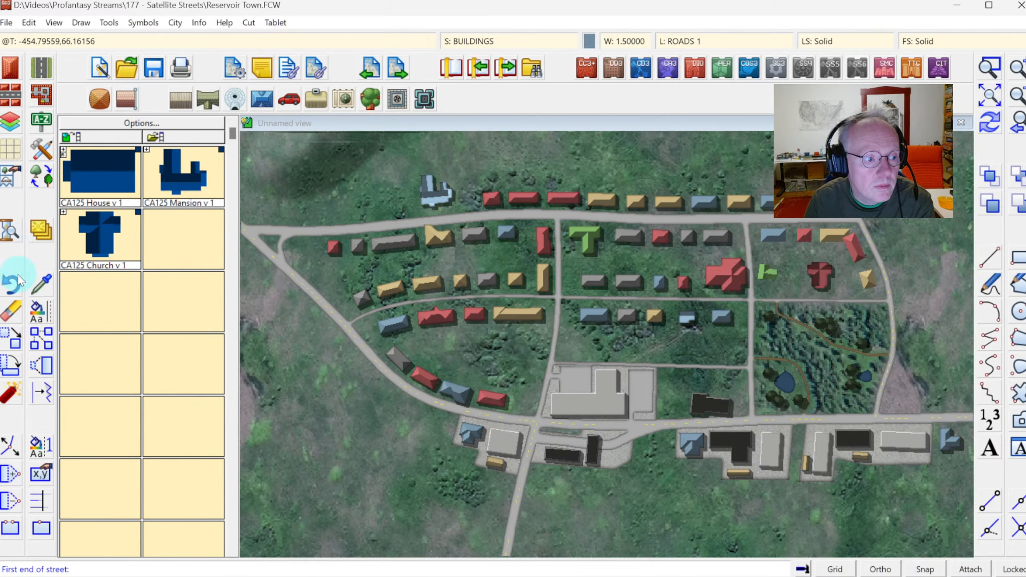
Erase the misplaced house near the northeast corner of the eastern block and redraw the map.
click(11, 317)
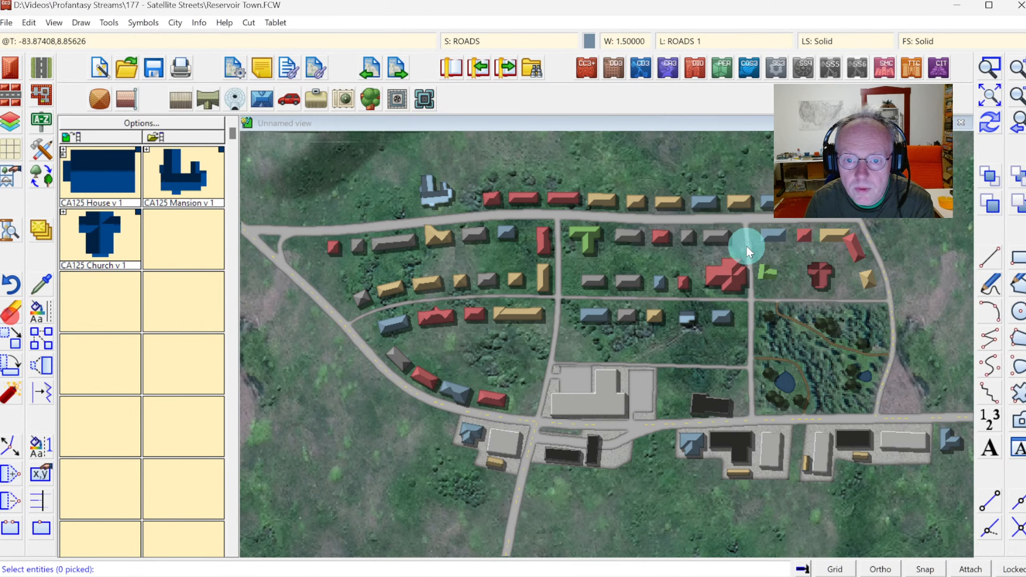
click(861, 249)
right_click(856, 254)
click(788, 264)
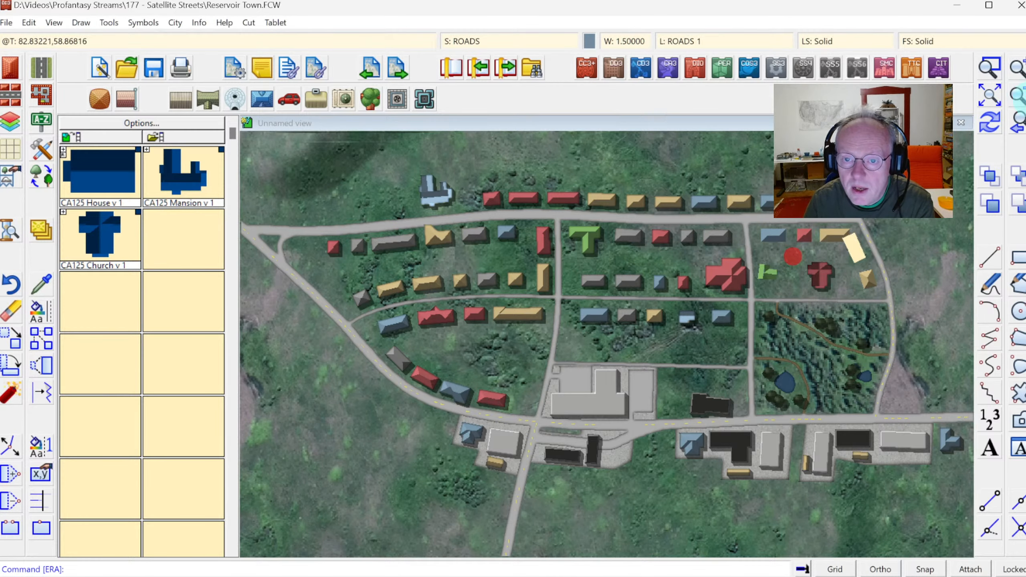
click(988, 122)
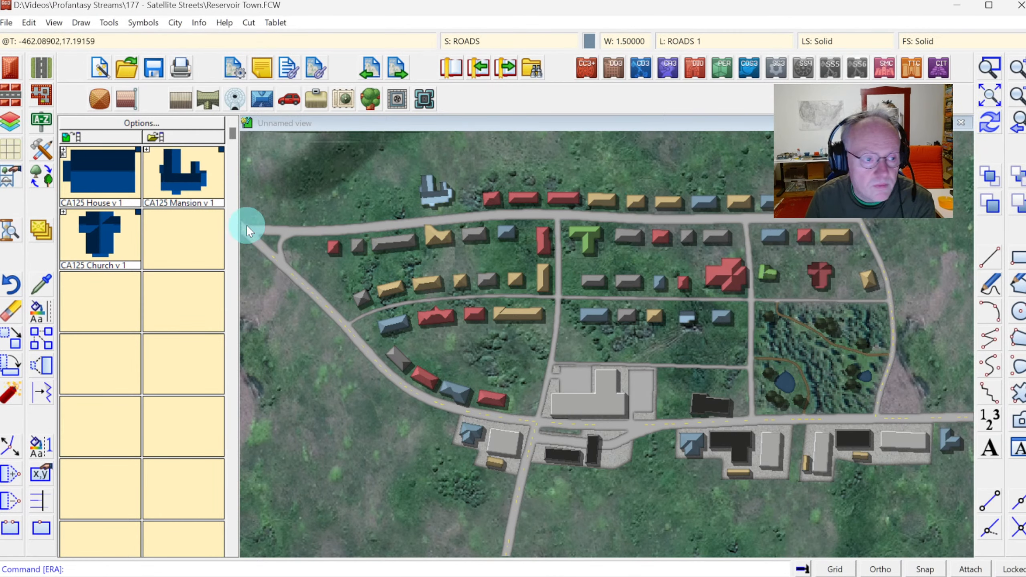
Line houses along the outer side of the eastern road and along the north side of the western main road.
click(4, 73)
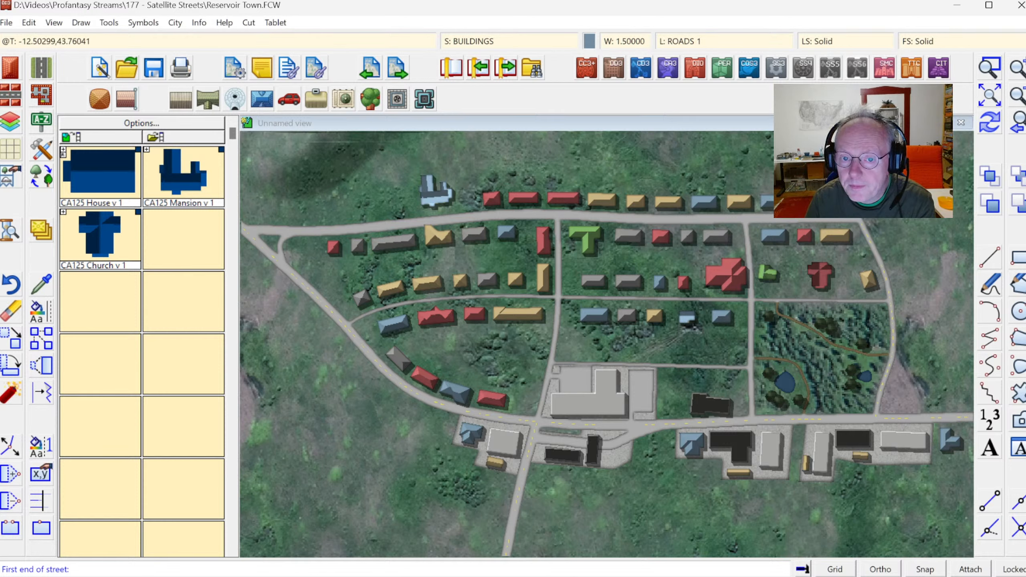
click(893, 255)
click(904, 306)
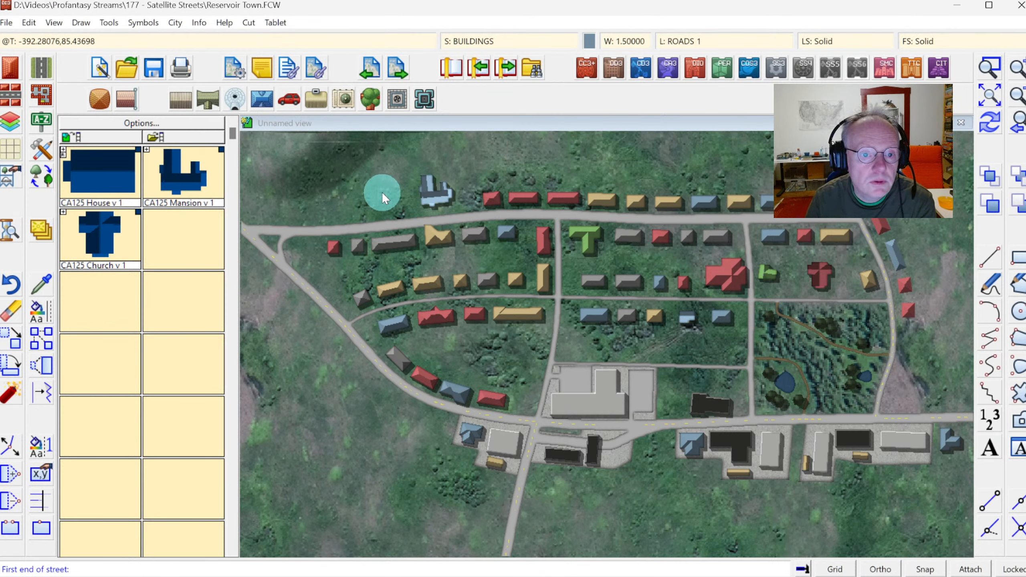
click(392, 223)
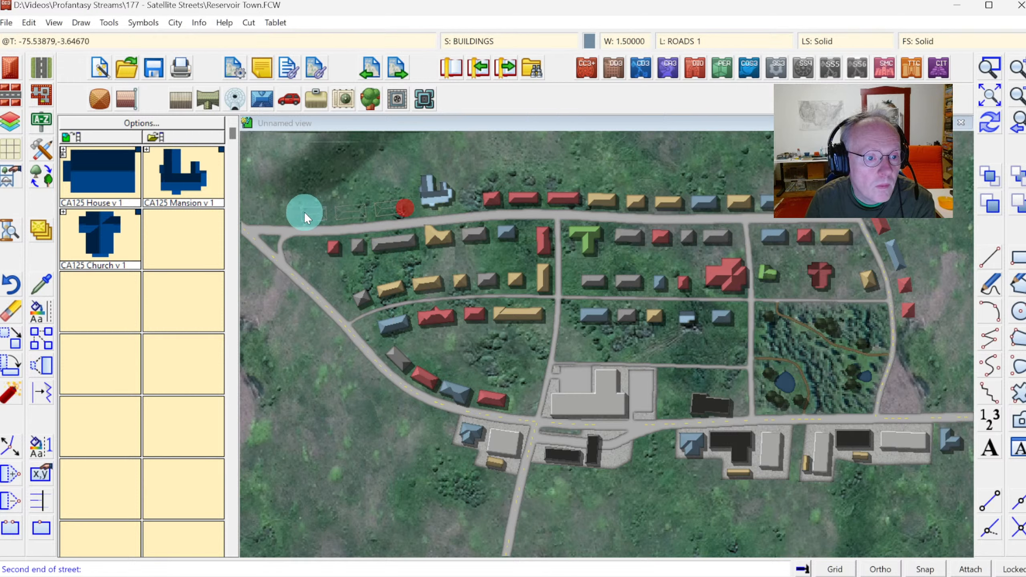
click(304, 212)
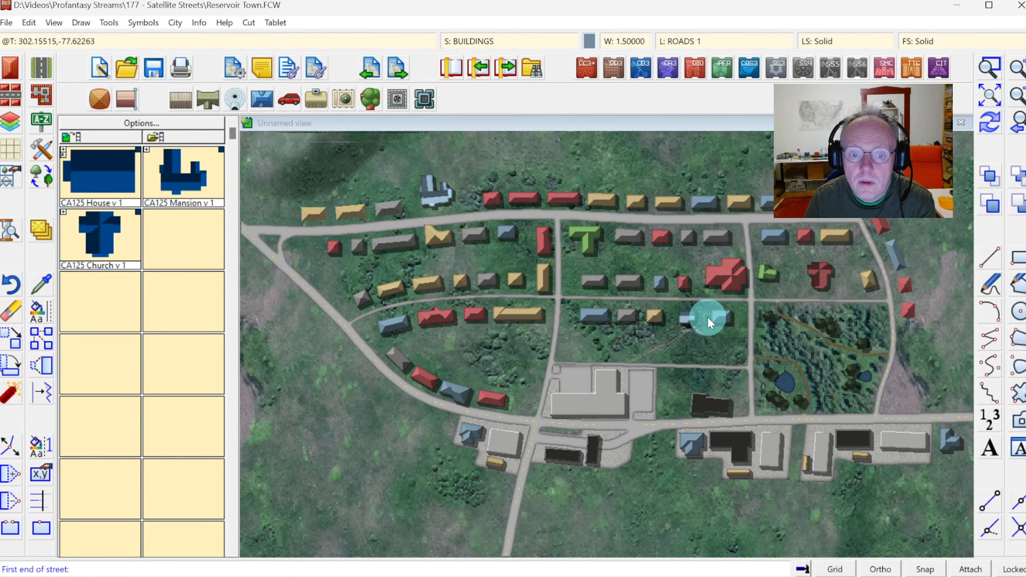
Add rows of houses along the road north of the large building and beside the north-south road.
click(736, 365)
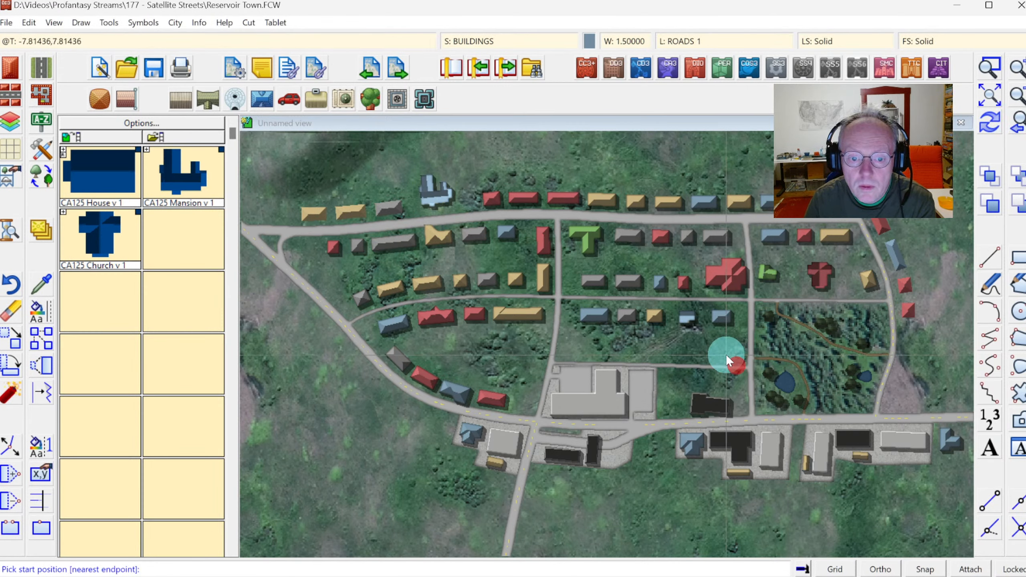
click(669, 352)
click(534, 388)
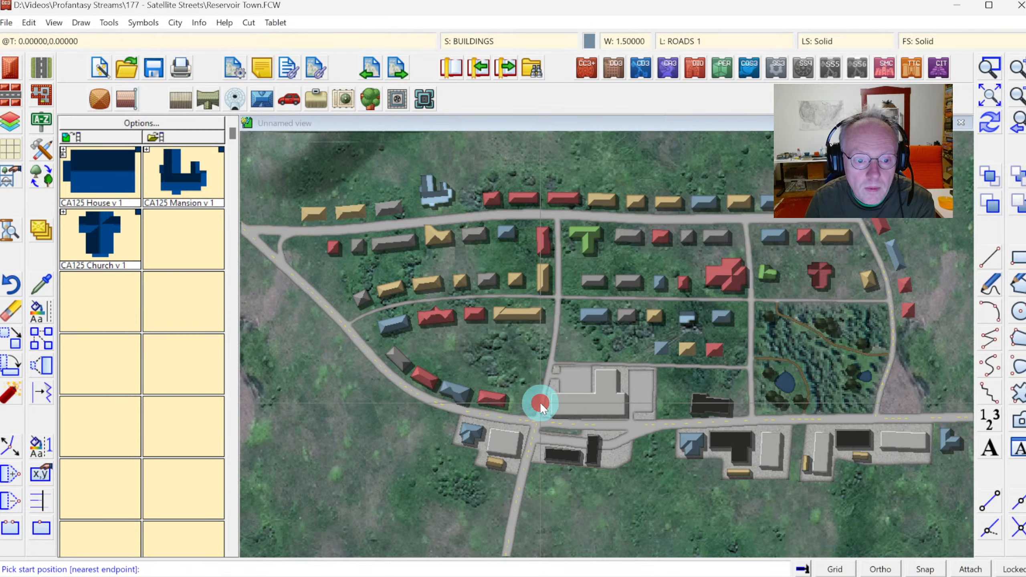
click(543, 346)
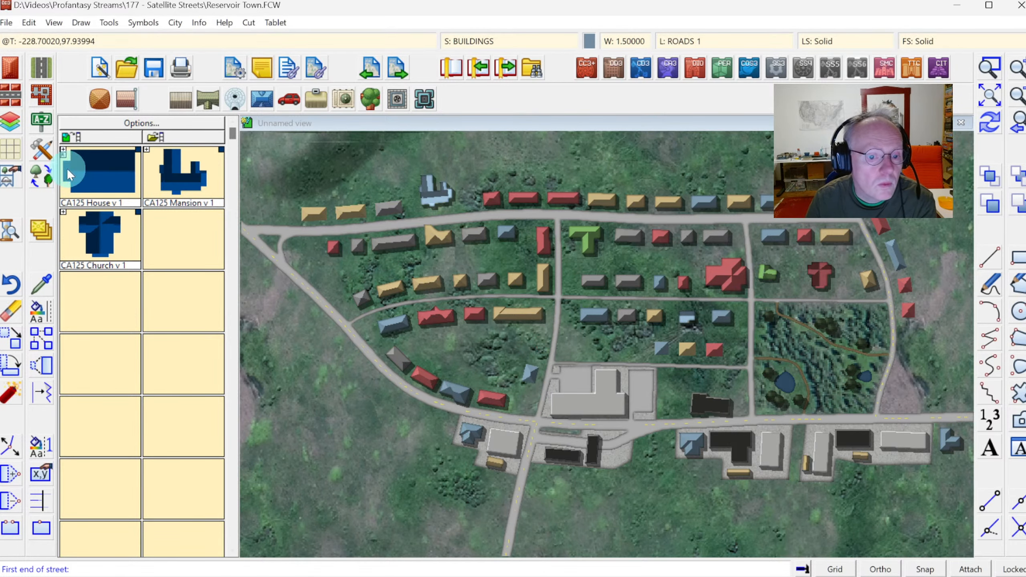
Pick the Road, Background Area tool and draw a concrete strip along the road north of the large building.
click(41, 149)
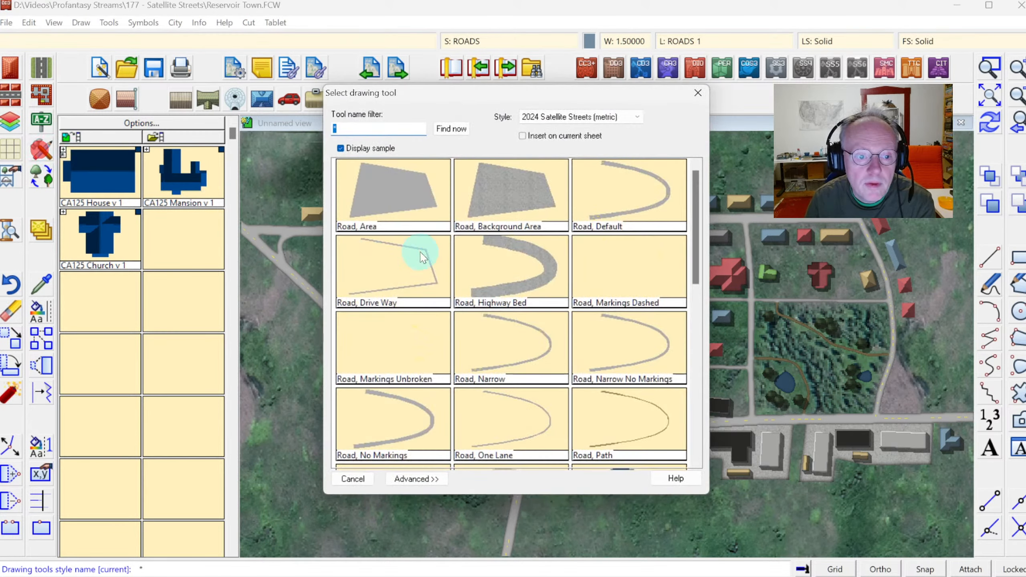
double_click(521, 195)
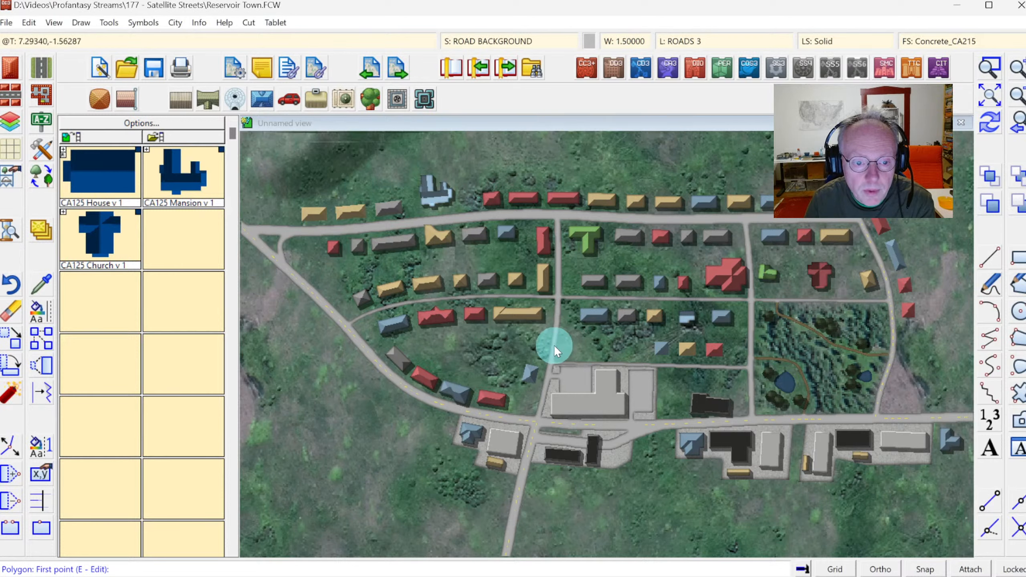
click(554, 345)
click(641, 349)
click(640, 365)
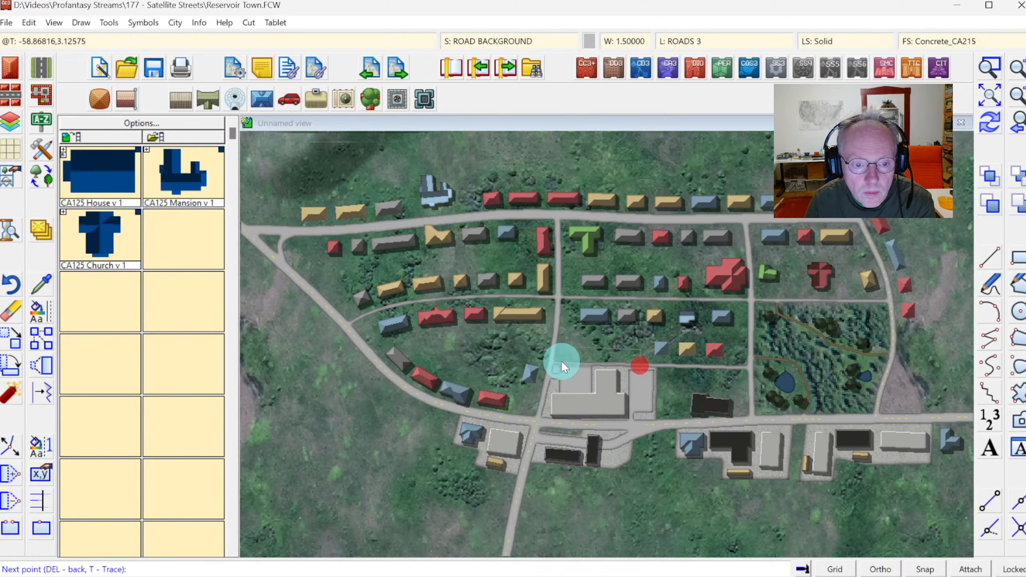
click(554, 360)
right_click(568, 364)
Draw more concrete background areas east of it and along the north-south road beside the woods.
click(680, 365)
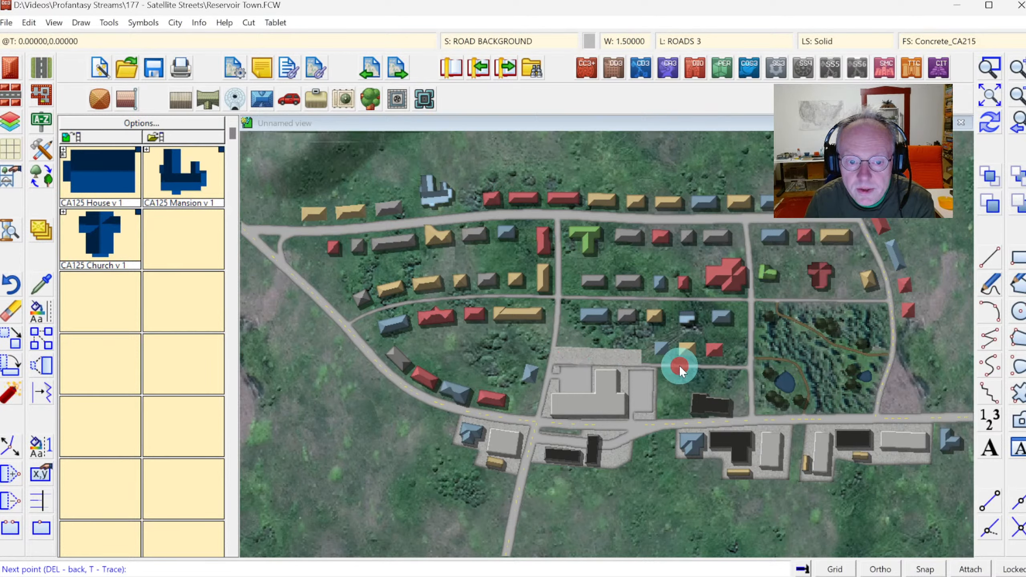
click(680, 387)
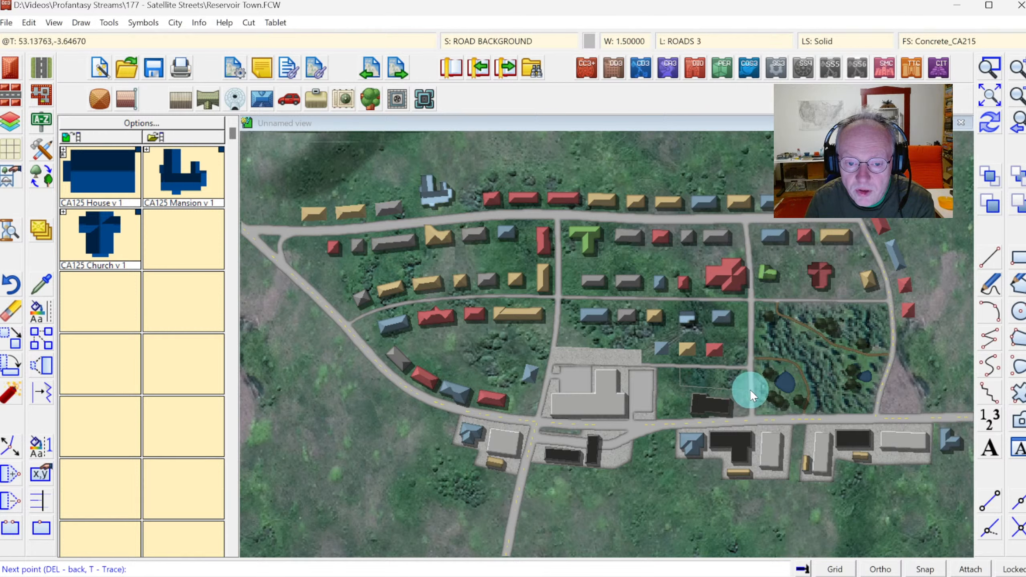
right_click(750, 368)
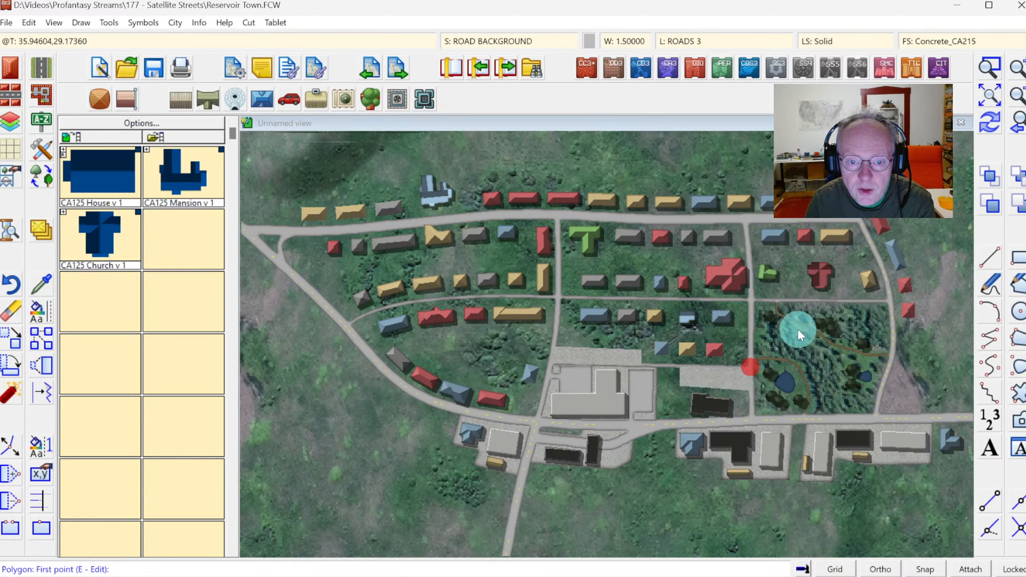
click(739, 298)
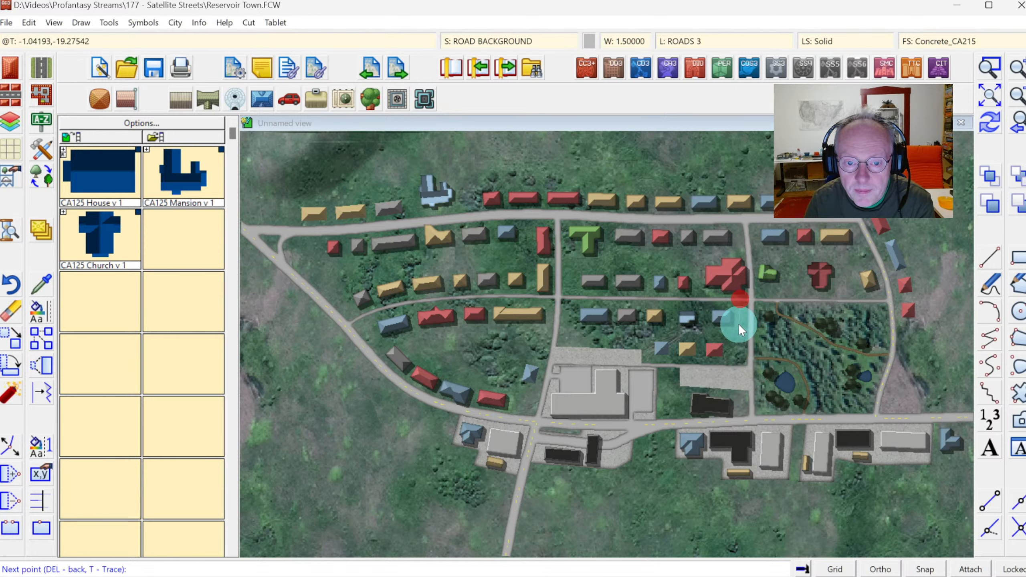
right_click(752, 299)
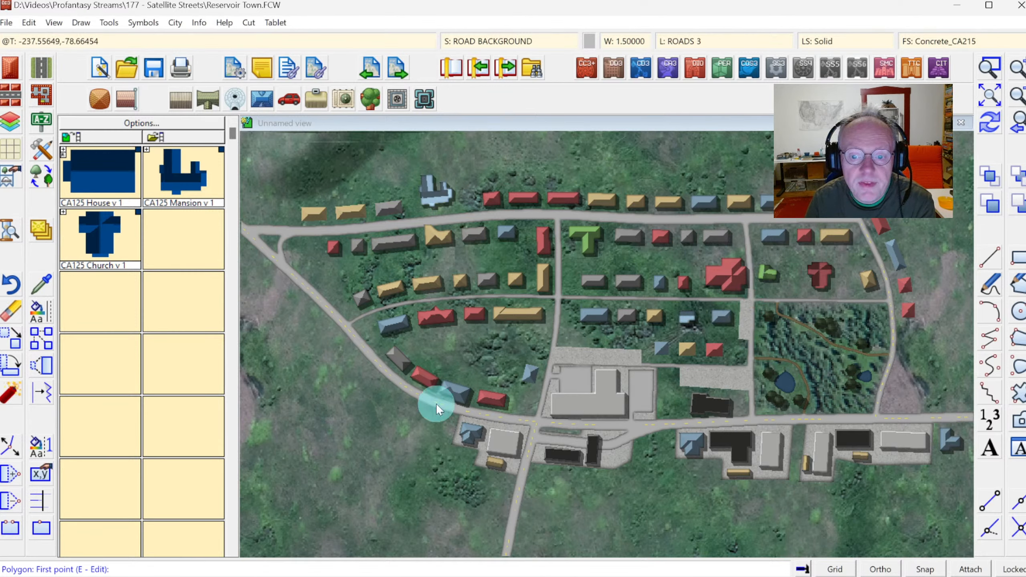
Draw a concrete background area under the isolated building north of the main road.
click(414, 169)
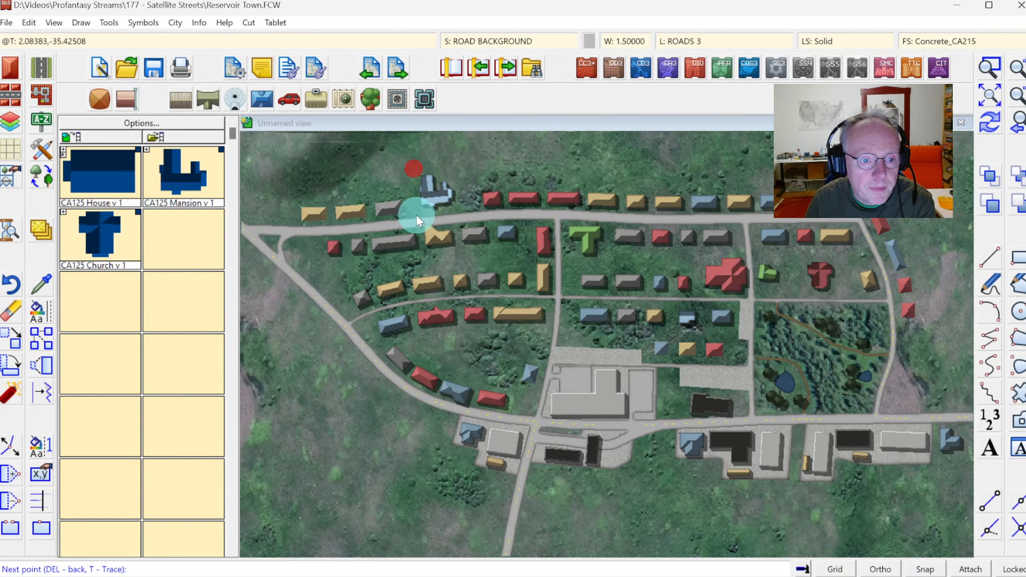
click(461, 215)
click(451, 164)
right_click(451, 164)
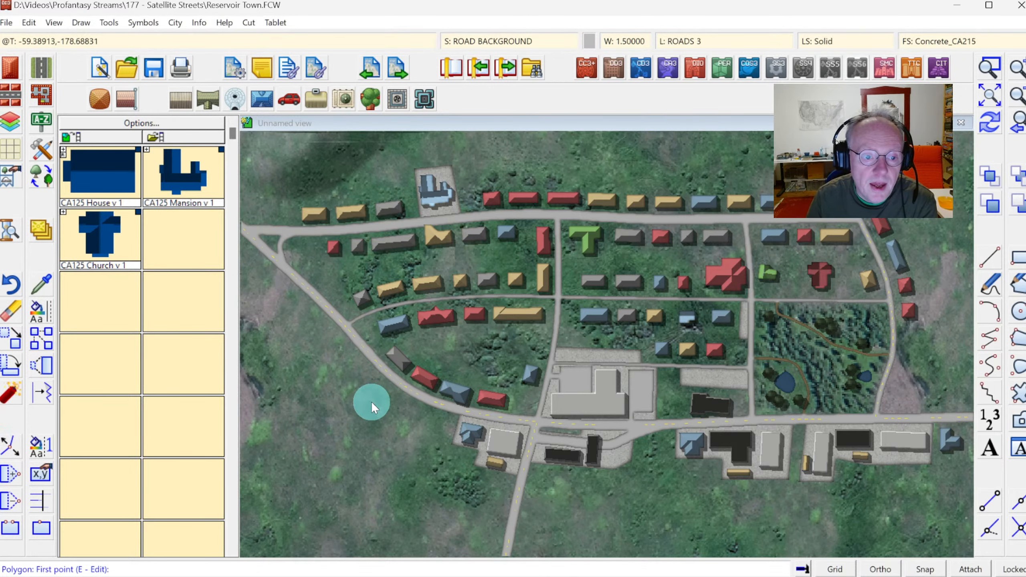
Pick the Road, Drive Way tool and draw short driveways from the westernmost houses to the middle road.
click(51, 74)
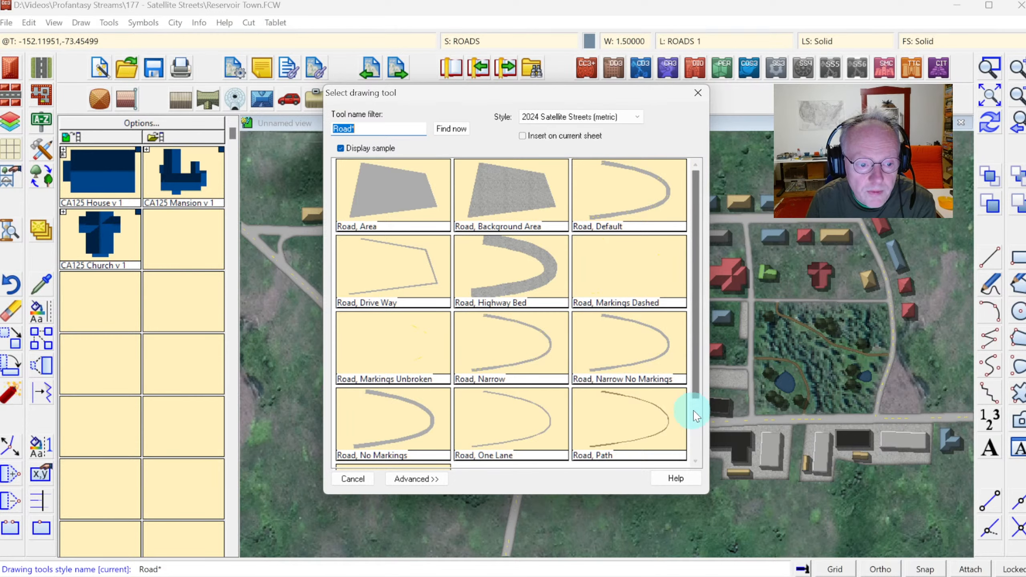
scroll(691, 428, down, 3)
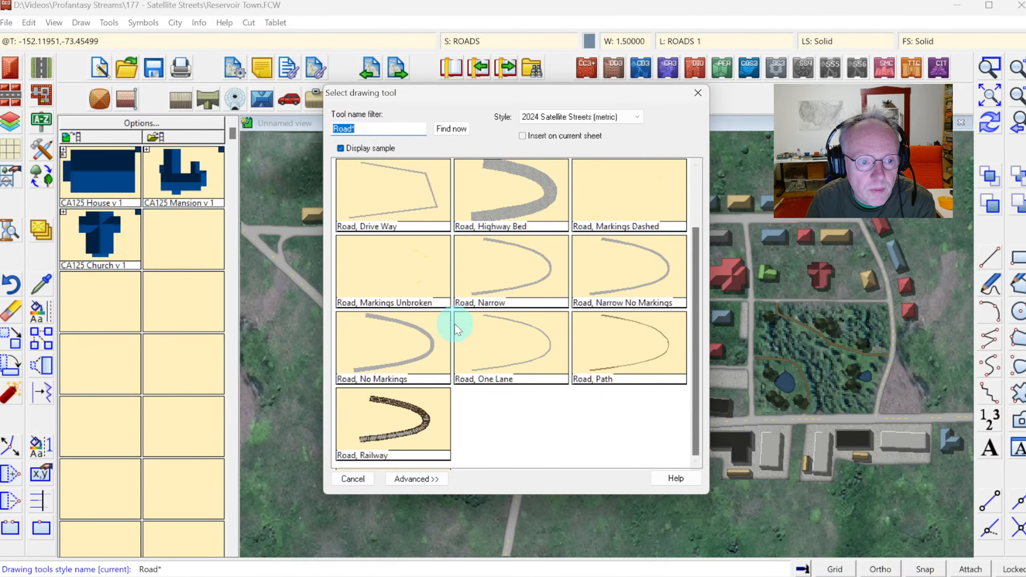
click(412, 197)
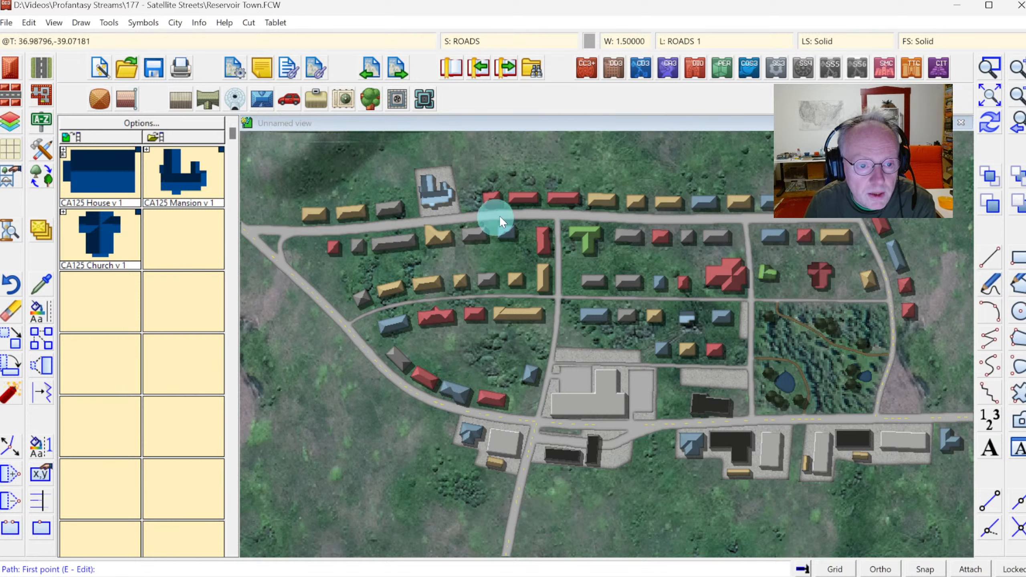
click(363, 300)
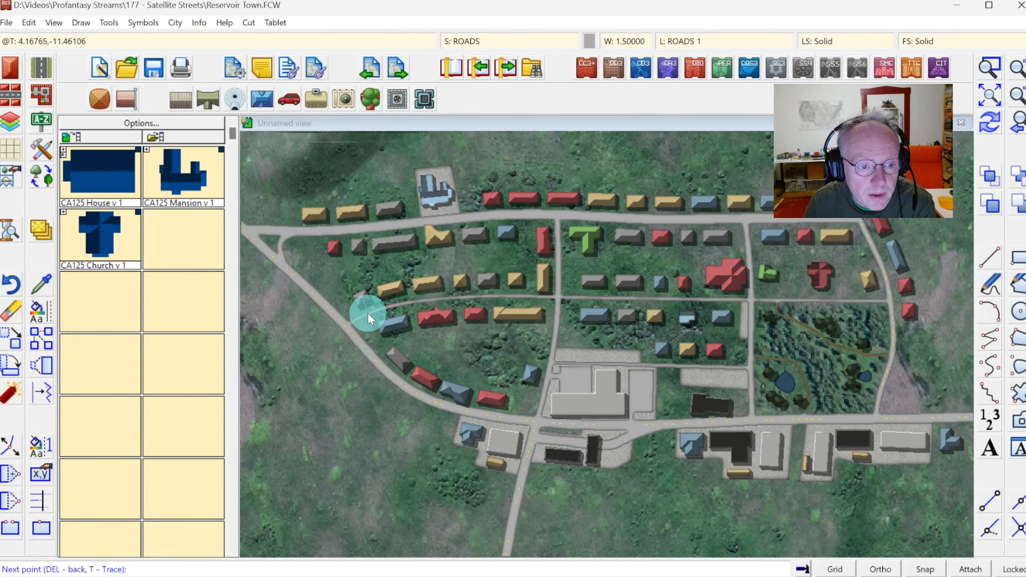
right_click(367, 313)
click(386, 294)
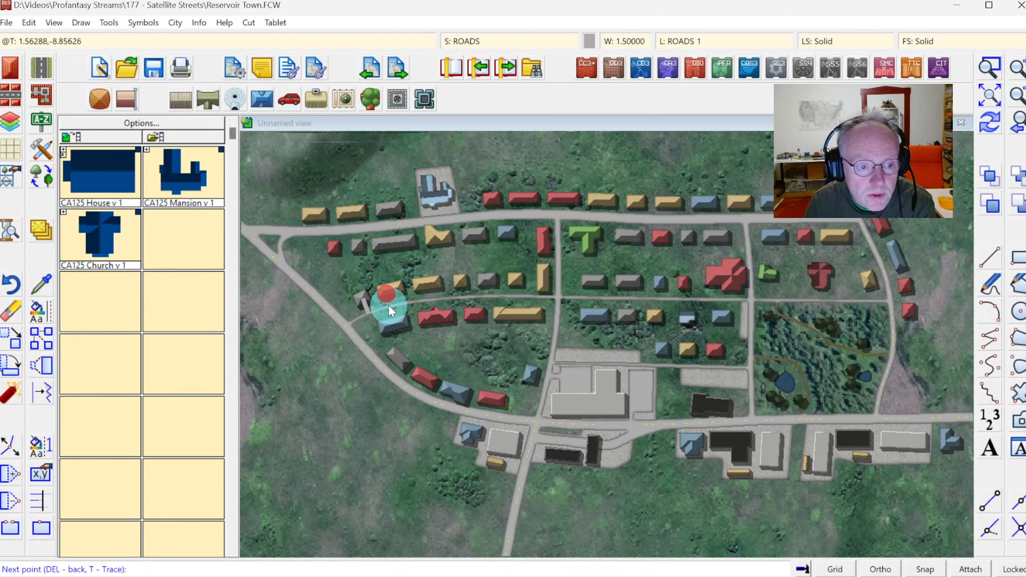
right_click(389, 307)
click(430, 284)
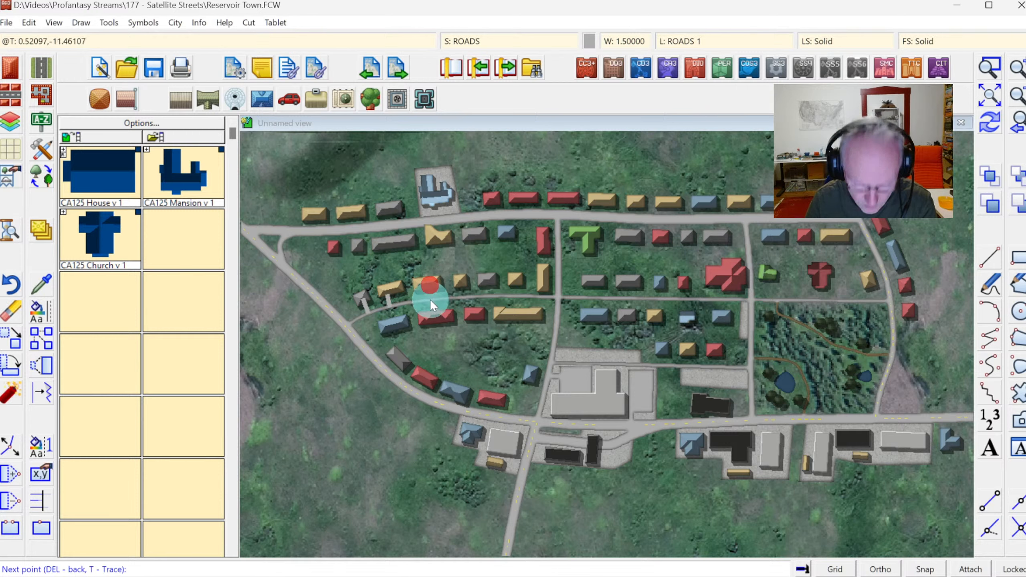
right_click(436, 309)
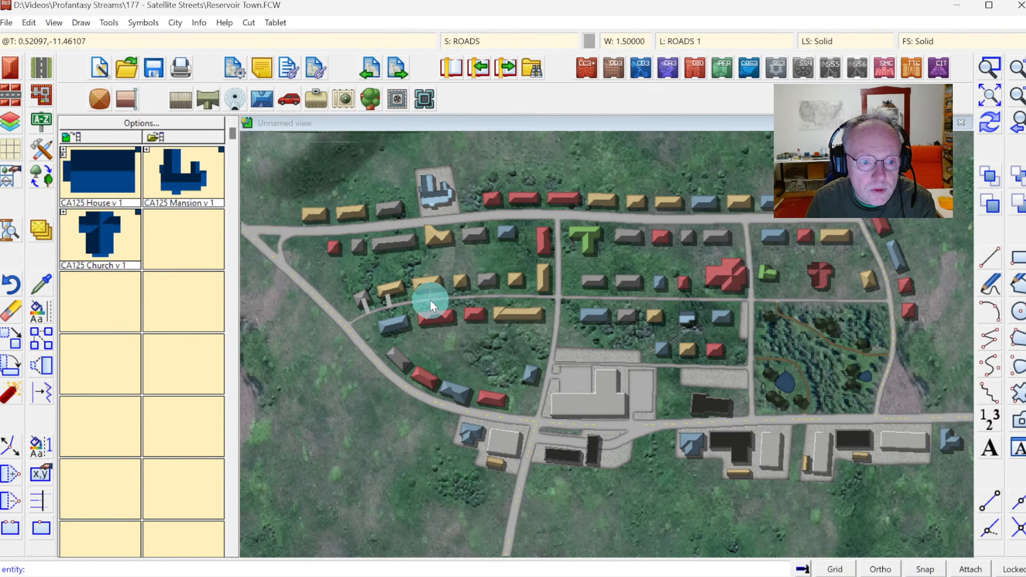
Draw short driveways from the houses north of the middle road, west of the north-south road, down to the middle road.
click(446, 302)
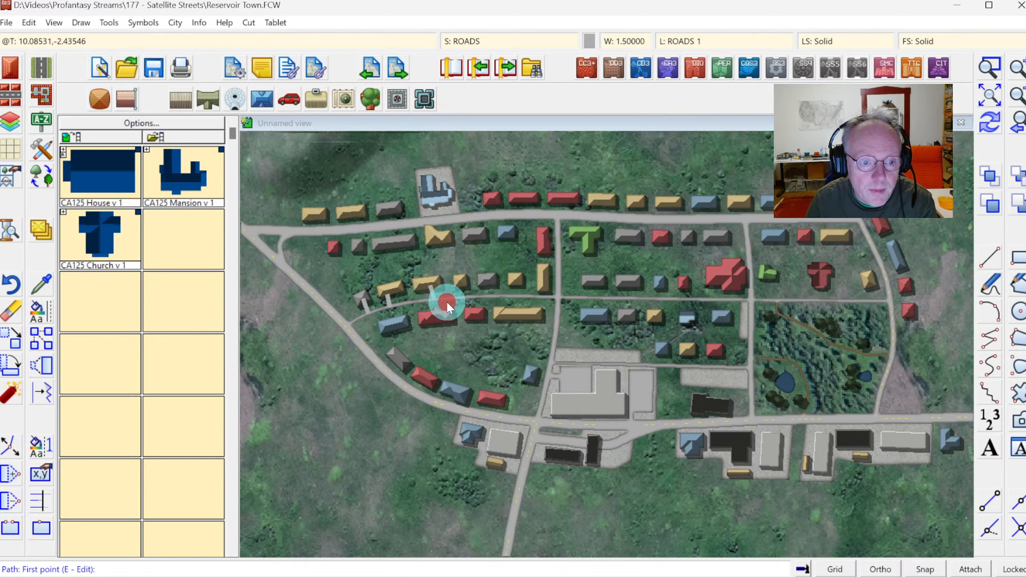
click(461, 287)
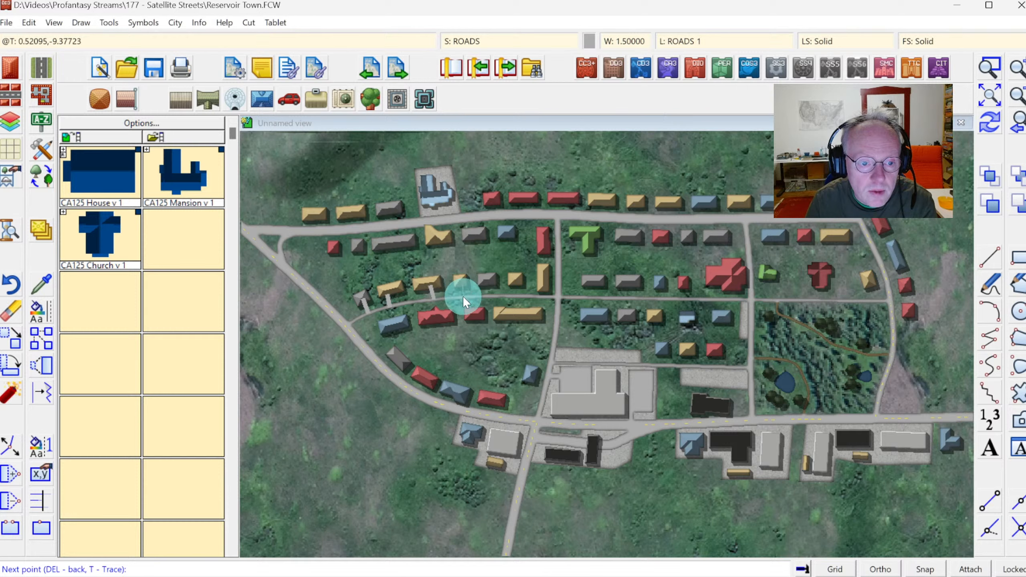
right_click(492, 298)
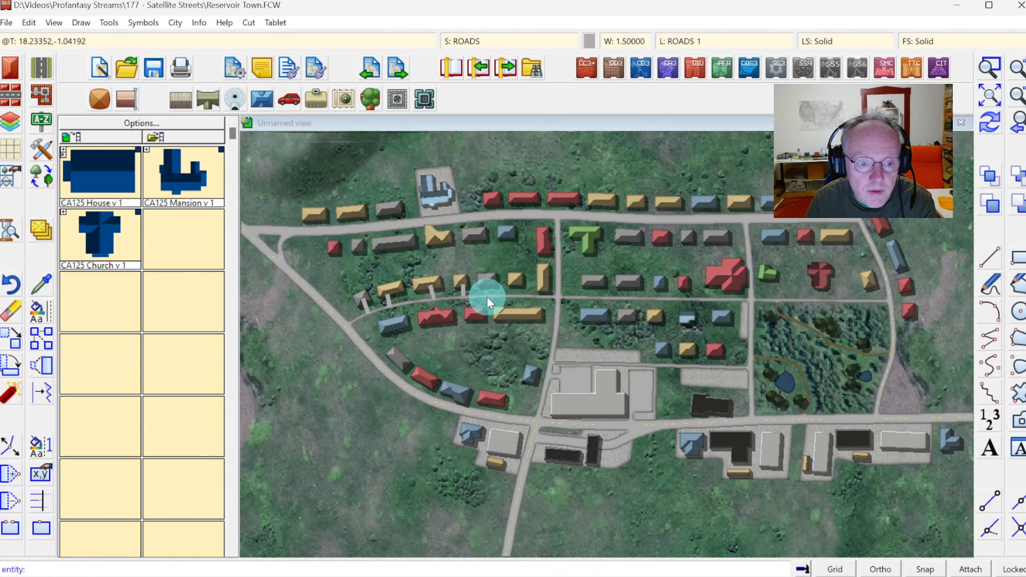
right_click(487, 279)
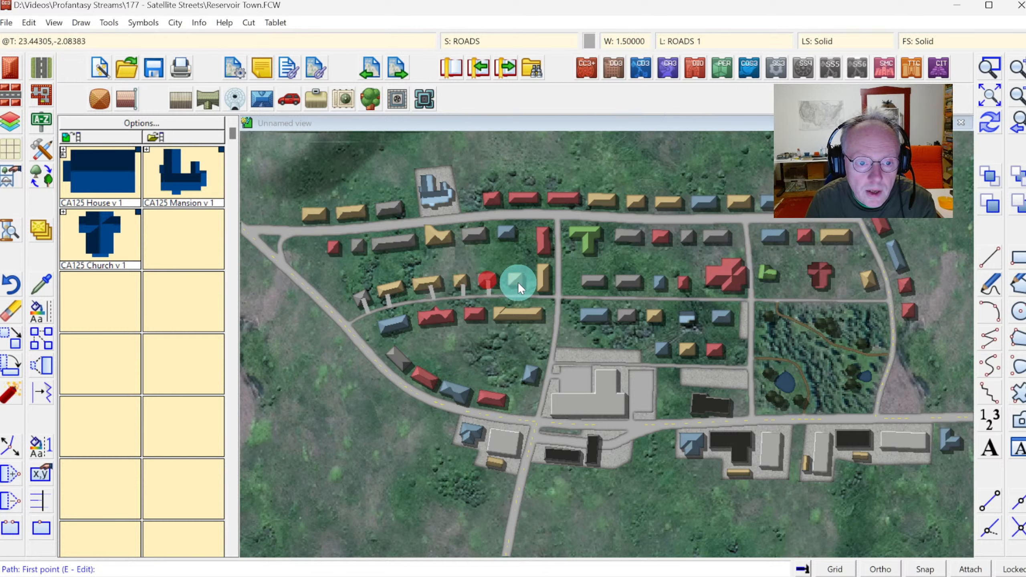
click(518, 282)
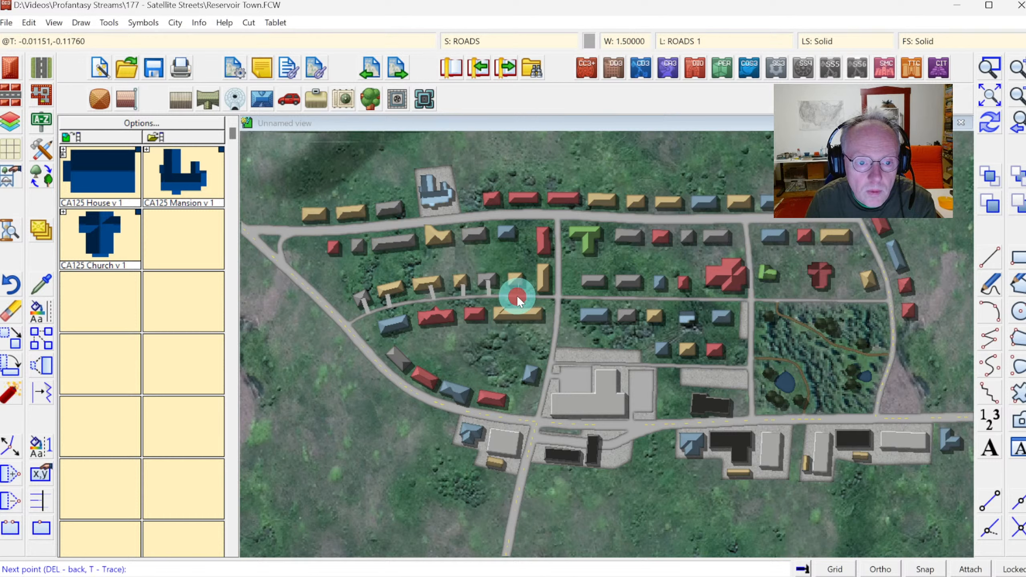
right_click(518, 297)
click(544, 283)
click(557, 284)
right_click(558, 284)
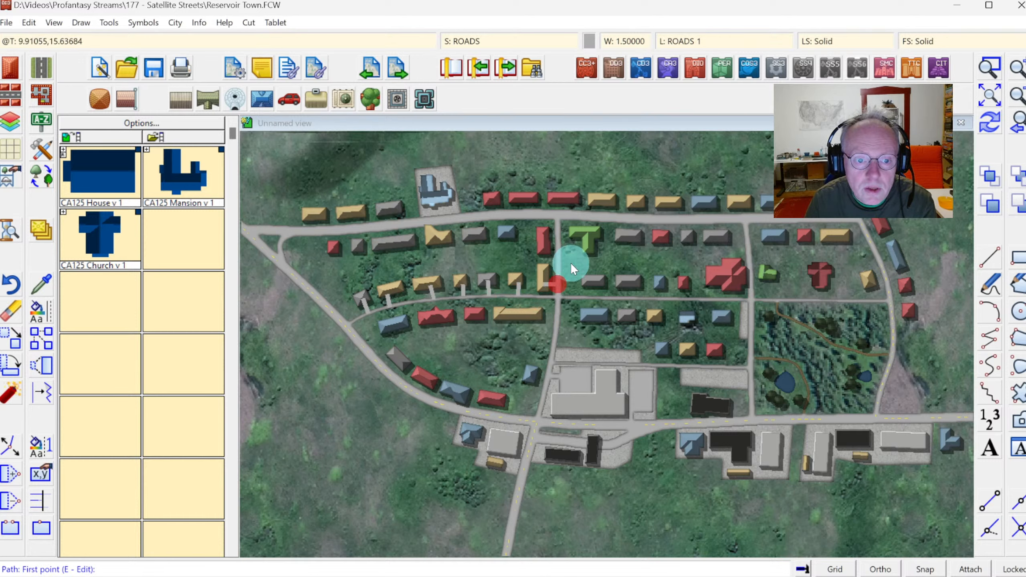
Draw driveways from the tall building to the north-south road and from the first houses east of it to the middle road.
click(559, 247)
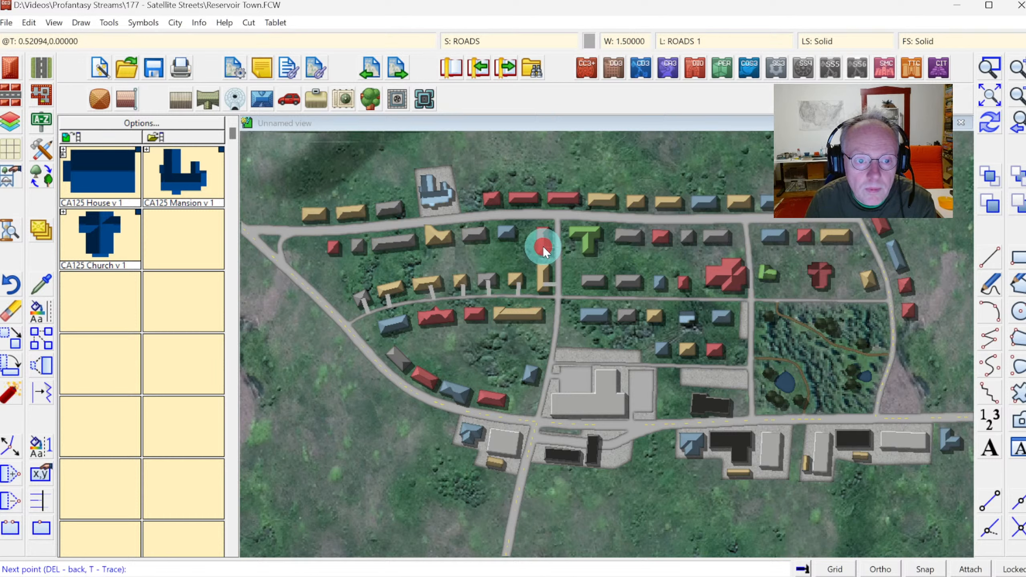
right_click(543, 245)
click(588, 282)
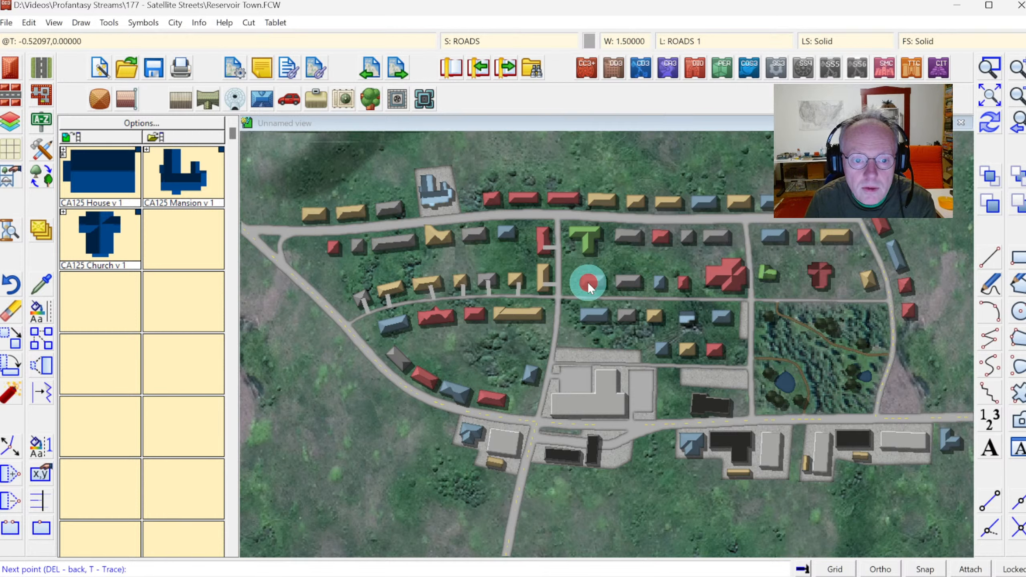
click(588, 297)
right_click(622, 284)
click(622, 283)
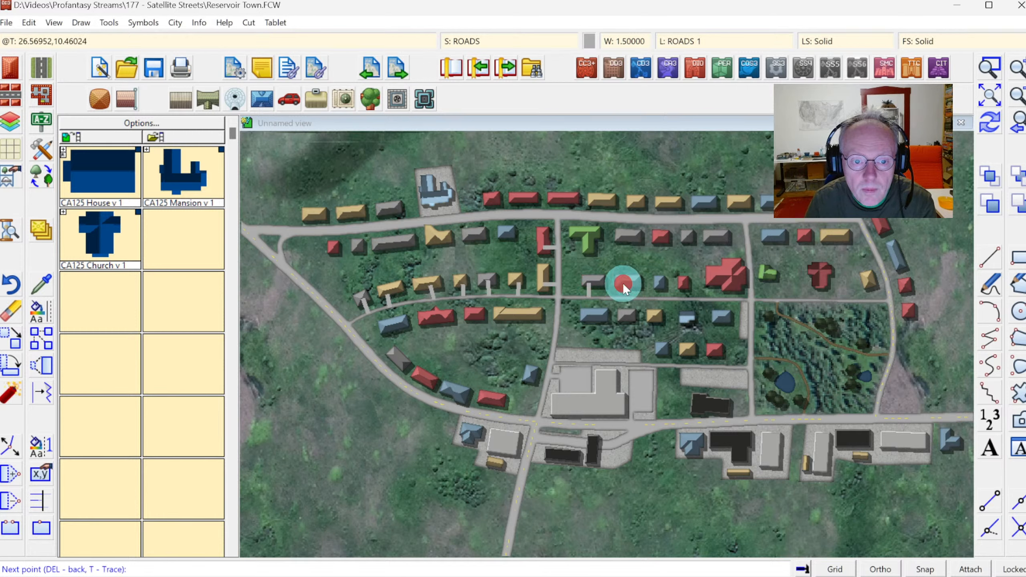
click(623, 297)
right_click(623, 296)
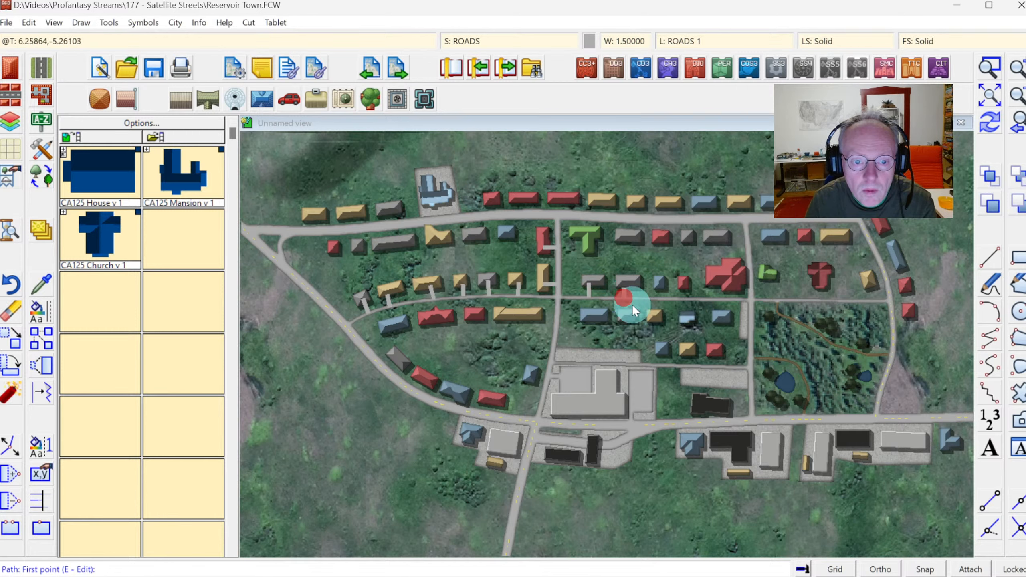
Draw driveways connecting the houses on both sides of the middle road east of the north-south road to that road.
click(594, 311)
click(599, 297)
right_click(599, 298)
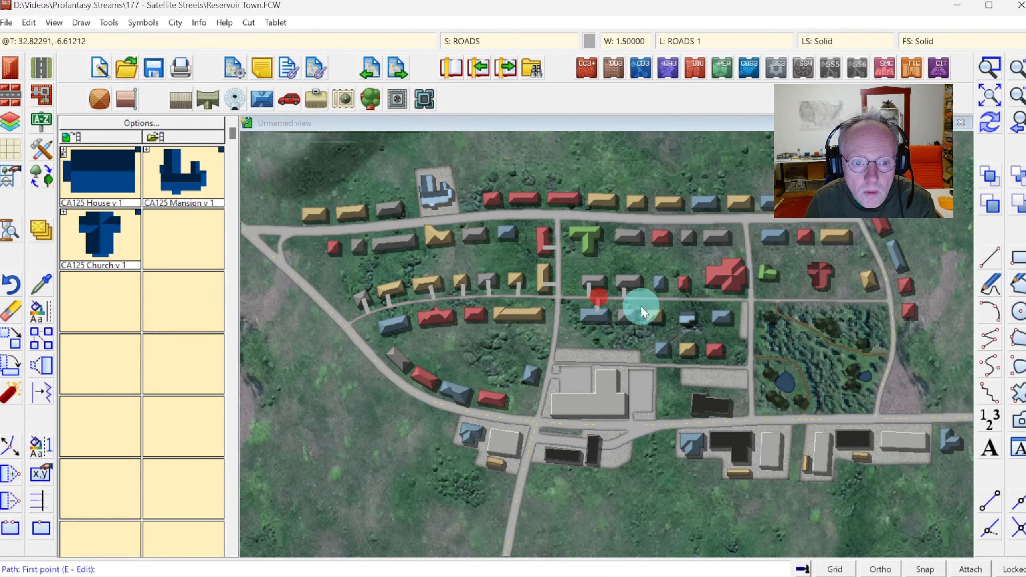
click(626, 310)
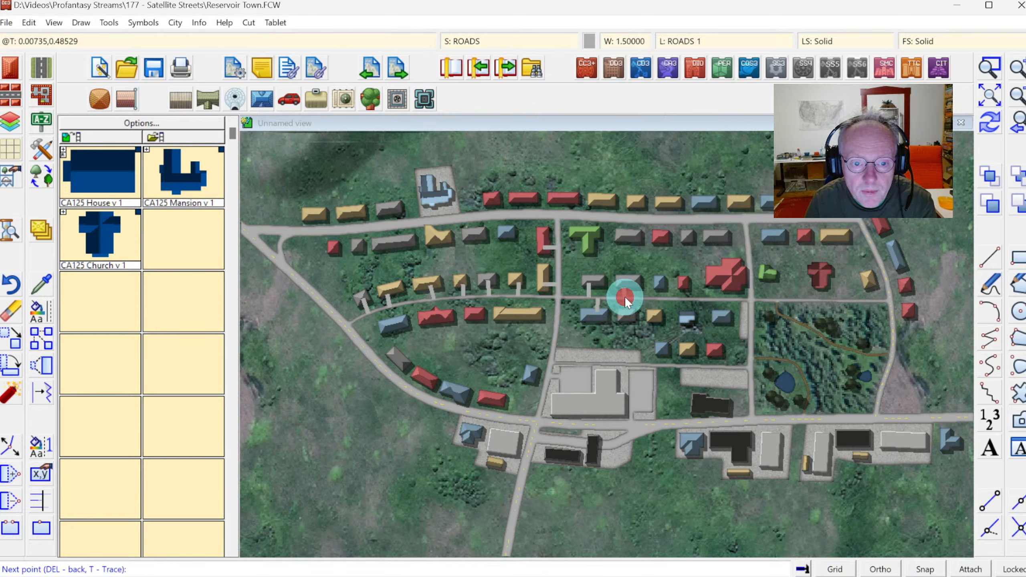
click(625, 297)
right_click(624, 296)
click(657, 287)
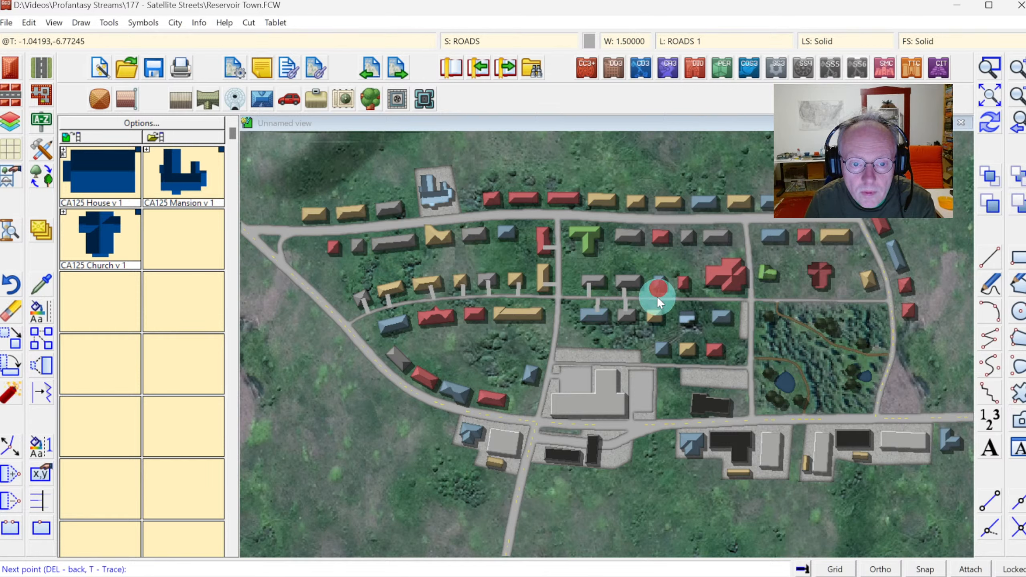
click(658, 298)
right_click(658, 298)
click(657, 311)
click(658, 299)
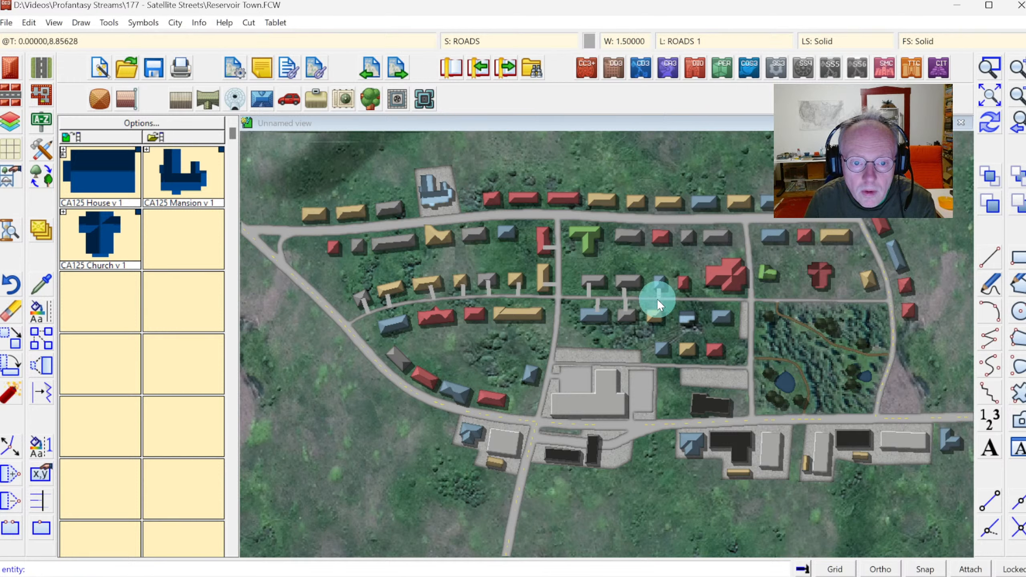
right_click(658, 299)
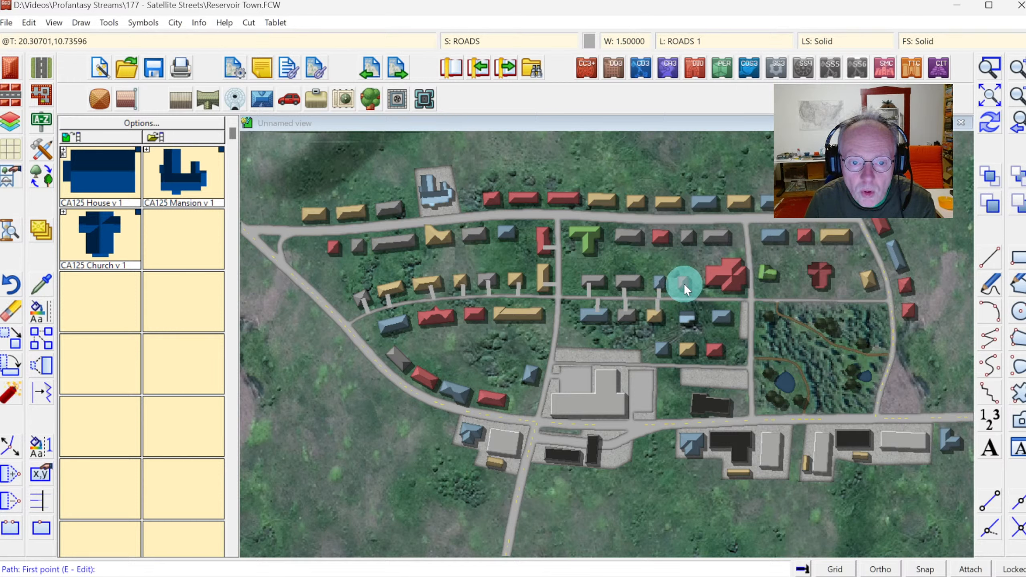
Draw driveways from the houses north and south of the middle road further east, up to the large red building.
click(684, 284)
click(684, 297)
right_click(684, 297)
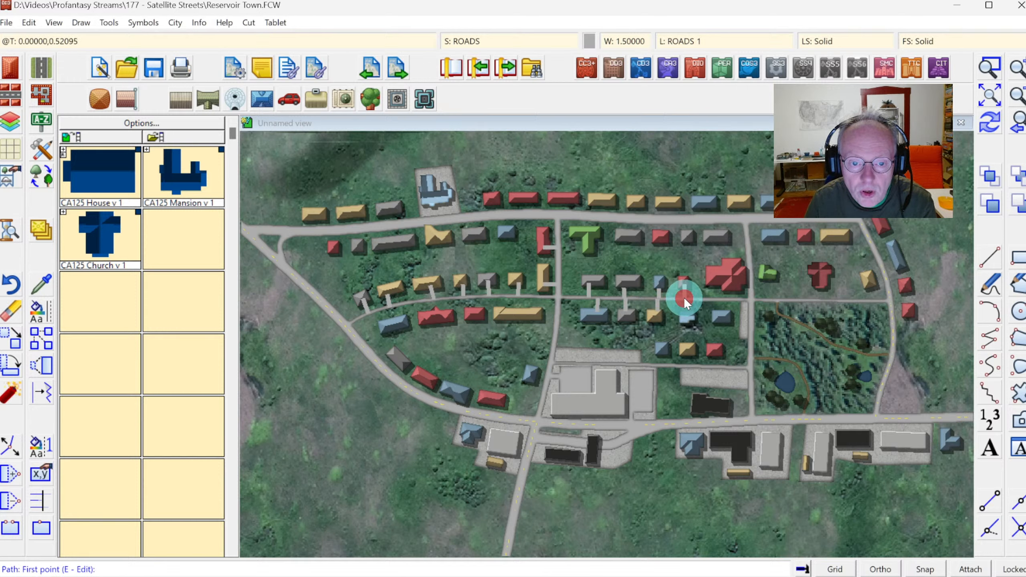
click(684, 298)
click(684, 318)
right_click(684, 318)
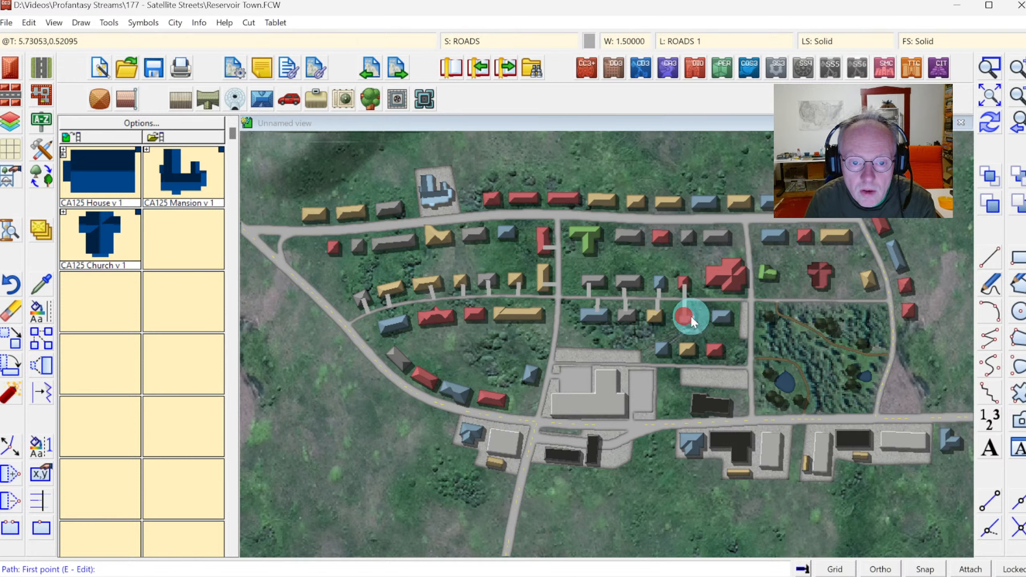
click(723, 312)
key(F6)
click(722, 298)
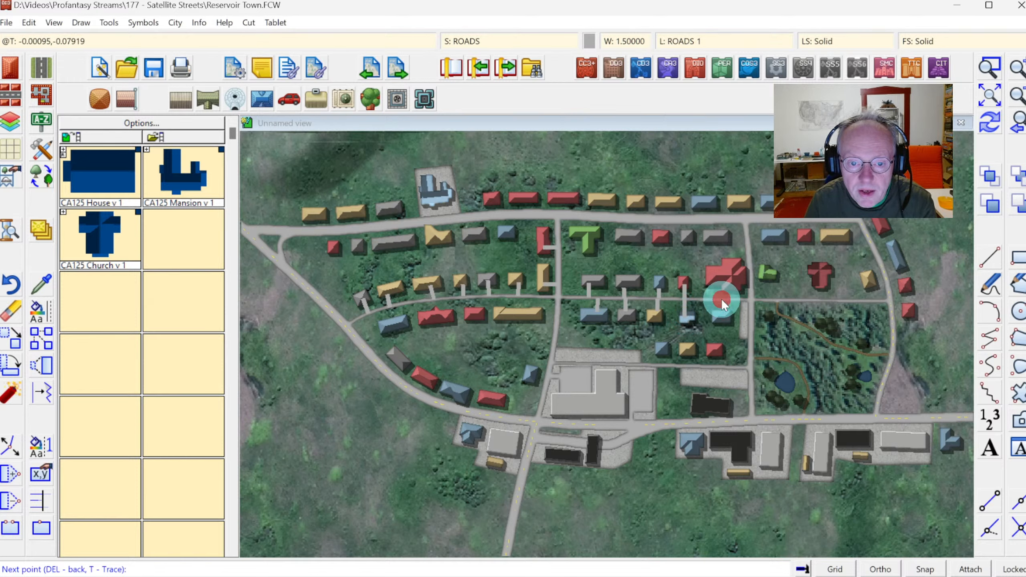
click(724, 280)
right_click(725, 280)
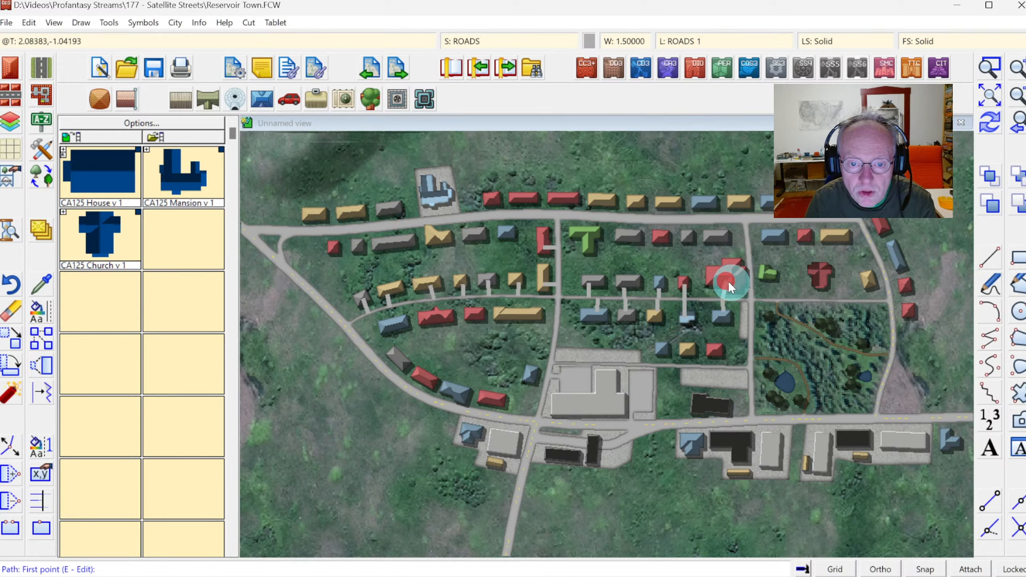
Draw driveways from the three houses north of the road beside the woods down to that road.
click(768, 276)
key(F6)
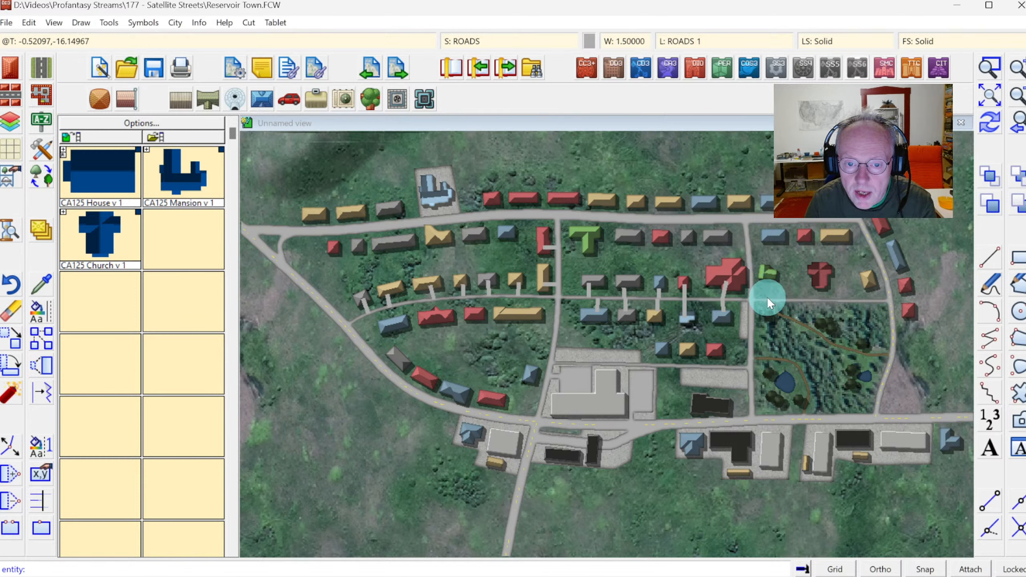
click(767, 298)
right_click(780, 299)
click(823, 281)
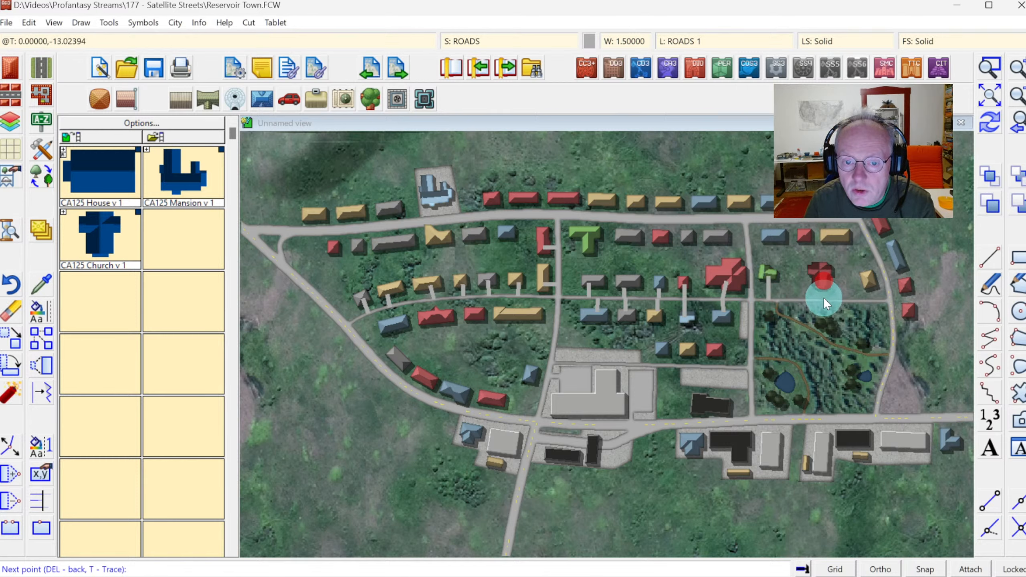
click(823, 300)
right_click(822, 300)
click(872, 282)
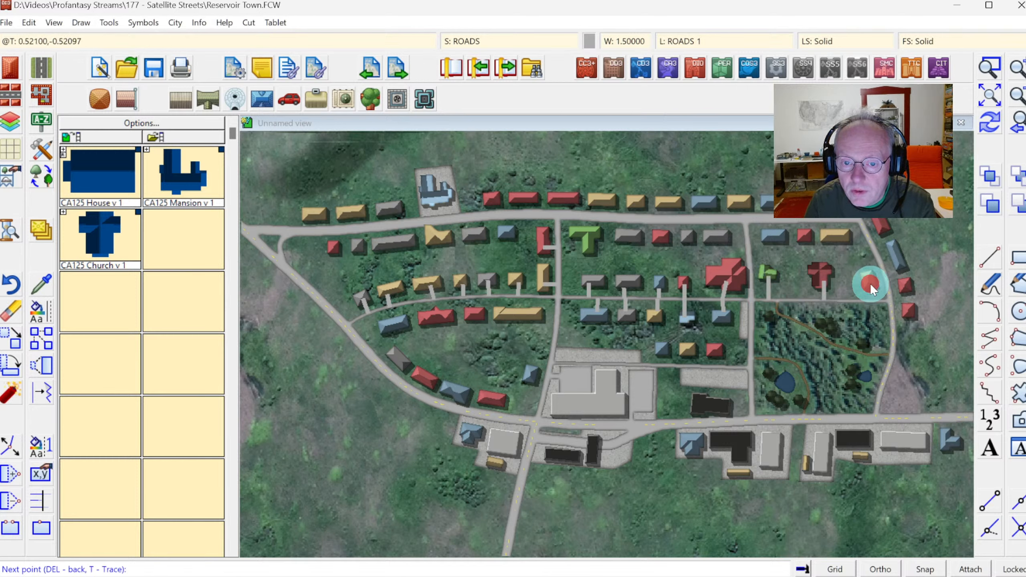
click(874, 299)
right_click(874, 299)
Draw driveways from the northeastern houses south of the top road up to the top road.
click(845, 236)
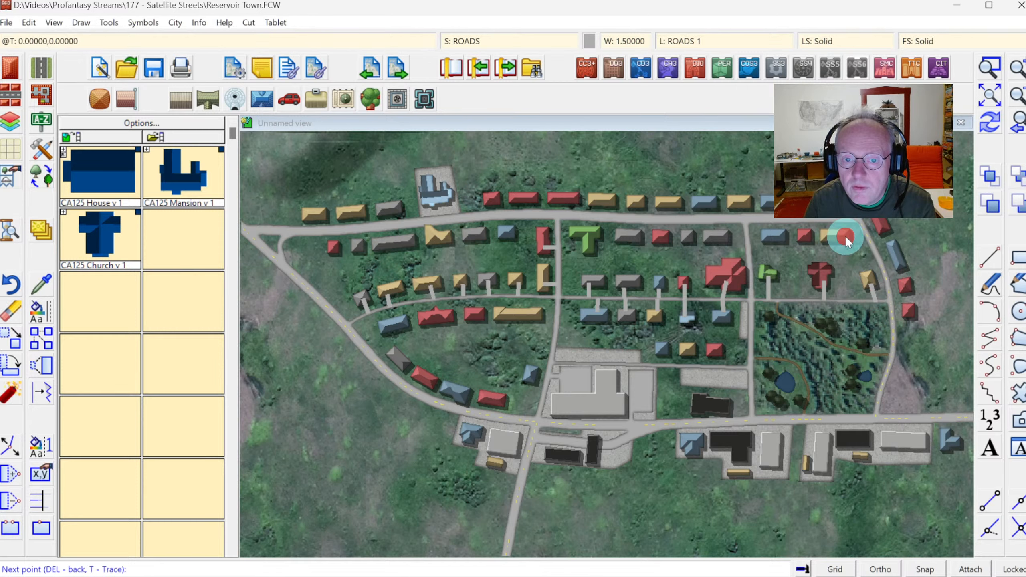
key(F7)
click(845, 218)
right_click(845, 222)
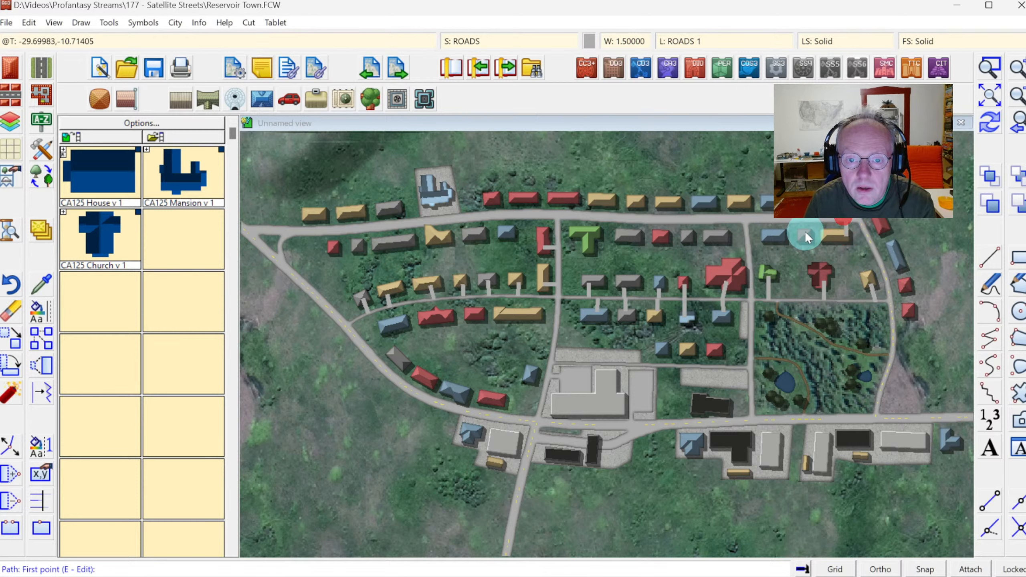
click(805, 235)
key(F7)
click(805, 220)
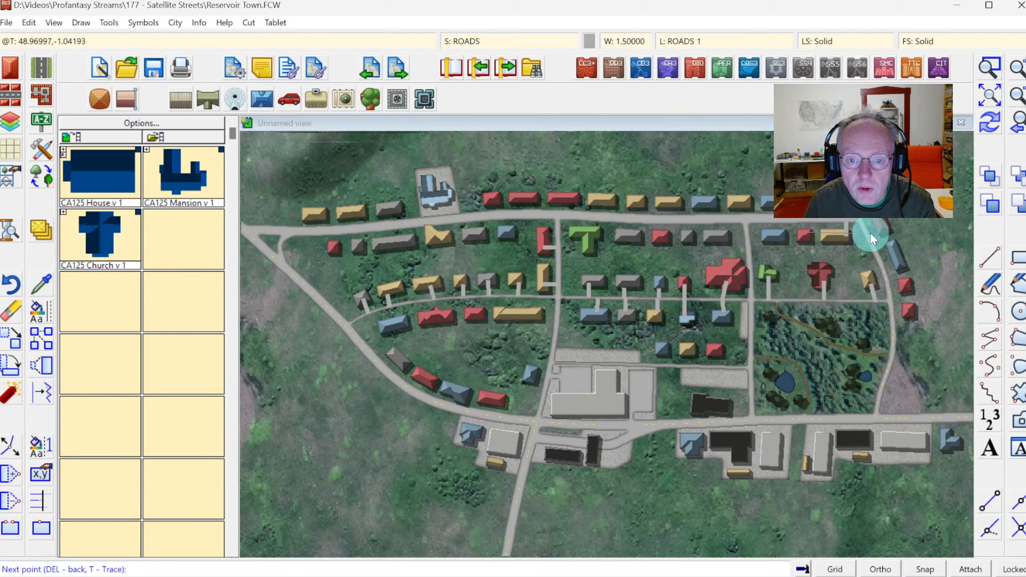
right_click(805, 218)
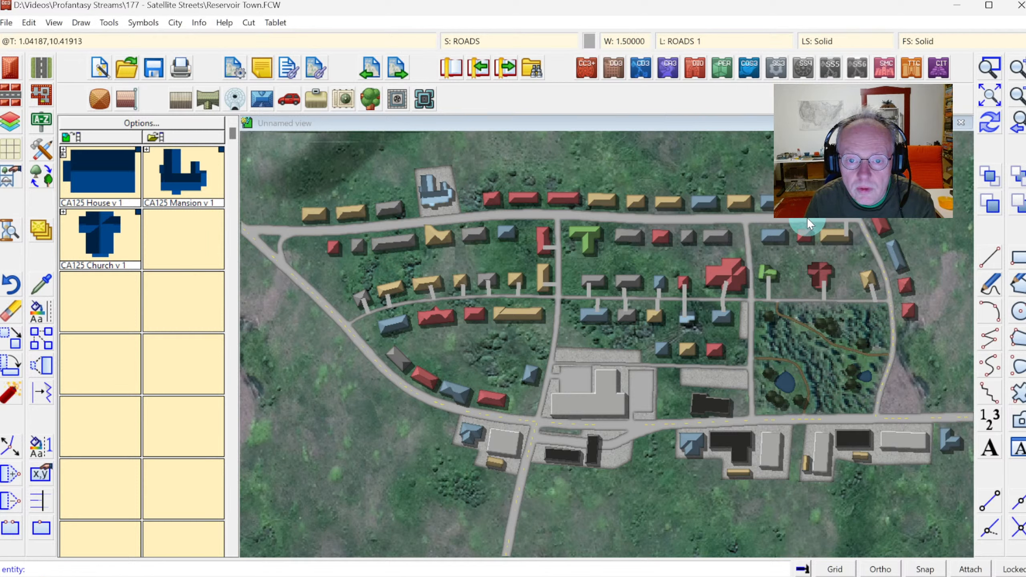
click(777, 233)
key(F7)
click(776, 217)
right_click(776, 217)
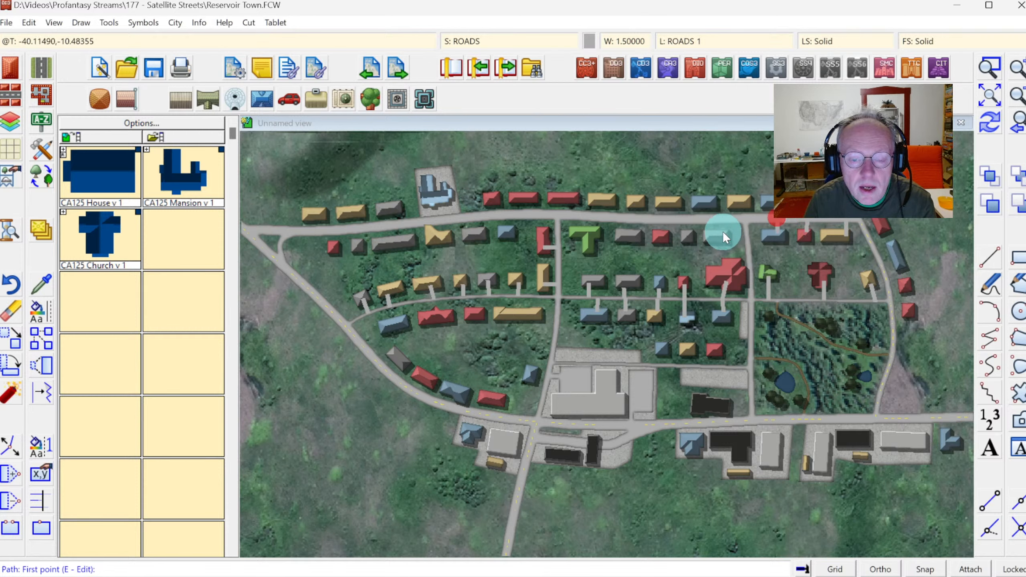
Draw driveways from two more houses south of the top road, further west, up to the top road.
click(719, 232)
key(F7)
click(720, 219)
right_click(720, 218)
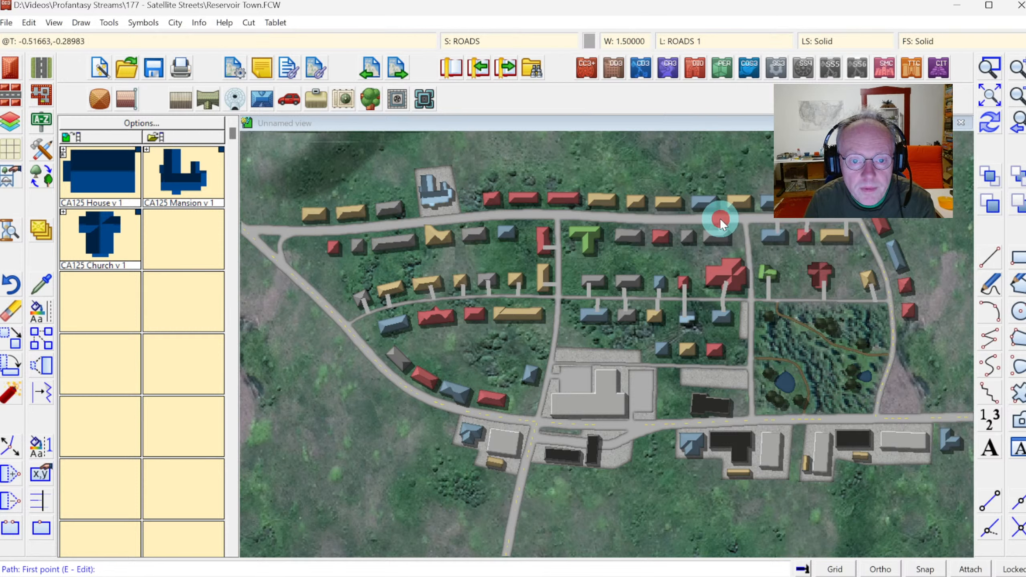
click(688, 233)
key(F7)
click(686, 216)
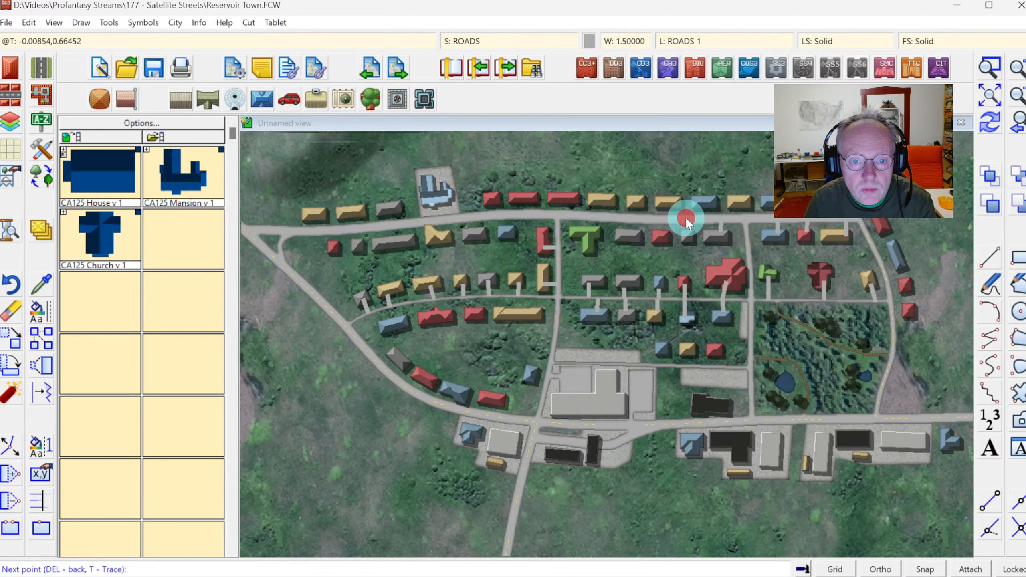
right_click(685, 217)
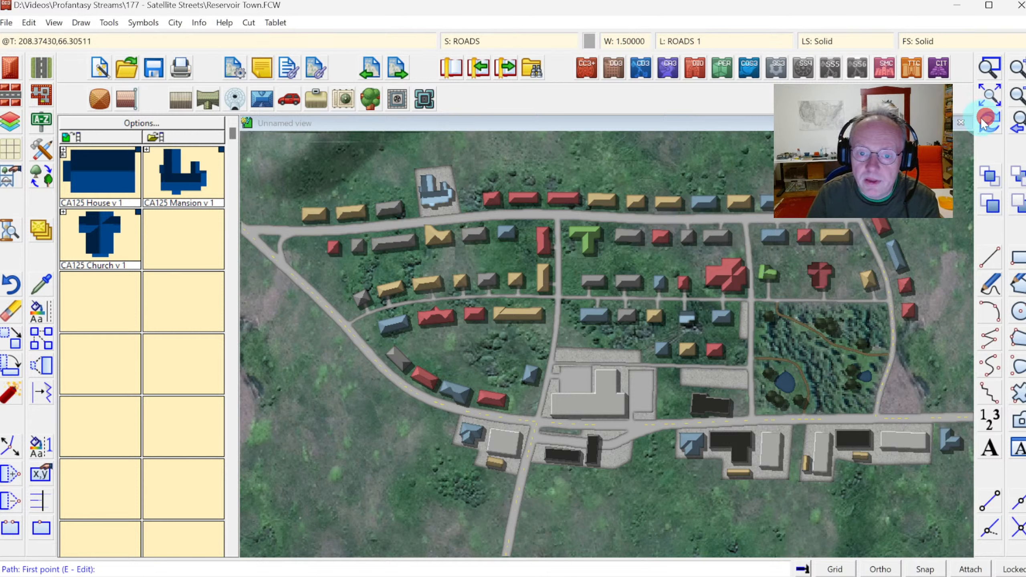
Insert a flat-roofed rectangular house in CA215 Grey Roof style extending south from the tan house near the northeast corner.
click(990, 69)
click(803, 226)
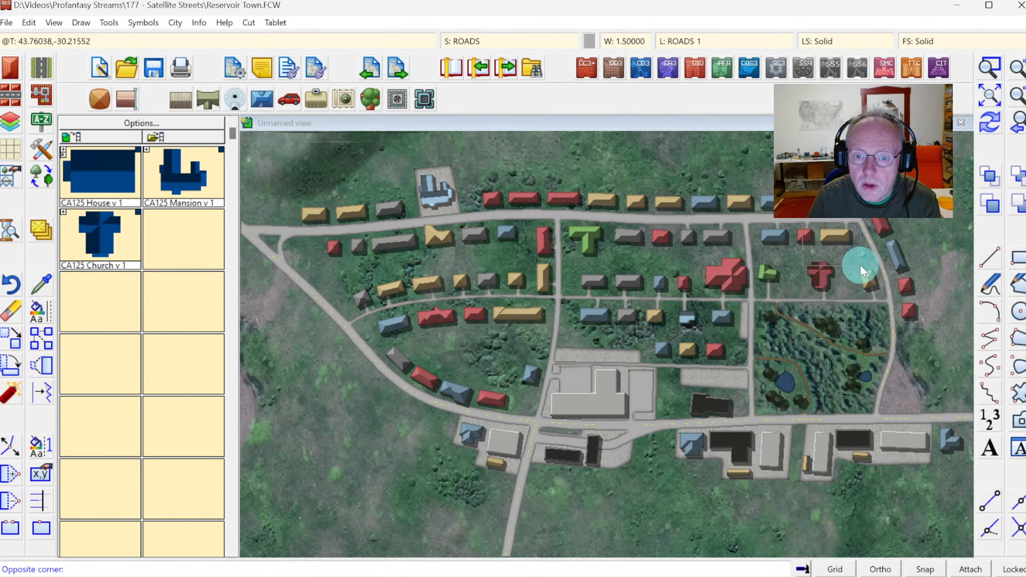
click(860, 265)
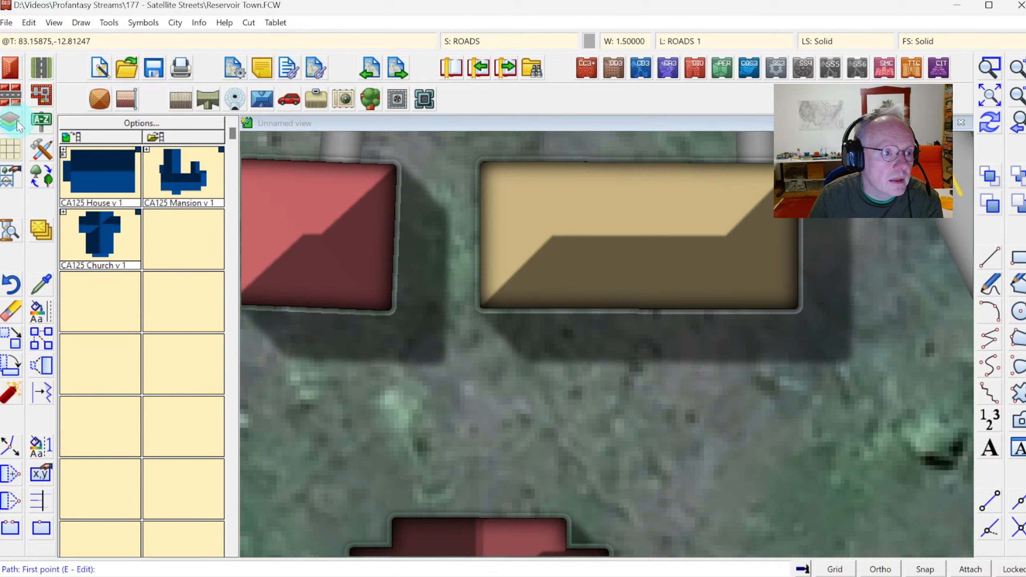
click(10, 68)
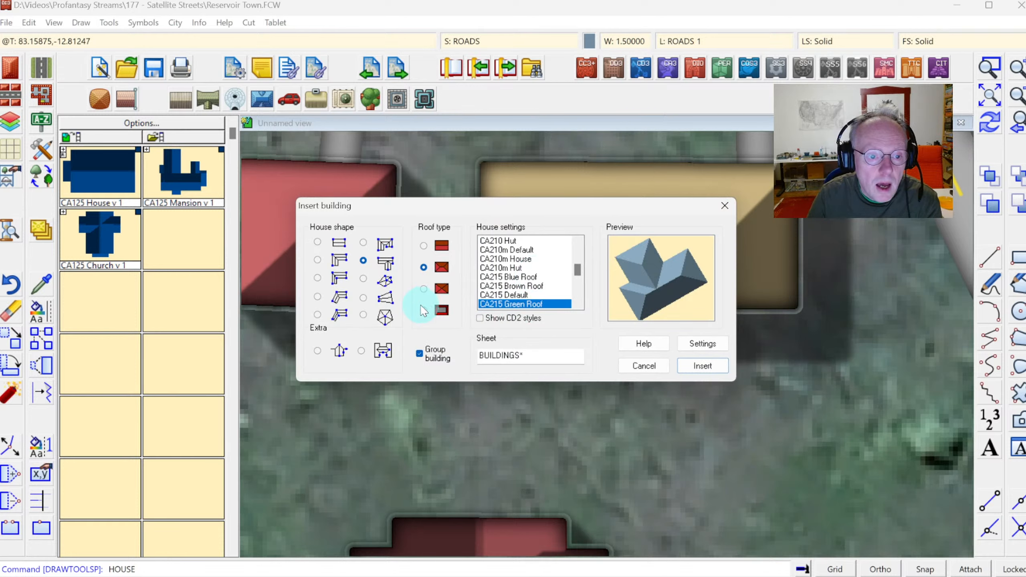
click(423, 245)
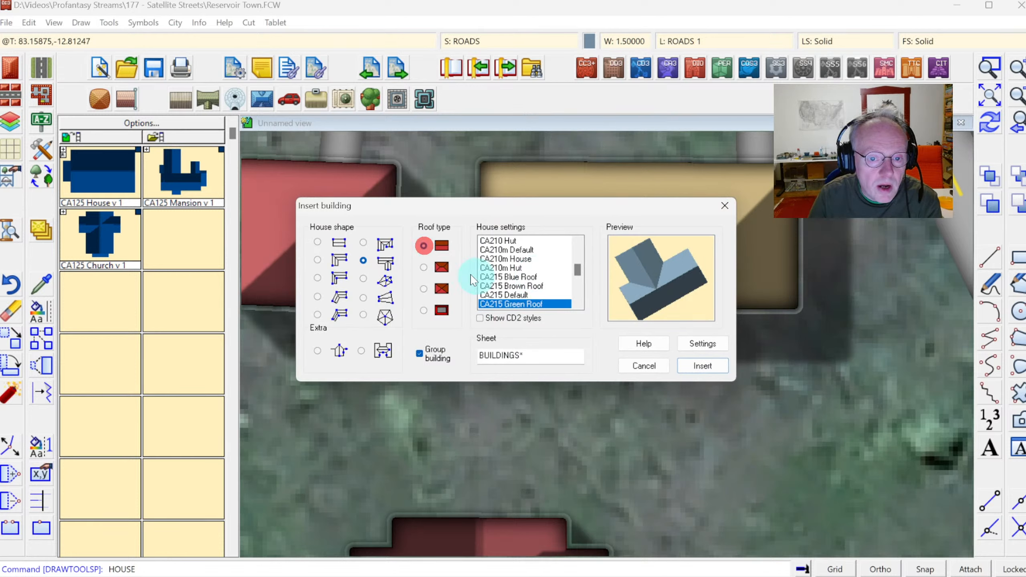
click(318, 242)
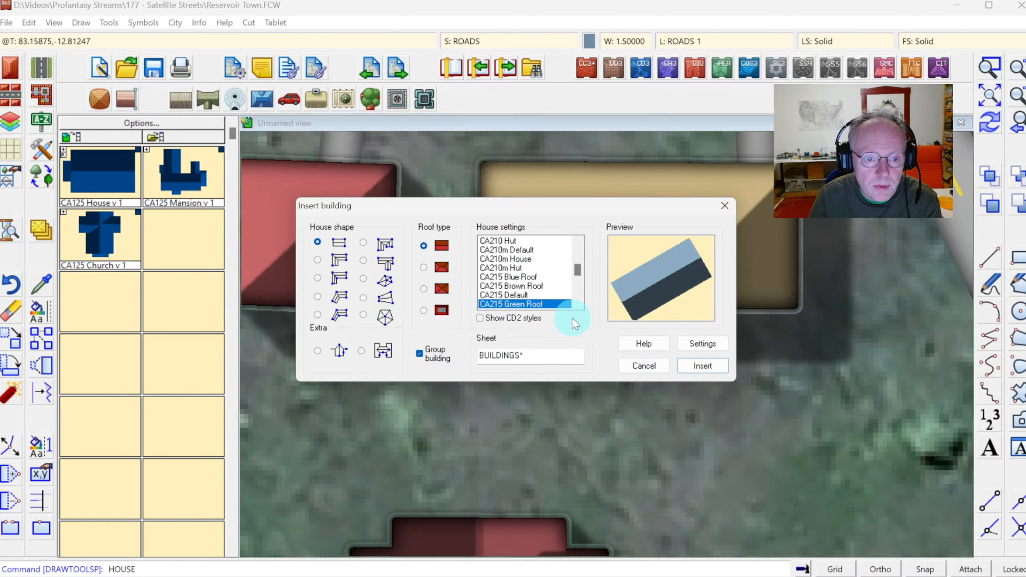
click(579, 304)
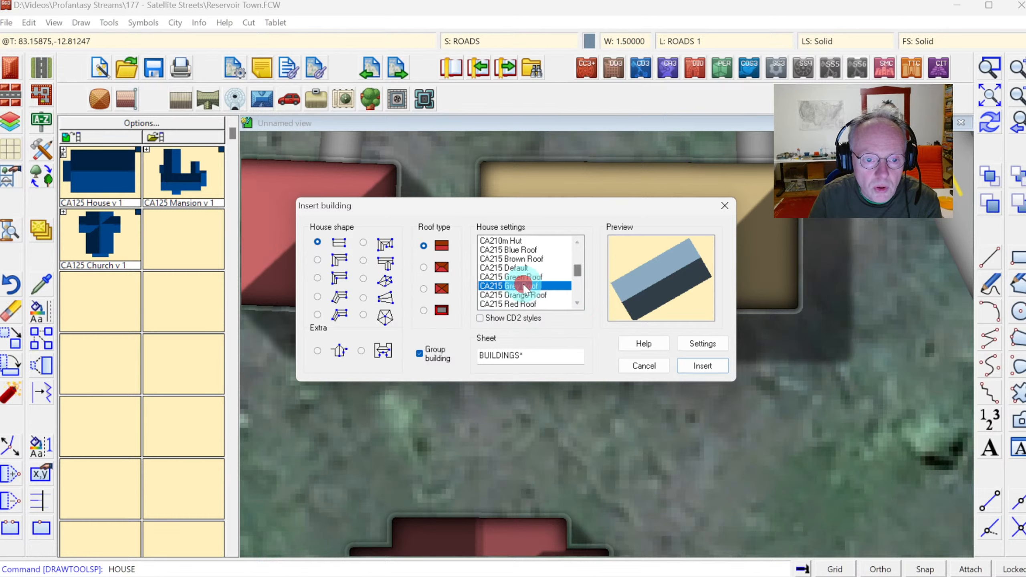
click(501, 287)
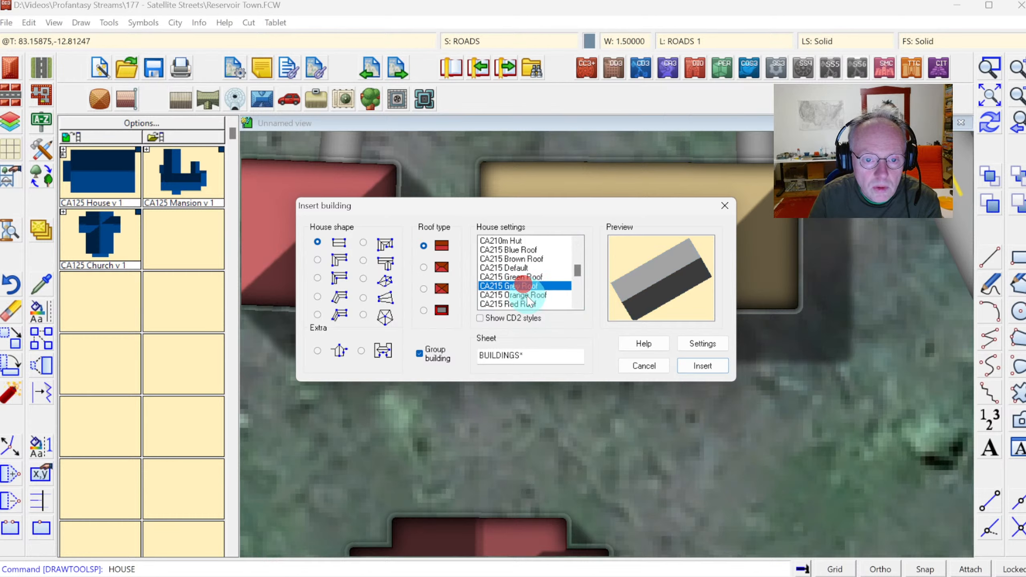
click(705, 366)
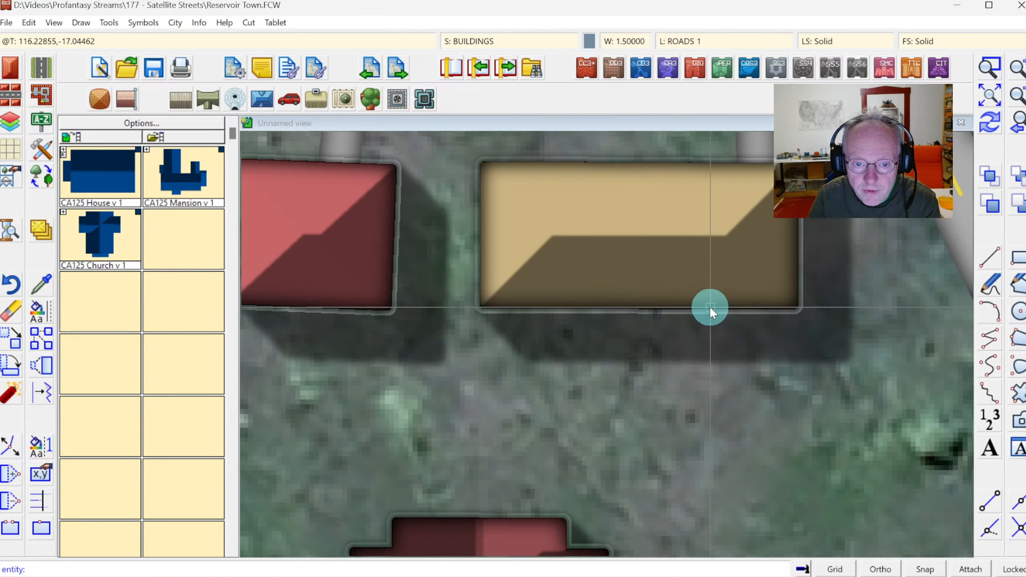
click(710, 307)
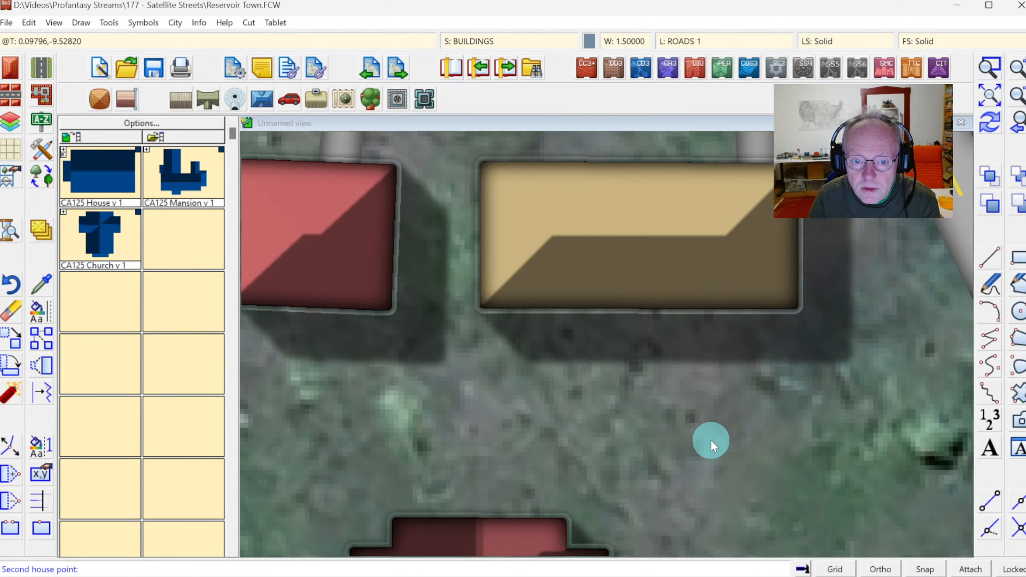
click(710, 458)
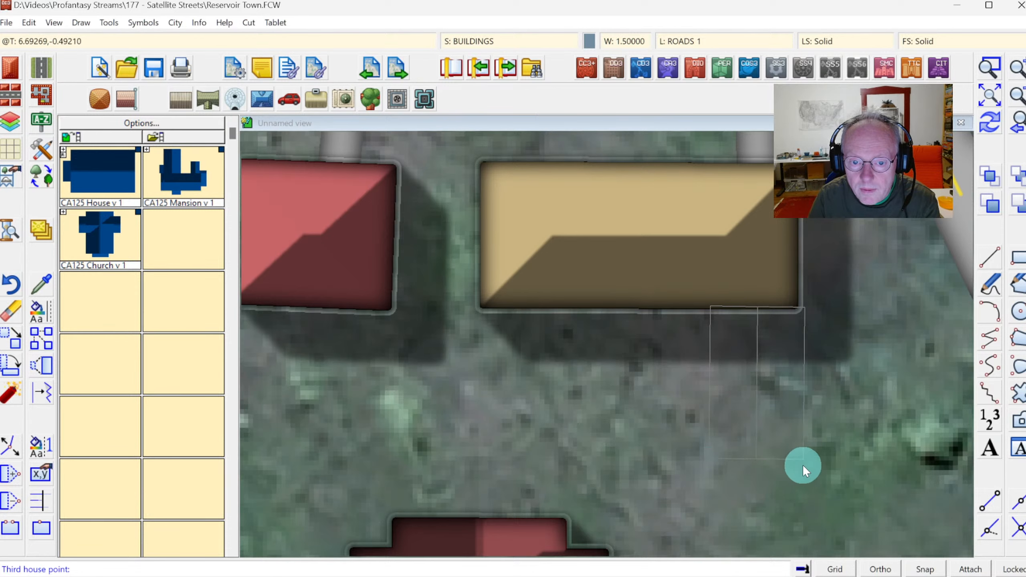
click(796, 465)
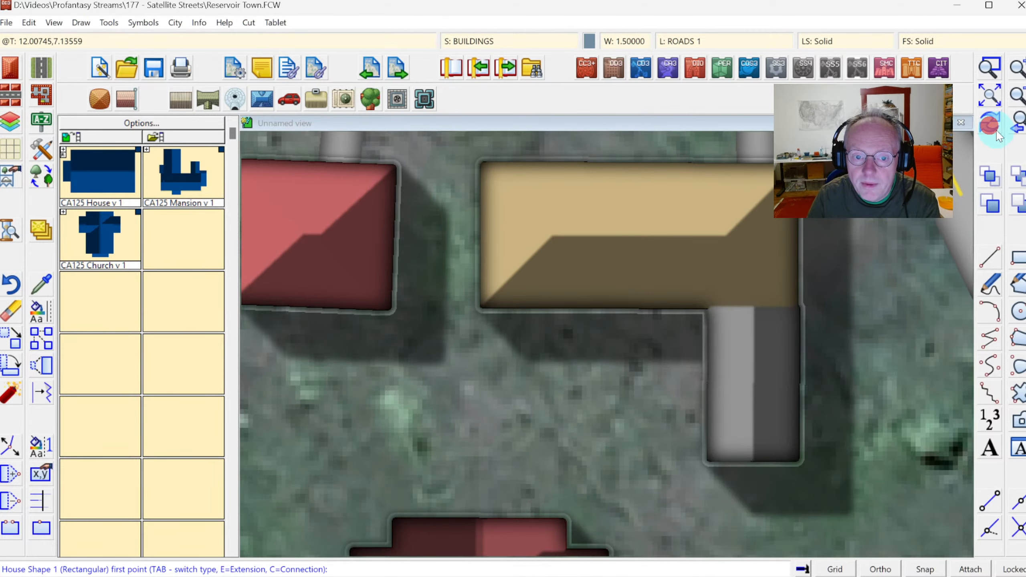
click(1020, 123)
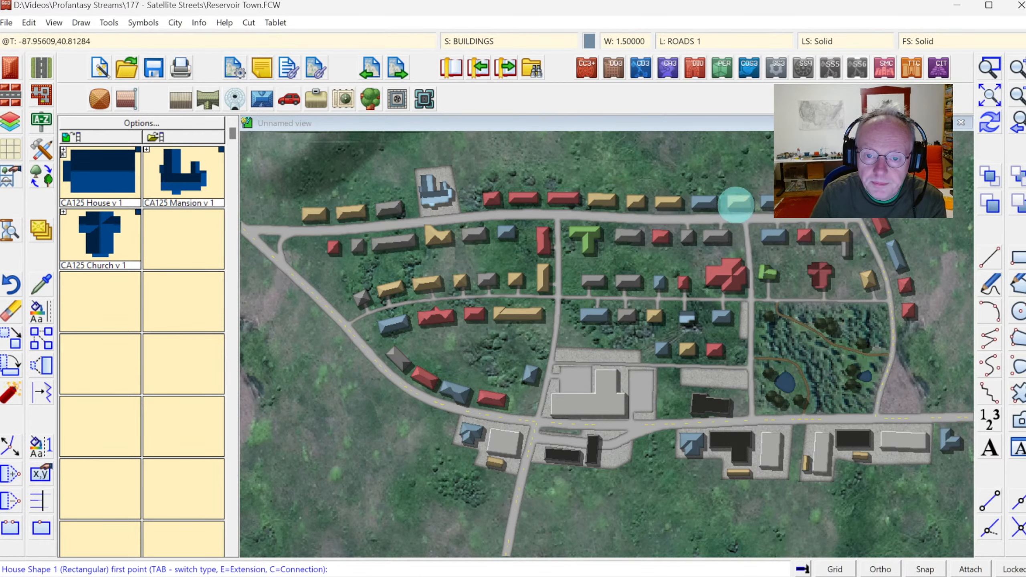
right_click(827, 368)
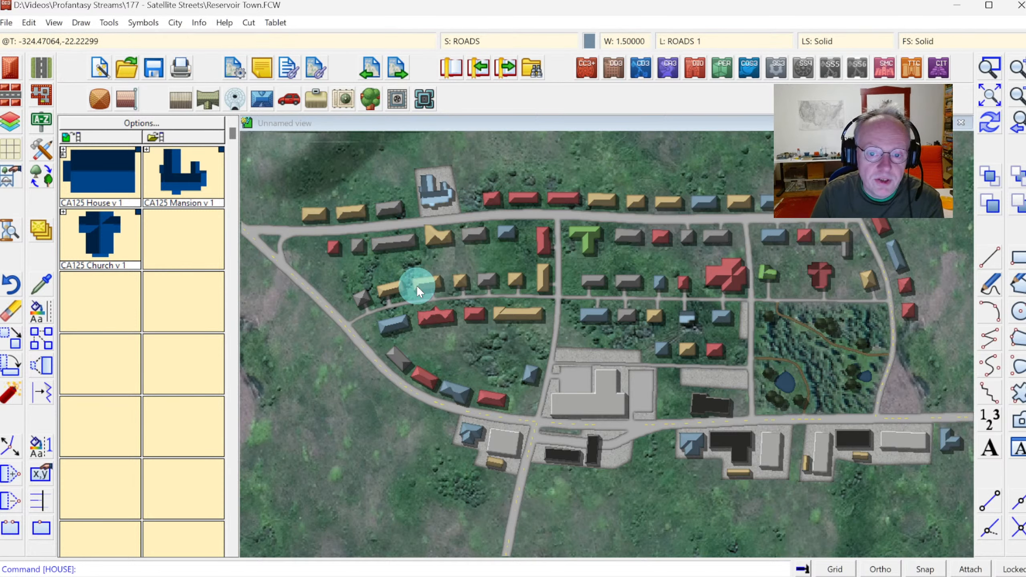
Draw a Road, Background Area driveway from the red cross-shaped building down to the road above the woods.
click(42, 149)
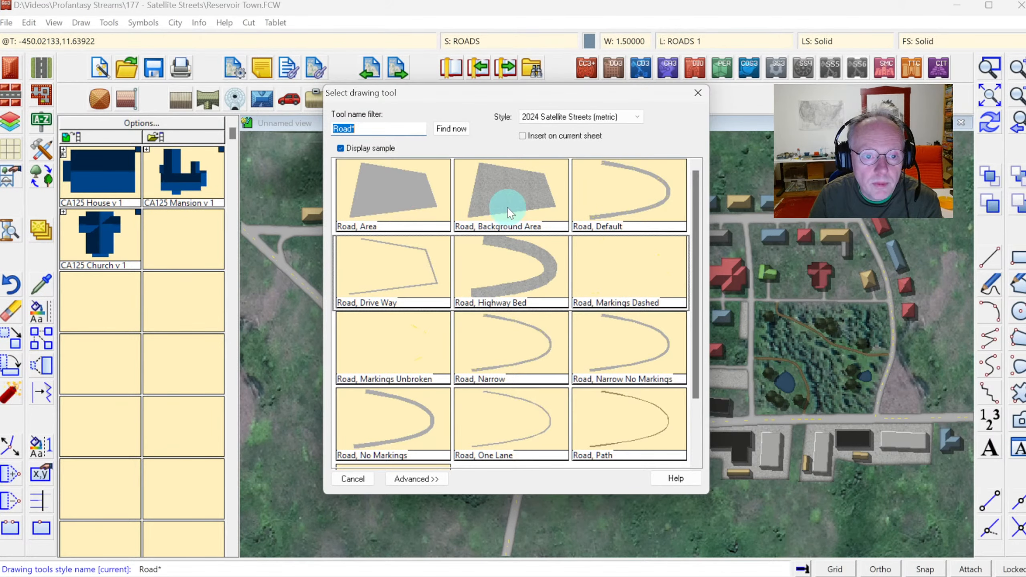
double_click(507, 209)
click(811, 271)
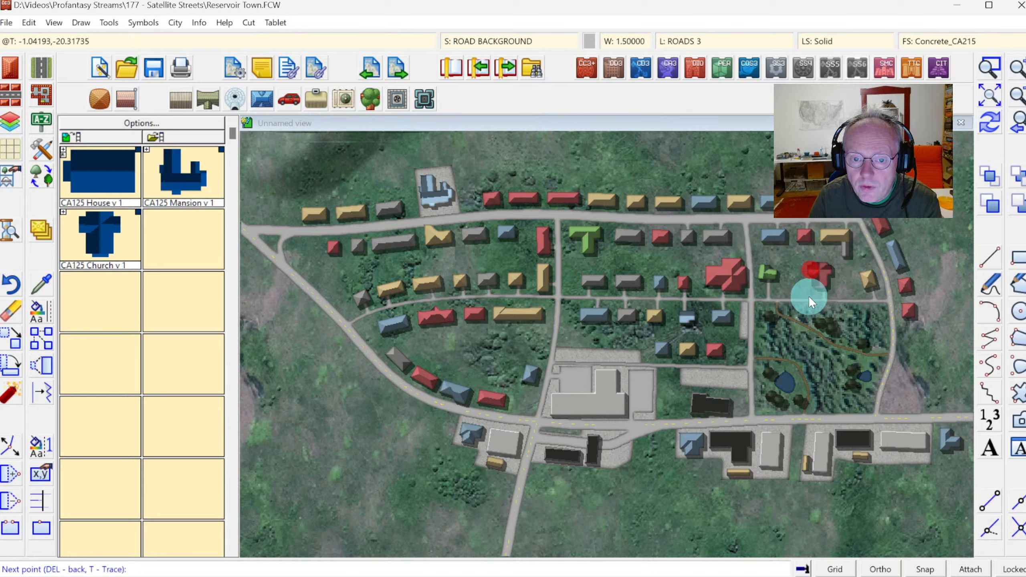
click(824, 300)
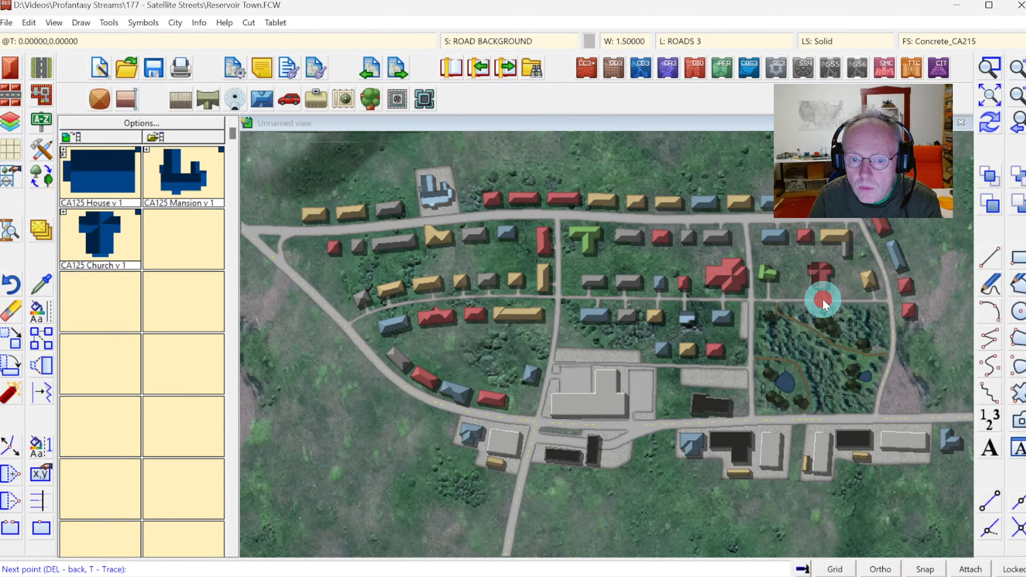
click(825, 270)
right_click(825, 270)
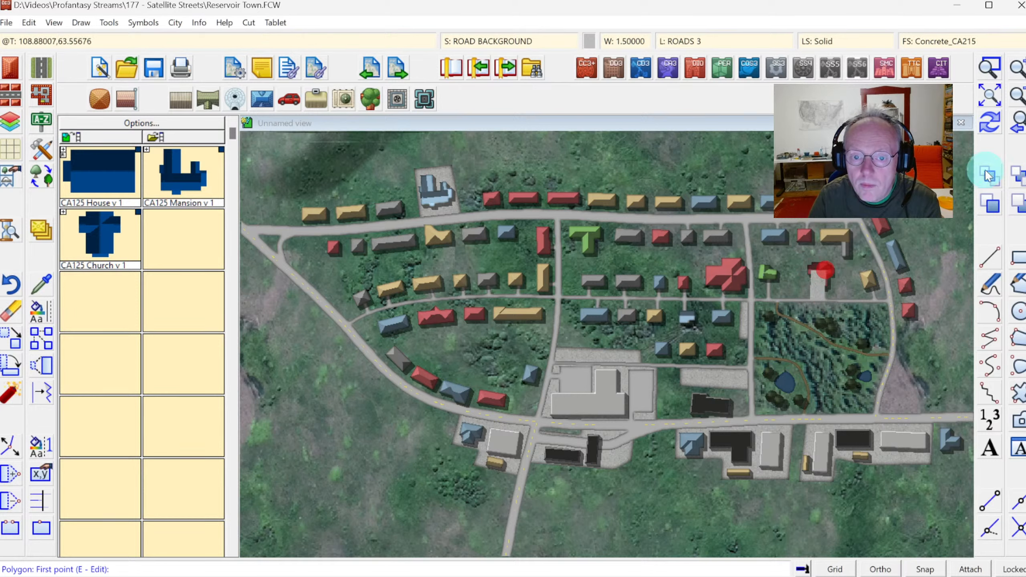
click(989, 122)
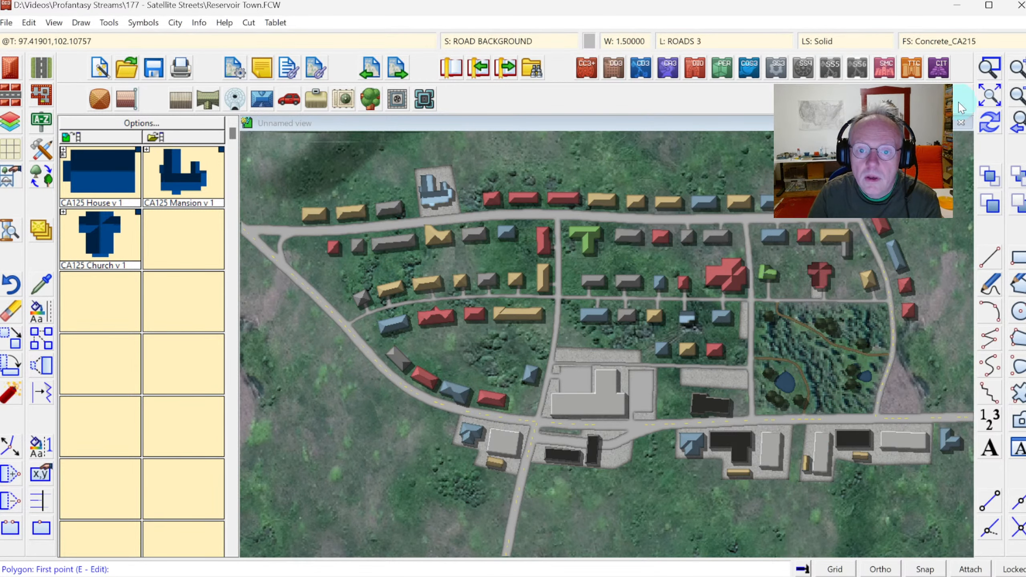
click(990, 96)
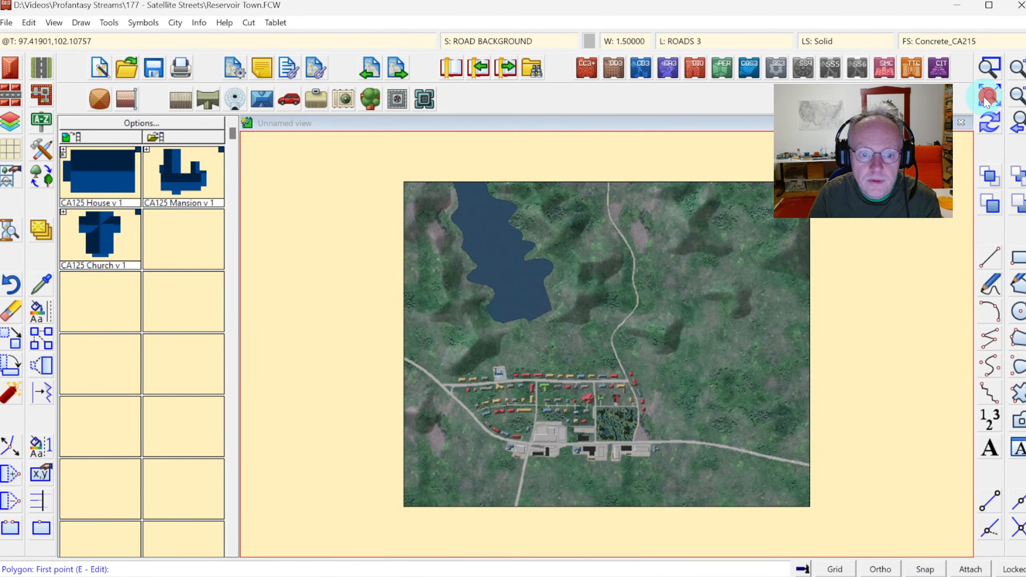
click(991, 67)
click(433, 355)
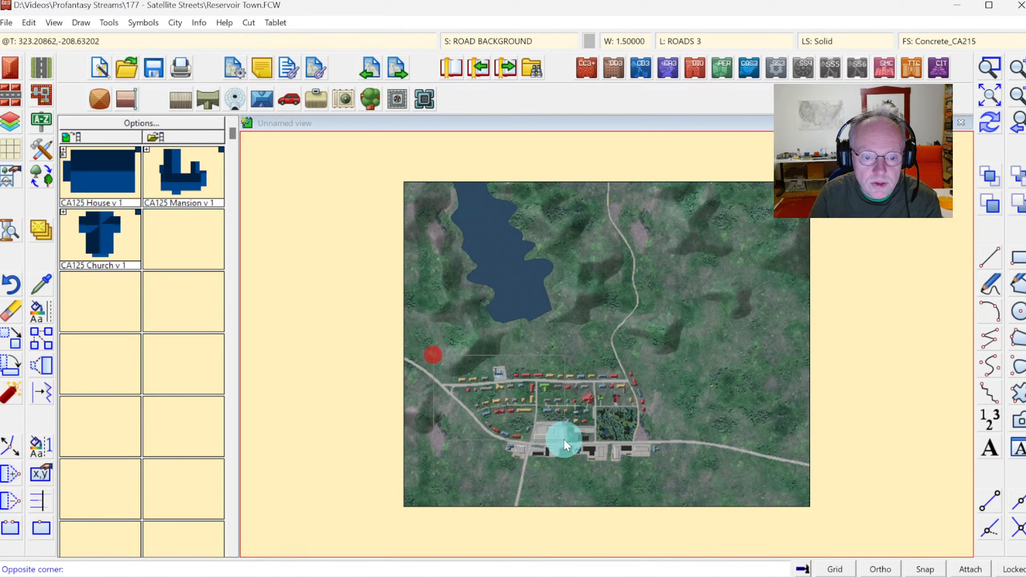
click(672, 480)
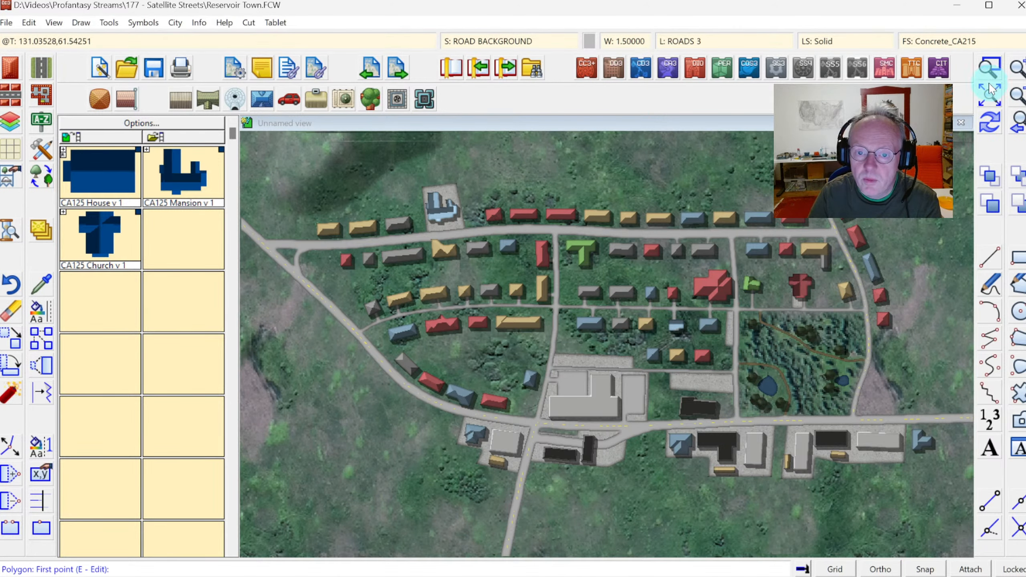
click(980, 101)
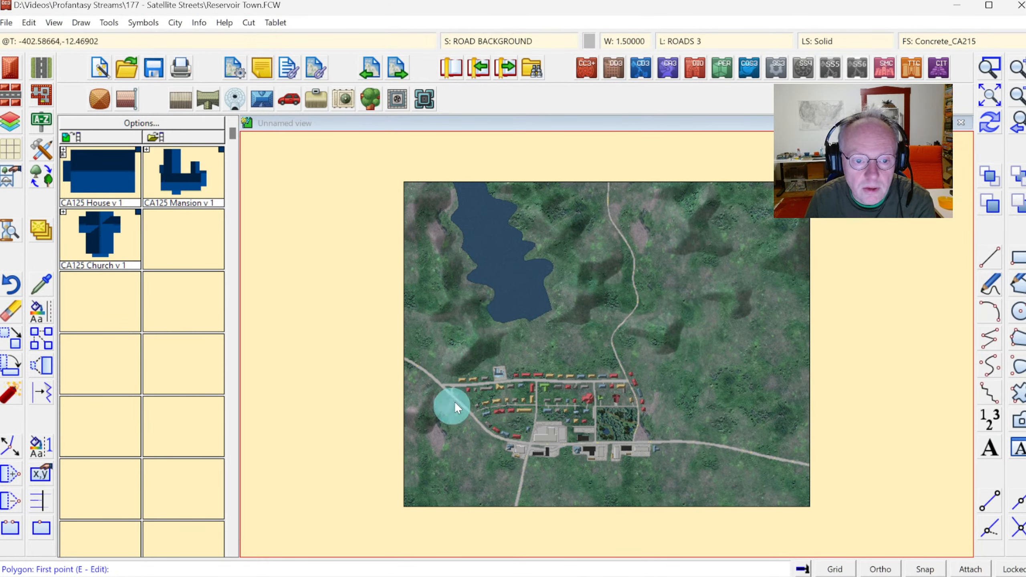
Insert a hipped-roof L-shaped house in CA215 Brown Roof style just west of the north road above the town.
click(989, 68)
click(542, 302)
click(683, 406)
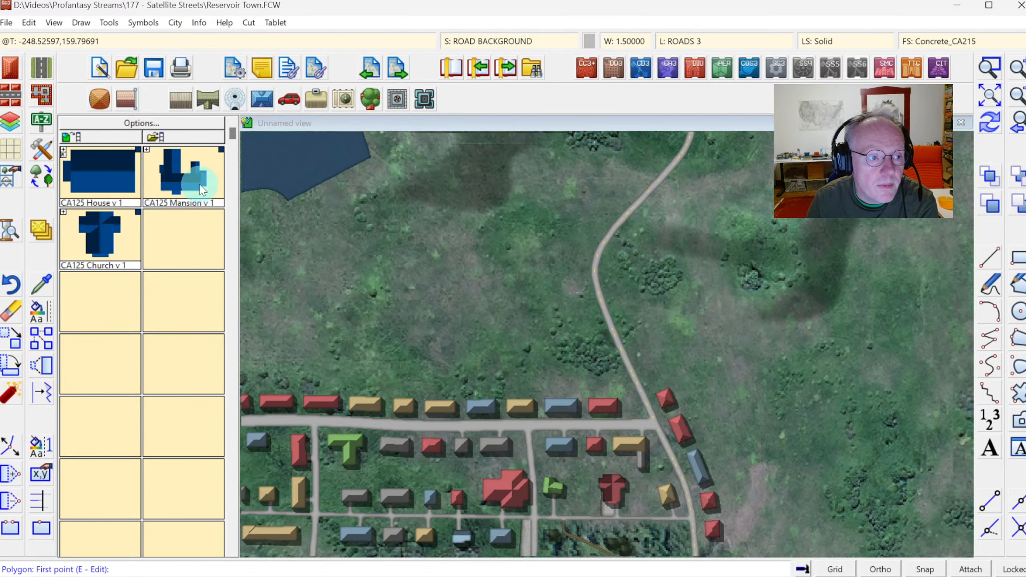
right_click(11, 71)
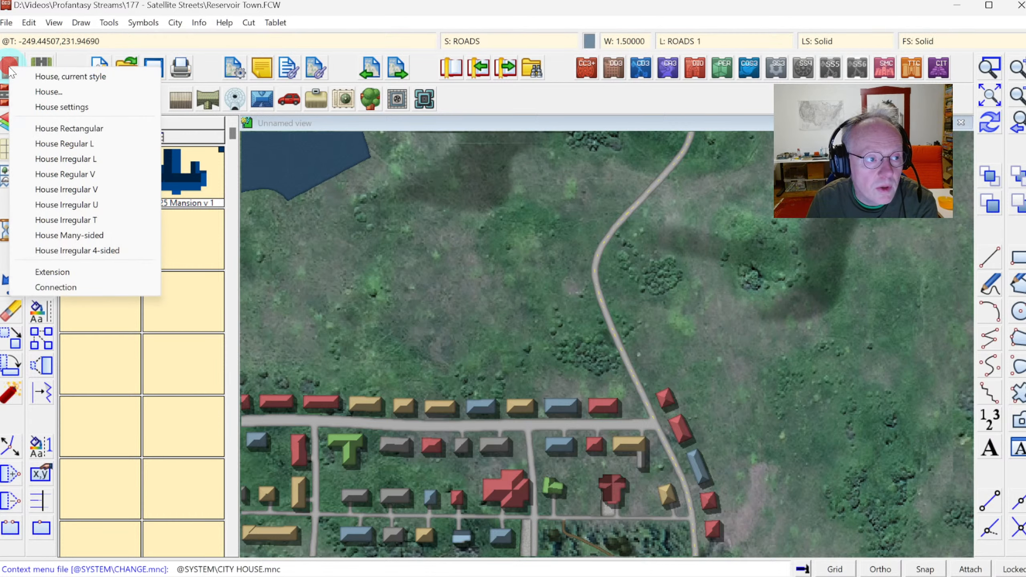
click(49, 91)
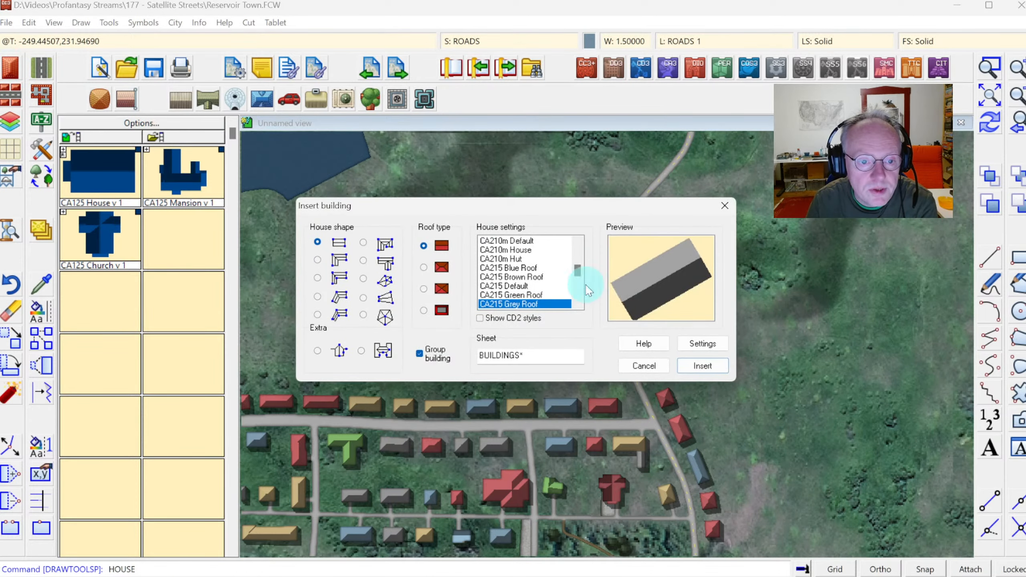
click(551, 279)
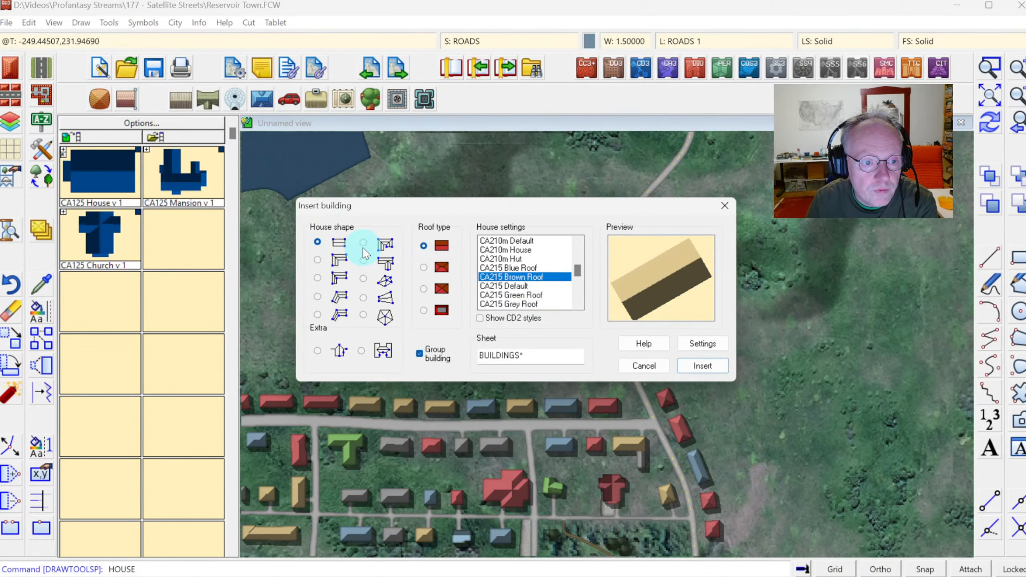
click(422, 268)
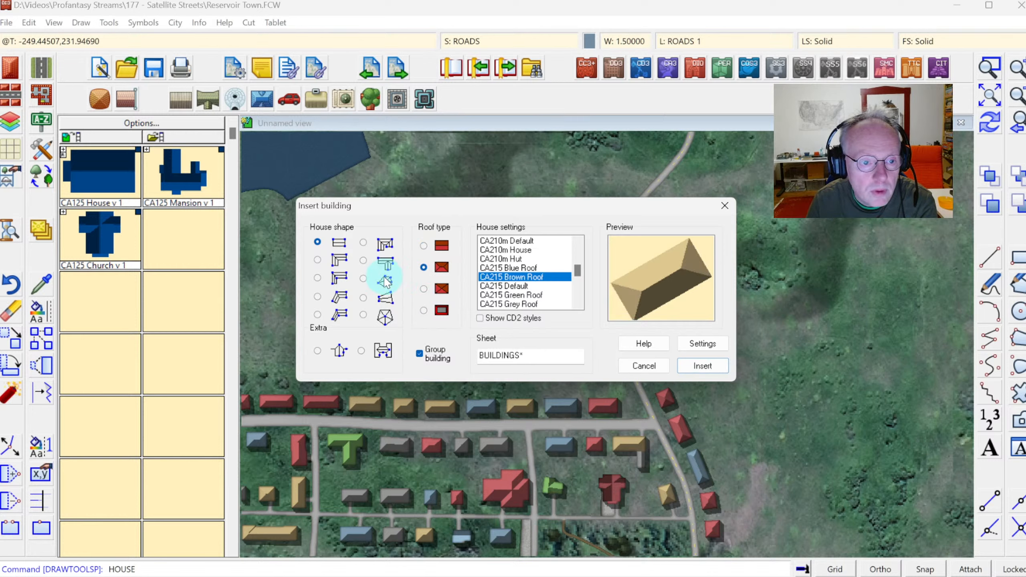
click(317, 259)
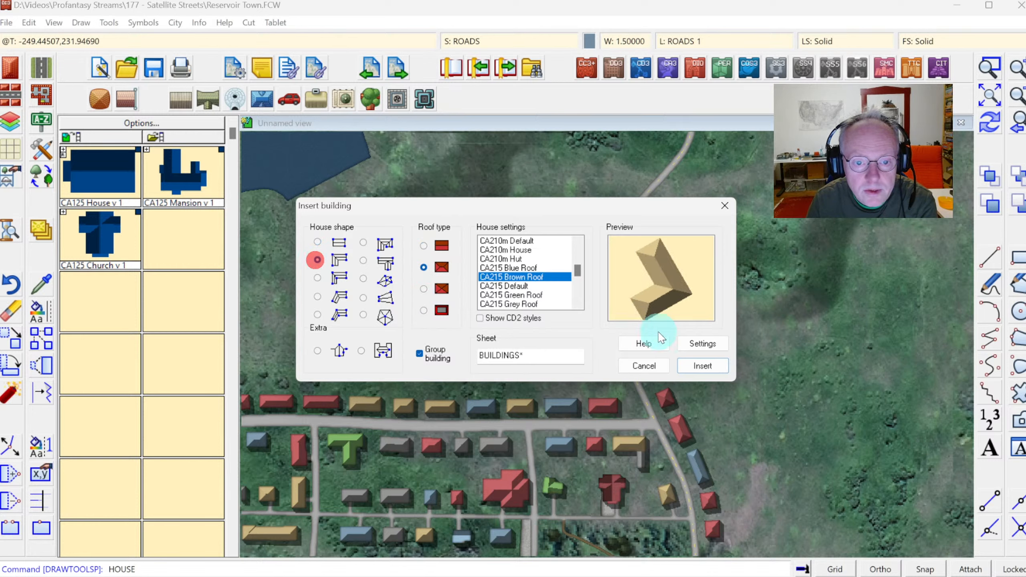
click(698, 365)
click(583, 162)
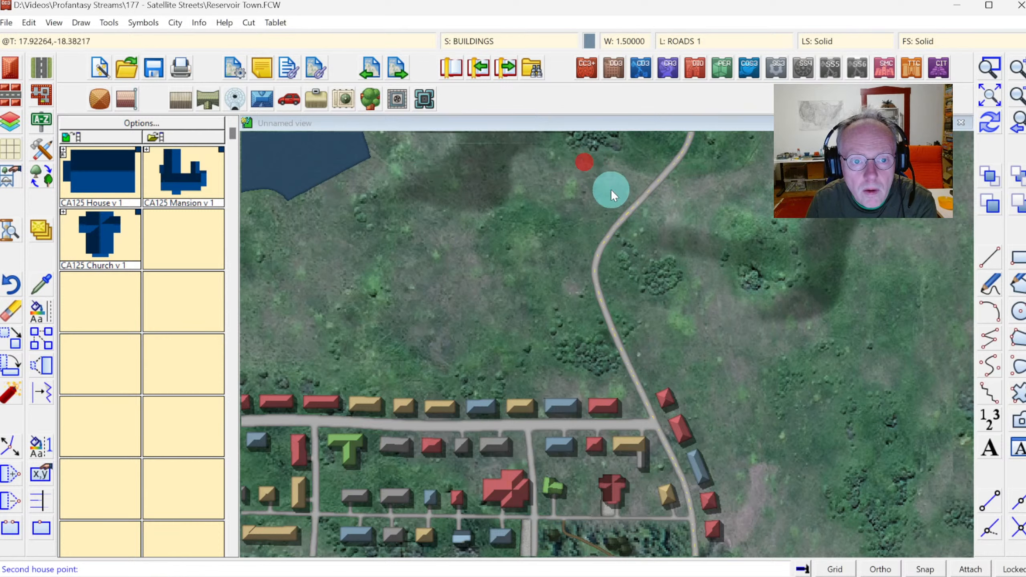
click(627, 200)
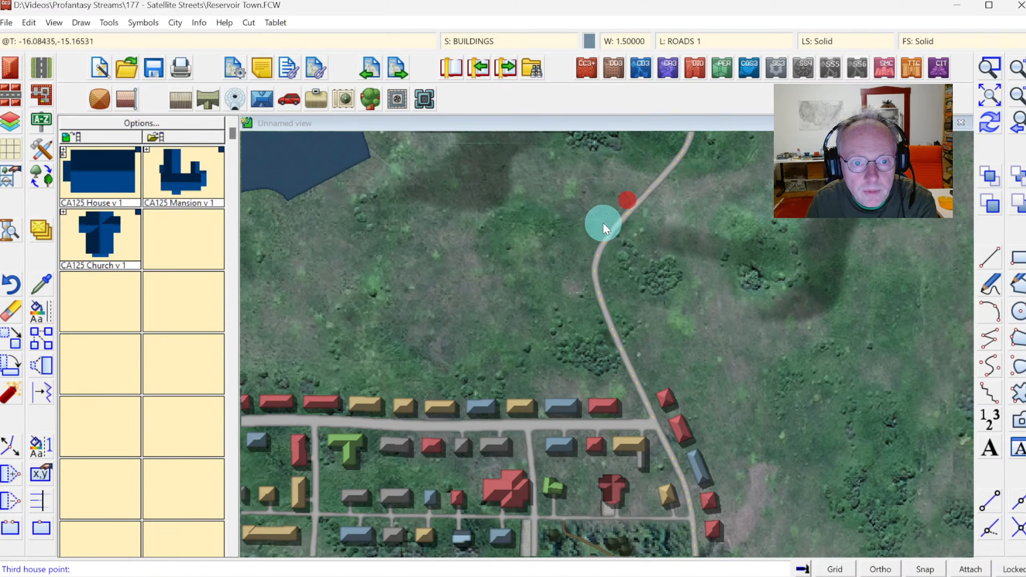
click(600, 224)
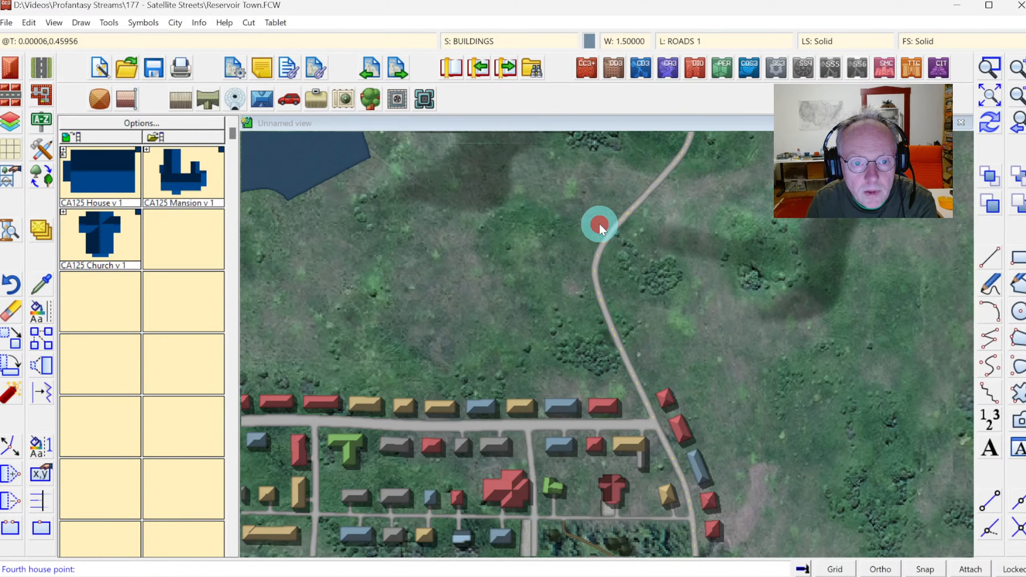
click(592, 202)
click(989, 124)
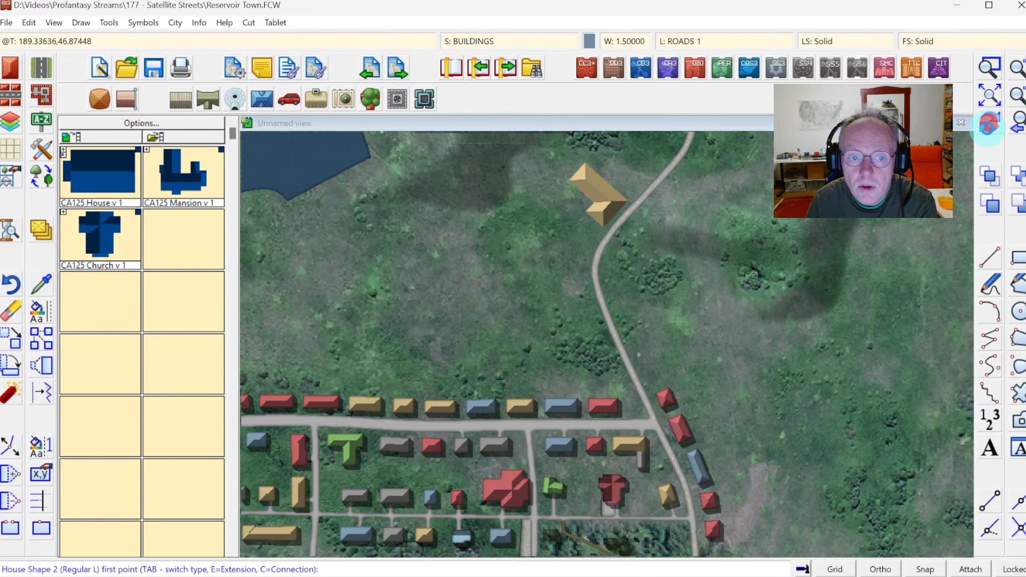
Insert two flat-roofed rectangular houses in CA215 Blue Roof style just west of the tan house by the north road.
click(10, 68)
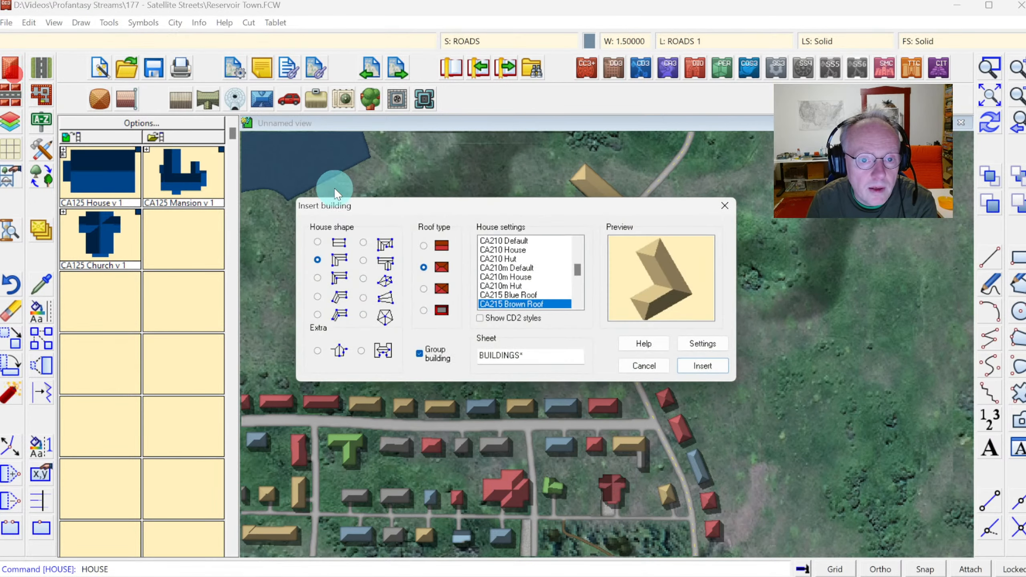
click(423, 245)
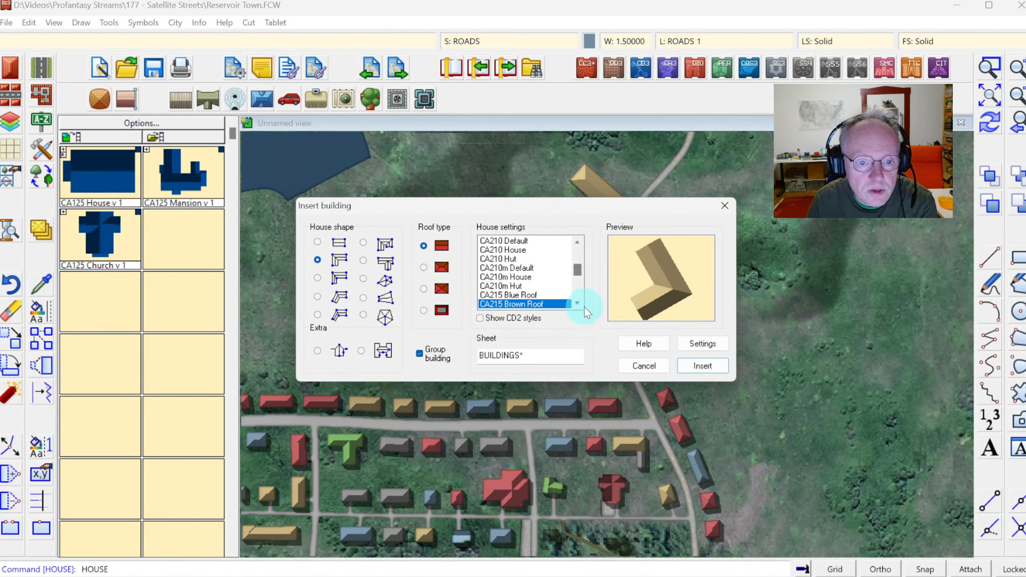
click(525, 295)
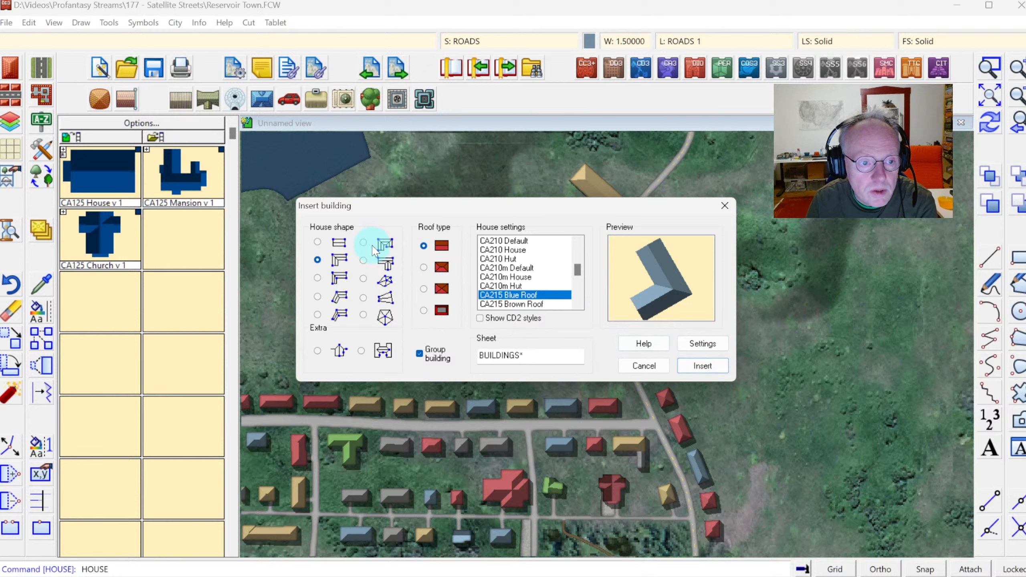
click(317, 242)
click(688, 364)
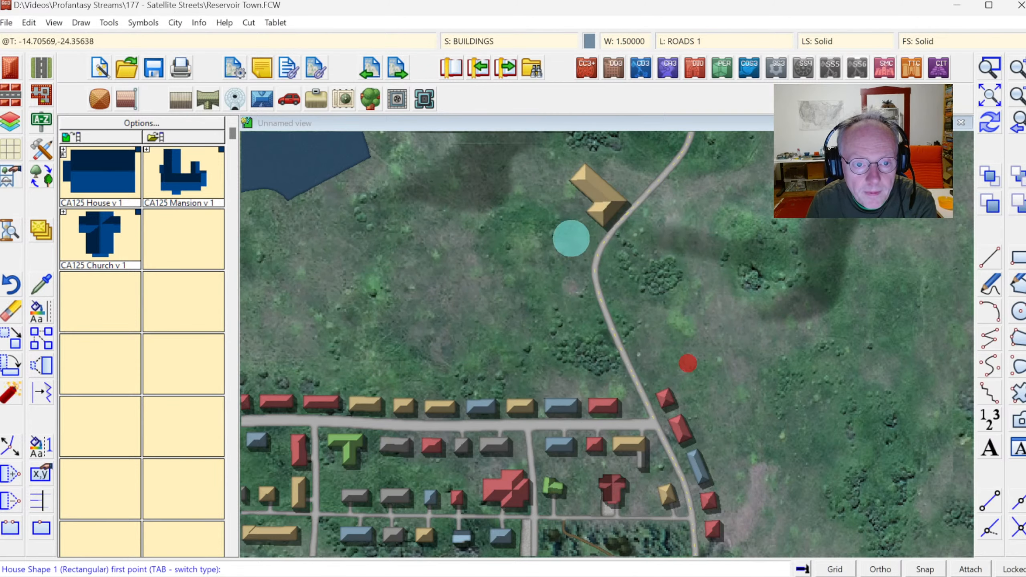
click(569, 229)
click(587, 248)
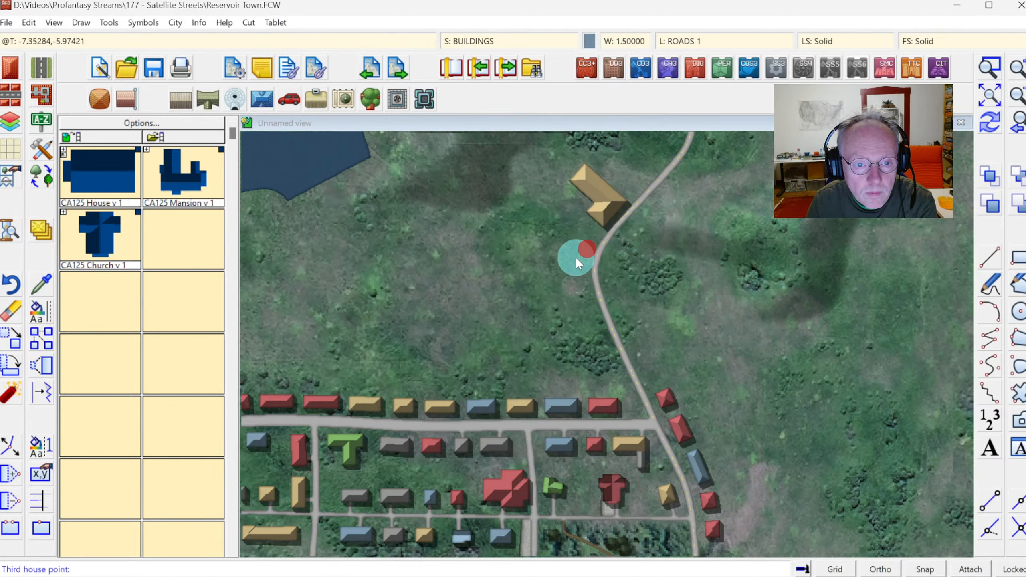
click(577, 260)
click(549, 204)
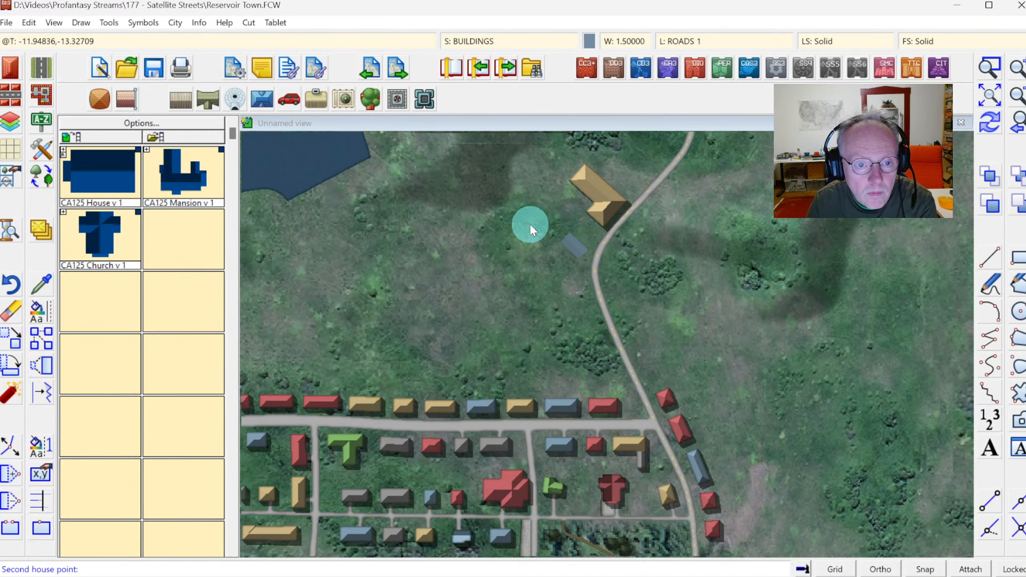
click(542, 229)
click(544, 230)
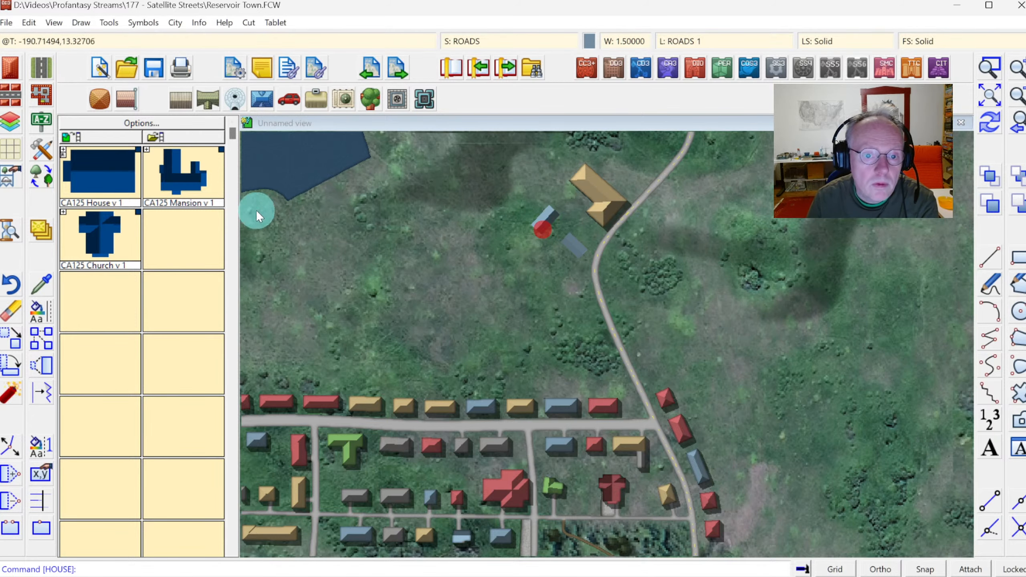
Draw two Road, Narrow No Markings driveways connecting the two blue-roofed houses to the north road.
click(44, 148)
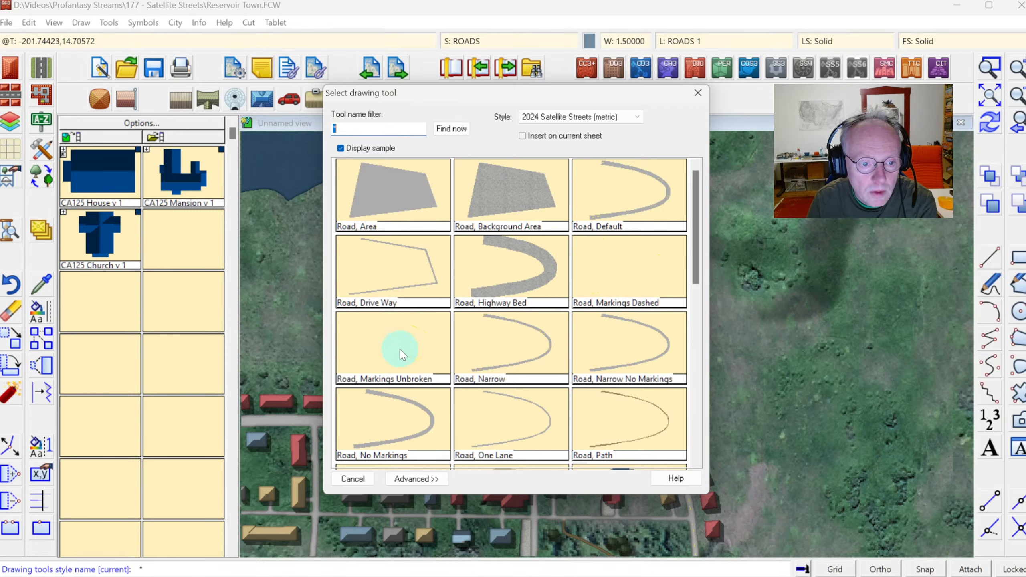
click(630, 354)
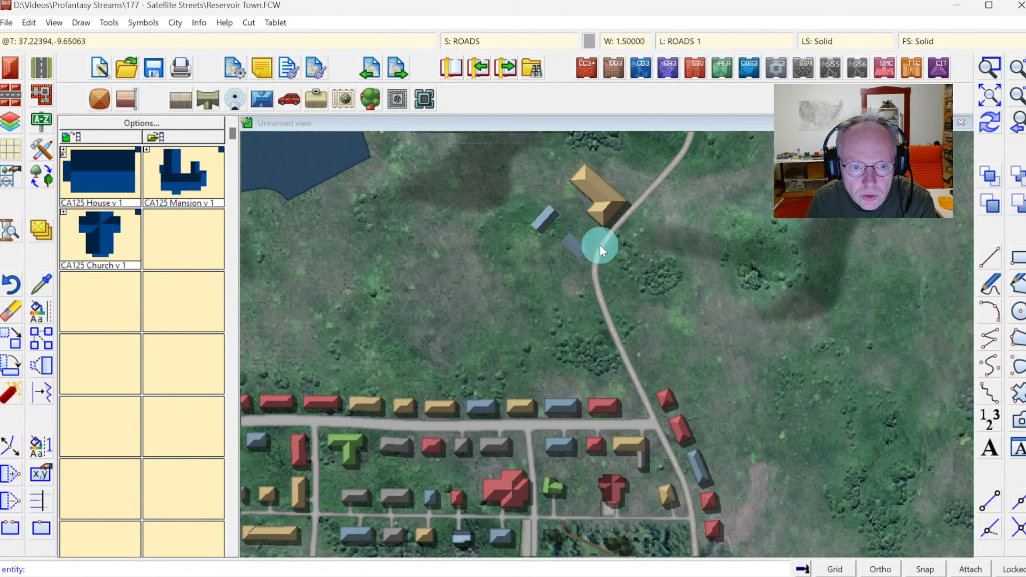
click(602, 243)
click(556, 202)
right_click(556, 202)
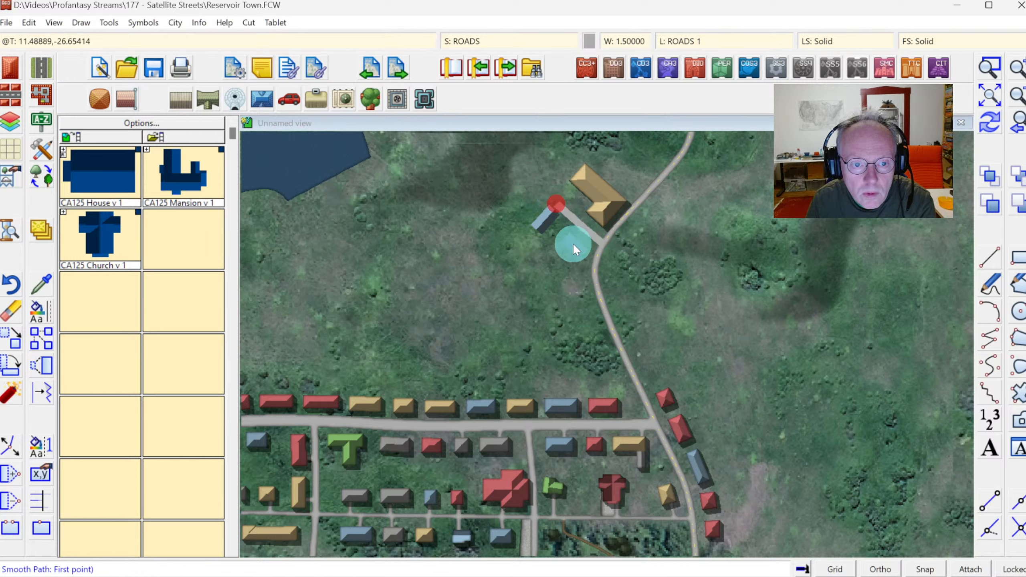
click(572, 243)
click(598, 213)
right_click(598, 214)
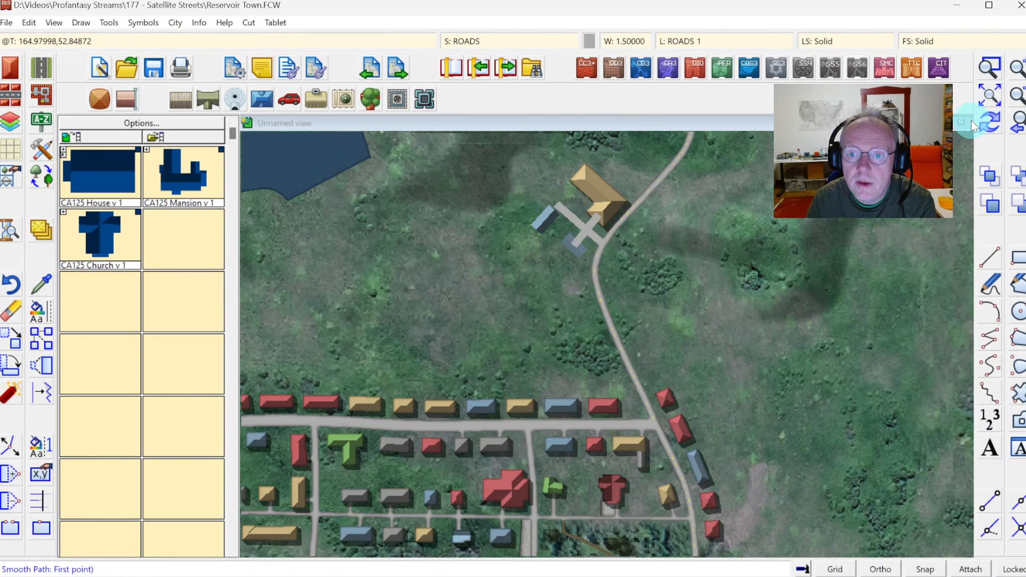
Draw a Vegetation, Fields 4 polygon around the blue-roofed houses, tracing its eastern edge along the north road, and redraw the map.
click(41, 151)
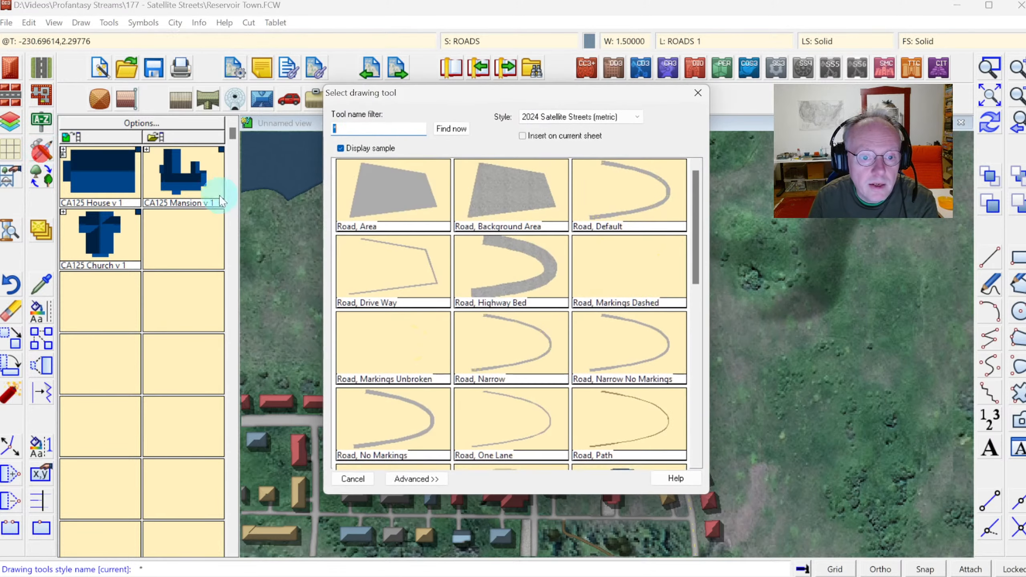
scroll(695, 313, down, 5)
drag(694, 307, 692, 397)
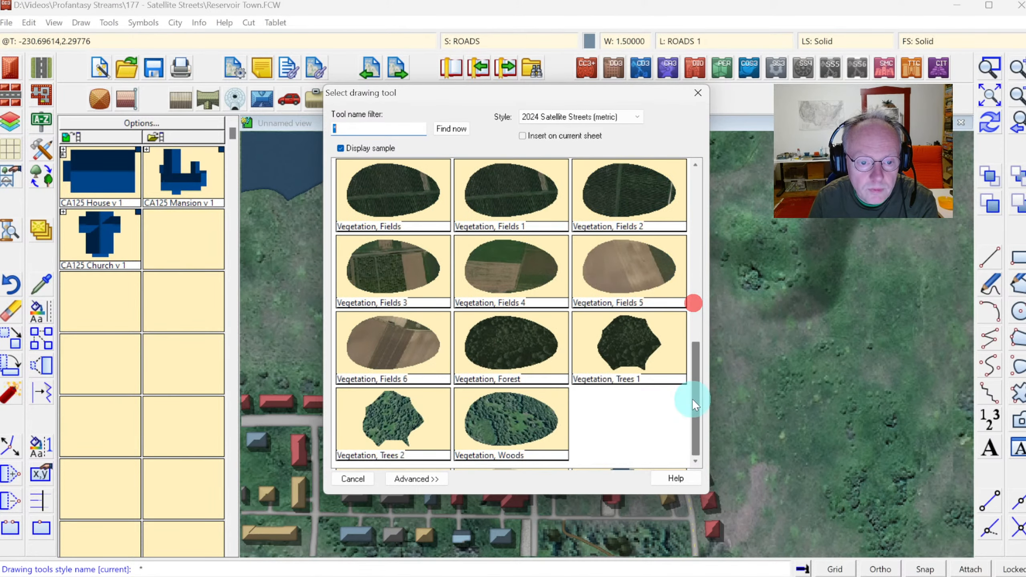
click(494, 260)
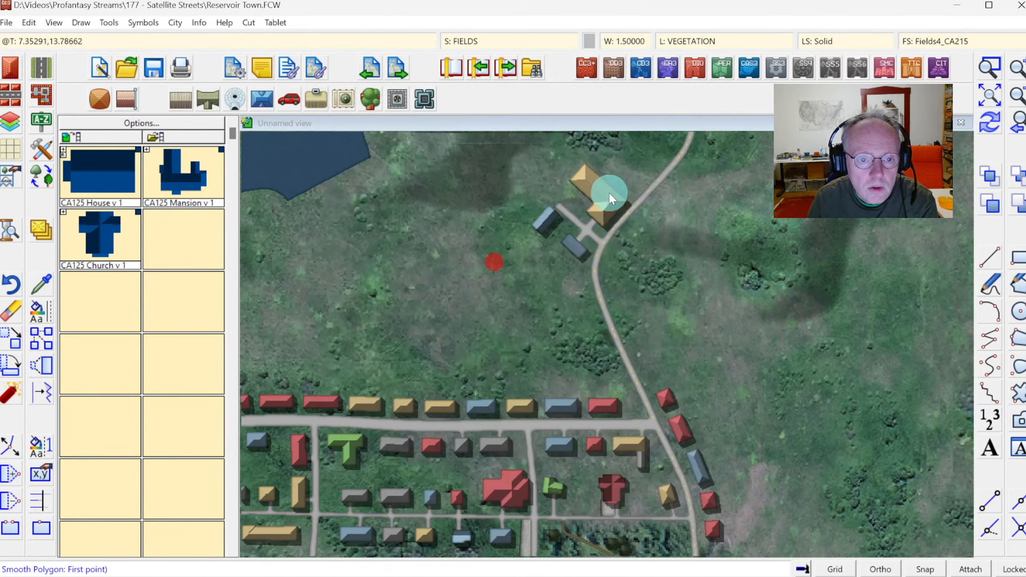
click(644, 194)
click(584, 148)
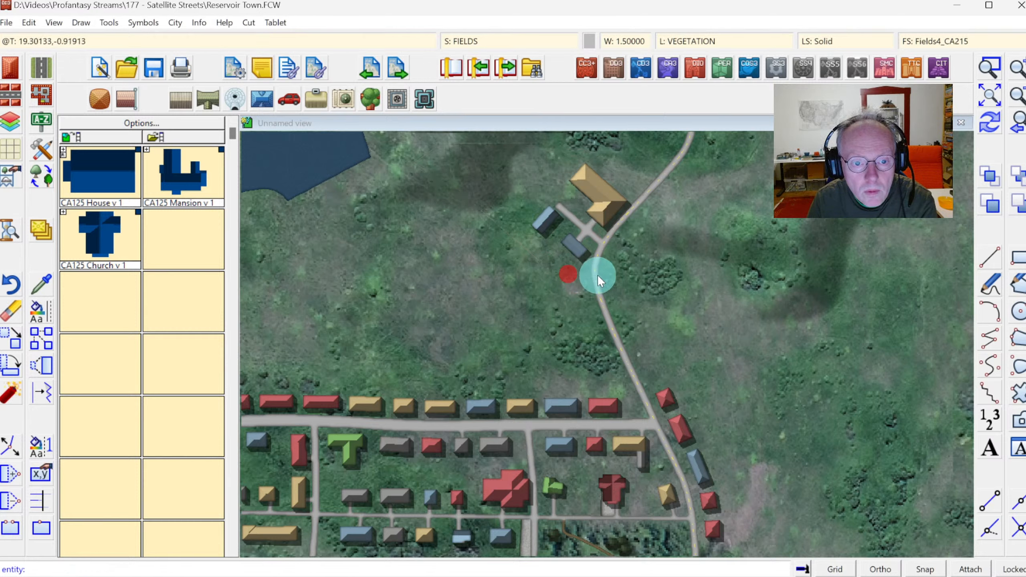
click(598, 275)
key(t)
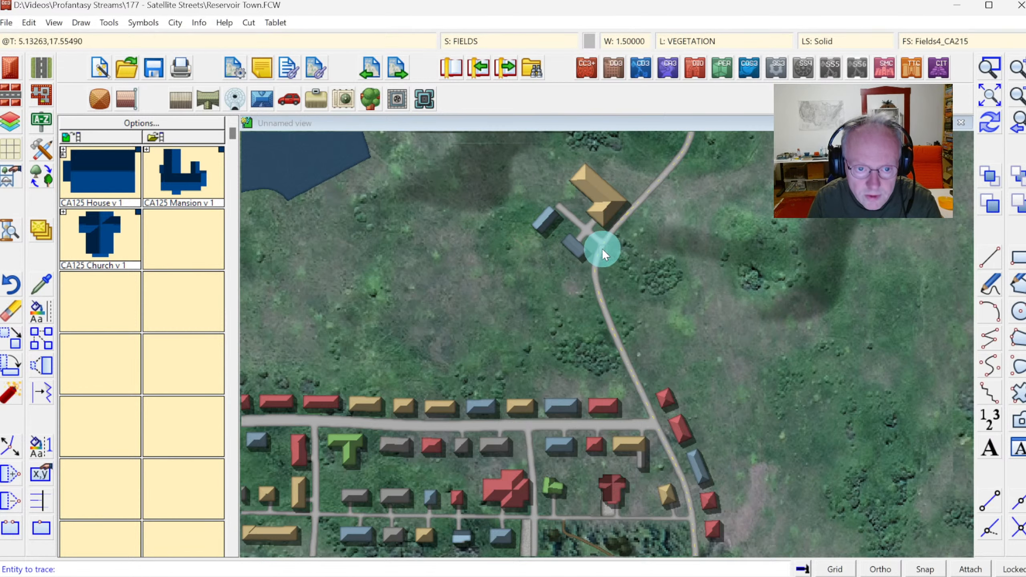
click(605, 242)
click(591, 267)
click(650, 200)
right_click(650, 201)
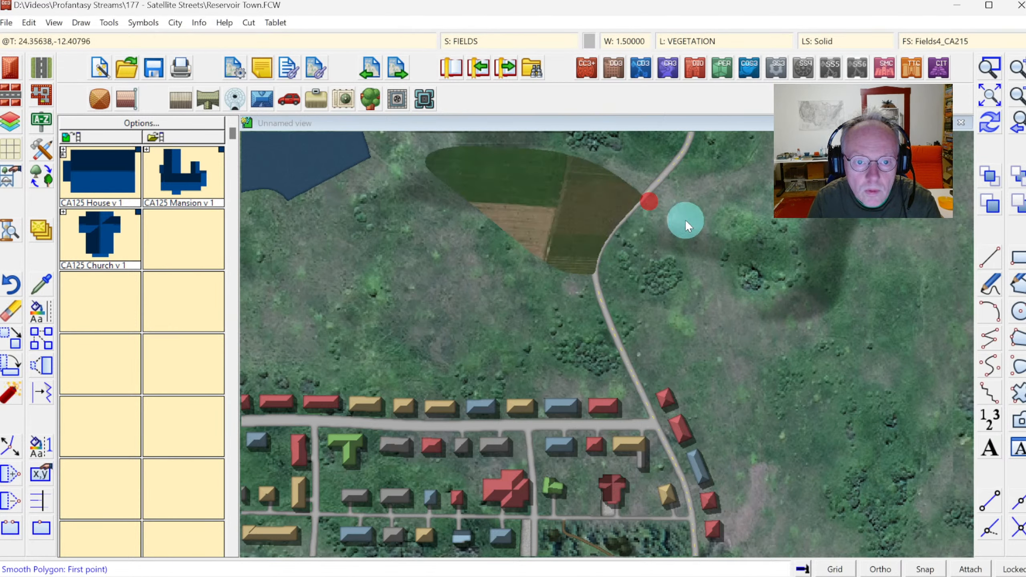
click(989, 122)
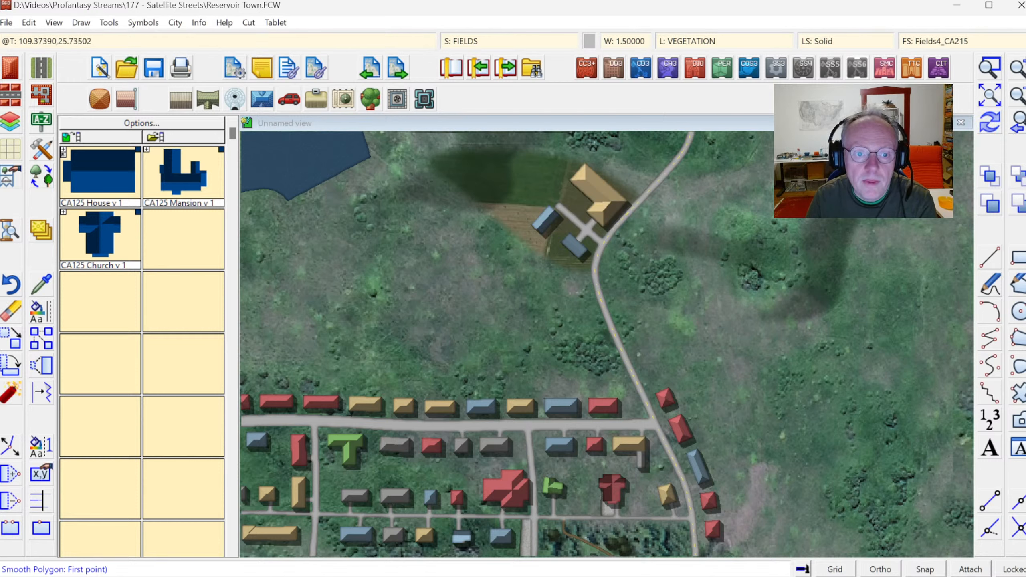
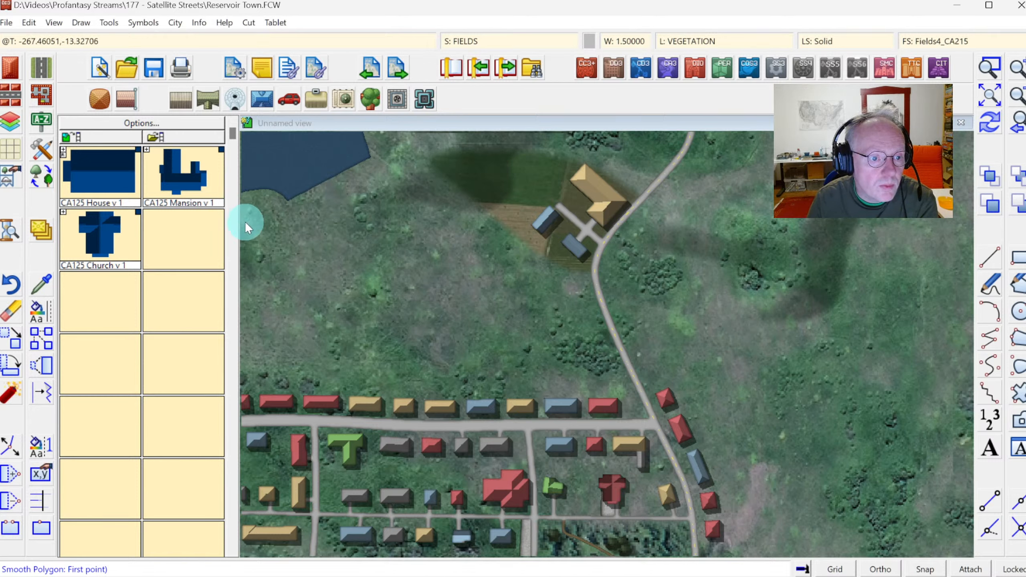
Draw a small hill shape along the southeastern shore of the reservoir.
click(41, 150)
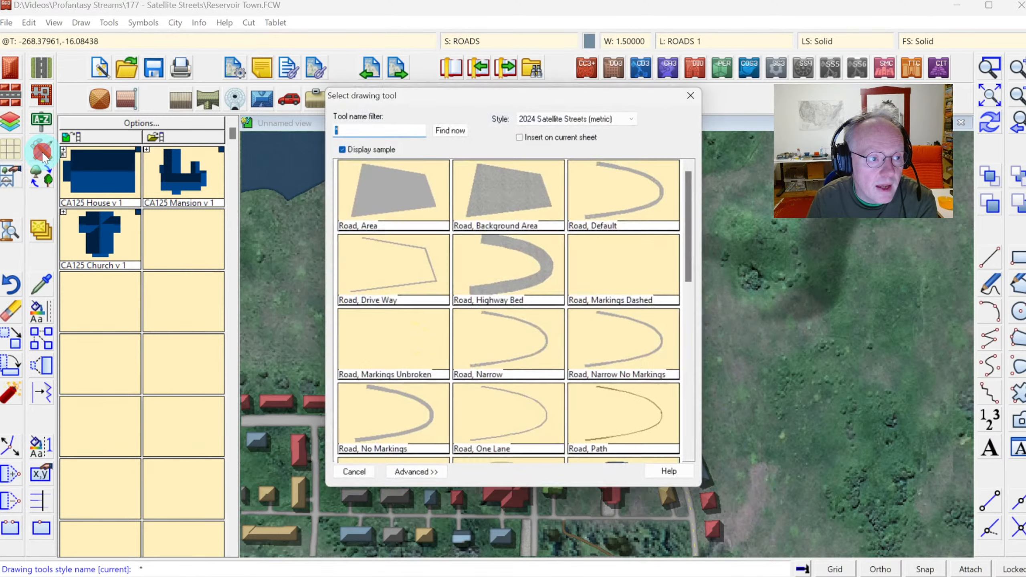
click(701, 235)
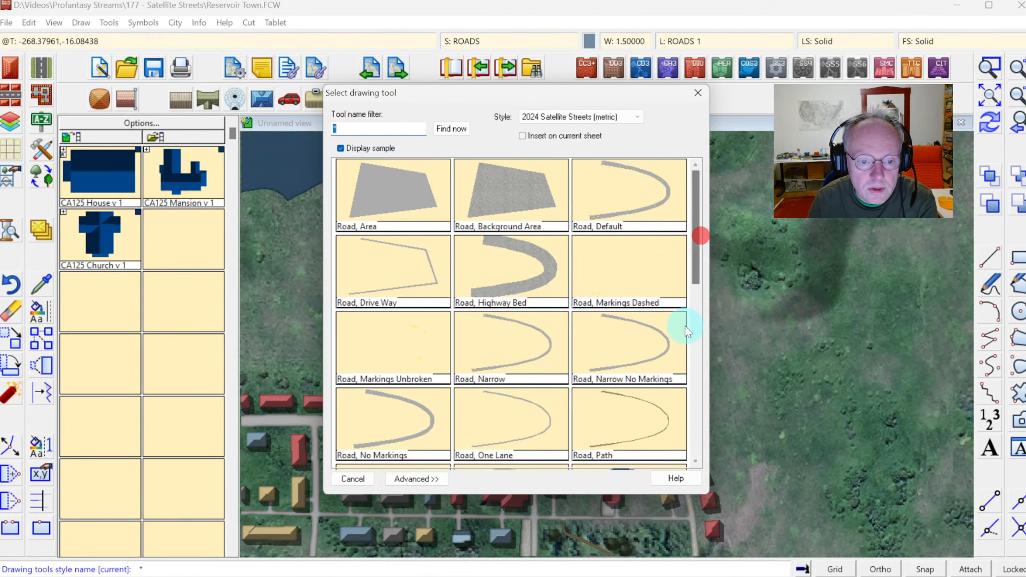
scroll(694, 334, down, 5)
click(516, 269)
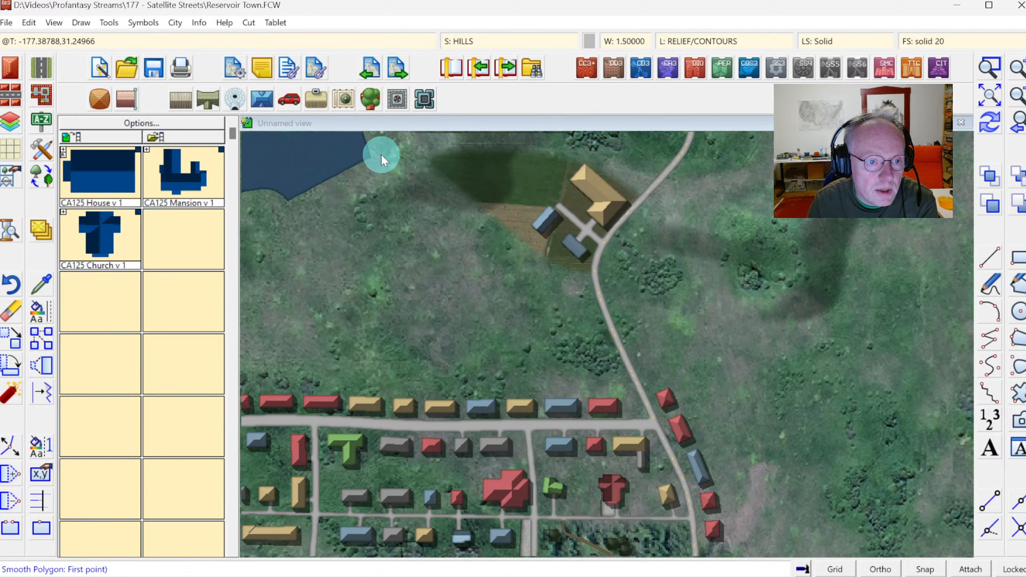
click(371, 143)
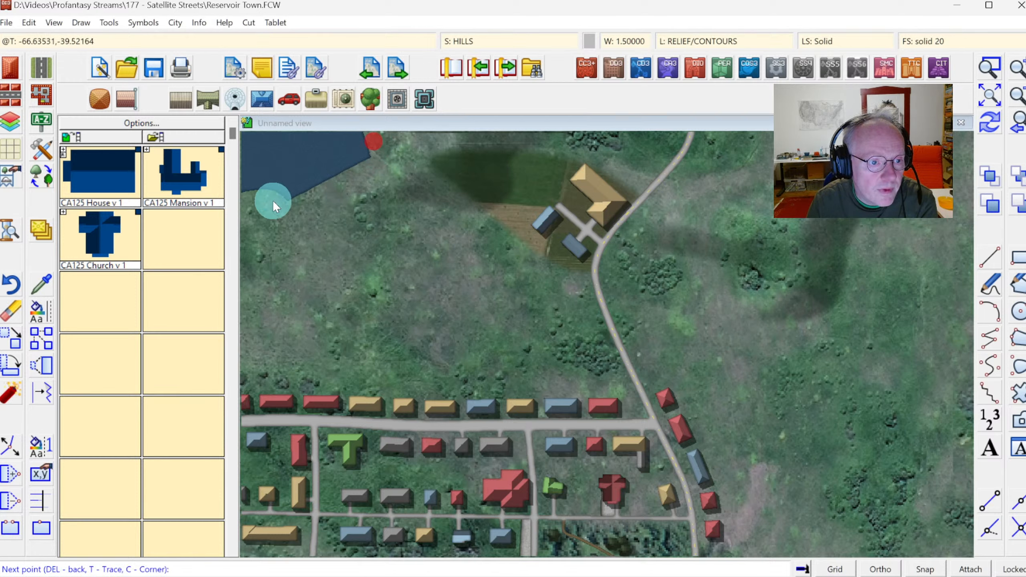
click(257, 219)
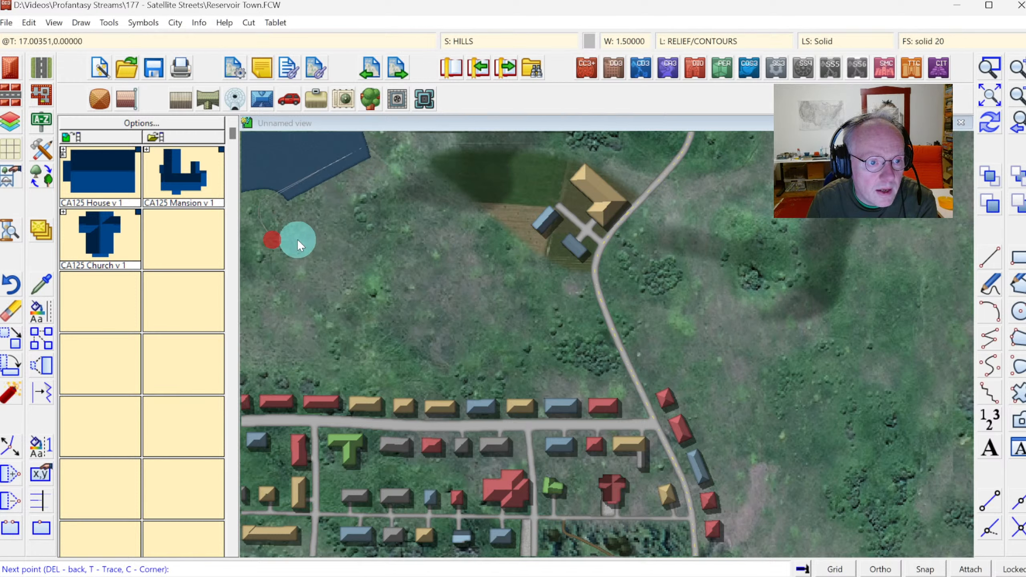
click(340, 205)
click(400, 182)
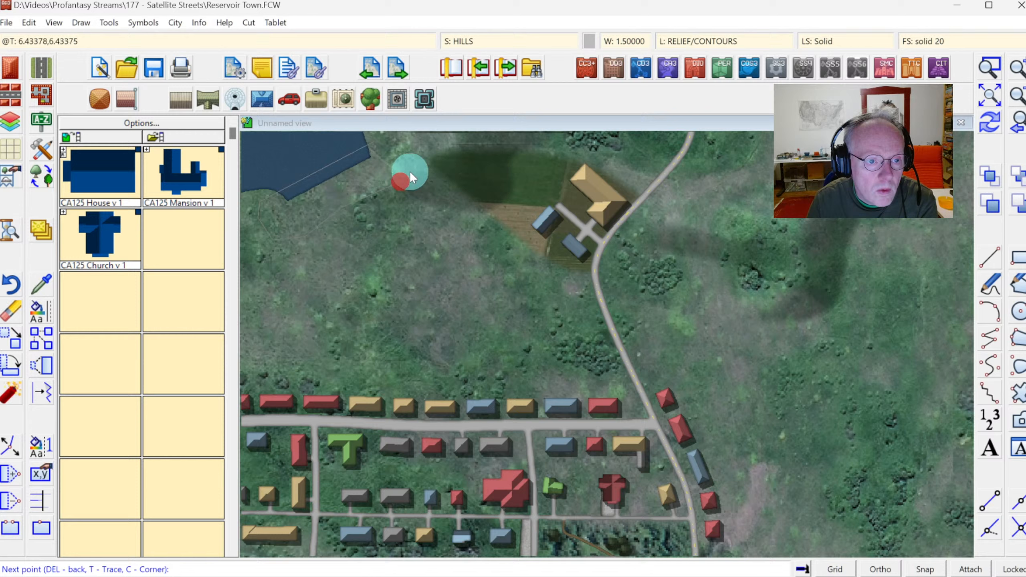
right_click(402, 145)
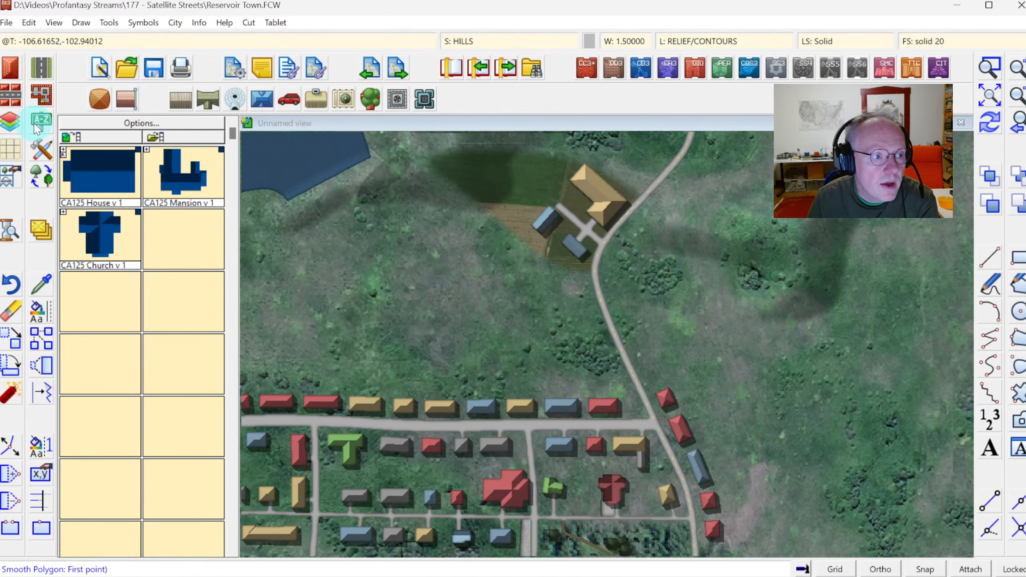
Draw a Road, Narrow No Markings road curving west from the north road toward the reservoir.
click(41, 149)
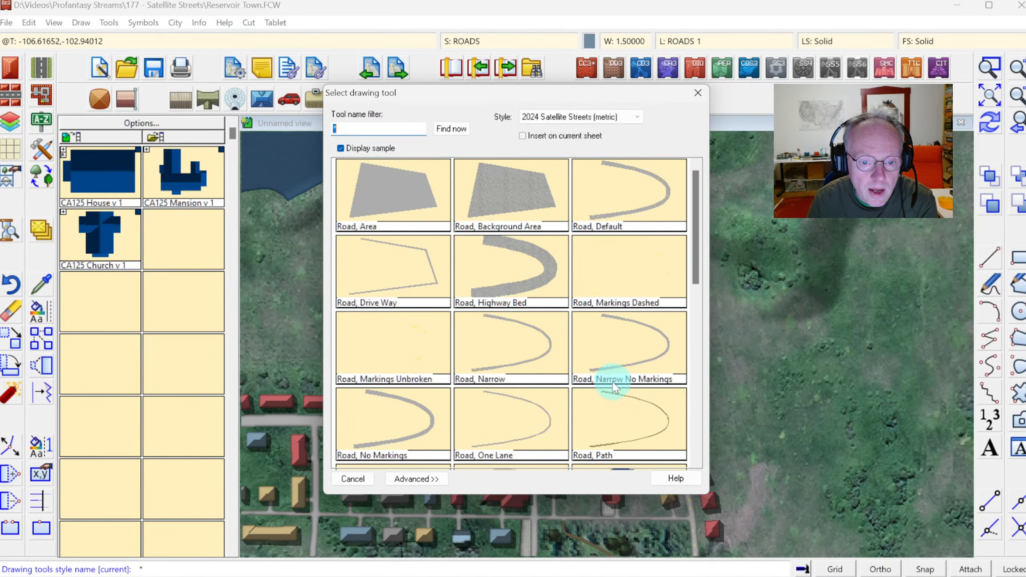
double_click(622, 382)
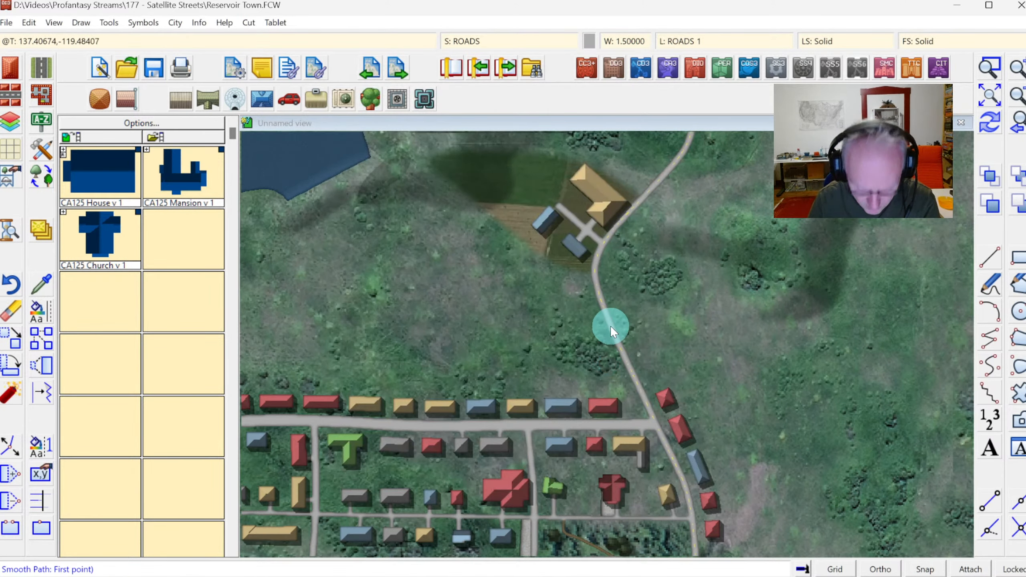
key(F8)
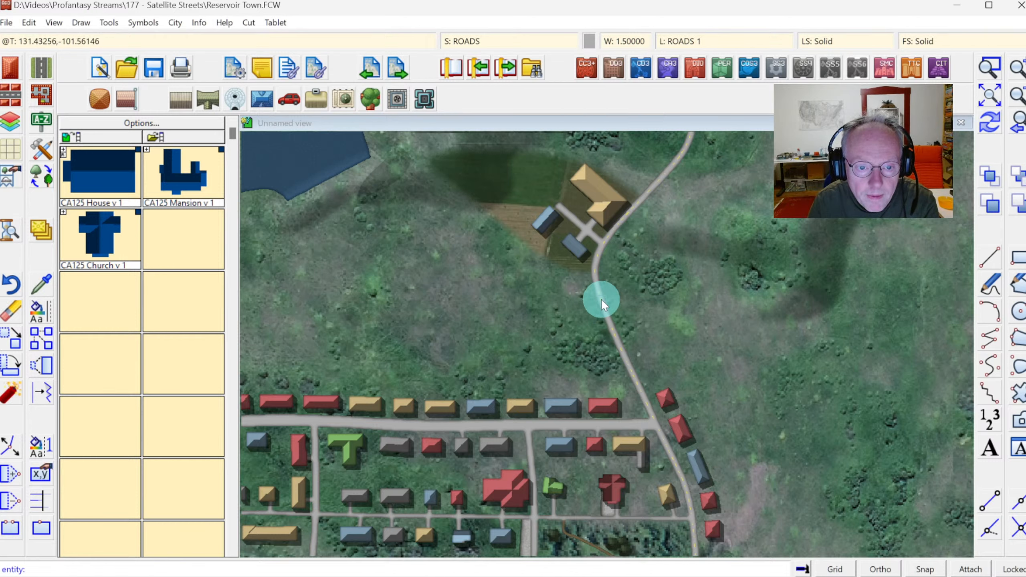
click(601, 301)
click(518, 301)
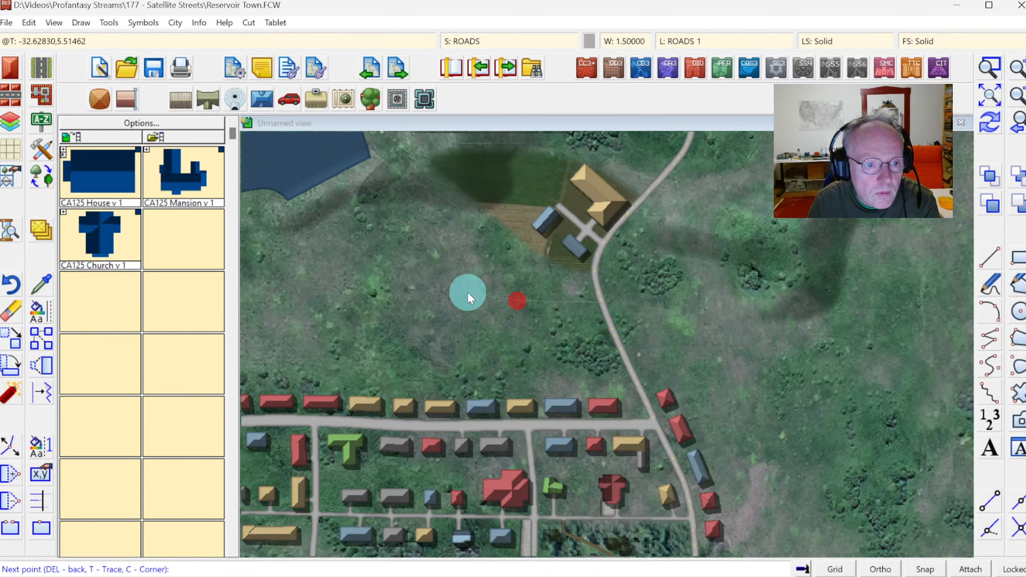
click(452, 290)
click(387, 207)
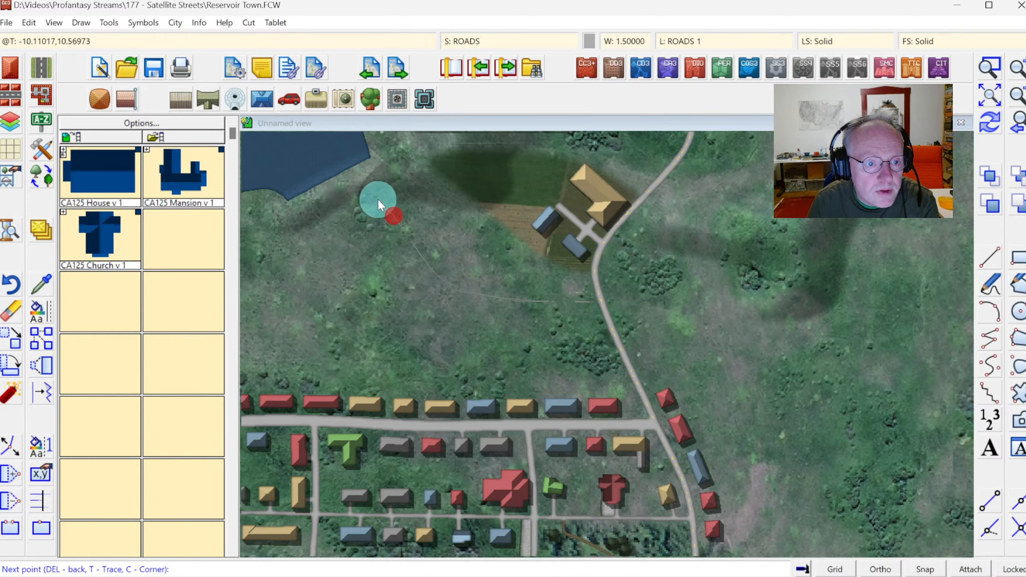
click(378, 199)
right_click(364, 214)
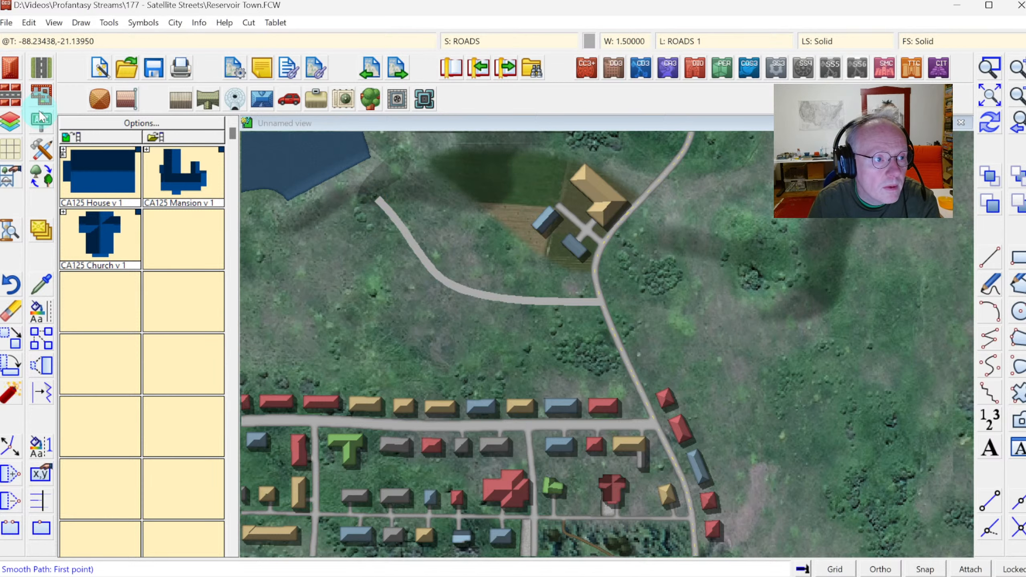
Draw a Road, Background Area polygon forming a paved lot at the western end of the new road, and redraw the map.
click(42, 73)
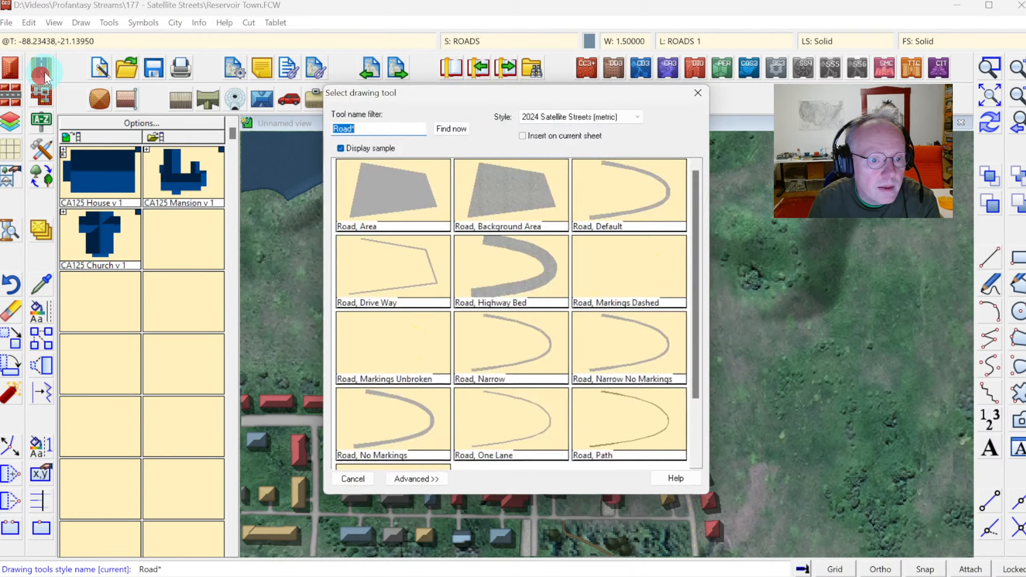
double_click(465, 172)
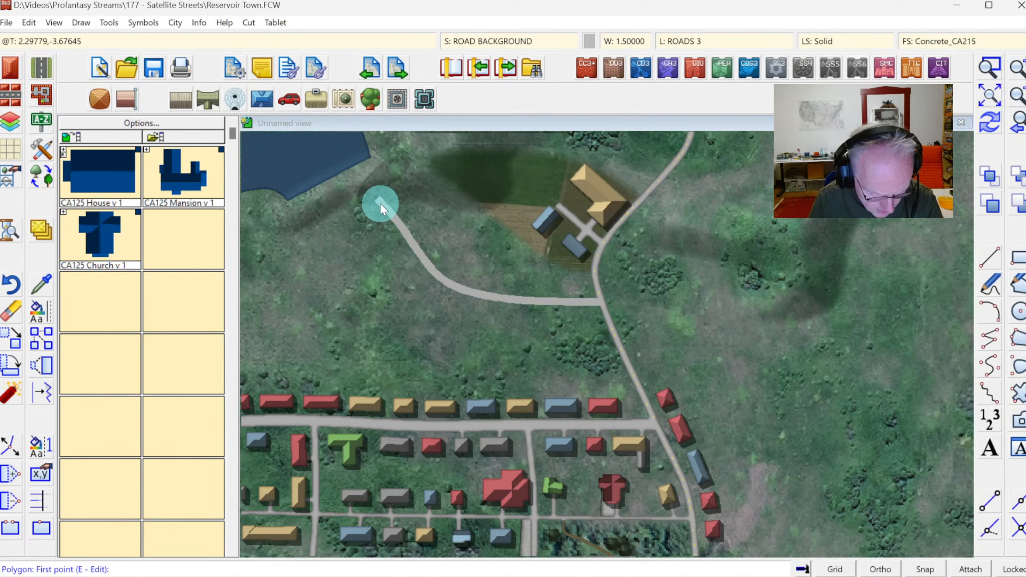
key(t)
click(380, 199)
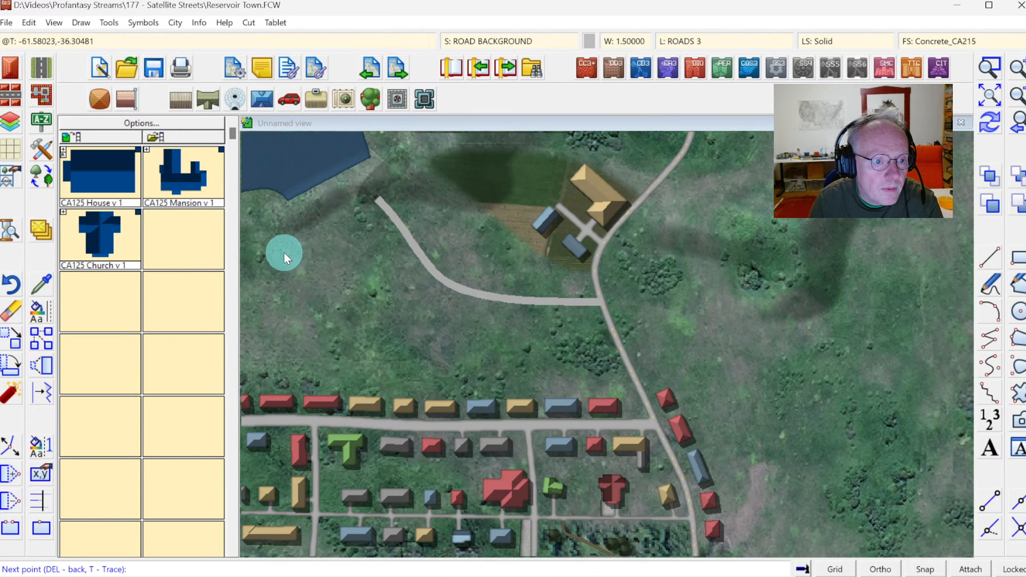
click(283, 251)
click(308, 306)
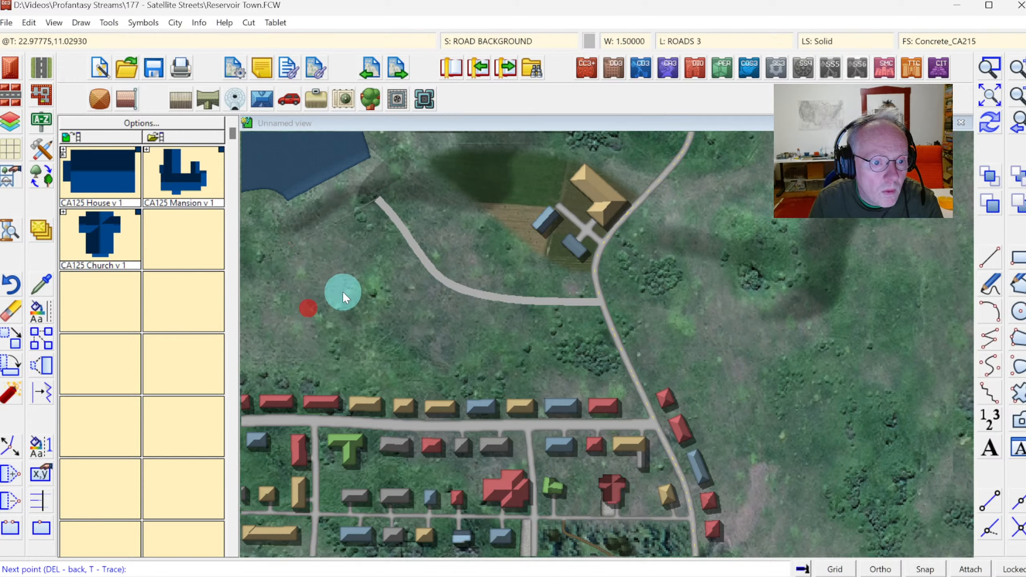
click(343, 291)
click(364, 286)
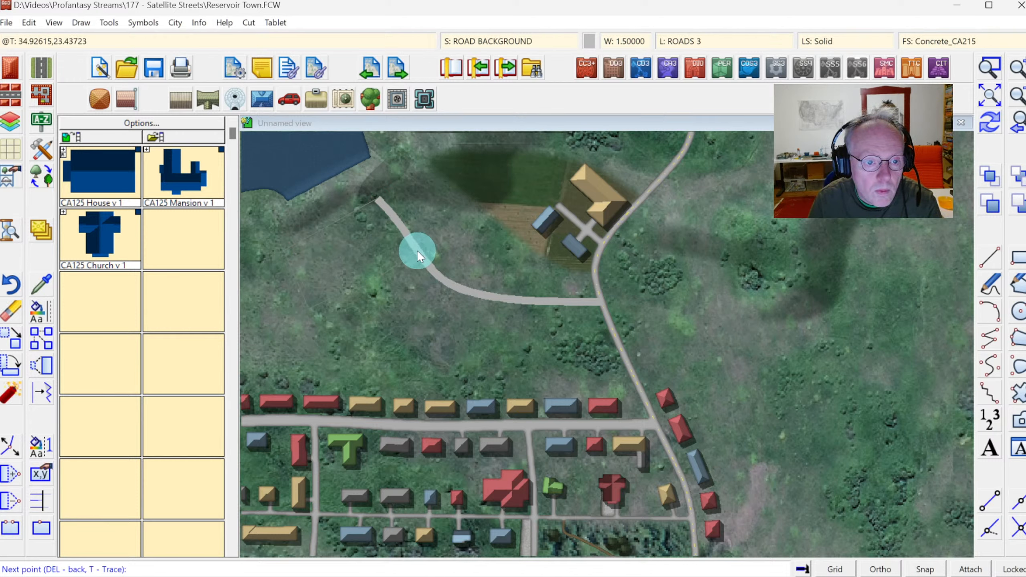
click(417, 251)
right_click(417, 250)
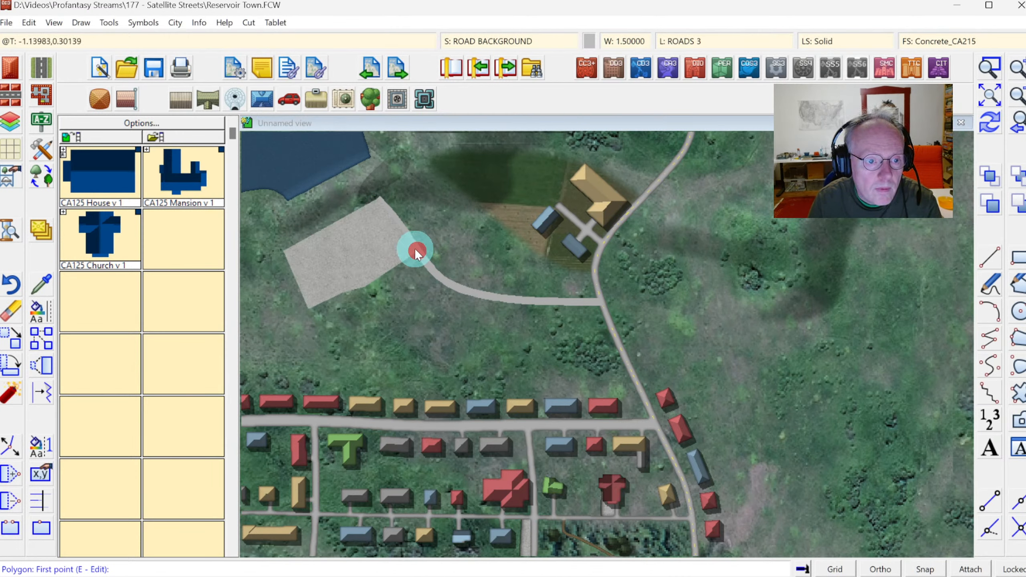
click(985, 127)
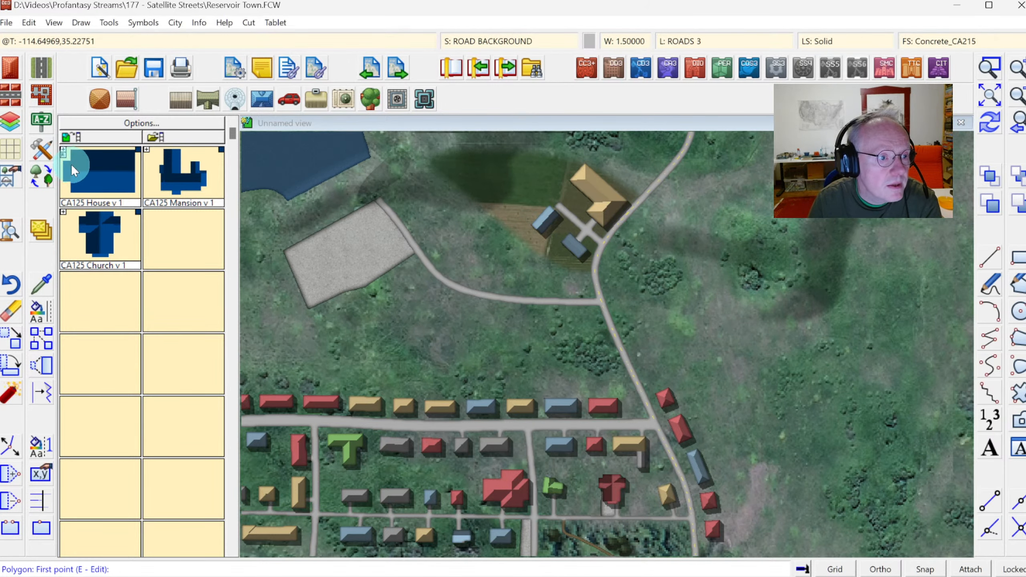
Insert three thin flat-roofed buildings in CA215 White Roof style inside the paved lot.
click(49, 156)
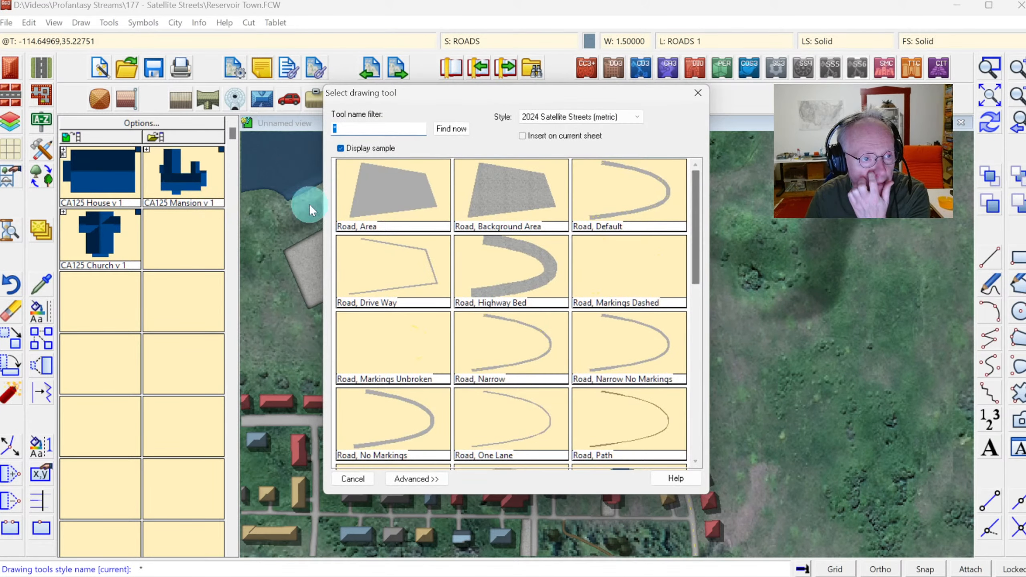
click(16, 75)
click(579, 288)
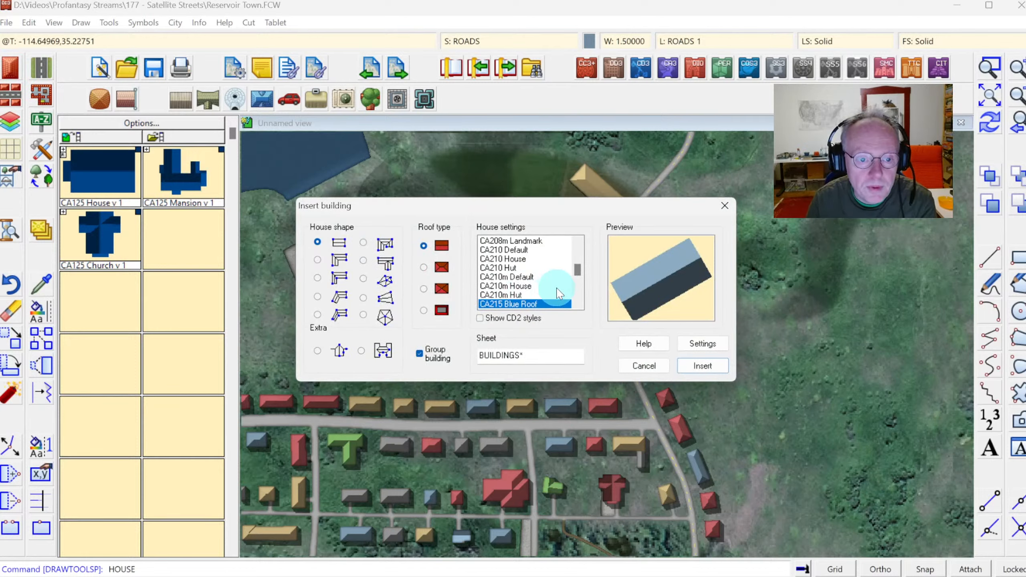
click(523, 307)
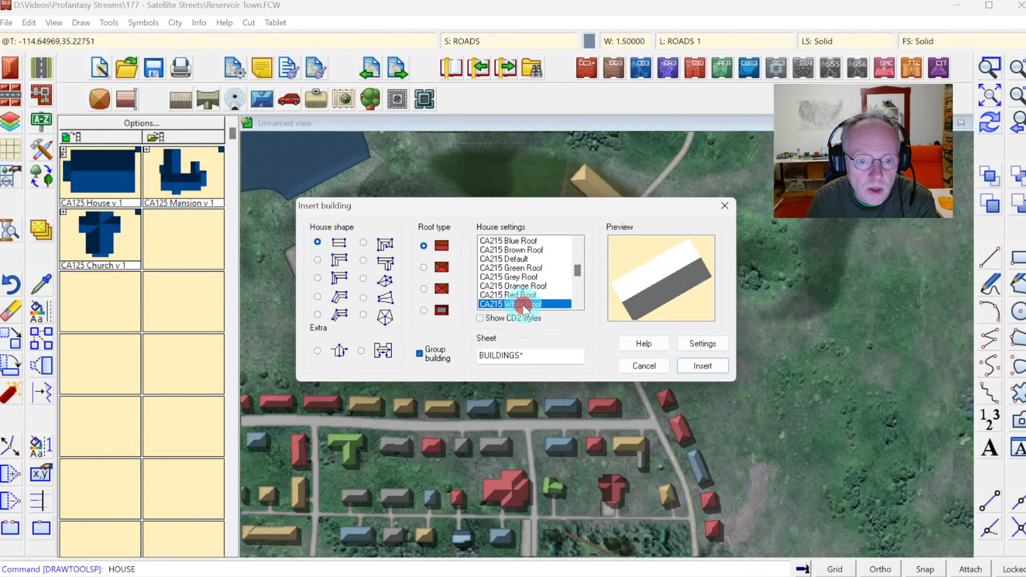
click(434, 309)
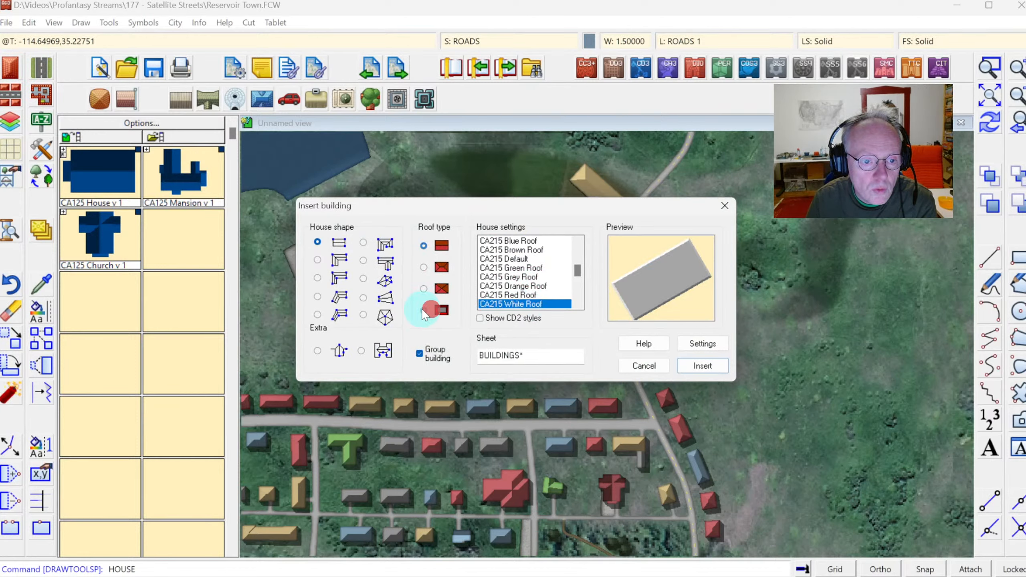
click(698, 366)
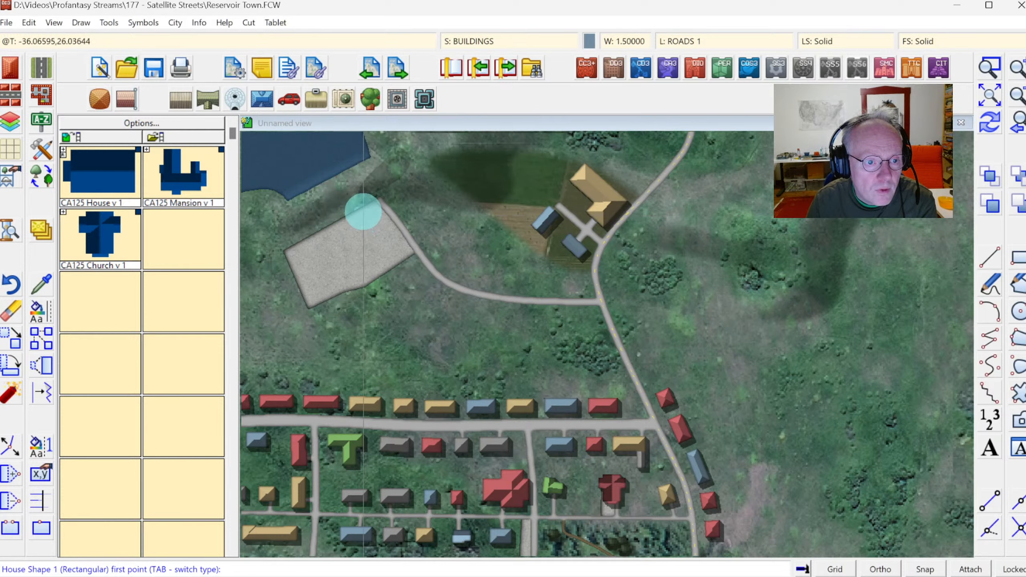
click(330, 231)
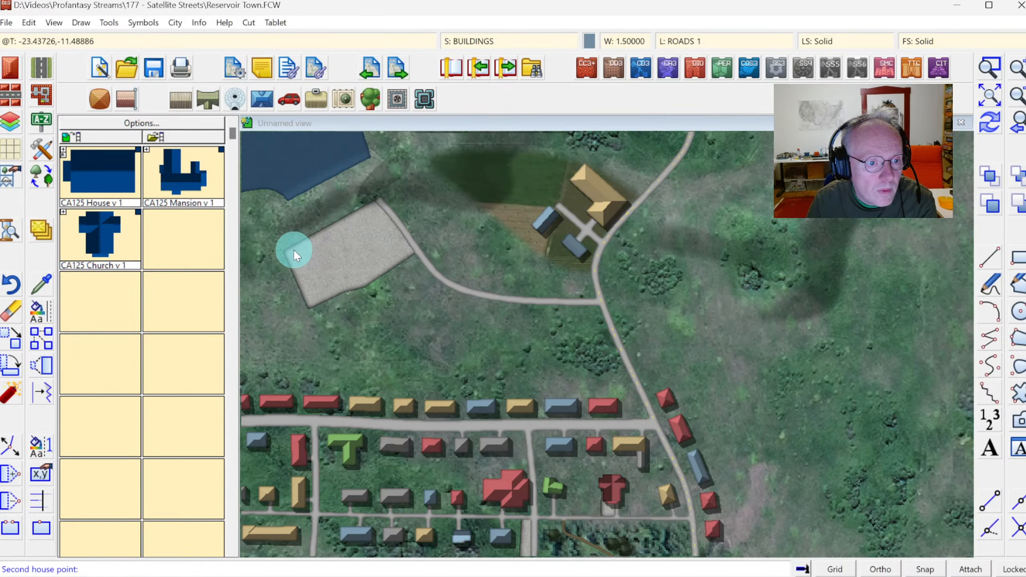
click(291, 251)
click(304, 268)
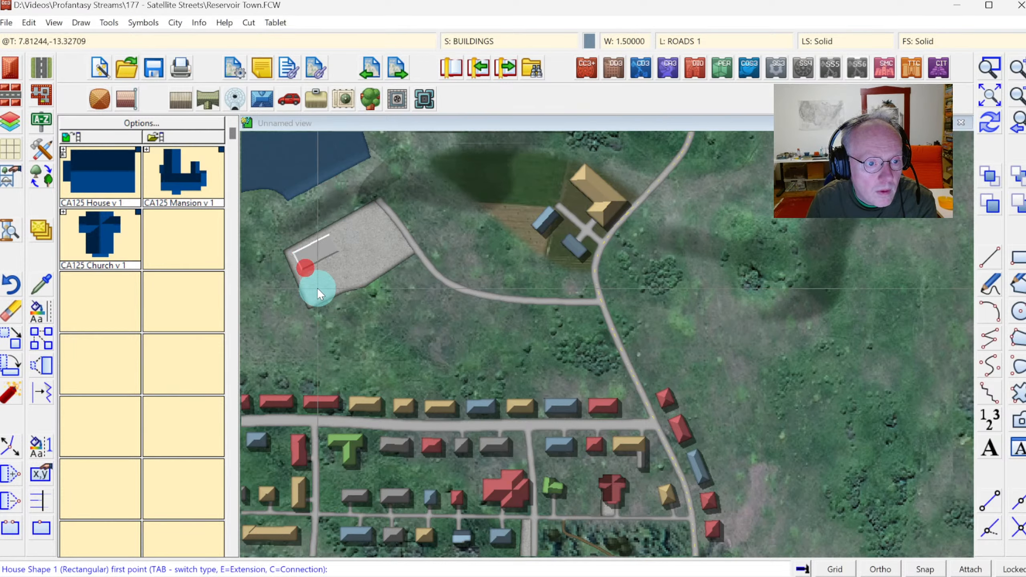
click(308, 282)
click(315, 298)
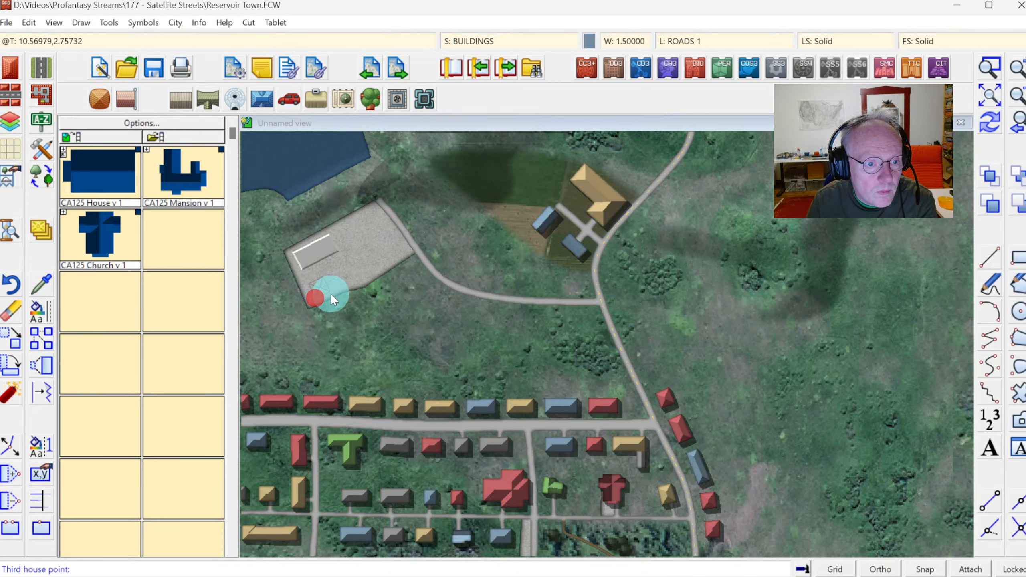
click(332, 295)
click(405, 255)
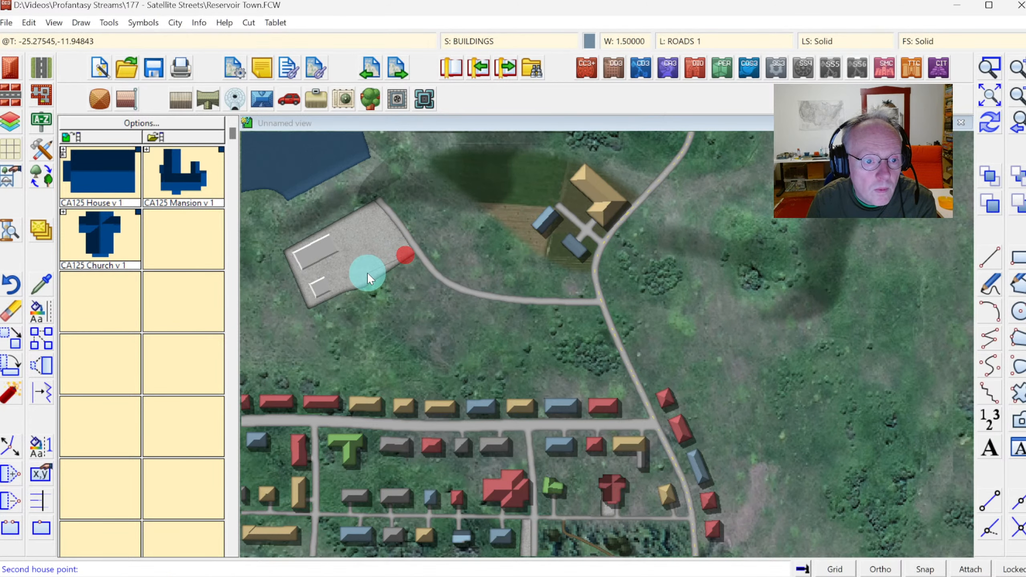
click(367, 273)
click(355, 260)
right_click(355, 260)
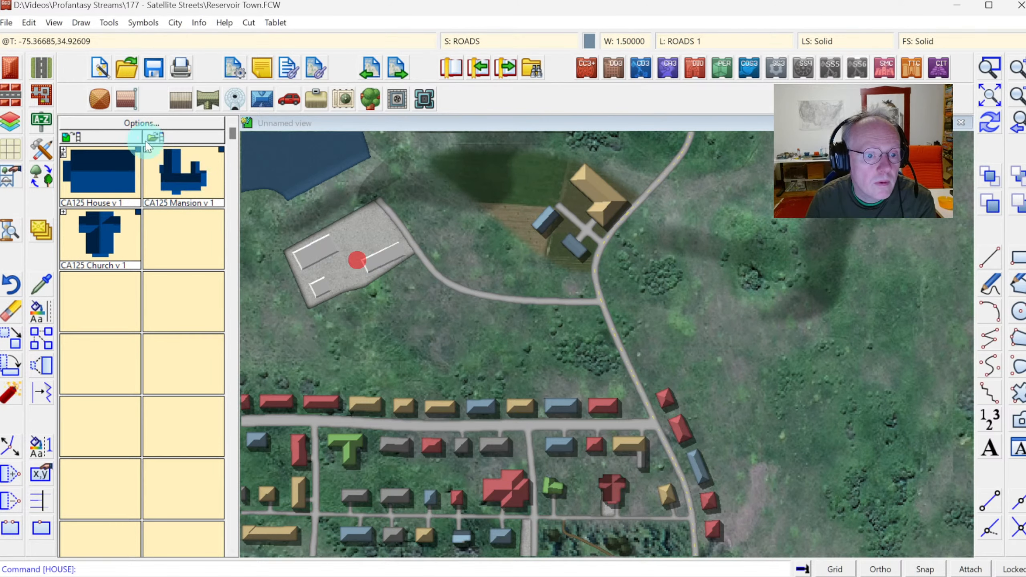
Draw a short Road, One Lane path along the northeastern edge of the paved lot.
click(41, 126)
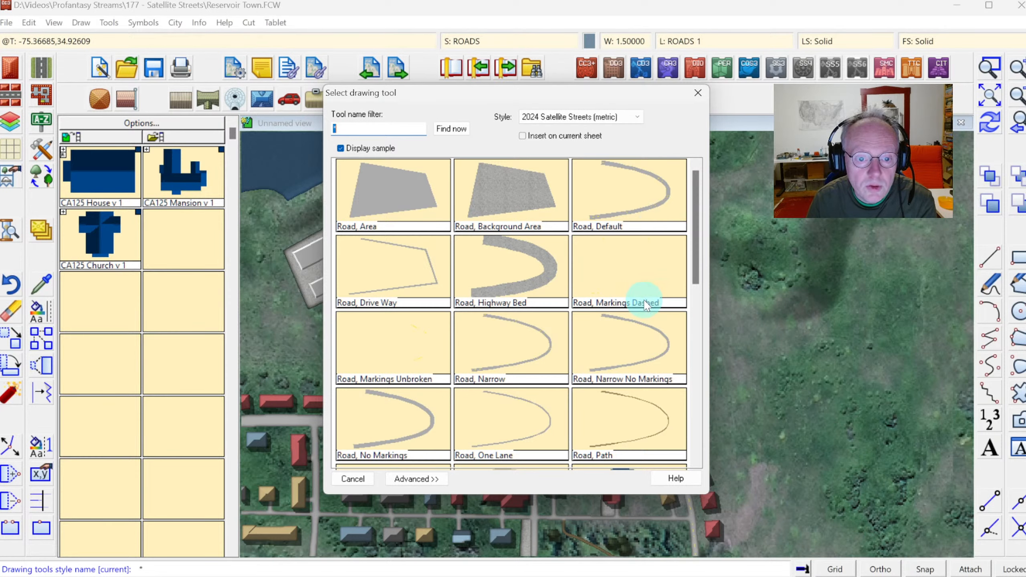
click(504, 414)
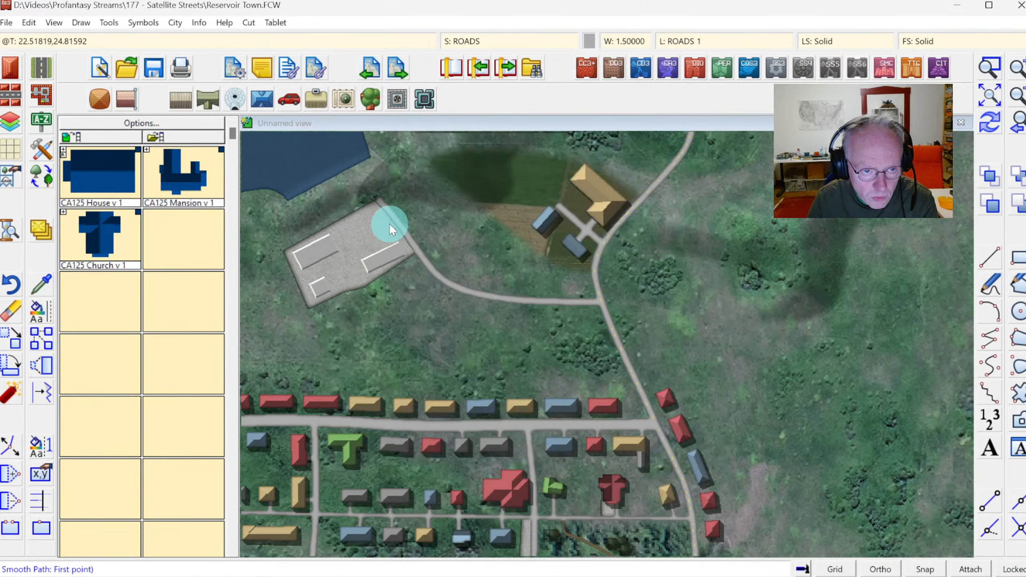
key(F5)
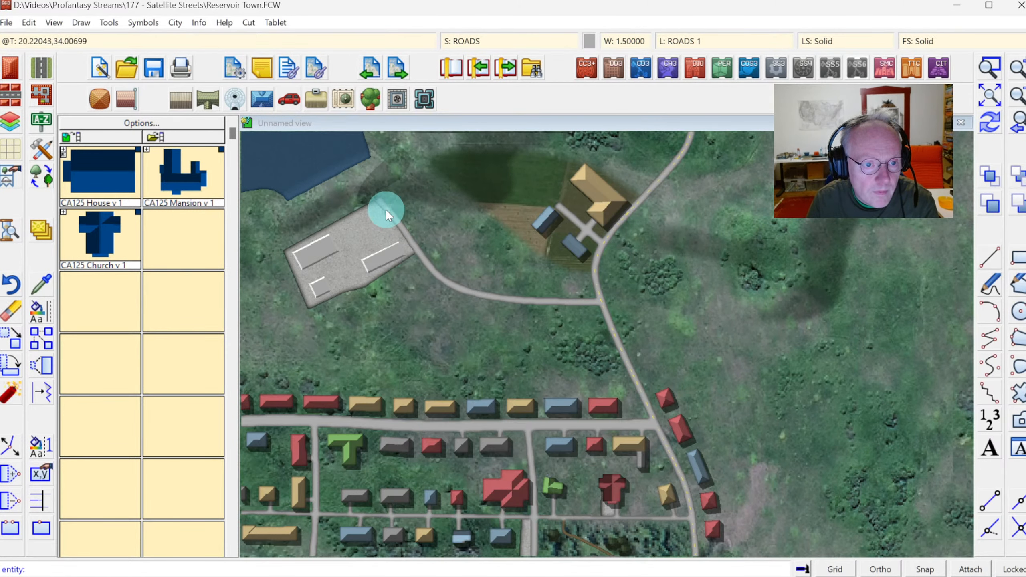
click(325, 239)
click(373, 225)
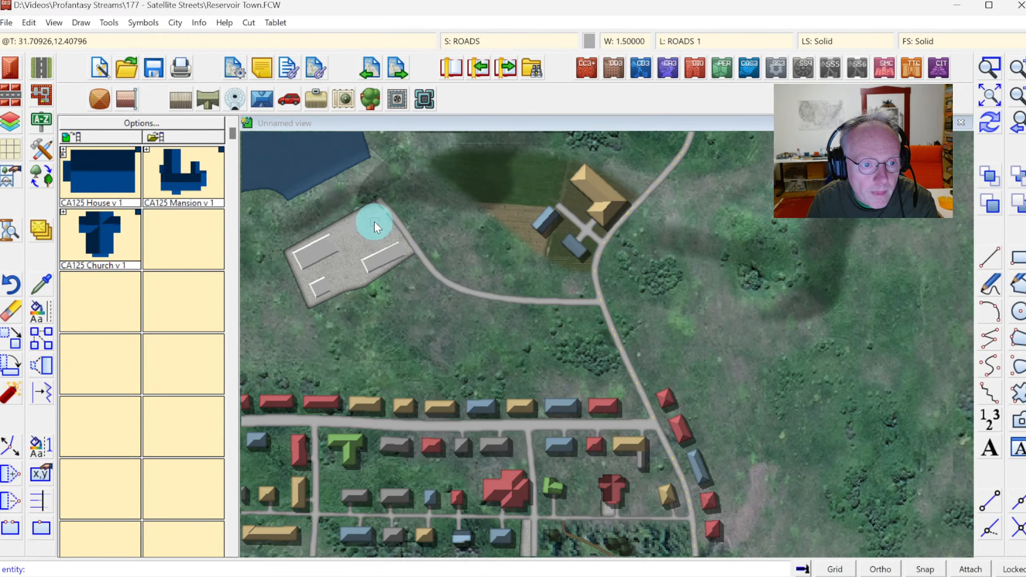
click(374, 222)
click(393, 250)
right_click(392, 250)
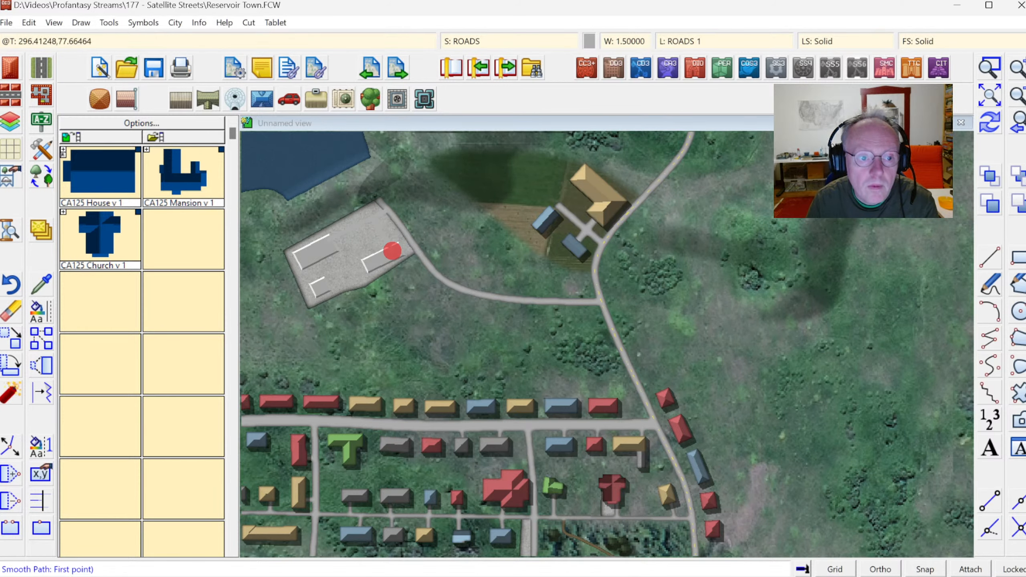
Draw a Road, One Lane path curving south from the paved lot's access road down to the main village street.
click(989, 126)
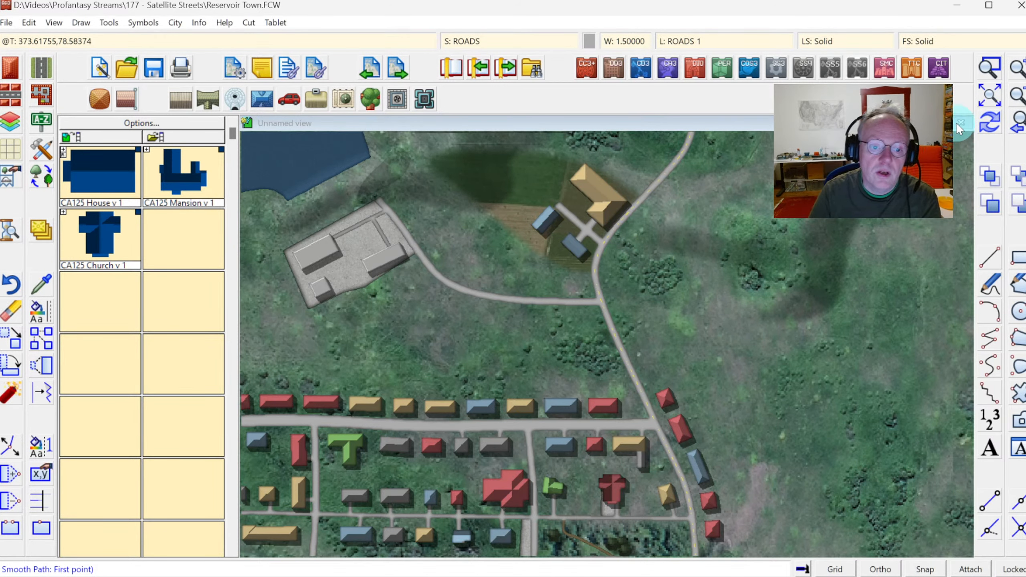
click(1021, 96)
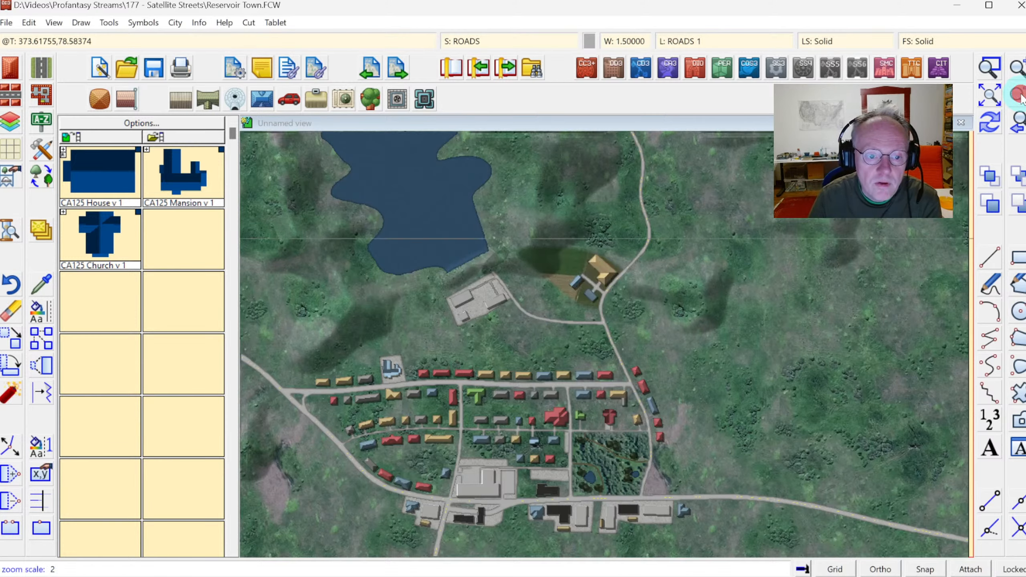
click(1022, 96)
click(990, 69)
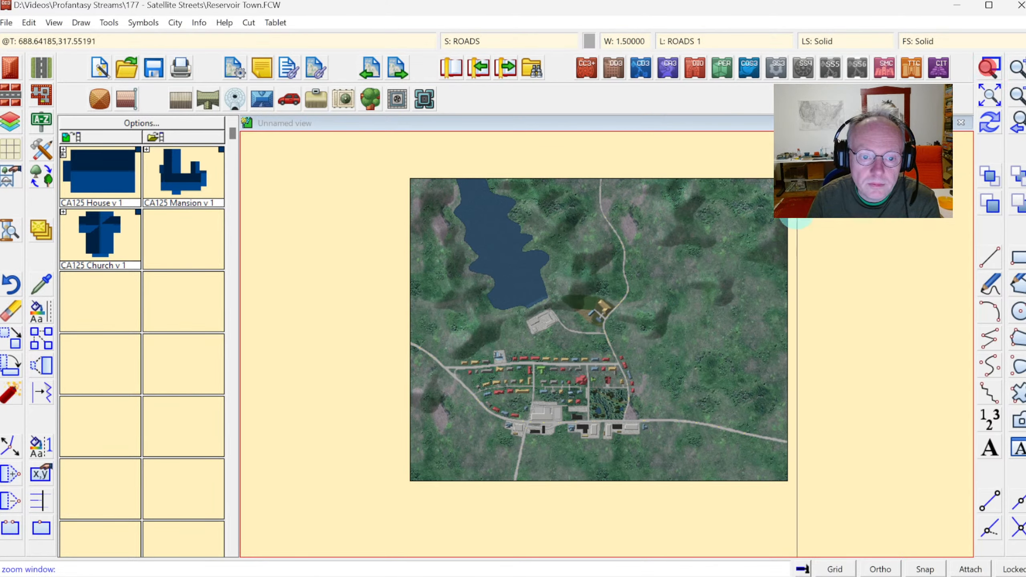
click(465, 267)
click(662, 406)
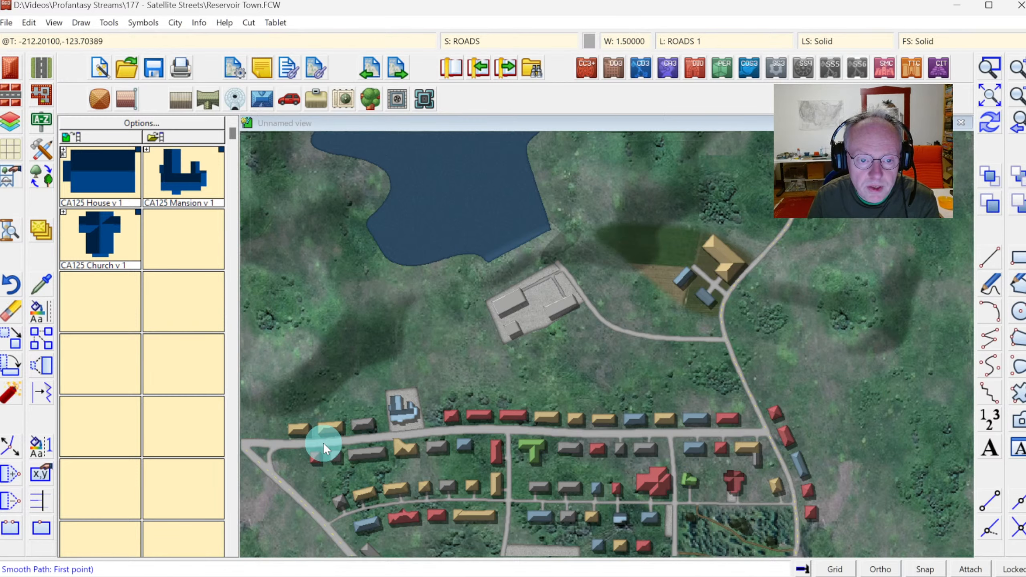
click(42, 65)
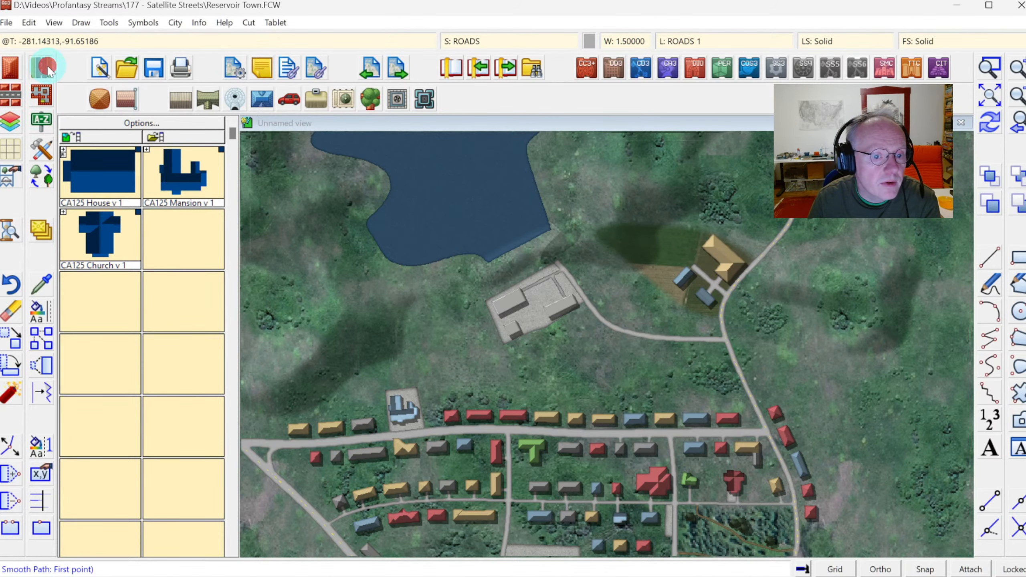
click(510, 412)
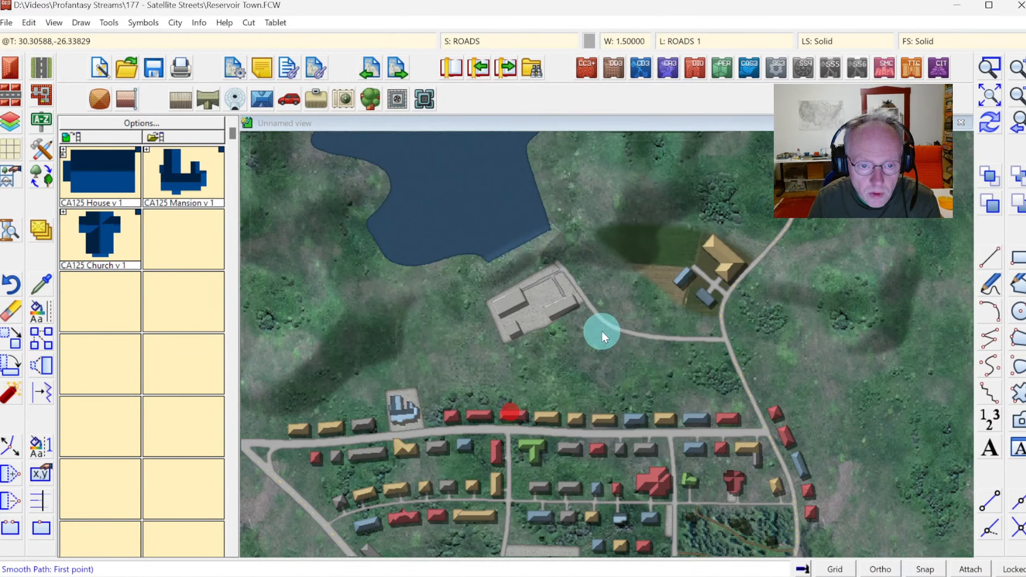
click(597, 317)
click(564, 336)
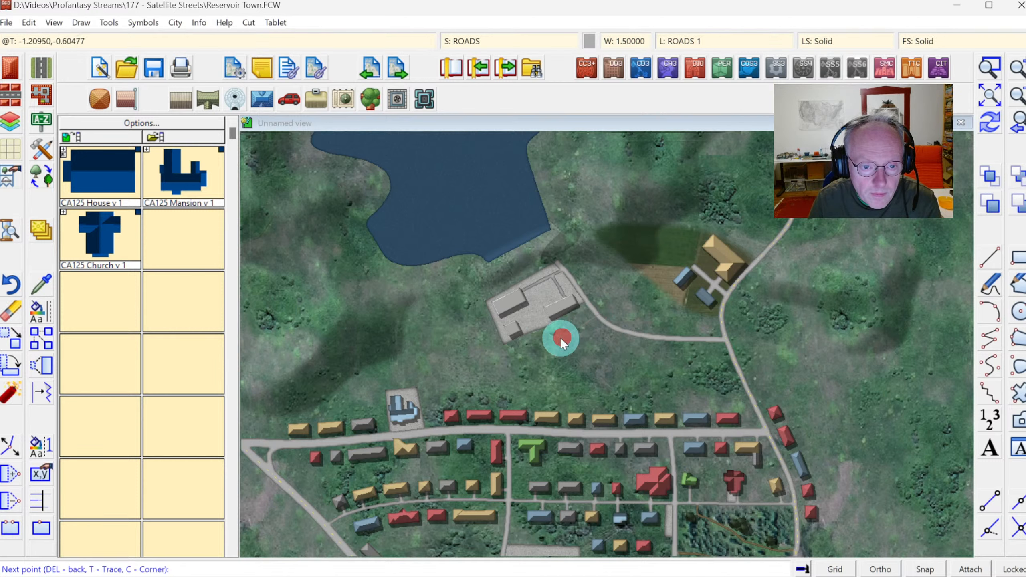
click(526, 363)
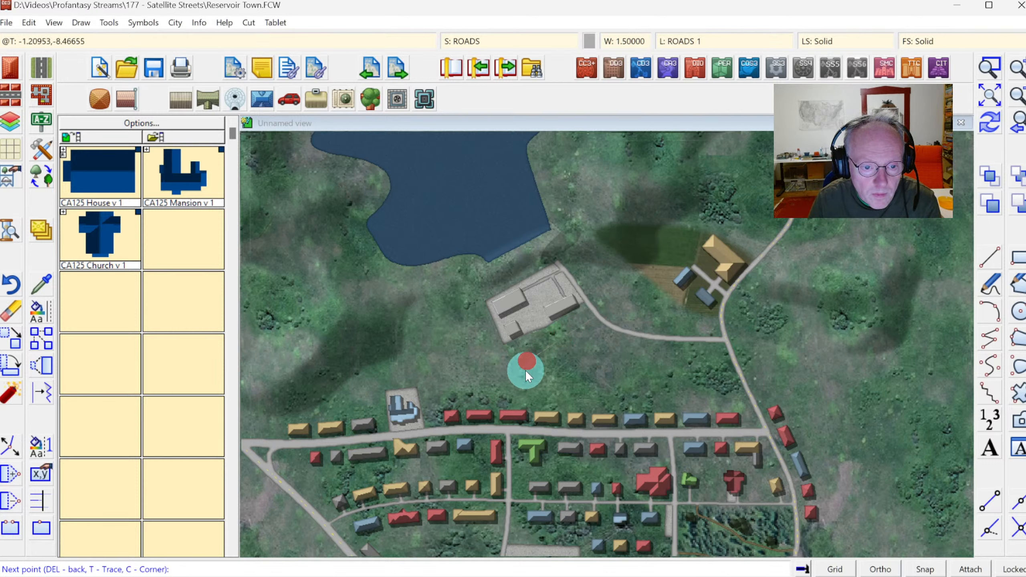
click(530, 430)
right_click(529, 430)
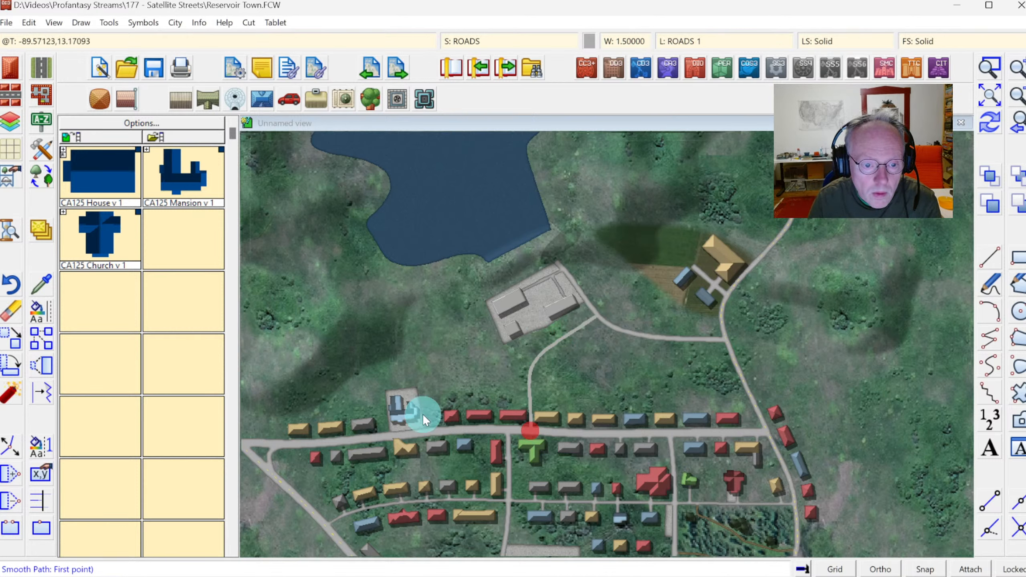
Draw another one-lane path branching west from the new path and curving down to the main street's western end.
click(527, 374)
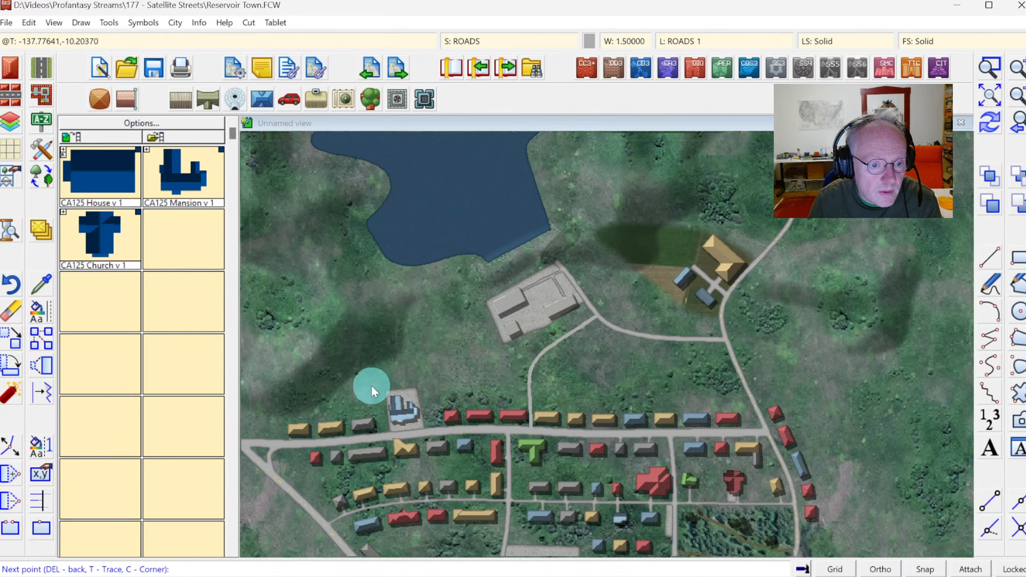
click(295, 389)
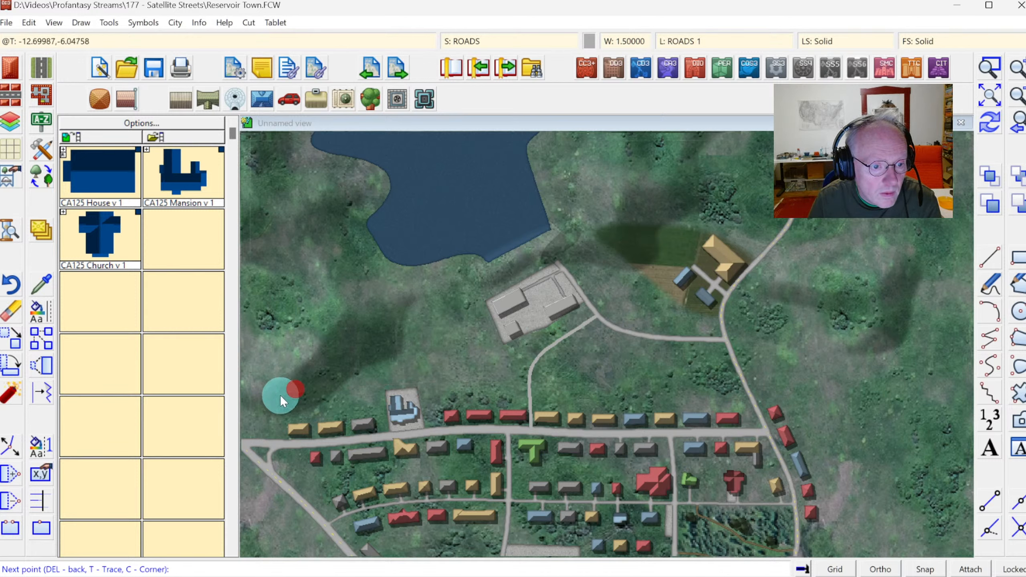
click(280, 443)
right_click(280, 443)
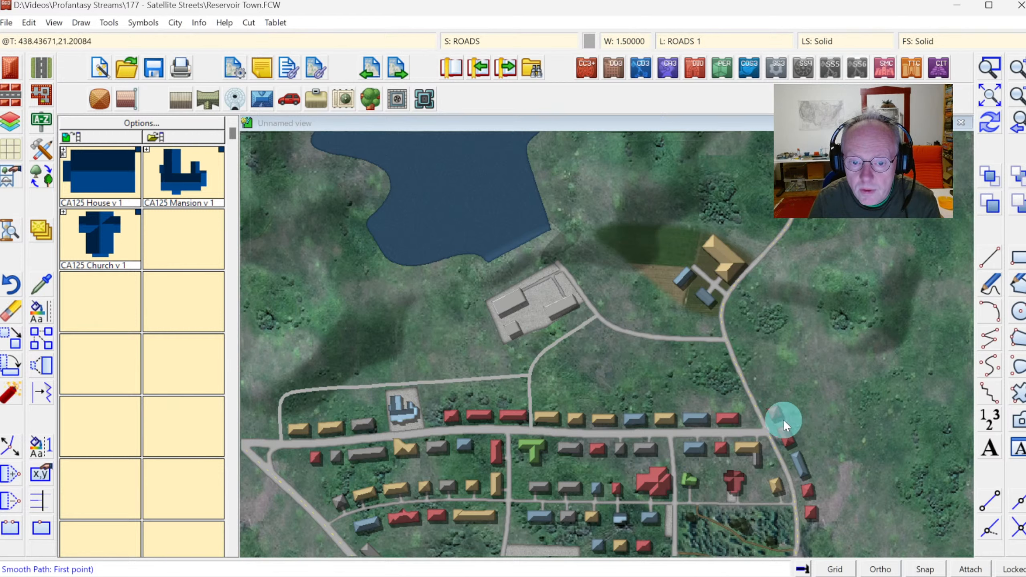
Draw a one-lane path running east from the eastern road toward the map's eastern edge.
click(763, 430)
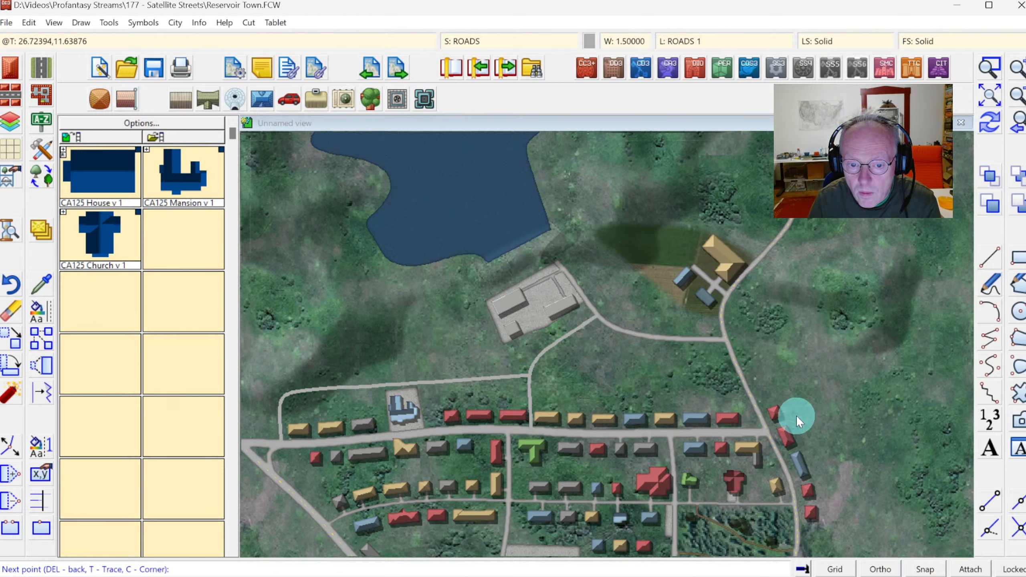
click(825, 441)
click(900, 448)
right_click(929, 452)
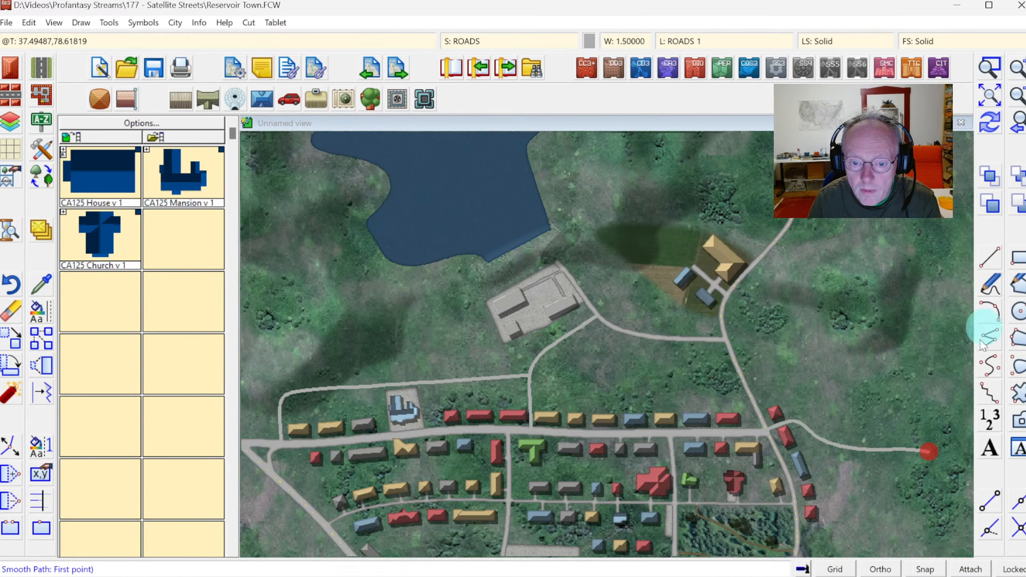
Draw a Vegetation, Forest polygon covering the hills east of the north road.
click(988, 96)
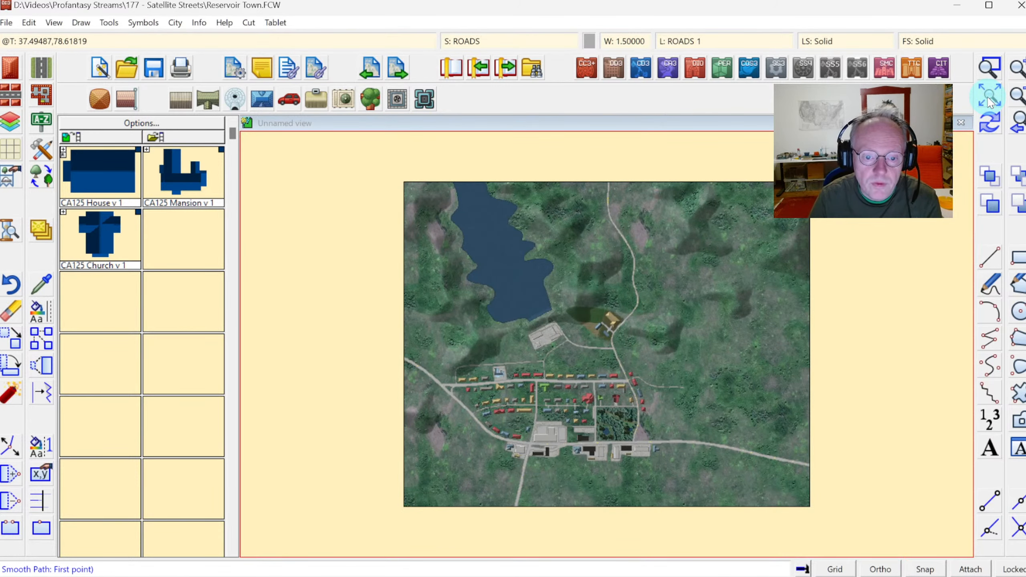
click(989, 67)
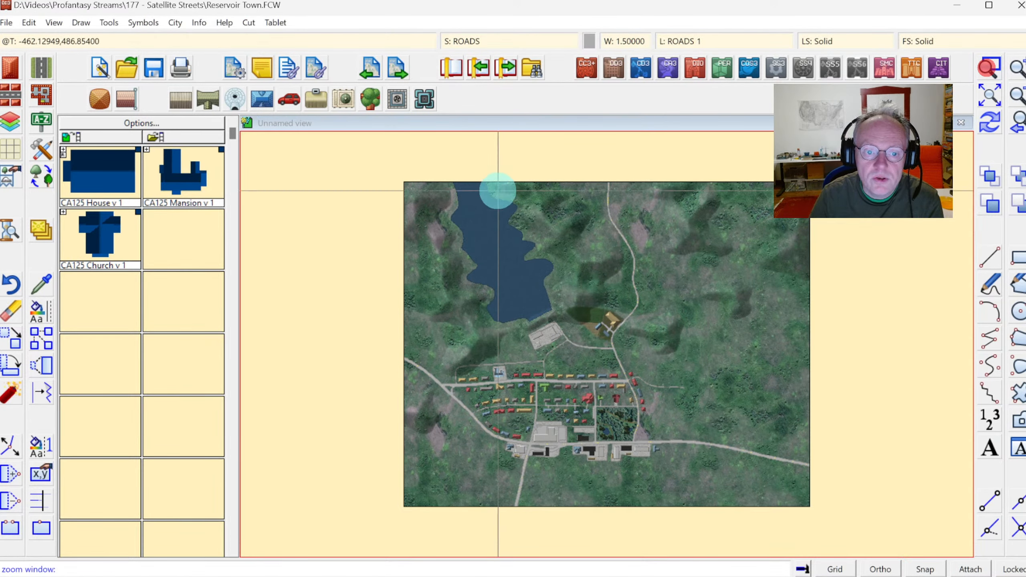
click(498, 178)
click(820, 373)
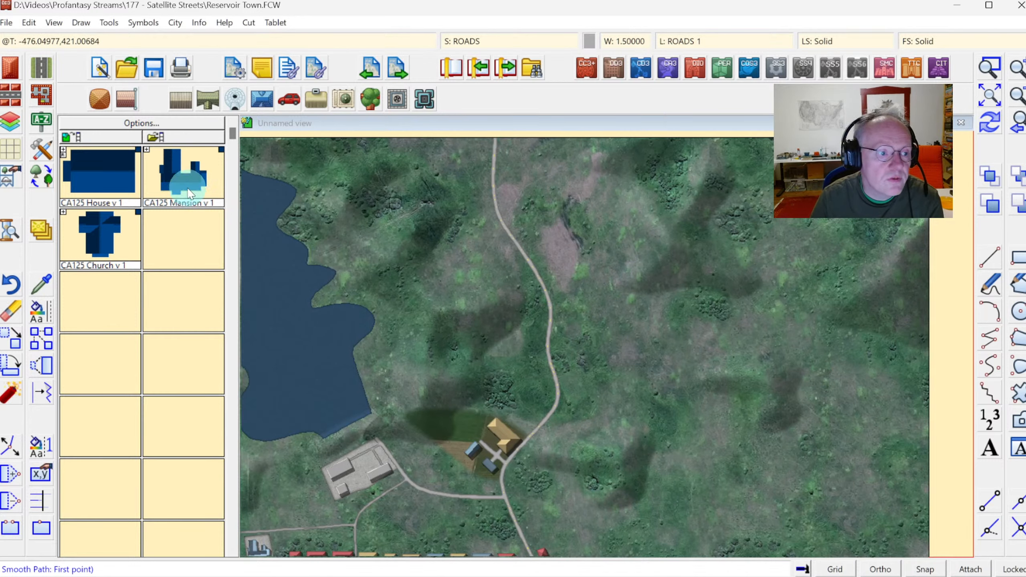
click(41, 153)
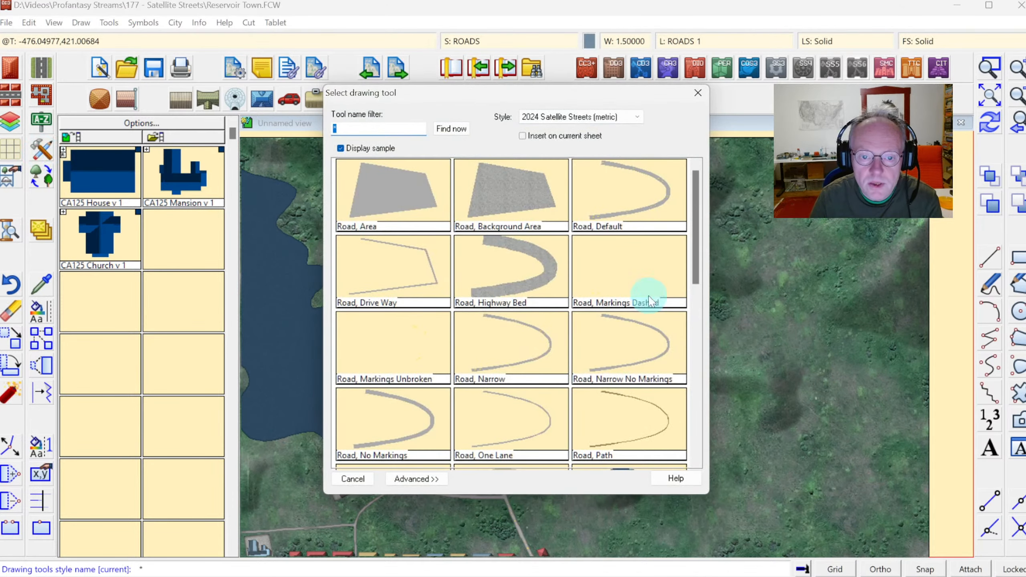
scroll(699, 332, down, 10)
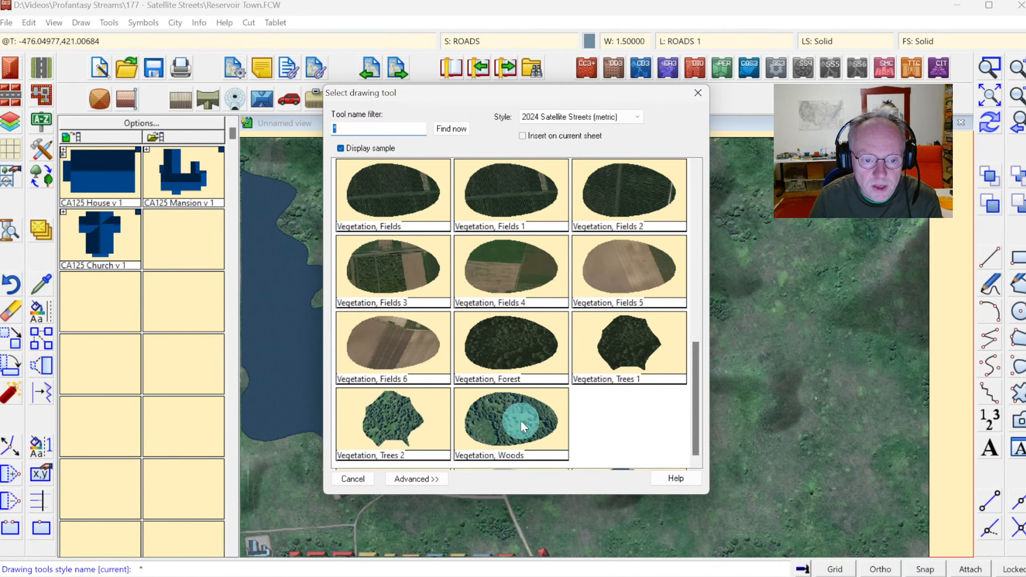
click(500, 353)
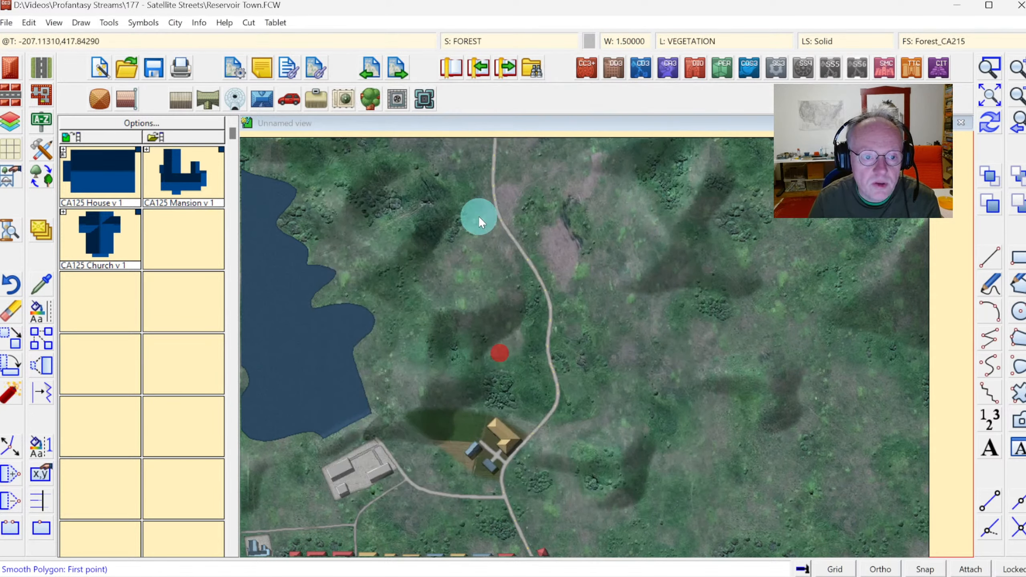
double_click(415, 131)
click(416, 154)
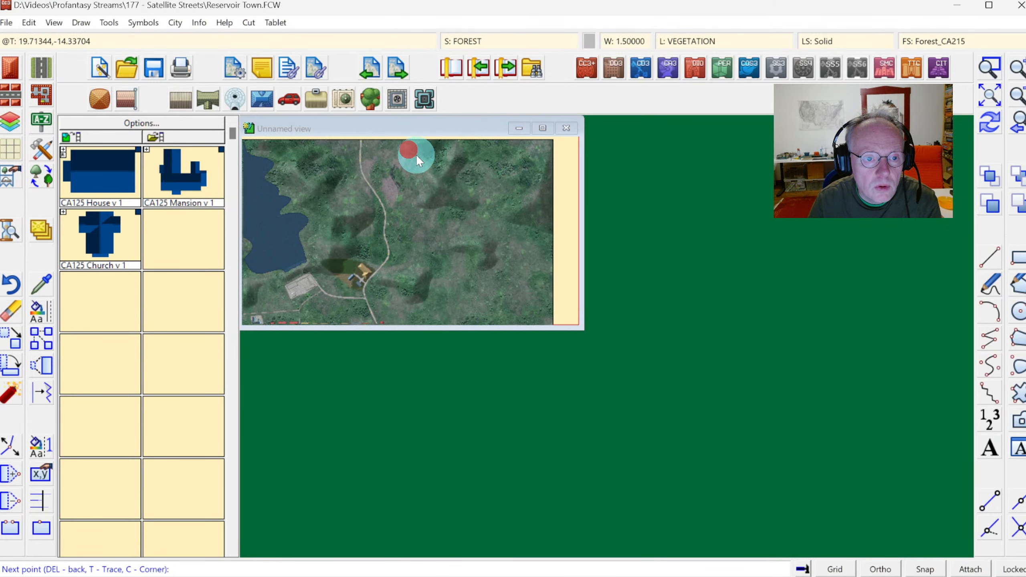
click(542, 128)
right_click(546, 208)
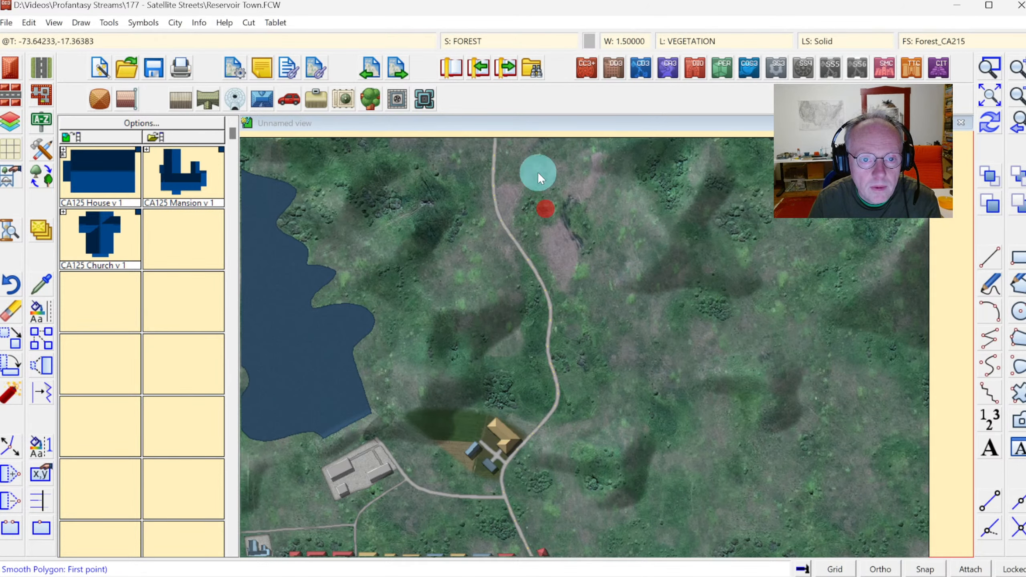
click(507, 134)
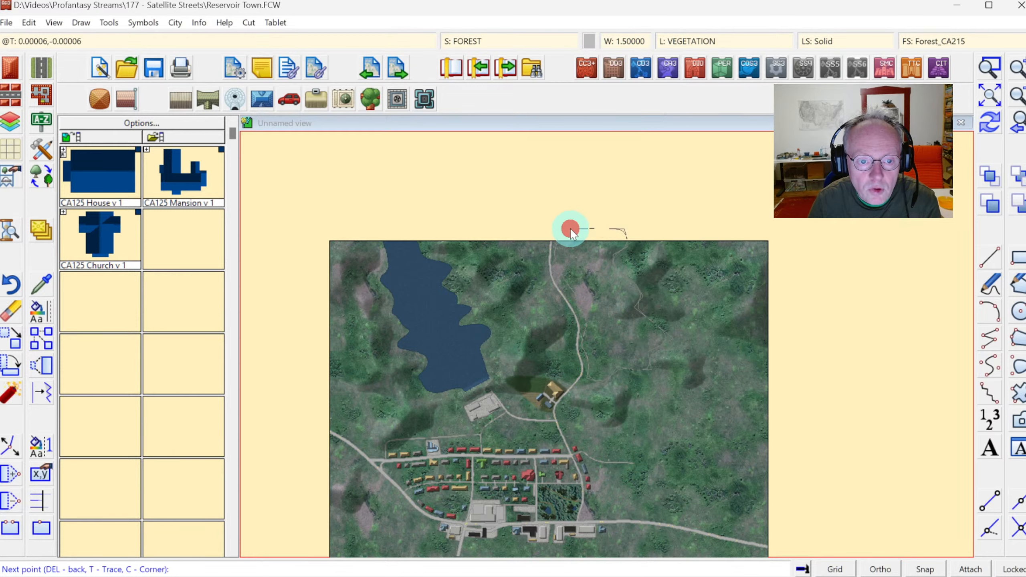
right_click(570, 228)
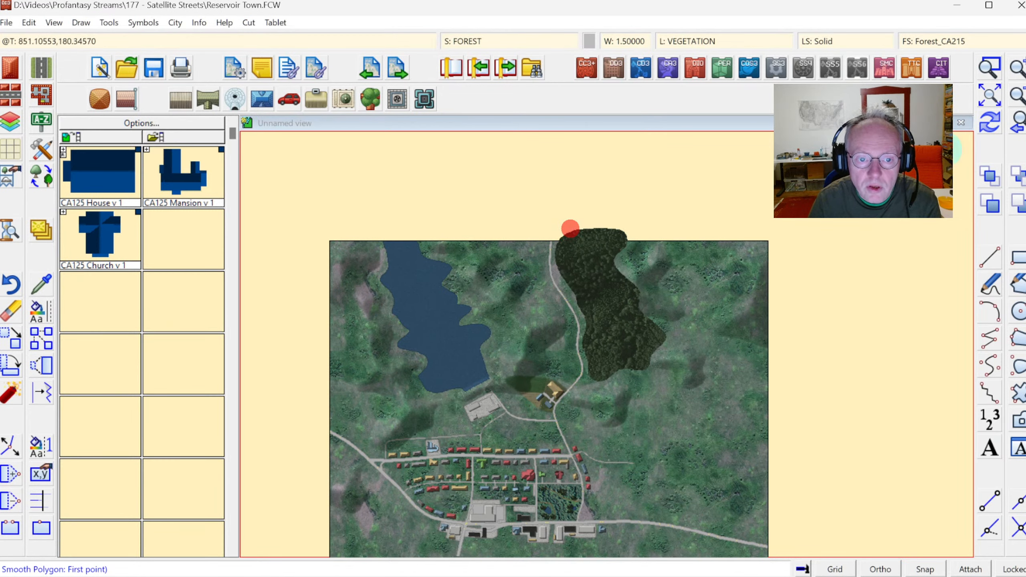
Draw a Vegetation, Forest polygon between the reservoir and the north road, tracing along the reservoir's eastern shore.
click(990, 67)
click(407, 226)
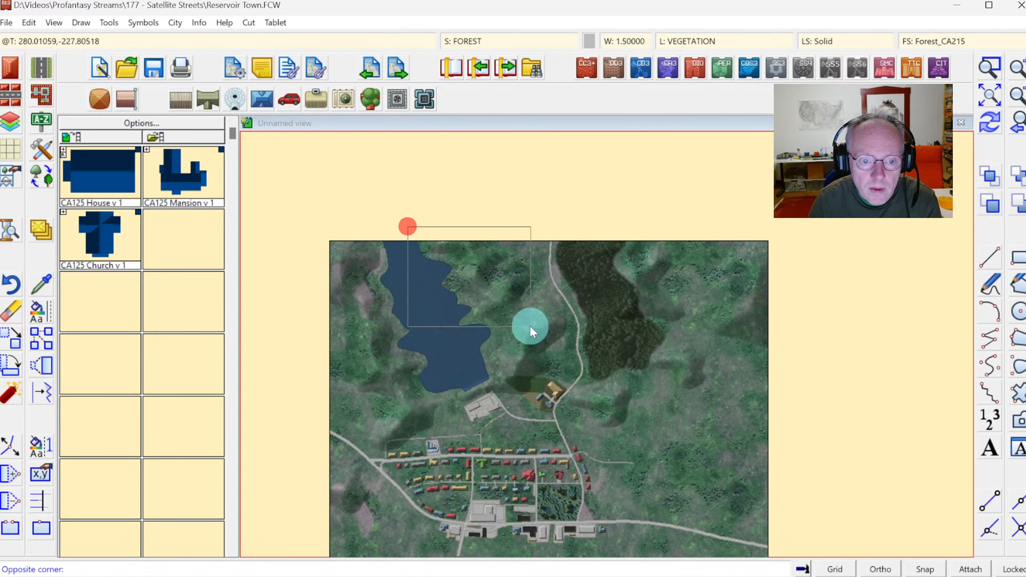
click(697, 449)
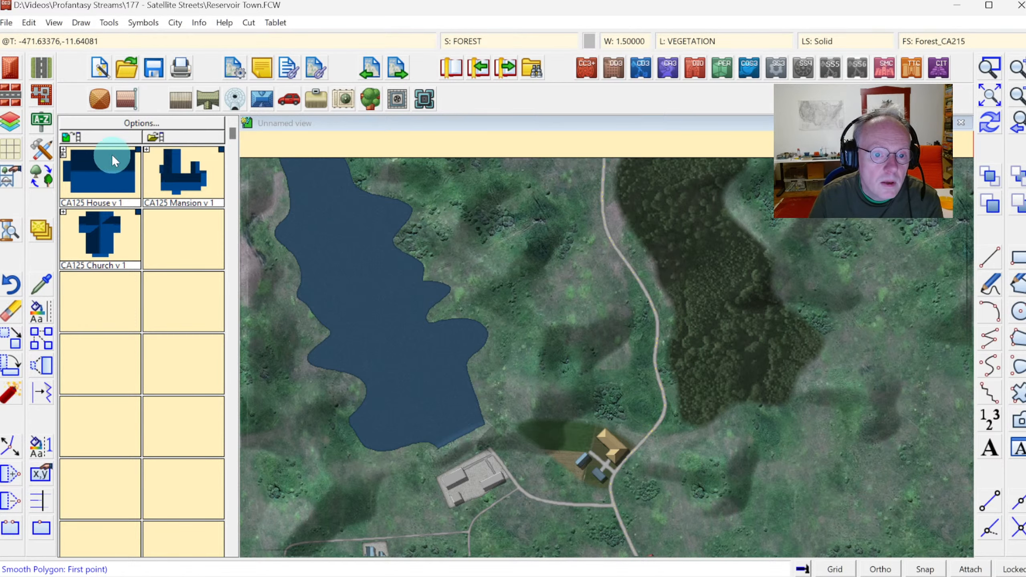
click(42, 148)
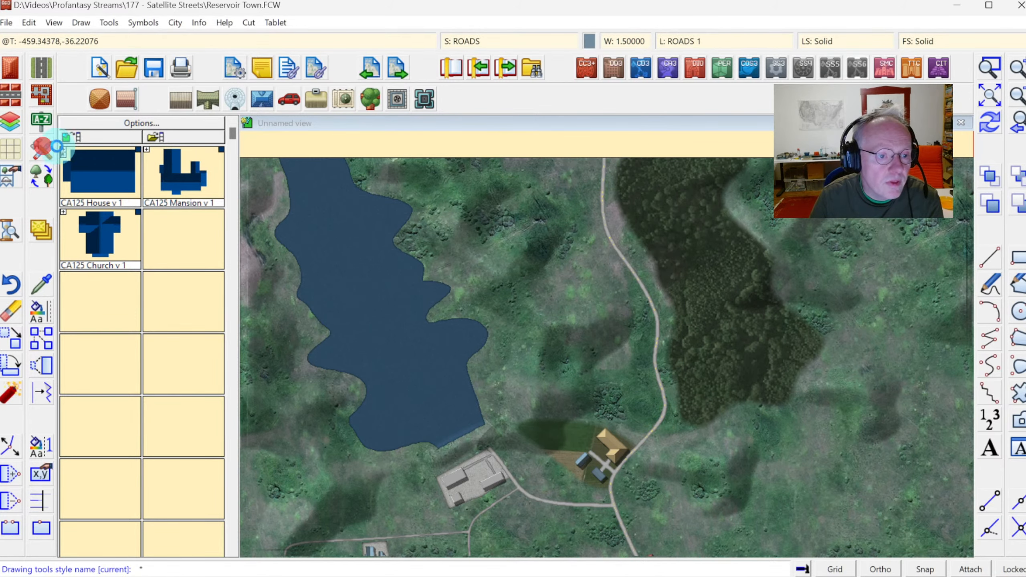
click(694, 341)
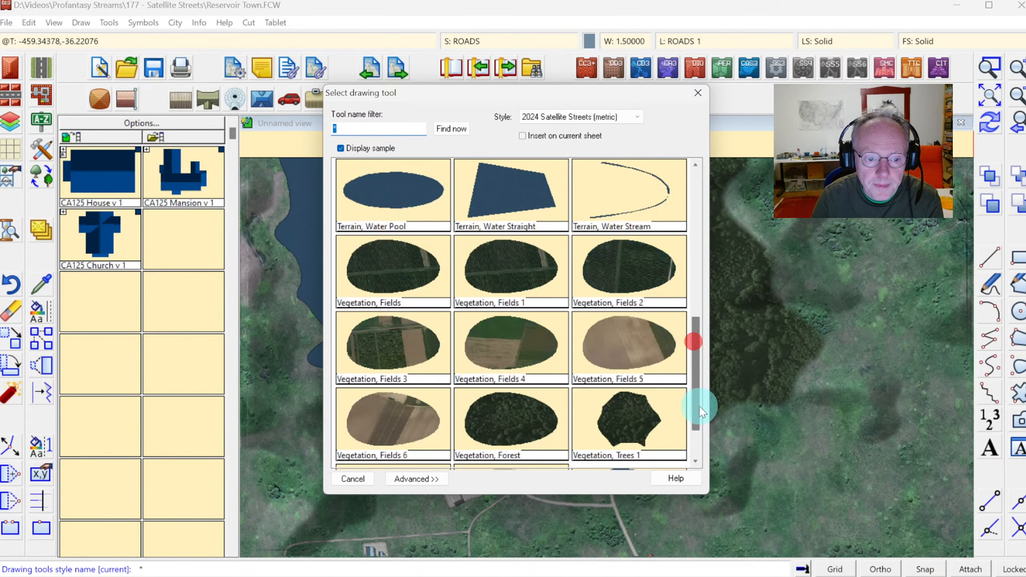
scroll(701, 411, down, 1)
double_click(502, 347)
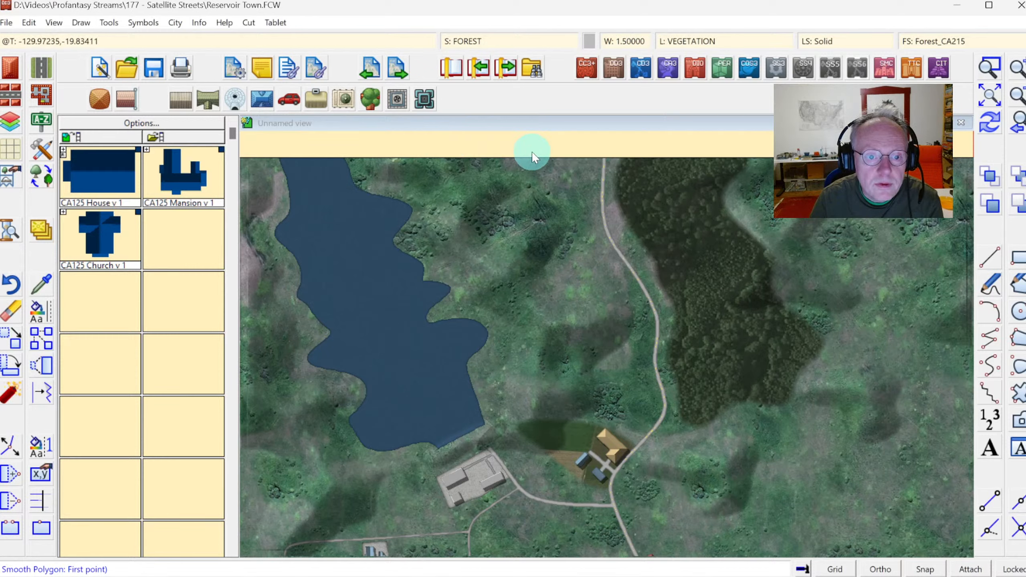
click(434, 148)
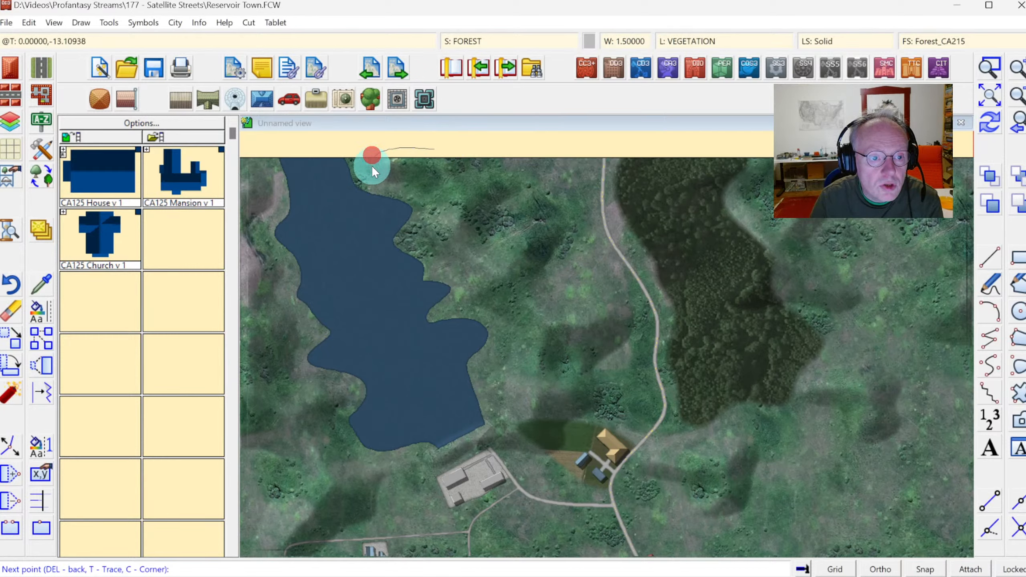
key(t)
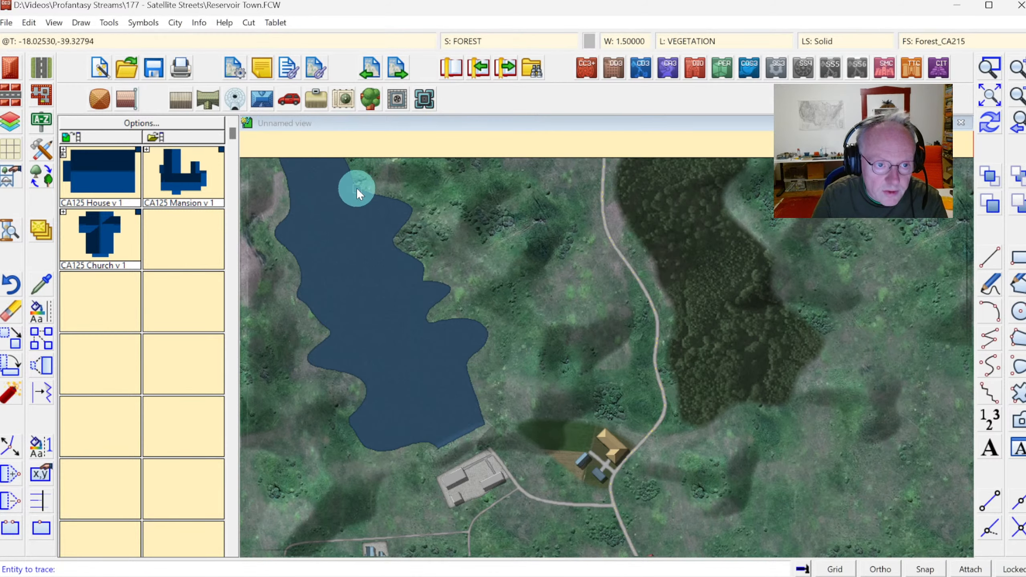
click(364, 188)
click(344, 165)
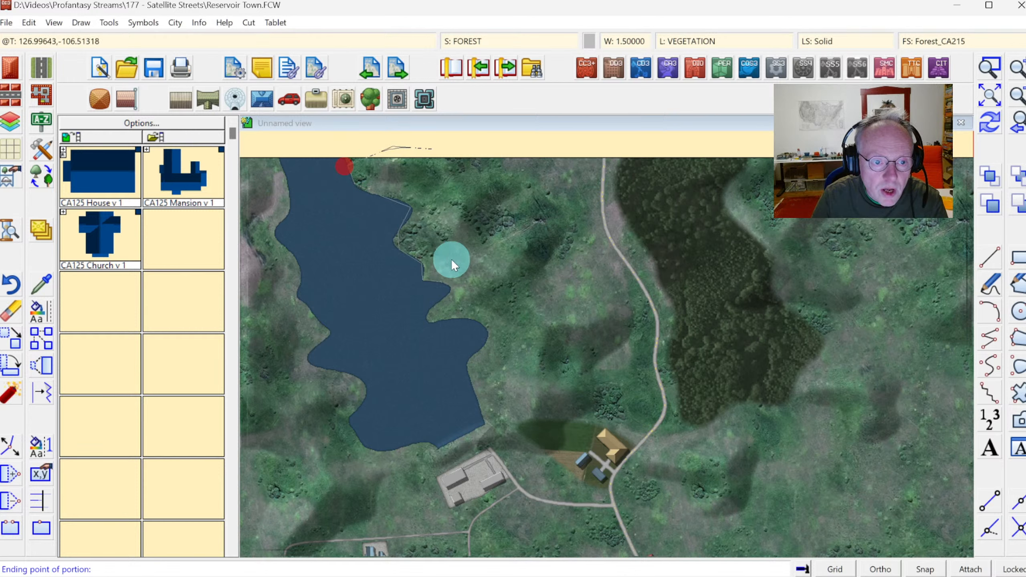
click(507, 405)
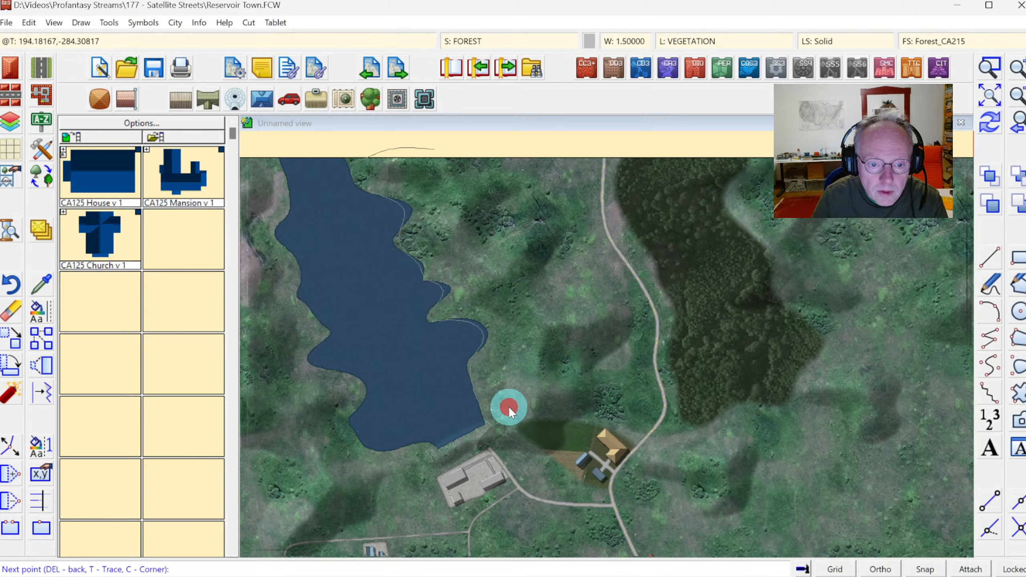
click(550, 406)
click(601, 412)
click(623, 384)
click(648, 317)
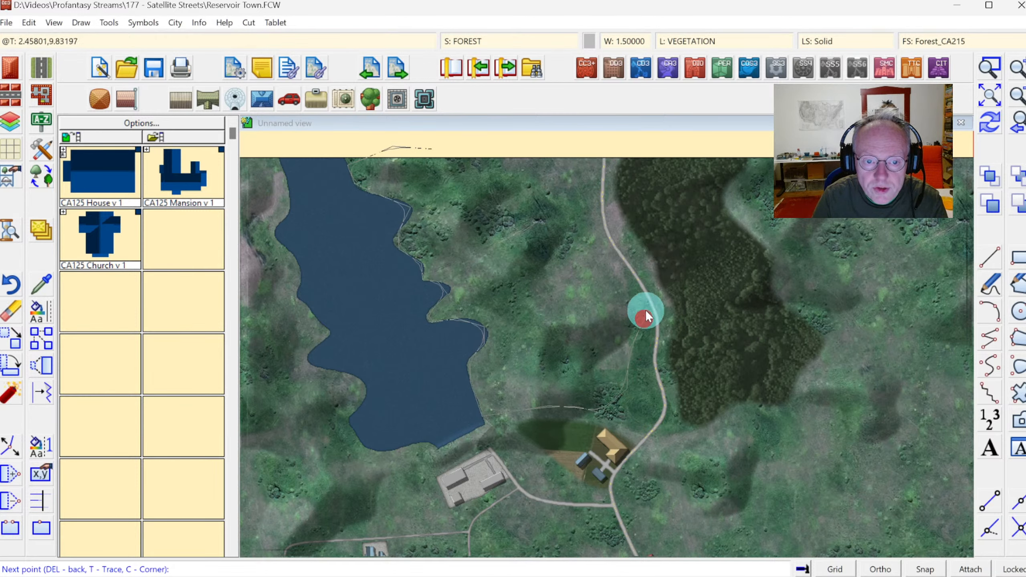
click(646, 293)
click(607, 258)
click(579, 201)
click(598, 161)
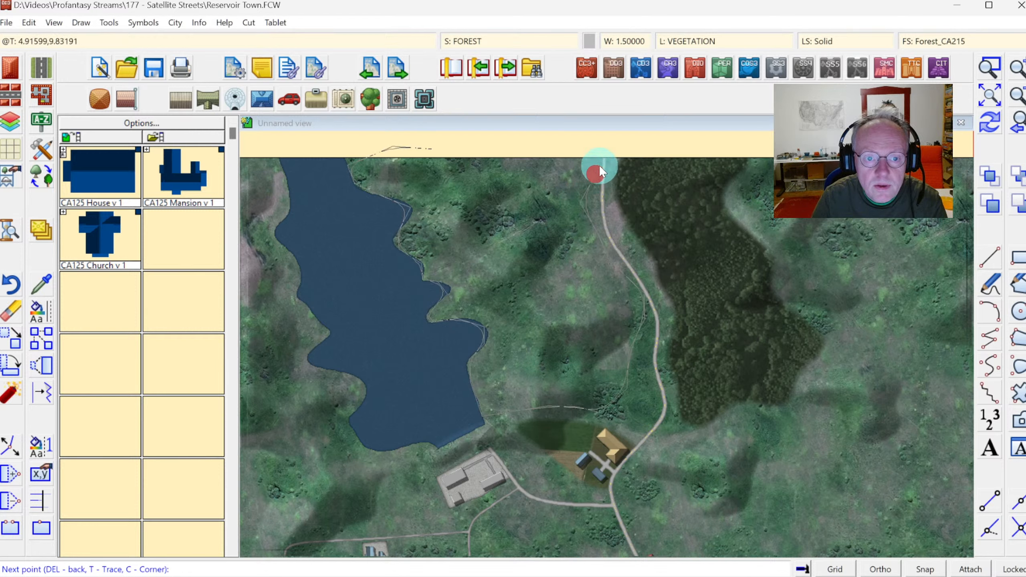
click(589, 142)
click(544, 134)
click(507, 137)
right_click(506, 136)
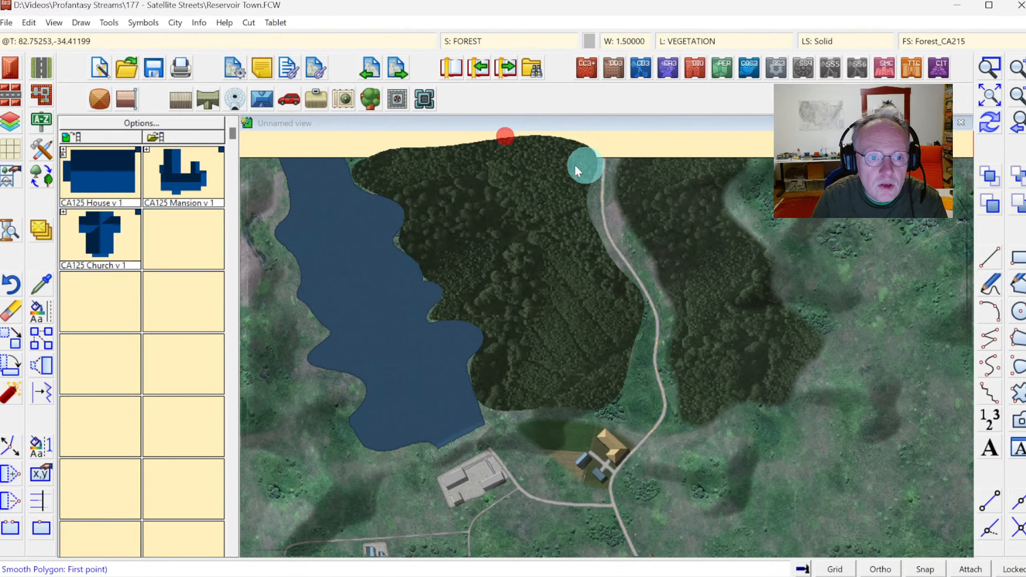
Add two small forest patches, one beside the north road and one east of the eastern forest.
click(990, 122)
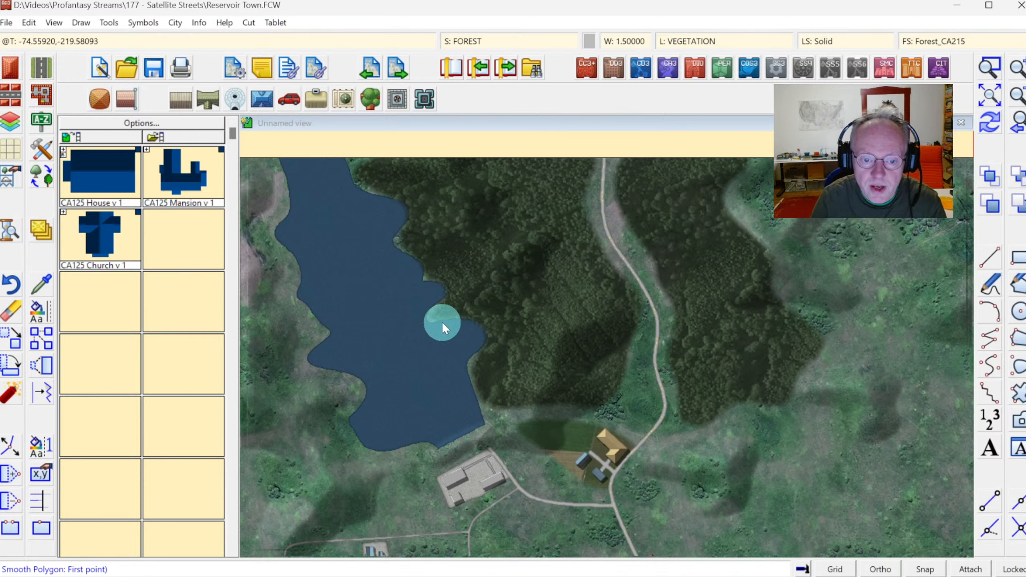
click(640, 380)
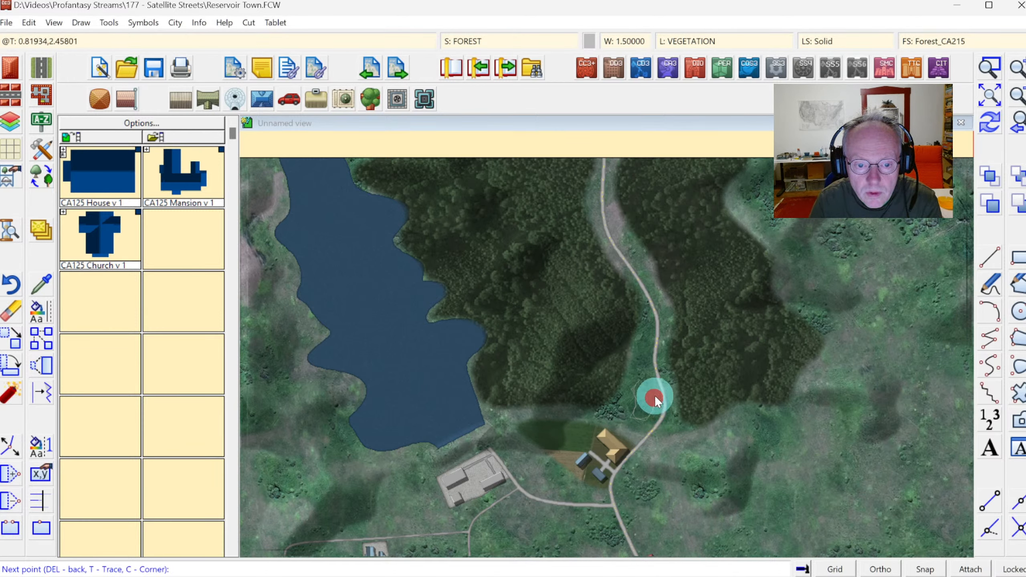
right_click(653, 385)
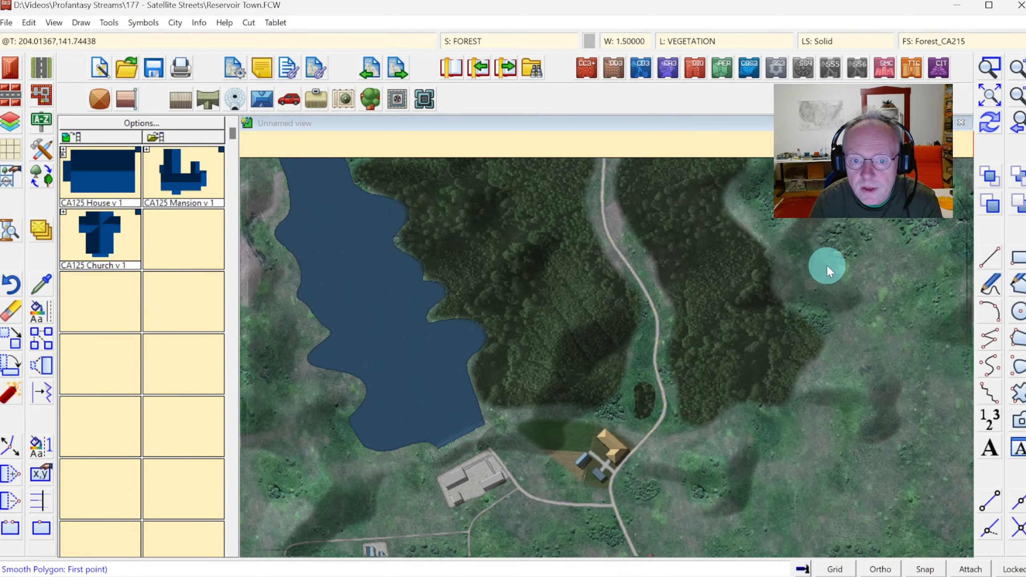
click(823, 238)
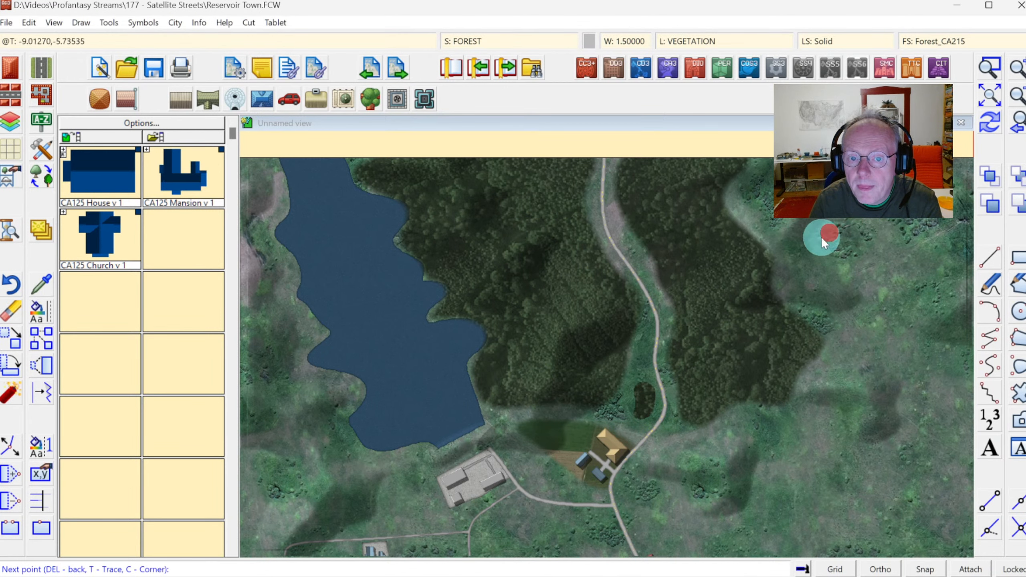
right_click(910, 261)
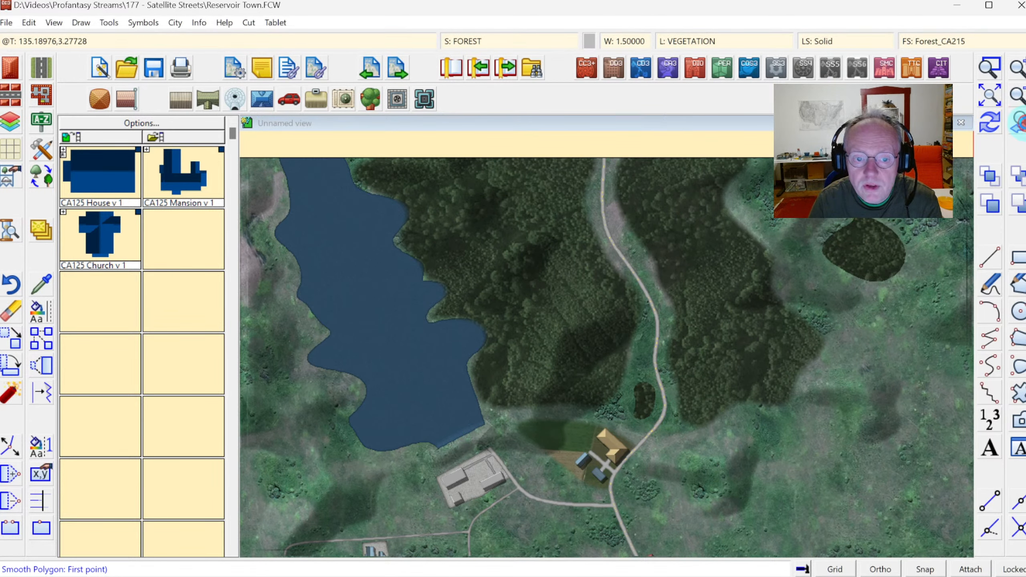
click(1020, 121)
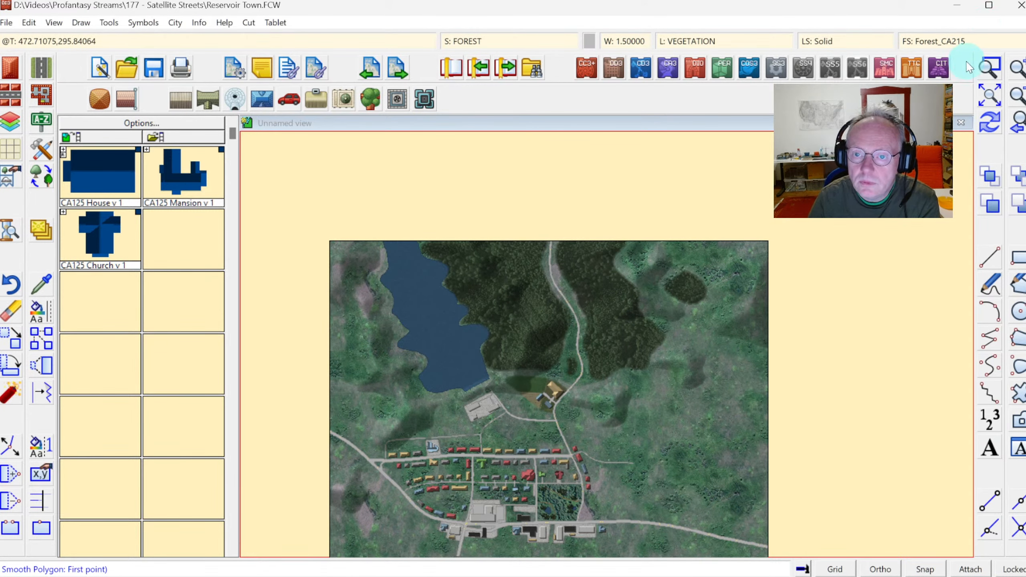
Draw a Vegetation, Fields 6 polygon east of the village between the eastern path and the main road.
click(989, 67)
click(521, 350)
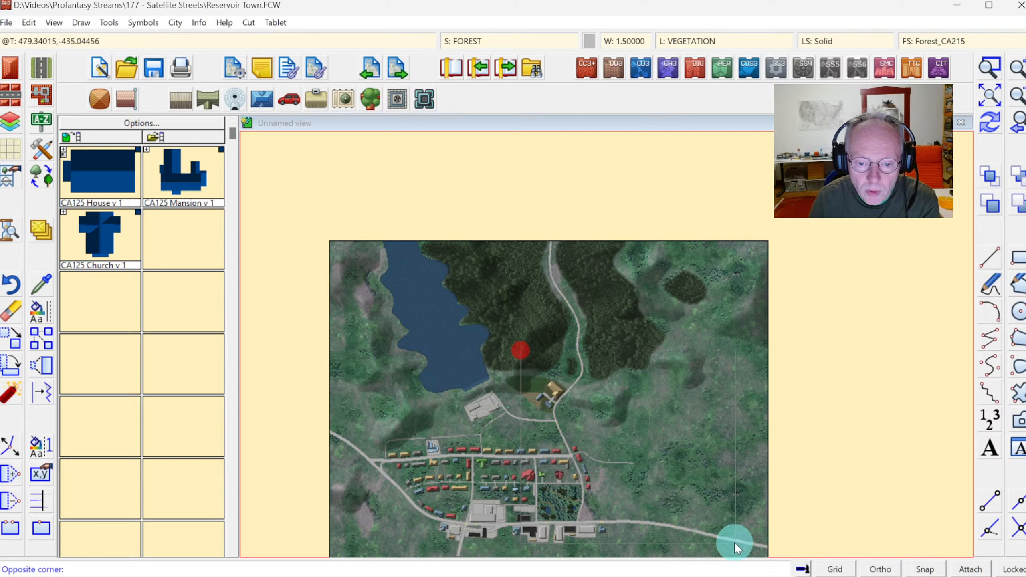
click(792, 553)
click(44, 154)
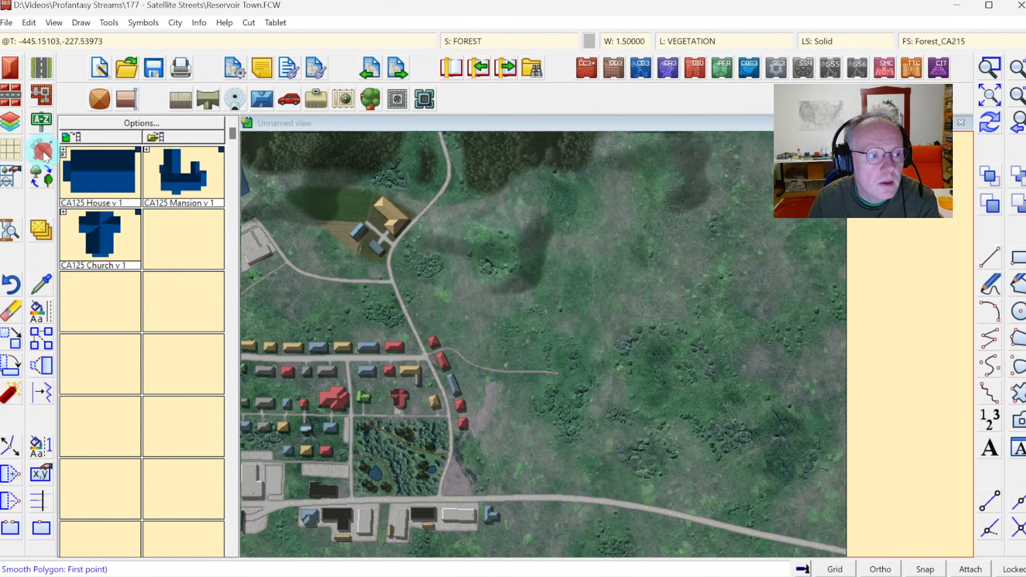
click(694, 295)
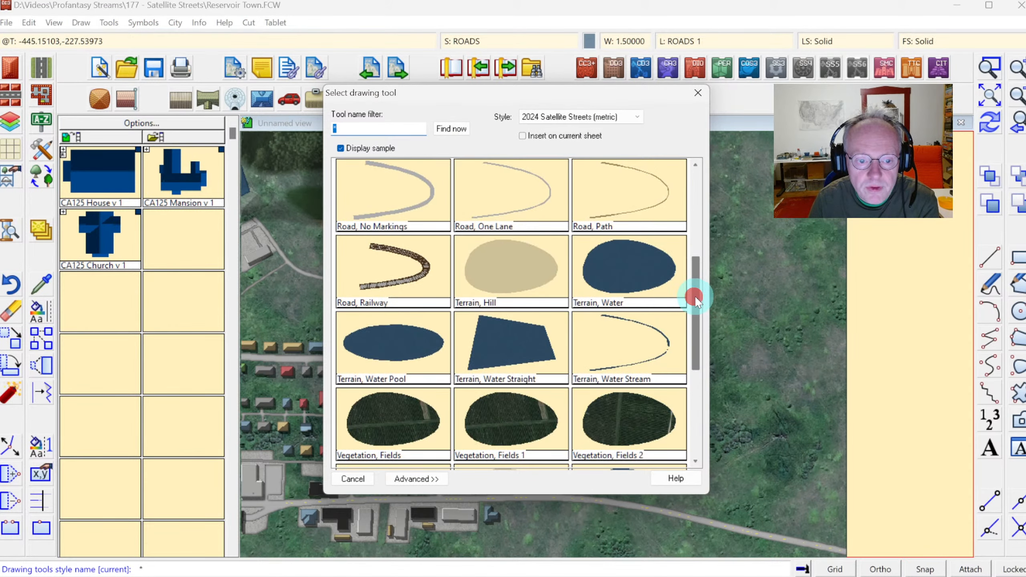
drag(694, 296, 692, 372)
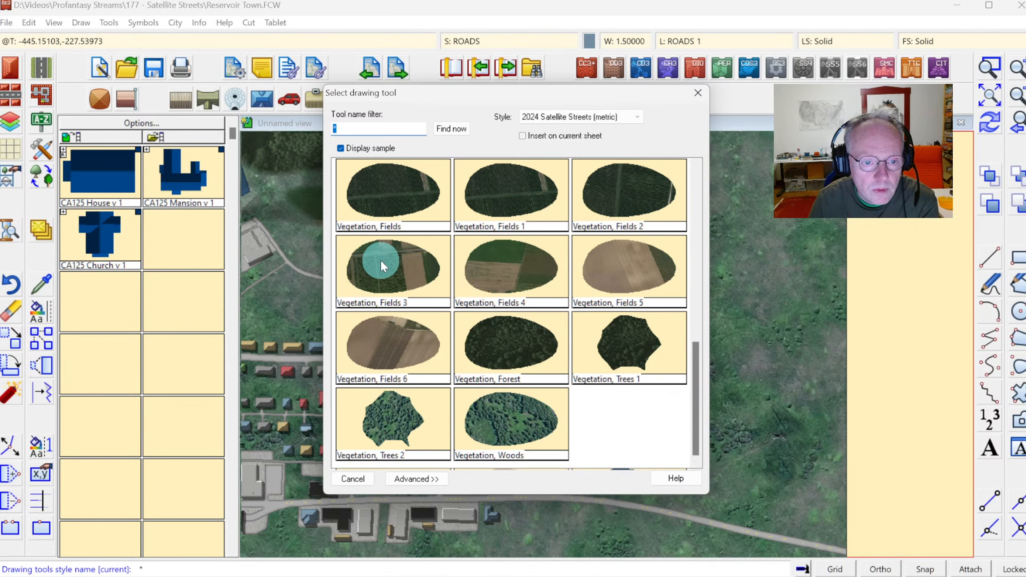
double_click(389, 322)
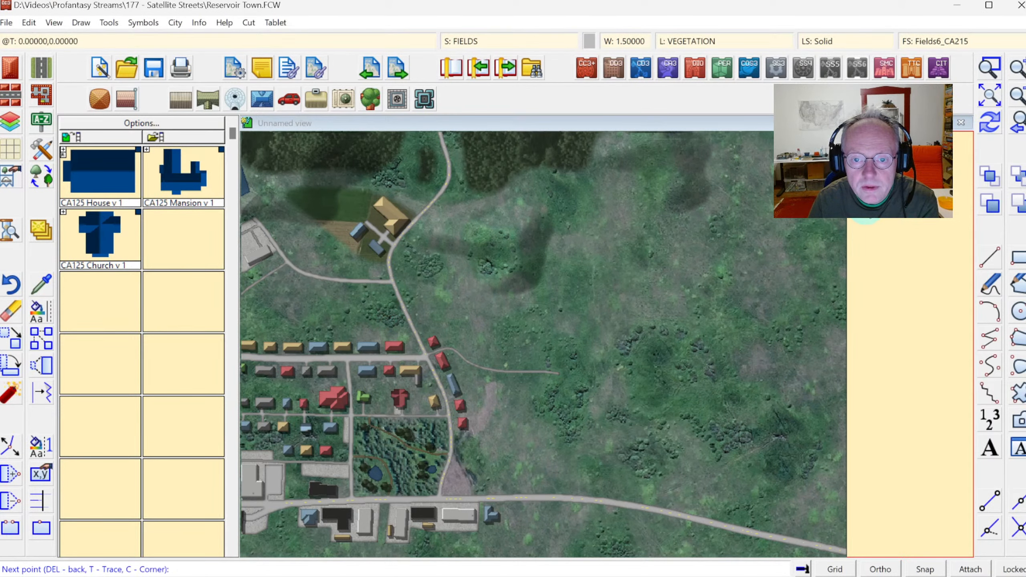
click(759, 224)
click(612, 210)
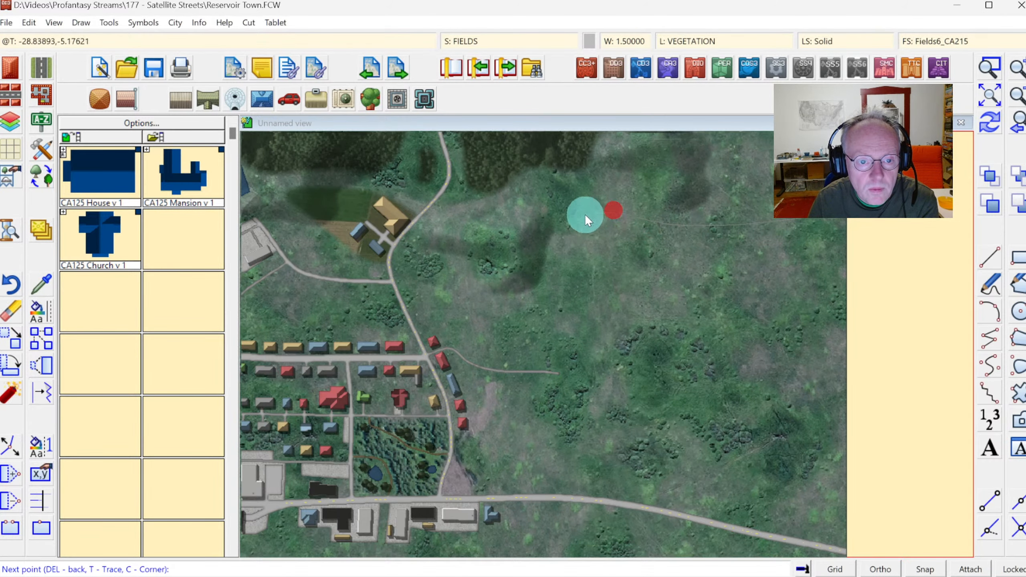
click(565, 256)
click(567, 298)
click(550, 358)
click(563, 406)
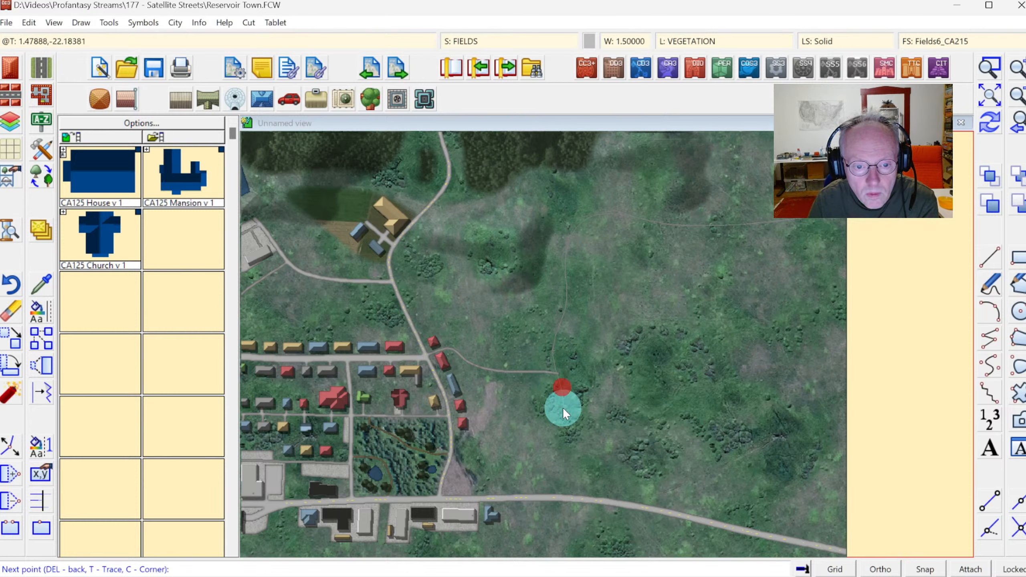
click(566, 473)
click(598, 482)
click(732, 507)
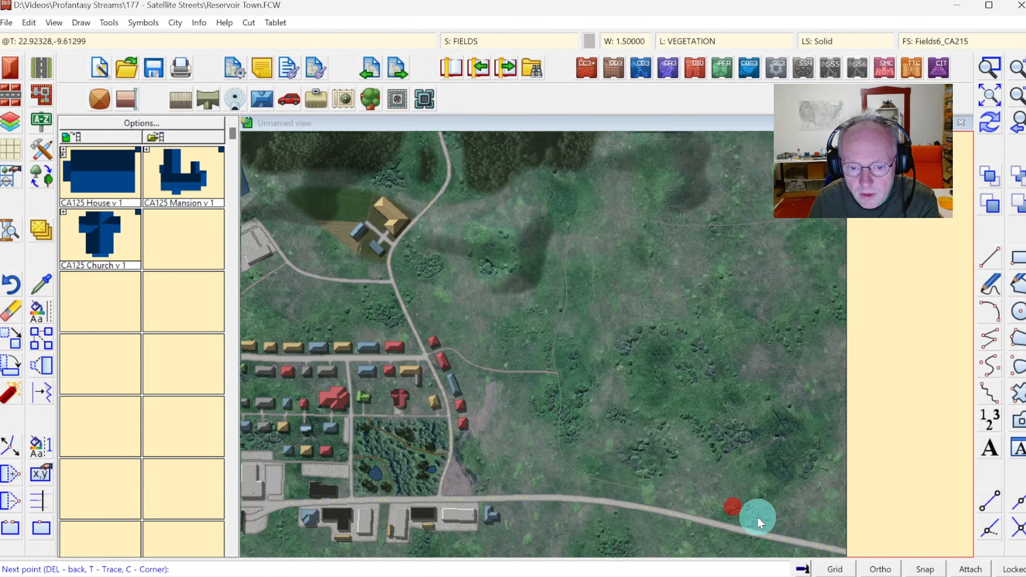
click(859, 537)
click(877, 502)
click(874, 406)
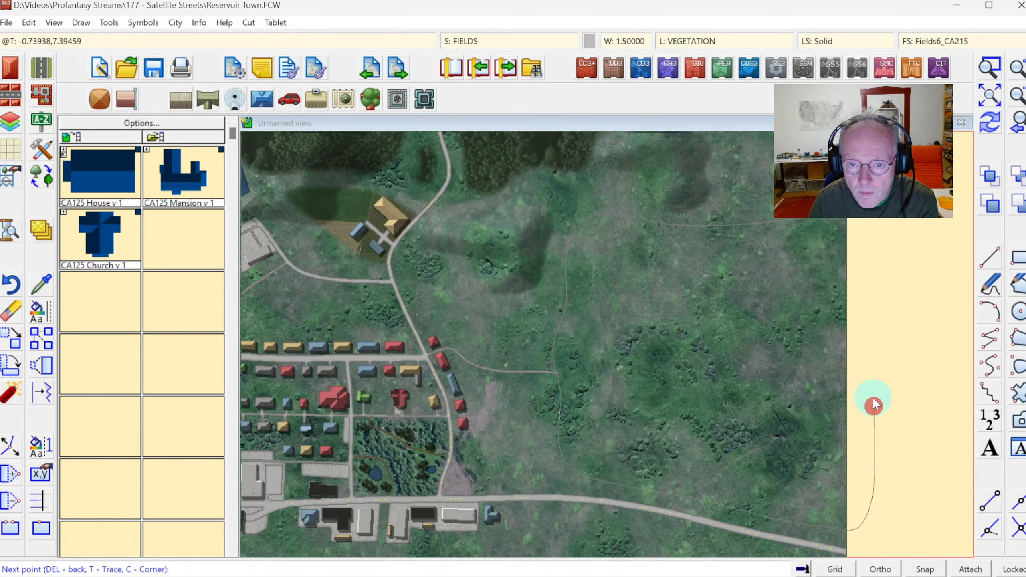
right_click(879, 238)
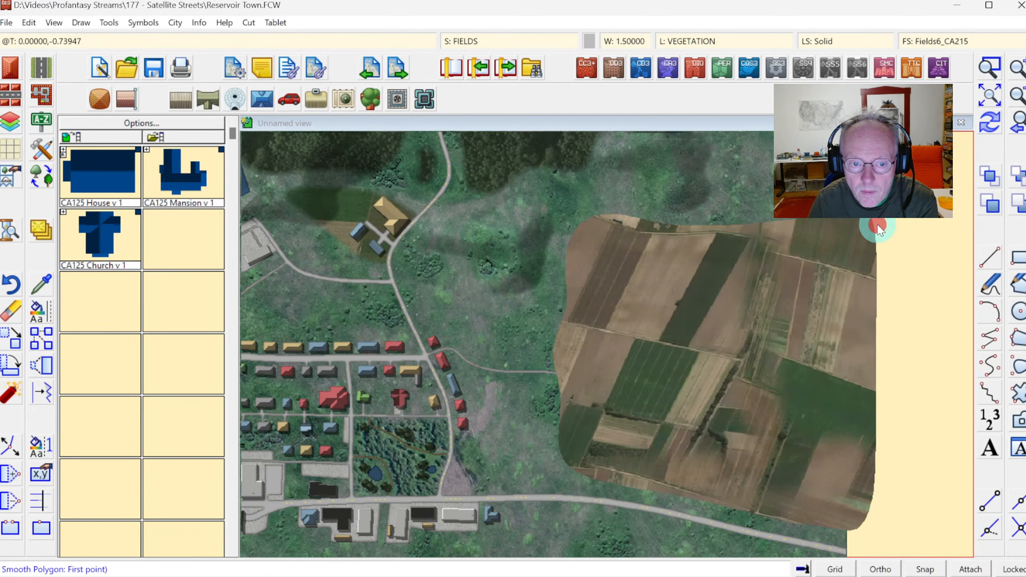
Draw a Vegetation, Fields 3 polygon south of the main road in the map's southeast corner.
click(987, 127)
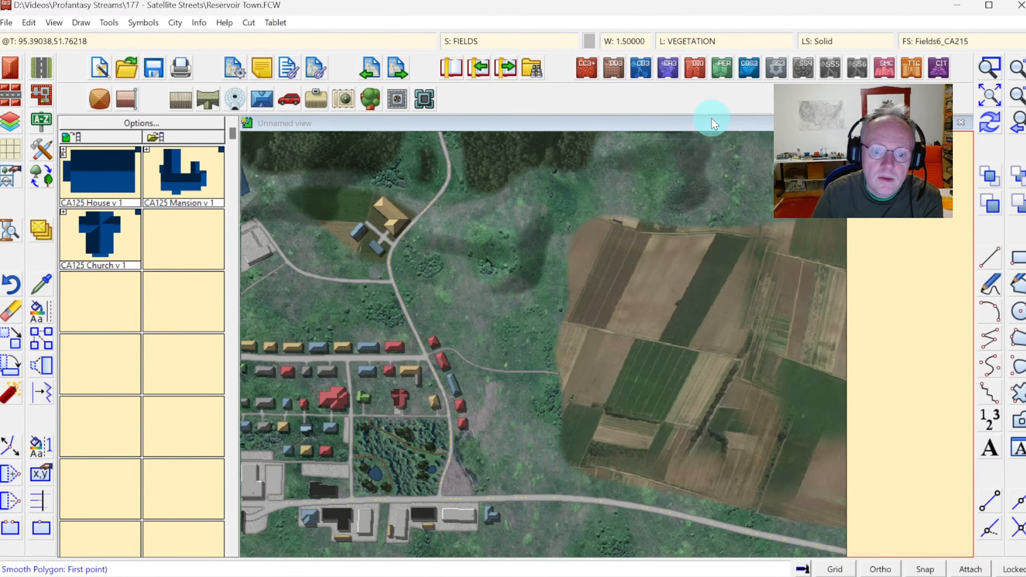
click(990, 96)
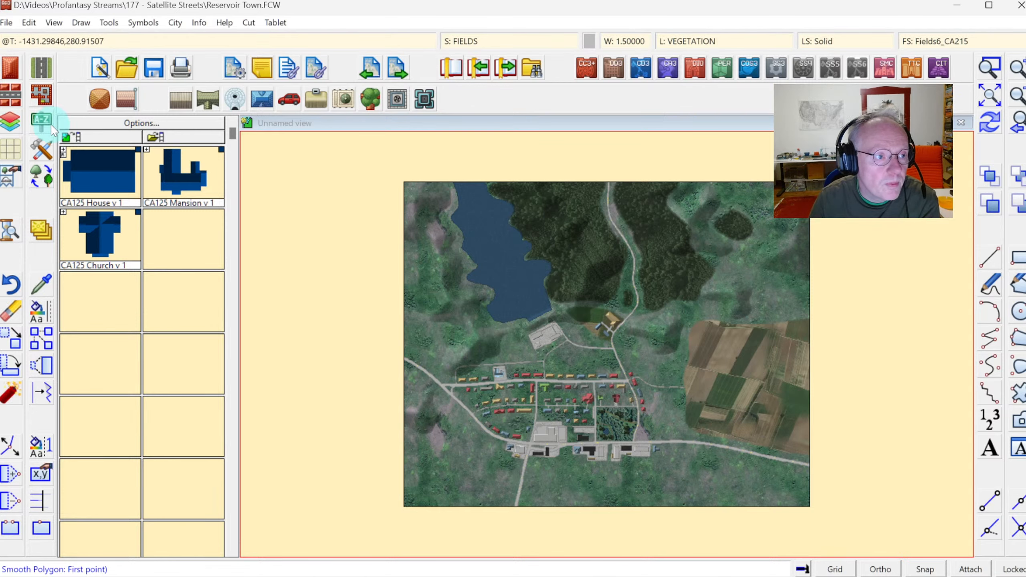
click(41, 152)
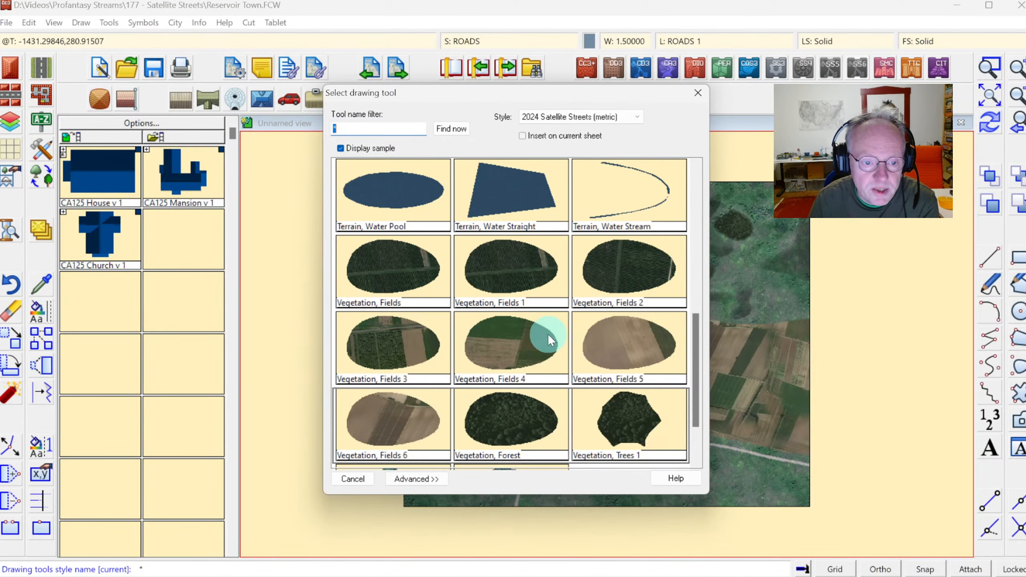
click(388, 339)
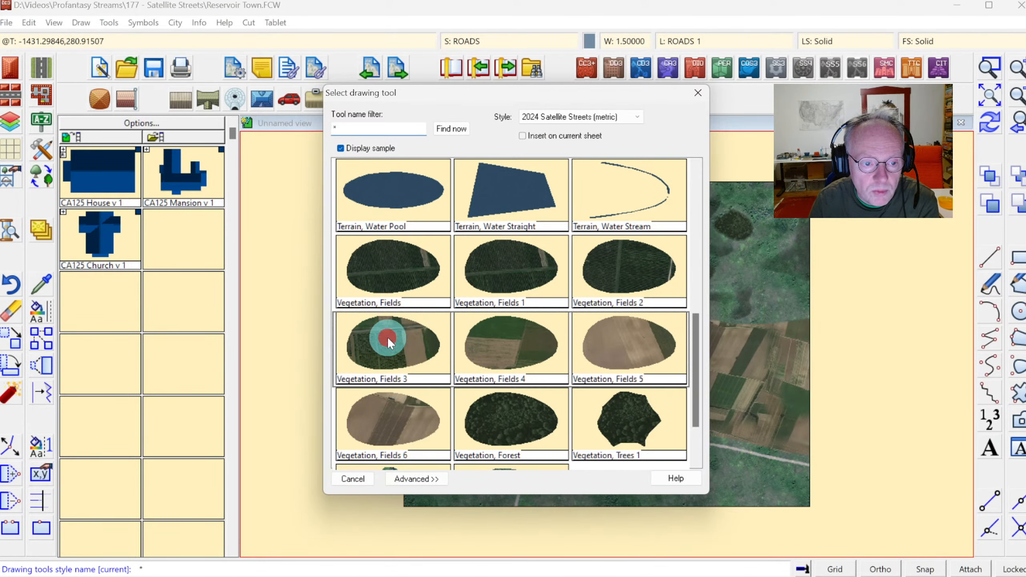
click(654, 517)
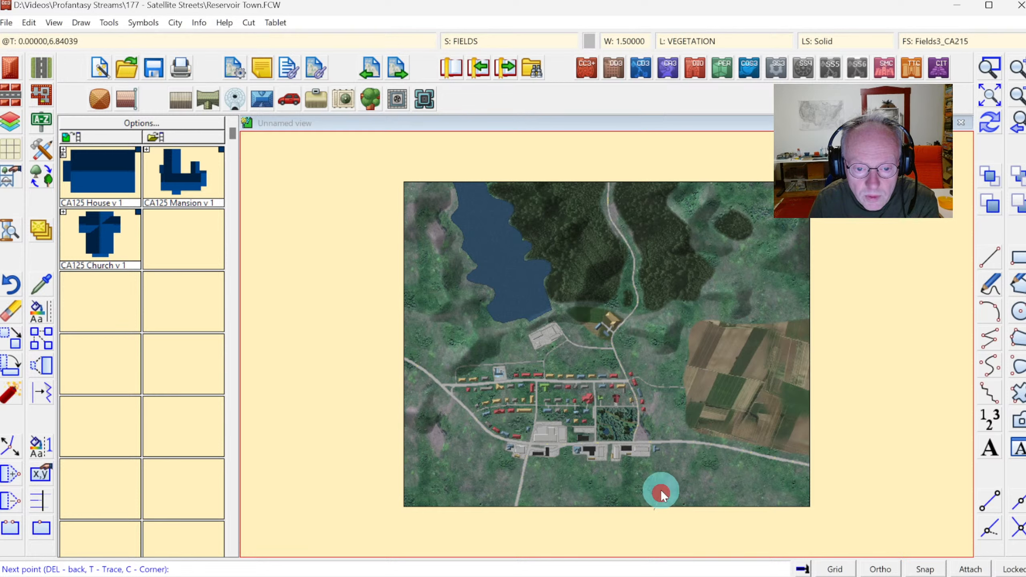
click(670, 453)
click(721, 456)
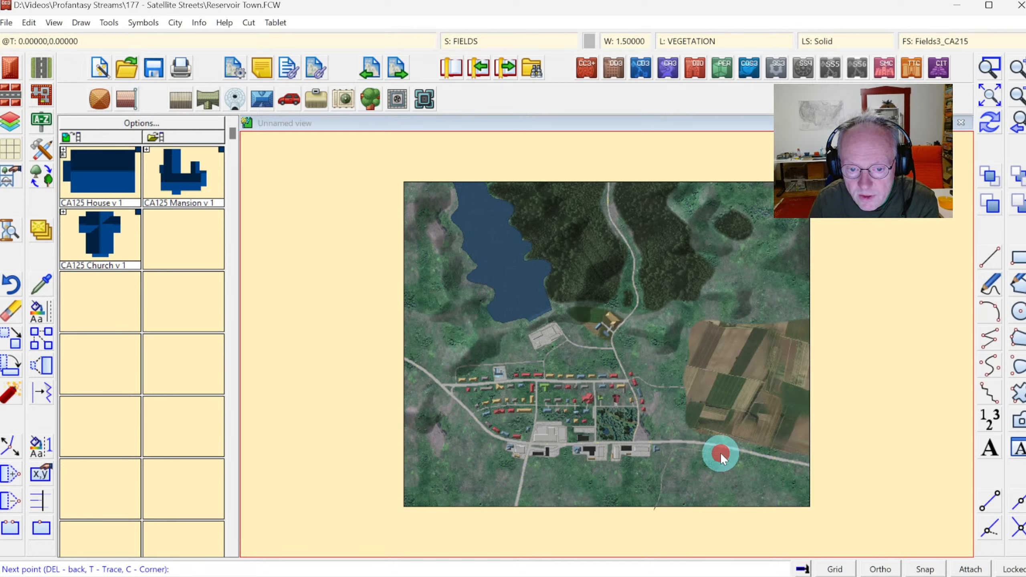
click(820, 474)
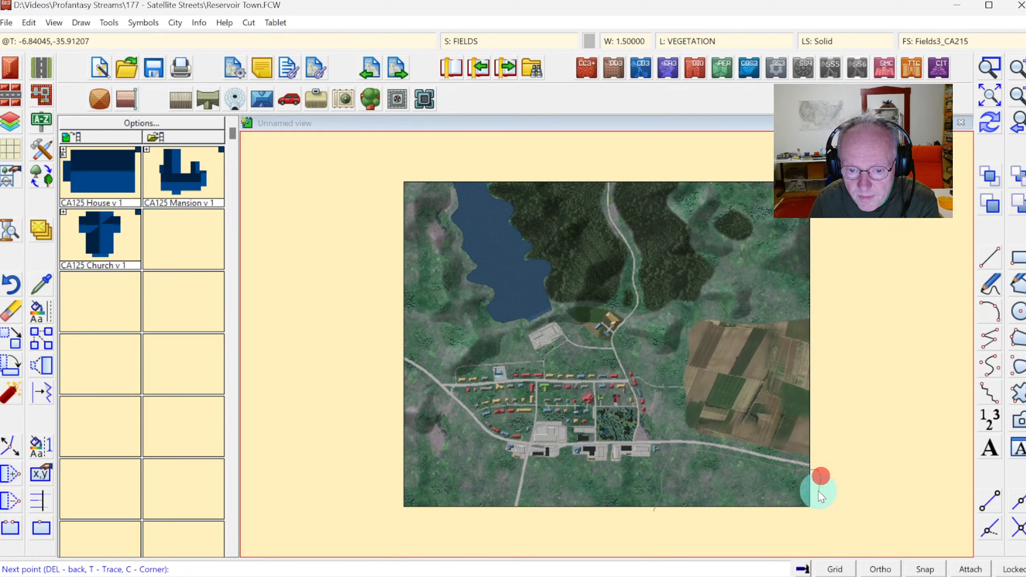
click(818, 509)
click(805, 519)
click(662, 518)
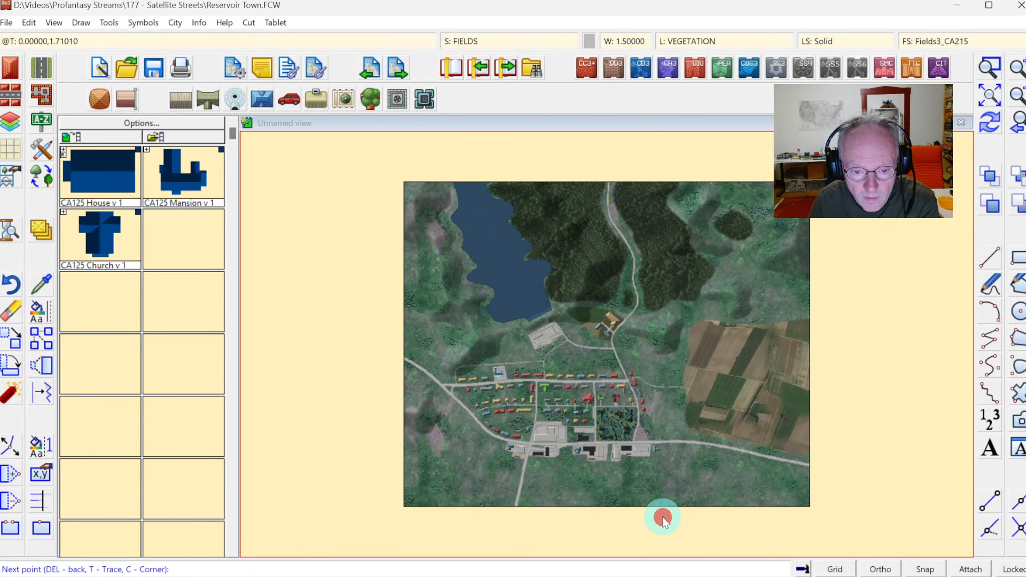
right_click(662, 518)
Insert an irregular T-shaped building with CA215 Orange Roof just south of the main road beside the fields.
click(998, 128)
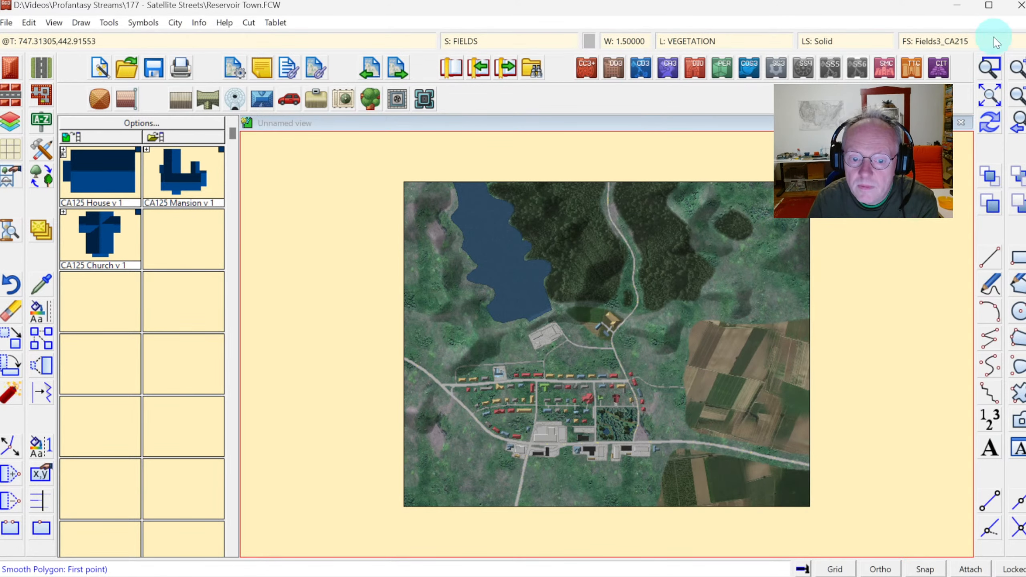
click(989, 67)
click(660, 406)
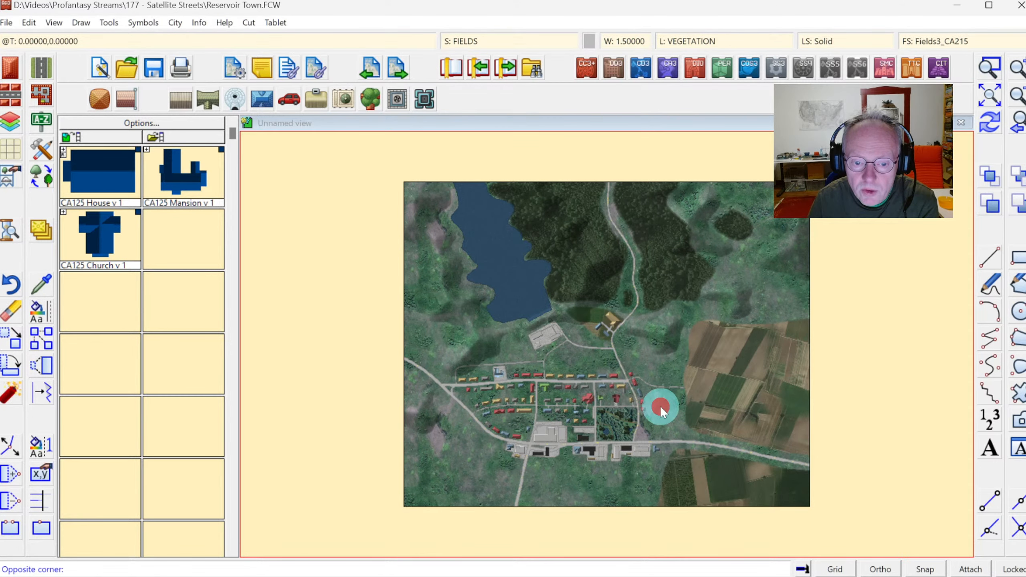
click(807, 488)
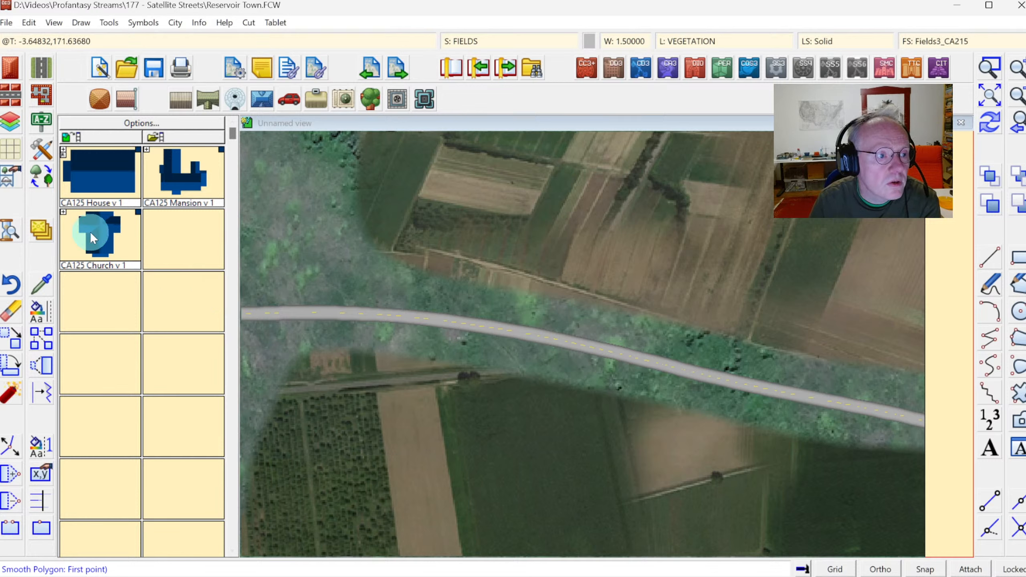
click(11, 69)
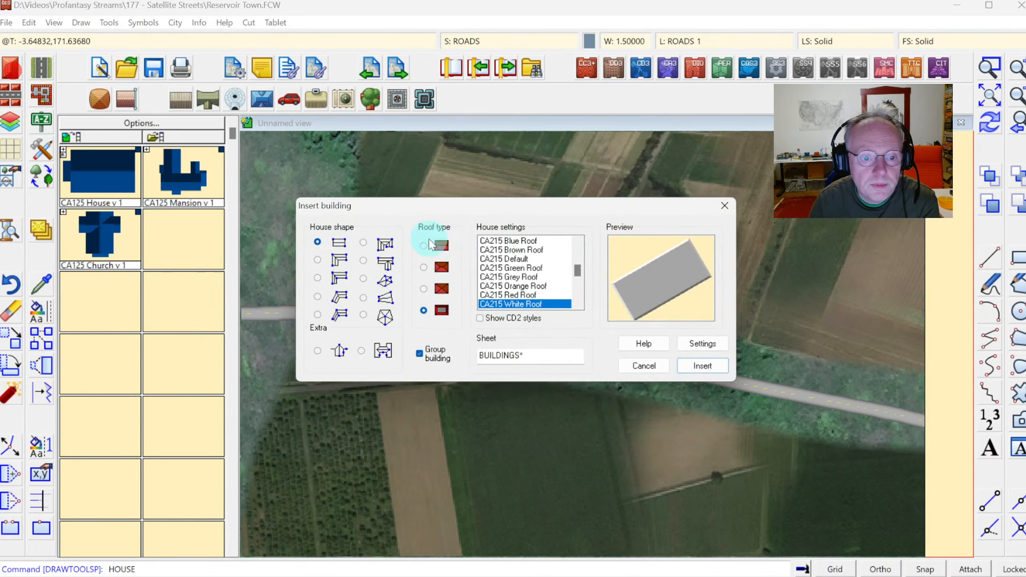
click(363, 261)
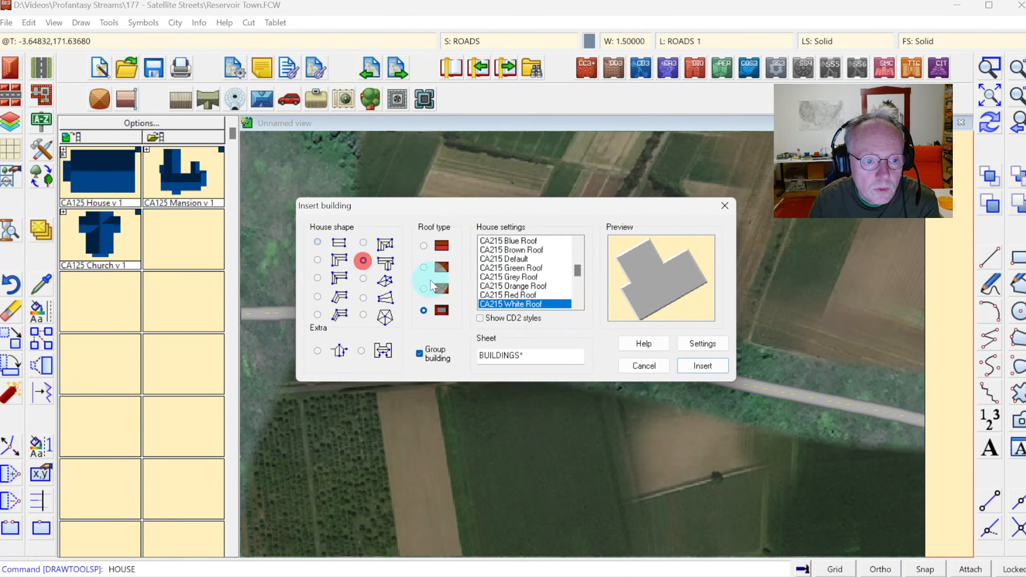
click(511, 268)
click(513, 277)
click(510, 286)
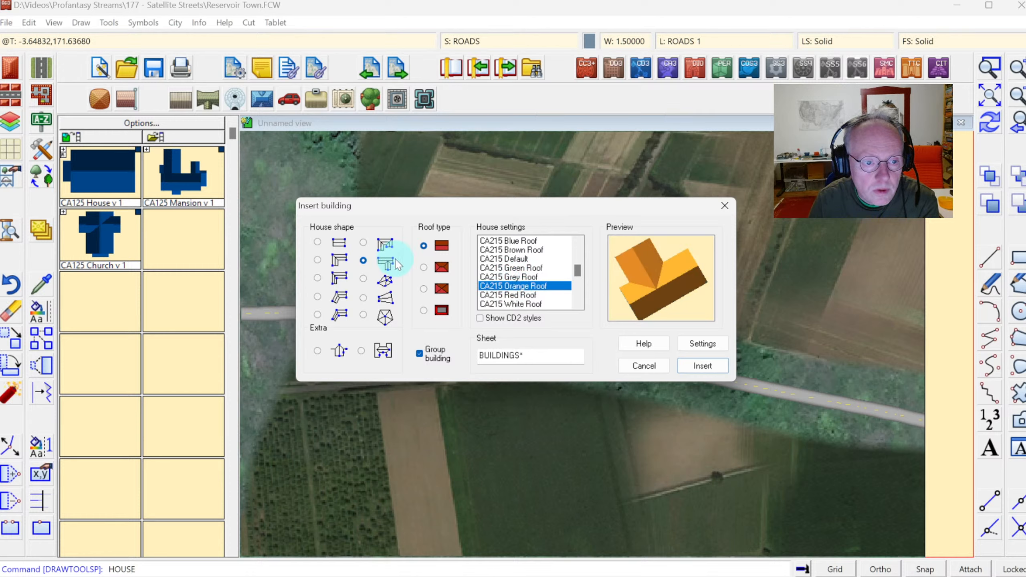
click(694, 366)
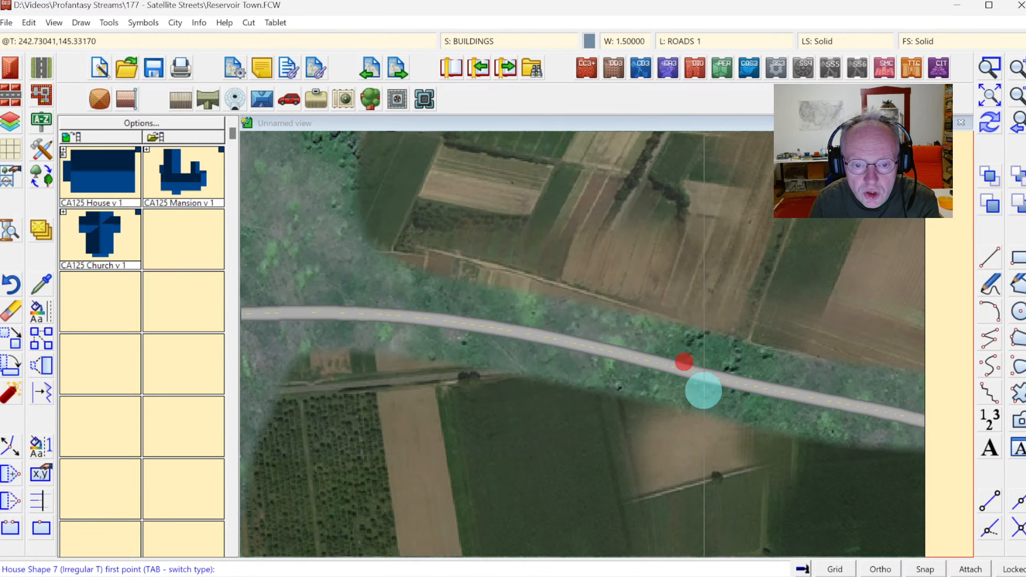
click(701, 387)
click(734, 394)
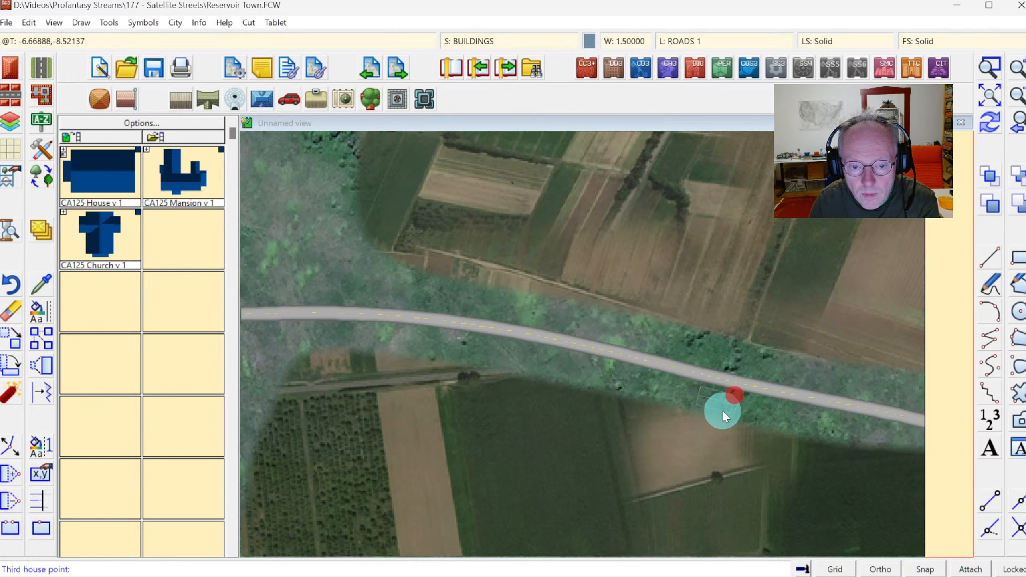
click(721, 410)
click(713, 425)
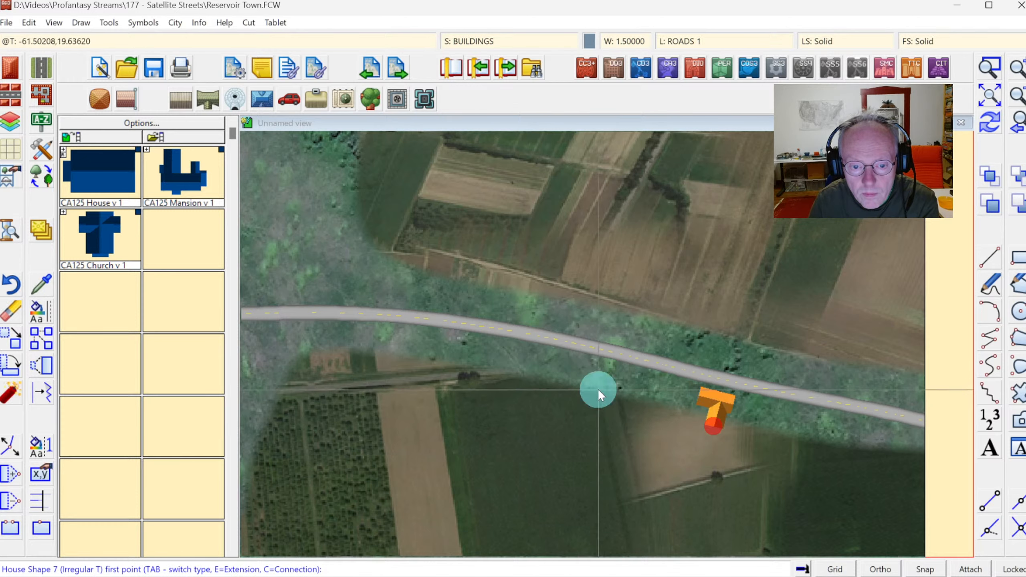
Insert a rectangular CA215 Blue Roof building with a hipped roof just north of the main road.
right_click(496, 347)
click(537, 357)
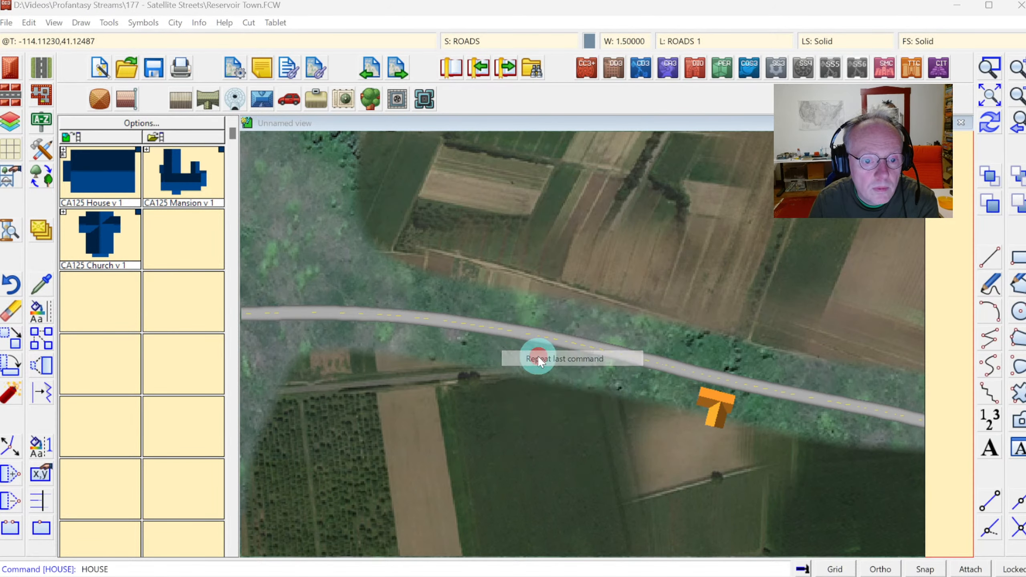
click(523, 260)
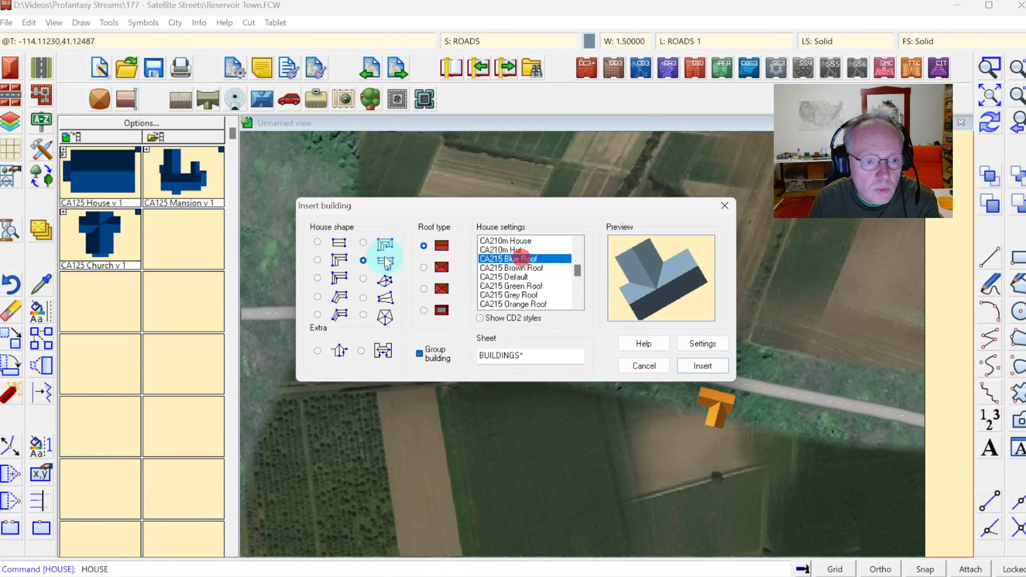
click(318, 243)
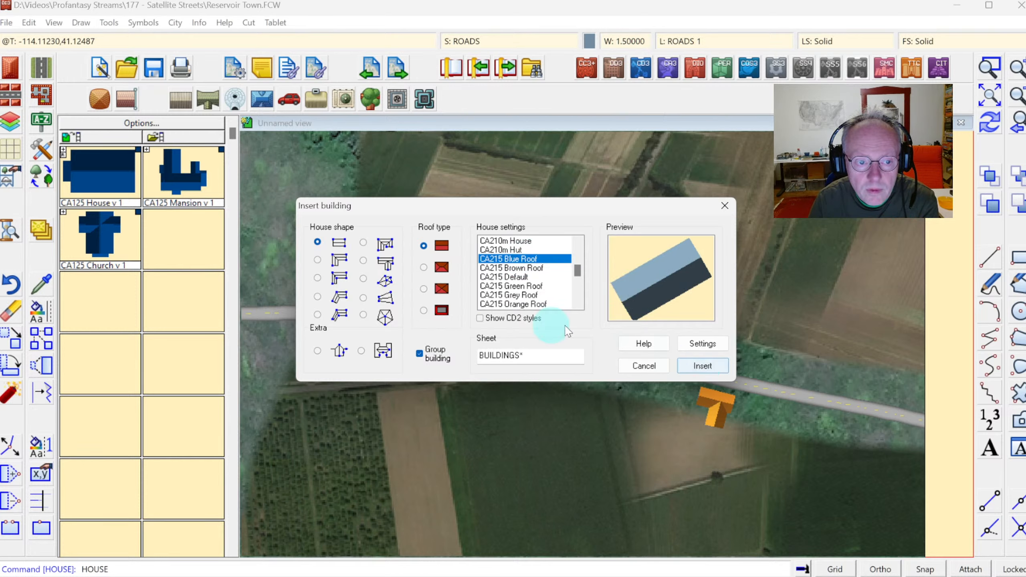
click(430, 274)
click(705, 366)
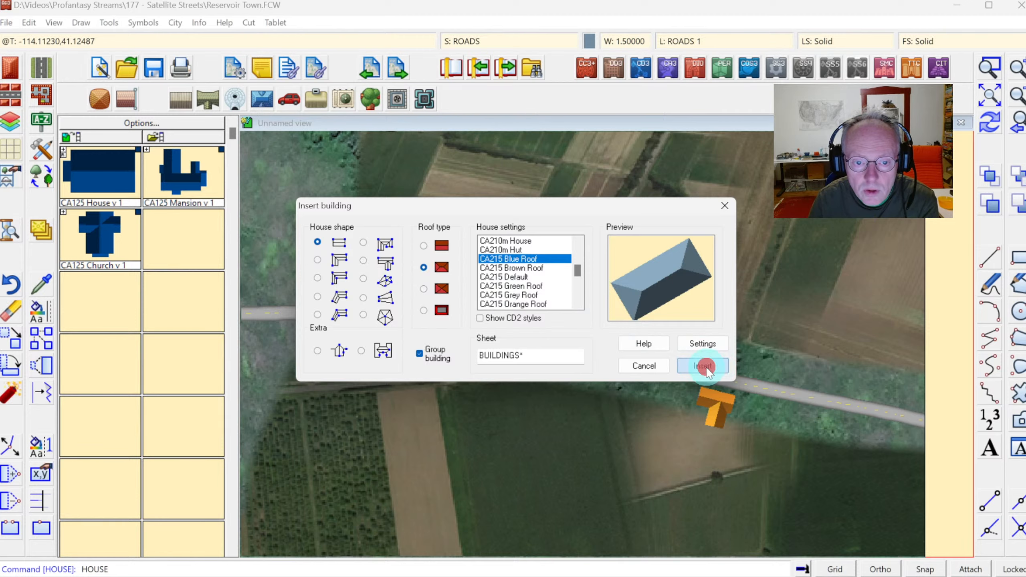
click(512, 319)
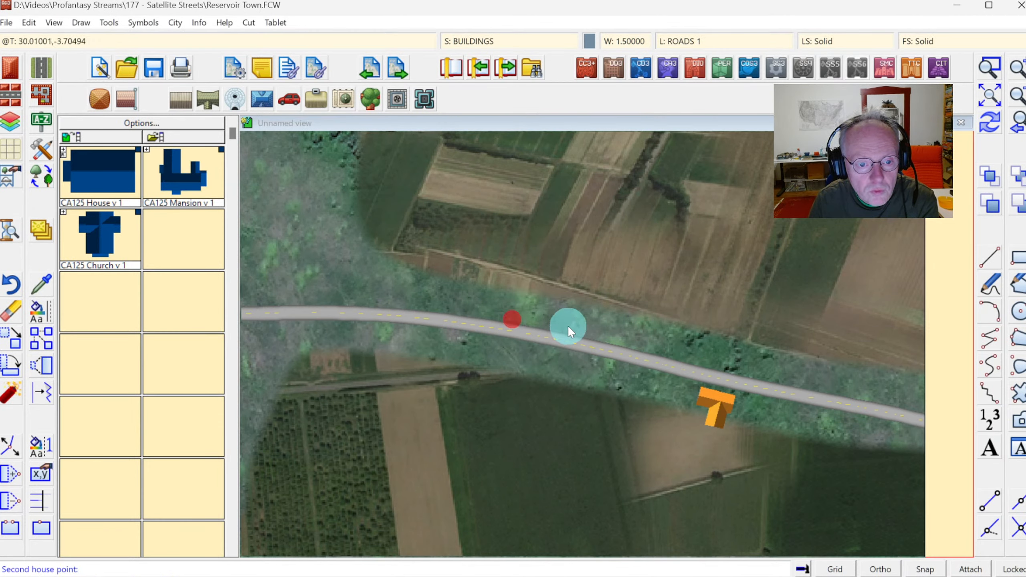
click(539, 323)
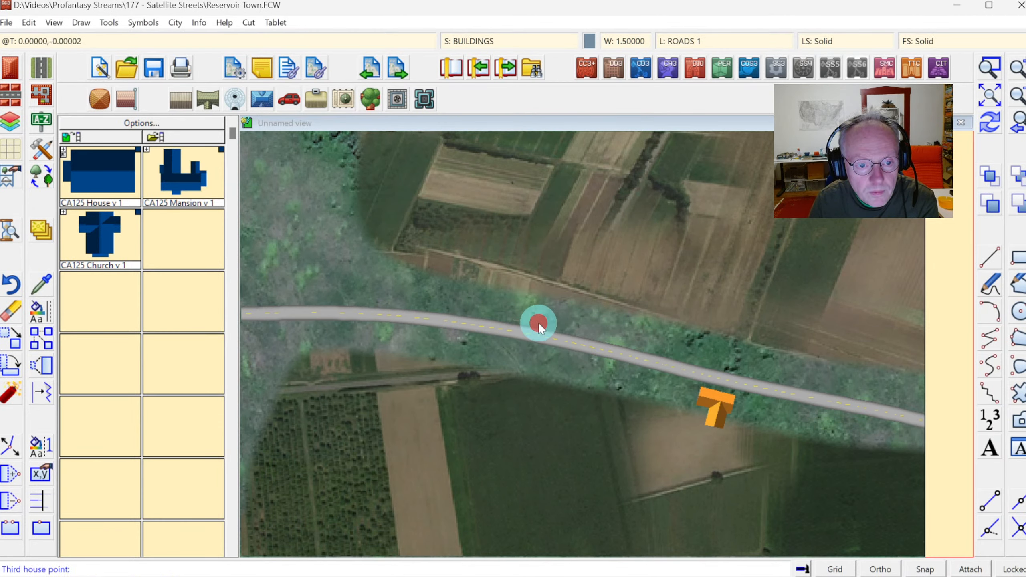
click(540, 300)
right_click(590, 329)
Insert a second rectangular blue-roof building with a gabled roof beside the first, north of the road.
right_click(582, 325)
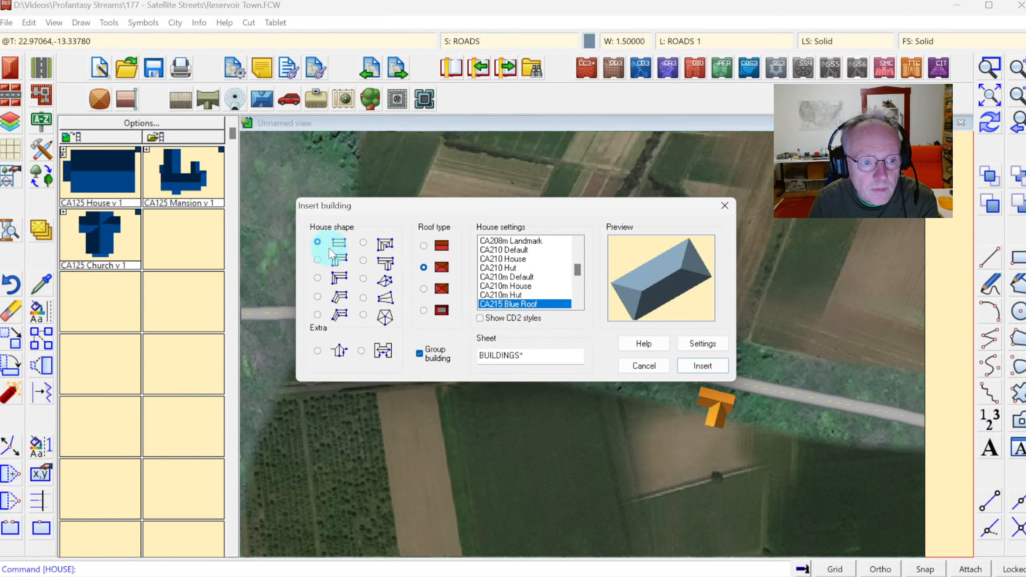
click(426, 248)
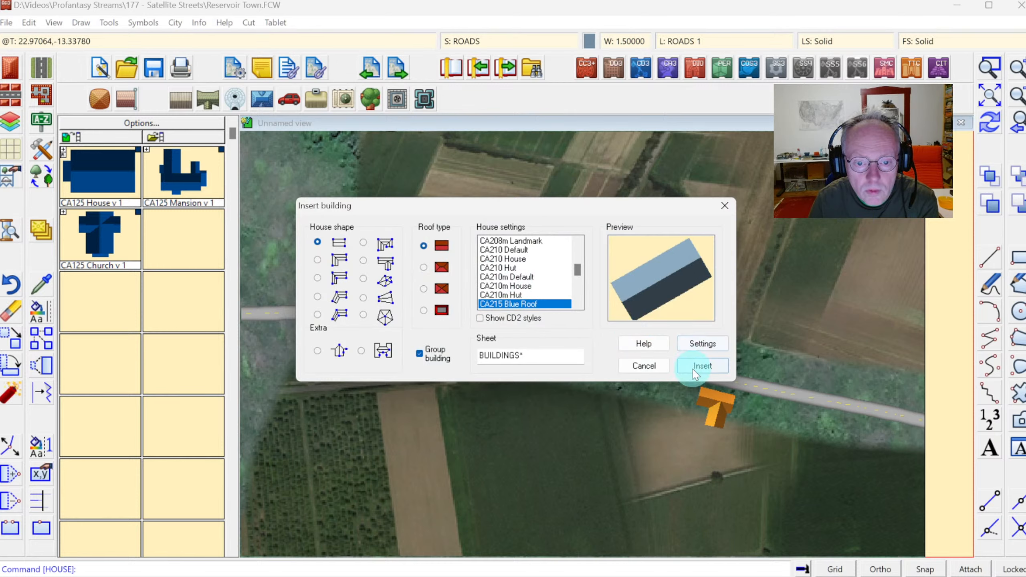
click(693, 366)
click(557, 294)
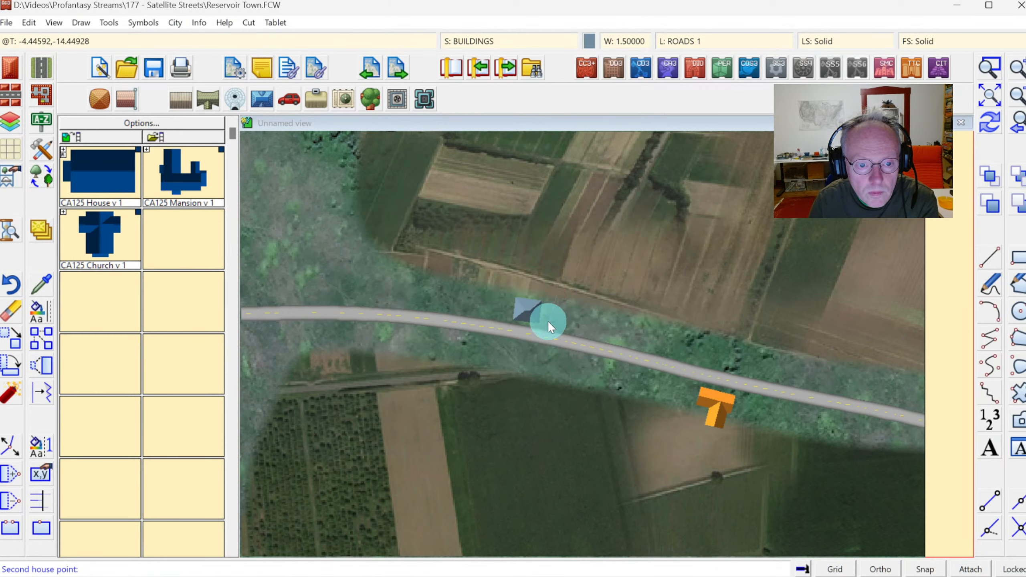
click(548, 322)
click(569, 328)
right_click(523, 320)
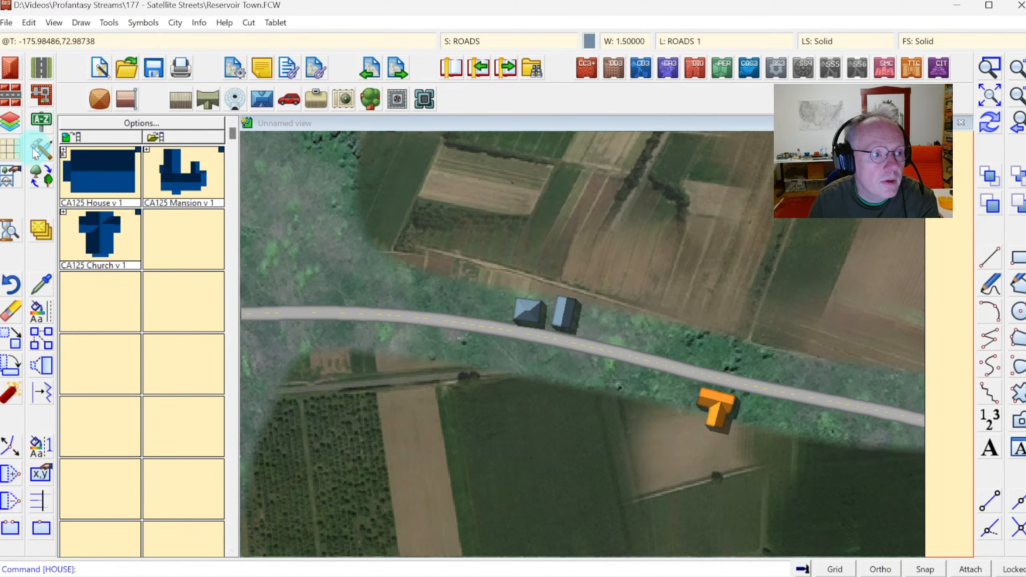
Draw Road, One Lane driveways from the main road to the blue-roof house and to the orange T-shaped house.
click(41, 74)
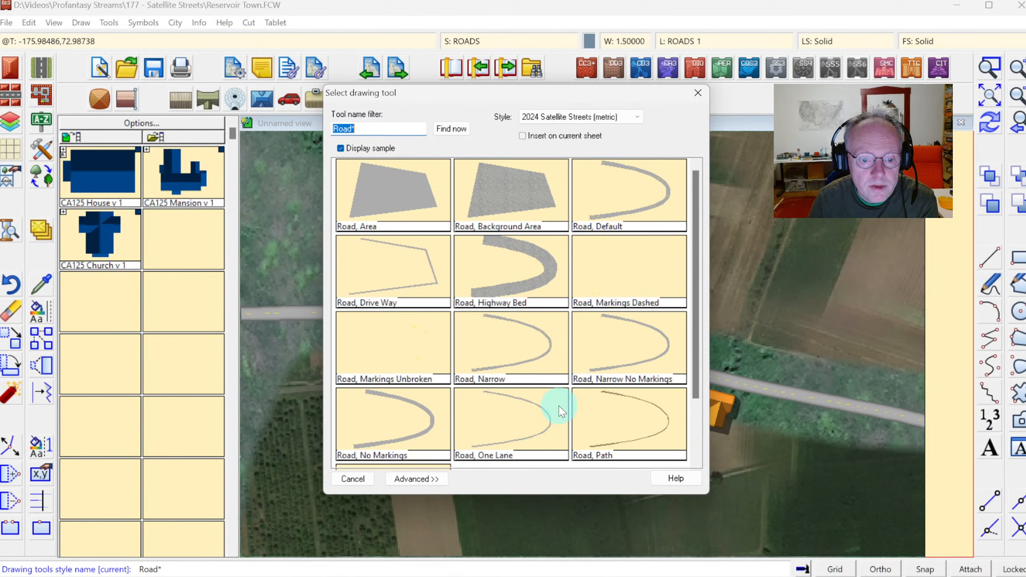
double_click(500, 402)
click(560, 334)
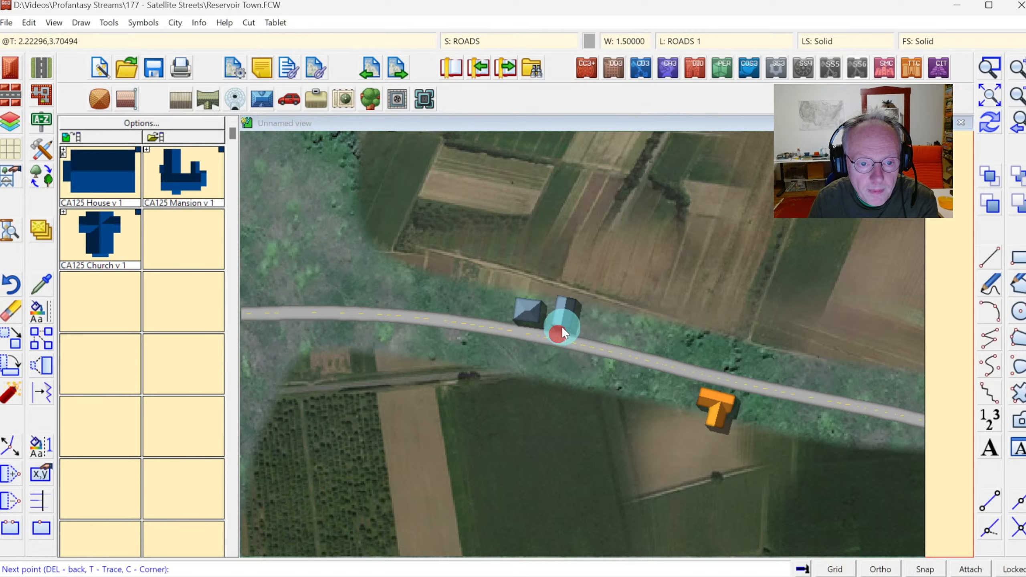
right_click(563, 319)
click(731, 381)
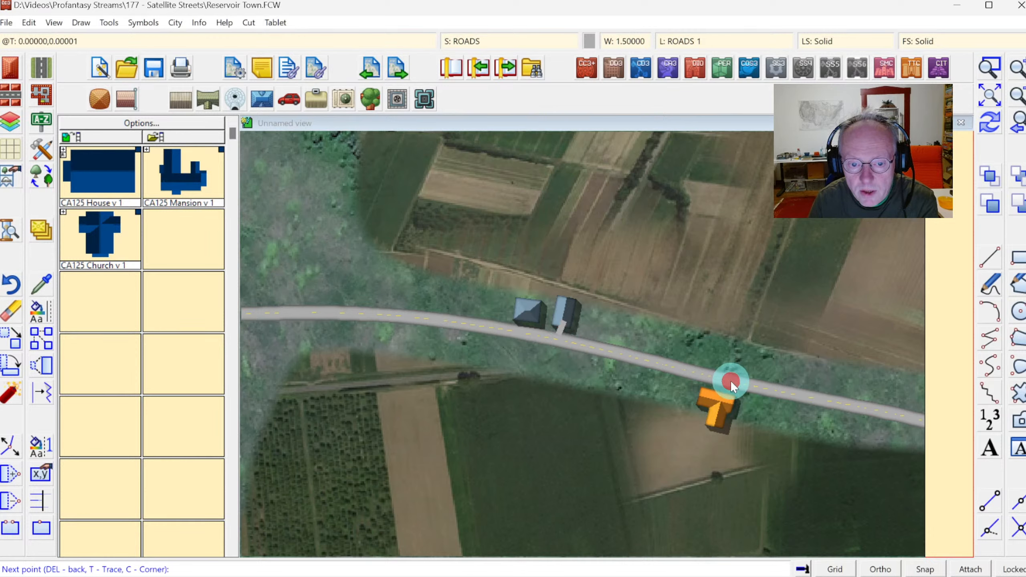
right_click(725, 403)
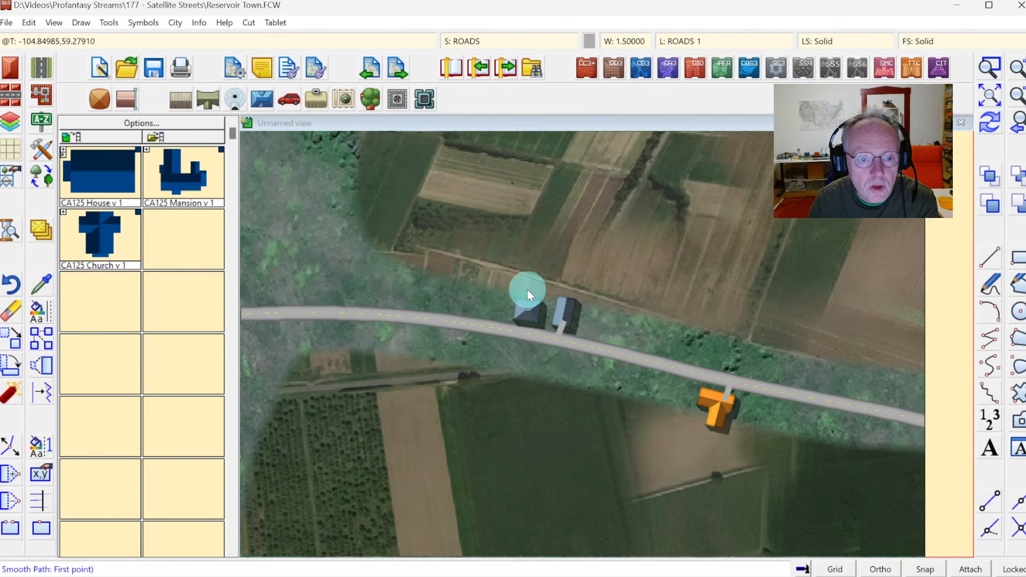
Draw a Road, Path from the main road north, then east along the field edges to the map's eastern border.
click(42, 144)
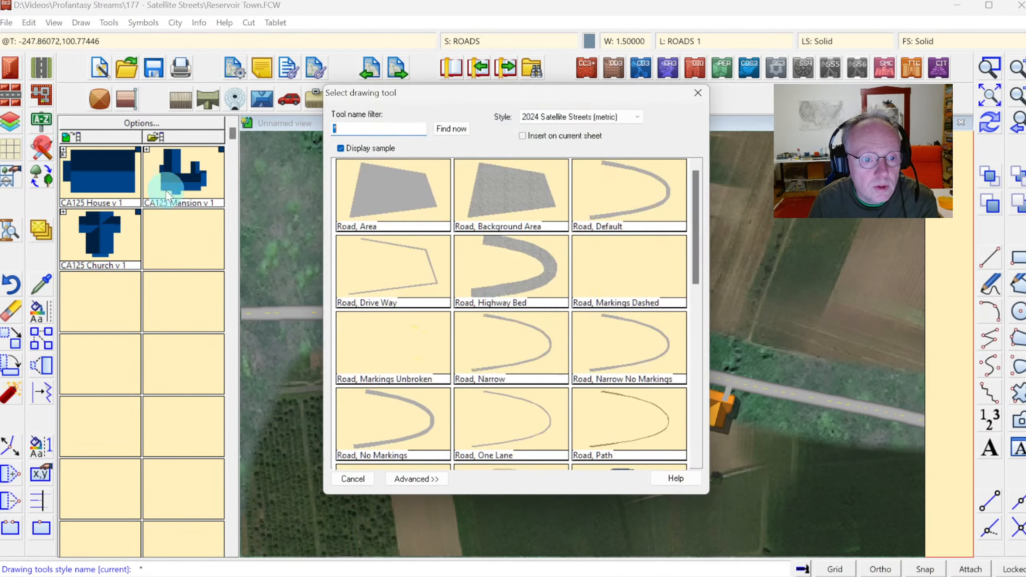
click(697, 320)
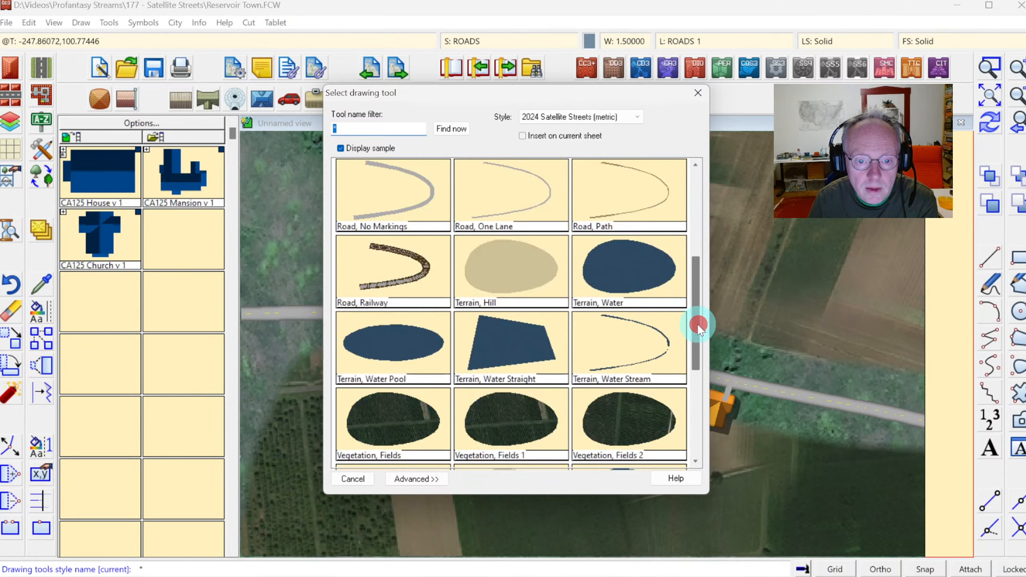
double_click(637, 221)
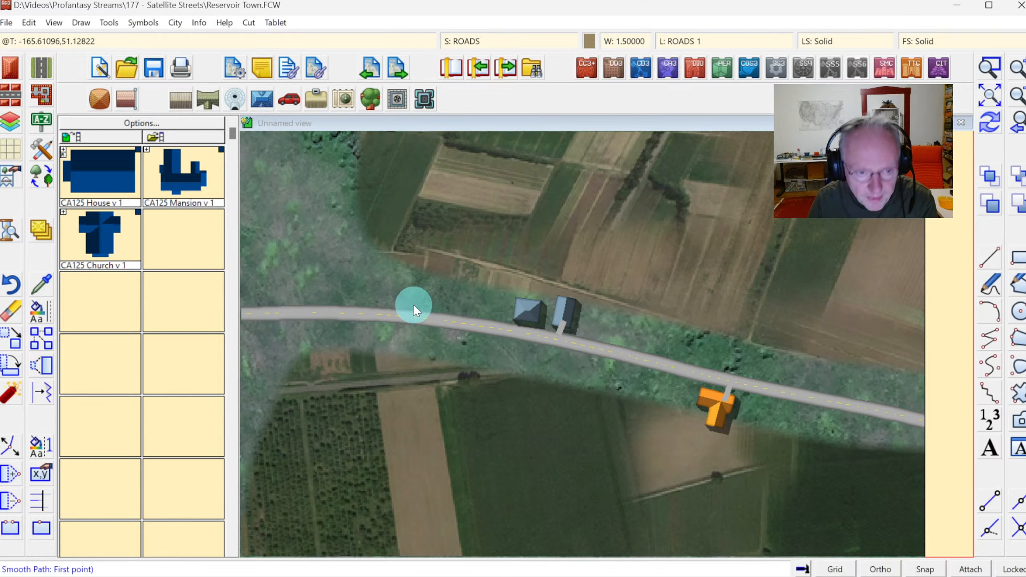
click(418, 314)
click(424, 273)
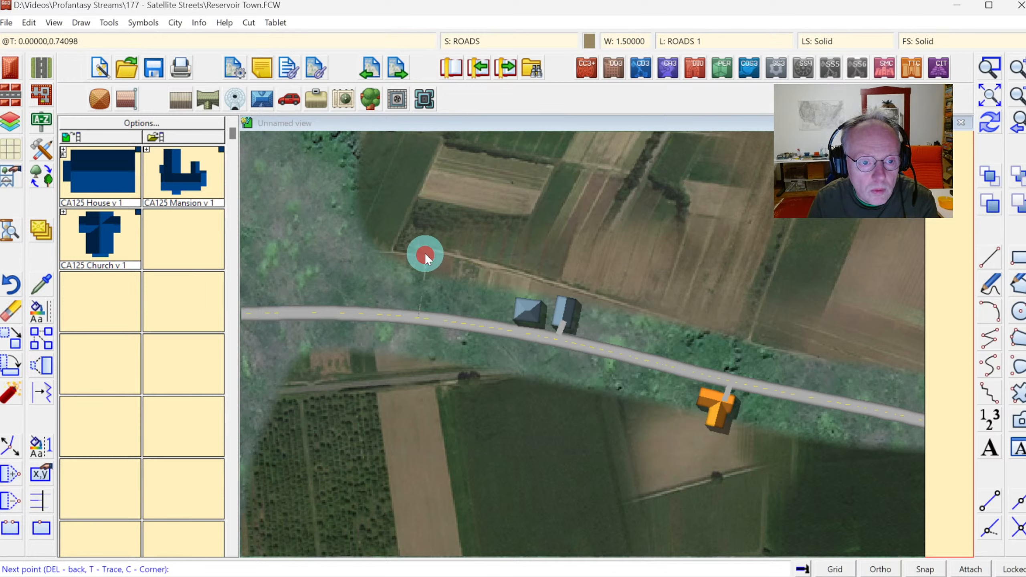
click(492, 266)
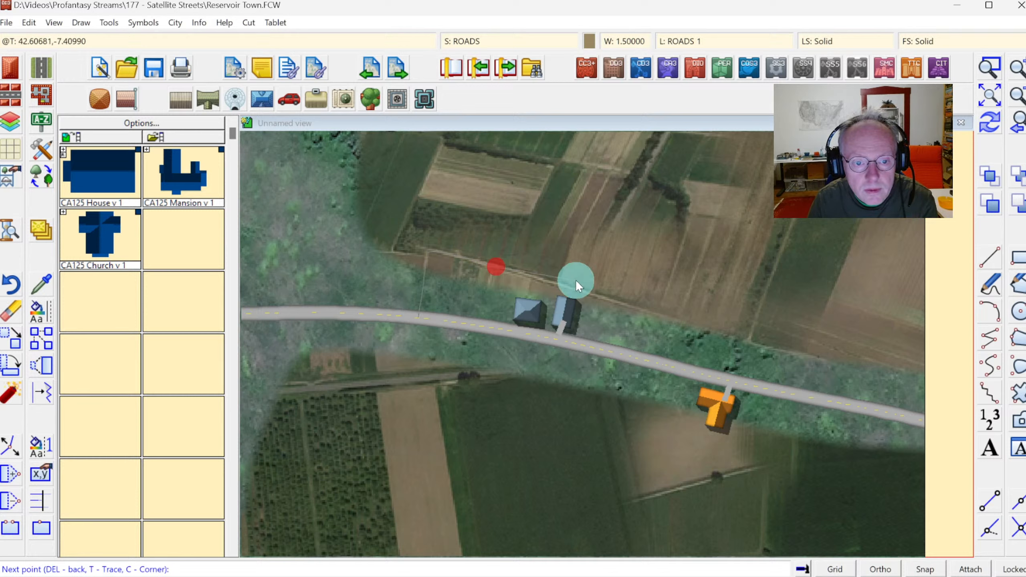
click(609, 297)
click(722, 334)
click(769, 348)
click(821, 358)
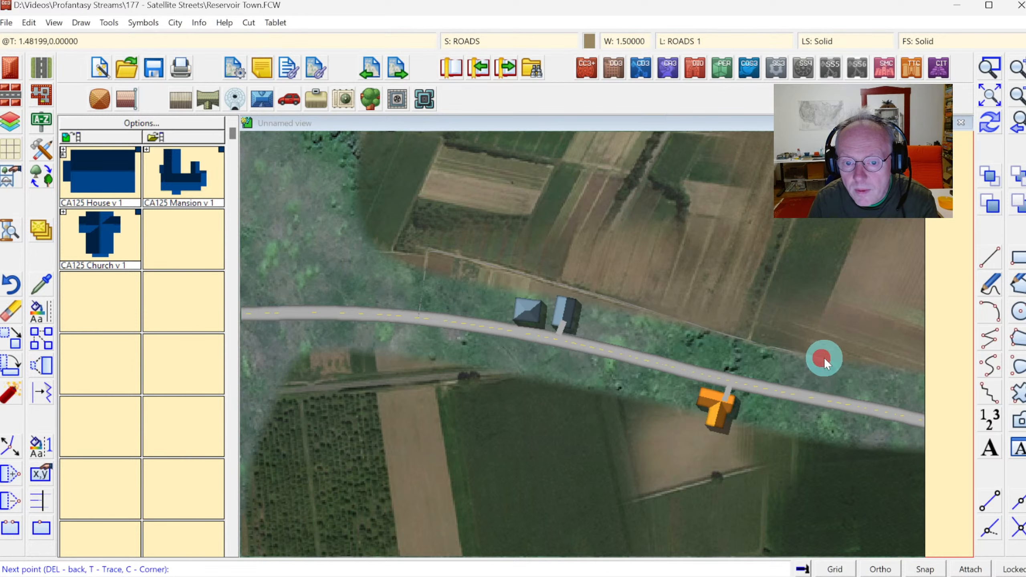
click(874, 369)
click(934, 376)
right_click(934, 376)
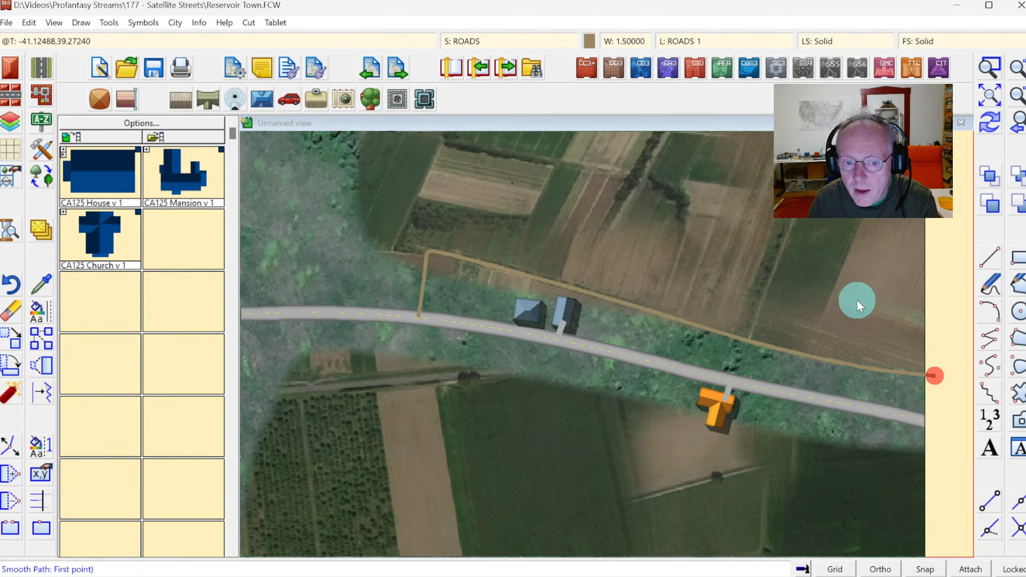
Draw a second Road, Path branching north from the first path into the fields.
key(F8)
click(749, 341)
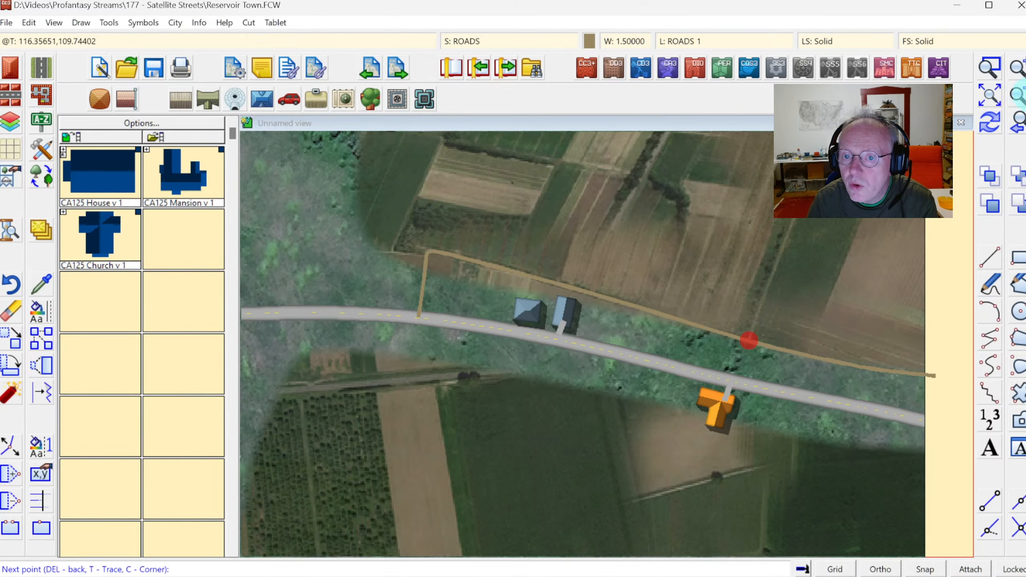
click(1020, 96)
click(725, 219)
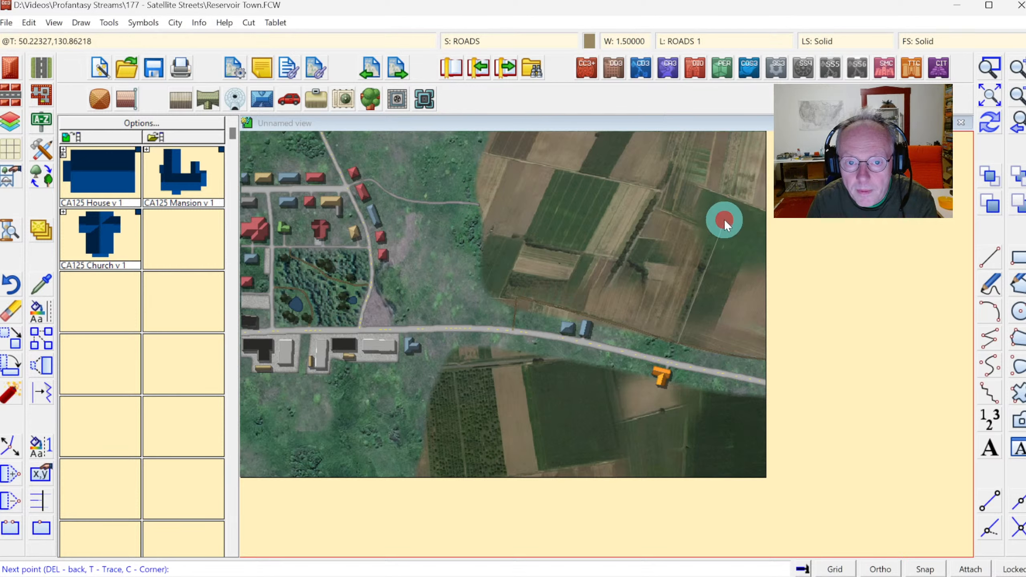
click(731, 198)
right_click(731, 198)
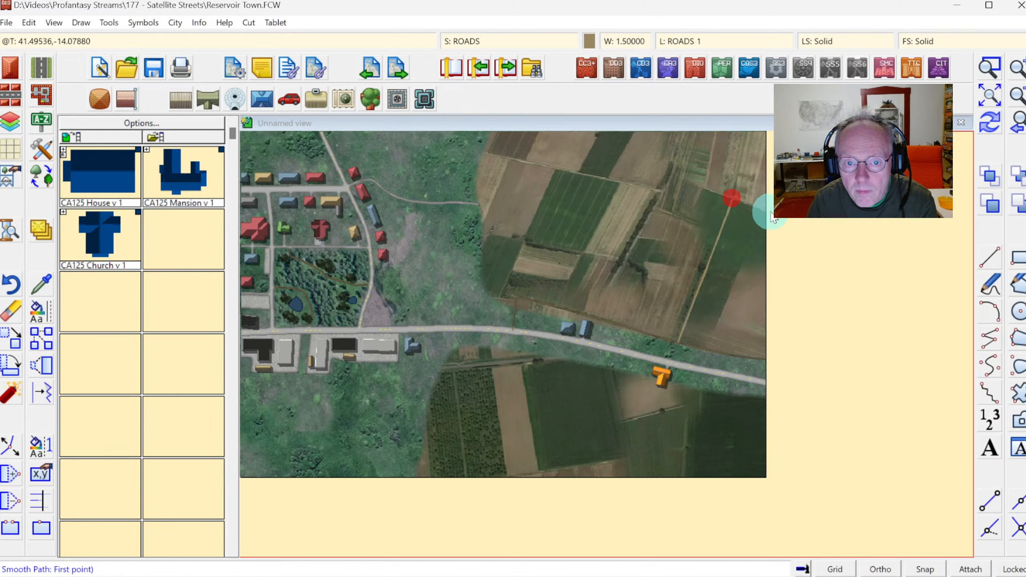
click(770, 211)
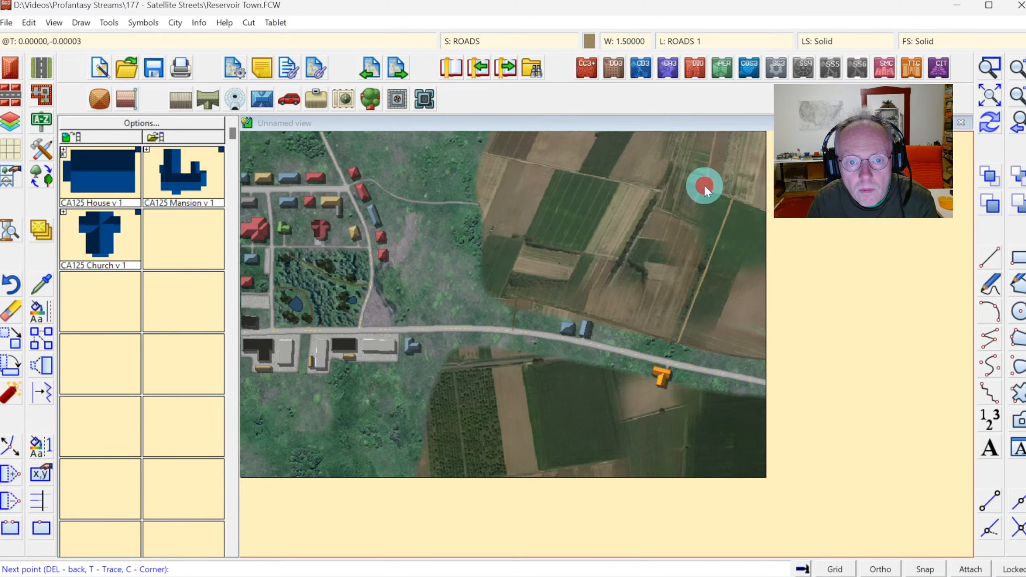
click(1016, 98)
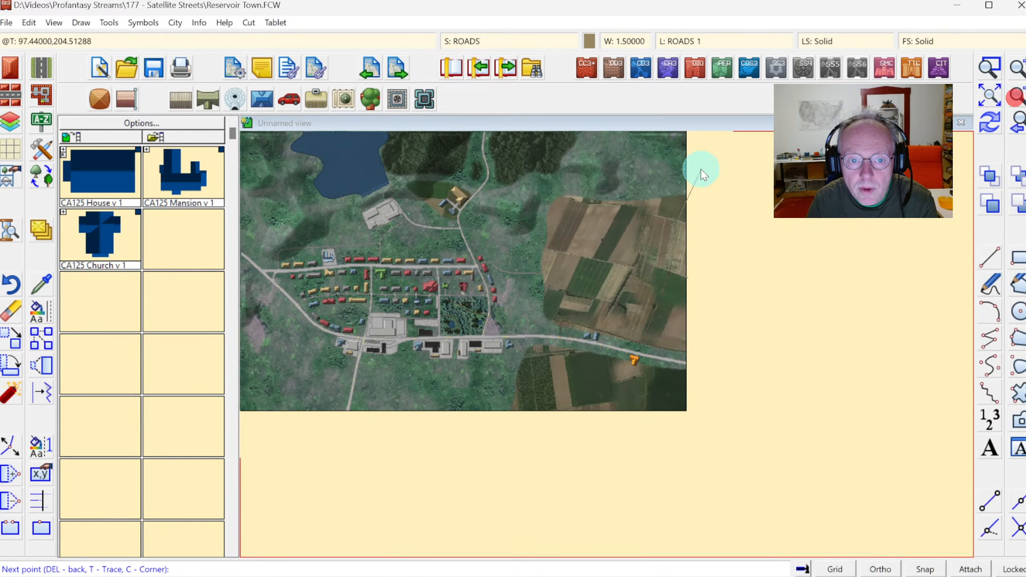
right_click(664, 217)
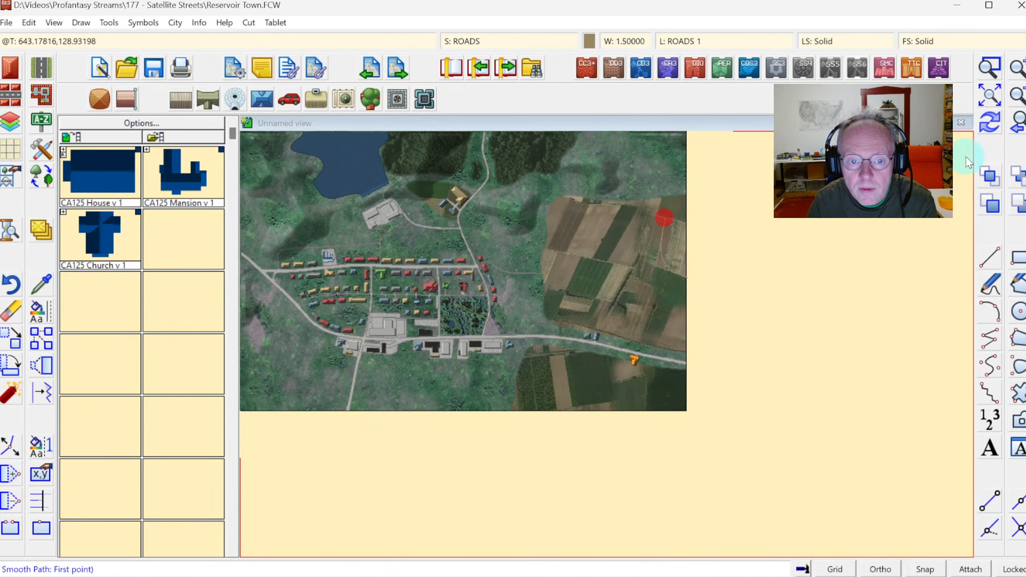
Insert a node into the path so it follows the corner of the field boundary.
click(990, 67)
click(629, 252)
click(699, 306)
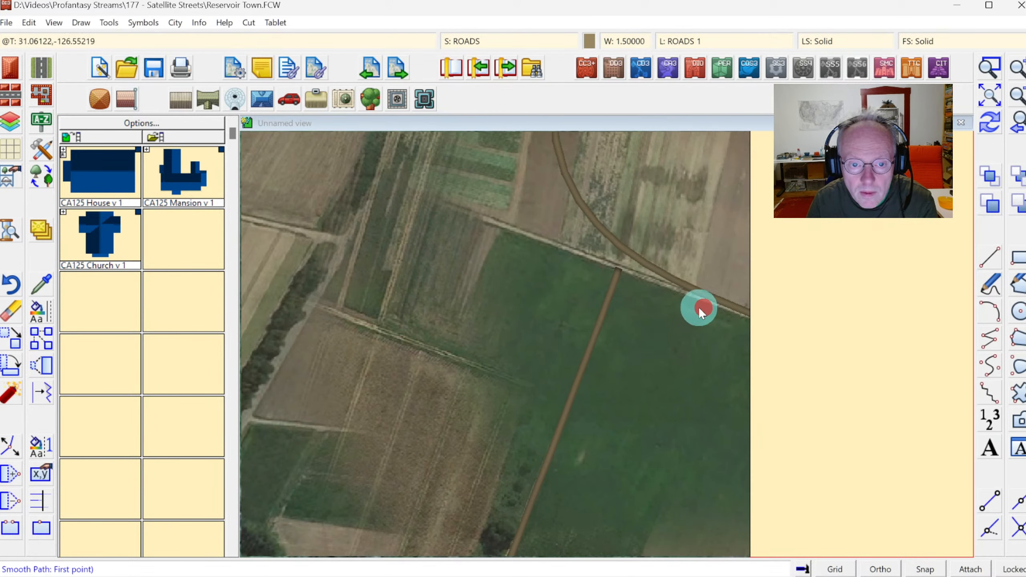
click(10, 474)
click(579, 197)
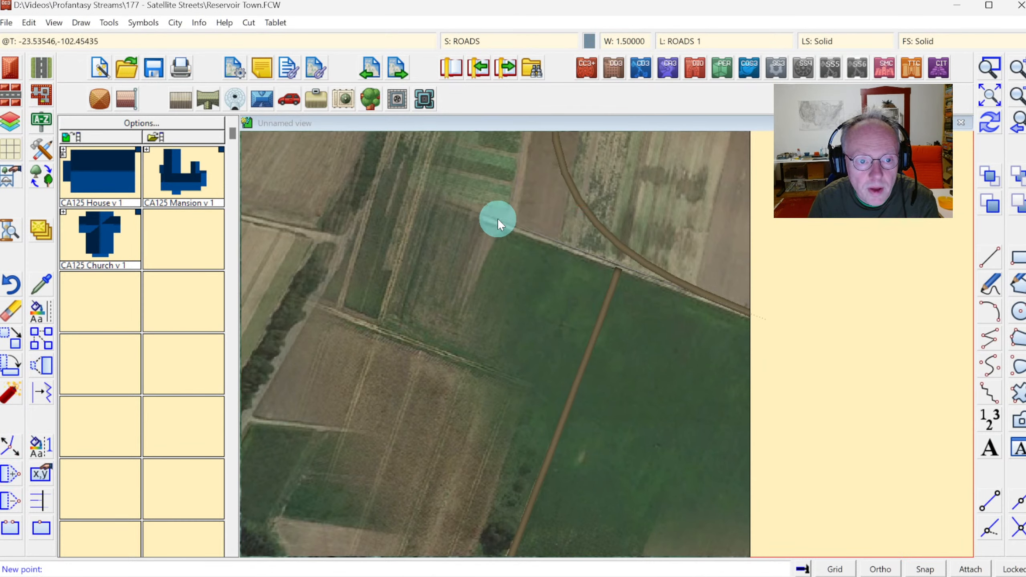
click(497, 218)
click(518, 191)
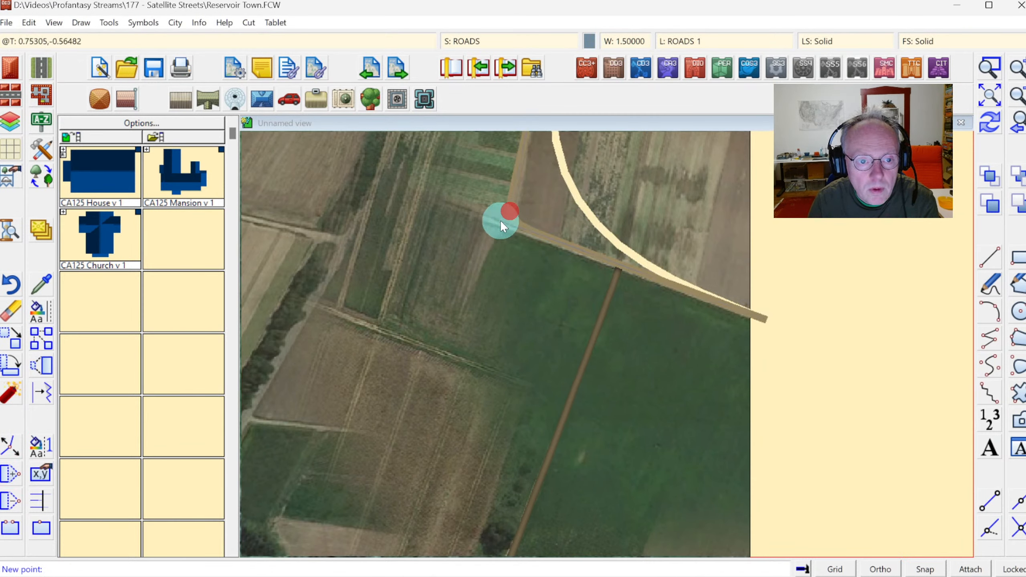
click(501, 222)
right_click(500, 221)
click(987, 131)
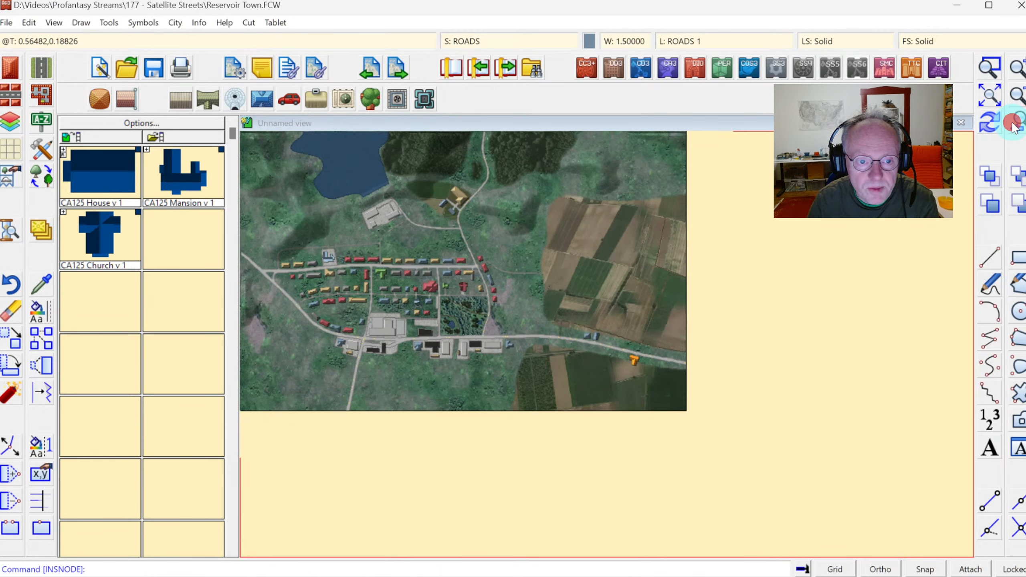
Send the new path north of the blue-roof houses to the back, behind the other entities.
click(1017, 124)
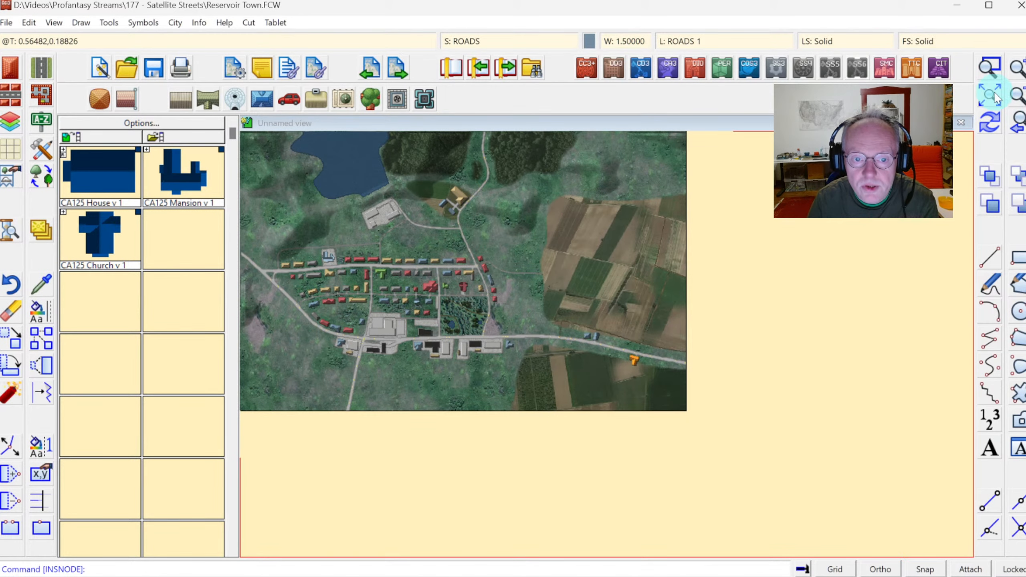
click(990, 67)
click(550, 315)
click(692, 395)
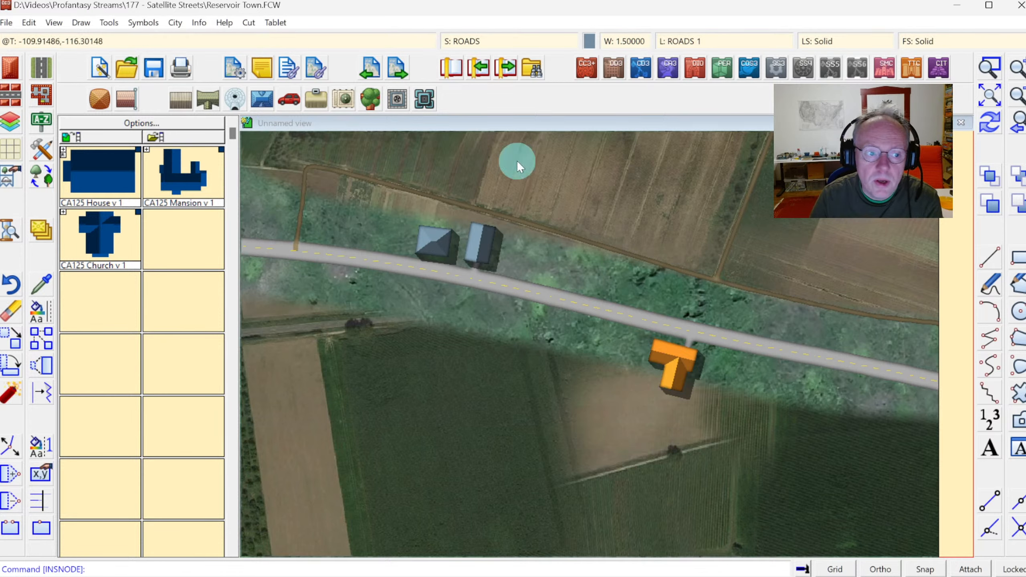
click(1021, 175)
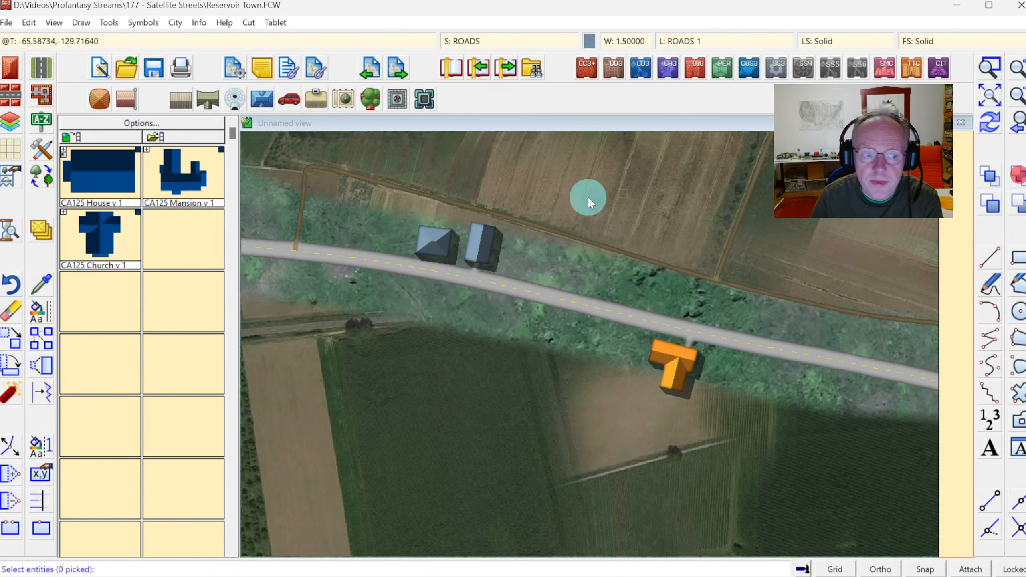
click(300, 214)
right_click(378, 225)
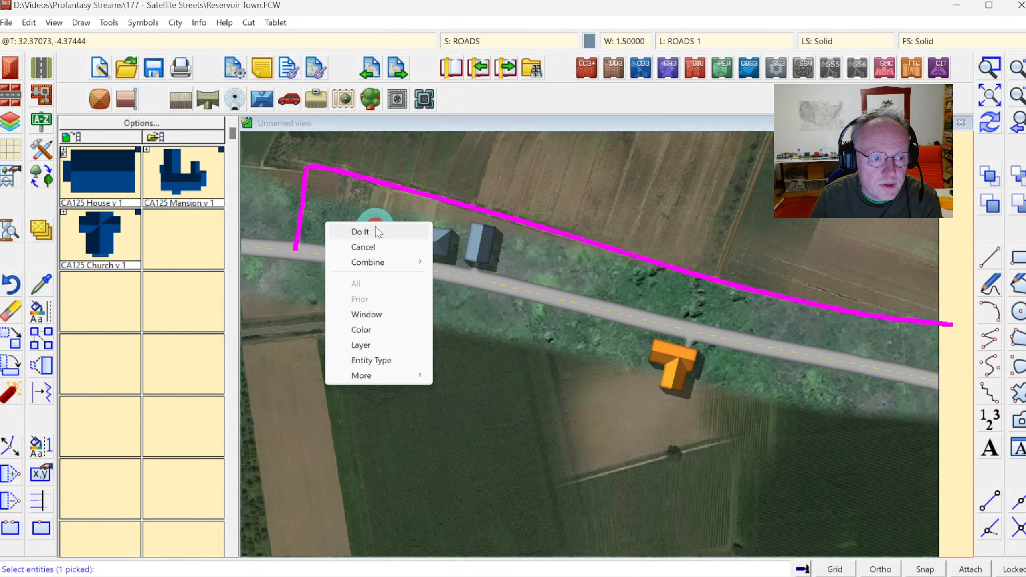
click(375, 227)
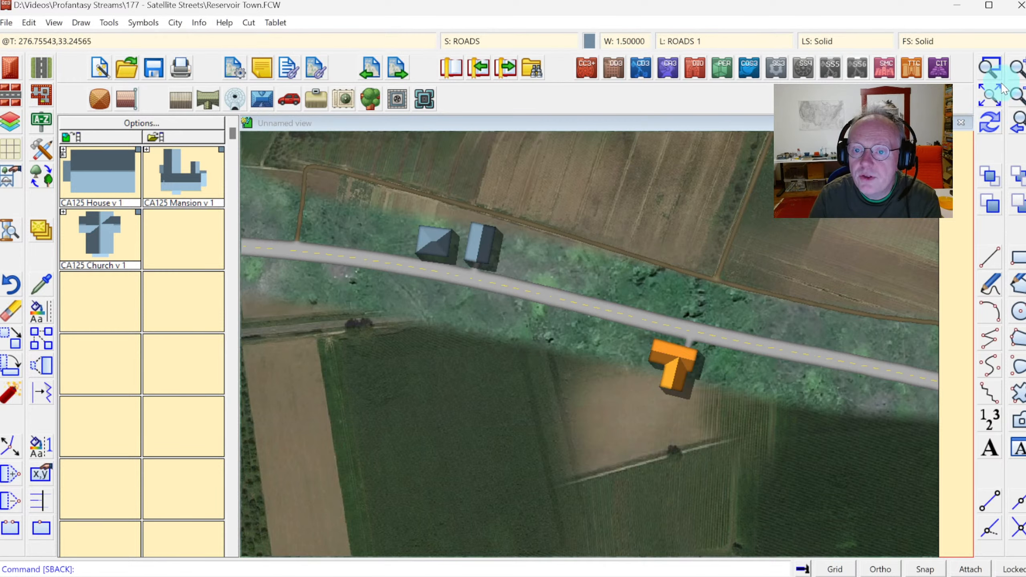
Zoom in to examine the village area and its streets.
click(989, 100)
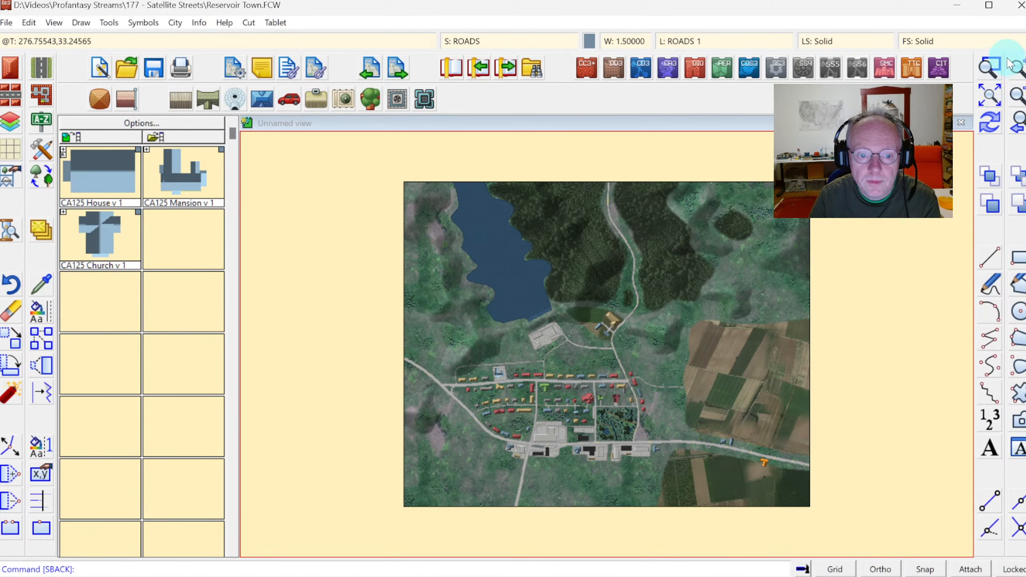
click(988, 67)
click(474, 343)
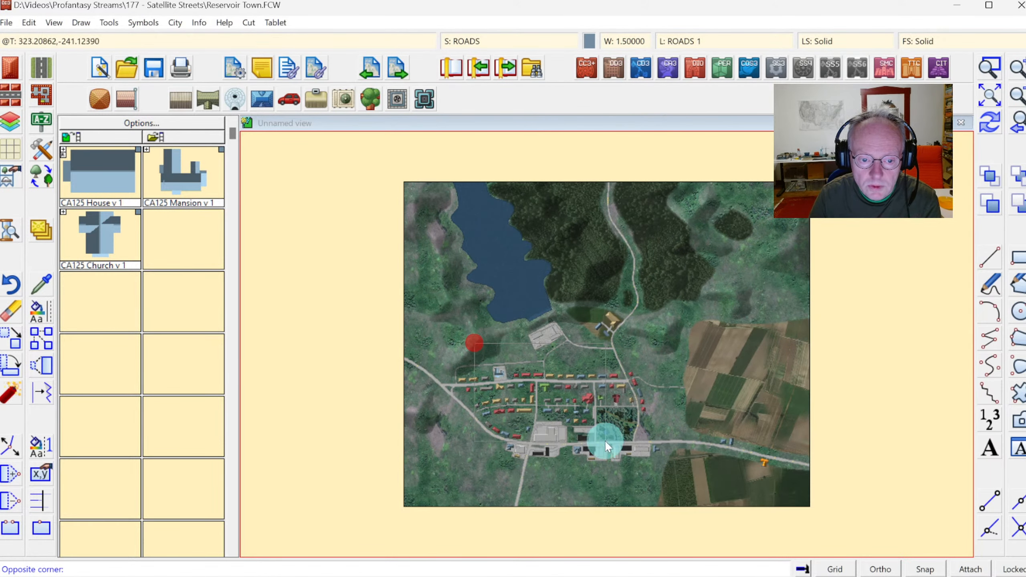
click(684, 484)
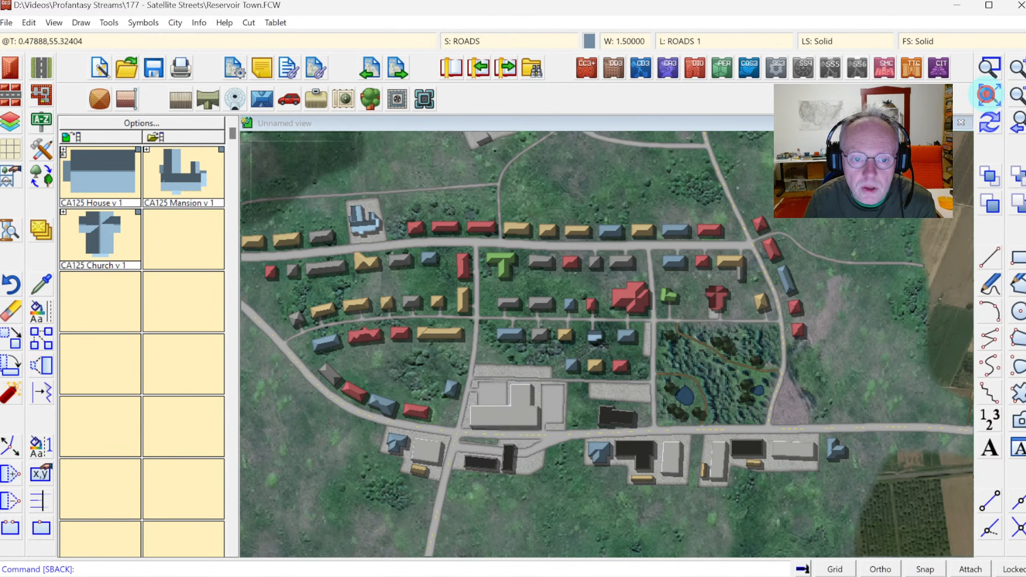
click(988, 96)
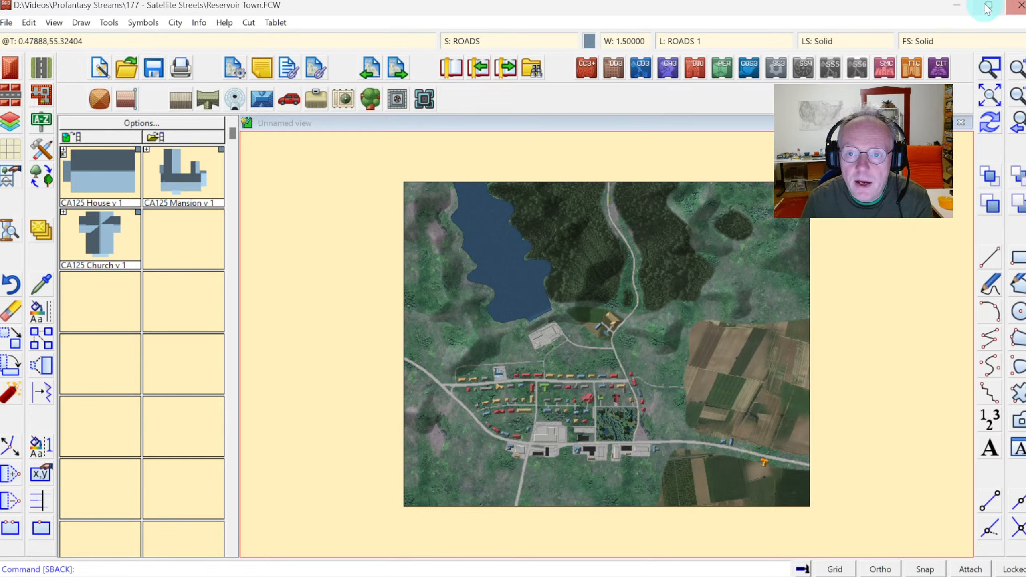
click(988, 68)
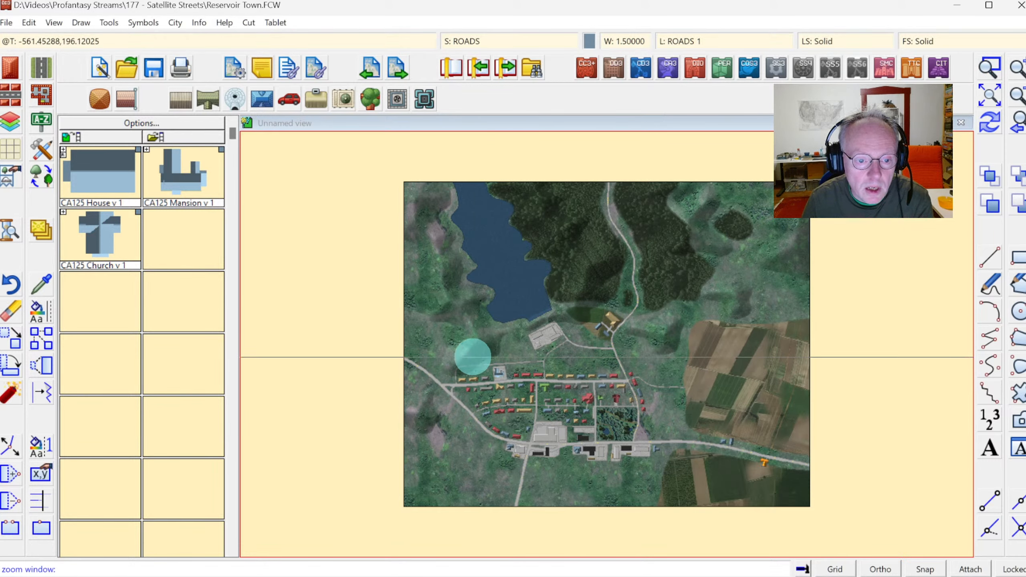
click(463, 357)
click(668, 476)
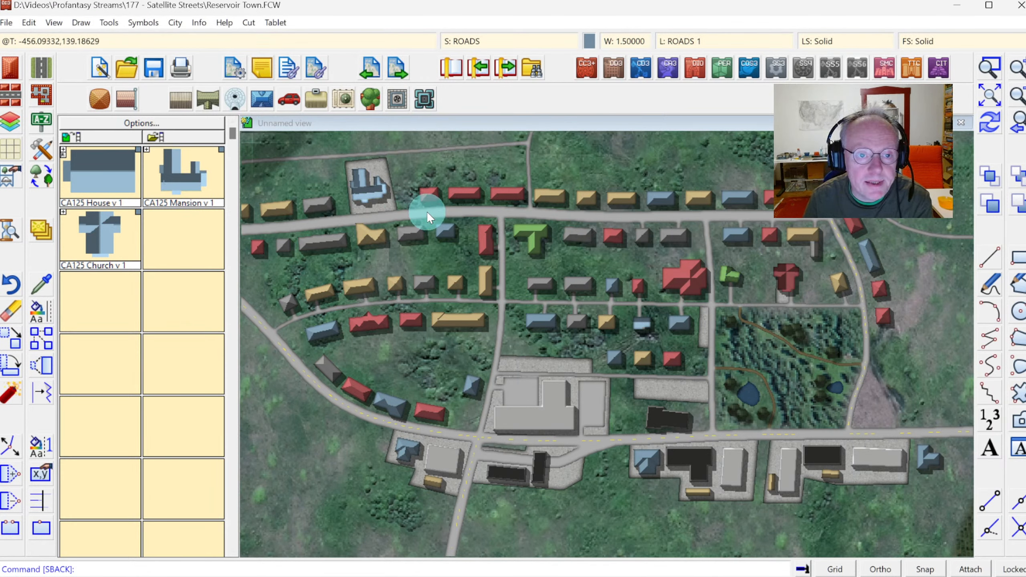
click(680, 43)
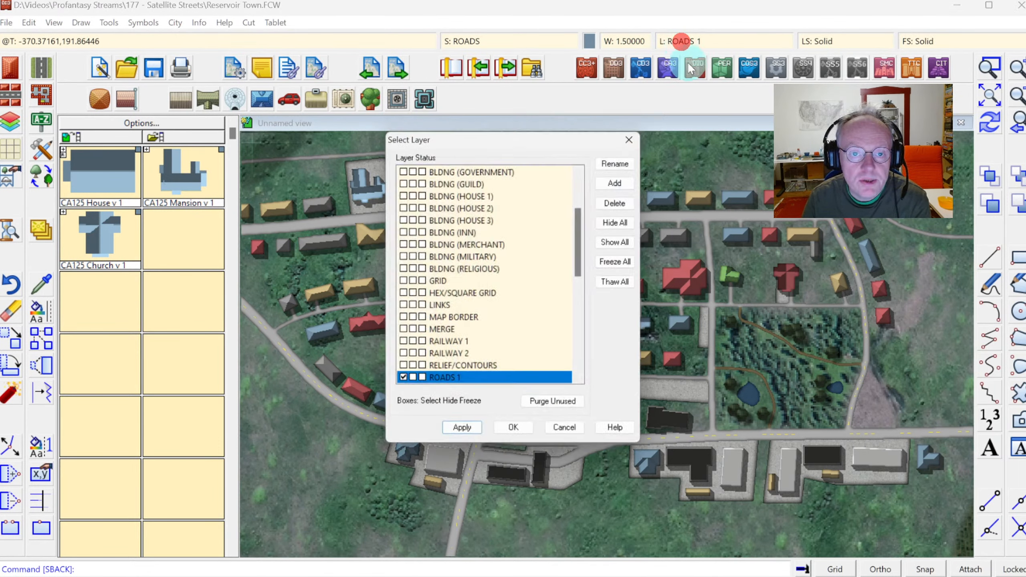
key(Escape)
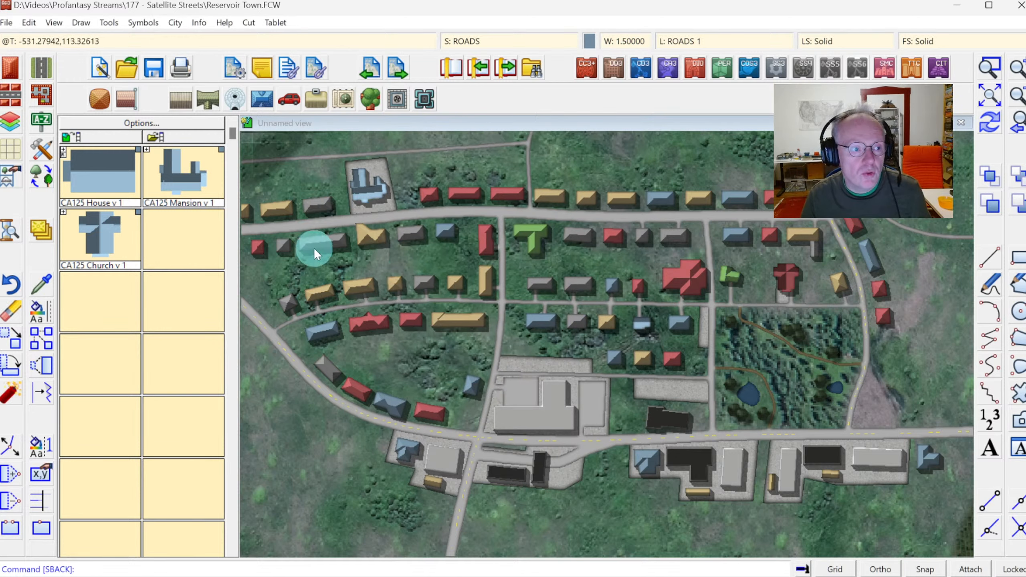
Set the current drawing color to white.
click(41, 149)
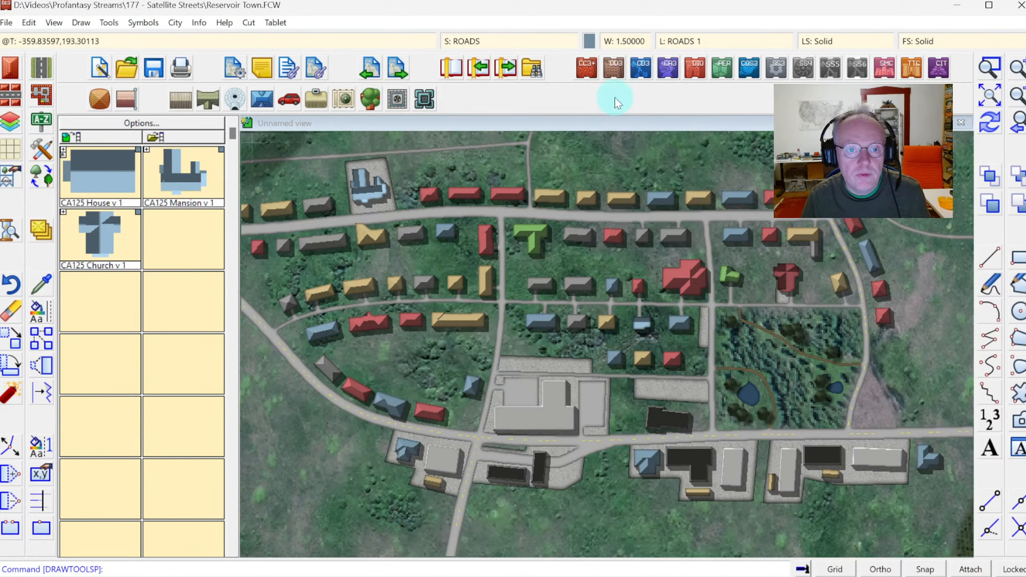
click(589, 41)
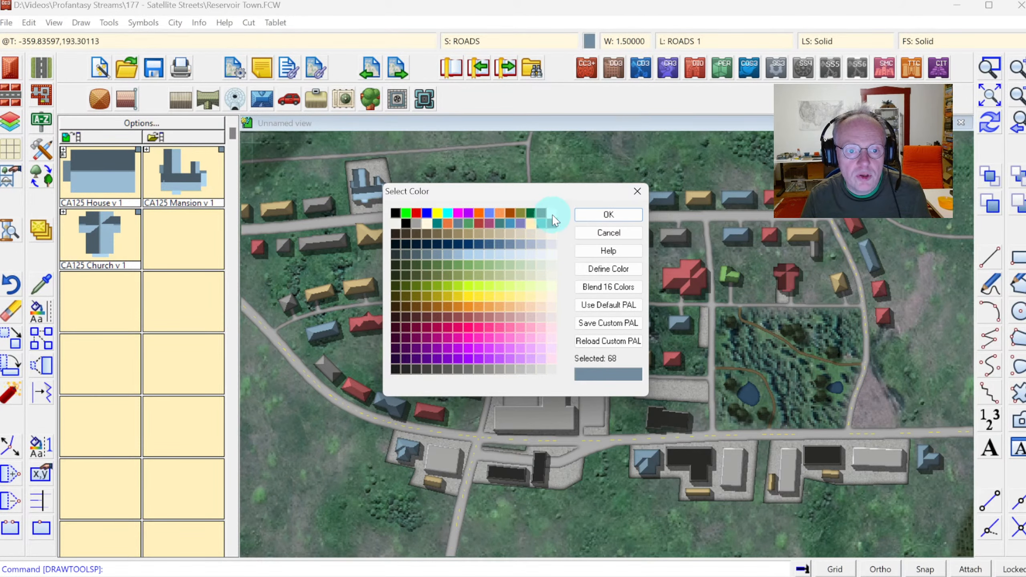
click(551, 213)
click(600, 214)
Make TEXT (LABELS) the current layer.
click(696, 45)
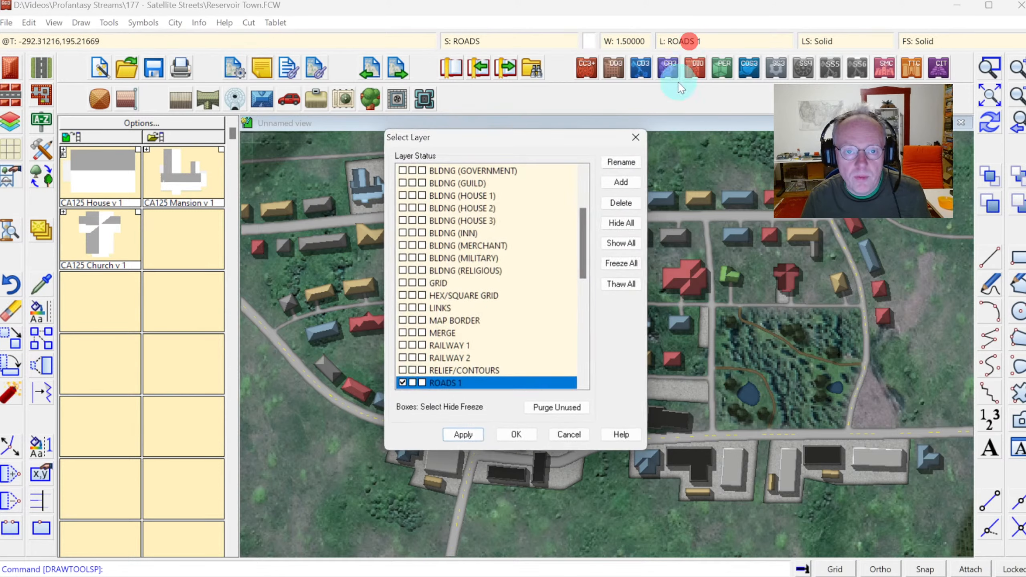
scroll(497, 319, down, 10)
click(408, 310)
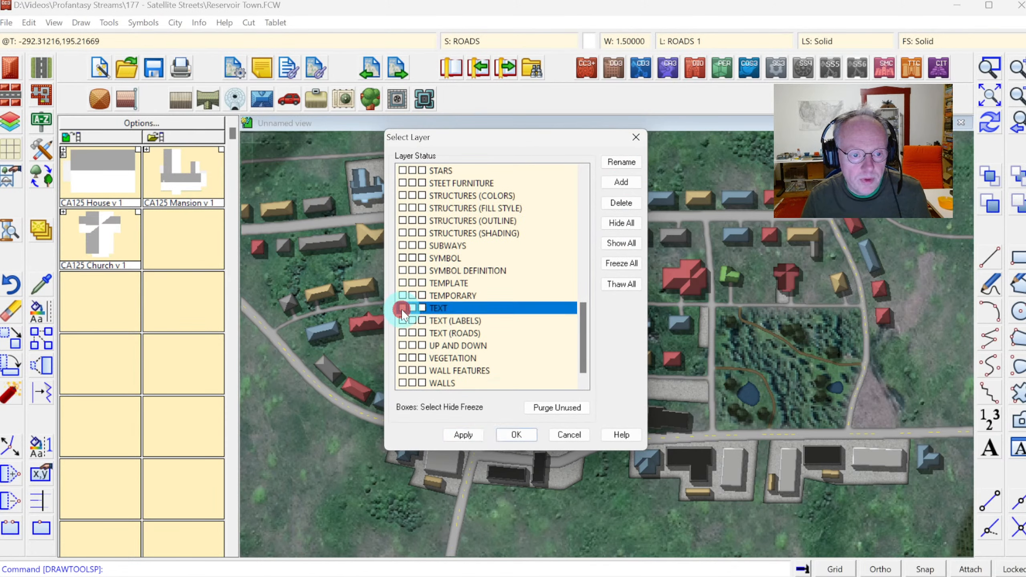
click(403, 320)
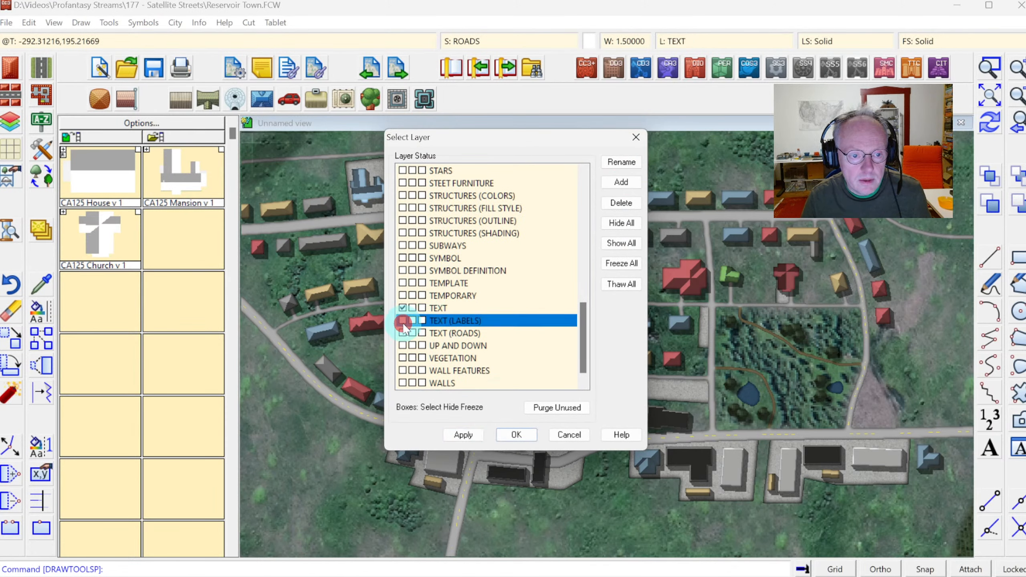
click(517, 434)
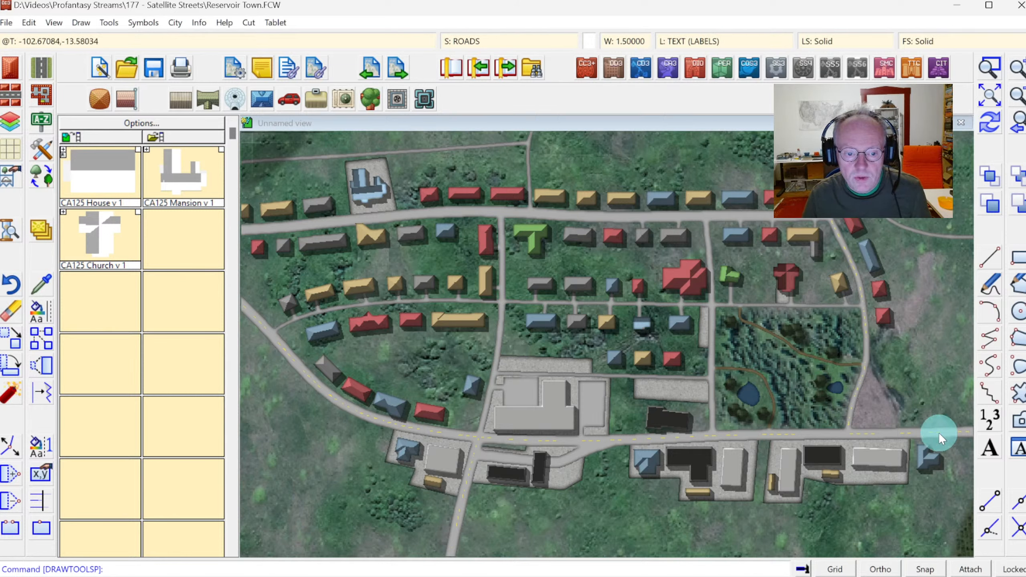
Add the text label "01 Supermarket" over the large supermarket building south of the village.
click(990, 448)
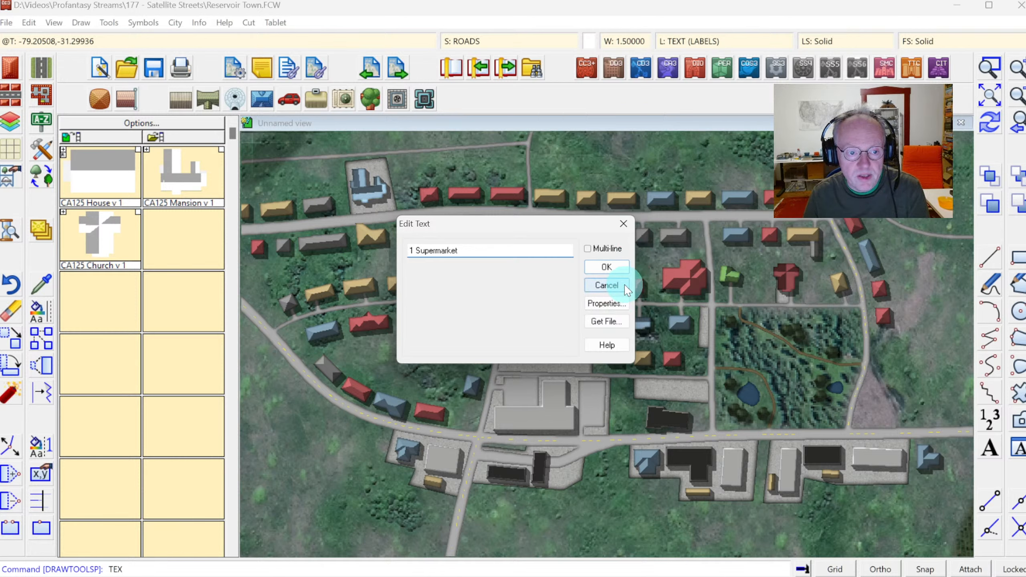
text(0)
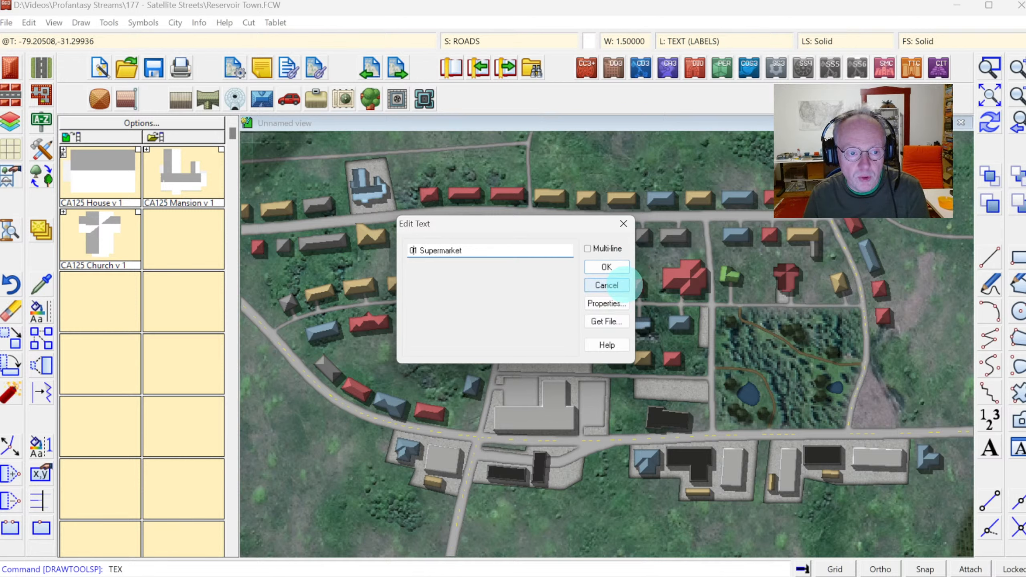
click(602, 269)
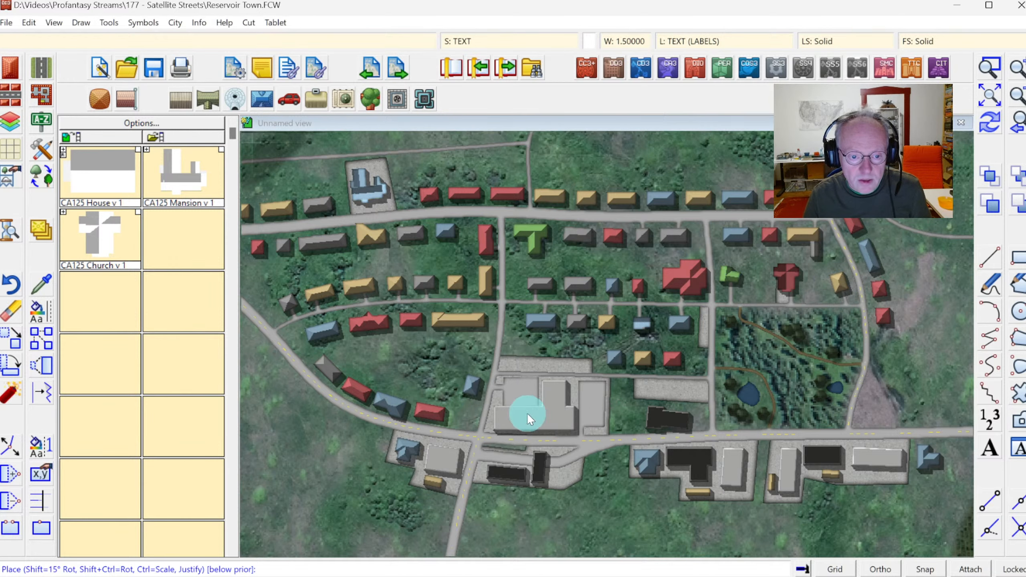
click(550, 408)
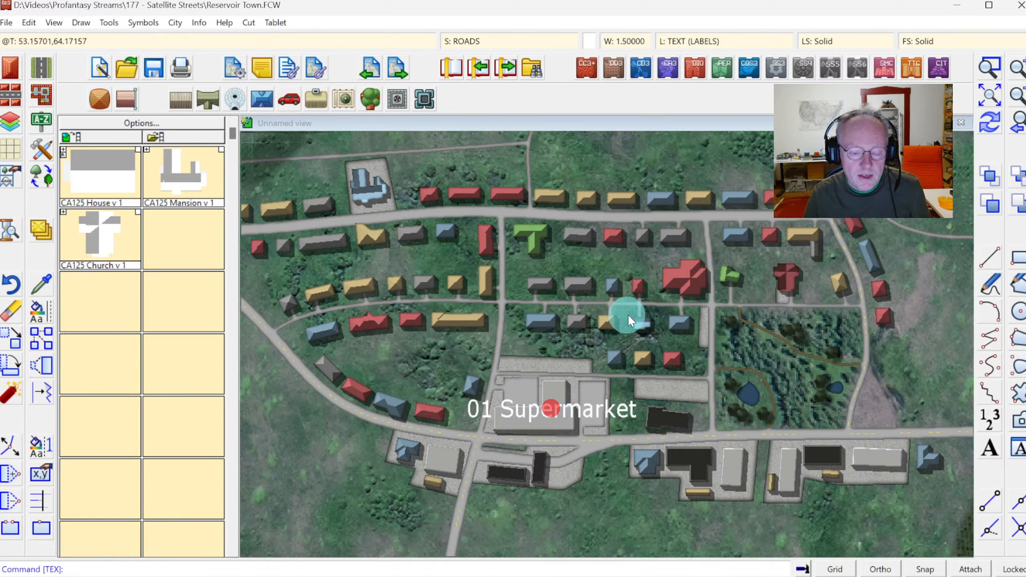
Place the label "02 Gas Station" beside the gas station at the southwest crossroads.
click(747, 350)
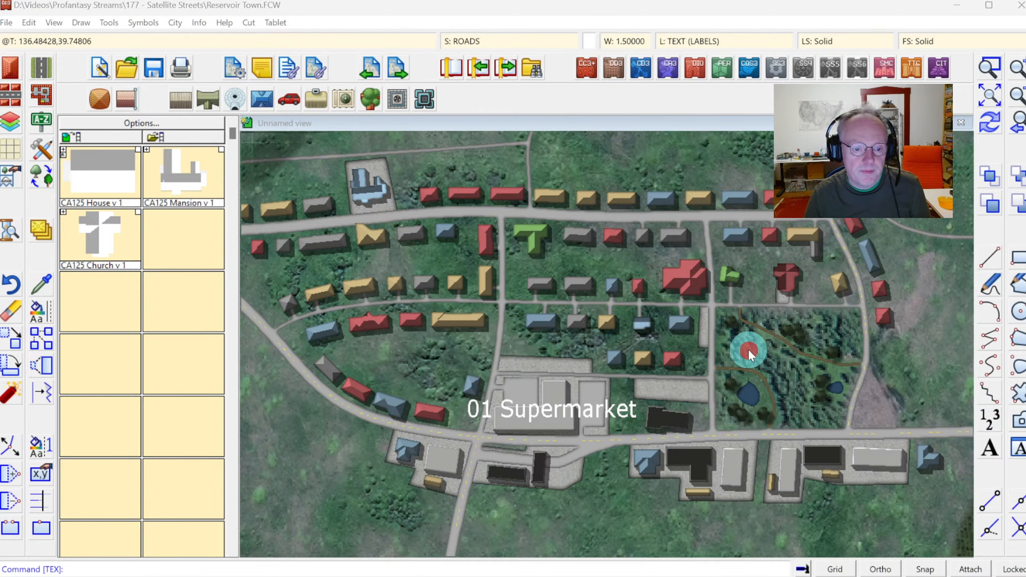
text(02 Gas Station)
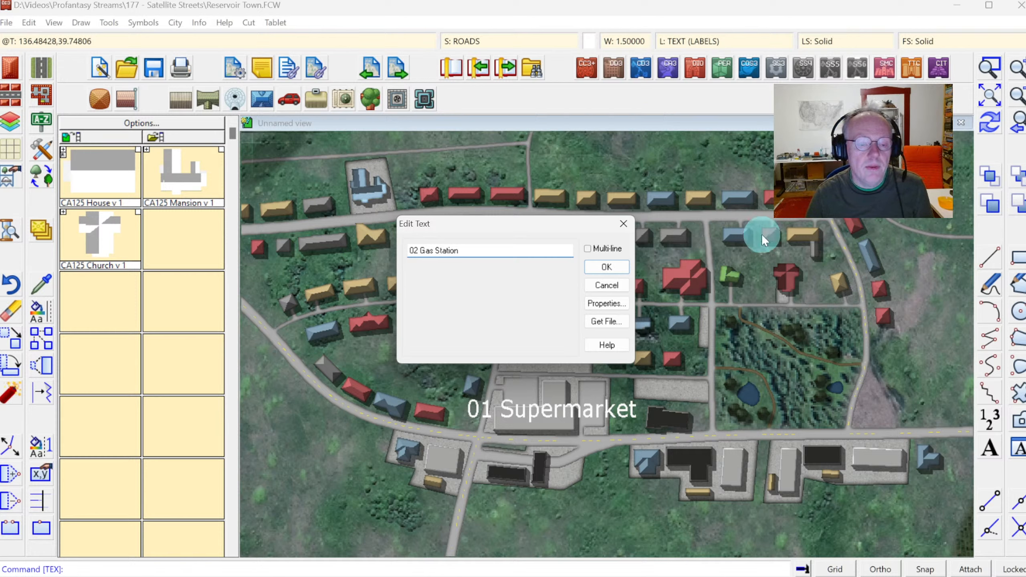
click(606, 267)
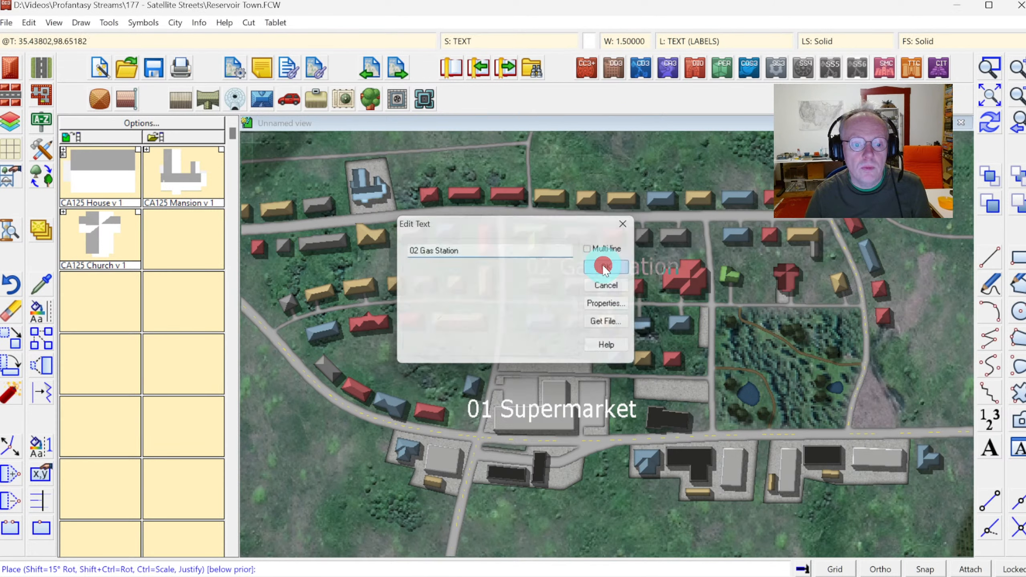
click(525, 476)
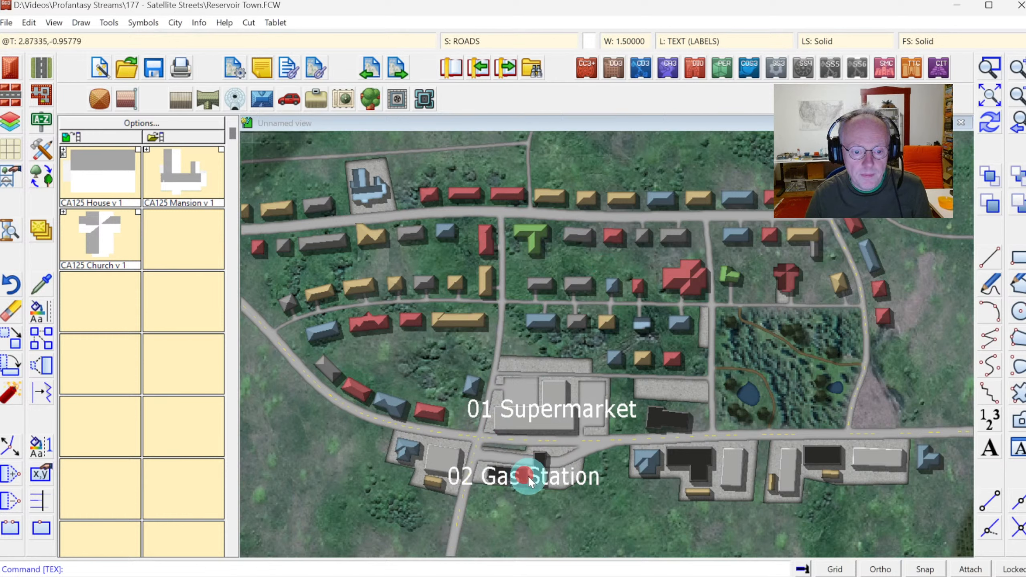
Add the label "03 Drug Store" over the buildings along the main road's eastern end.
click(621, 521)
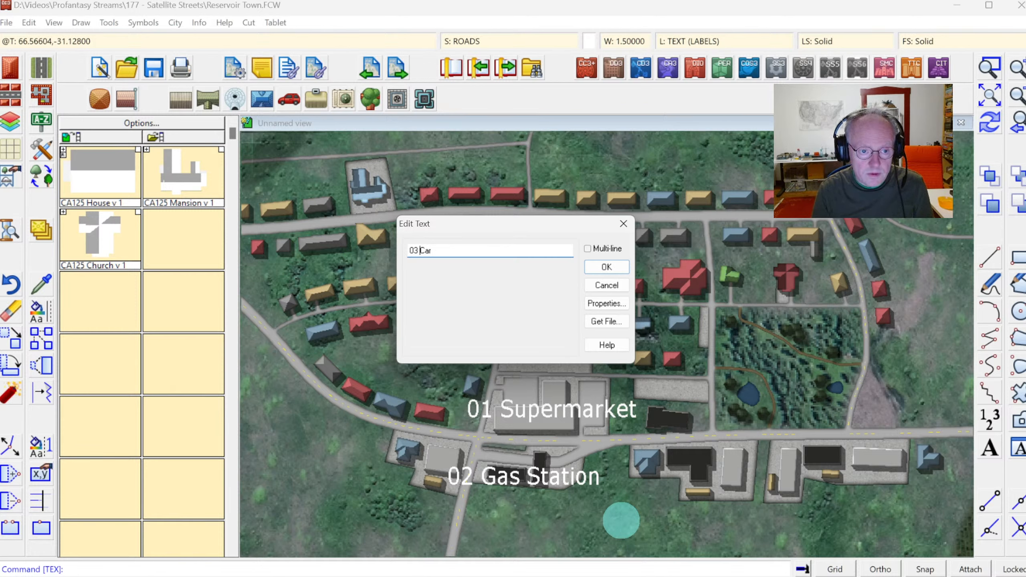
key(ctrl+shift+Left)
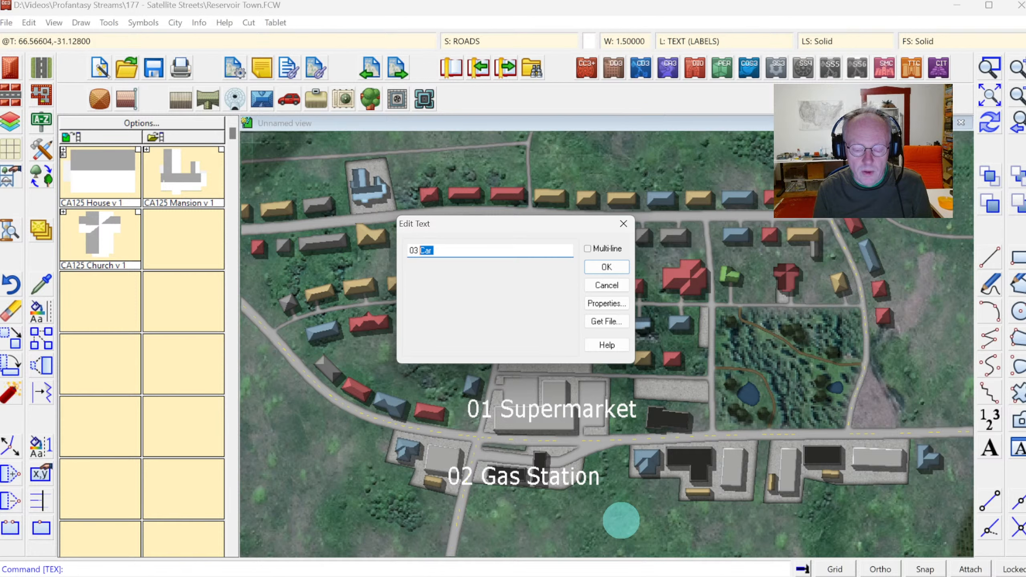
text(D)
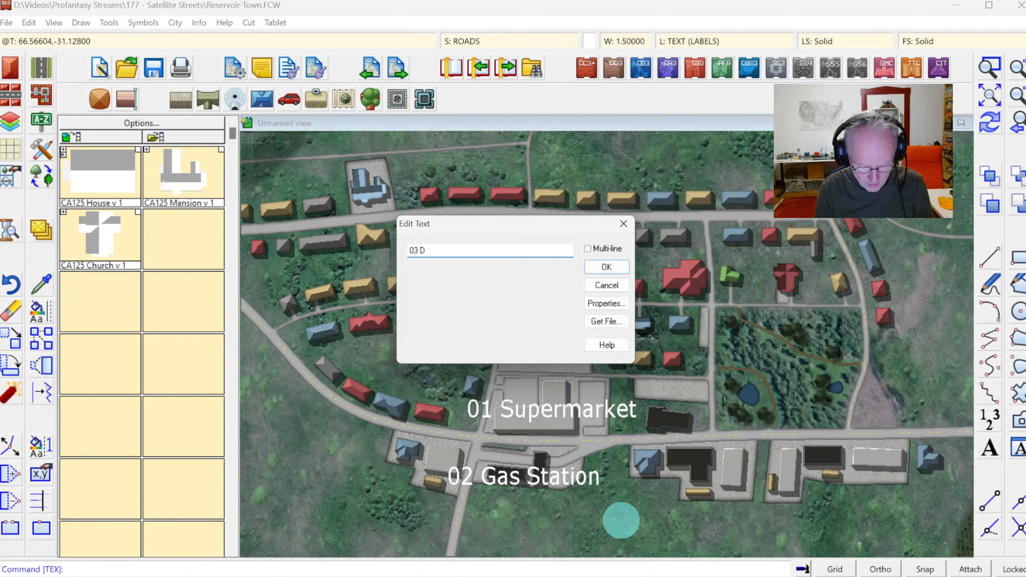
text(rug Stor)
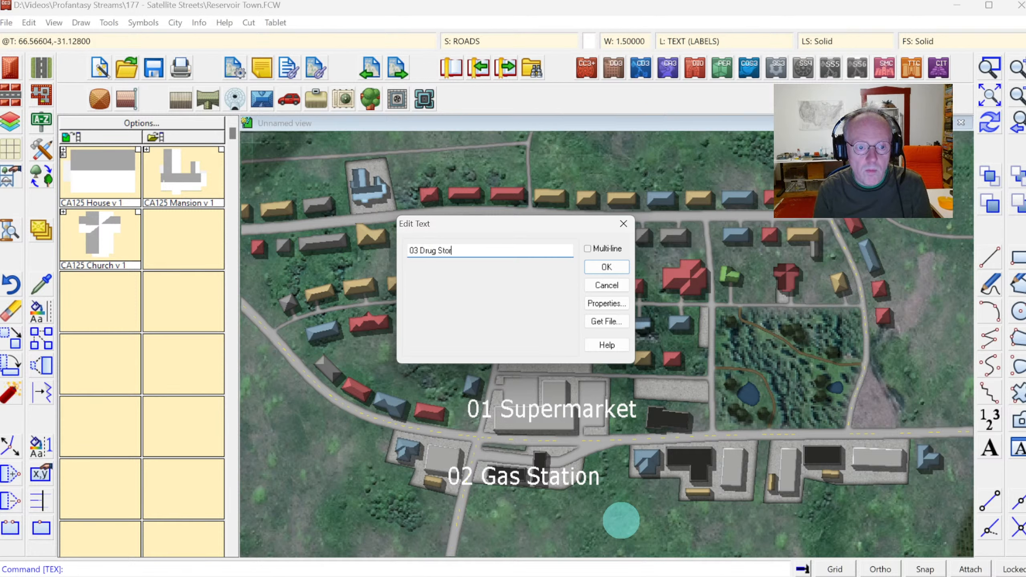
text(e)
click(606, 267)
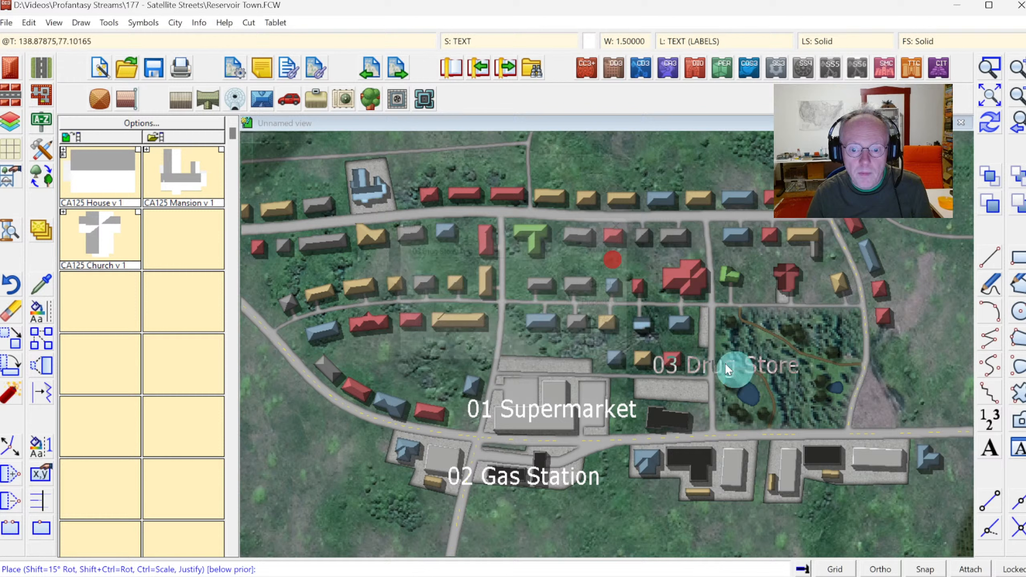
click(882, 457)
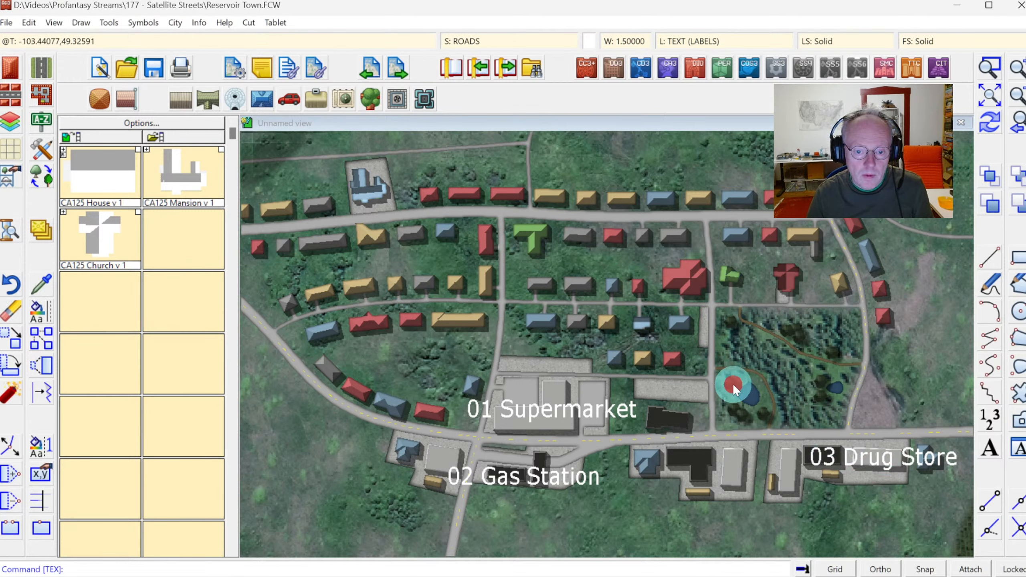
Place the label "04 Church" next to the red-roofed church.
key(Return)
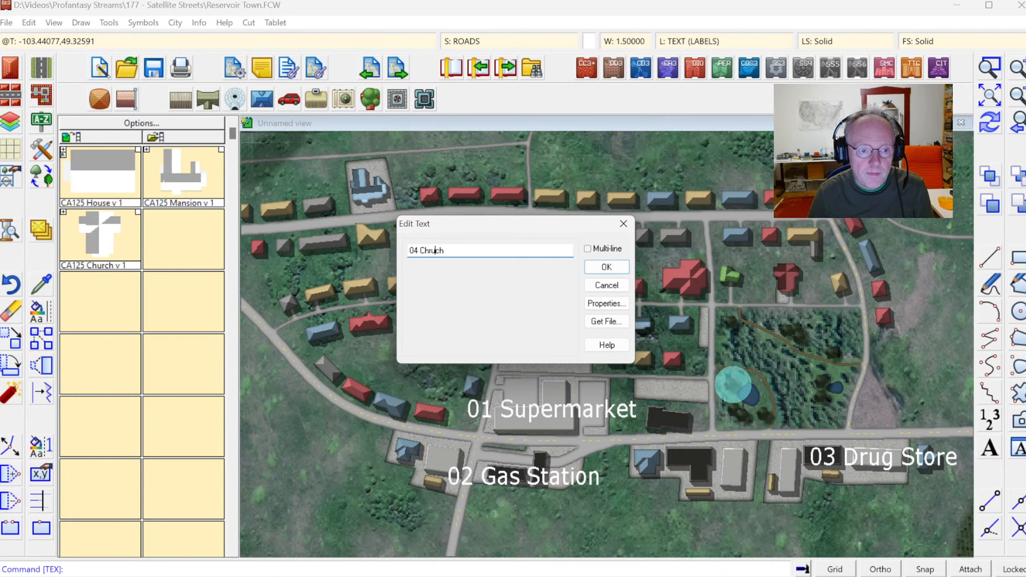
click(606, 267)
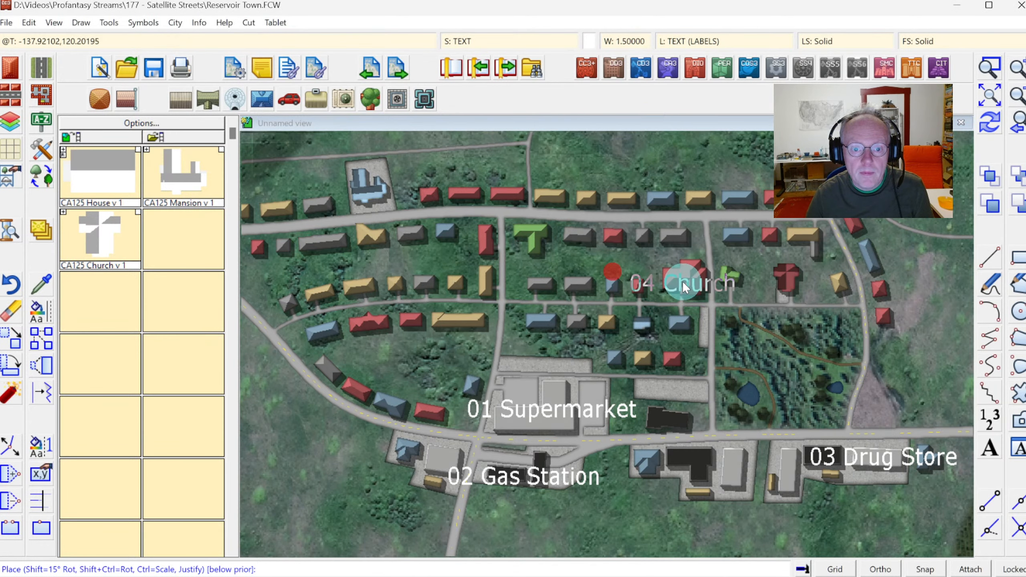
click(786, 280)
Place the label "05 Town Hall" in the village centre west of the church.
key(Return)
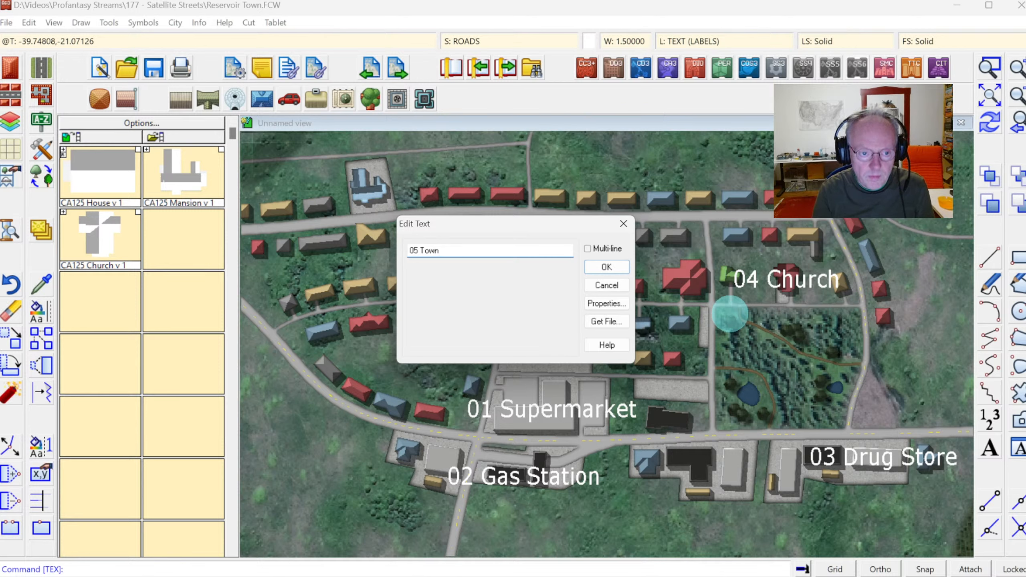
click(607, 267)
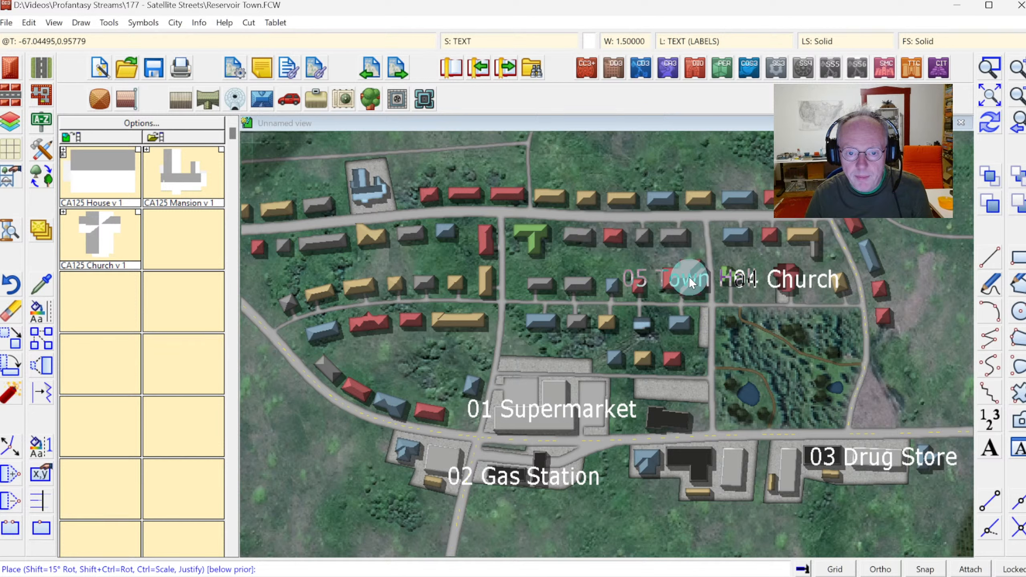
click(688, 277)
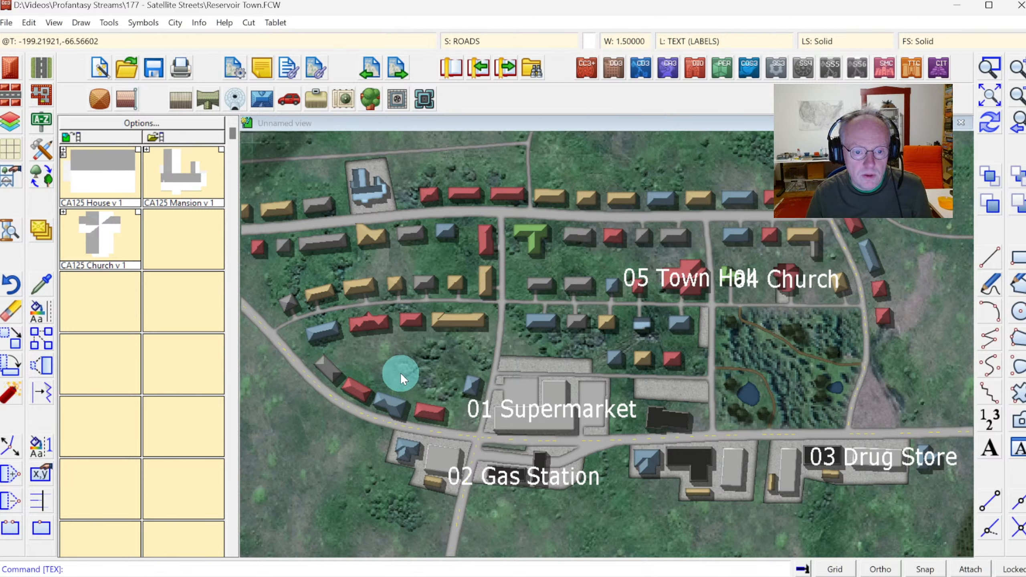
Add the label "06 Mayor's Villa" beside the villa at the village's northwest corner.
key(Return)
text(06)
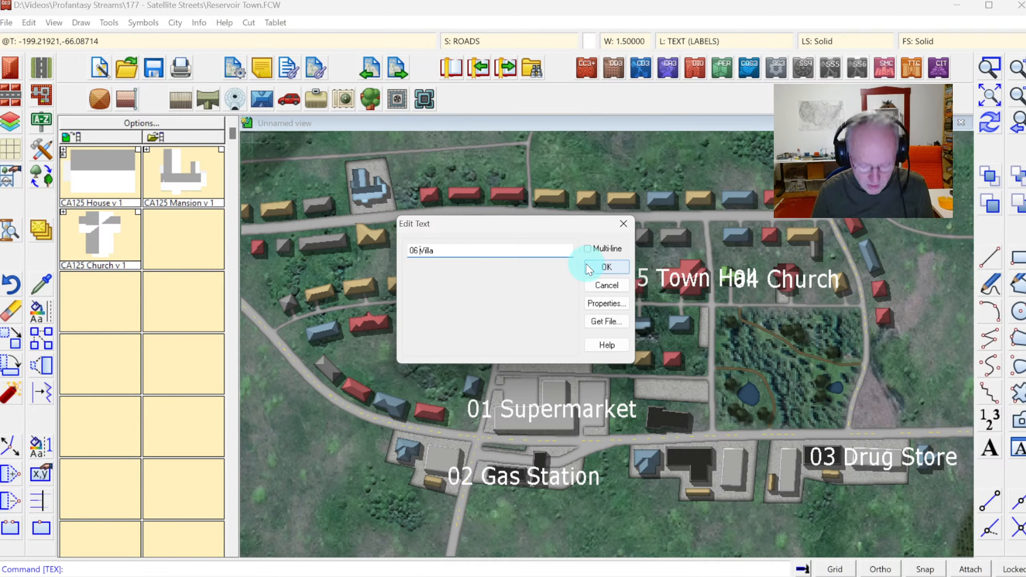
text(Ma)
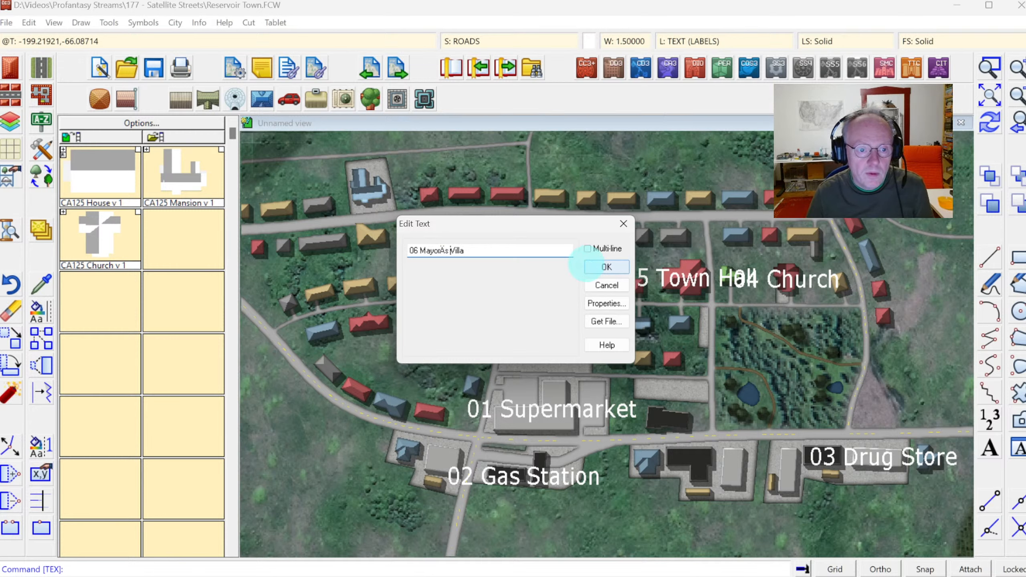
text(yor)
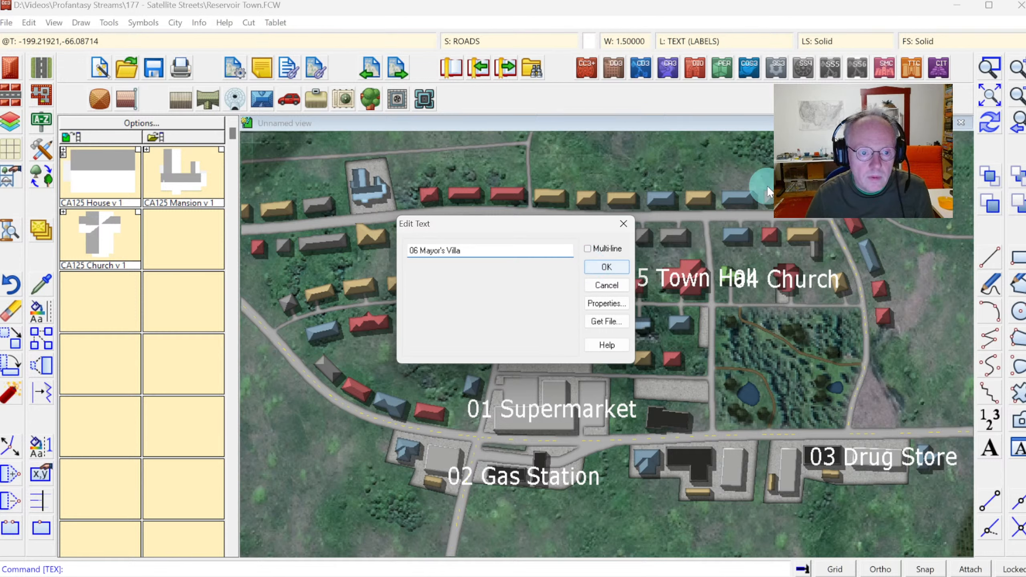
click(606, 268)
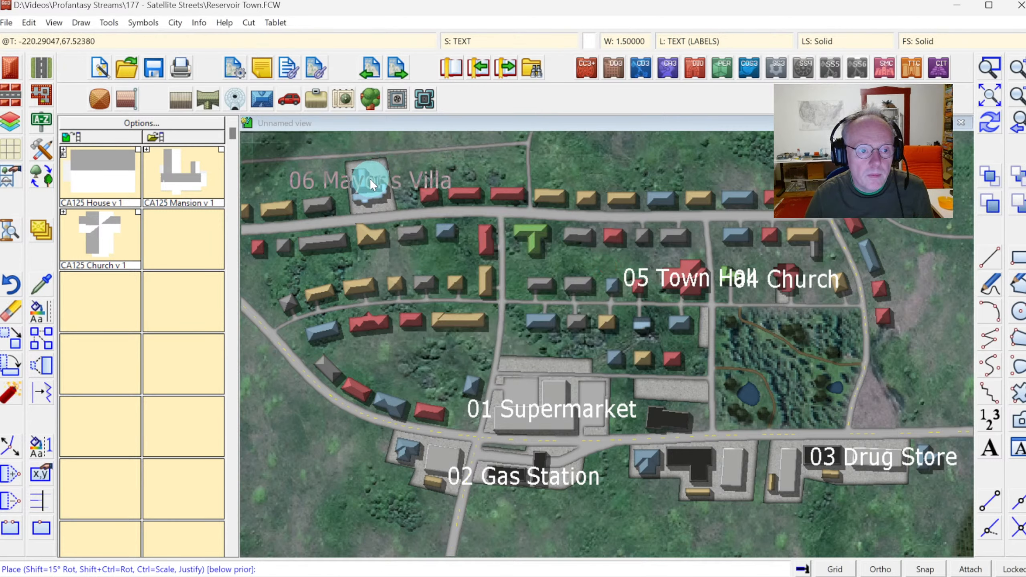
click(370, 178)
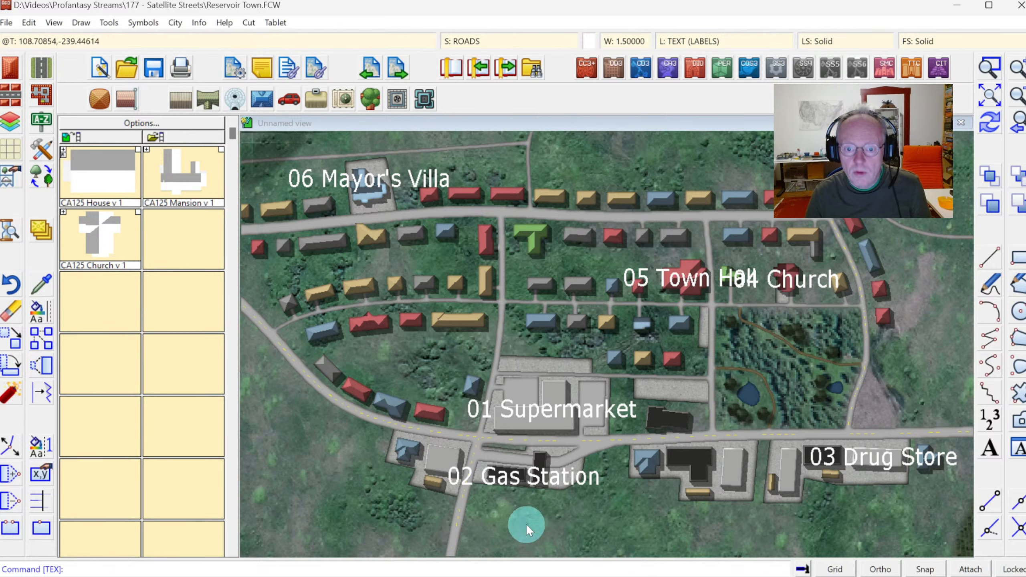
Add the label "07 Reservoir Utility" beside the utility building near the reservoir north of the village.
click(1022, 99)
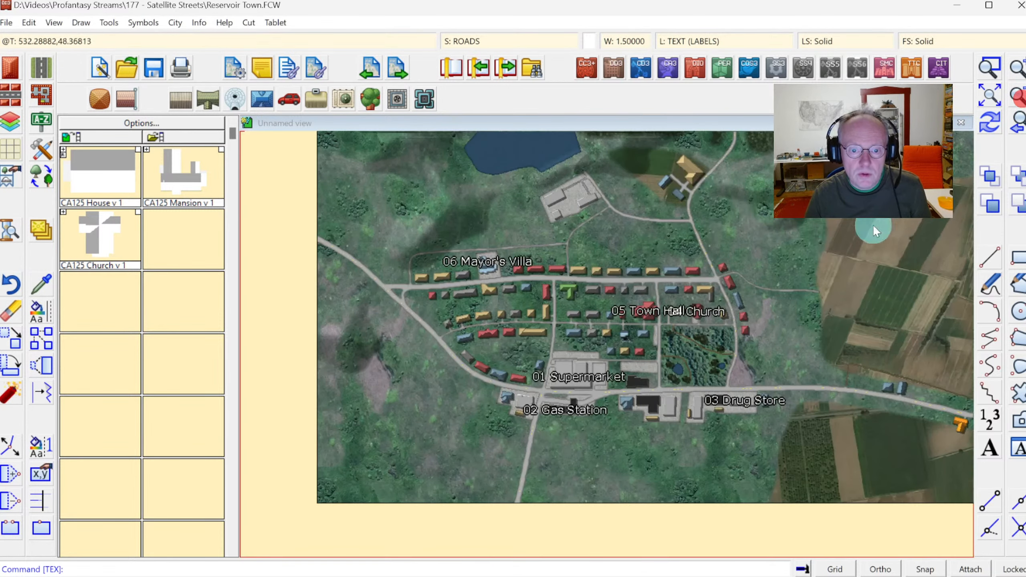
click(619, 342)
text(Reservoir Utility)
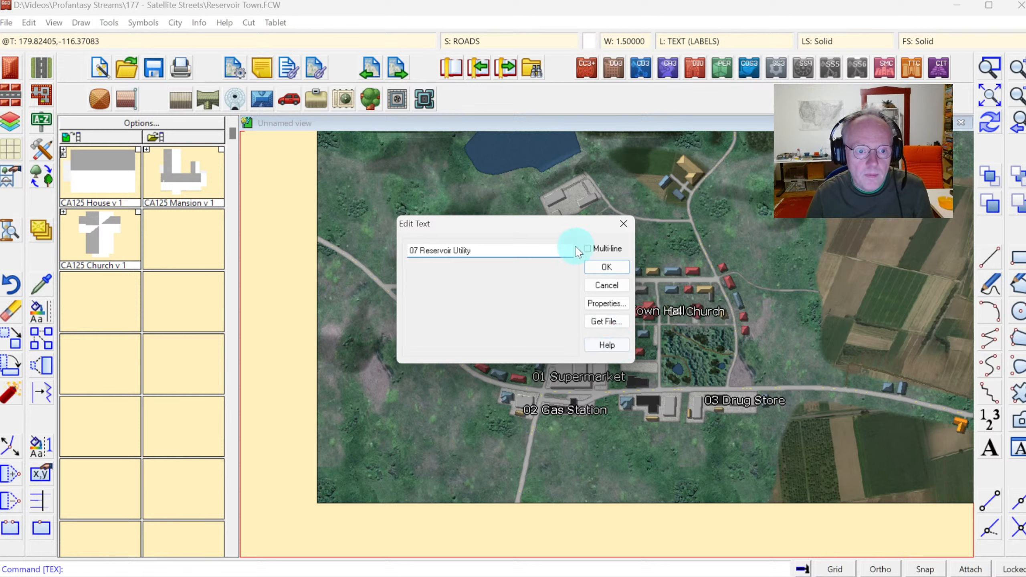
click(598, 269)
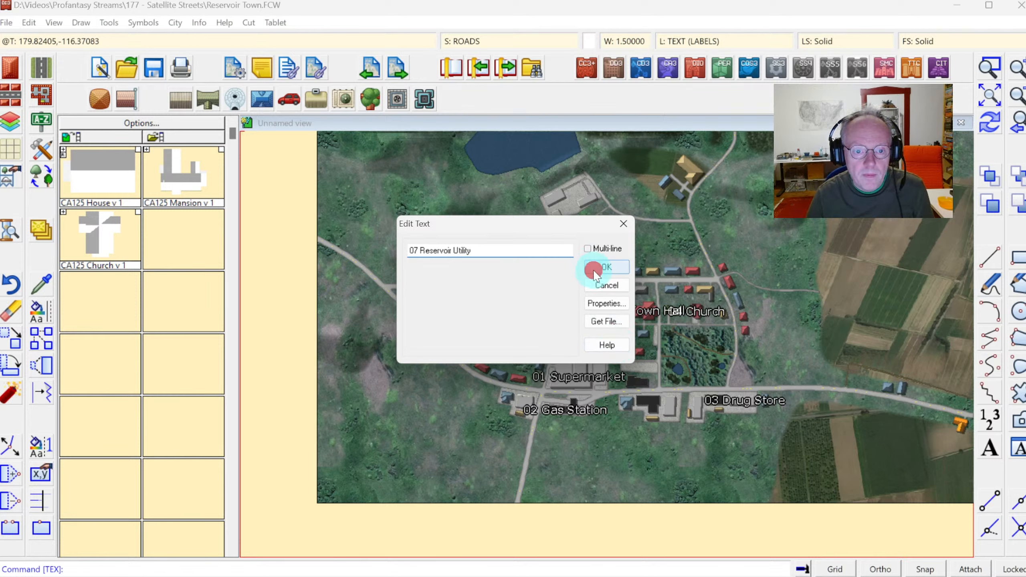
click(568, 195)
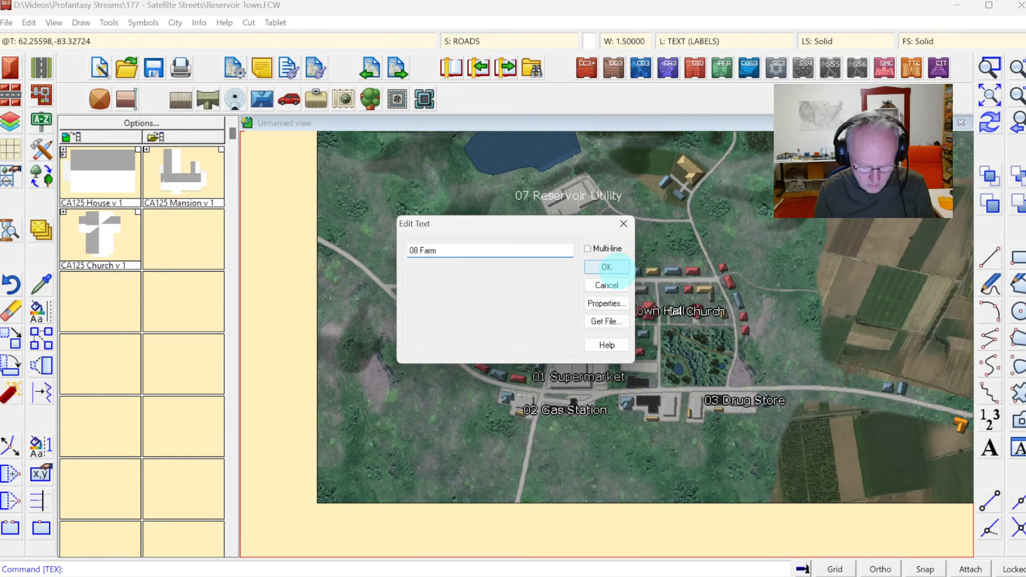
Add the label "08 Miller's Farm" beside the farm northeast of the reservoir utility building.
key(BackSpace)
key(BackSpace)
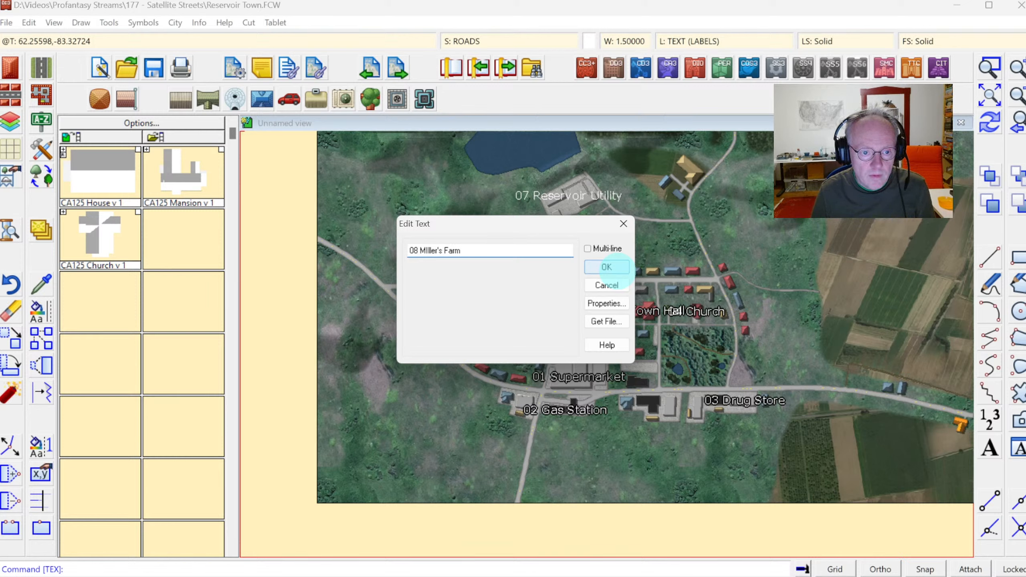
text(i)
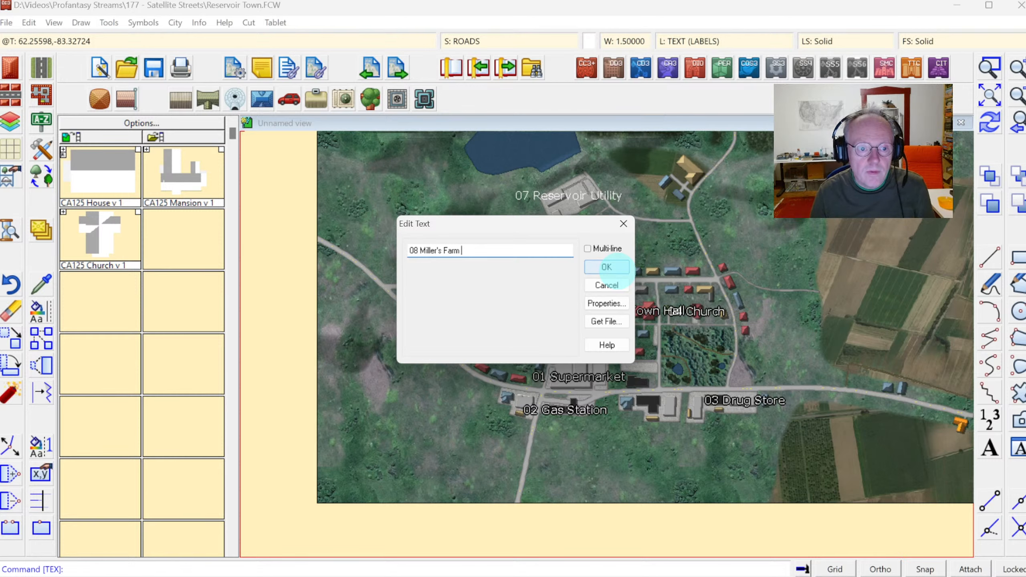
click(607, 267)
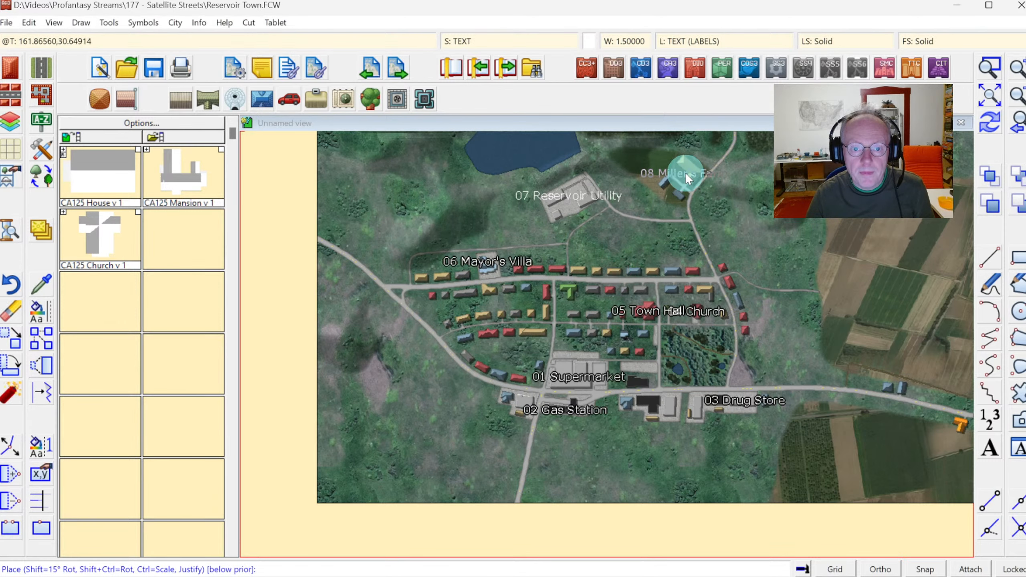
click(685, 172)
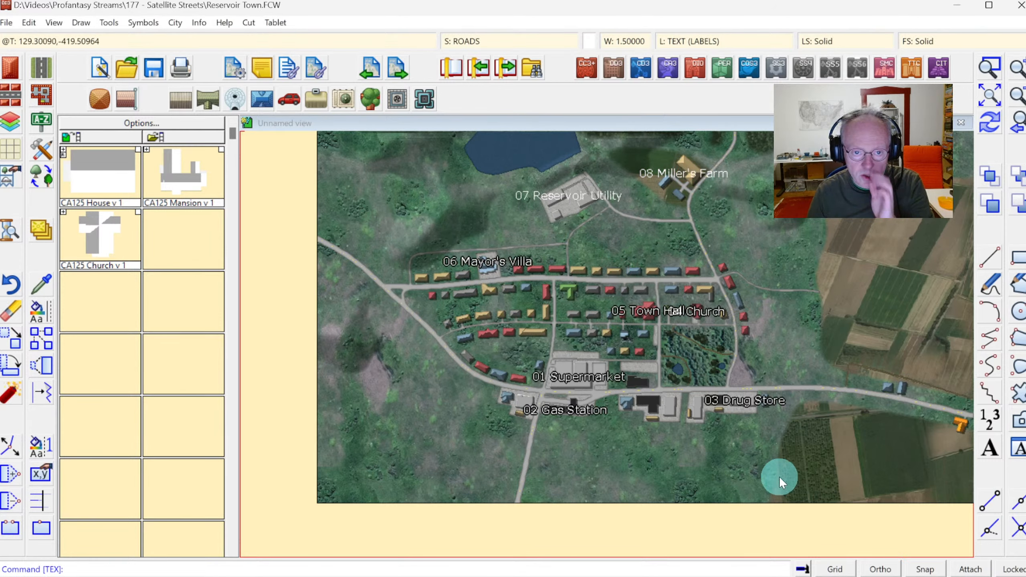
Place the label "09 Park" on the green park south of the church.
right_click(668, 451)
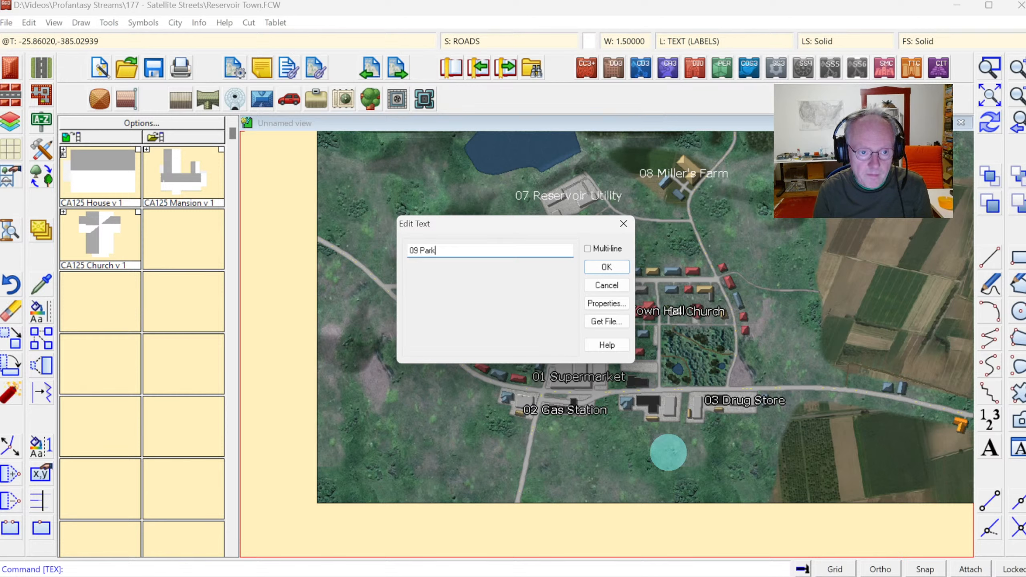
click(601, 268)
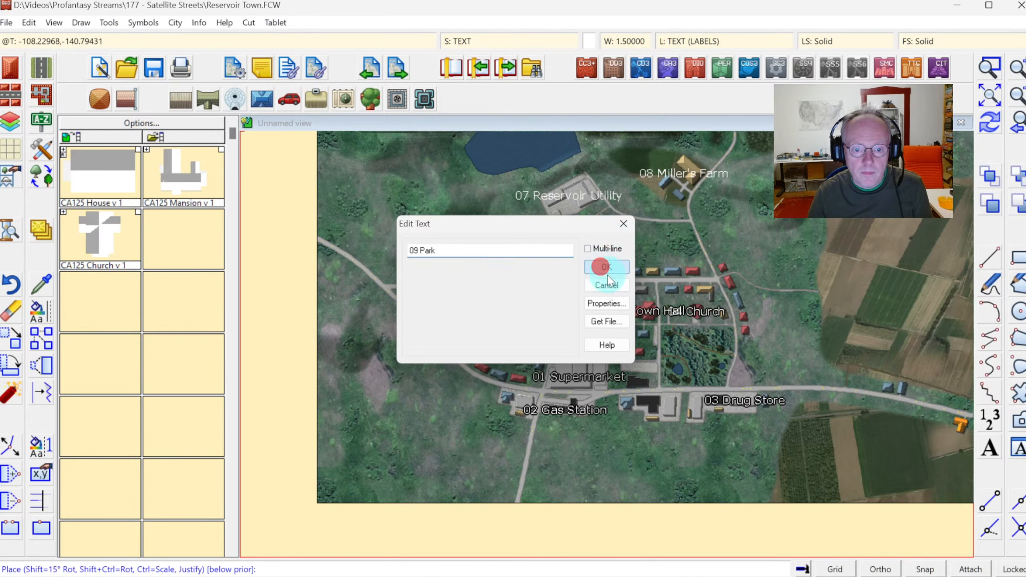
click(693, 355)
Place the label "10 Sherman Farm" along the road east of the village.
right_click(773, 434)
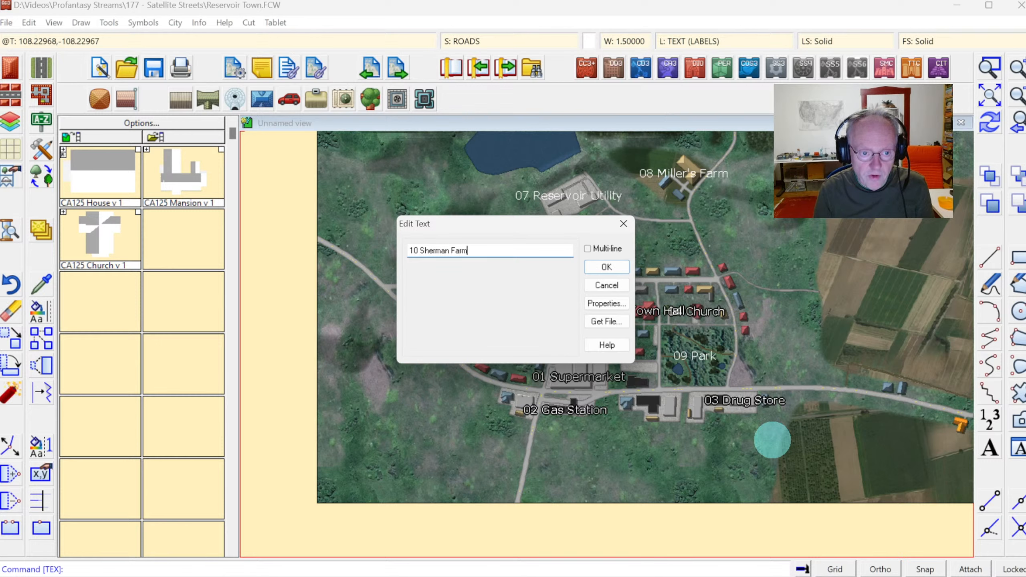
click(595, 265)
click(898, 388)
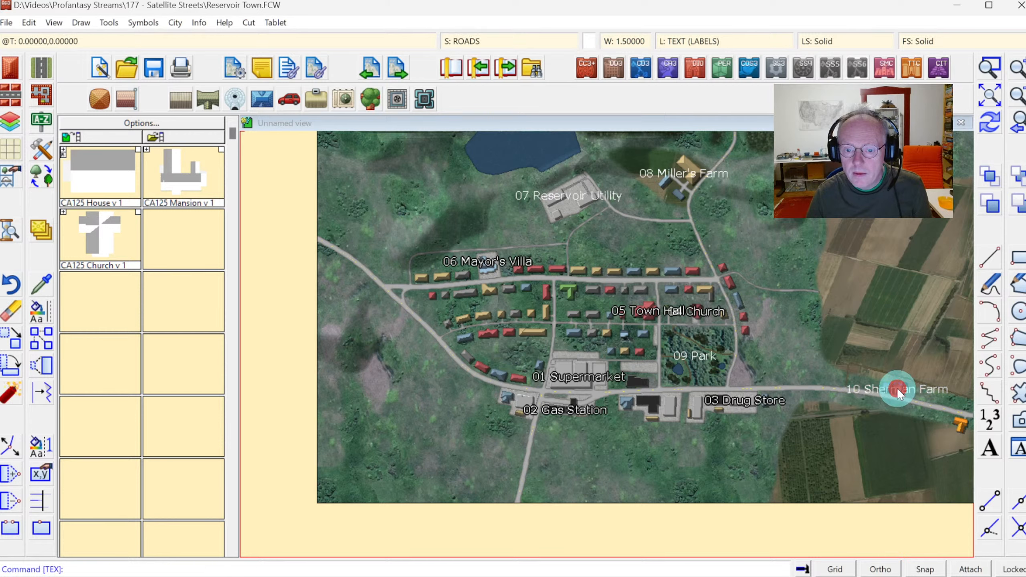
Place the label "11 Granville Farm" near the farm at the map's southeast edge.
right_click(858, 431)
text(11 Granville Farm)
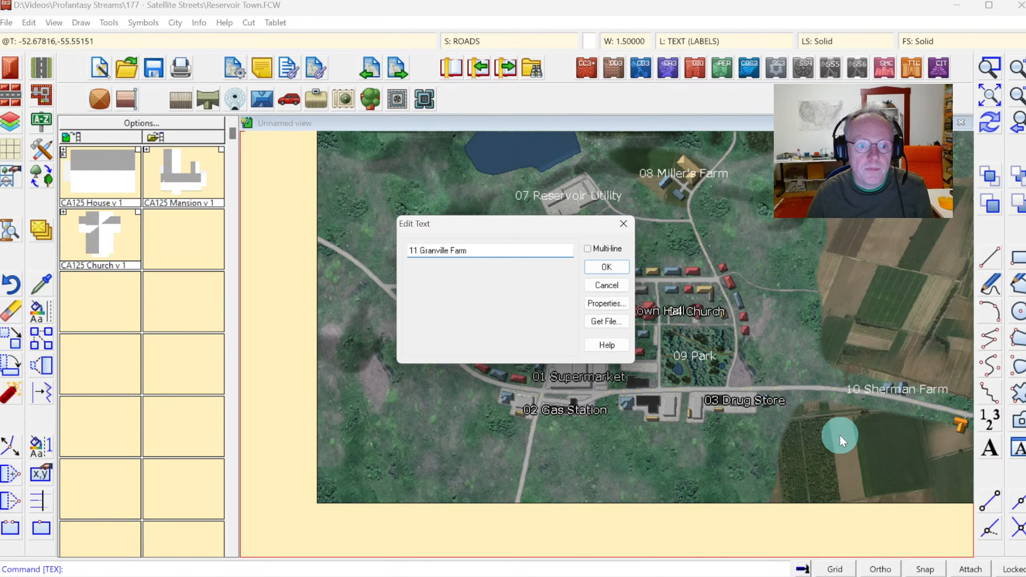
click(602, 267)
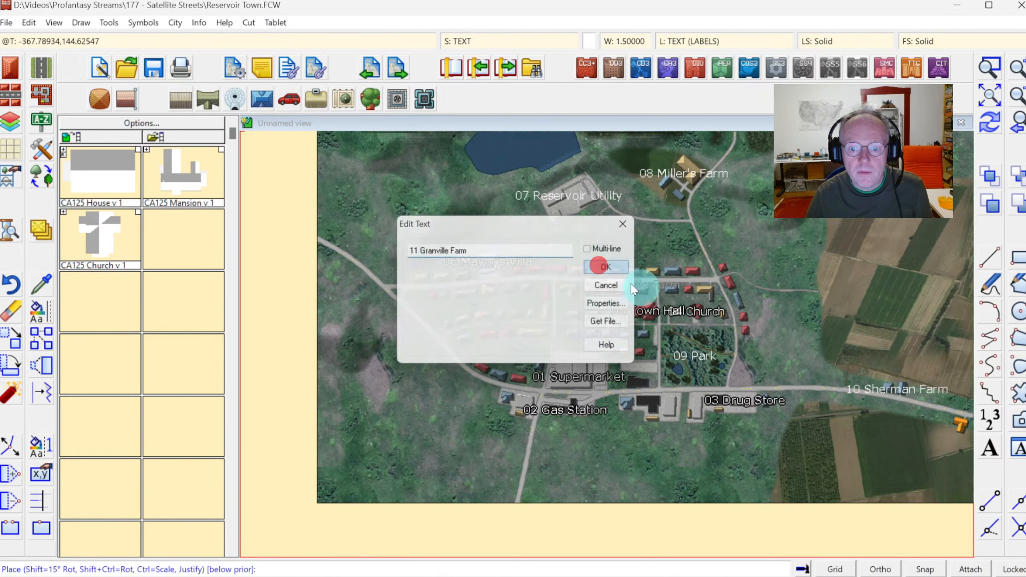
click(960, 427)
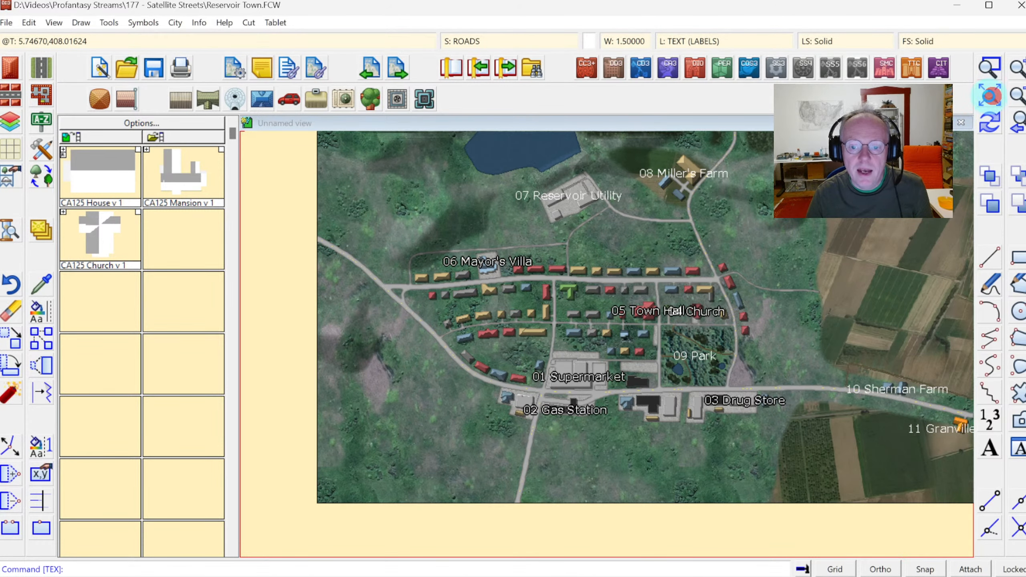
Try to create an index for the map.
click(988, 96)
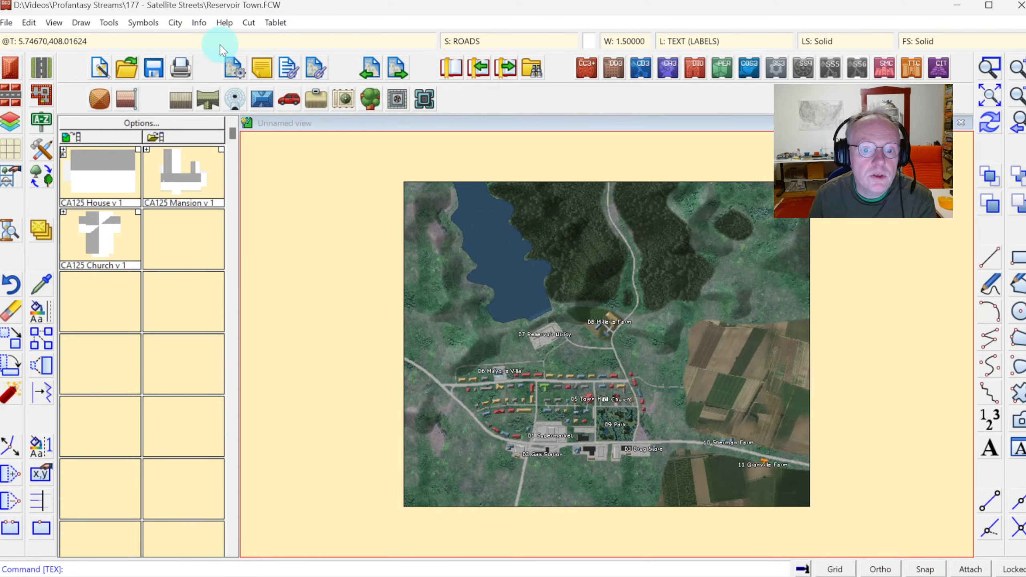
click(175, 22)
mouse_move(275, 22)
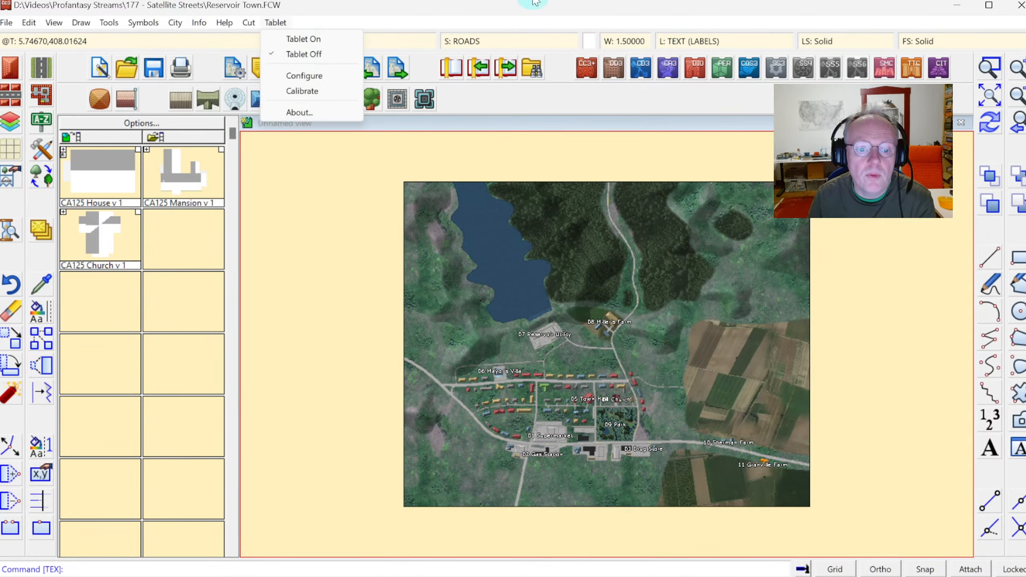
click(418, 0)
double_click(416, 1)
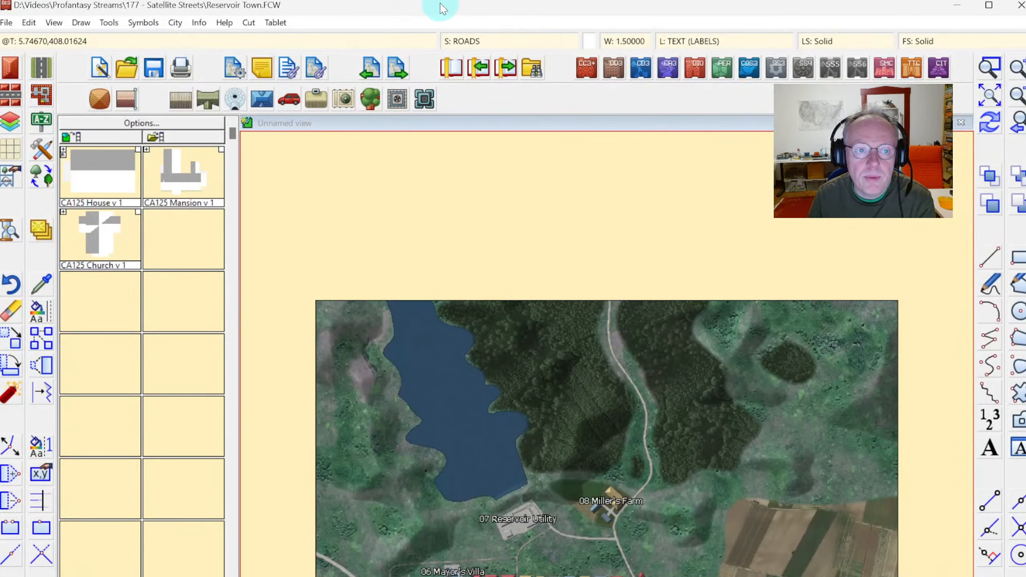
double_click(439, 4)
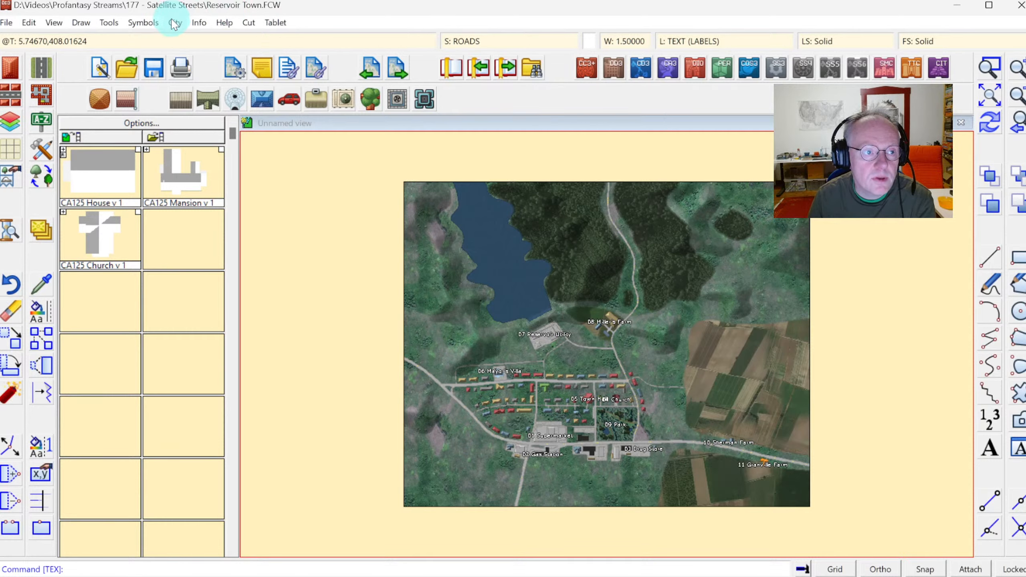
click(174, 22)
click(219, 227)
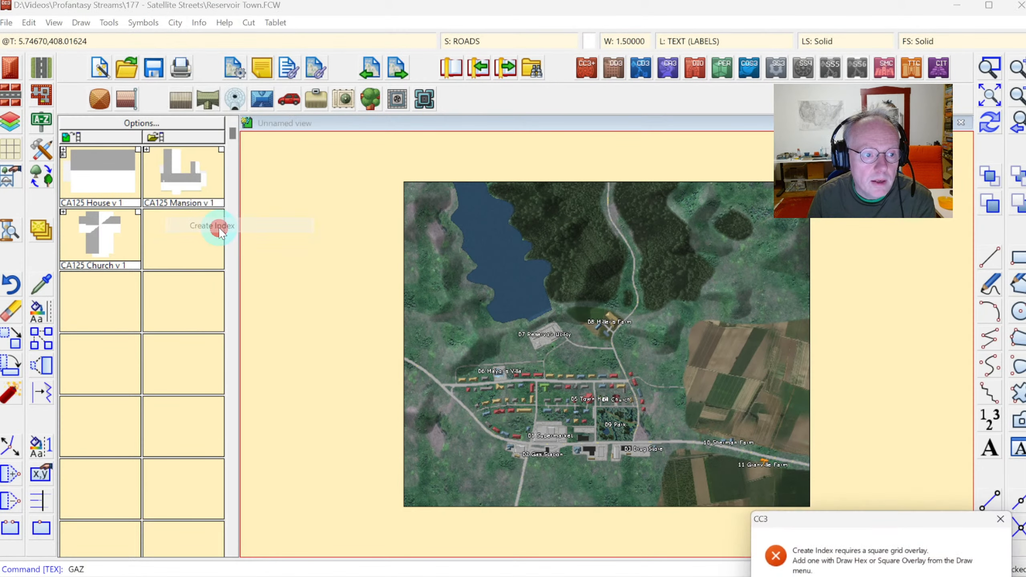
Add a square grid overlay with first X label A, first Y label 1 and snap grid turned off.
click(175, 22)
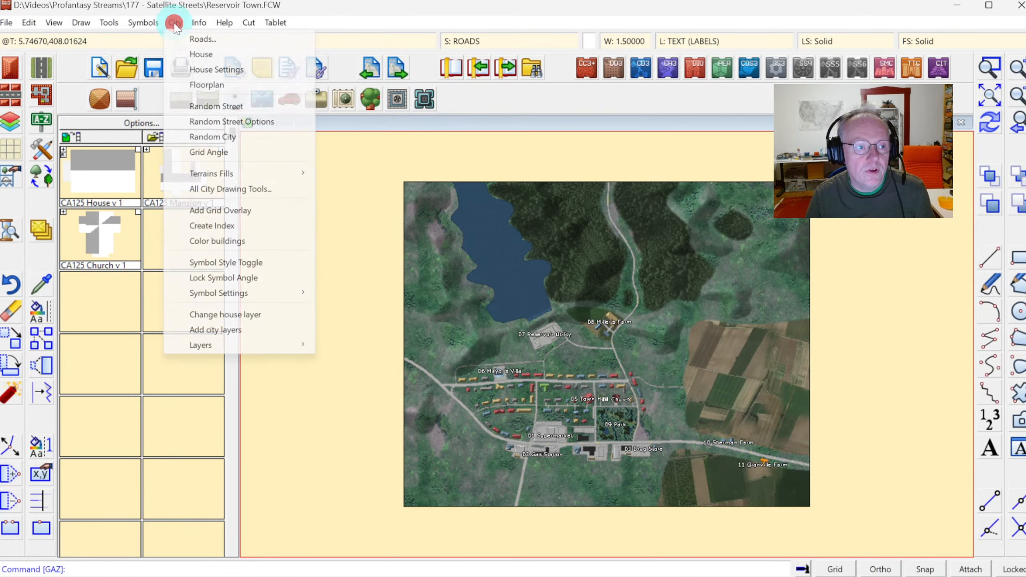
click(214, 209)
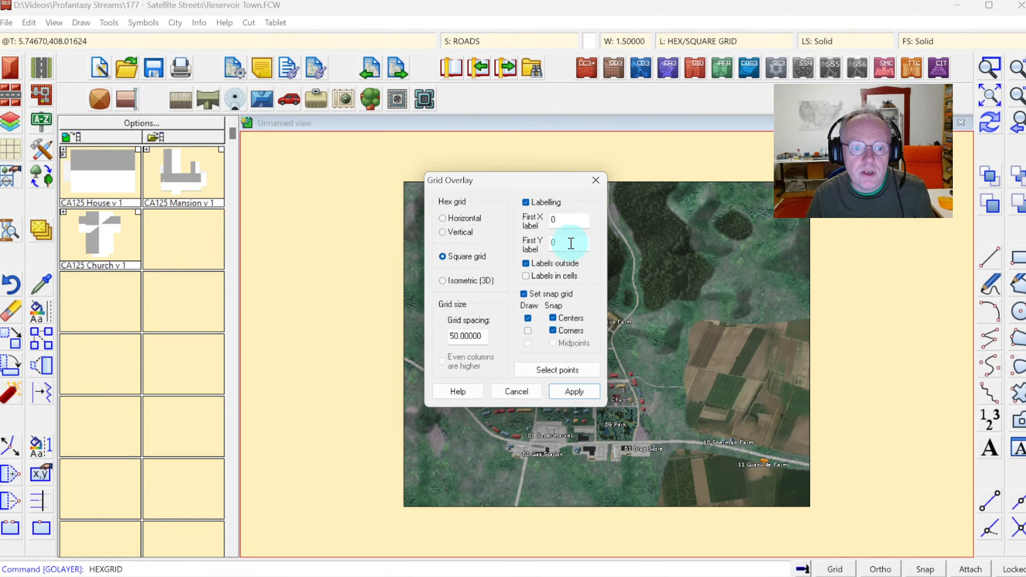
double_click(557, 223)
text(A)
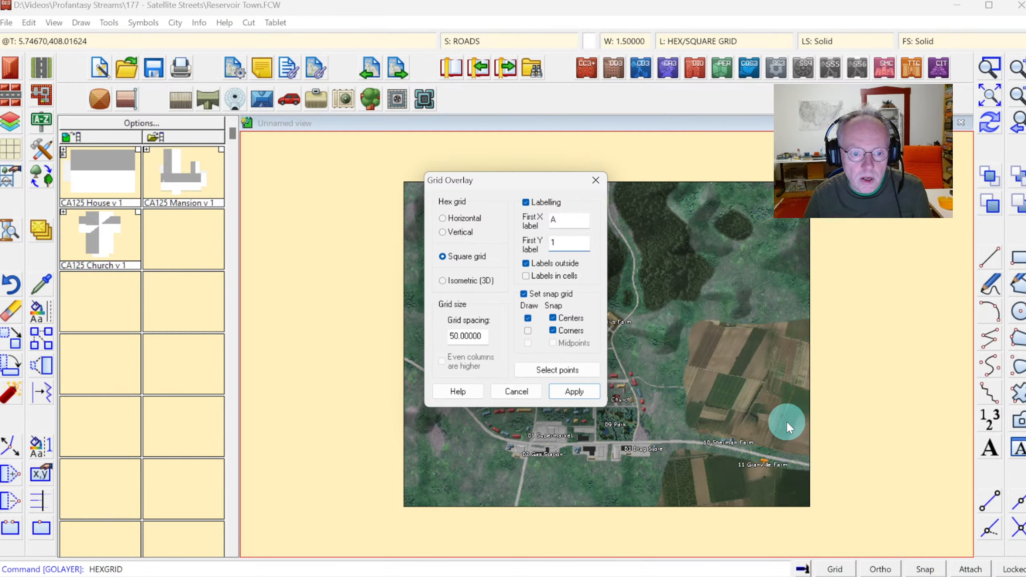
click(521, 292)
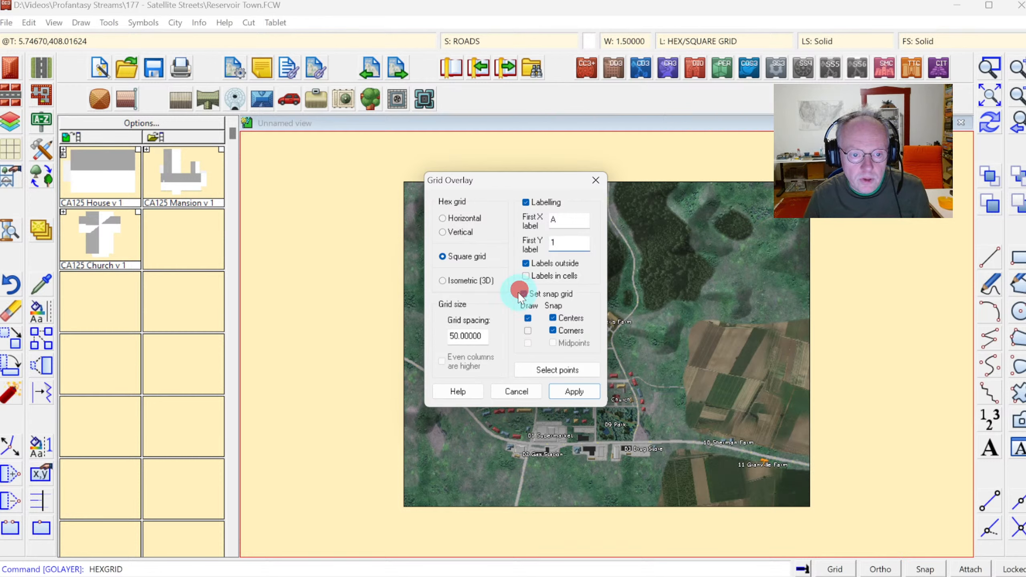
click(522, 292)
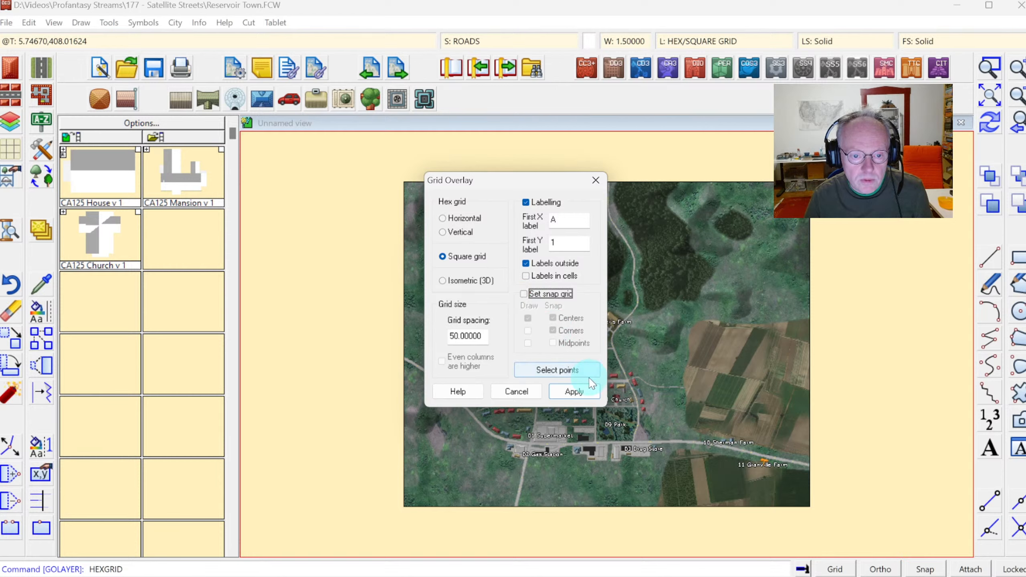
click(573, 389)
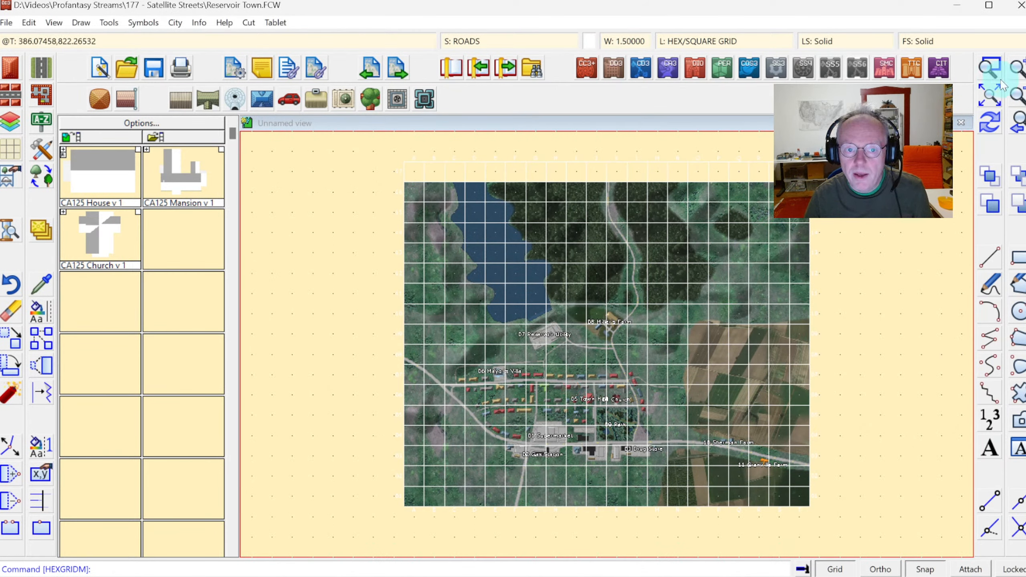
Undo the square grid overlay.
click(985, 121)
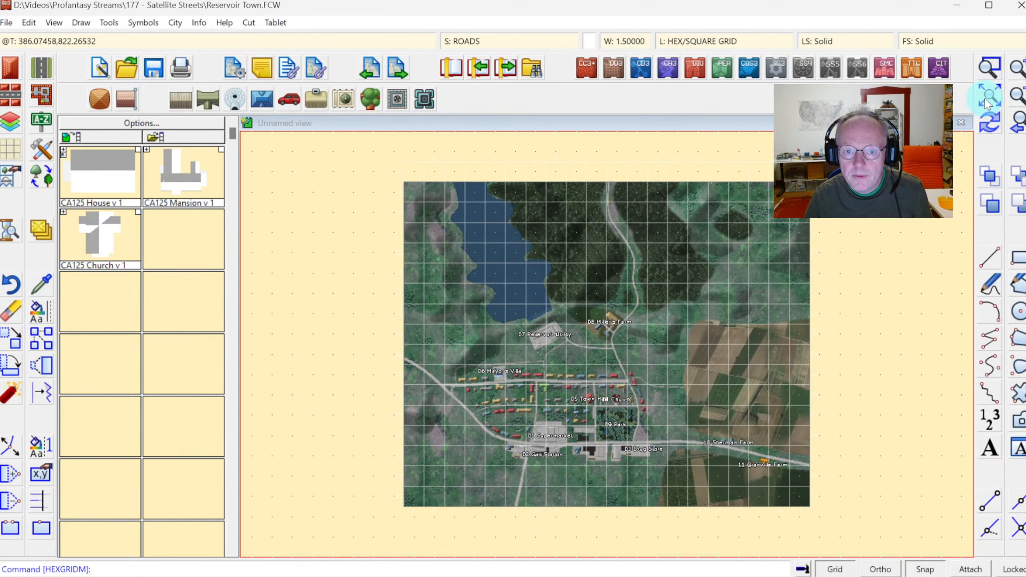
click(989, 75)
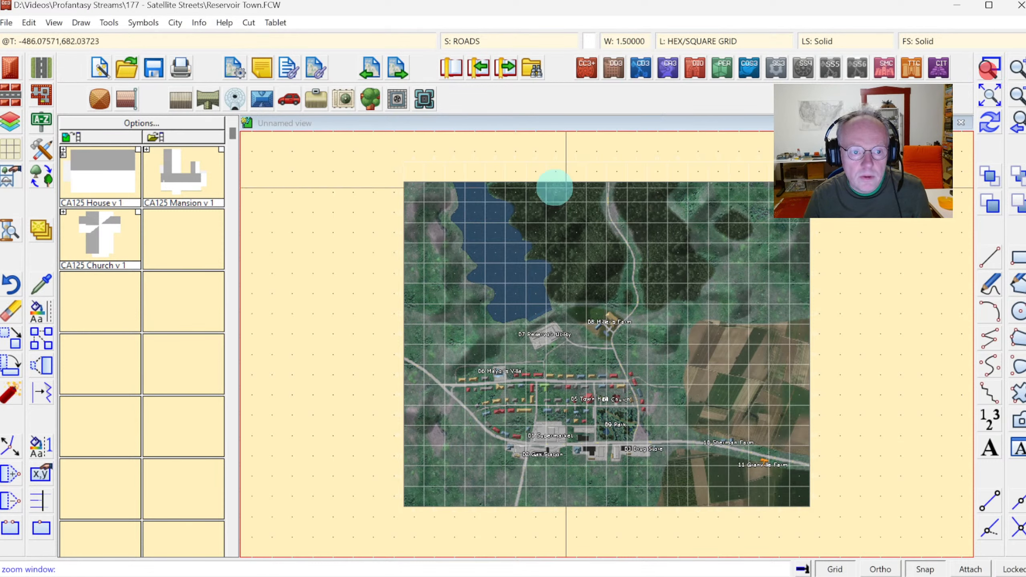
click(381, 146)
click(461, 206)
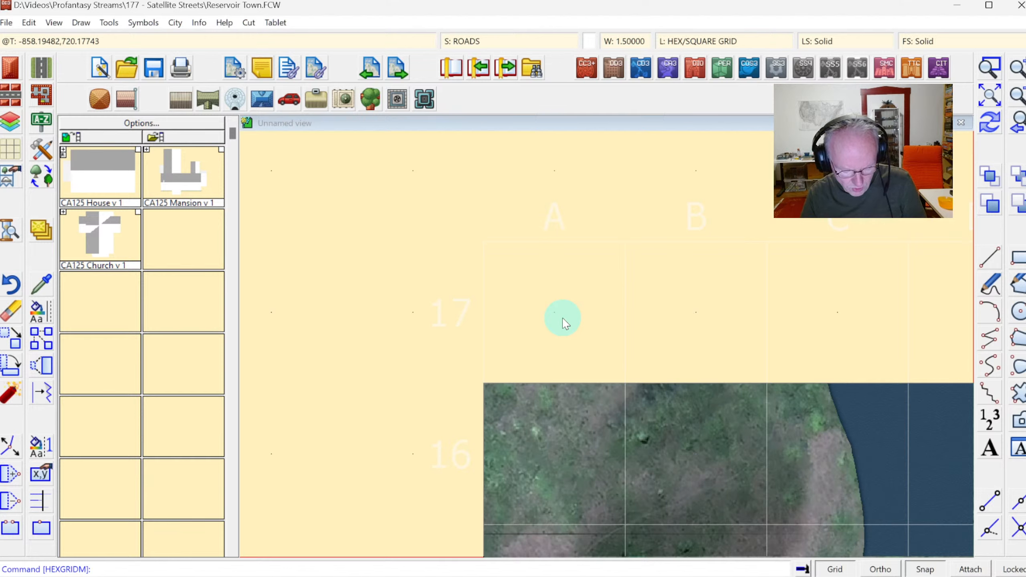
key(ctrl+z)
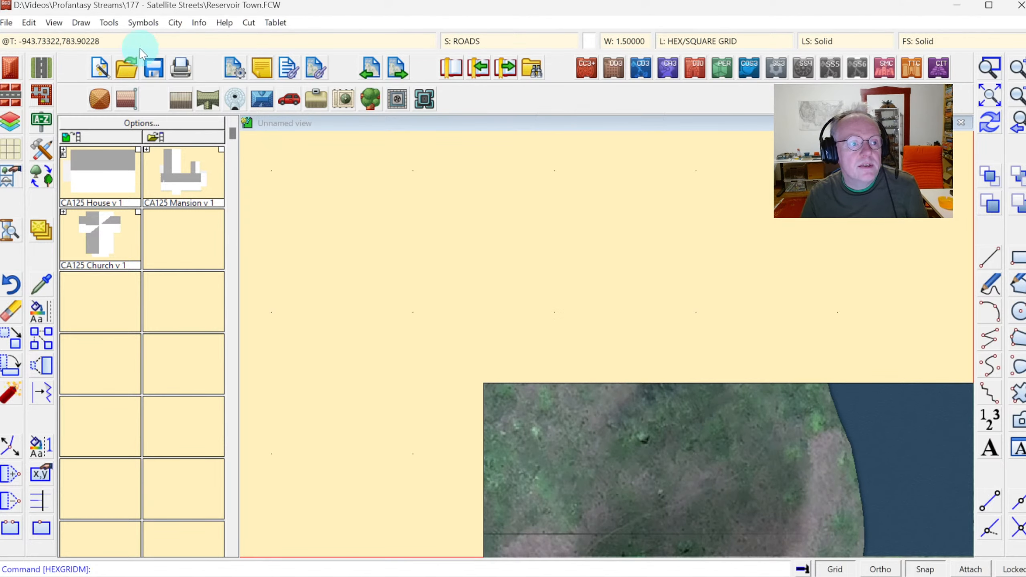
Add a square grid overlay fitted to the image by picking its top-left and bottom-right corners.
click(85, 24)
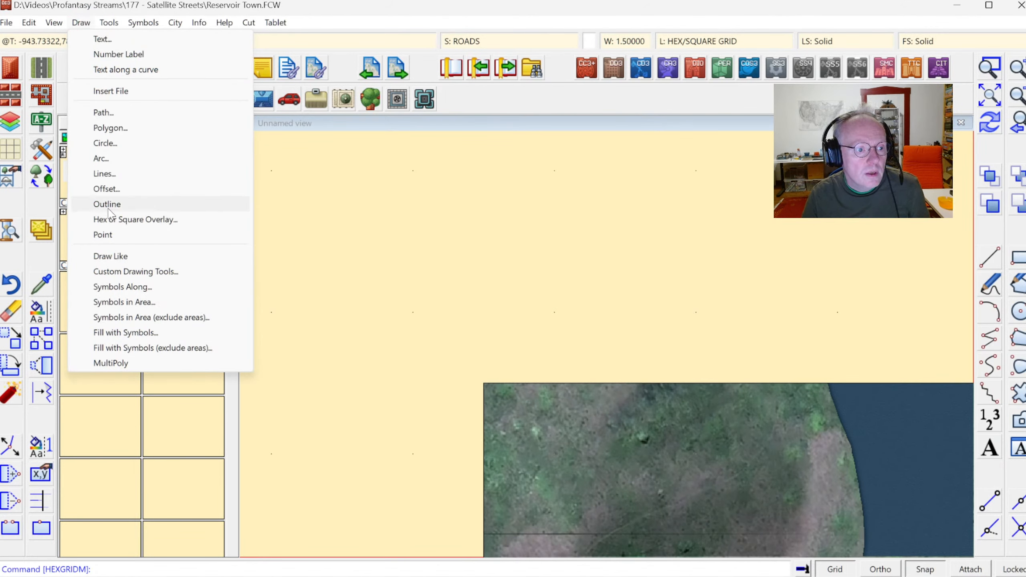
click(110, 221)
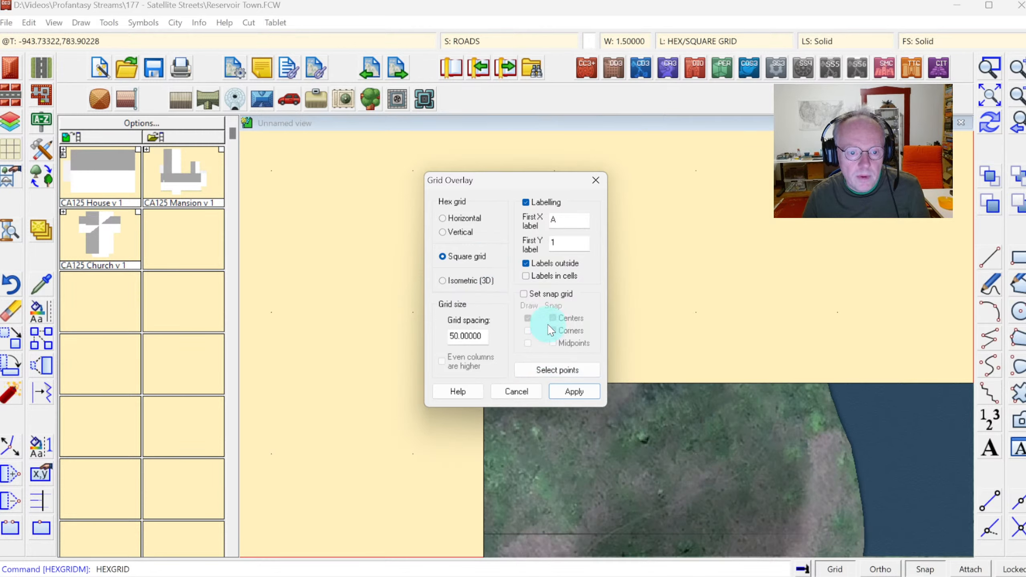
click(540, 374)
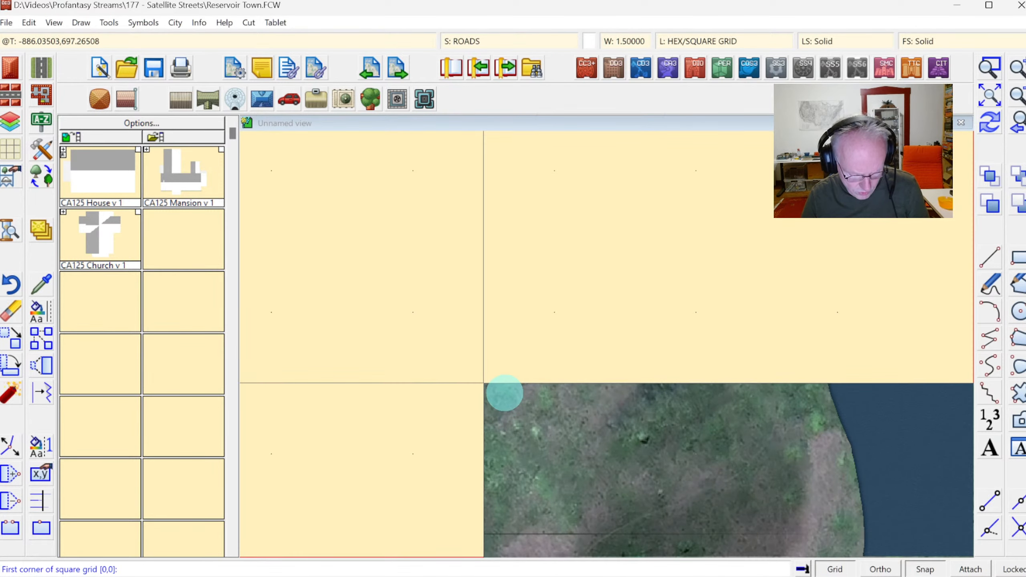
key(F5)
click(490, 383)
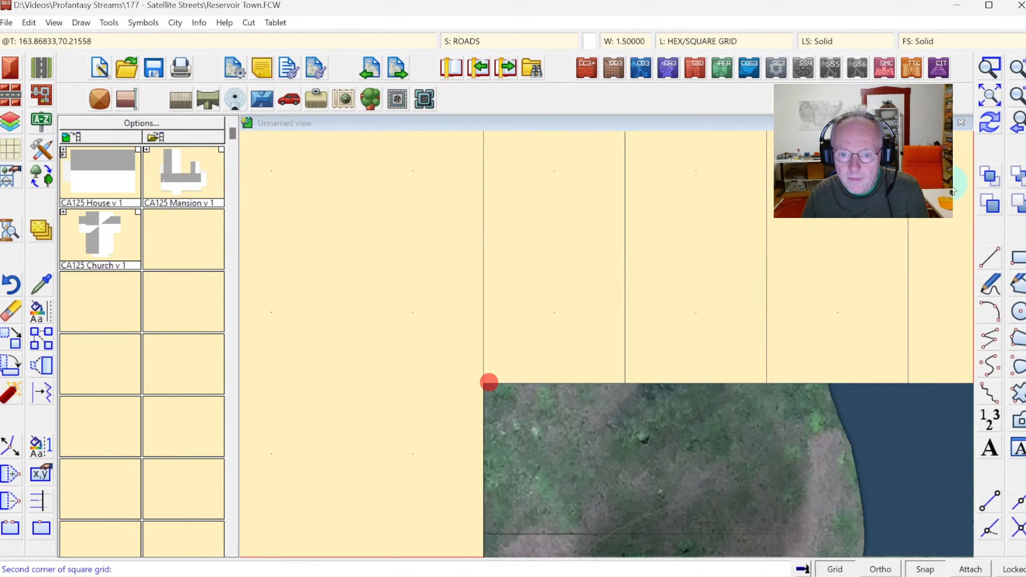
click(1023, 126)
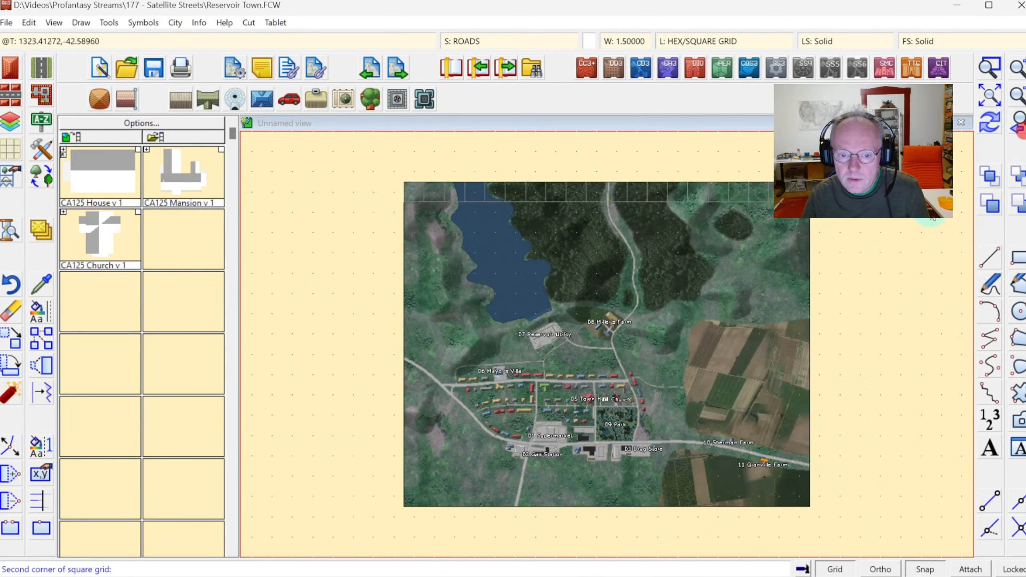
click(810, 508)
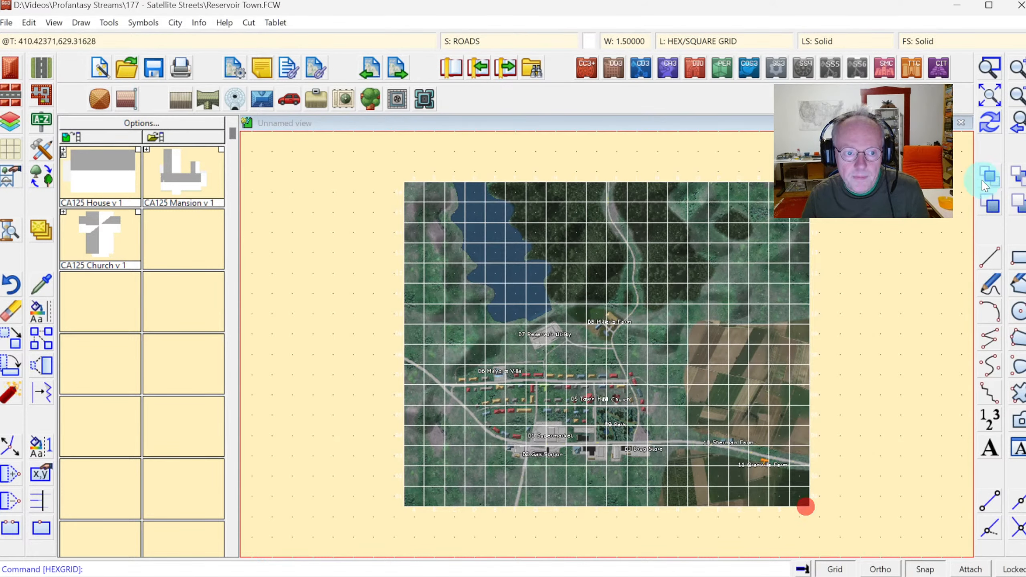
click(990, 121)
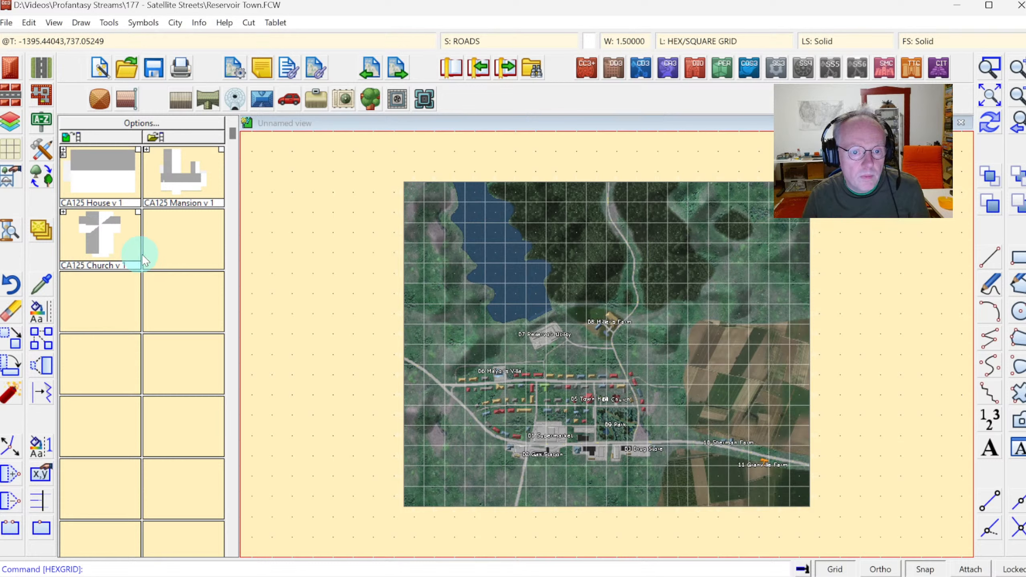
Change the colour of the square grid overlay to black.
right_click(45, 315)
click(92, 389)
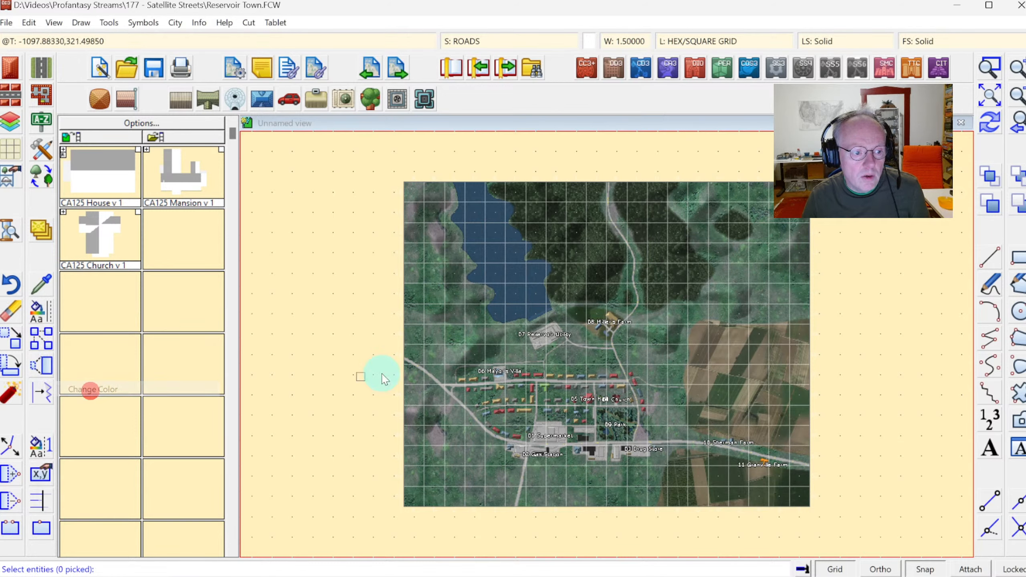
right_click(522, 280)
click(524, 341)
right_click(508, 317)
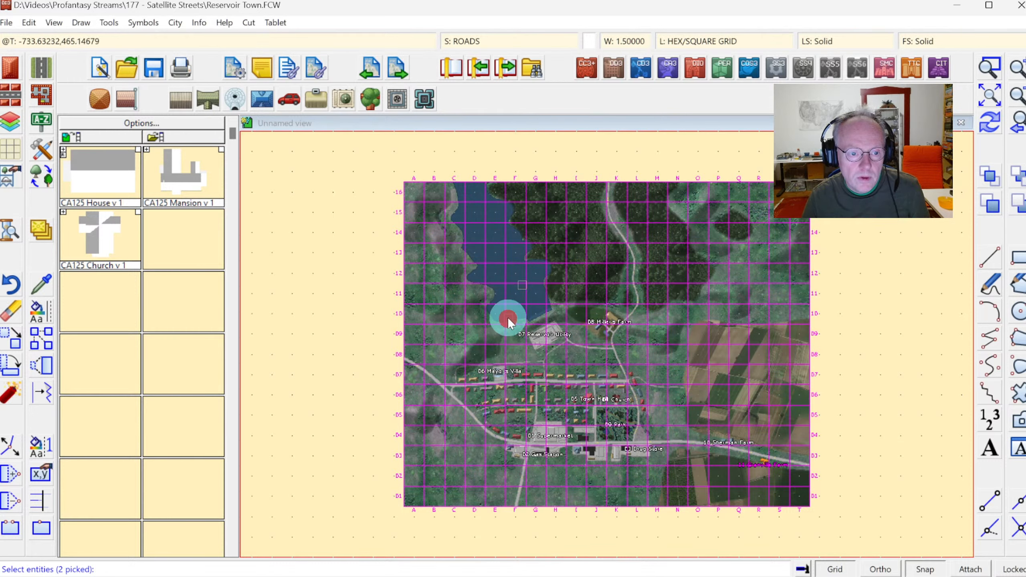
click(395, 213)
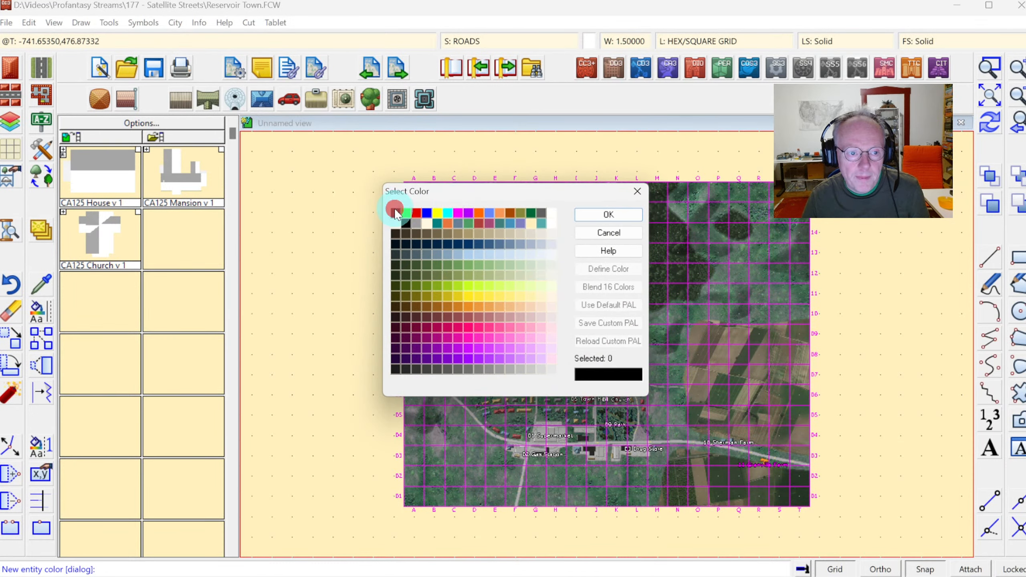
click(601, 221)
click(607, 213)
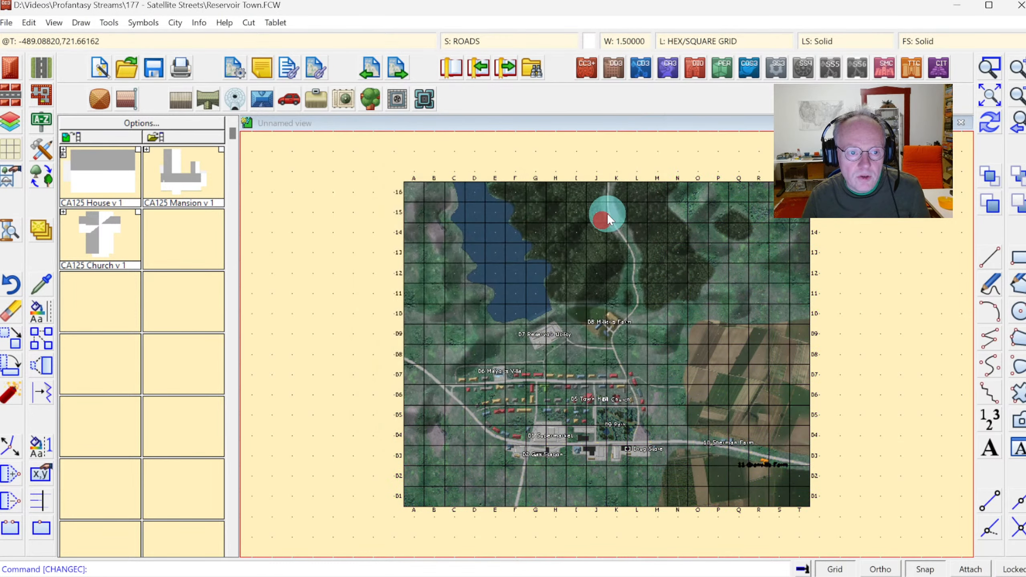
Create an index from all 2D text labels as a single column placed near the map's top-right corner.
click(990, 122)
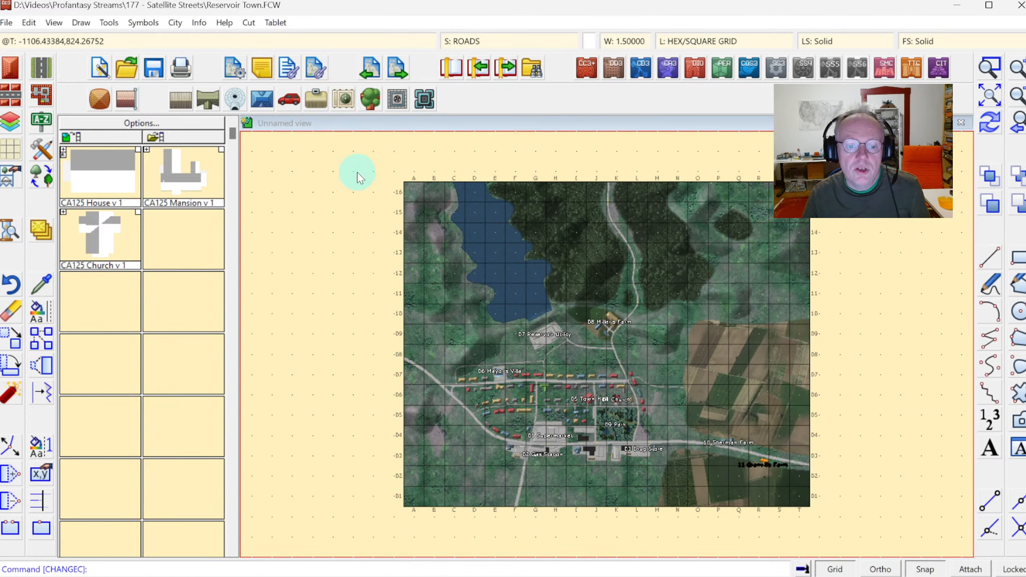
click(174, 23)
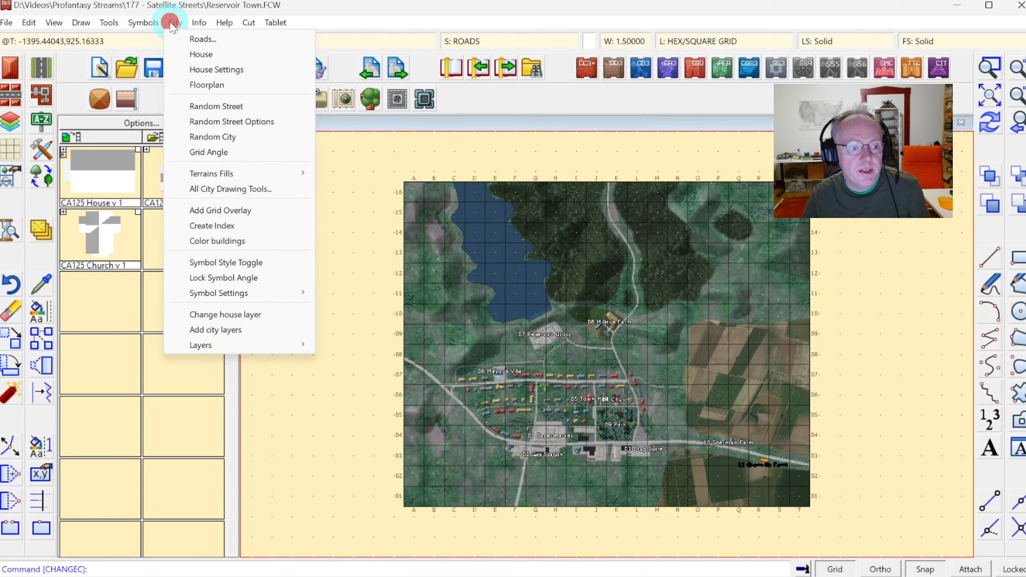
click(218, 226)
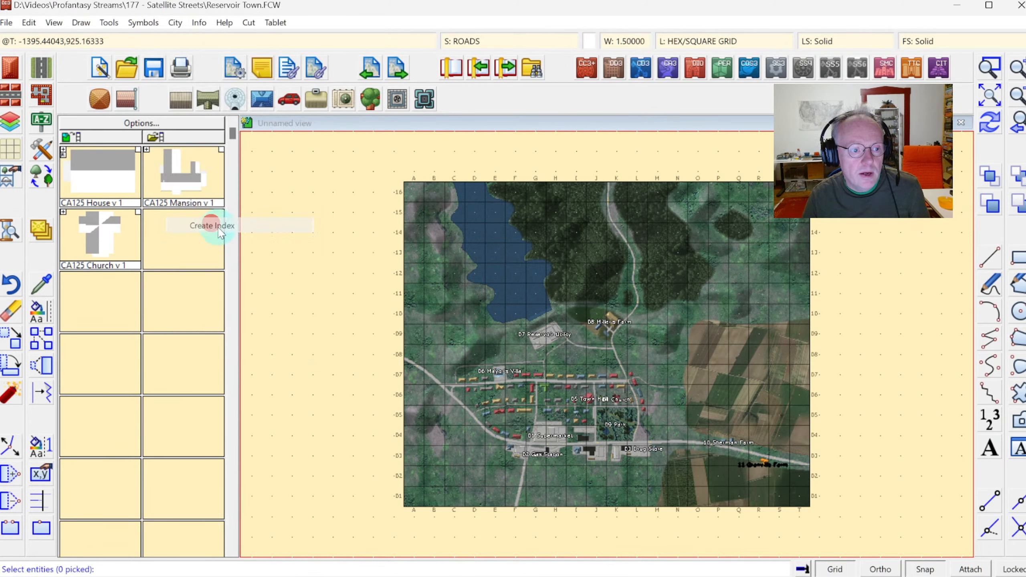
right_click(349, 253)
click(349, 391)
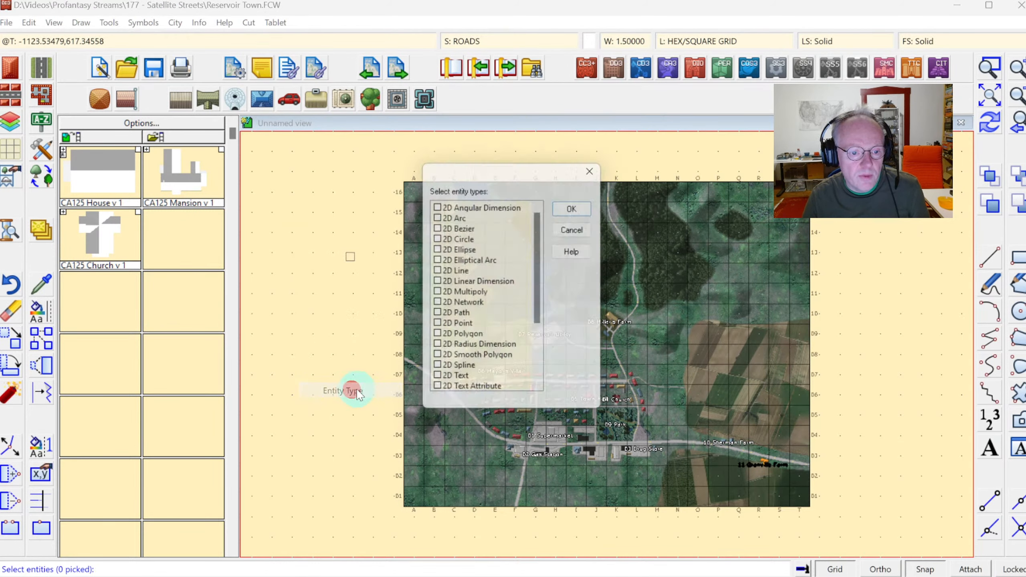
click(456, 388)
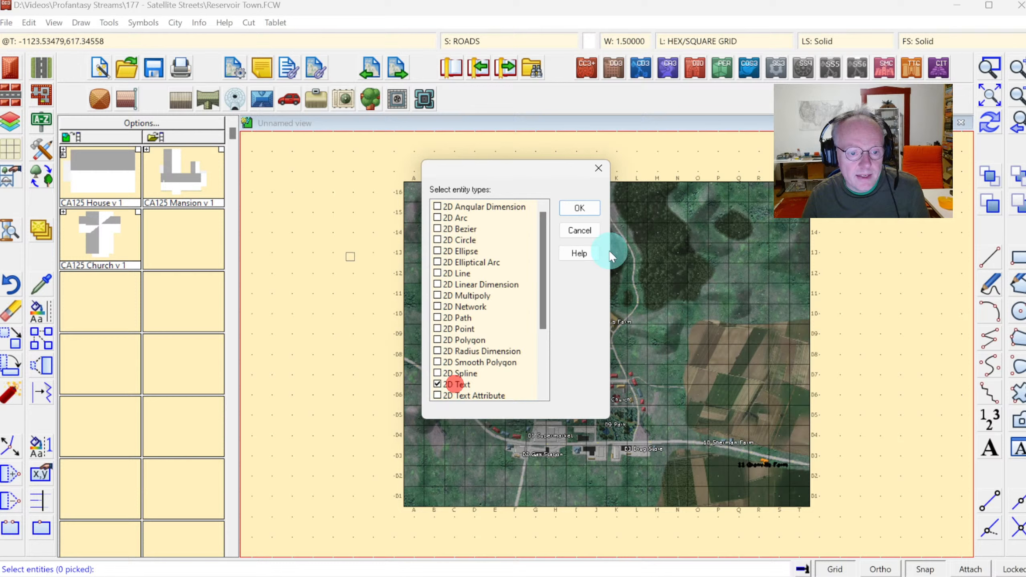
click(578, 207)
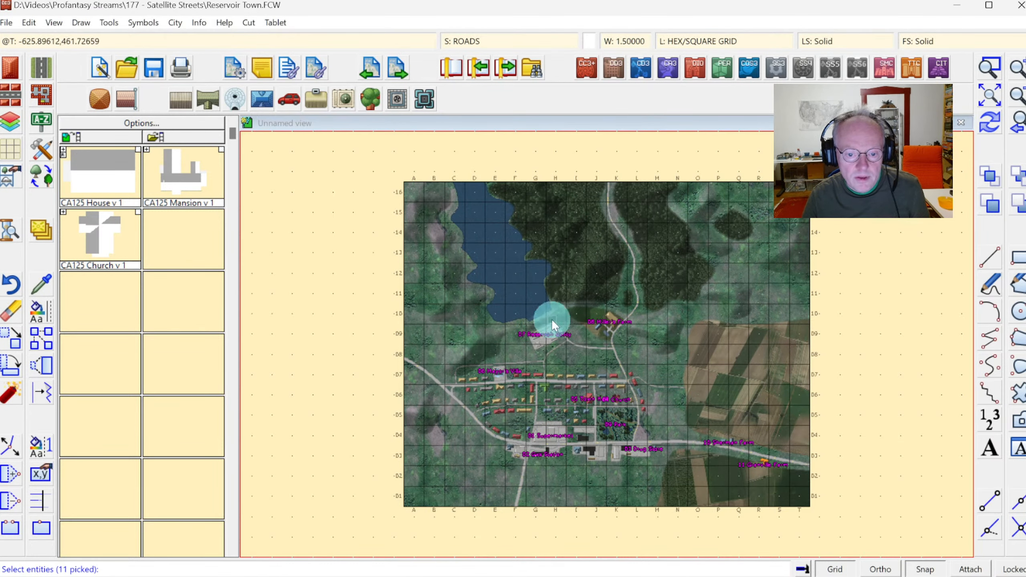
right_click(489, 289)
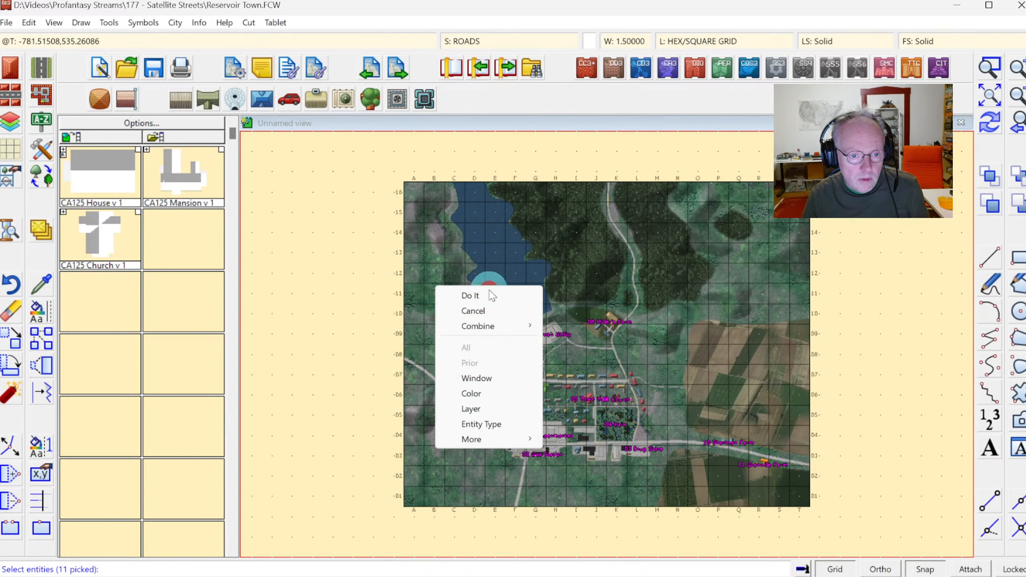
click(484, 292)
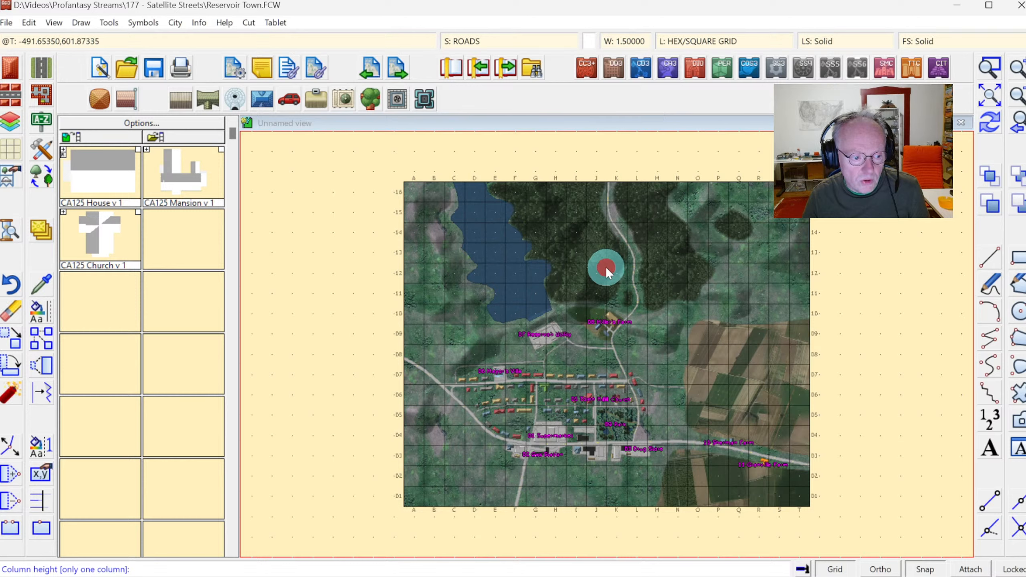
key(Return)
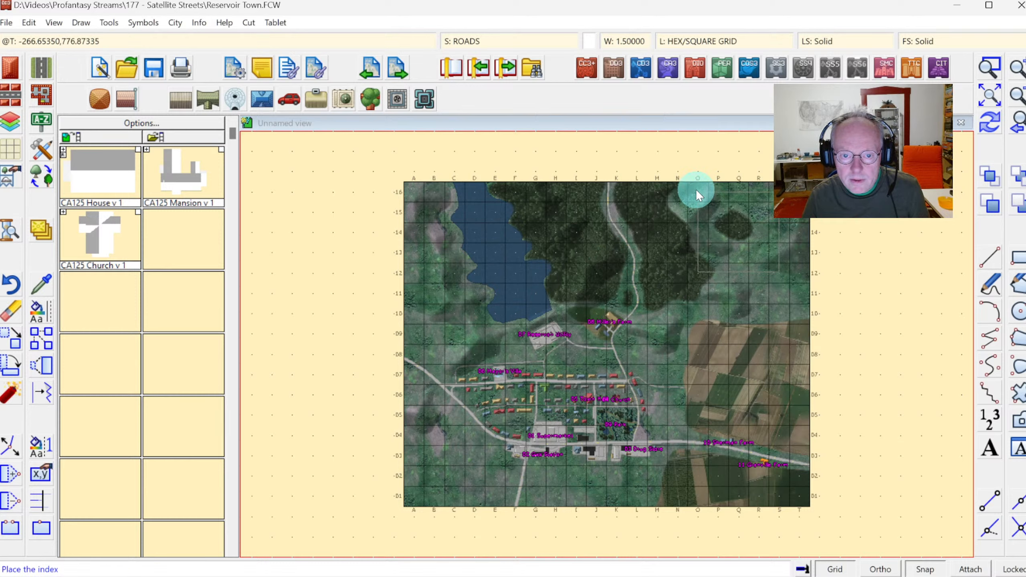
click(719, 194)
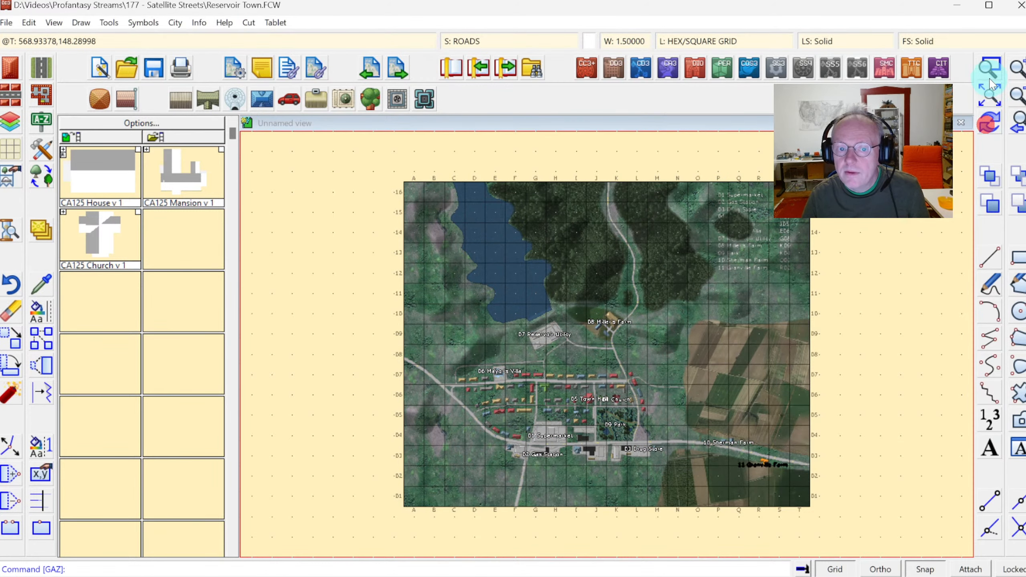
Move the index onto the TEXT sheet.
click(991, 70)
click(695, 164)
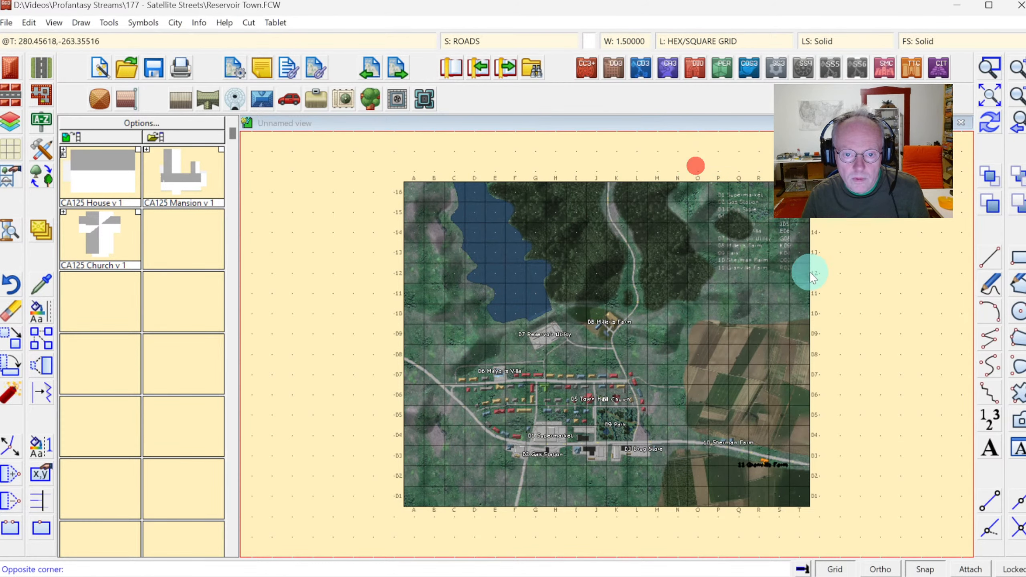
click(826, 285)
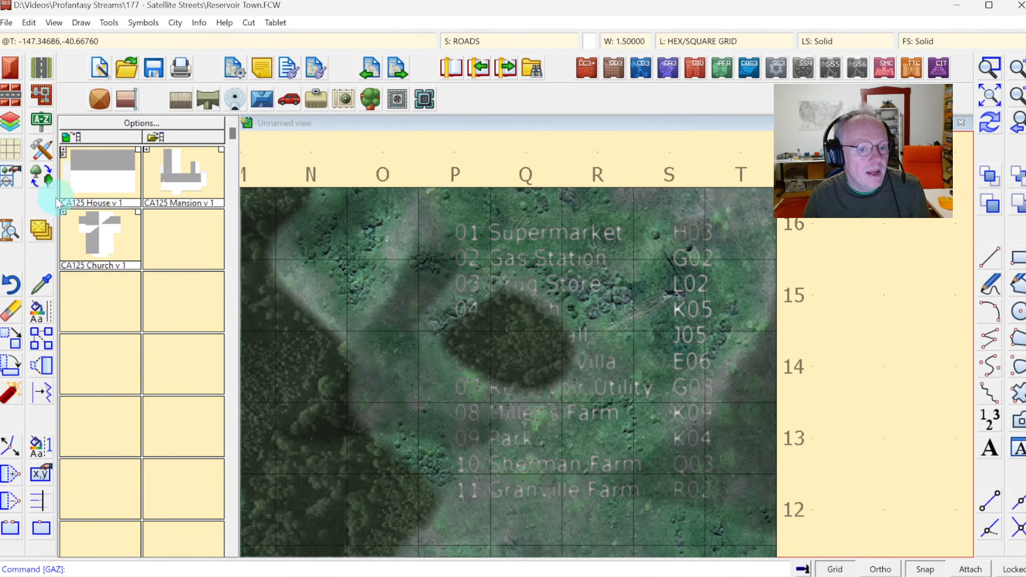
right_click(42, 229)
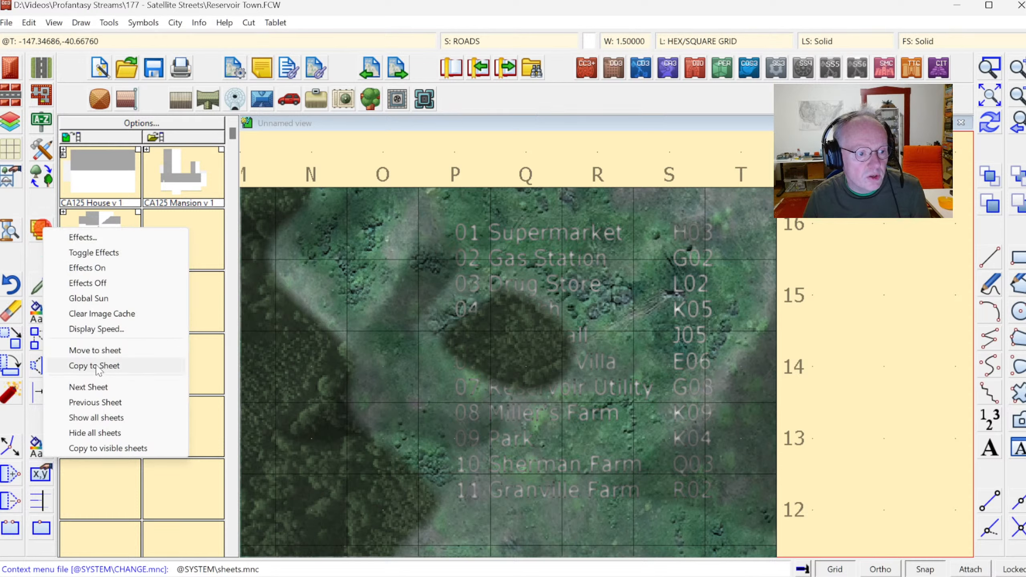
click(104, 350)
right_click(456, 330)
click(451, 406)
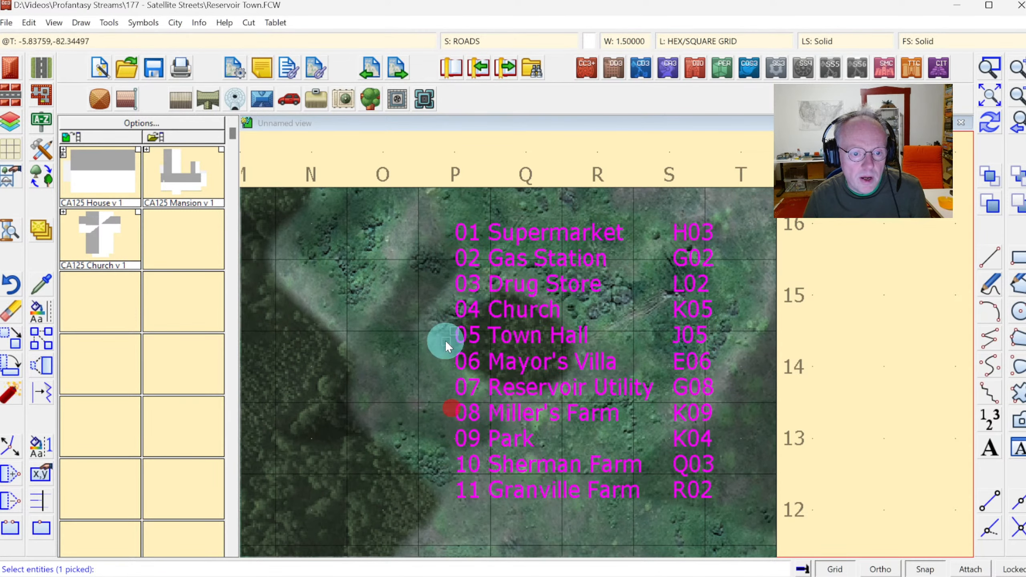
right_click(445, 340)
click(424, 382)
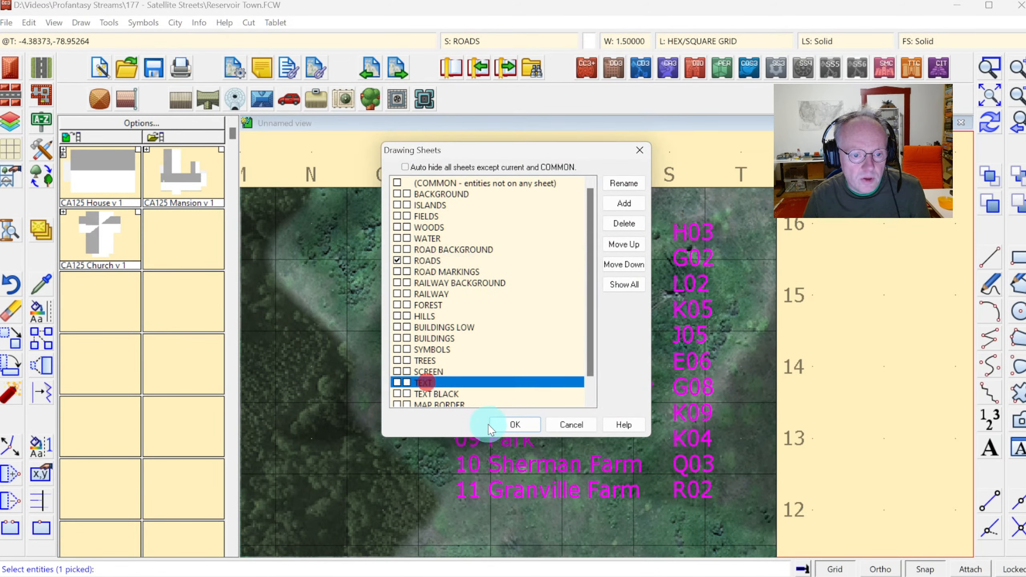
click(503, 424)
Match the current settings to the Gas Station label and freeze all other layers.
click(982, 130)
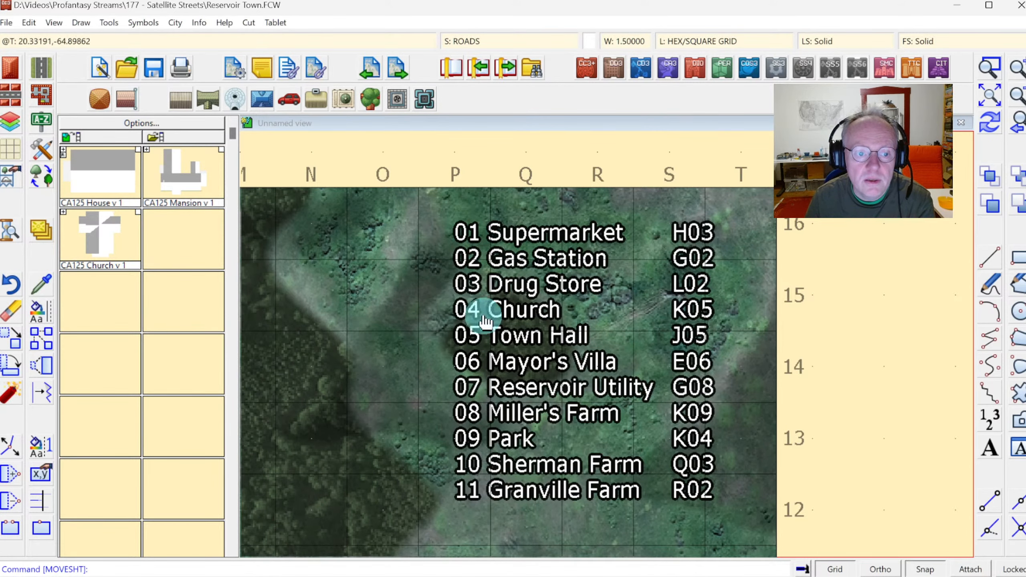
click(566, 237)
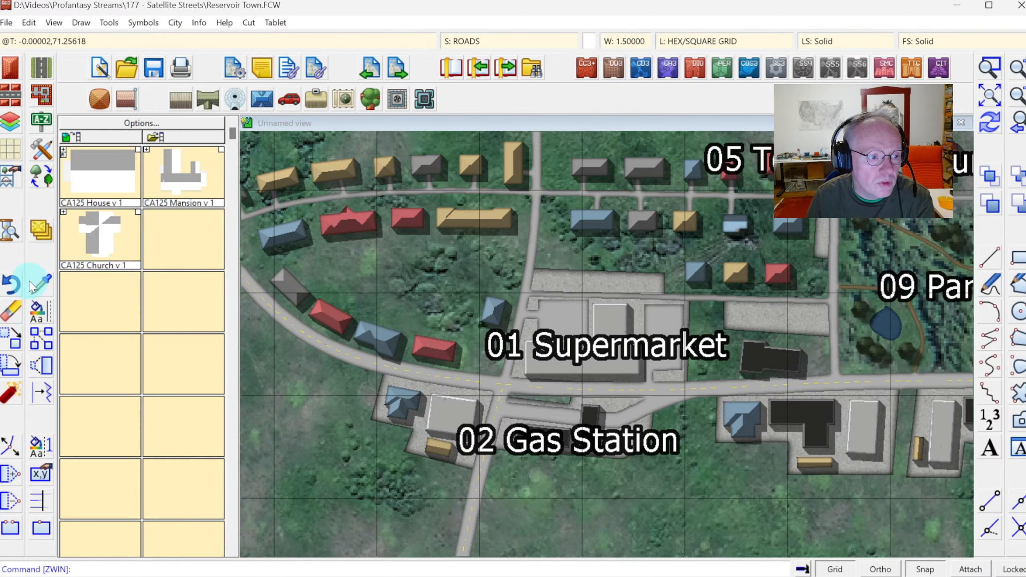
click(44, 286)
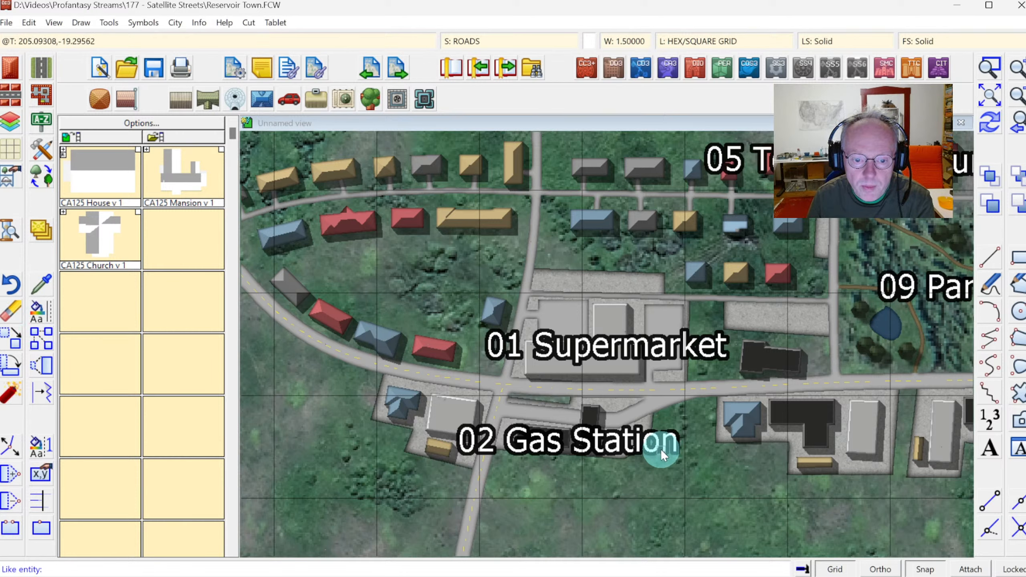
click(664, 452)
click(678, 42)
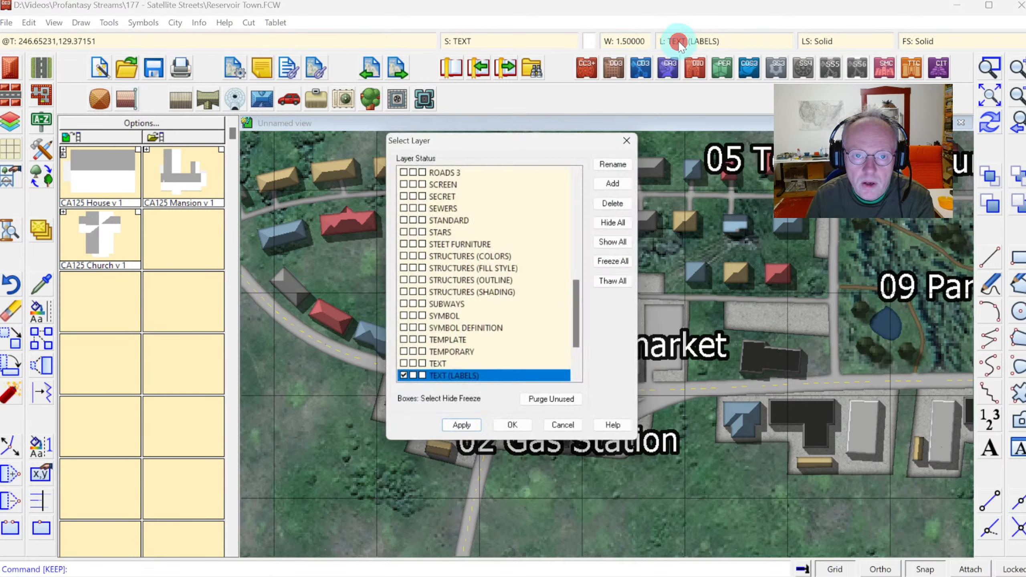
click(615, 263)
click(517, 435)
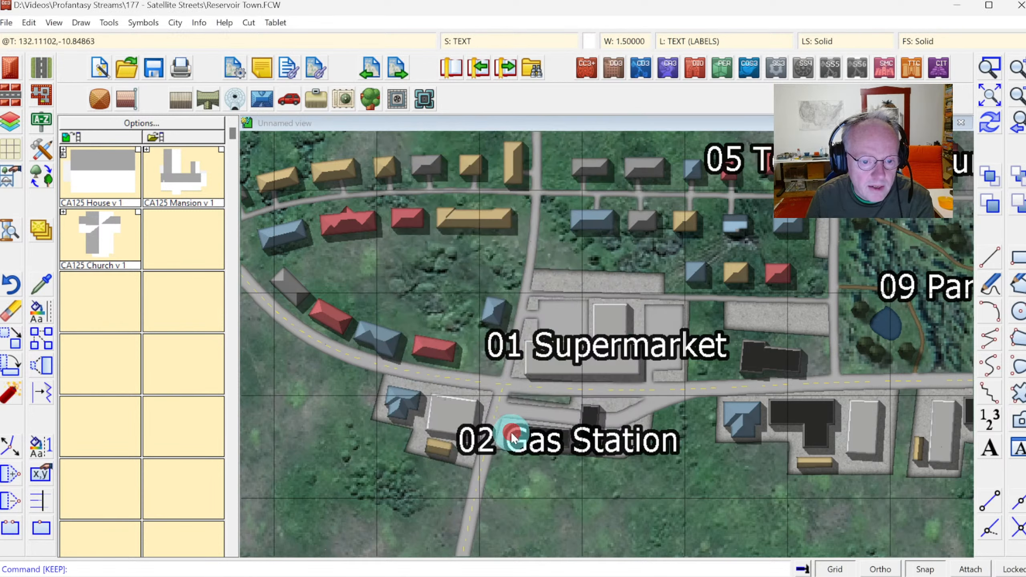
Try to edit the Supermarket label.
click(40, 472)
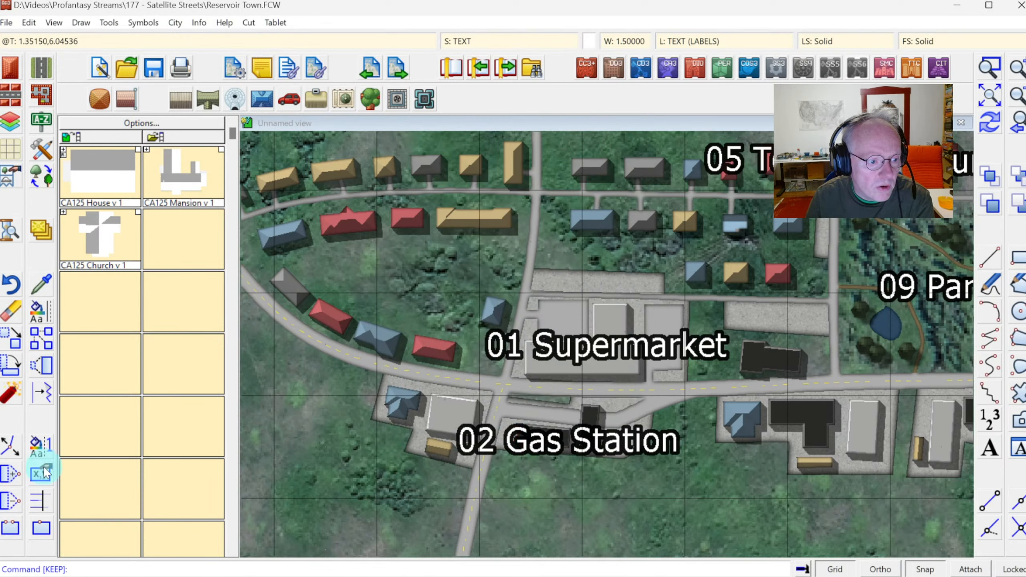
click(558, 357)
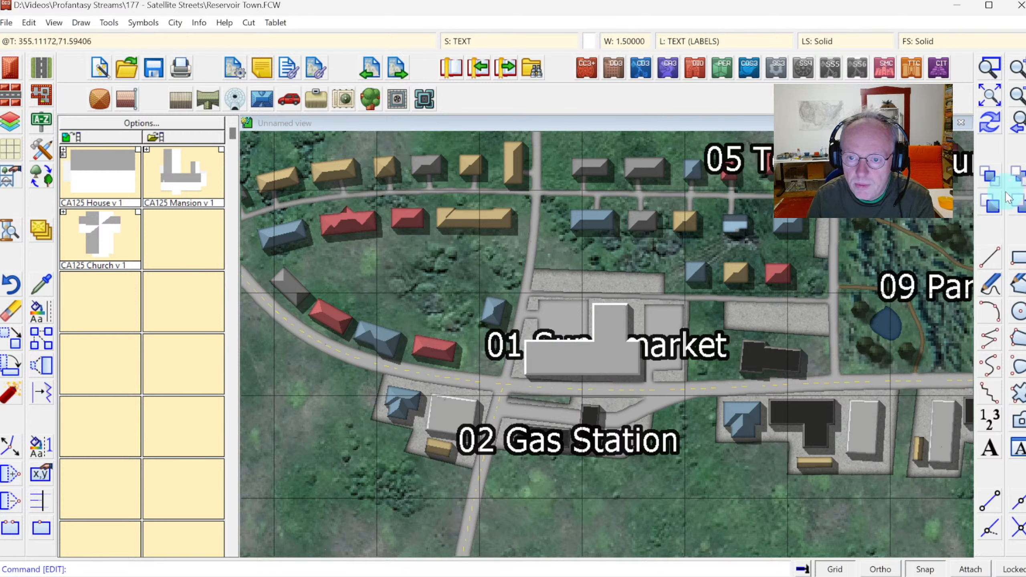
click(799, 229)
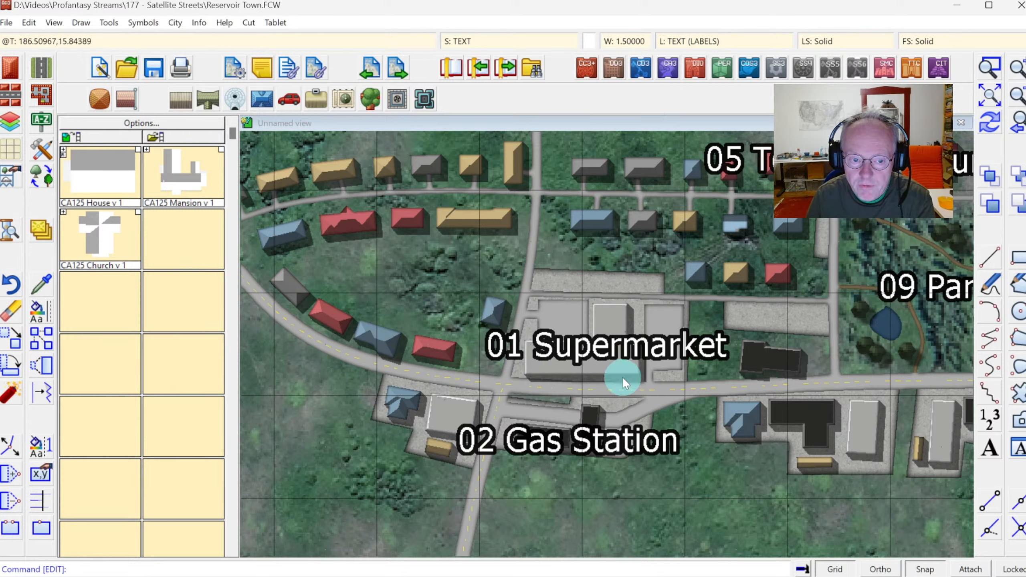
Unlock editing and shorten the Supermarket label to just its number 01.
click(1006, 570)
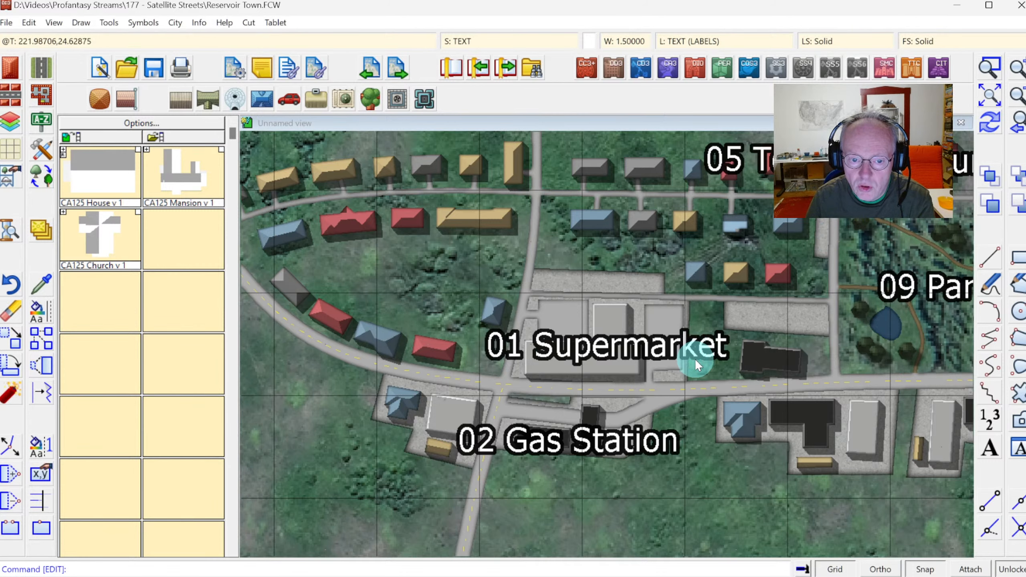
click(40, 344)
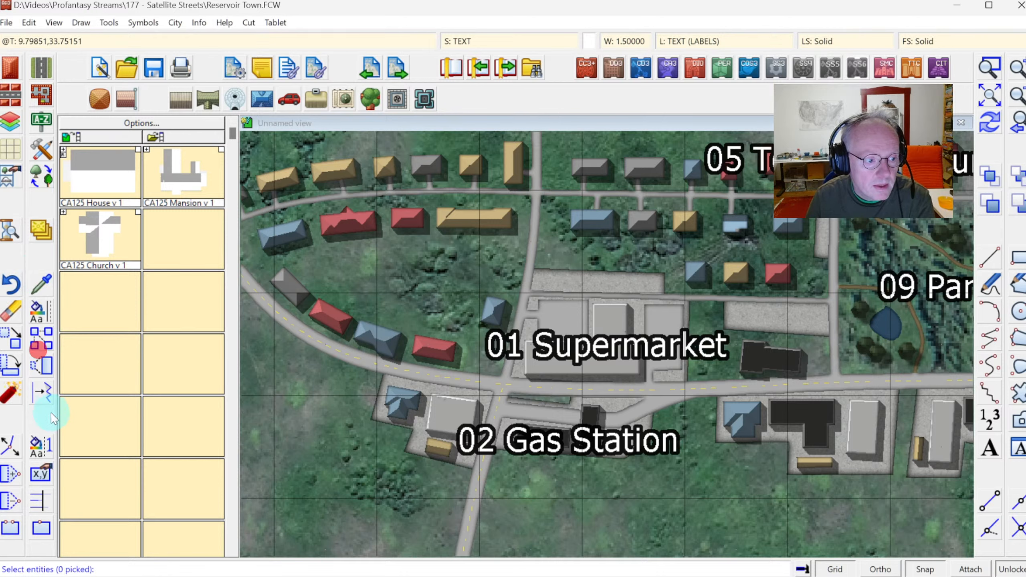
click(40, 474)
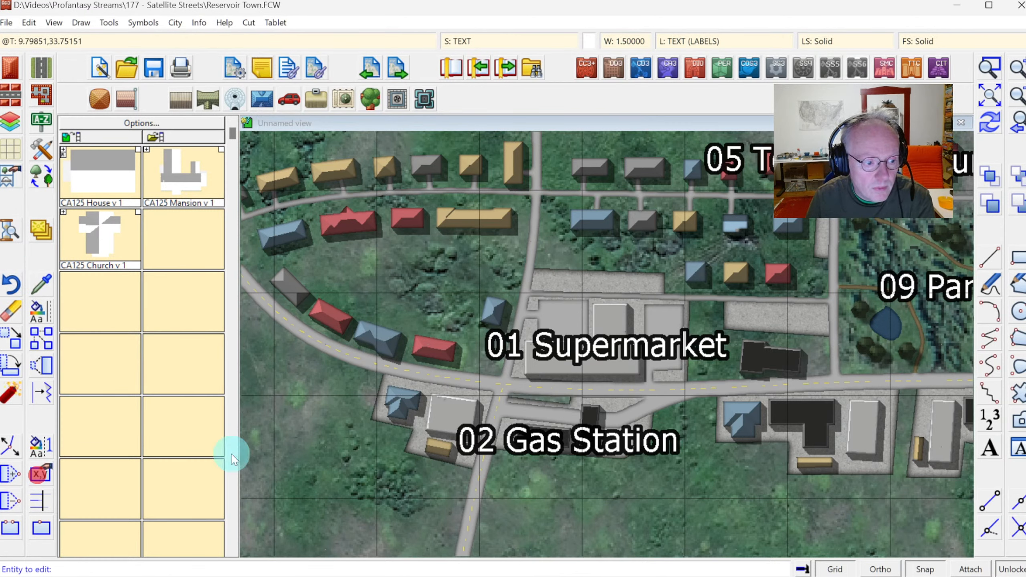
click(706, 352)
double_click(442, 250)
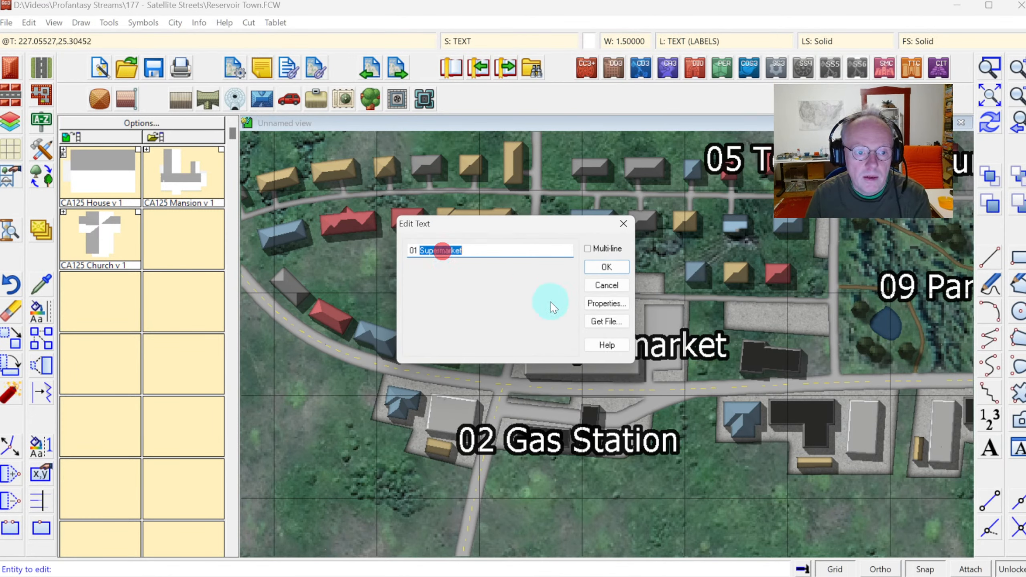
key(BackSpace)
click(608, 268)
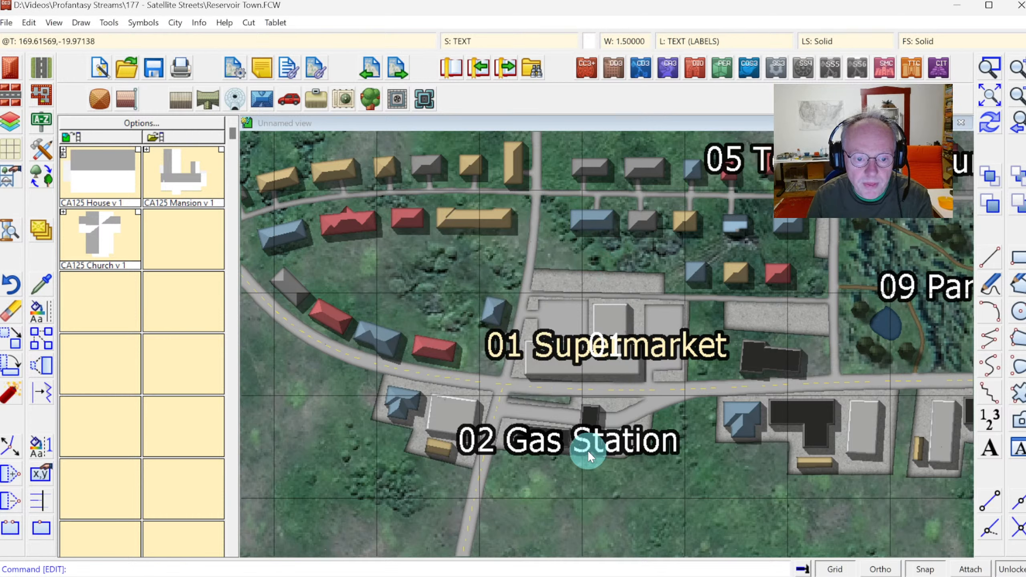
Shorten the Gas Station label to just its number 02.
click(624, 449)
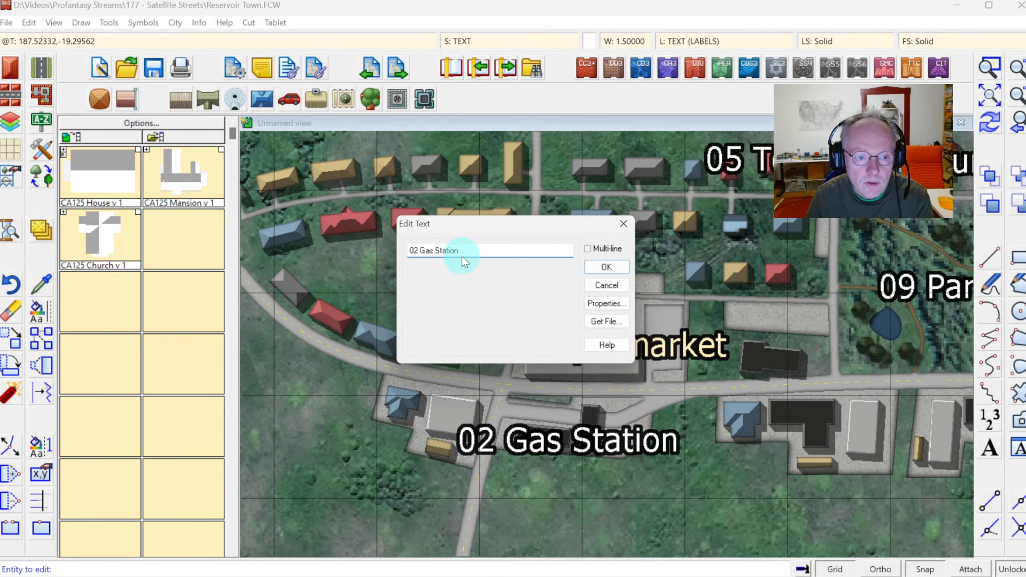
drag(458, 250, 422, 252)
key(BackSpace)
click(606, 267)
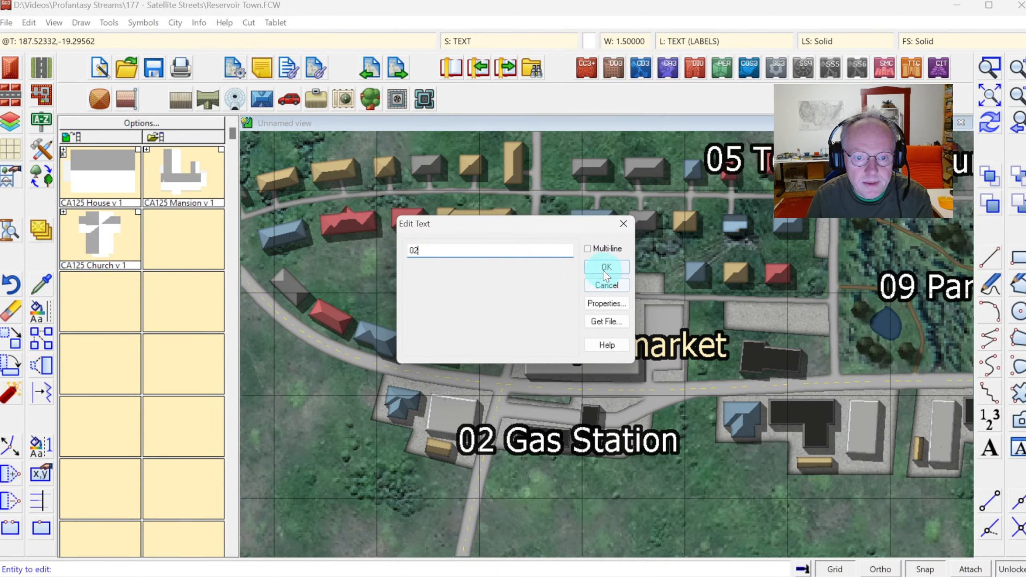
Shorten the Park label to just its number 09.
click(907, 301)
drag(488, 250, 435, 250)
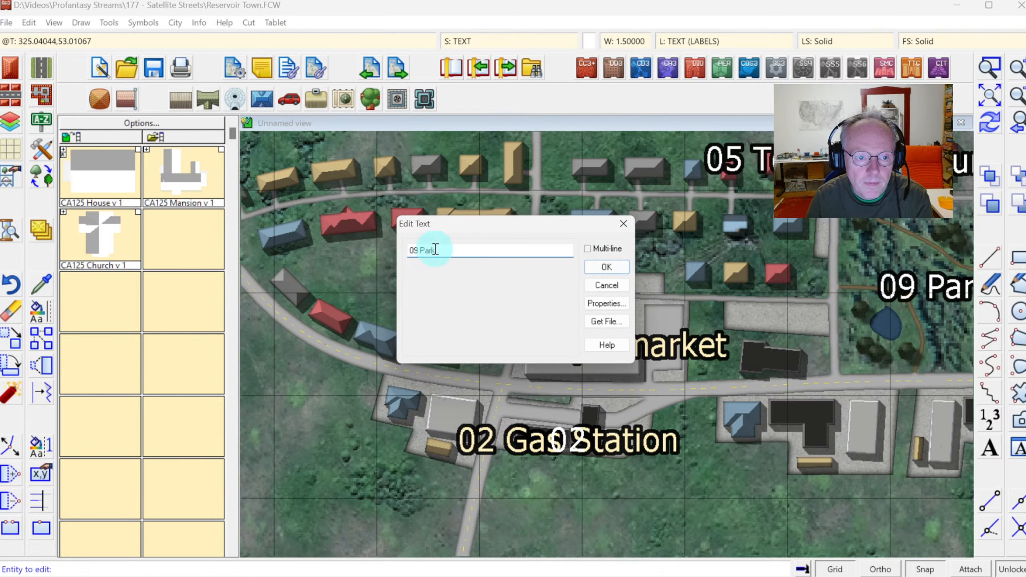
key(BackSpace)
click(606, 268)
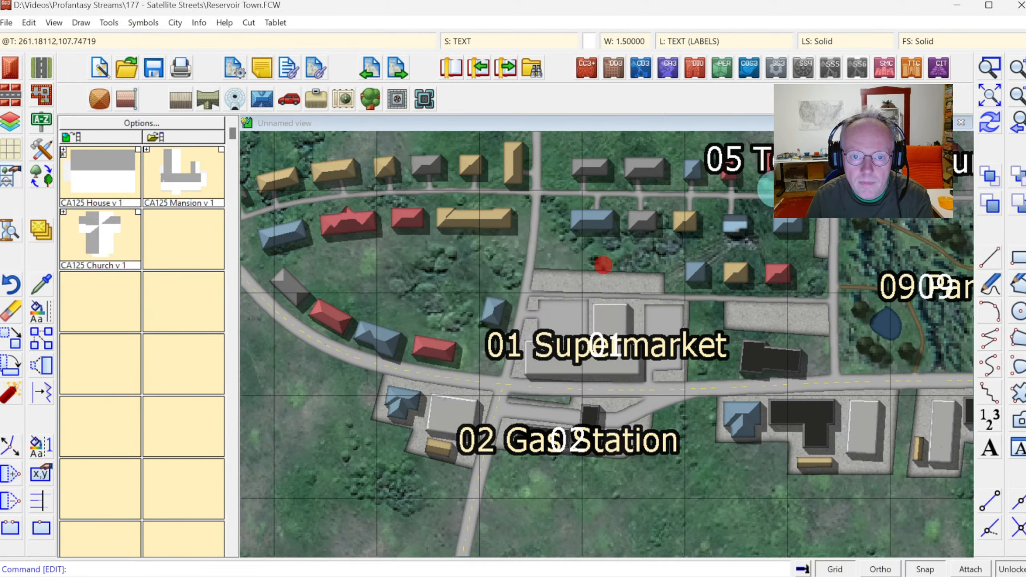
Shorten the Town Hall label to just its number 05.
click(765, 172)
drag(463, 252, 420, 250)
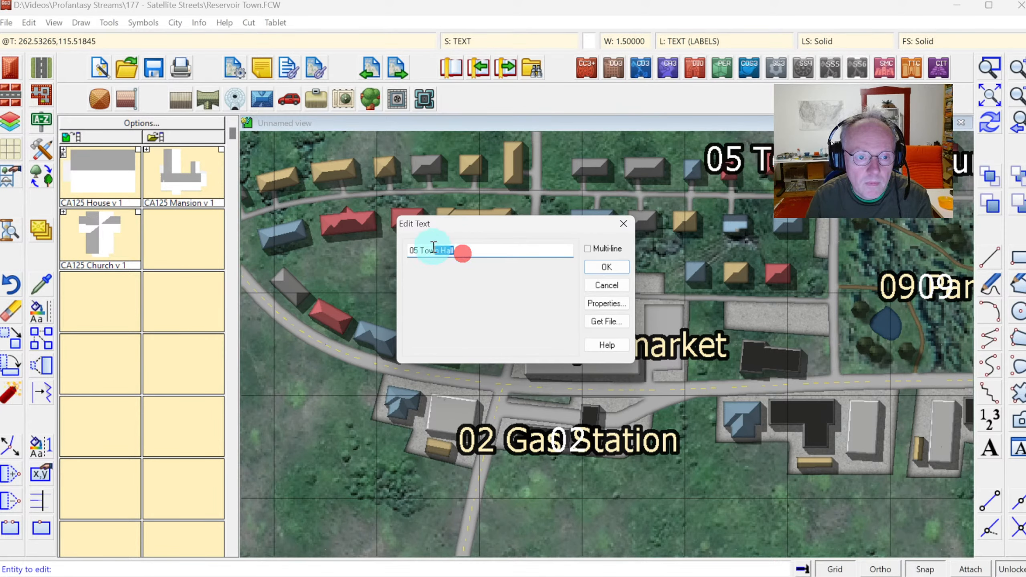
key(BackSpace)
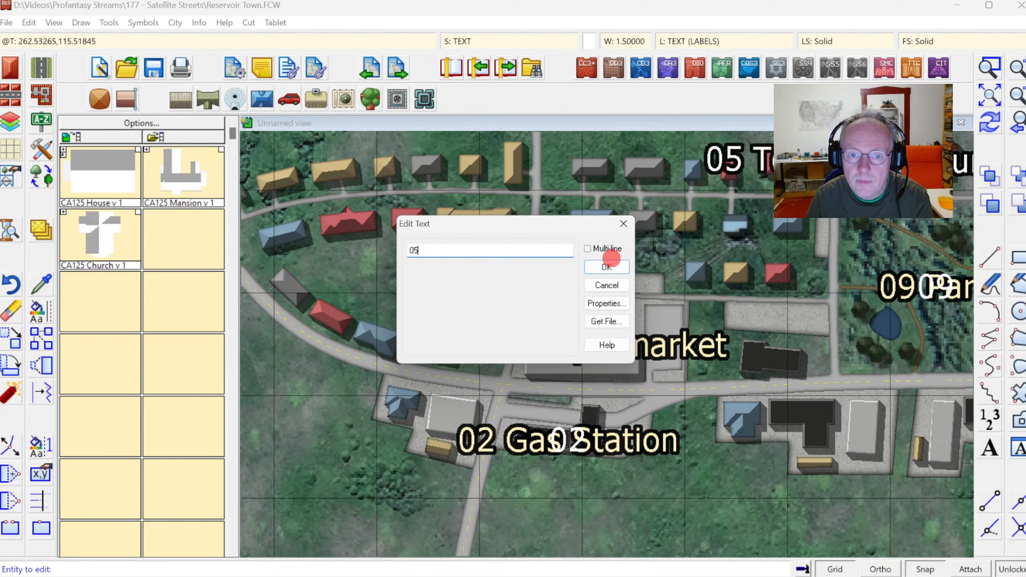
click(606, 267)
Change the Granville Farm label's colour to white, colour 15.
click(990, 123)
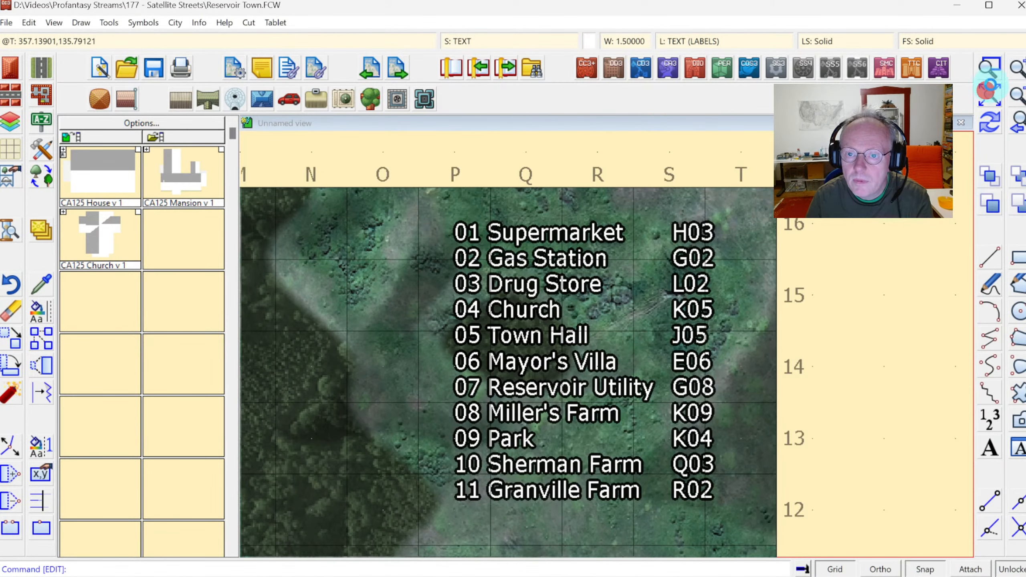
click(988, 68)
click(469, 317)
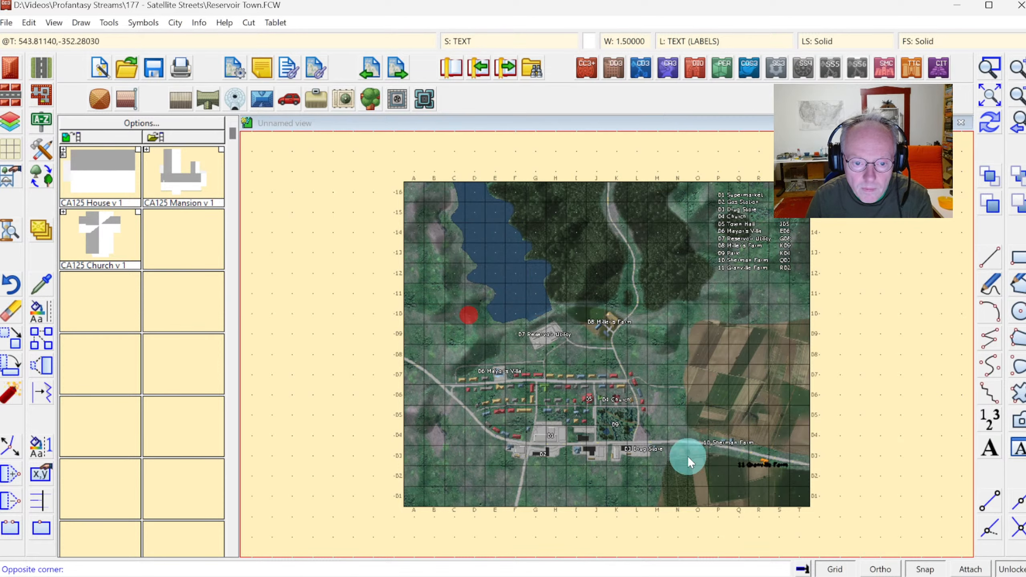
click(795, 477)
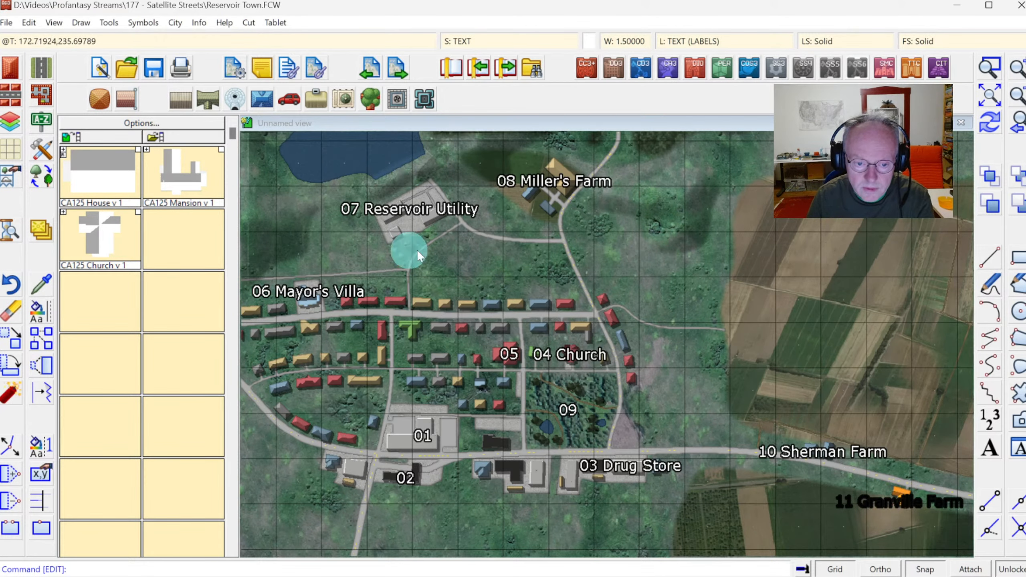
right_click(39, 314)
click(97, 391)
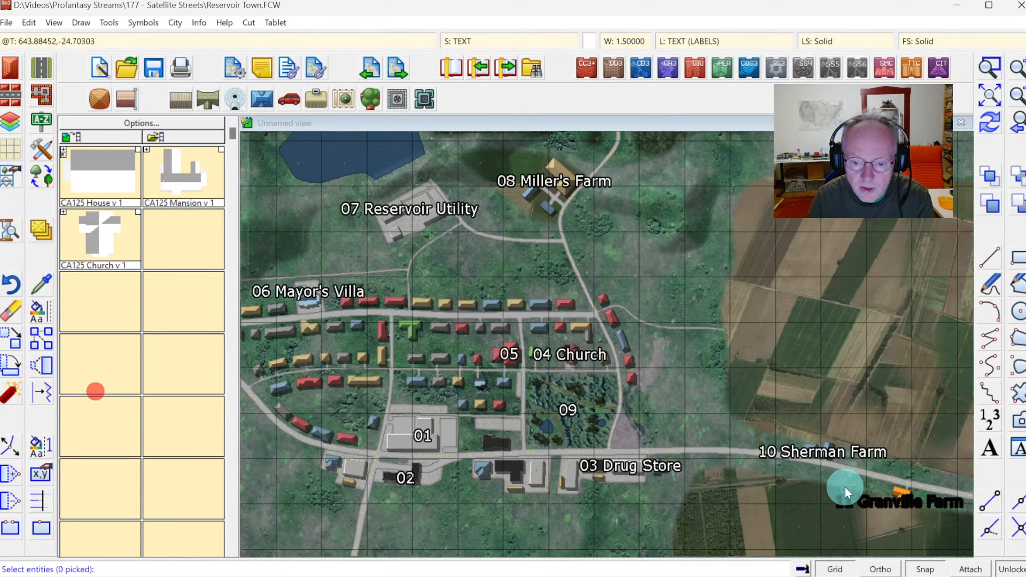
click(885, 508)
right_click(716, 424)
click(769, 426)
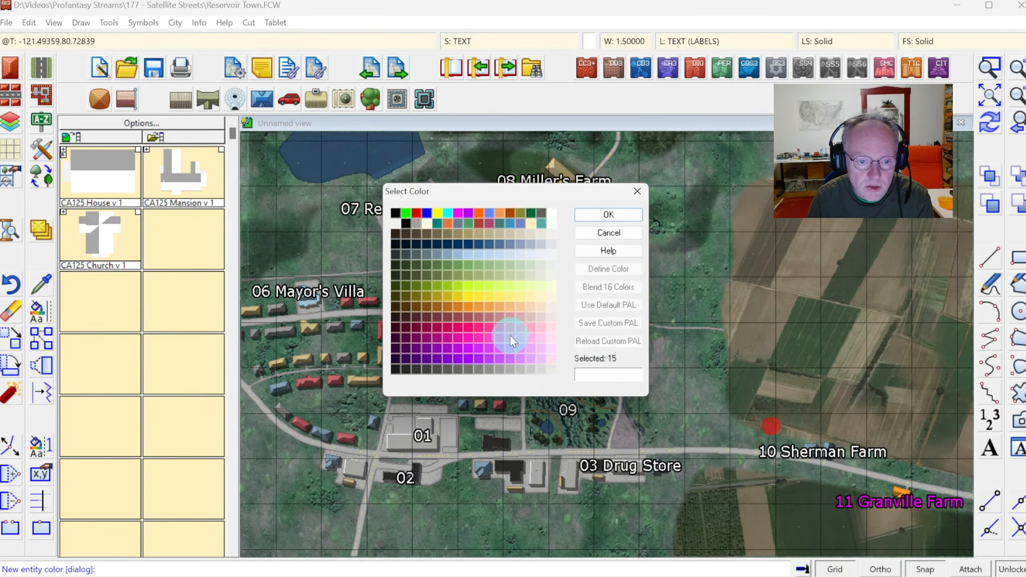
click(588, 214)
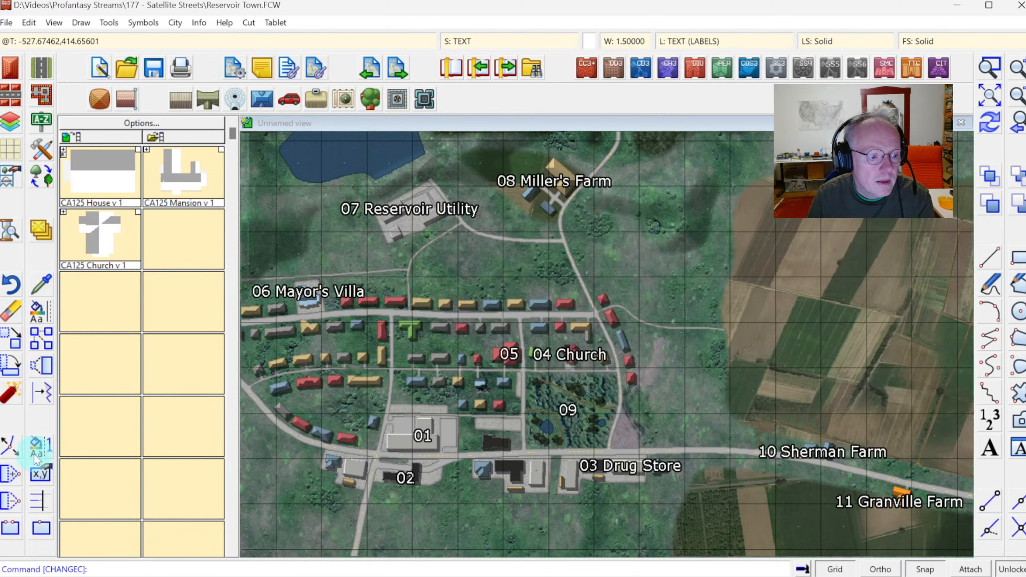
Edit the Mayor's Villa label so it reads just 06.
click(40, 476)
click(285, 293)
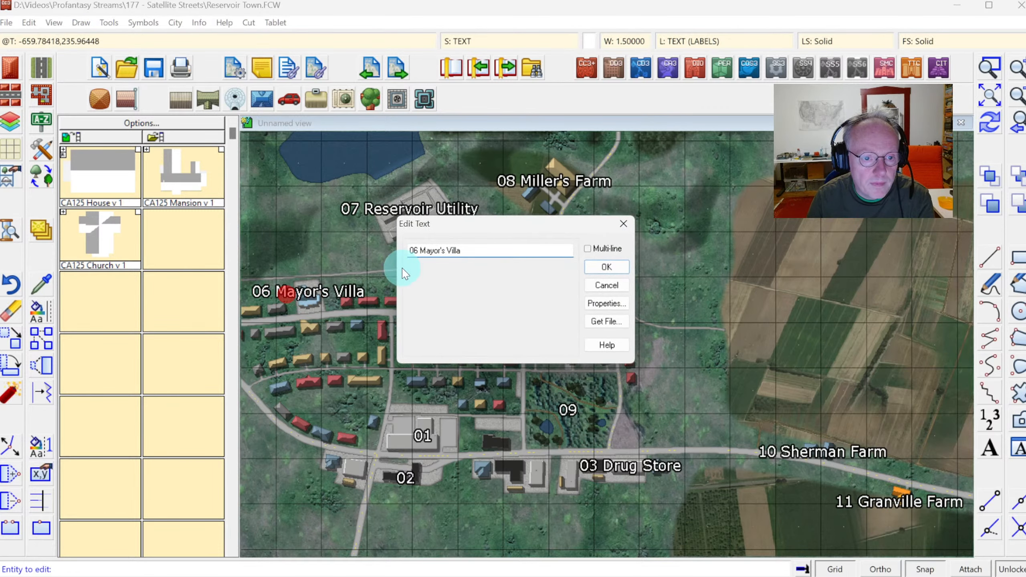
drag(415, 253, 474, 248)
text(06)
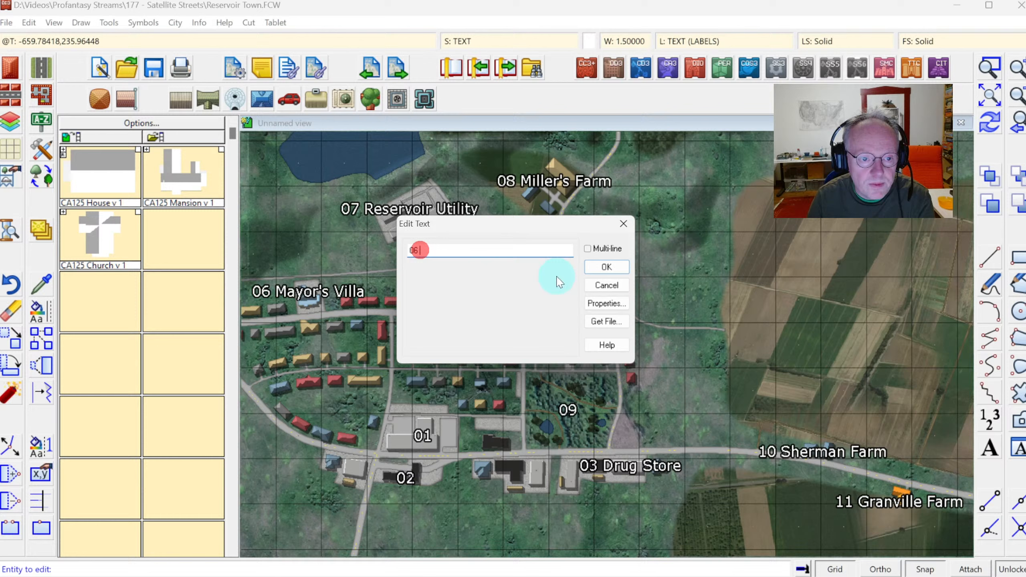
click(601, 263)
Shorten the Reservoir Utility label to just its number 07.
click(429, 210)
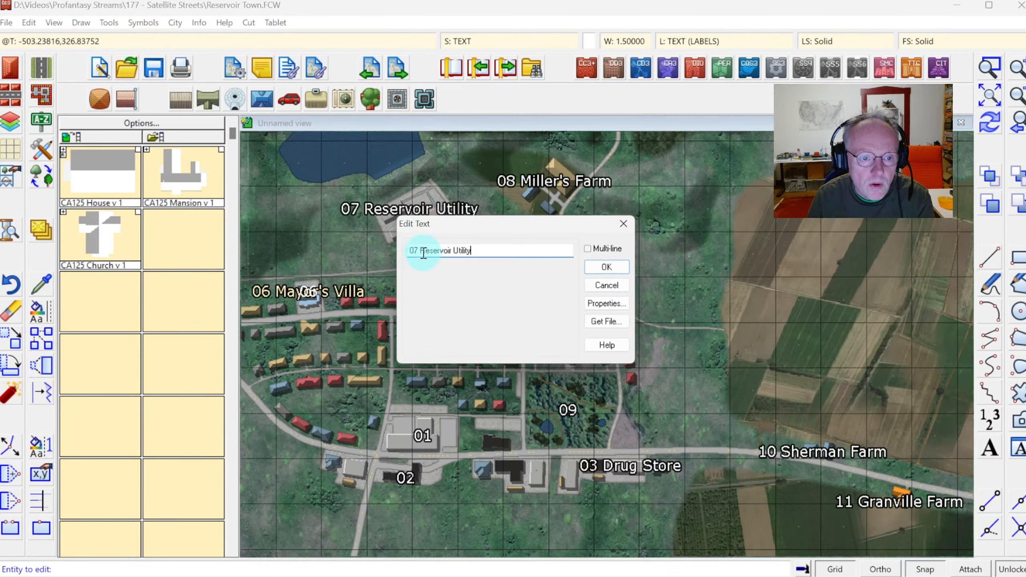
drag(419, 251, 528, 250)
key(Delete)
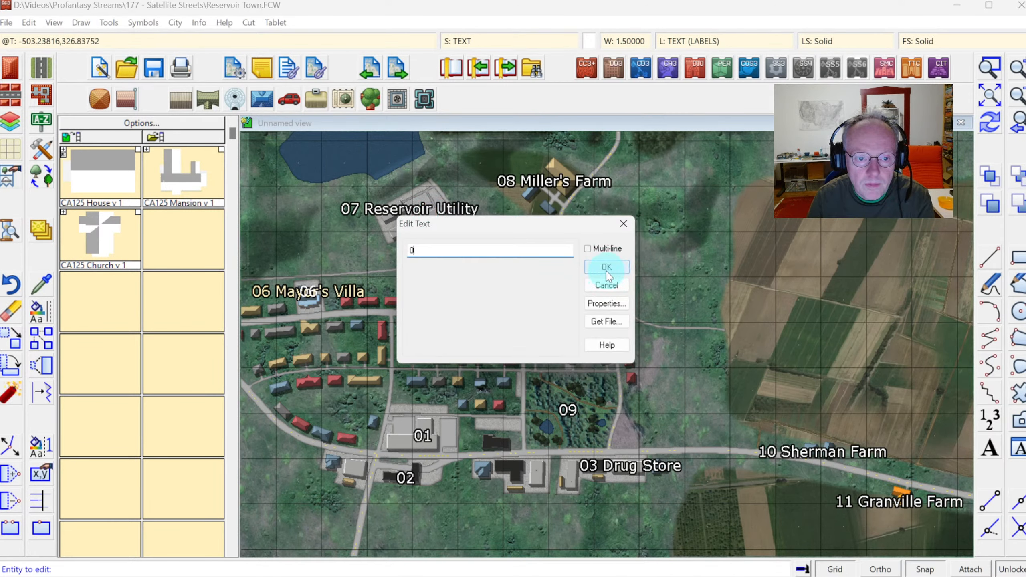
click(600, 271)
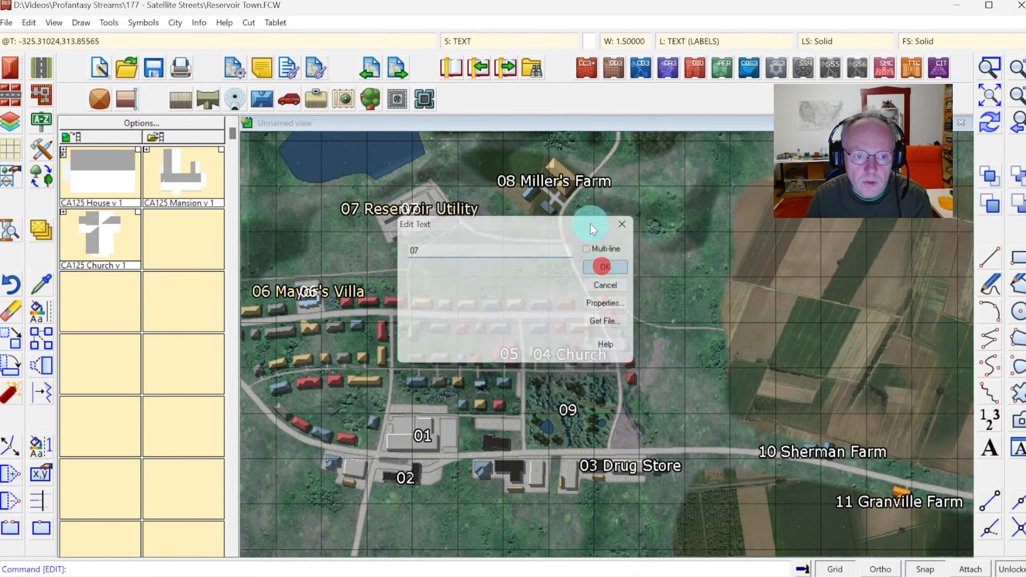
Shorten the Miller's Farm label to just its number 08.
click(557, 183)
drag(419, 259, 546, 252)
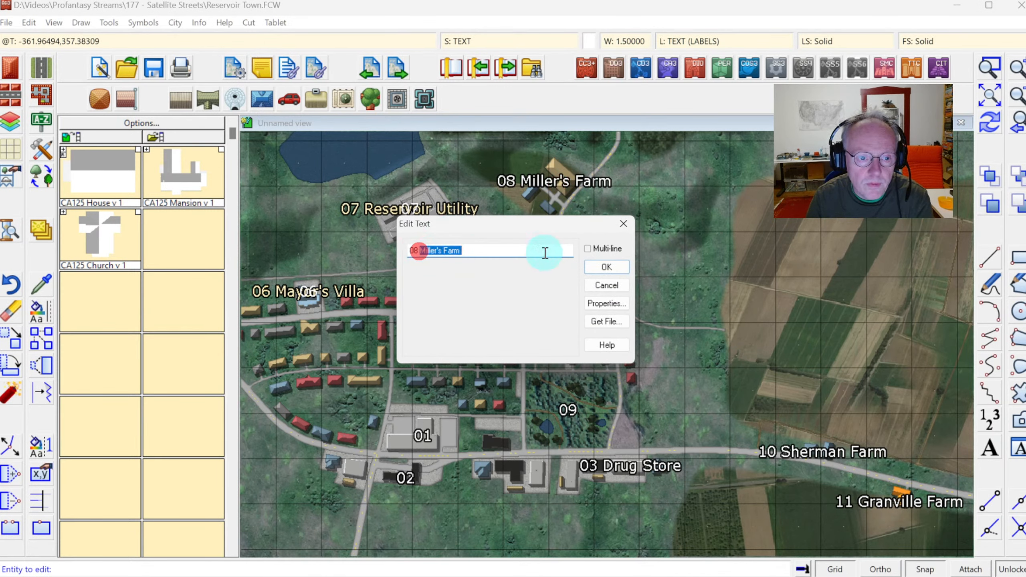
key(Delete)
click(602, 268)
Shorten the Drug Store label to just its number 03.
click(605, 445)
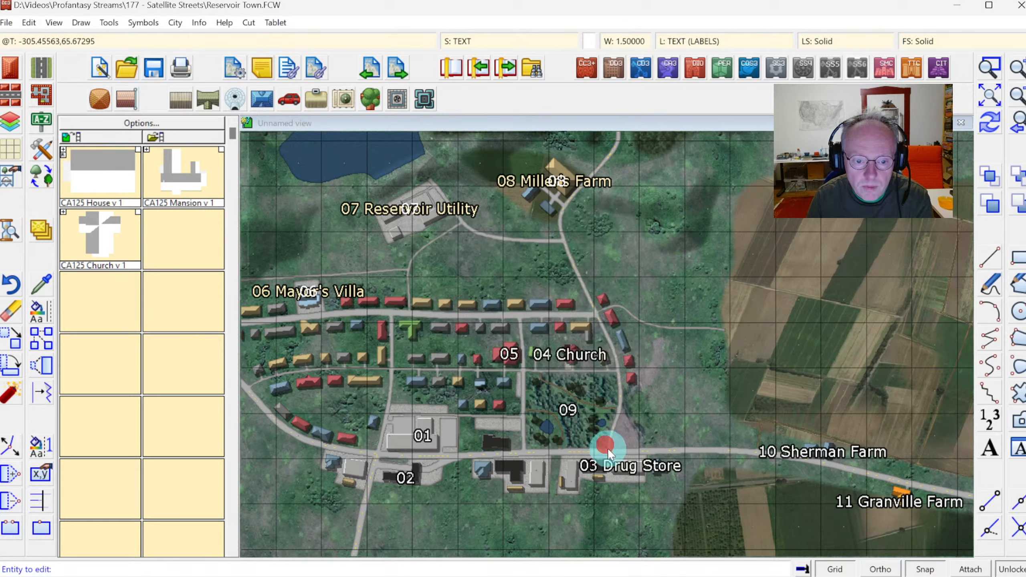
click(630, 471)
drag(424, 253, 494, 251)
key(Delete)
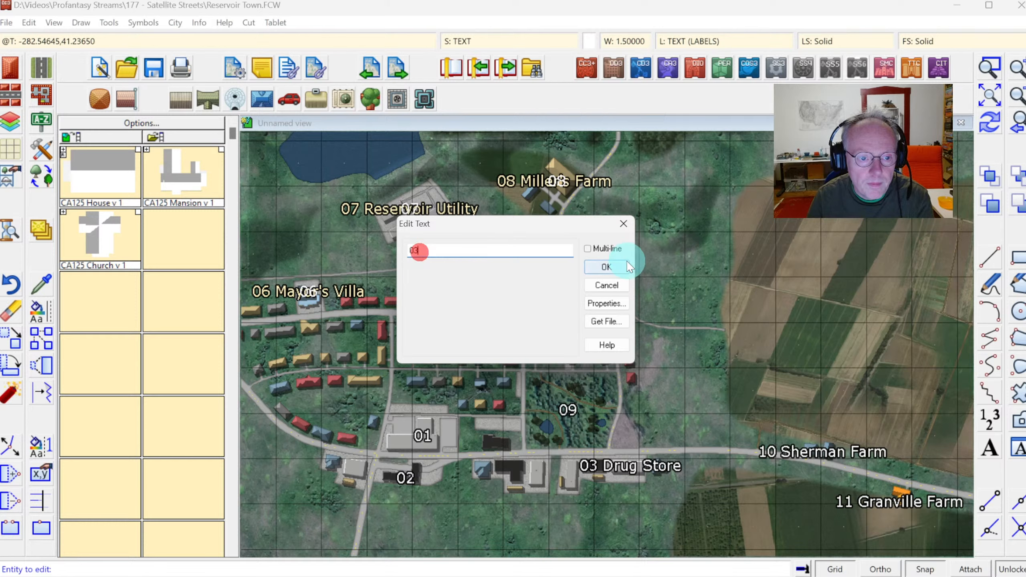
click(602, 267)
Shorten the Church label to just its number 04.
click(568, 355)
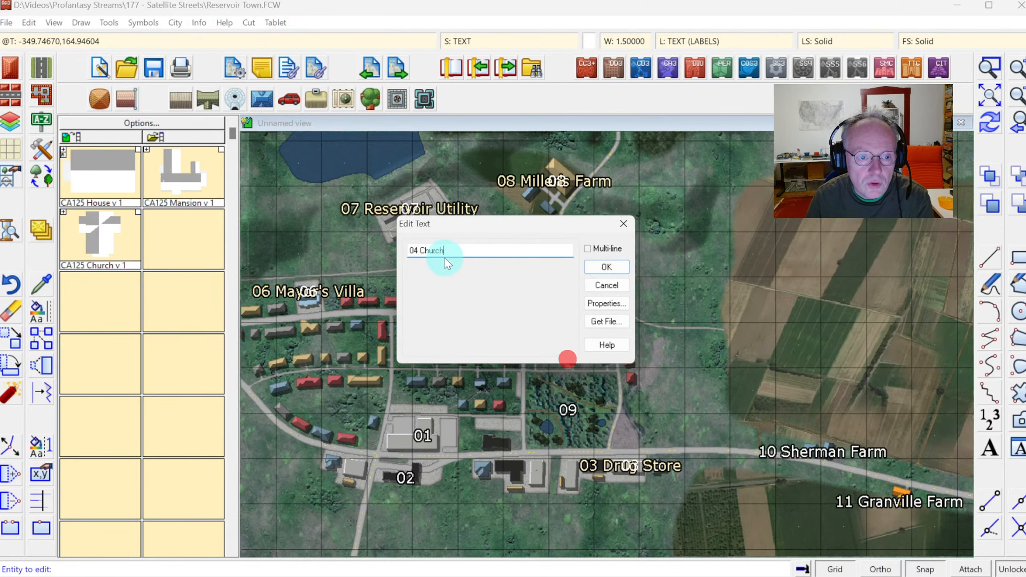
drag(444, 251, 419, 251)
key(Delete)
click(605, 268)
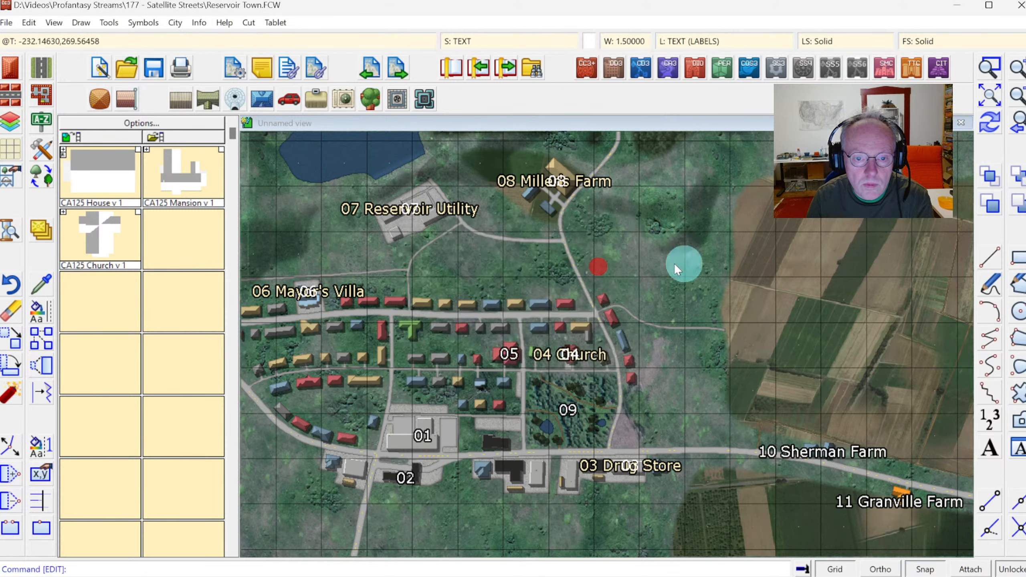
Shorten the Sherman Farm label to just its number 10.
click(805, 454)
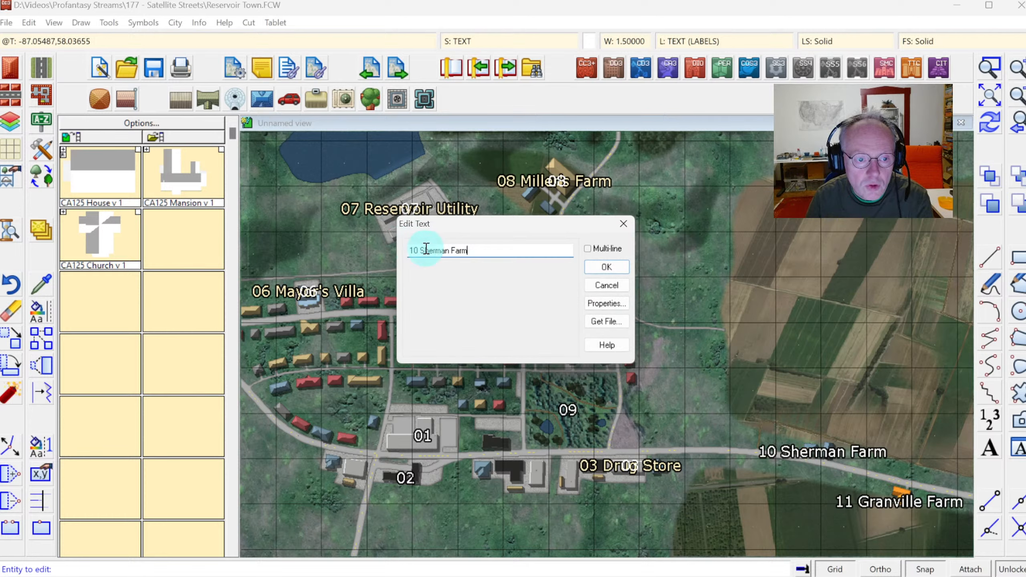
drag(423, 246, 516, 257)
key(Delete)
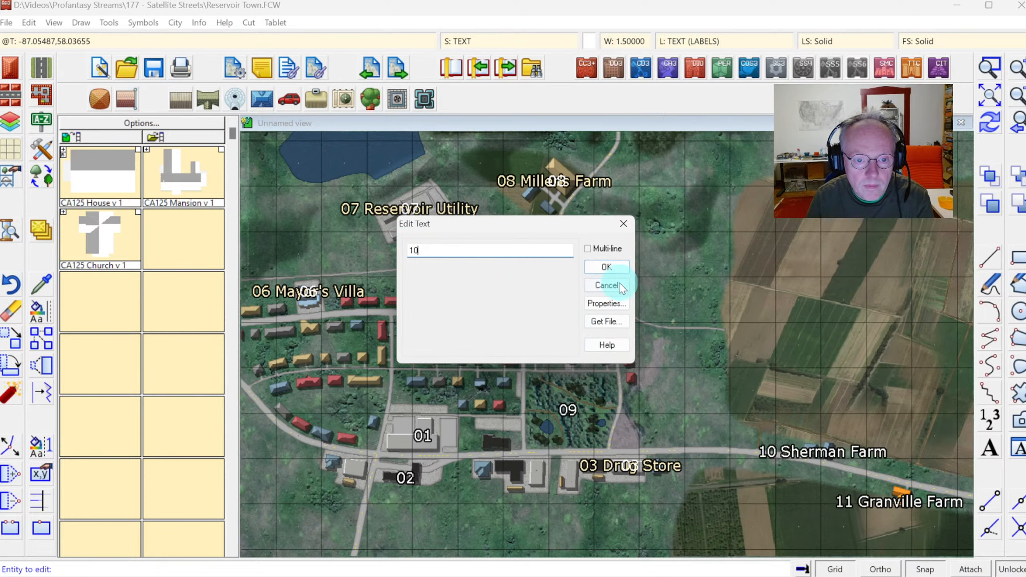
click(607, 272)
click(605, 271)
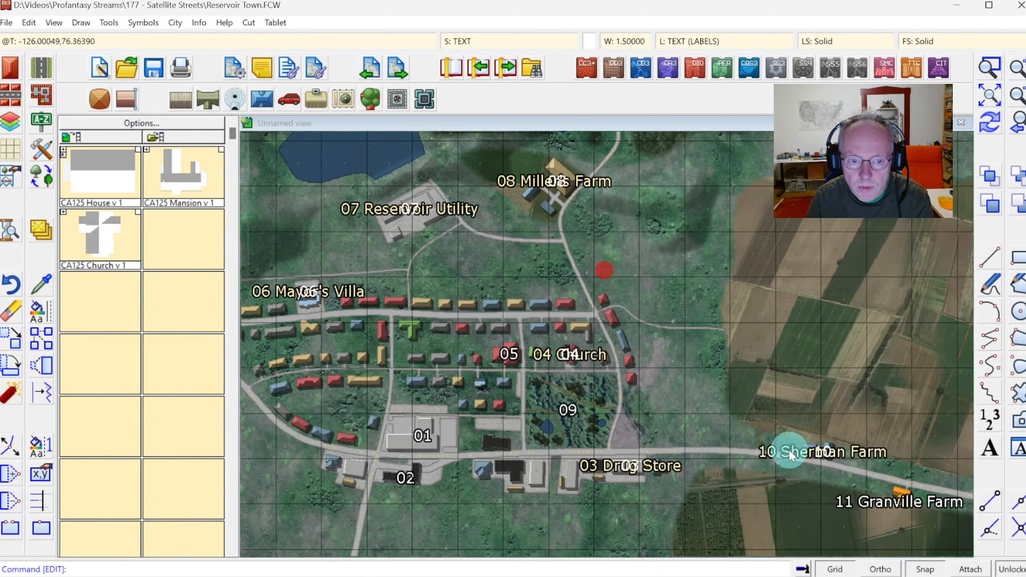
Shorten the Granville Farm label to just its number 11.
right_click(874, 505)
click(875, 505)
click(425, 252)
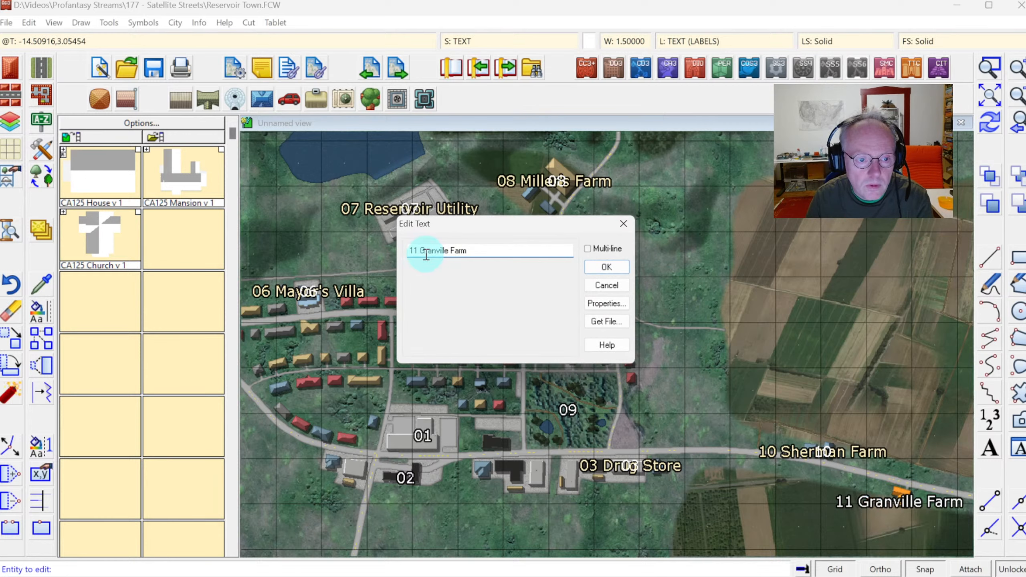
drag(419, 251, 493, 259)
key(Delete)
click(600, 263)
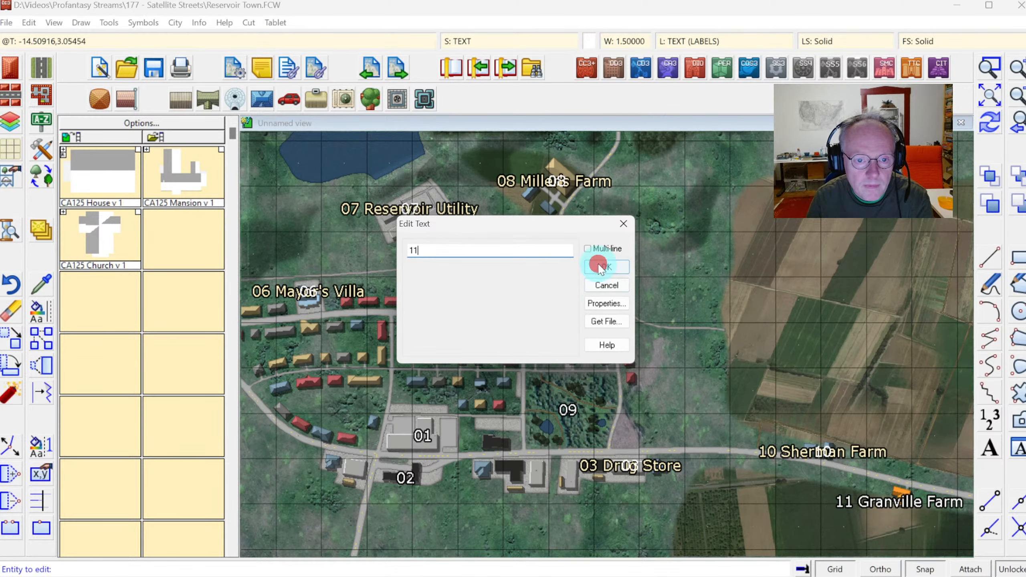
Redraw the map and inspect the numbered labels and the place index at different zoom levels.
click(989, 121)
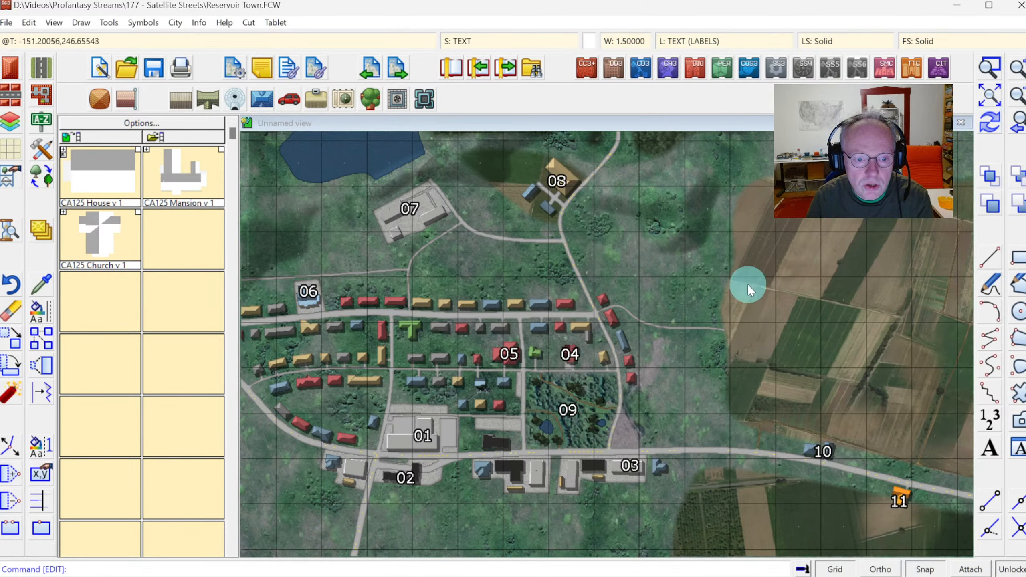
click(986, 99)
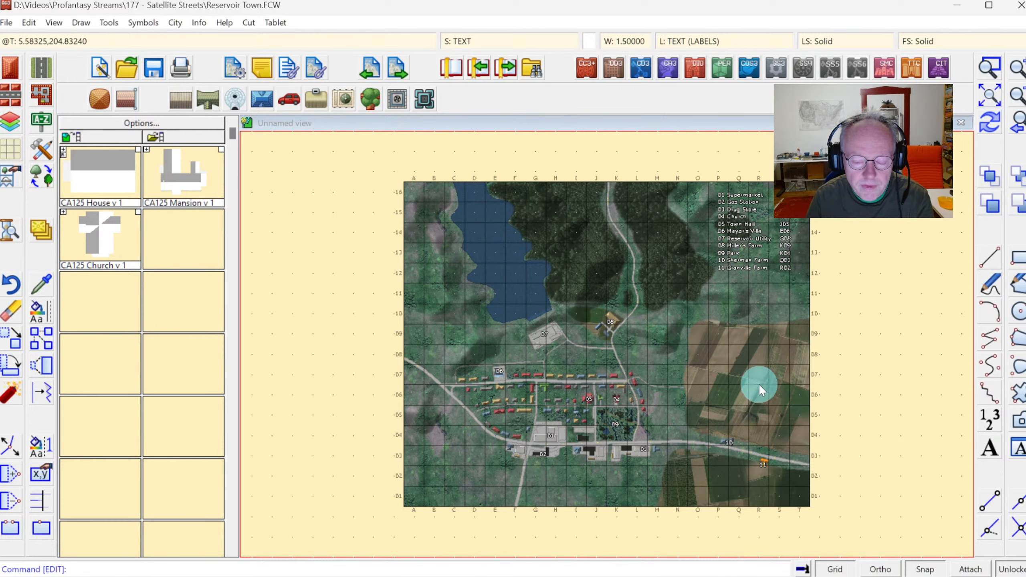
click(990, 67)
click(505, 366)
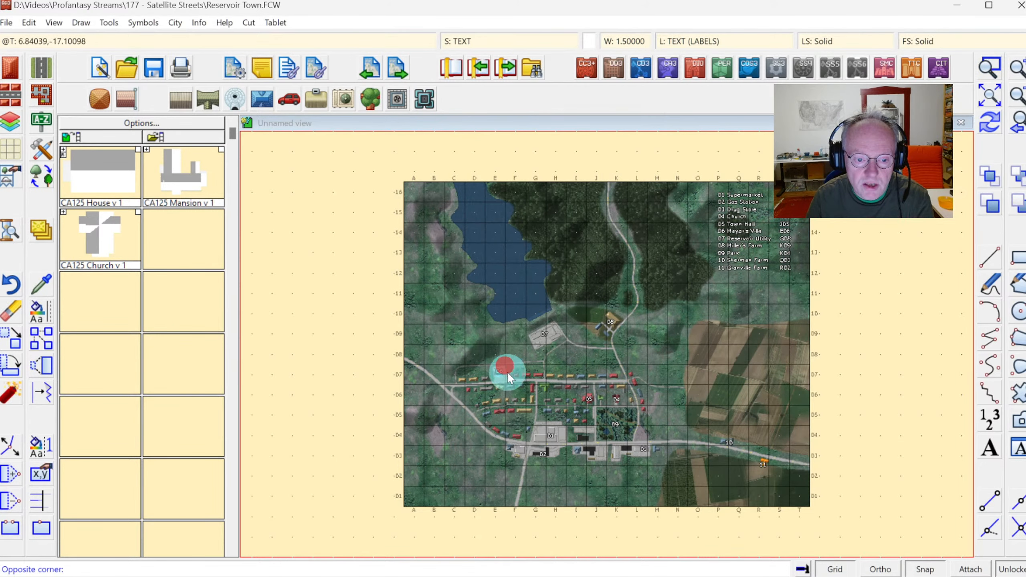
click(652, 467)
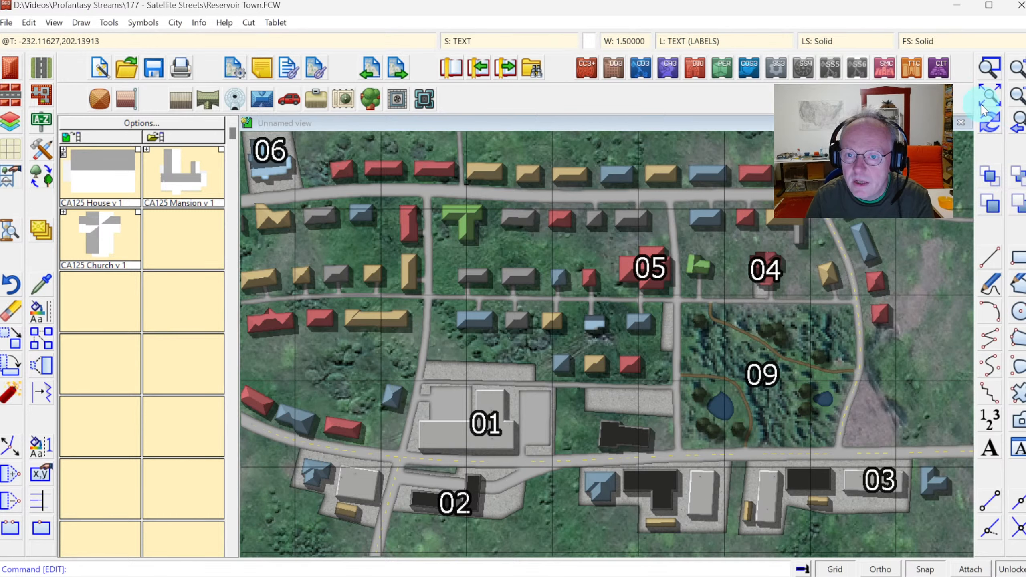
click(990, 96)
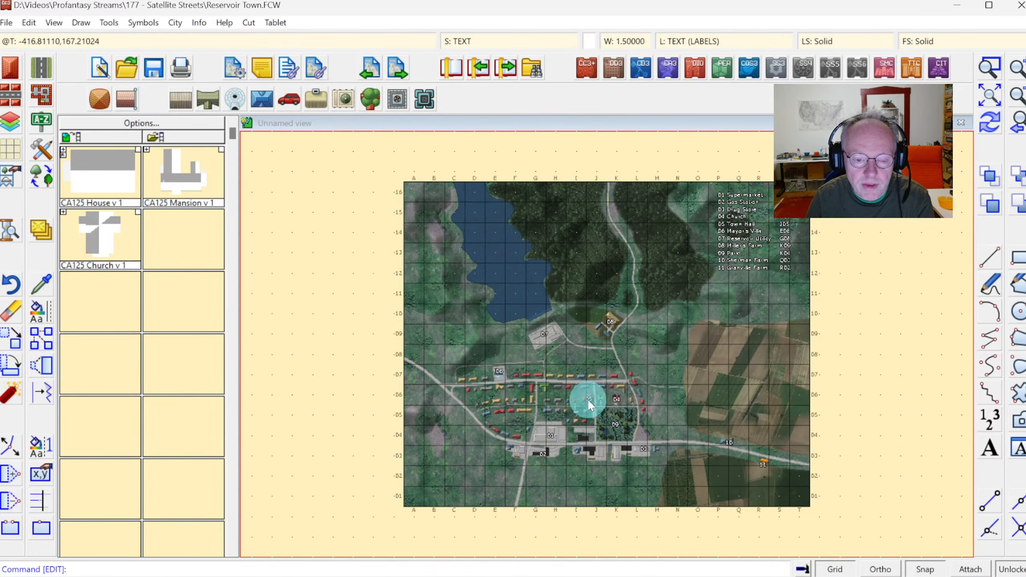
click(990, 66)
click(546, 379)
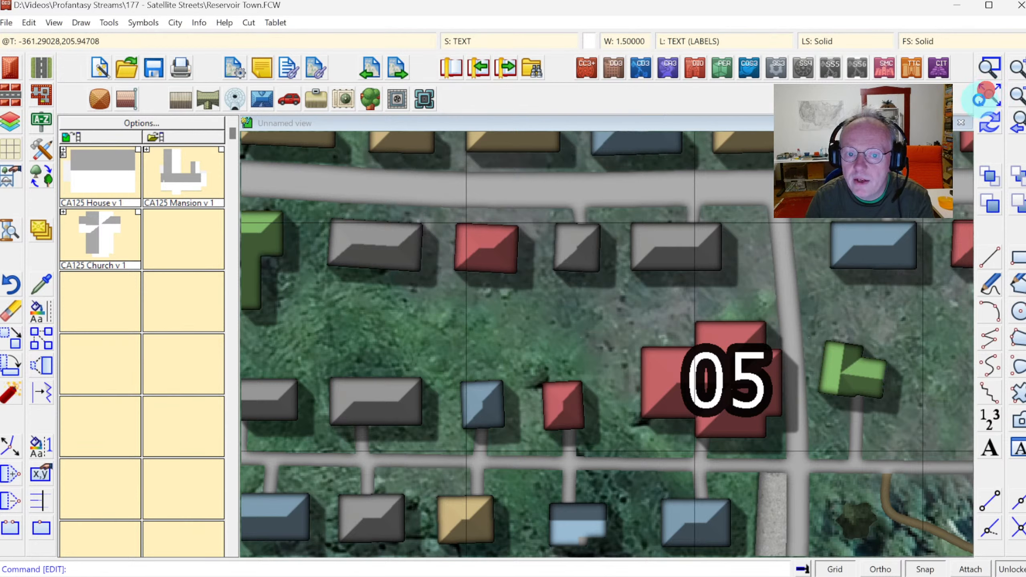
click(982, 100)
click(988, 69)
click(712, 198)
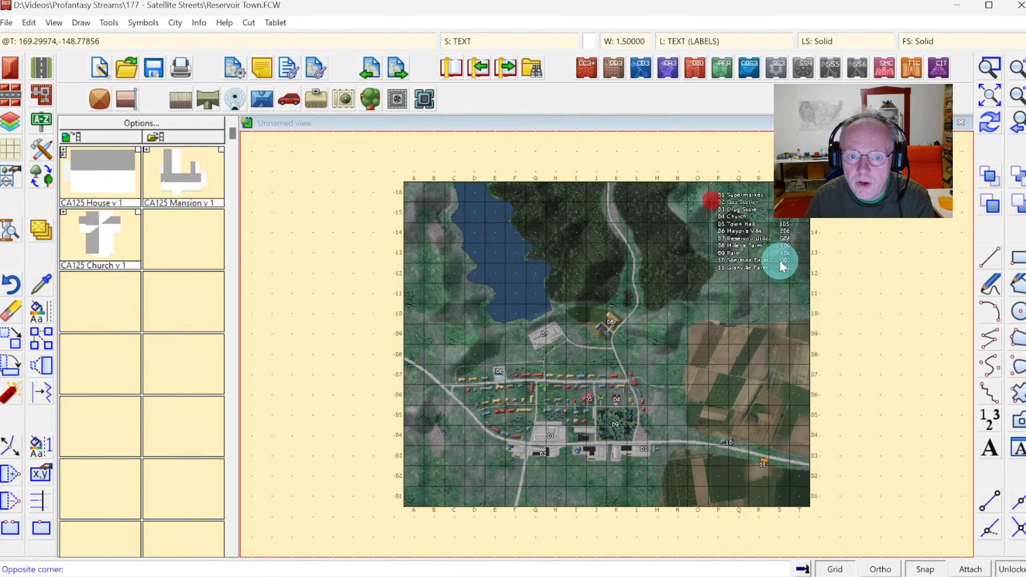
click(779, 259)
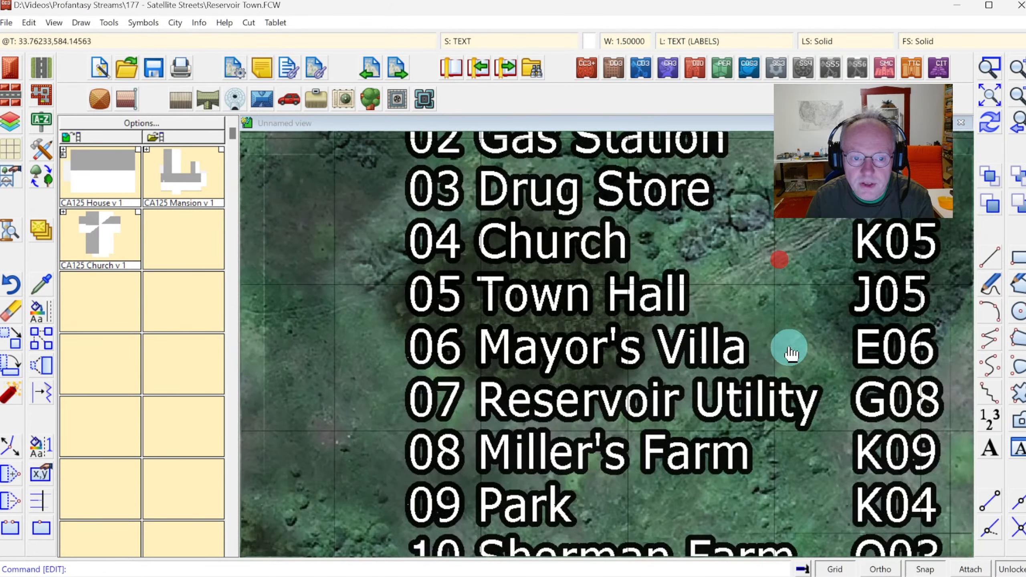
click(548, 358)
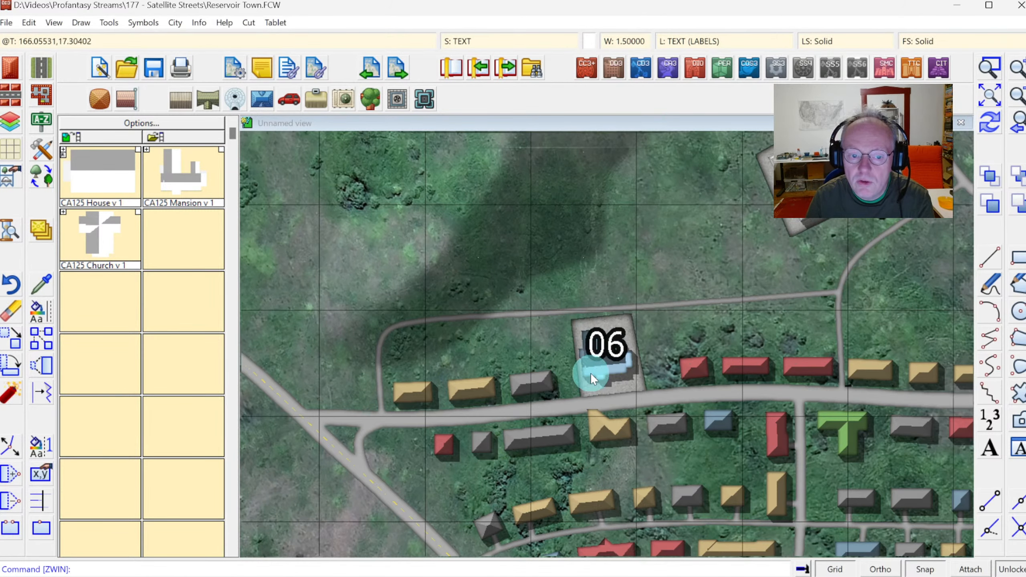
click(979, 99)
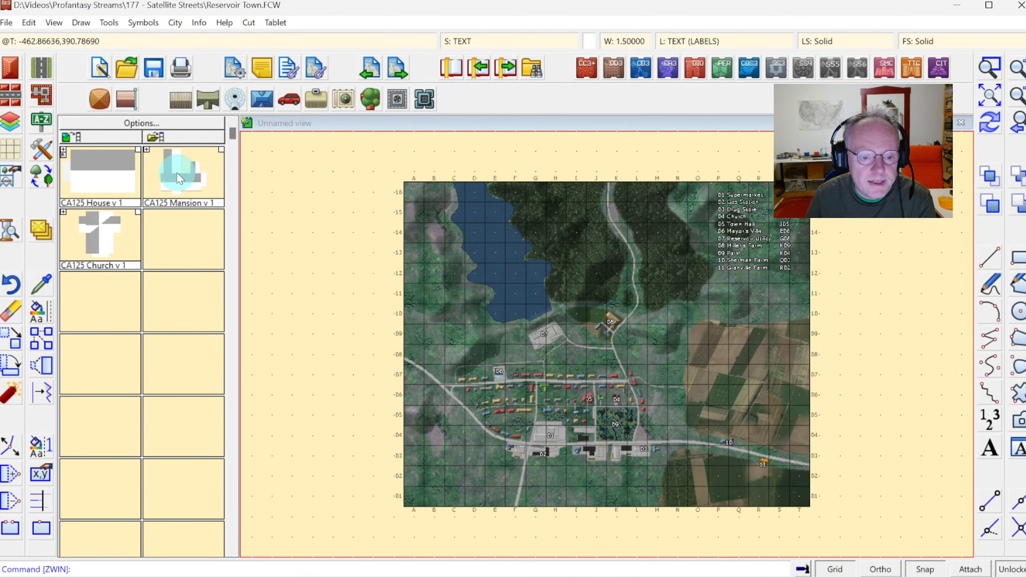
Place the Map Title symbol in the map's lower-left area with the title Reservoir Town.
click(108, 138)
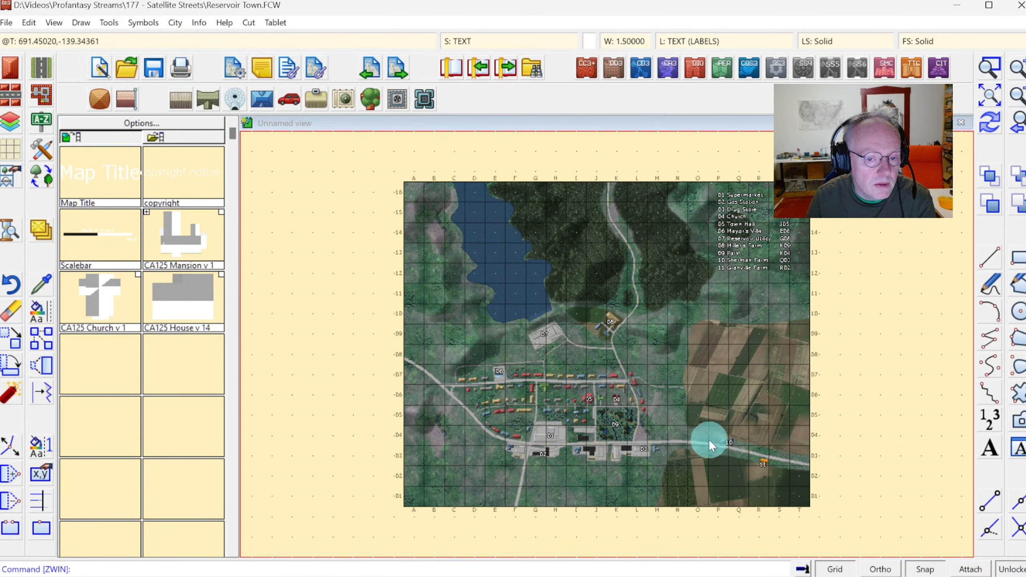
click(93, 183)
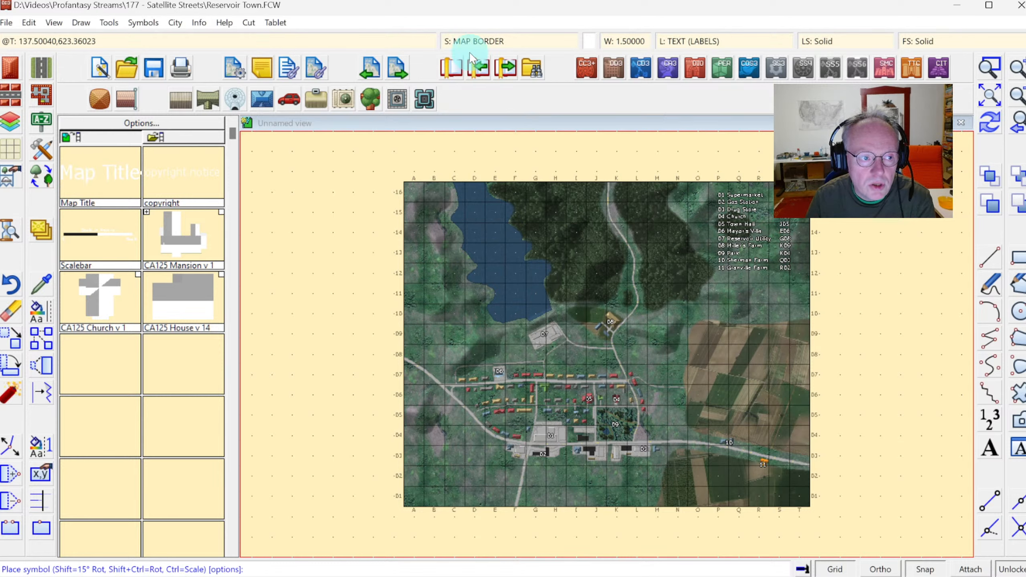
click(471, 457)
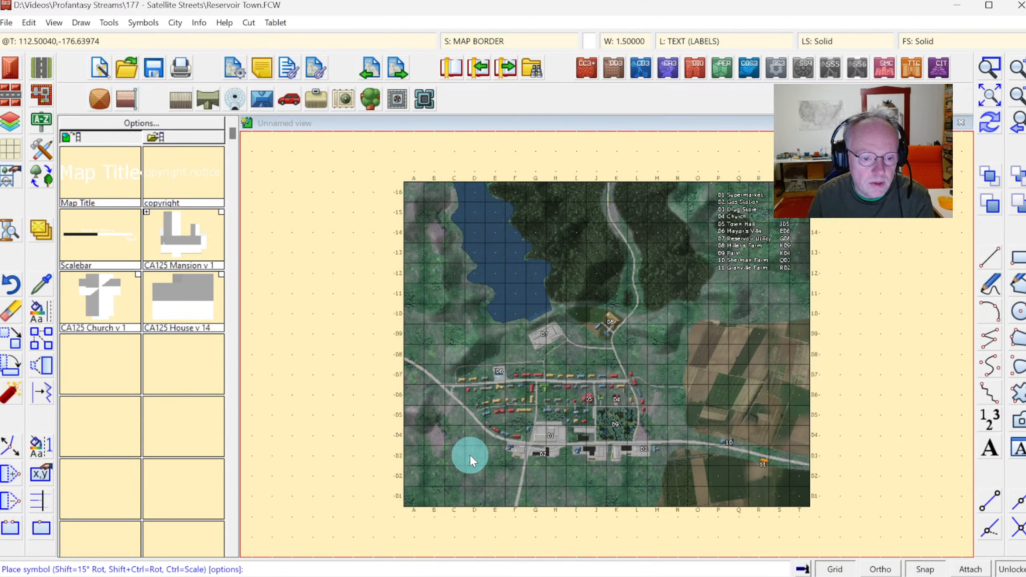
click(447, 481)
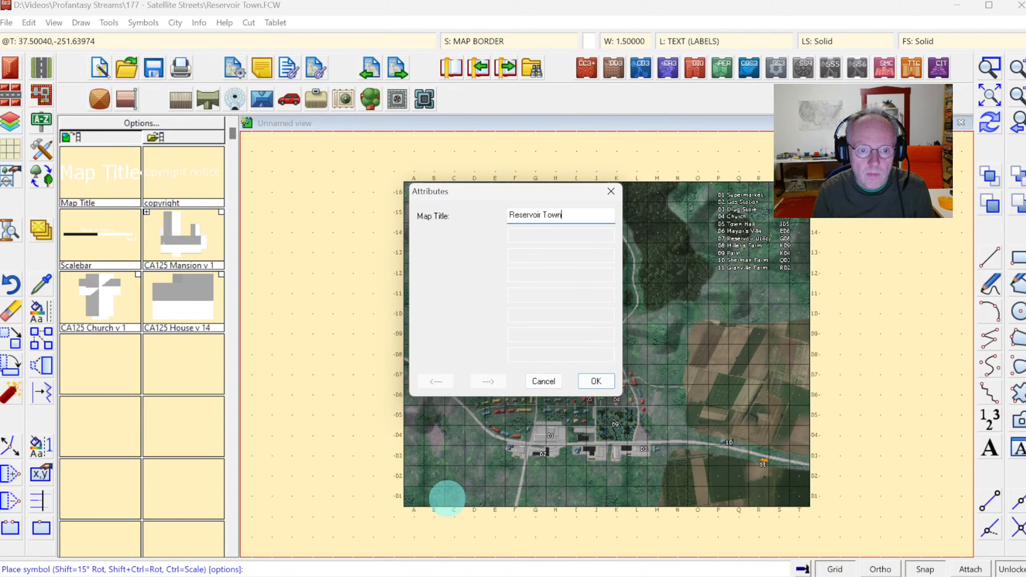
click(600, 381)
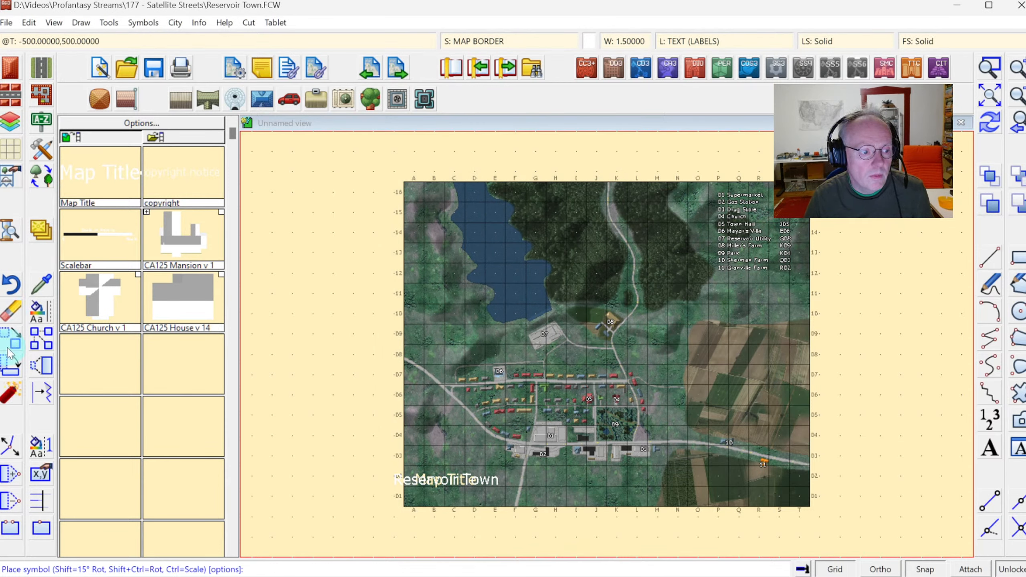
Move the Reservoir Town title into the lower-left corner of the map grid.
click(11, 338)
right_click(398, 351)
click(420, 427)
right_click(470, 450)
click(468, 457)
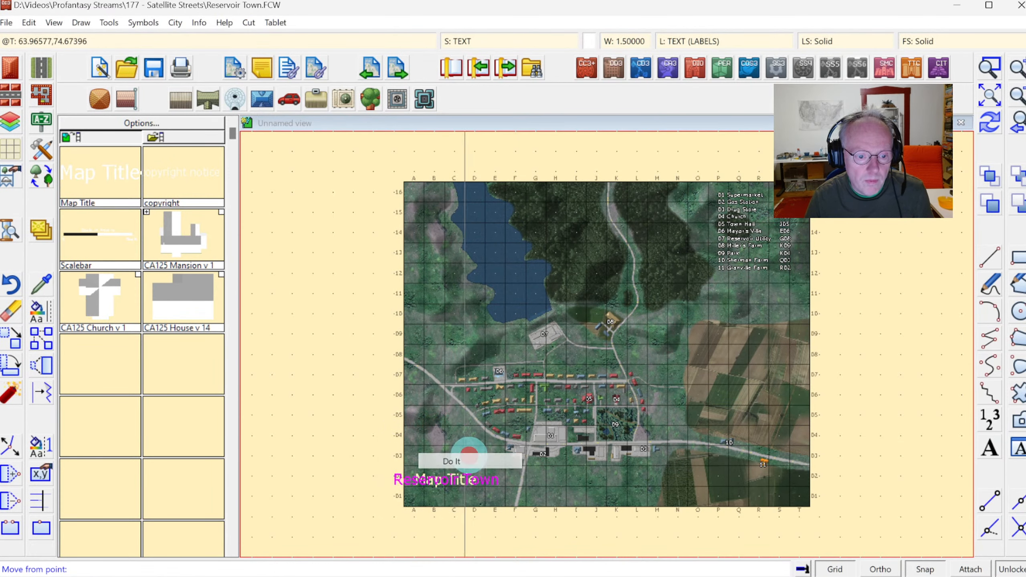
click(452, 478)
click(481, 477)
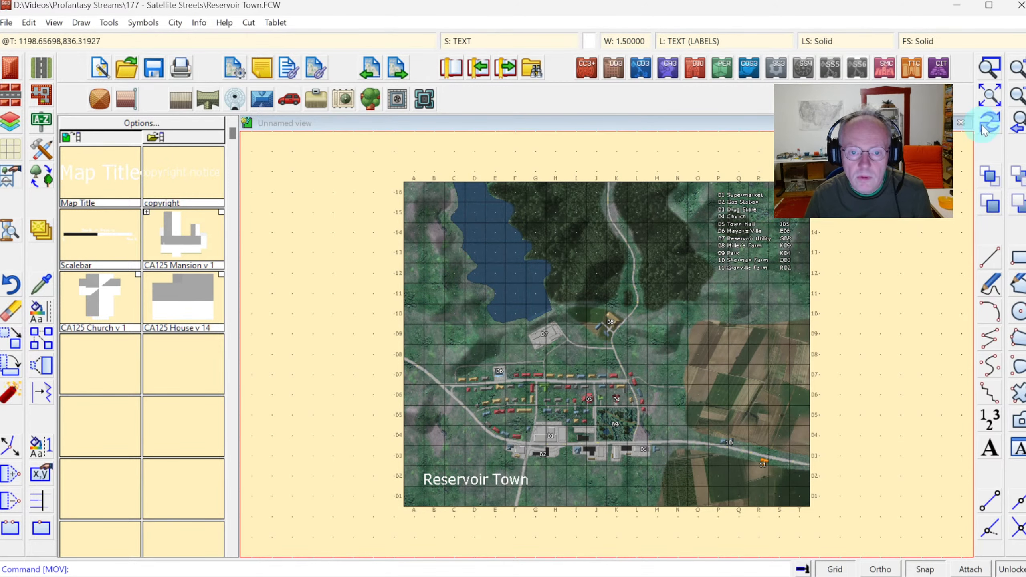
Move the Reservoir Town title onto the TEXT sheet.
click(989, 68)
click(400, 478)
click(543, 522)
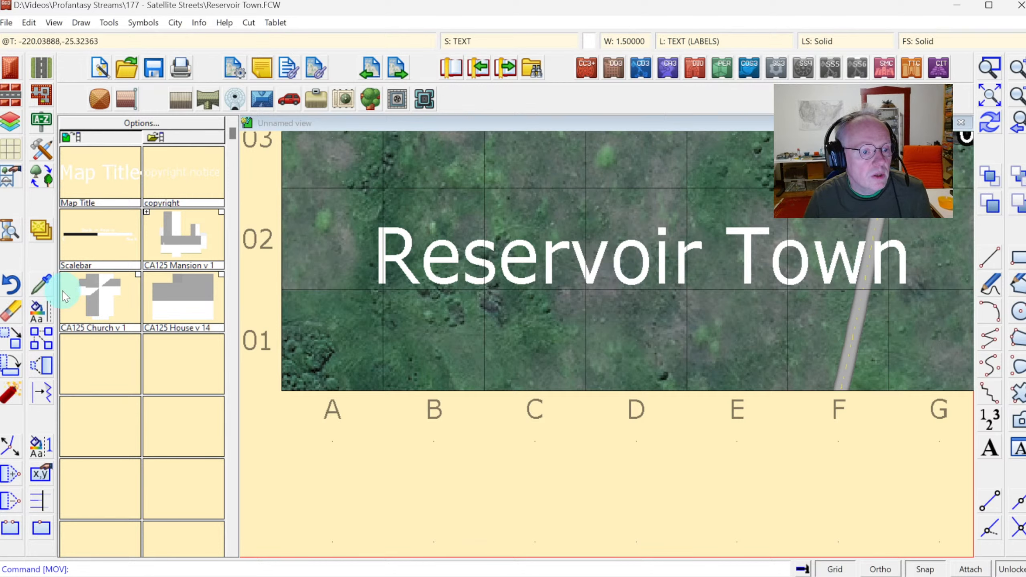
right_click(47, 239)
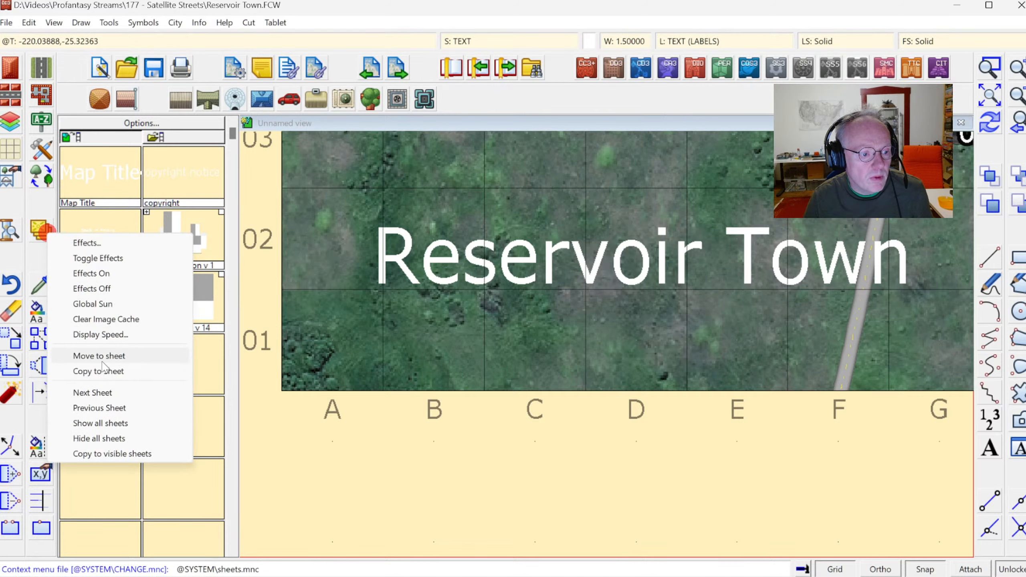
click(97, 355)
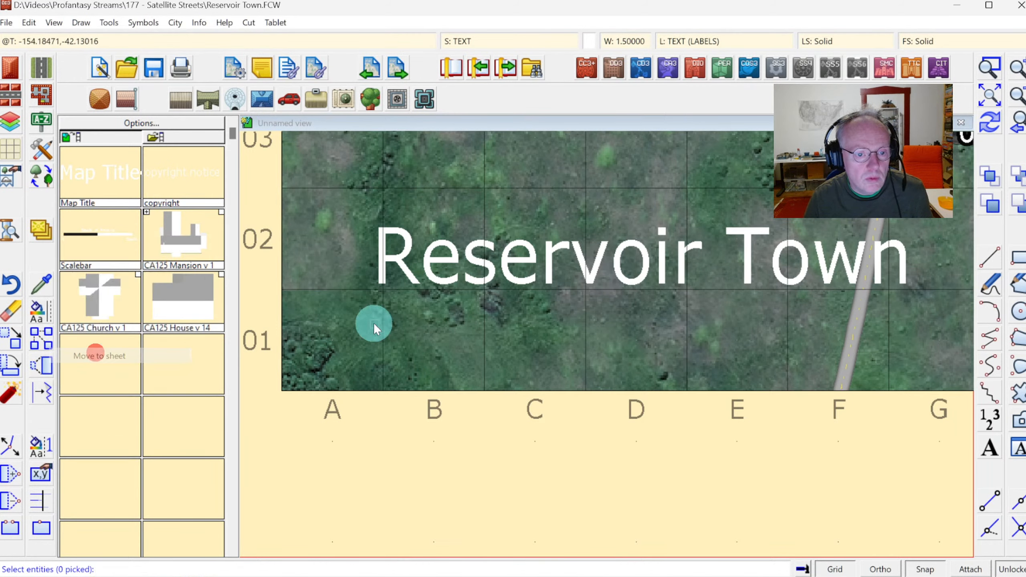
click(633, 282)
right_click(608, 245)
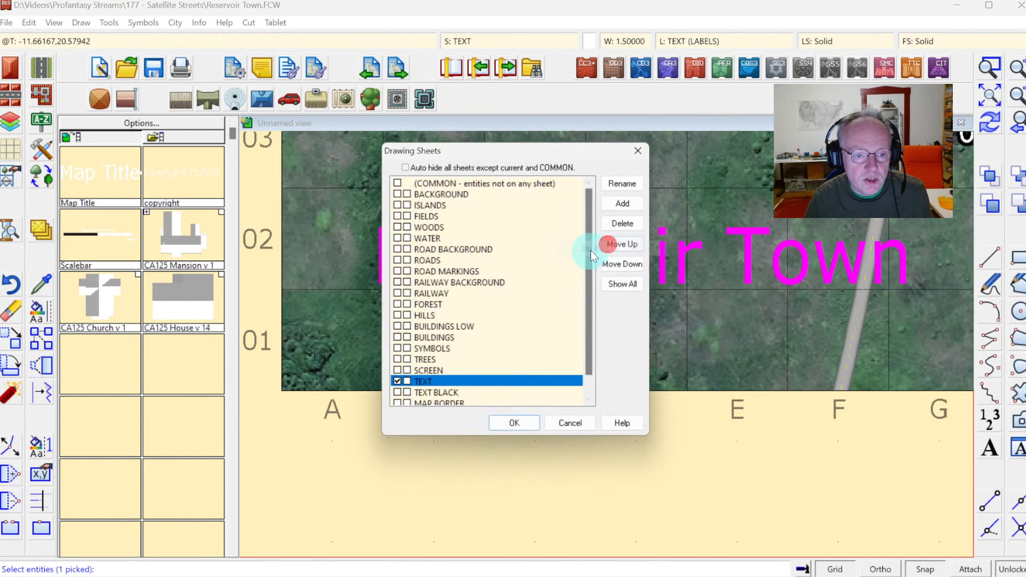
click(423, 382)
click(500, 420)
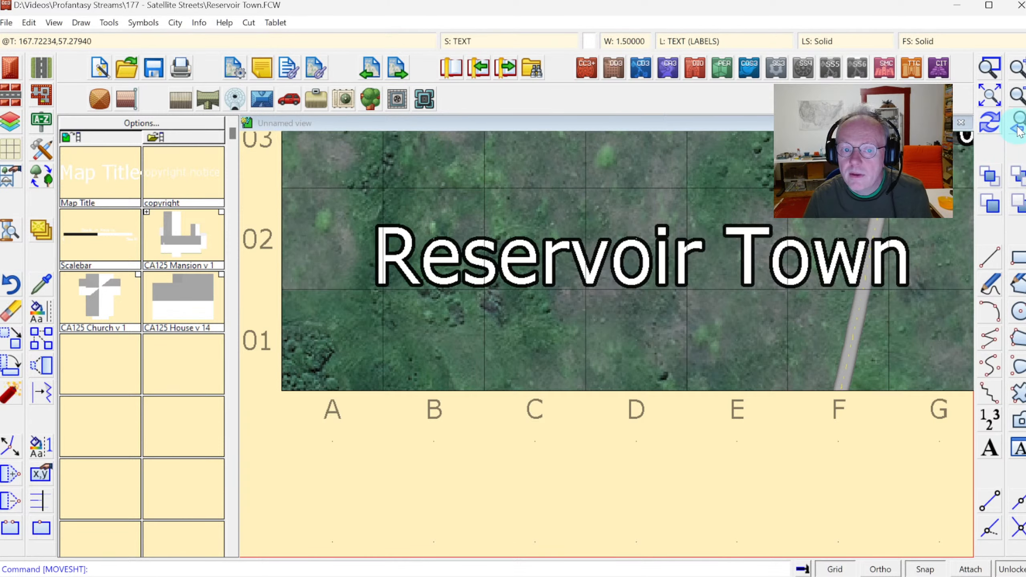
click(1020, 128)
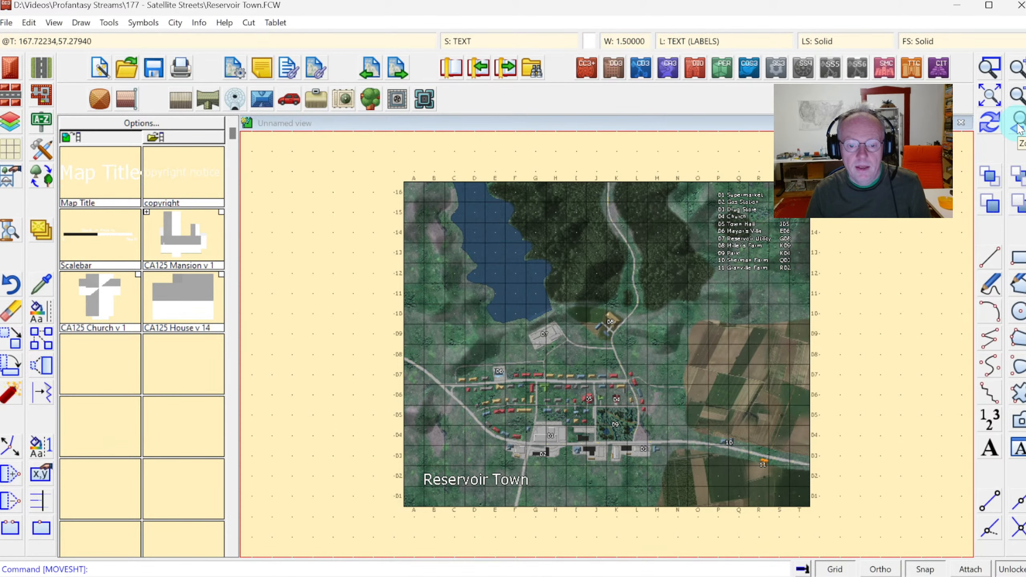
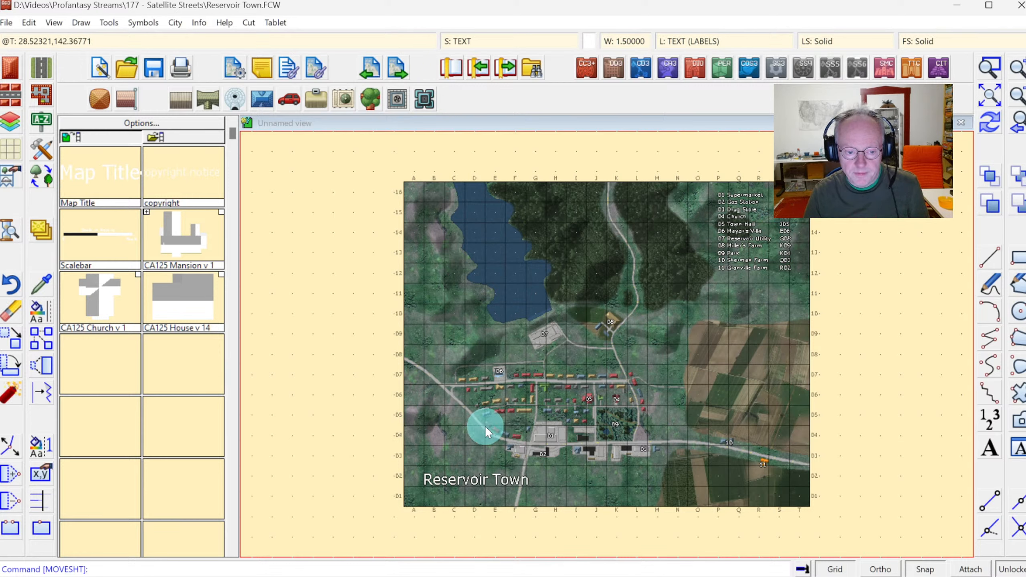
Zoom the view to a window framing the whole Reservoir Town map.
click(990, 67)
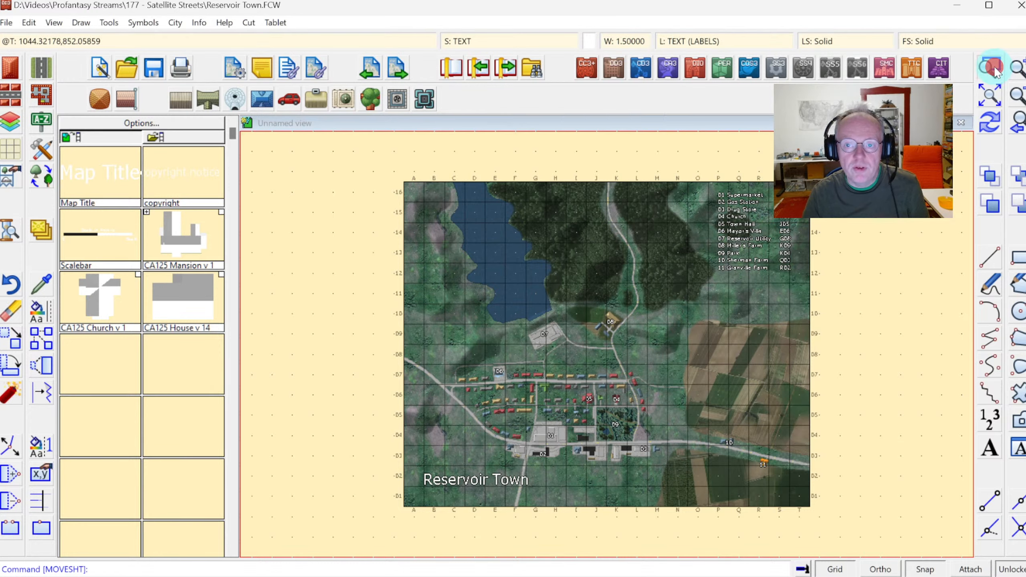
click(387, 170)
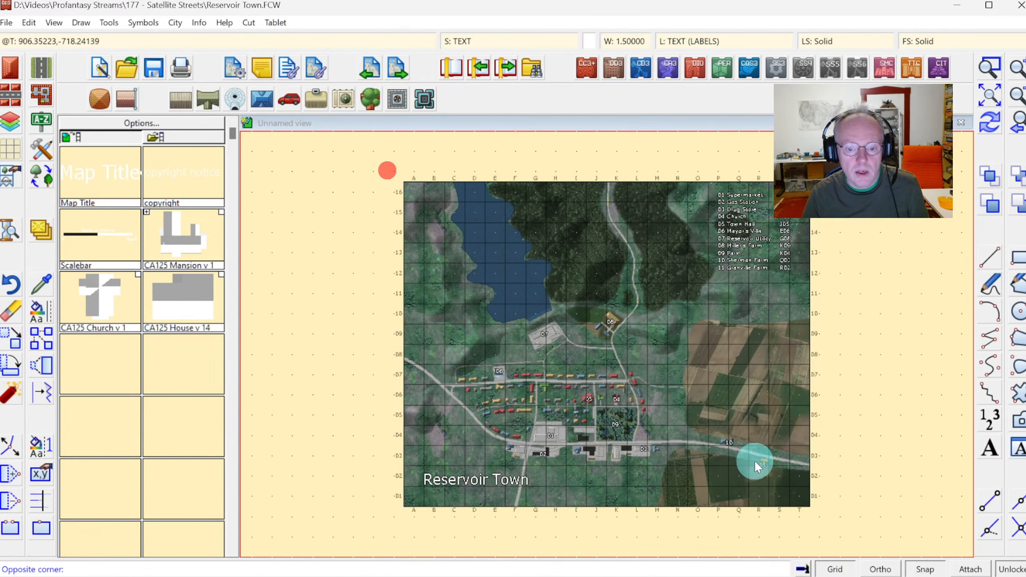
click(823, 521)
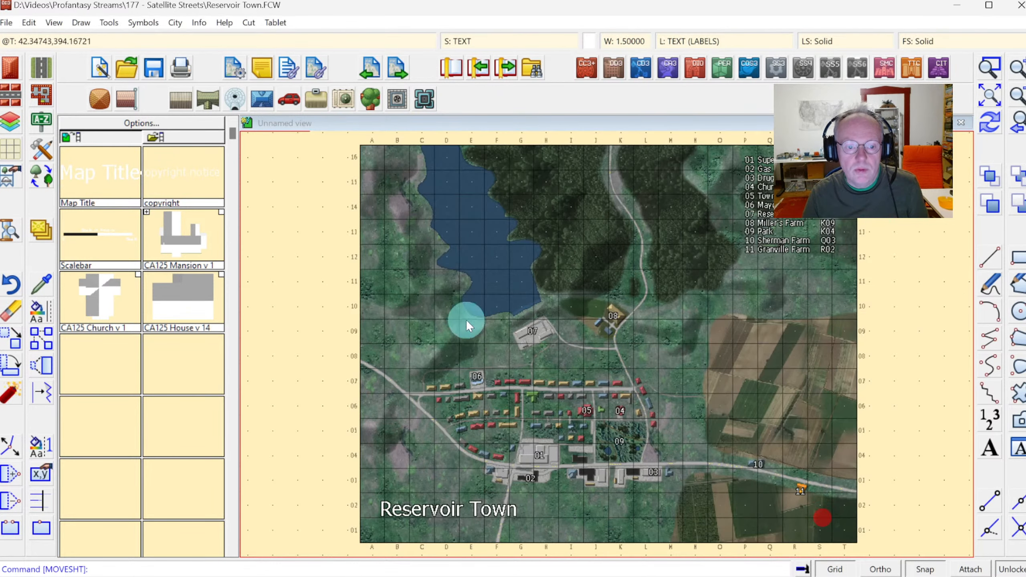